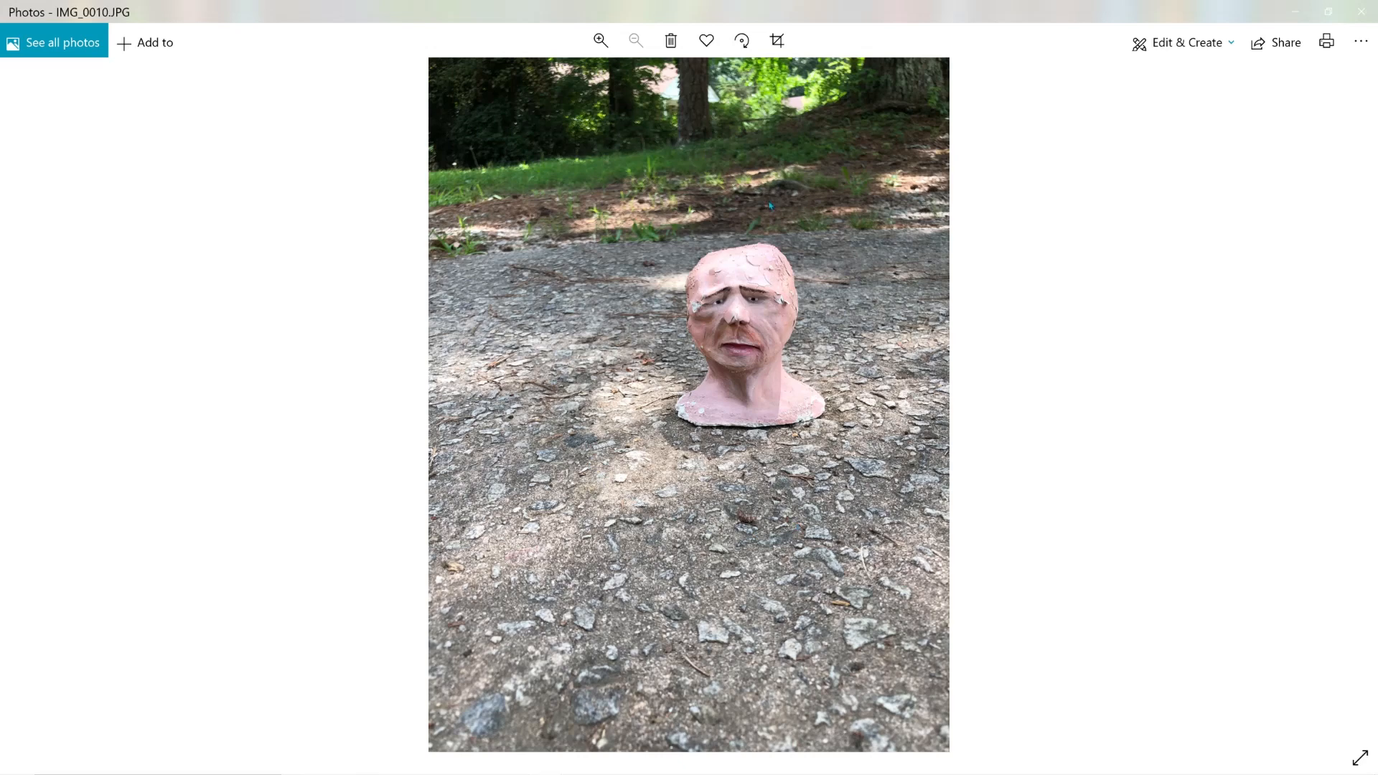
# Step: Browse the photos of the pink head sculpture from IMG_0010 to IMG_0026, checking the shooting angles, and close the viewer
pyautogui.click(1365, 410)
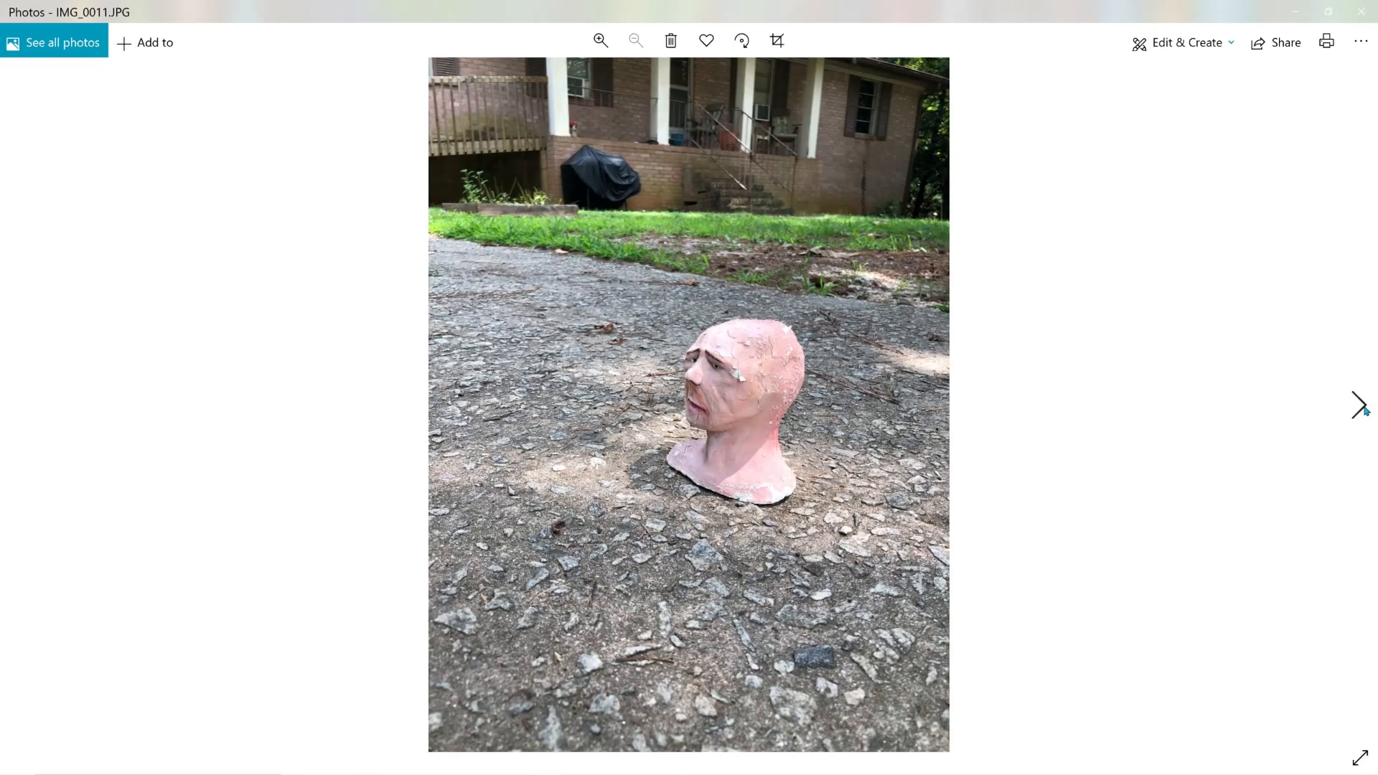
pyautogui.click(1365, 409)
pyautogui.click(1365, 410)
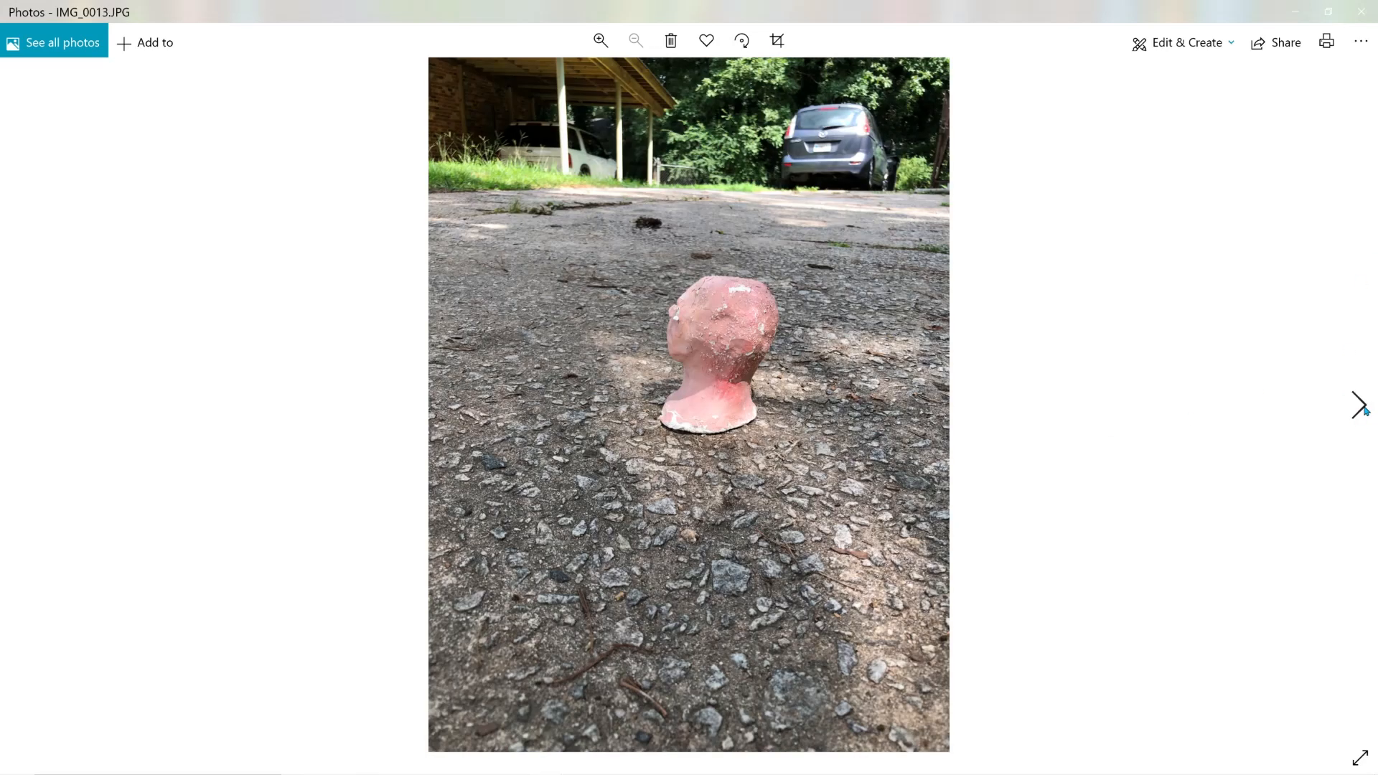
pyautogui.click(1365, 410)
pyautogui.click(1365, 410)
pyautogui.click(1365, 410)
pyautogui.click(1365, 409)
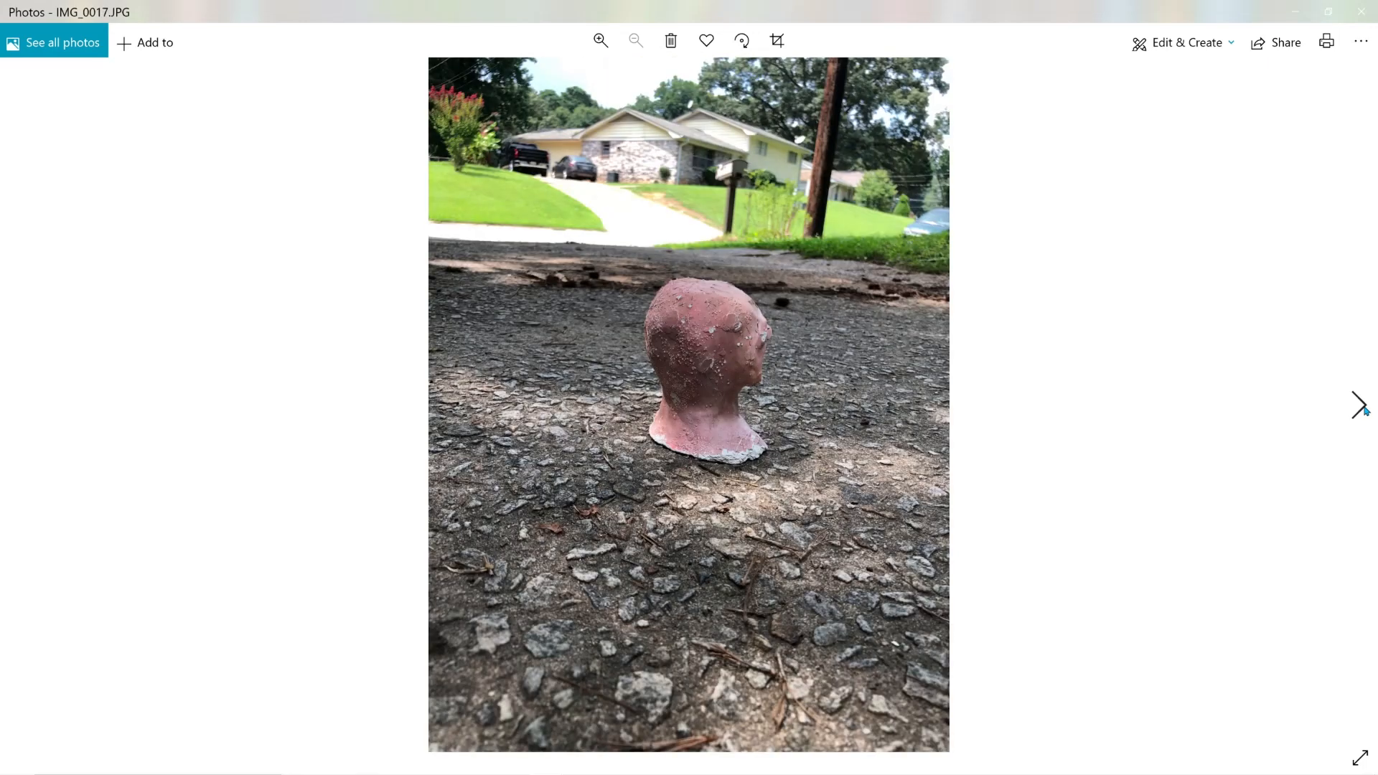
pyautogui.click(1365, 410)
pyautogui.click(1365, 410)
pyautogui.click(1365, 410)
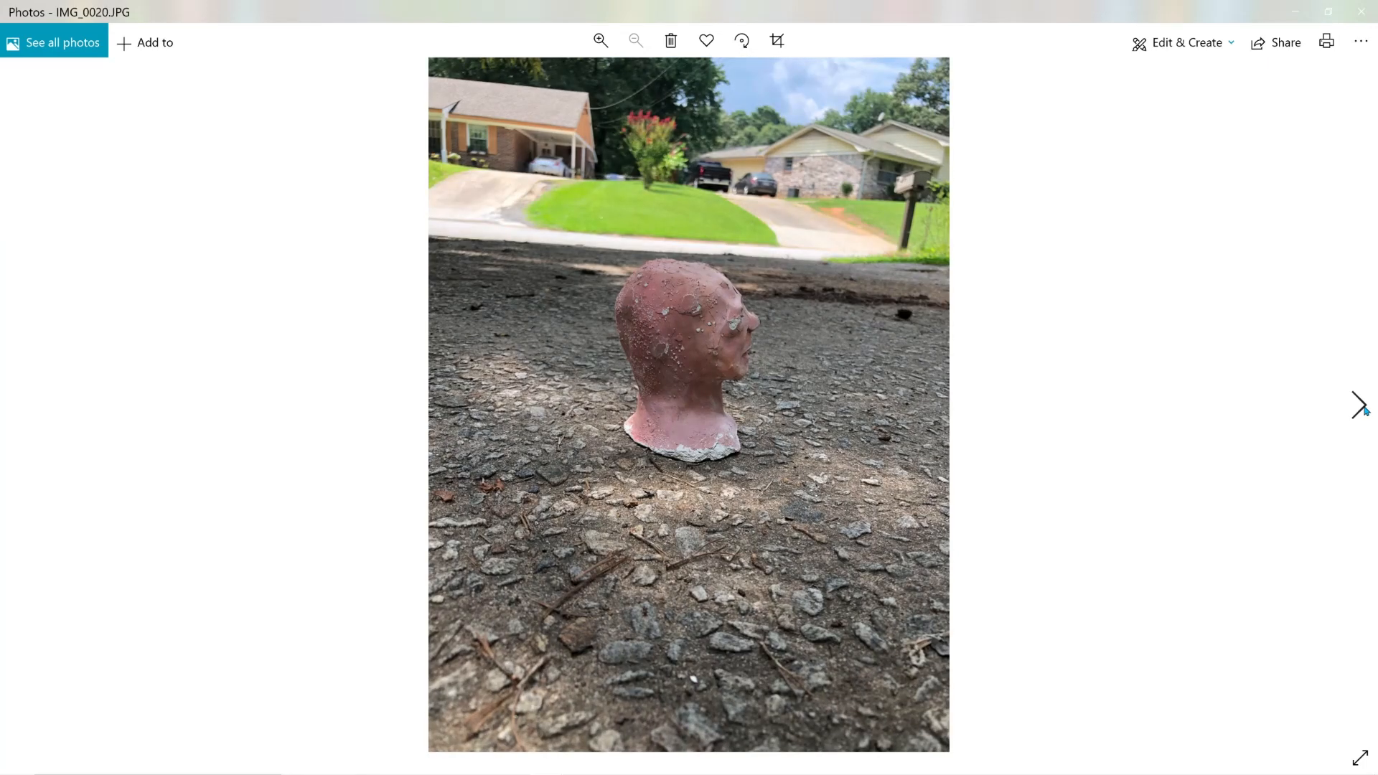
pyautogui.click(1365, 410)
pyautogui.click(1365, 409)
pyautogui.click(1365, 410)
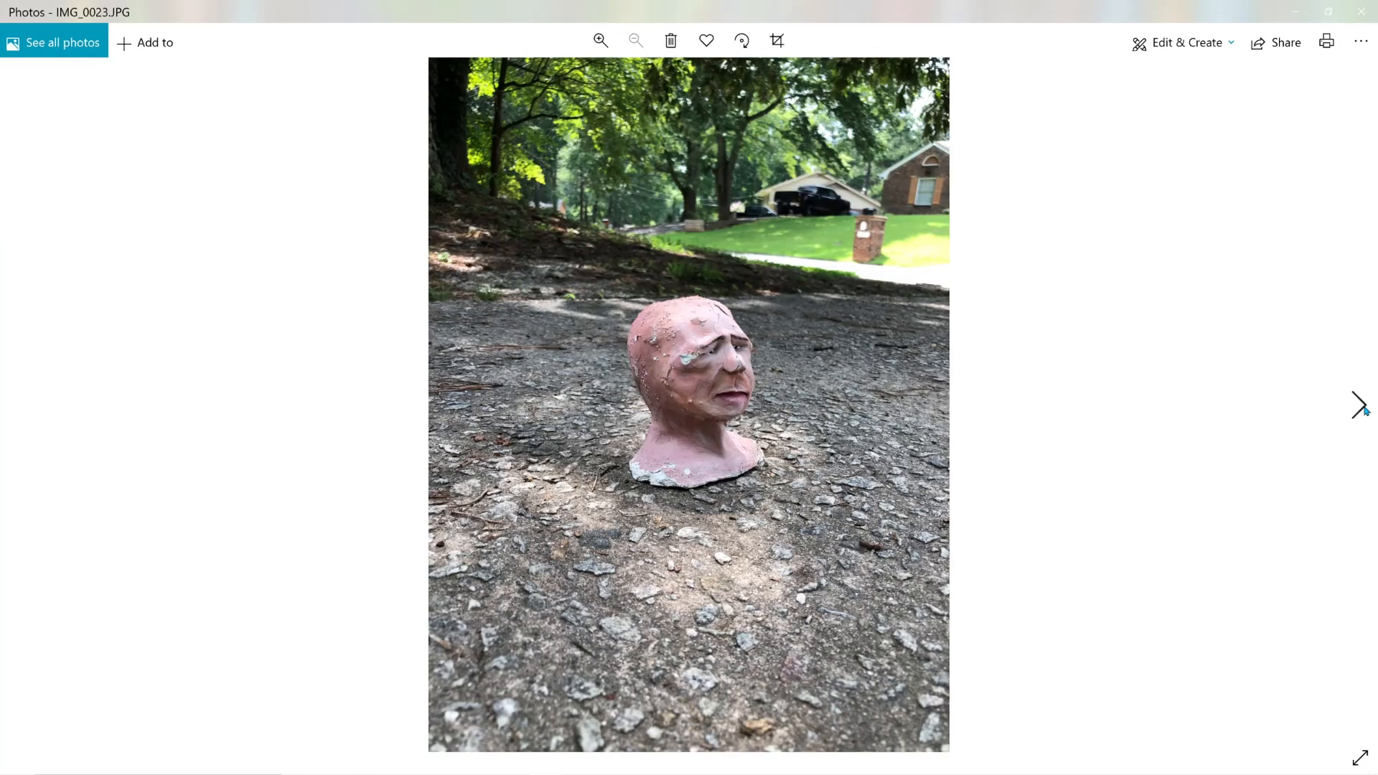
pyautogui.click(1364, 410)
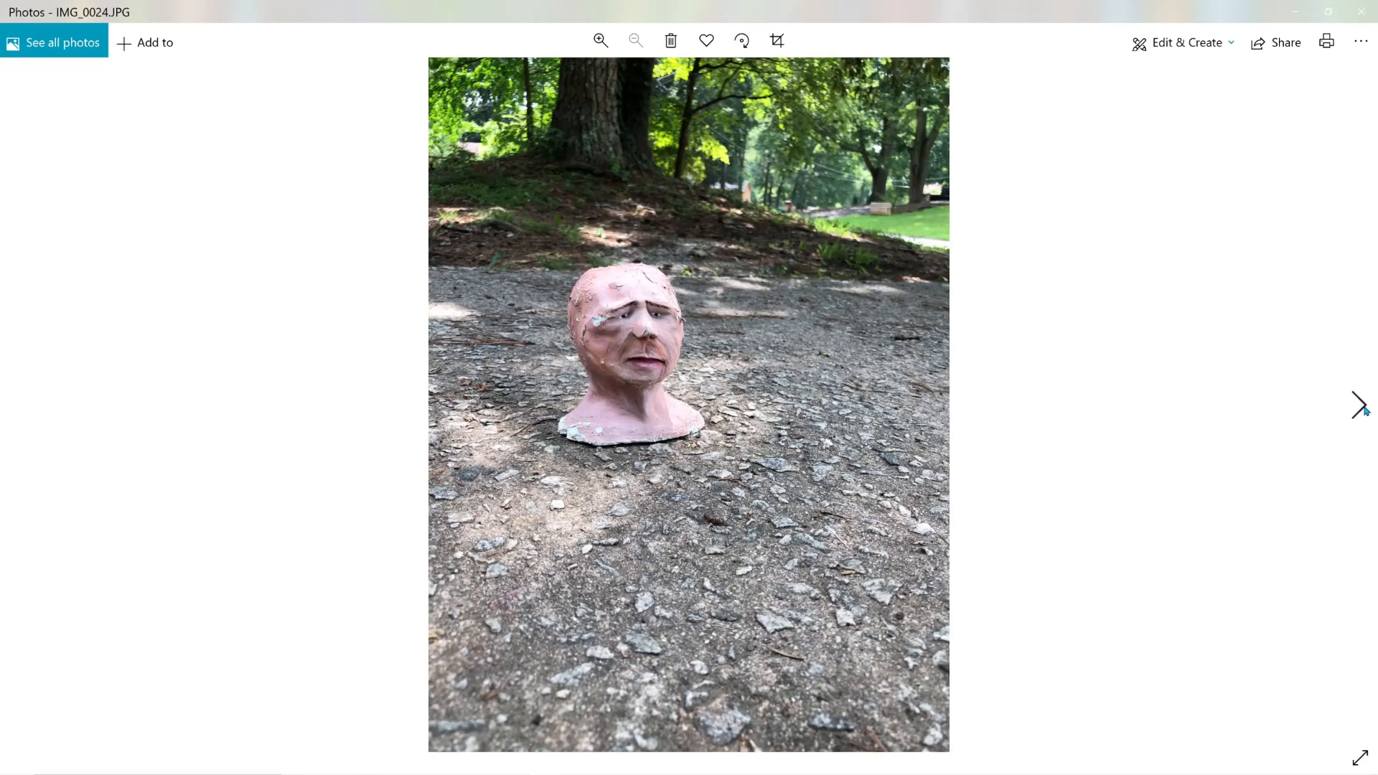
pyautogui.click(1365, 409)
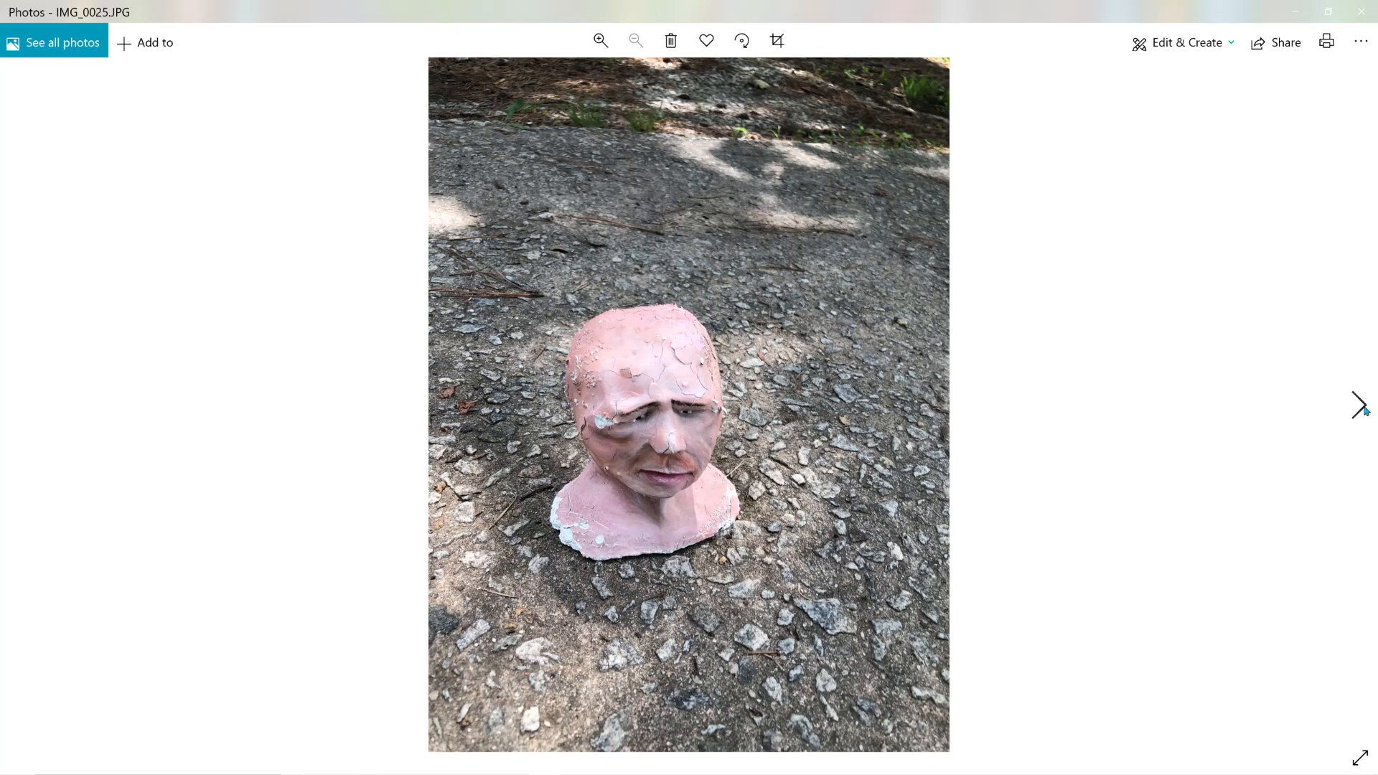
pyautogui.click(1365, 410)
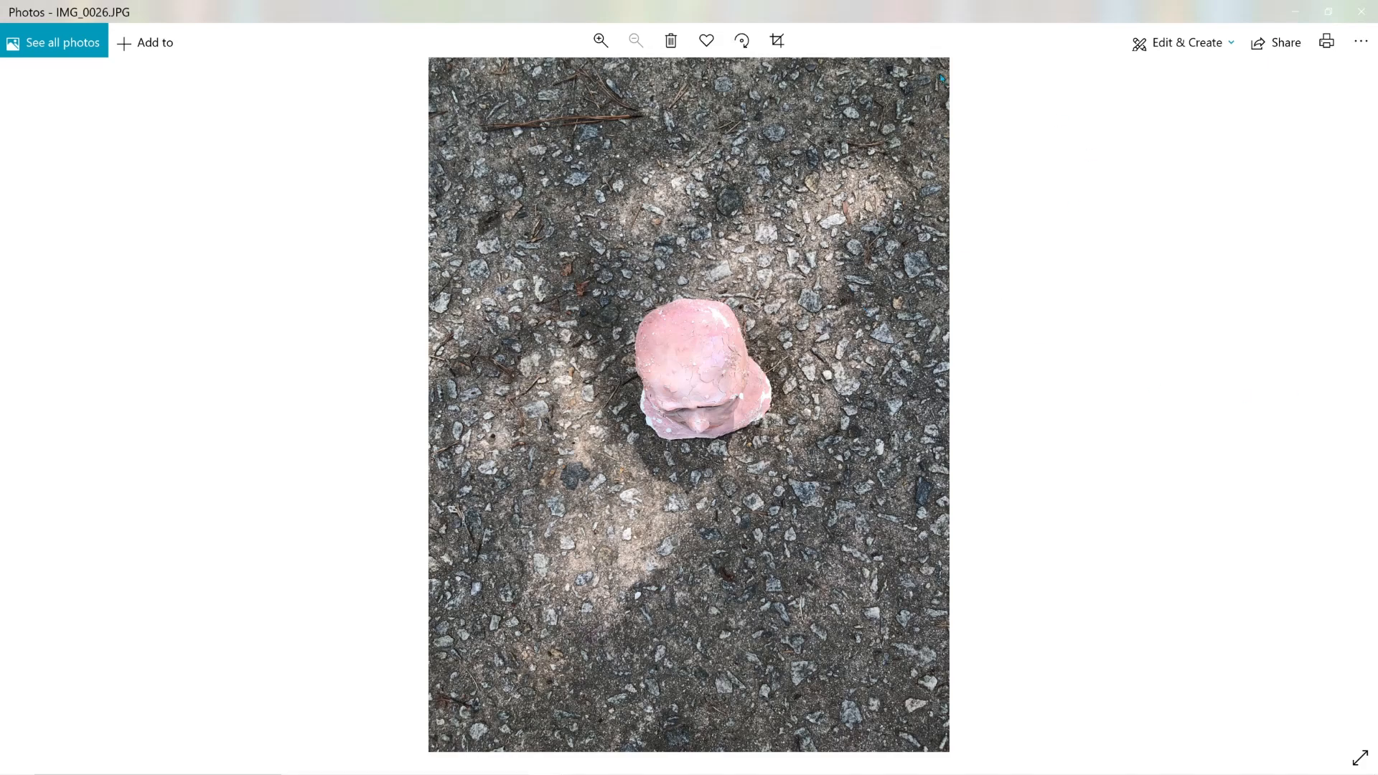
pyautogui.click(1358, 15)
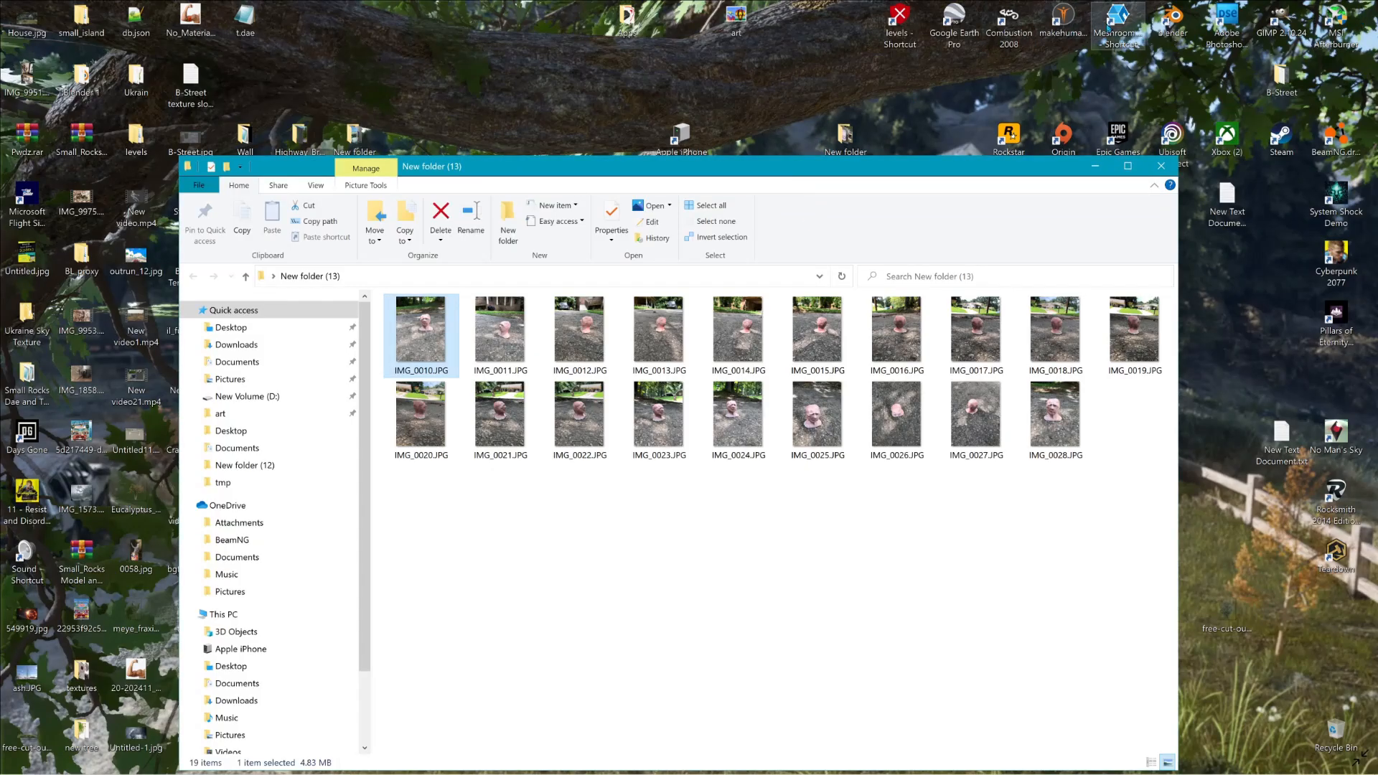
# Step: Launch Meshroom, import all photos IMG_0010 to IMG_0028 from New folder (13), and maximize its window
pyautogui.doubleClick(1107, 27)
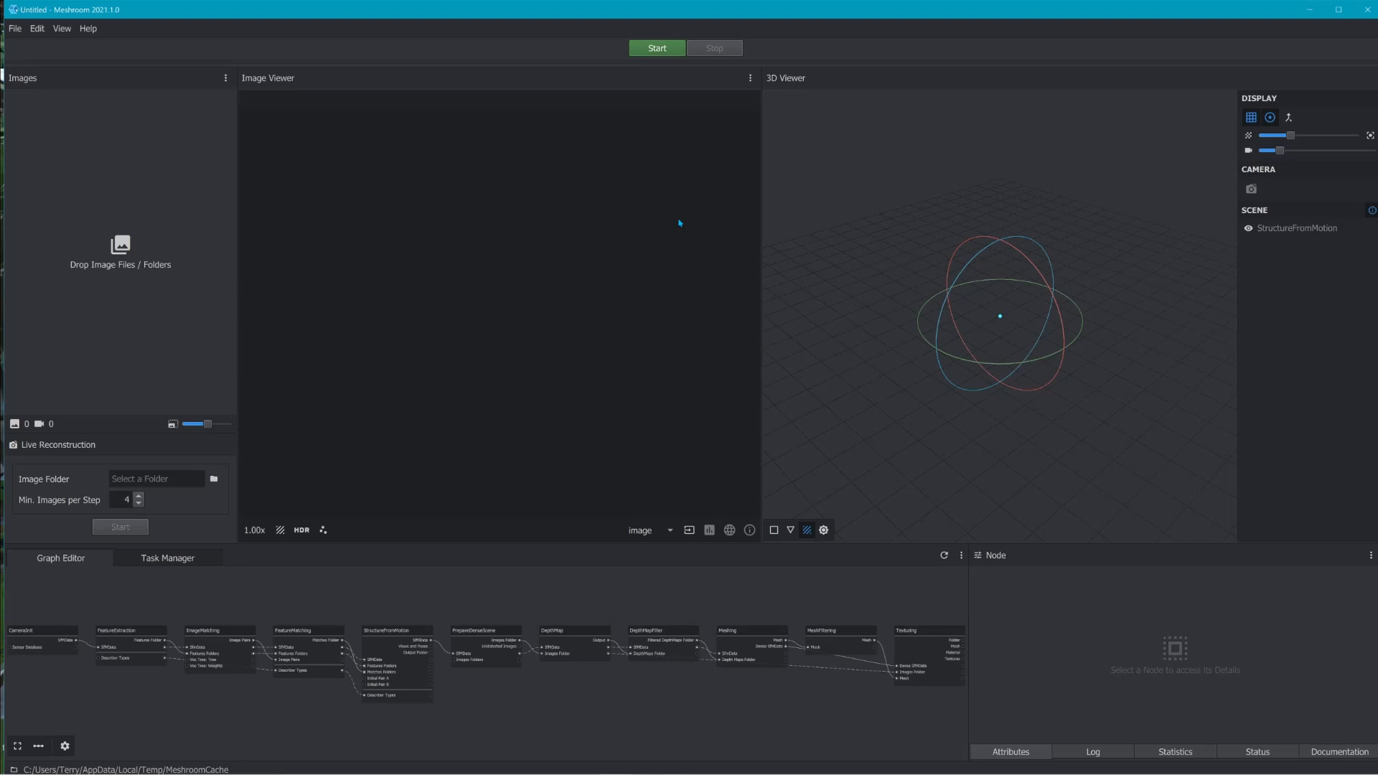
pyautogui.moveTo(1033, 21); pyautogui.dragTo(1094, 307)
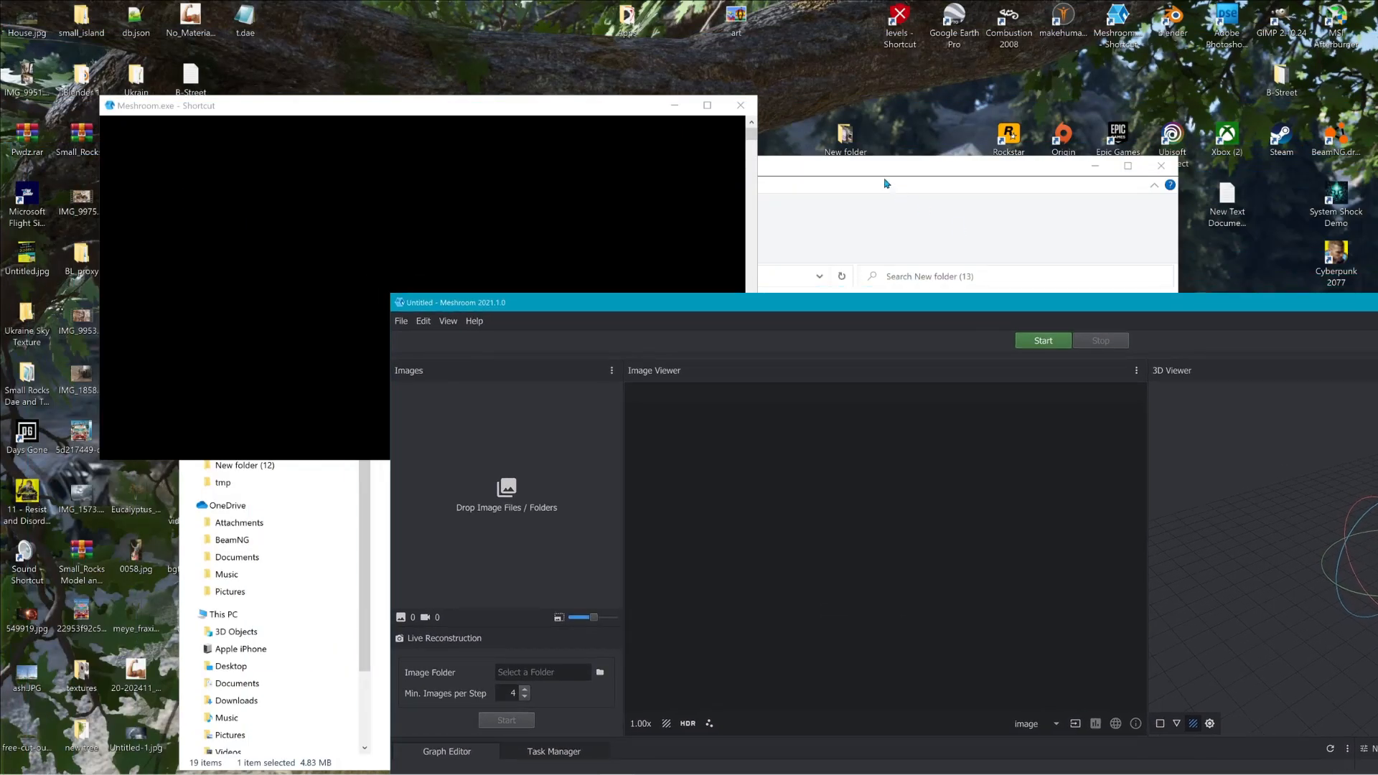
pyautogui.click(885, 181)
pyautogui.hotkey('ctrl', 'a')
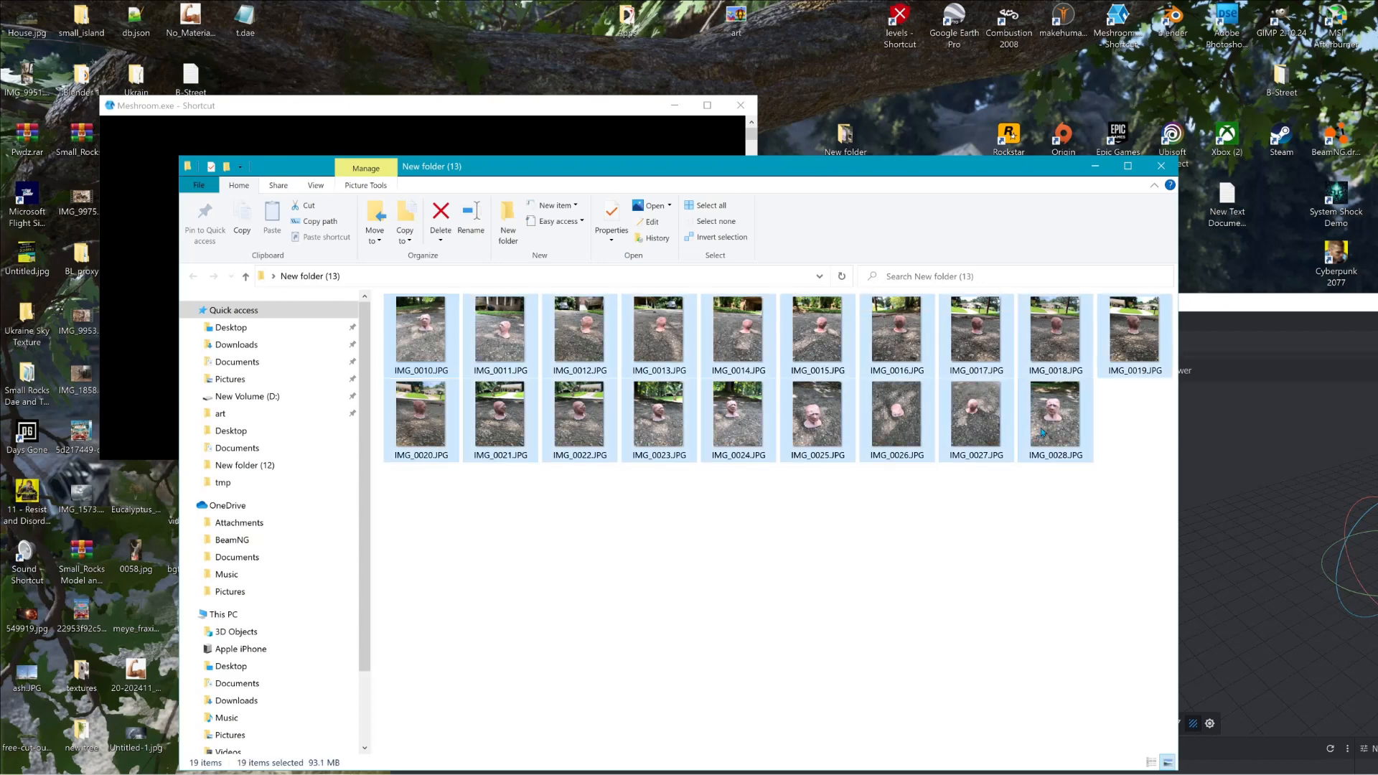
pyautogui.moveTo(971, 174); pyautogui.dragTo(1377, 149)
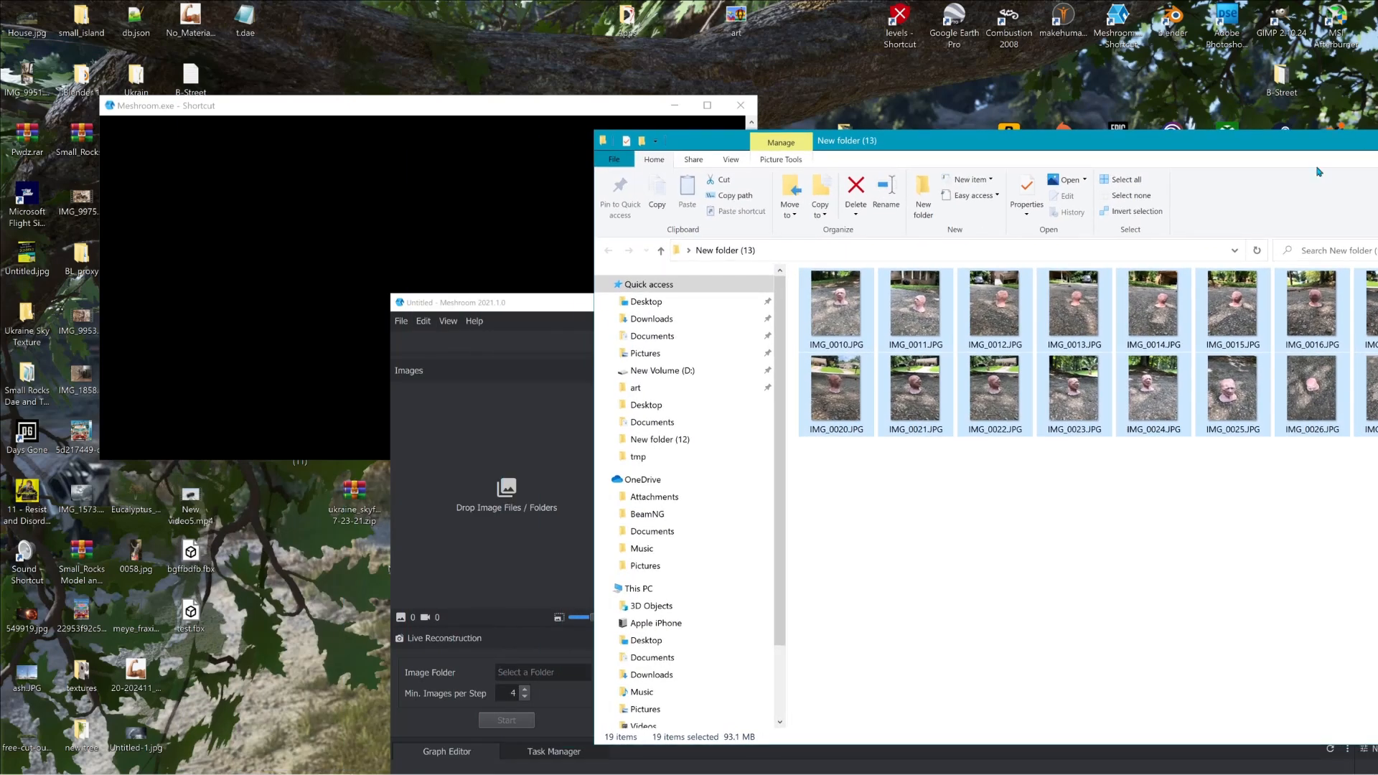
pyautogui.moveTo(895, 300); pyautogui.dragTo(522, 524)
pyautogui.moveTo(522, 524); pyautogui.dragTo(522, 524)
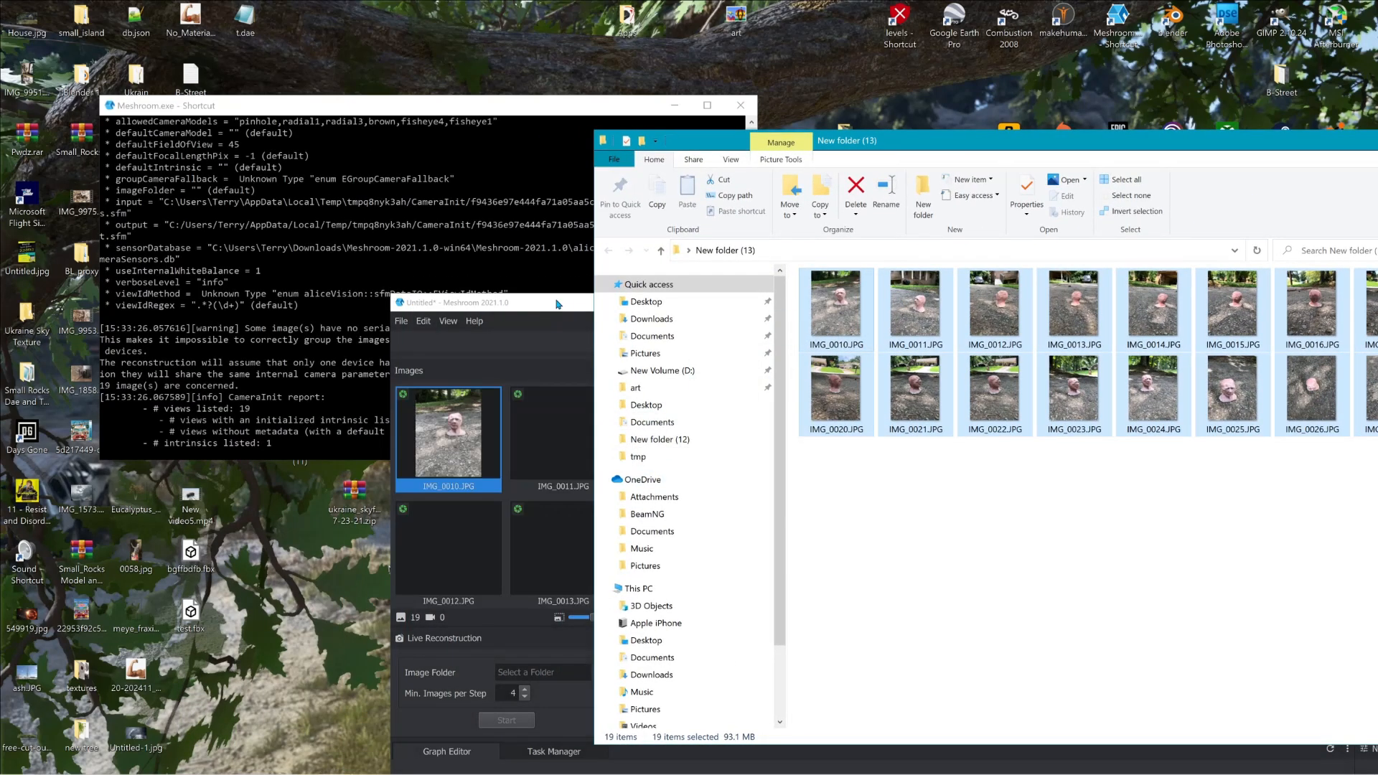
pyautogui.doubleClick(551, 304)
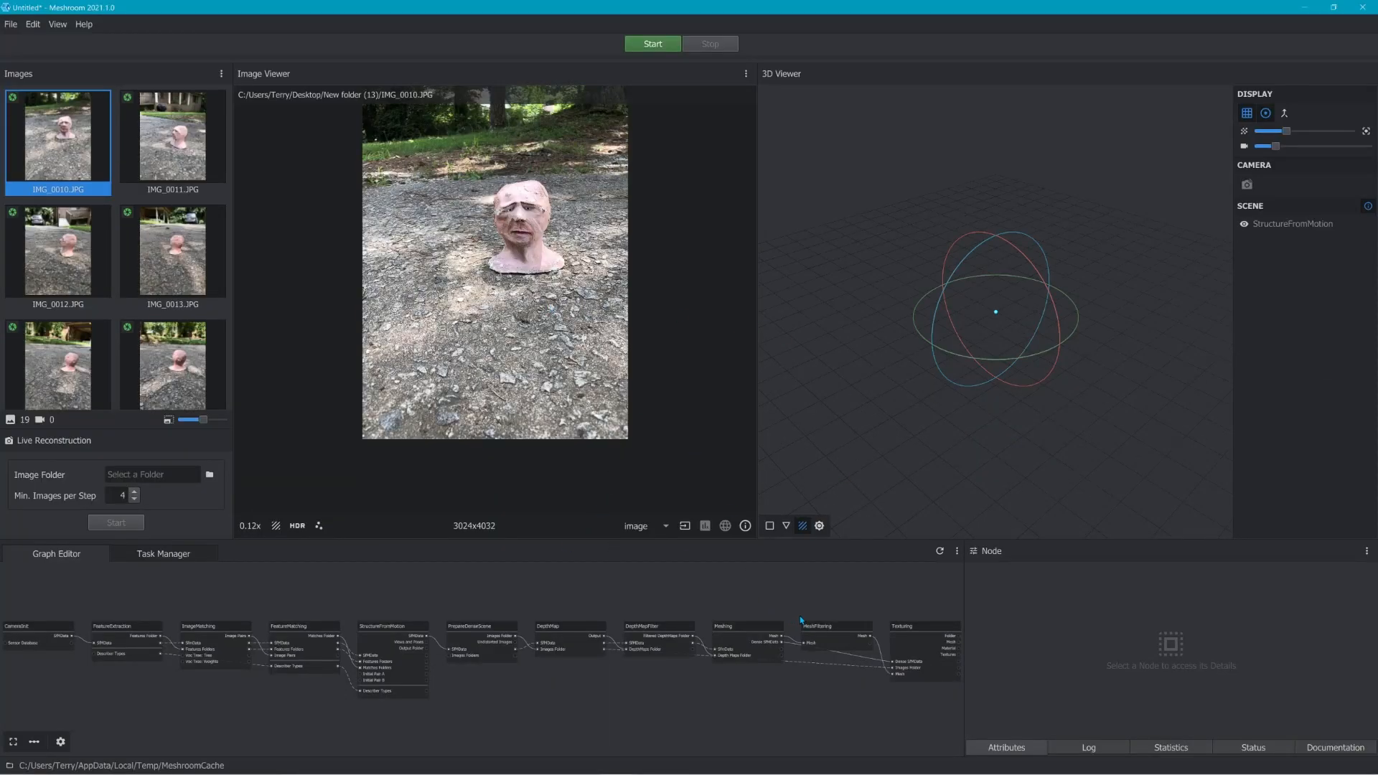
# Step: Remove the mesh connection between the MeshFiltering and Texturing nodes, with MeshFiltering moved slightly up and away from the other links
pyautogui.scroll(5, 801, 619)
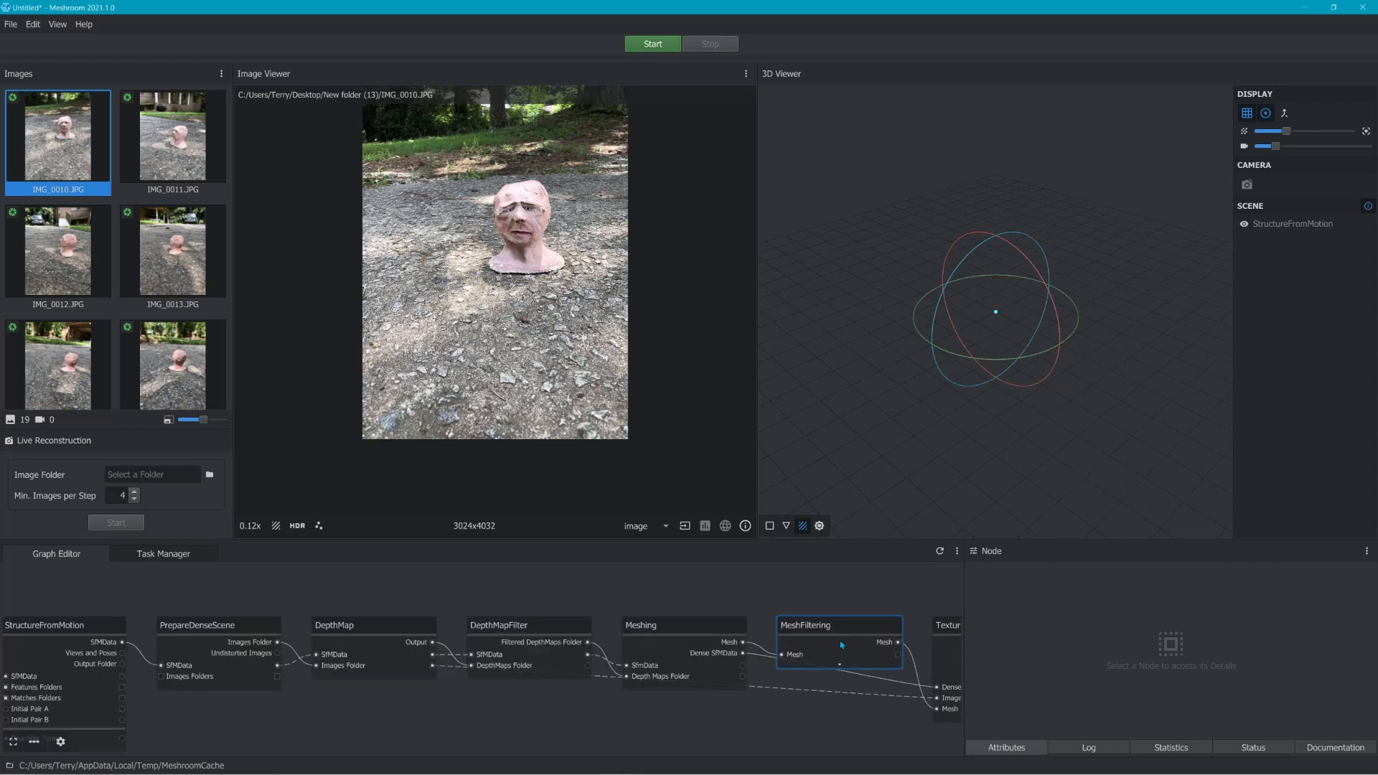
pyautogui.scroll(1, 883, 603)
pyautogui.moveTo(882, 603); pyautogui.dragTo(635, 581, button='middle')
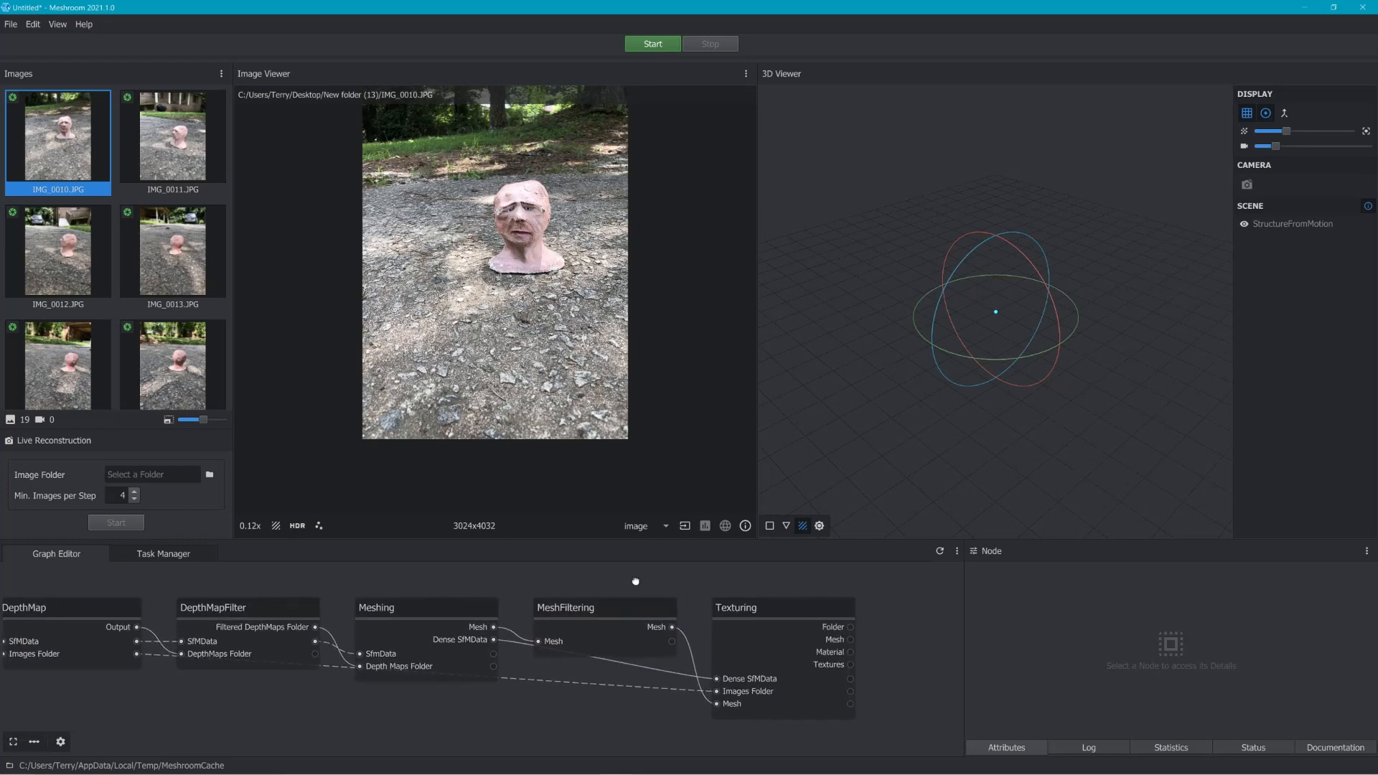
pyautogui.moveTo(576, 608); pyautogui.dragTo(554, 581)
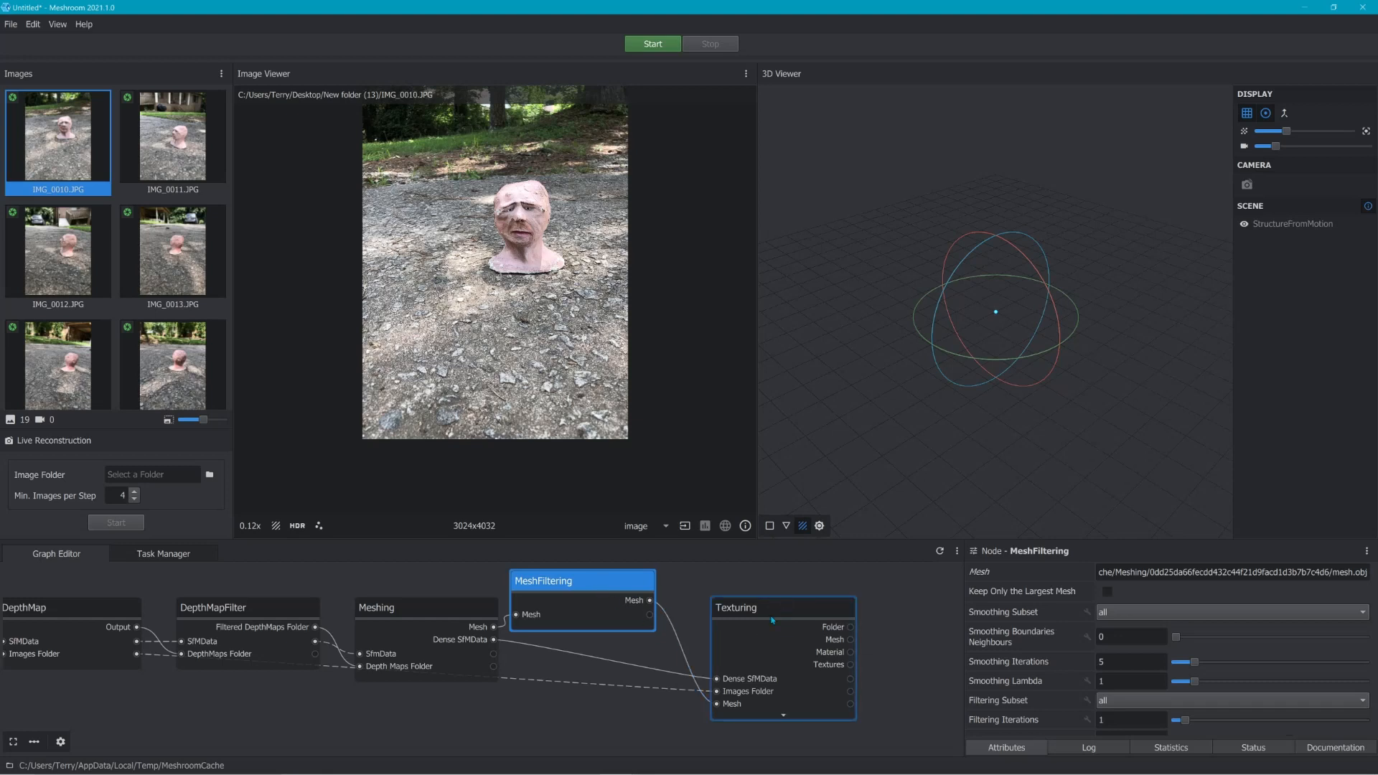
pyautogui.rightClick(671, 628)
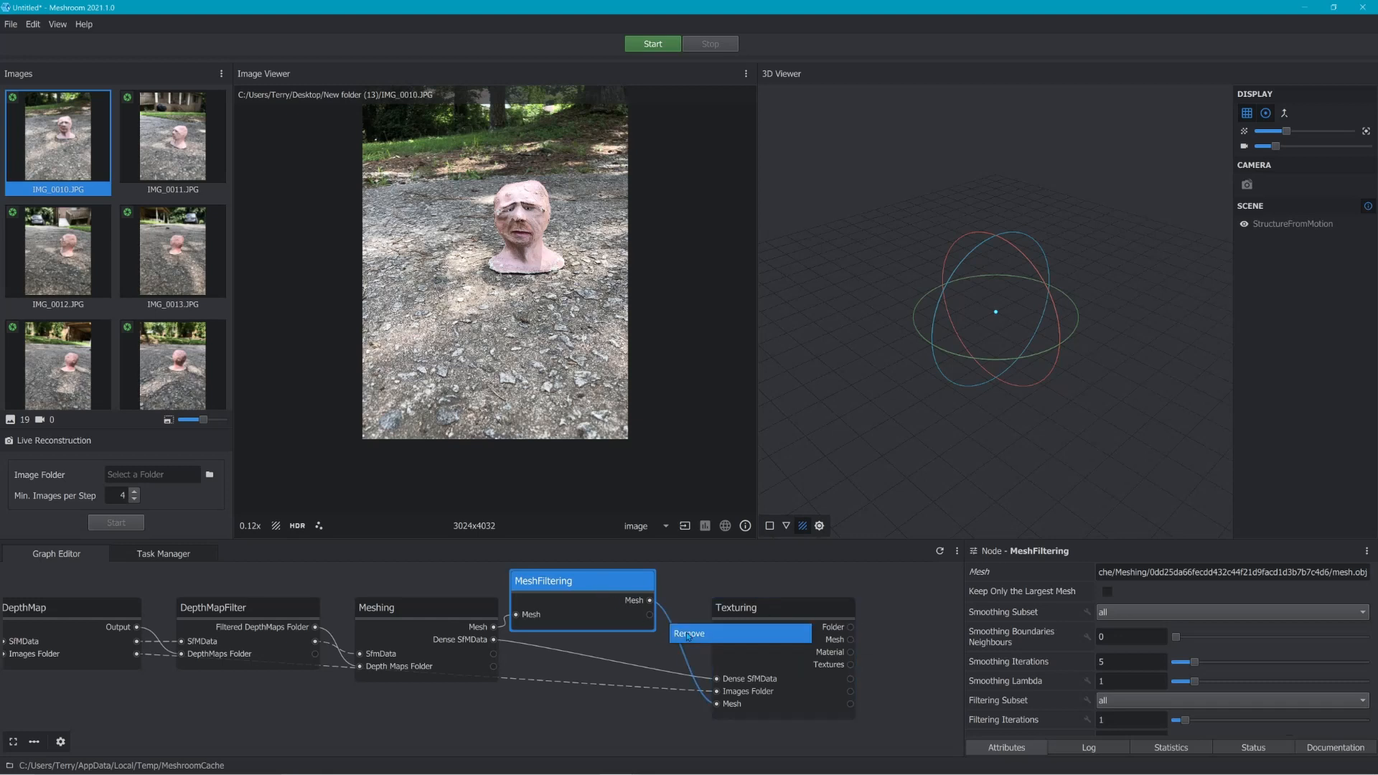
pyautogui.click(700, 633)
# Step: Add a MeshDecimate node from Mesh Post-Processing and arrange it between MeshFiltering and Texturing
pyautogui.click(688, 590)
pyautogui.rightClick(688, 590)
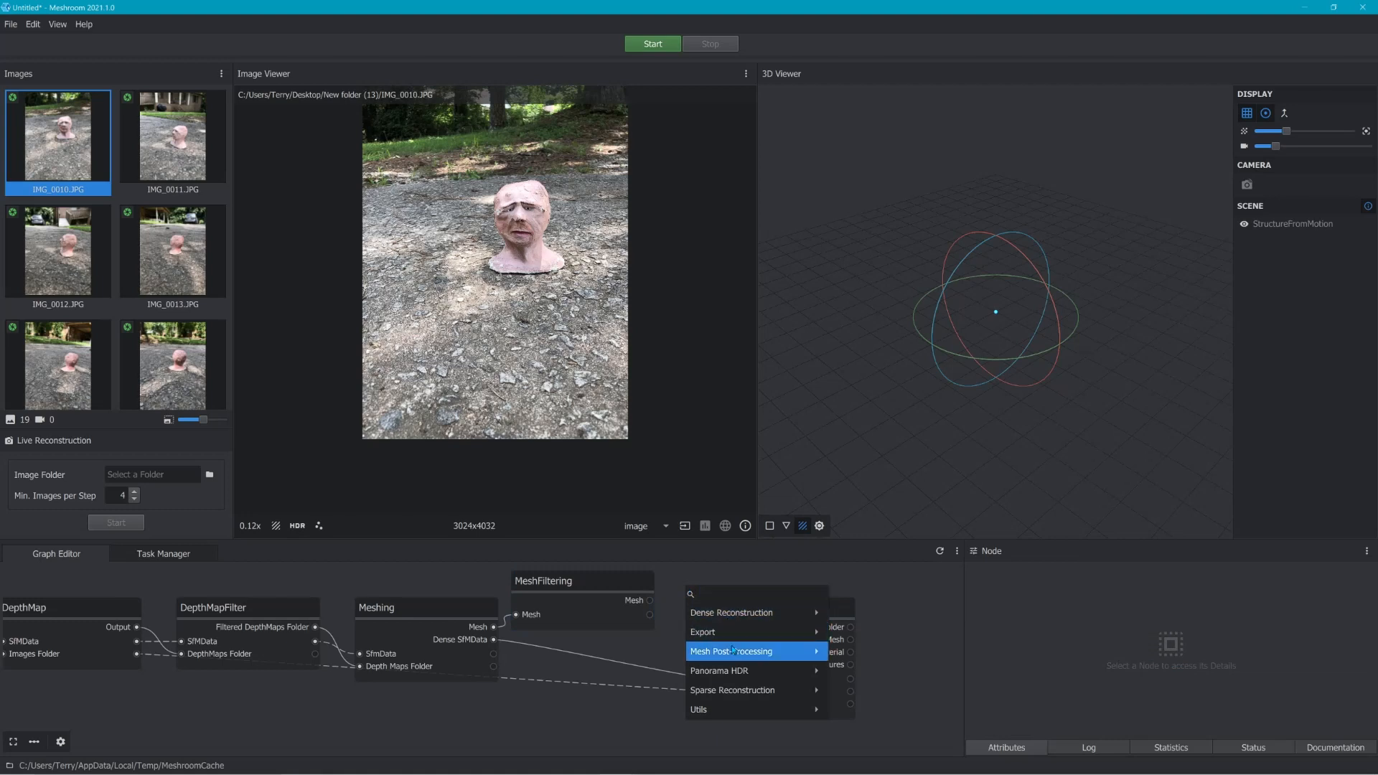
pyautogui.moveTo(733, 650)
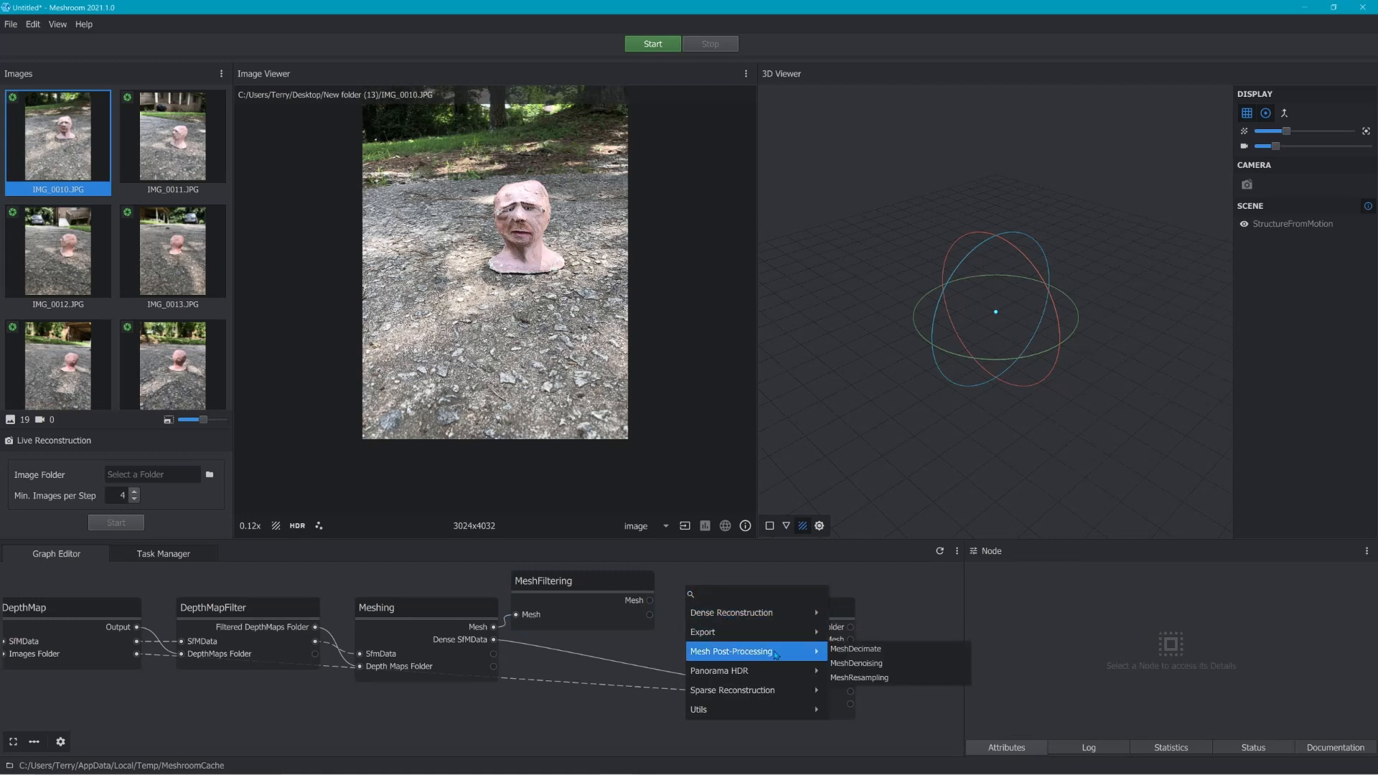
pyautogui.click(858, 649)
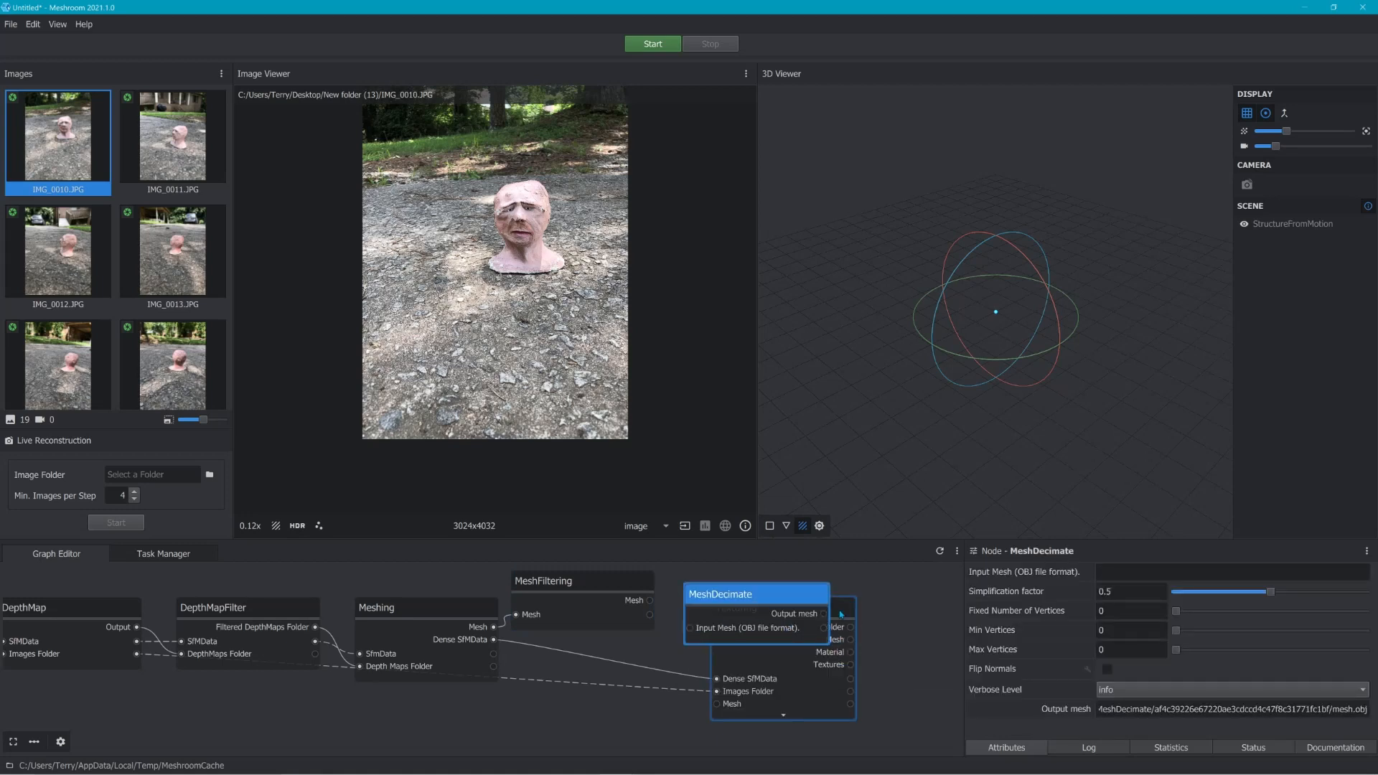
pyautogui.moveTo(849, 614); pyautogui.dragTo(926, 645)
pyautogui.moveTo(777, 594); pyautogui.dragTo(767, 574)
# Step: Connect MeshFiltering's mesh to the MeshDecimate input and MeshDecimate's output mesh to Texturing's Mesh input, spacing the nodes apart
pyautogui.click(652, 604)
pyautogui.moveTo(653, 605); pyautogui.dragTo(680, 610)
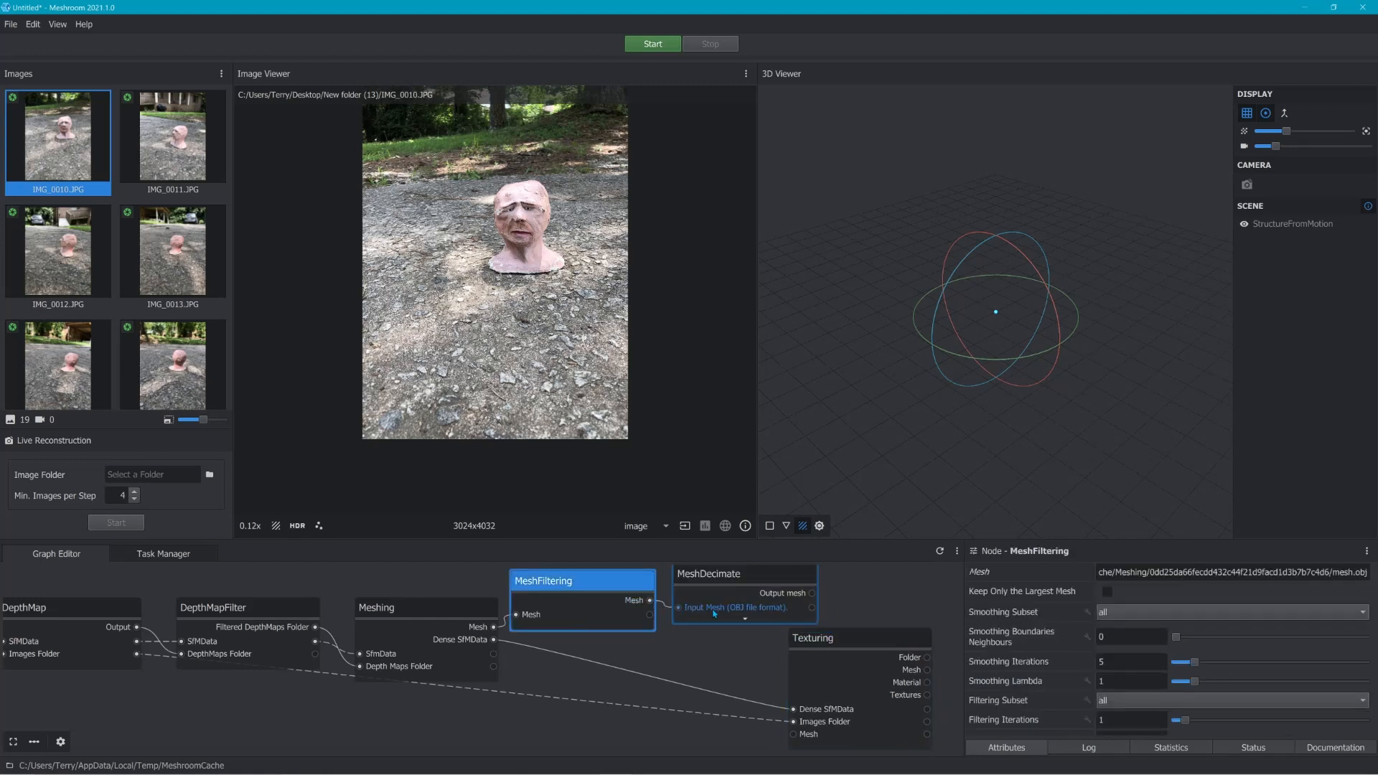
pyautogui.moveTo(759, 574); pyautogui.dragTo(699, 585)
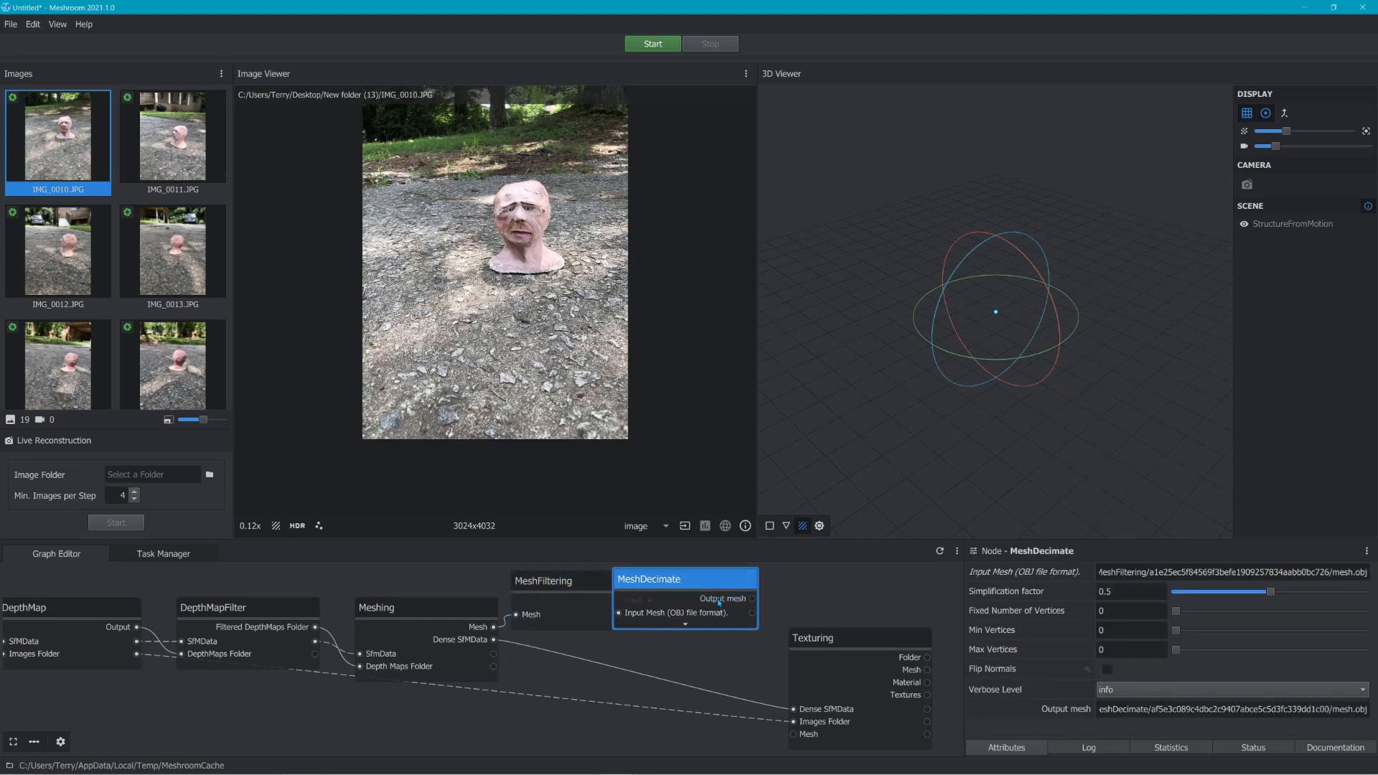
pyautogui.moveTo(753, 599); pyautogui.dragTo(795, 734)
pyautogui.scroll(-1, 653, 657)
pyautogui.moveTo(680, 624); pyautogui.dragTo(732, 616)
pyautogui.moveTo(810, 643); pyautogui.dragTo(878, 618)
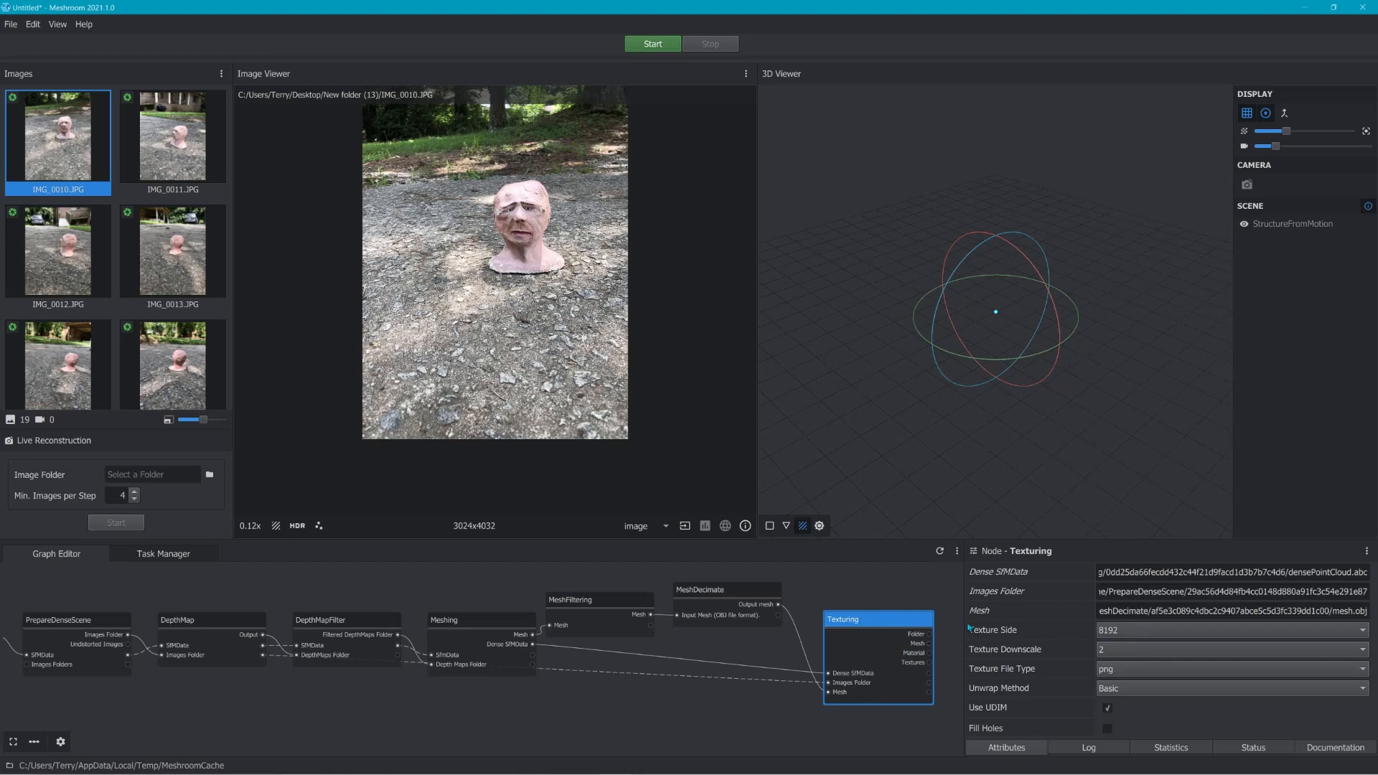
# Step: Set the Texturing node's texture file type to jpg
pyautogui.click(898, 596)
pyautogui.doubleClick(894, 615)
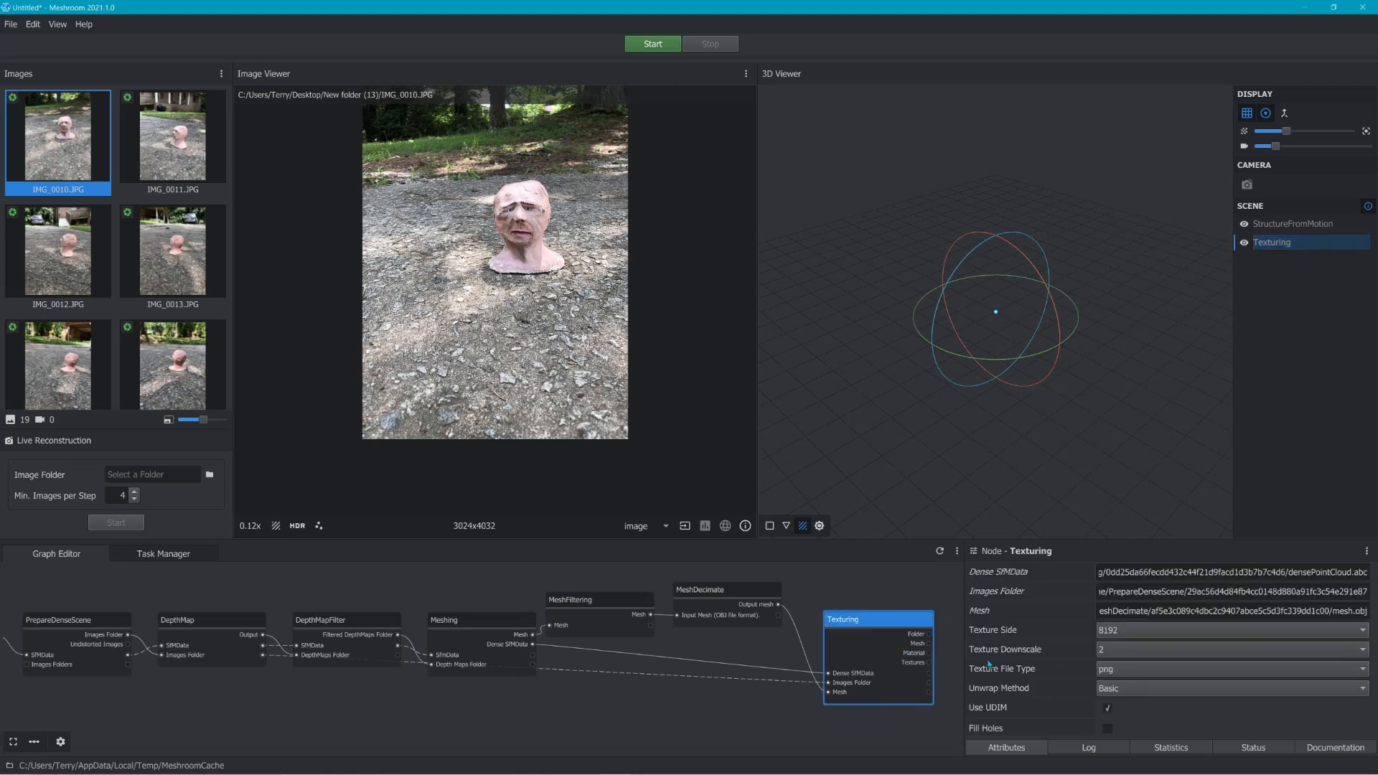
pyautogui.click(1133, 671)
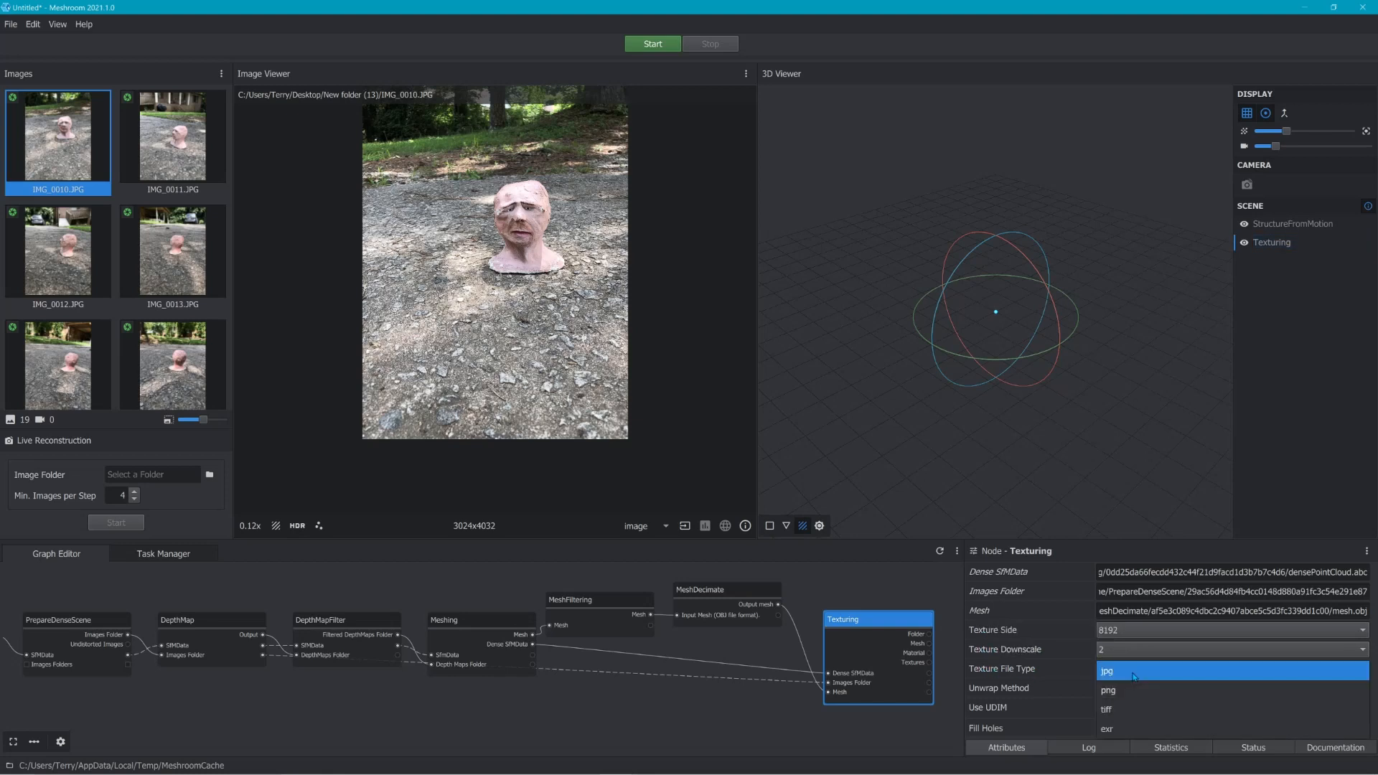
pyautogui.click(1120, 673)
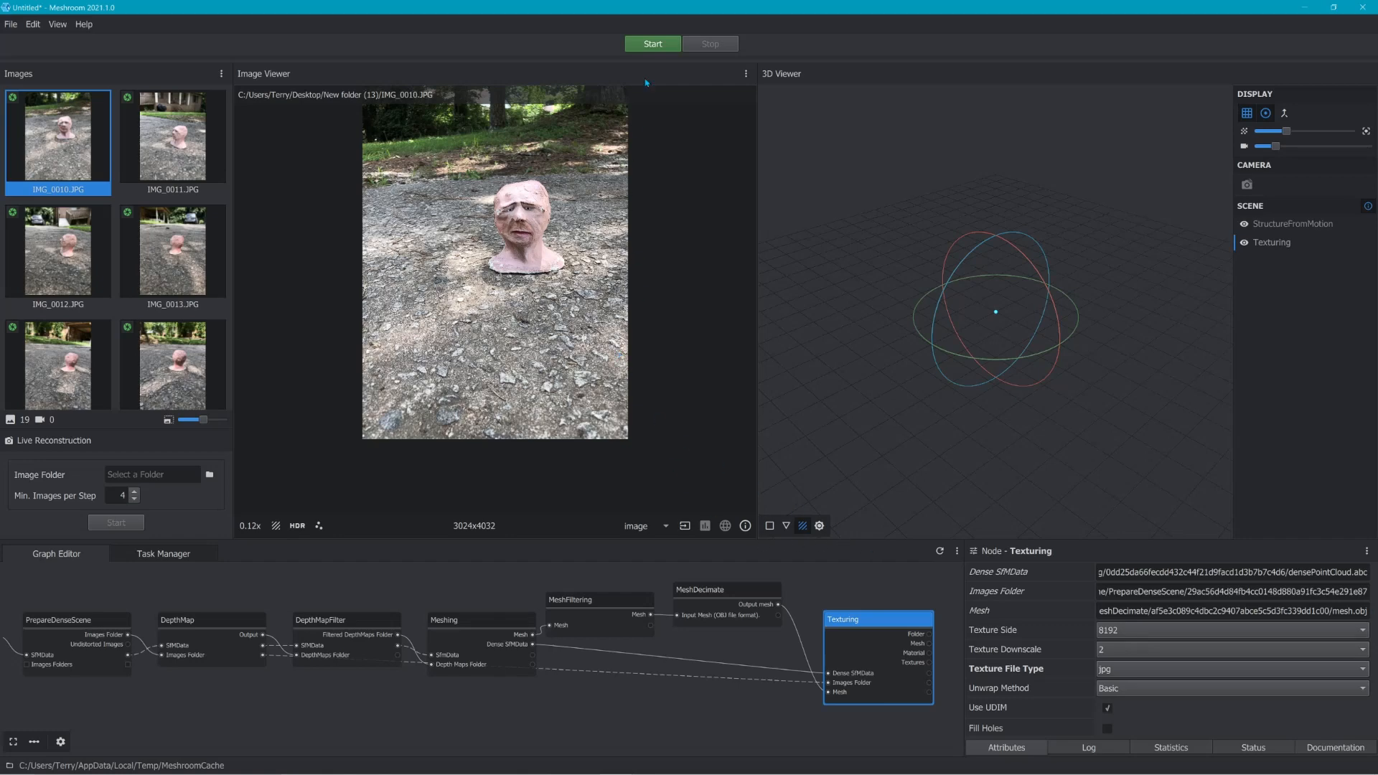
# Step: Start the reconstruction and save the project as dgdgdhh in the Documents folder
pyautogui.click(657, 44)
pyautogui.click(668, 448)
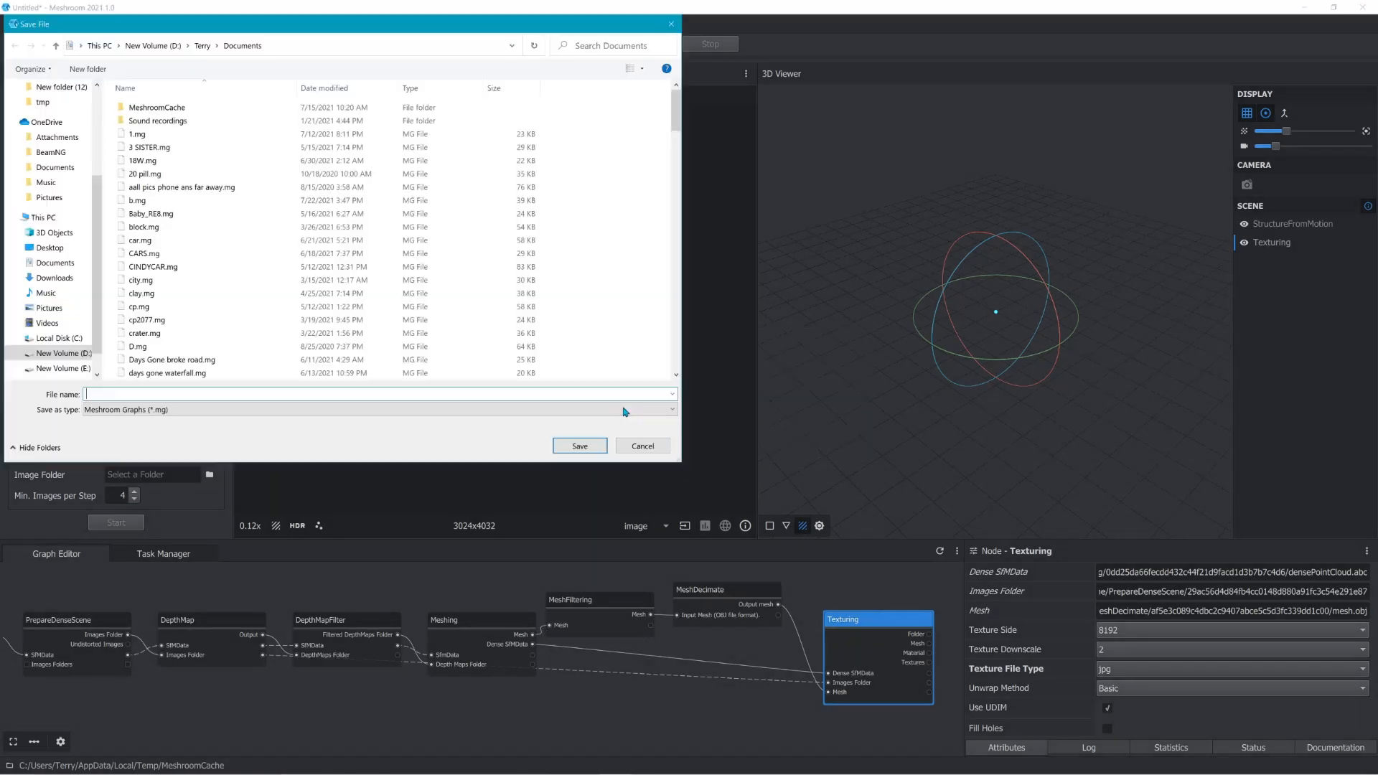
pyautogui.write('dgdgdhh')
pyautogui.click(580, 447)
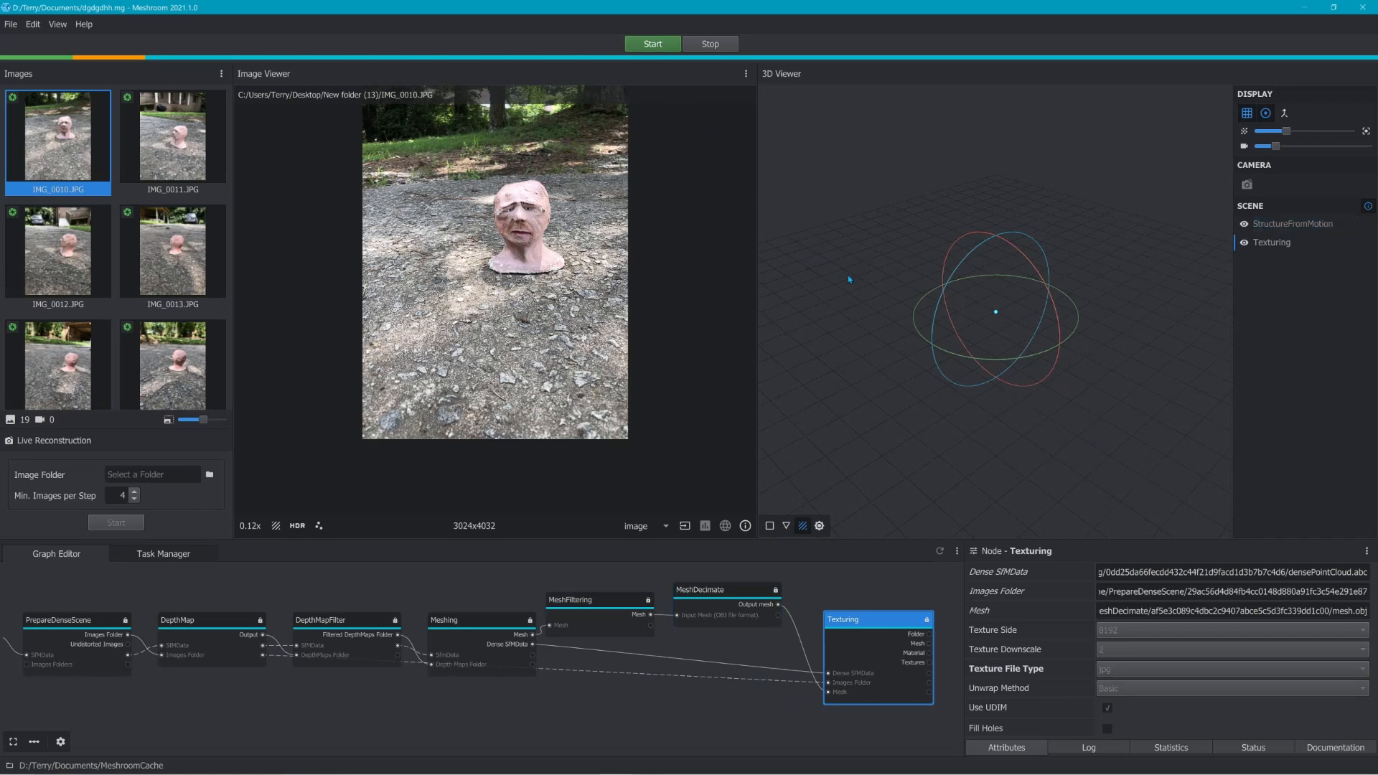
# Step: Examine the computation progress across the whole node graph and look through the imported images
pyautogui.scroll(-5, 192, 591)
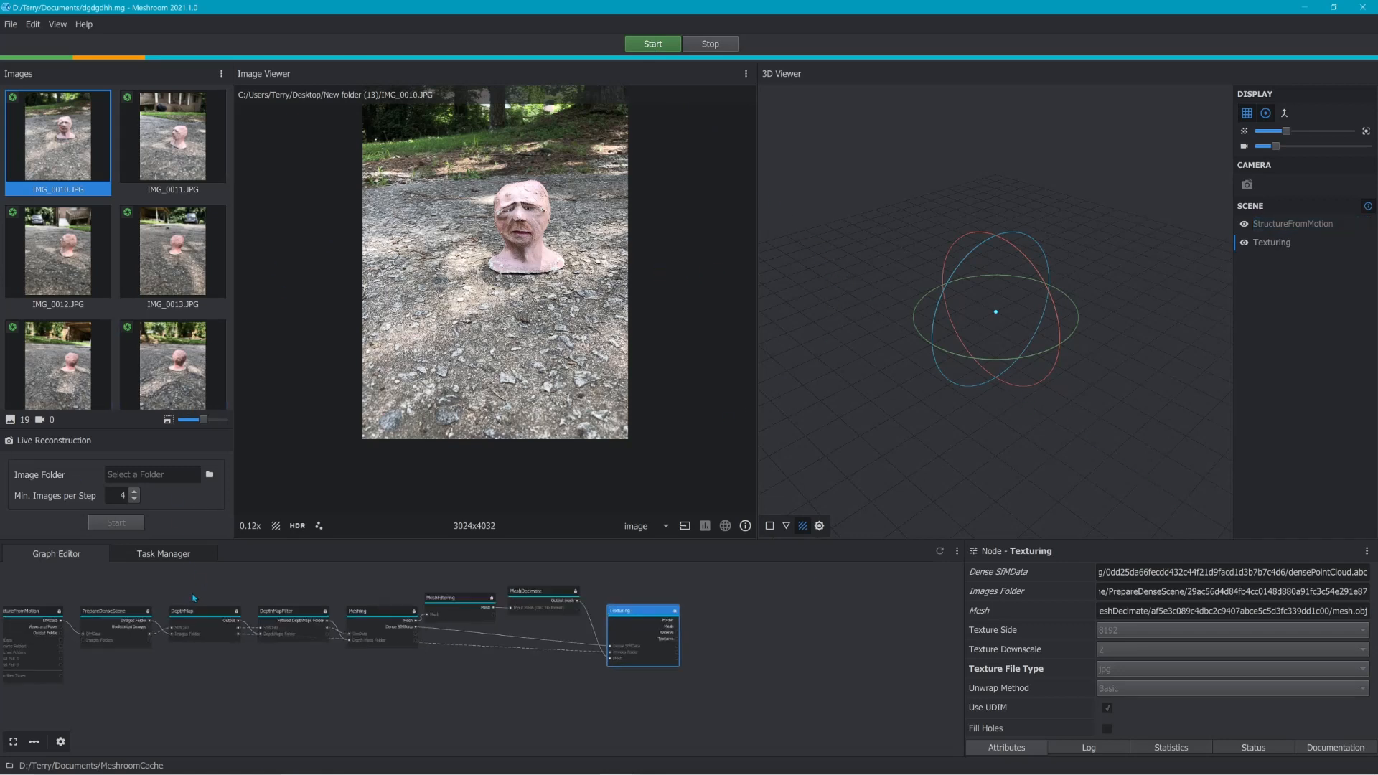
pyautogui.moveTo(192, 591); pyautogui.dragTo(472, 609, button='middle')
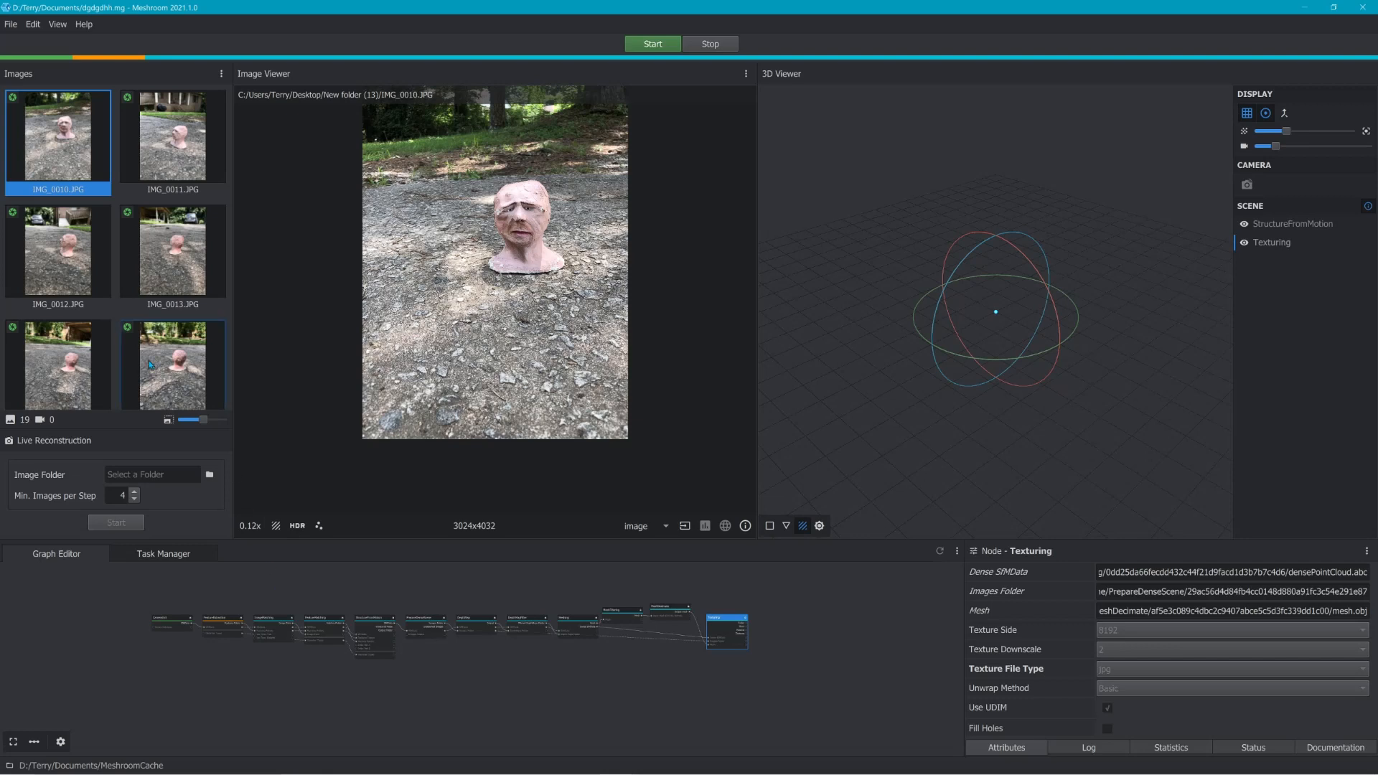
pyautogui.scroll(-10, 151, 364)
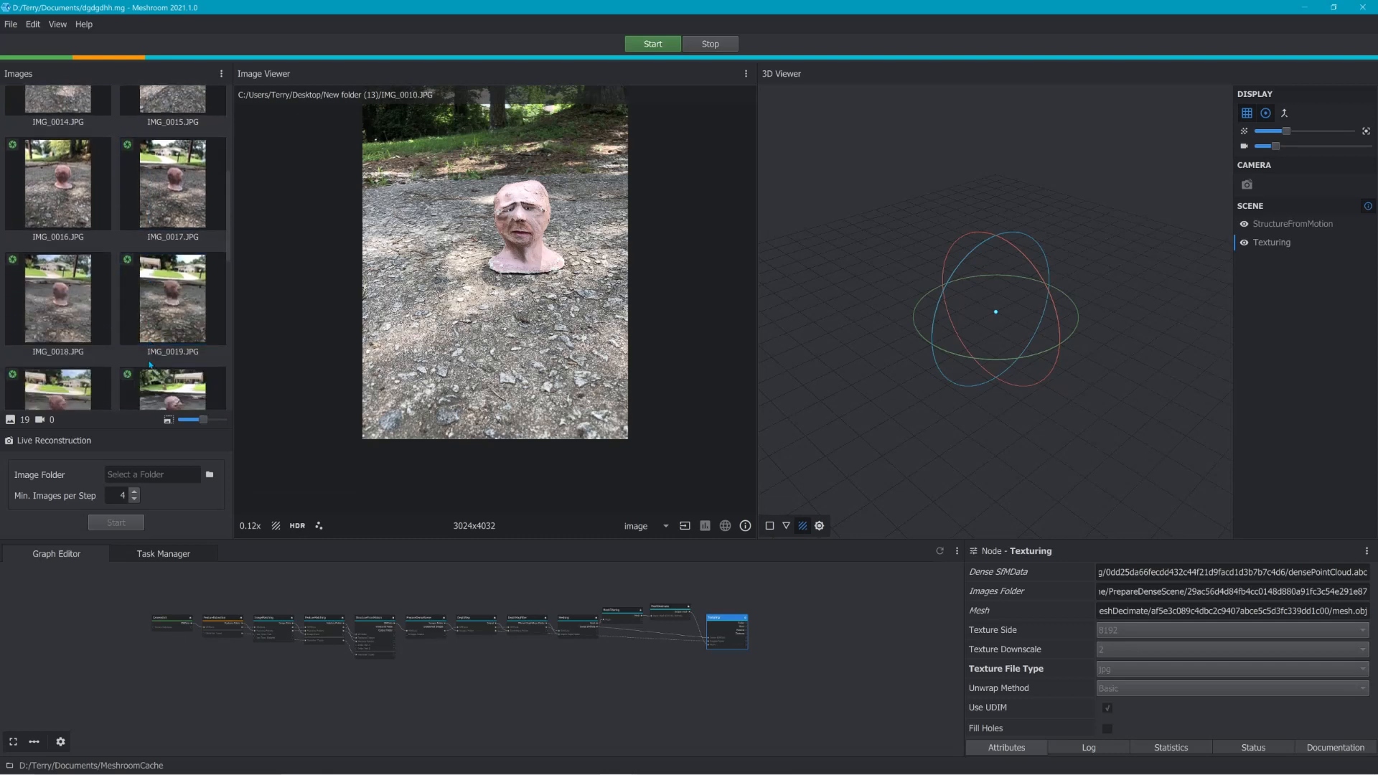
pyautogui.scroll(-3, 151, 365)
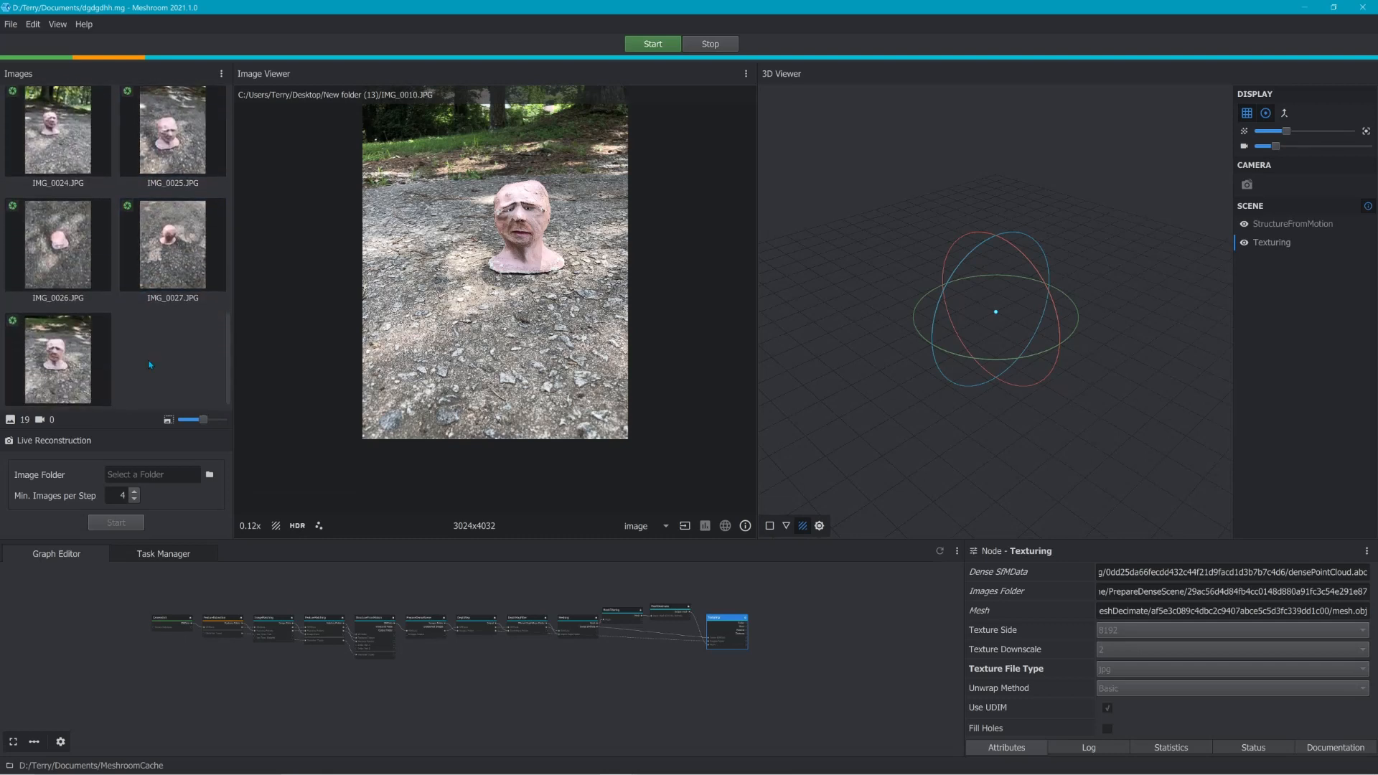
pyautogui.scroll(4, 150, 365)
pyautogui.scroll(5, 151, 365)
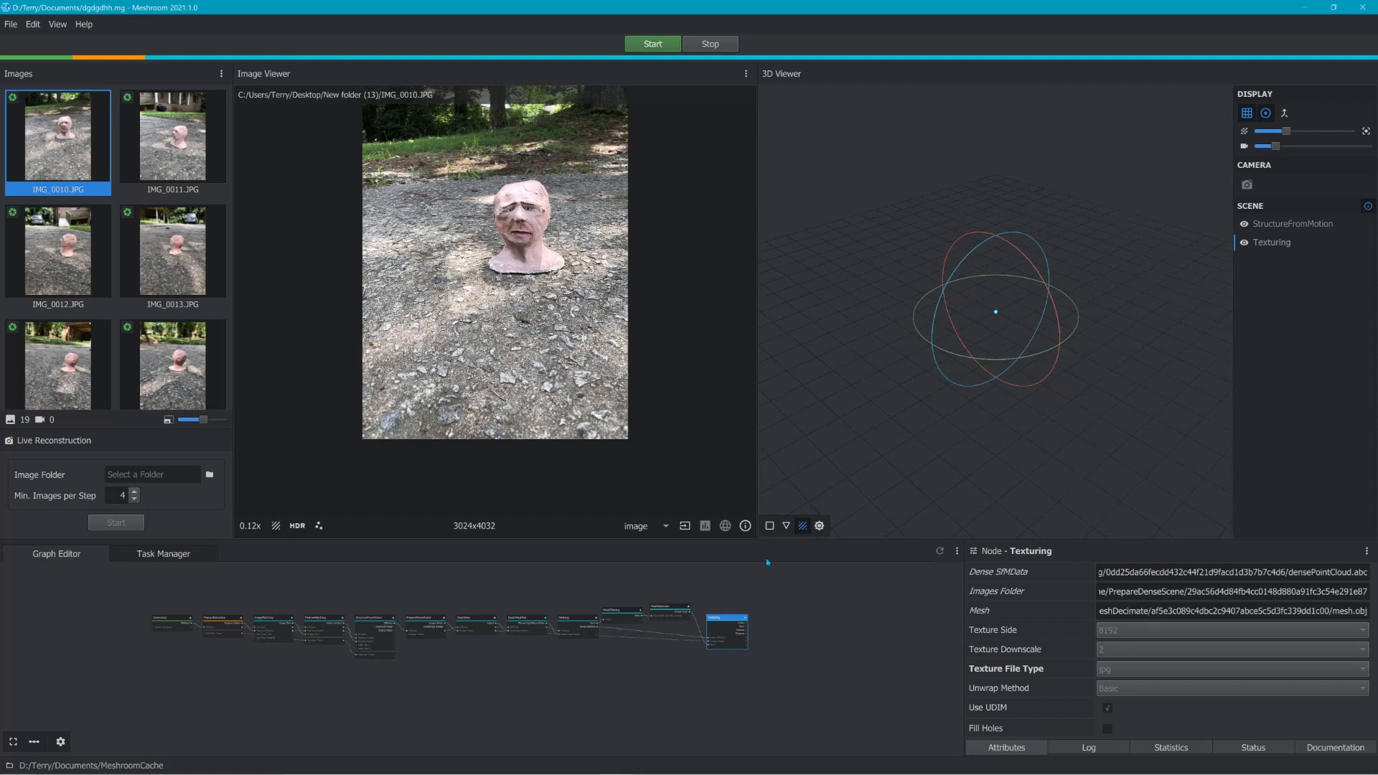
# Step: Minimize Meshroom, close the New folder (13) photo window and launch MakeHuman from the desktop
pyautogui.click(1306, 7)
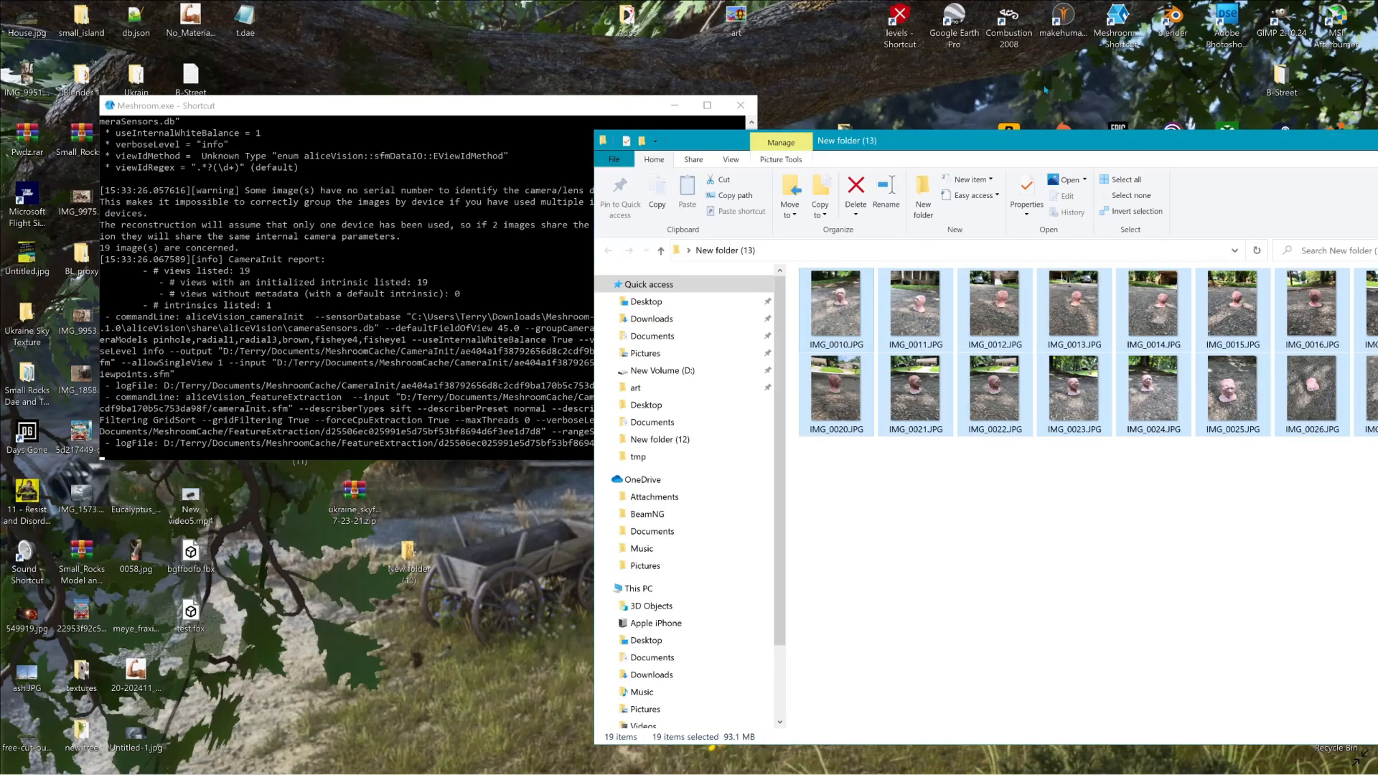
pyautogui.moveTo(1026, 145); pyautogui.dragTo(567, 172)
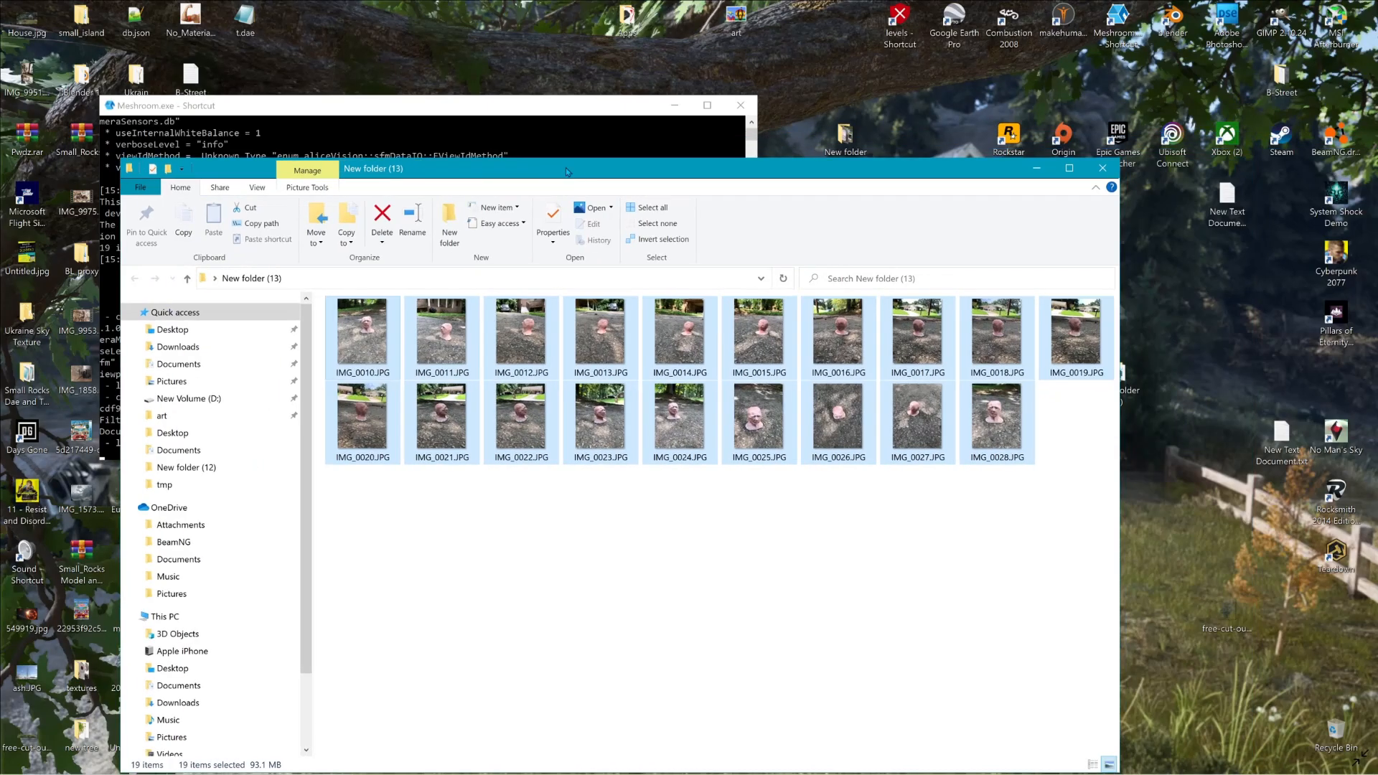
pyautogui.click(1101, 169)
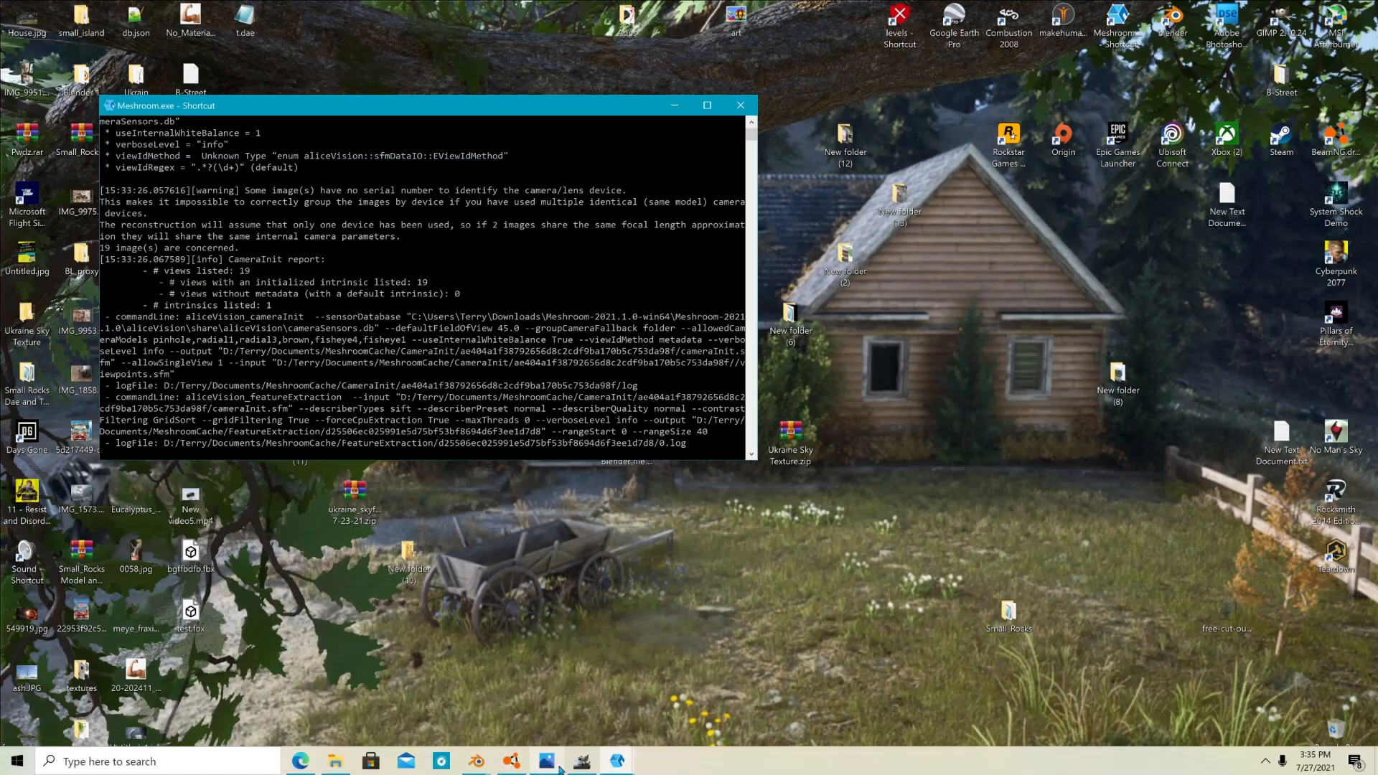
pyautogui.moveTo(564, 766)
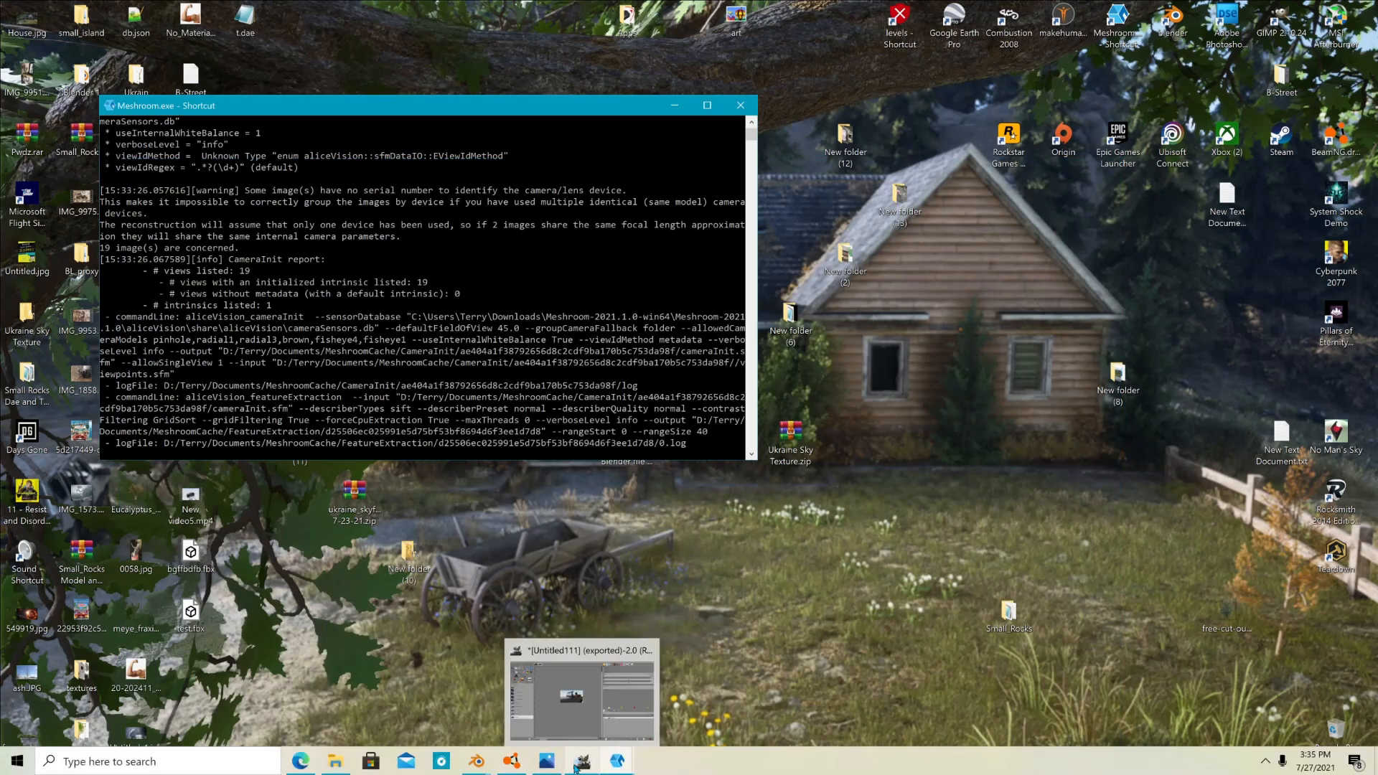
pyautogui.moveTo(623, 768)
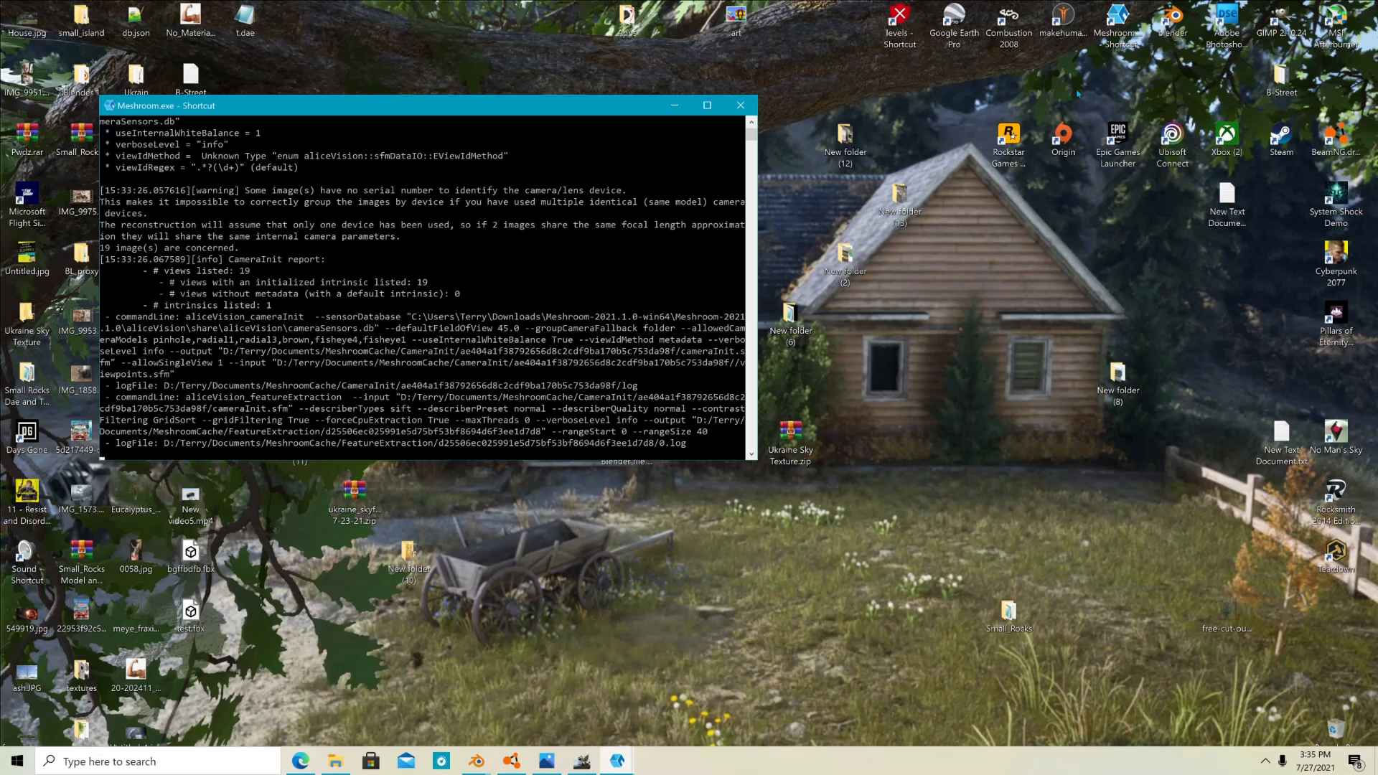
pyautogui.click(1063, 22)
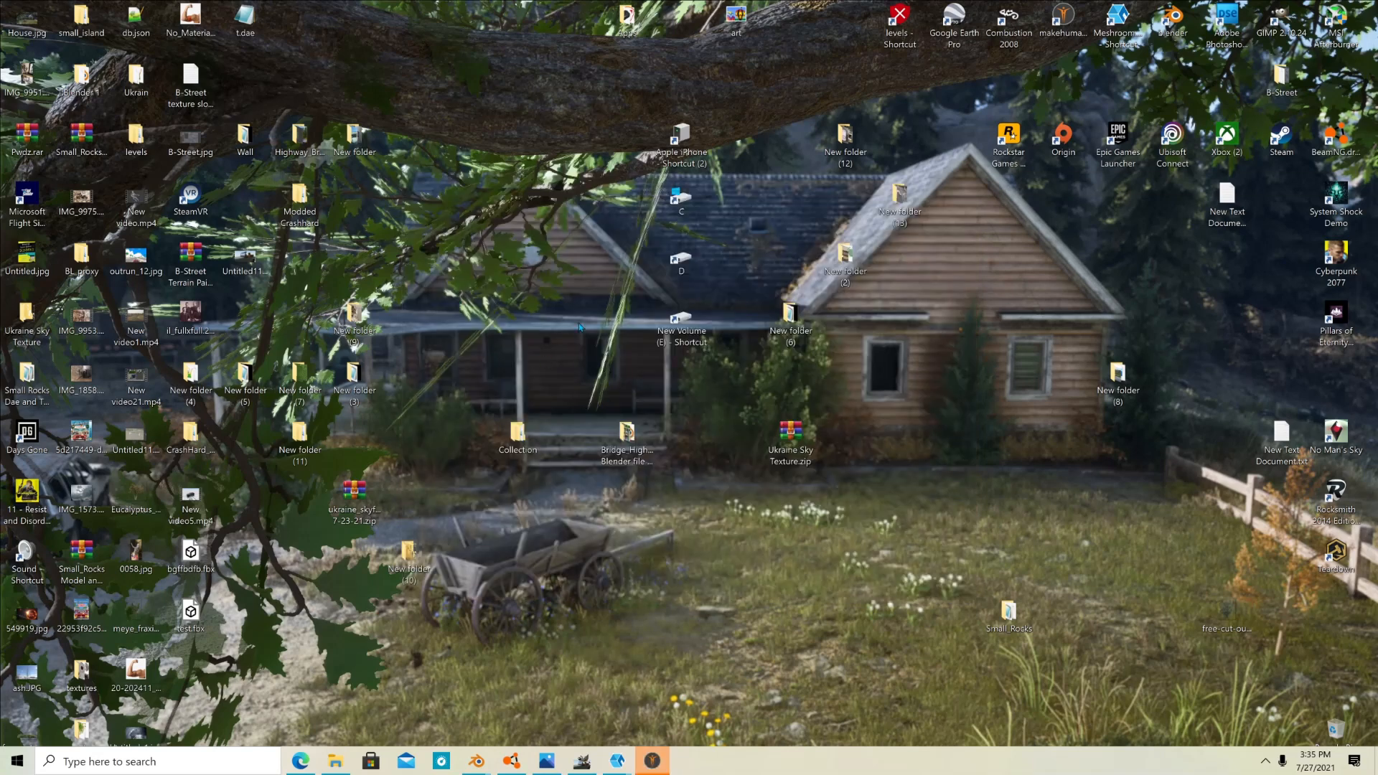
pyautogui.click(645, 764)
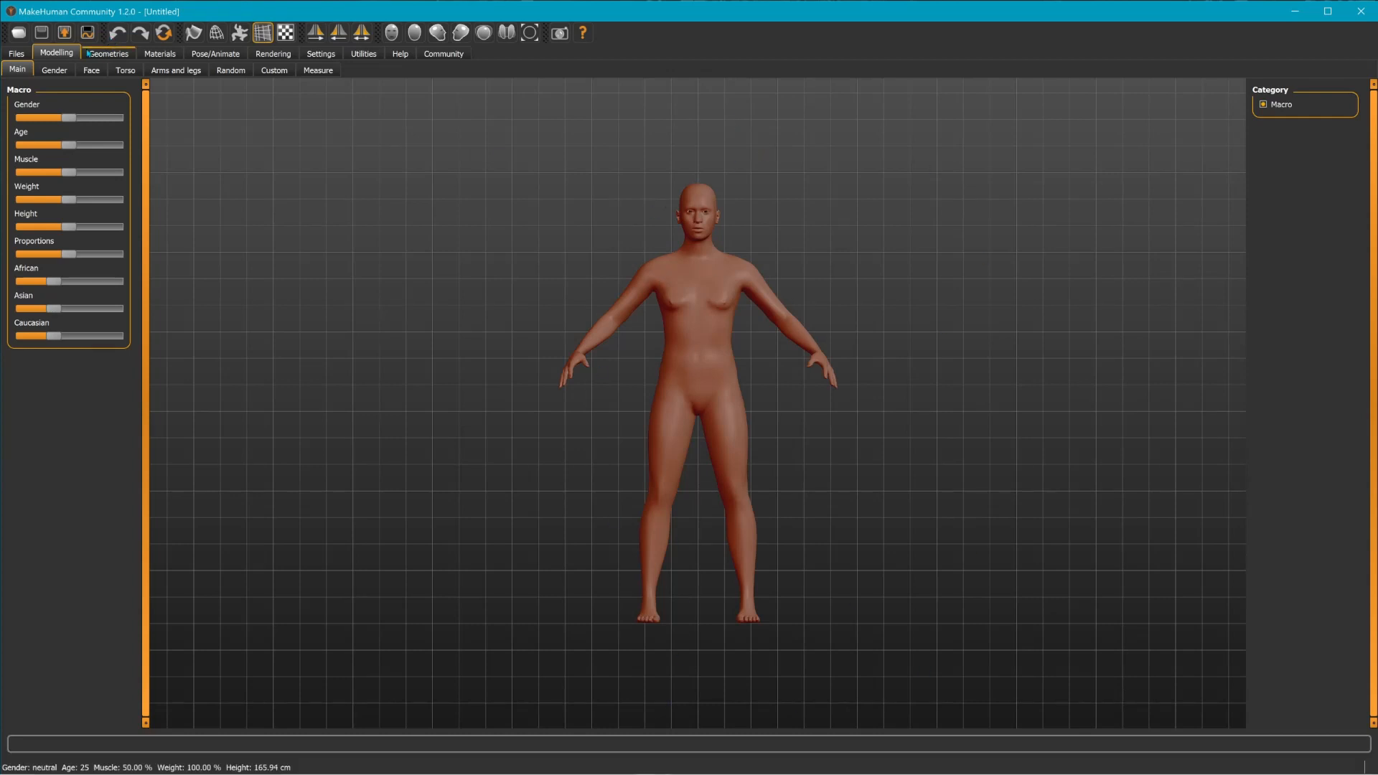
# Step: Try several hairstyles on the human figure, including Short03, Afro01, O4saken long01 and Ponytail01, and apply Short02
pyautogui.click(112, 55)
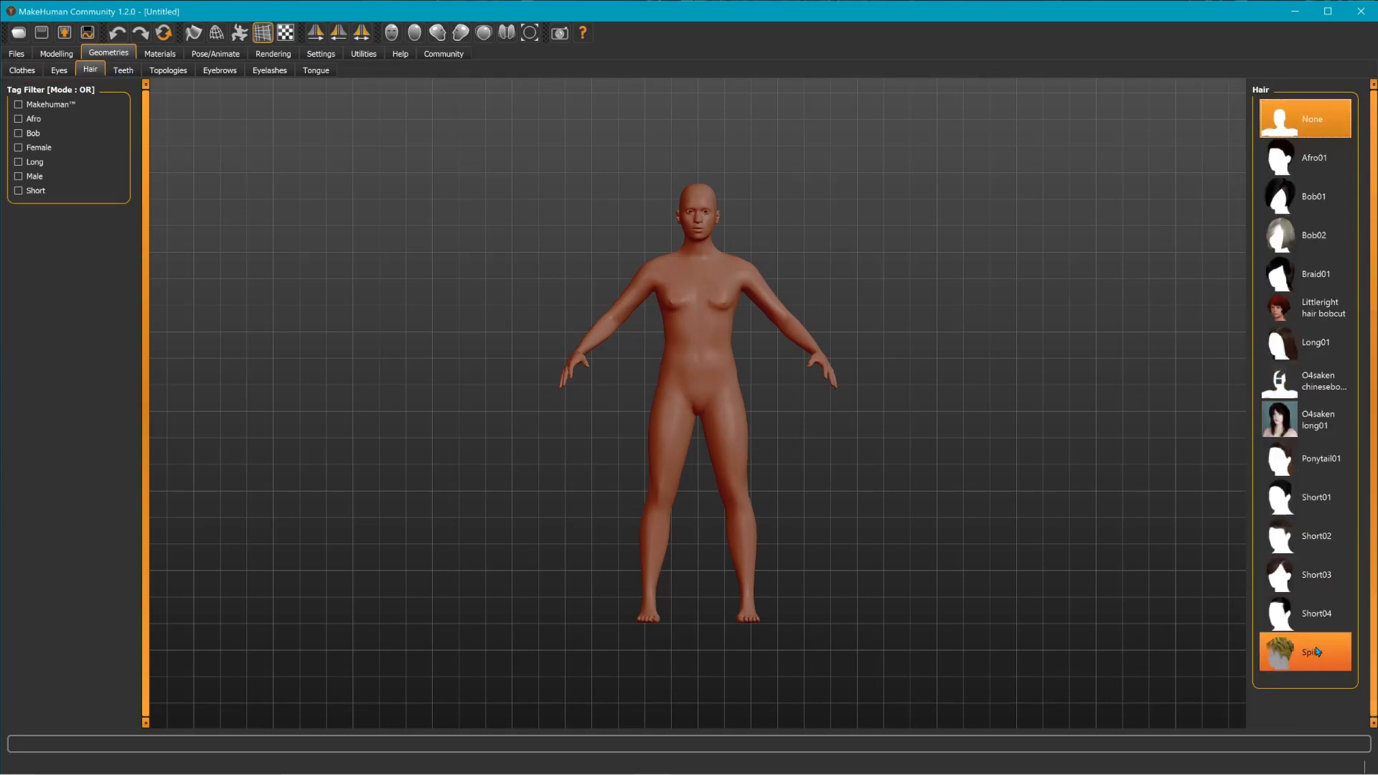
pyautogui.click(1318, 578)
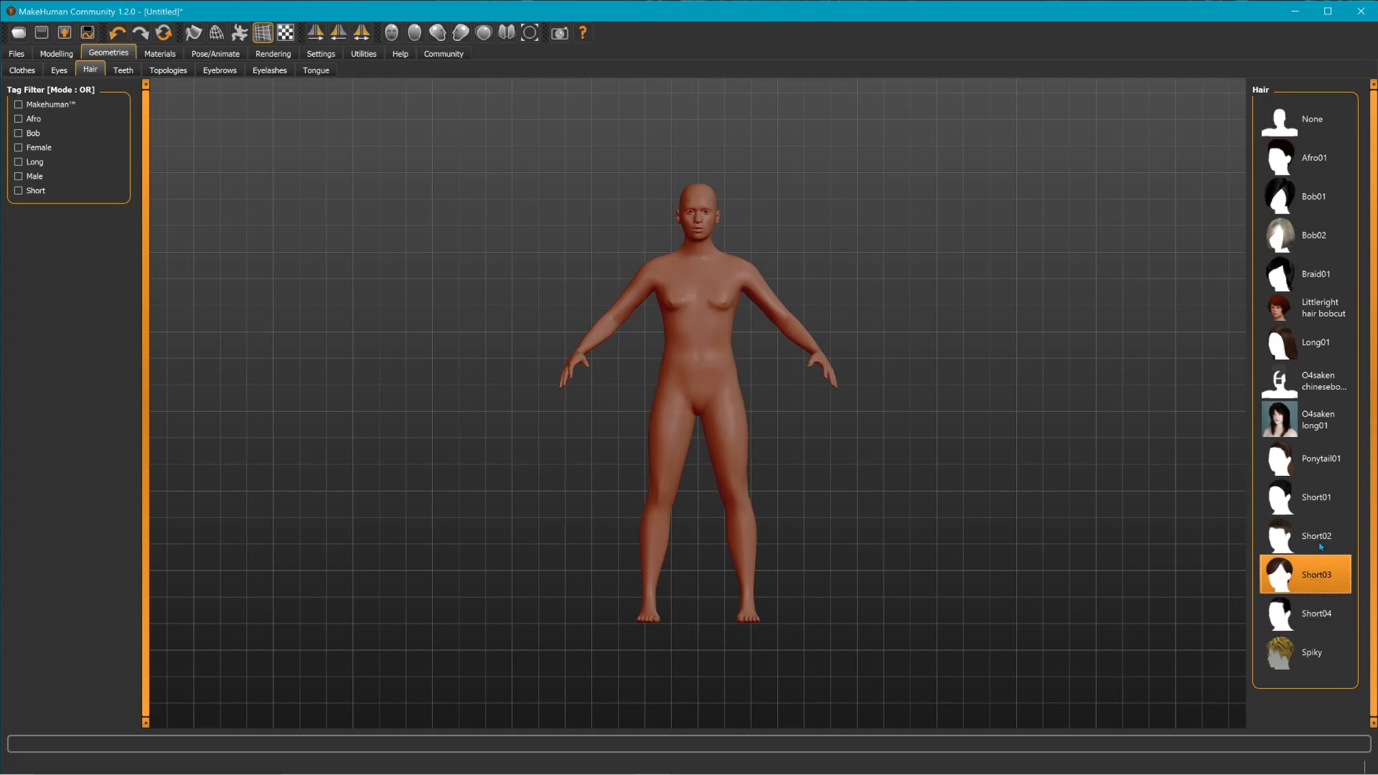
pyautogui.scroll(-3, 852, 205)
pyautogui.scroll(5, 846, 201)
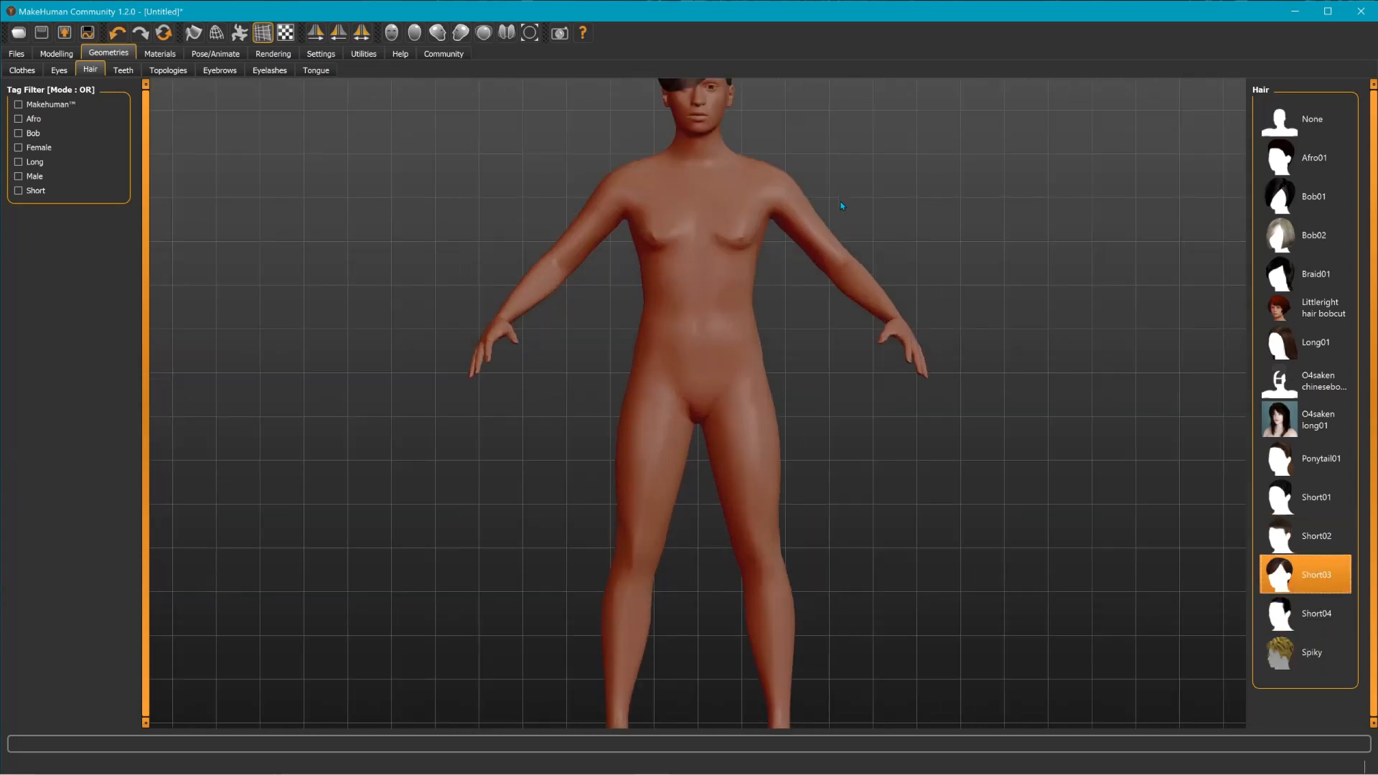
pyautogui.scroll(-2, 832, 265)
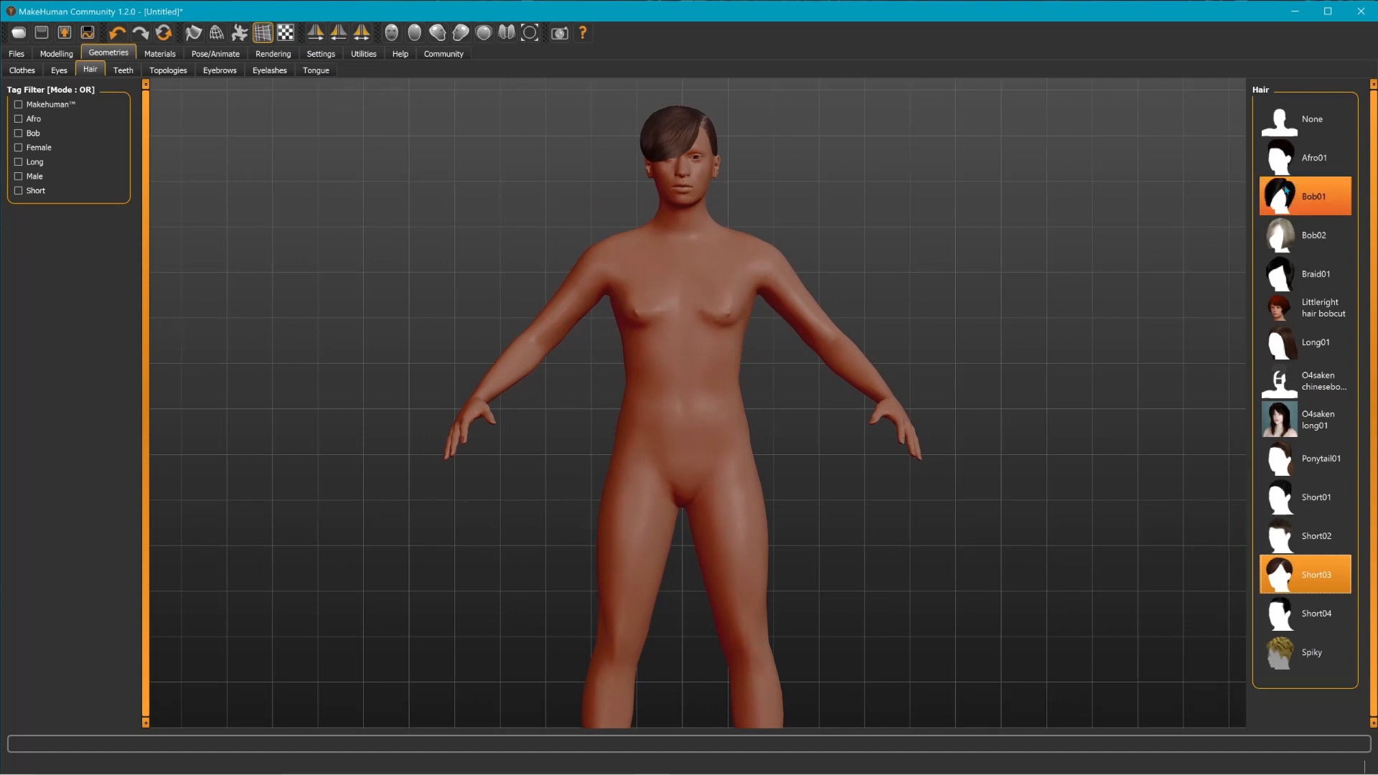
pyautogui.click(1306, 196)
pyautogui.click(1306, 157)
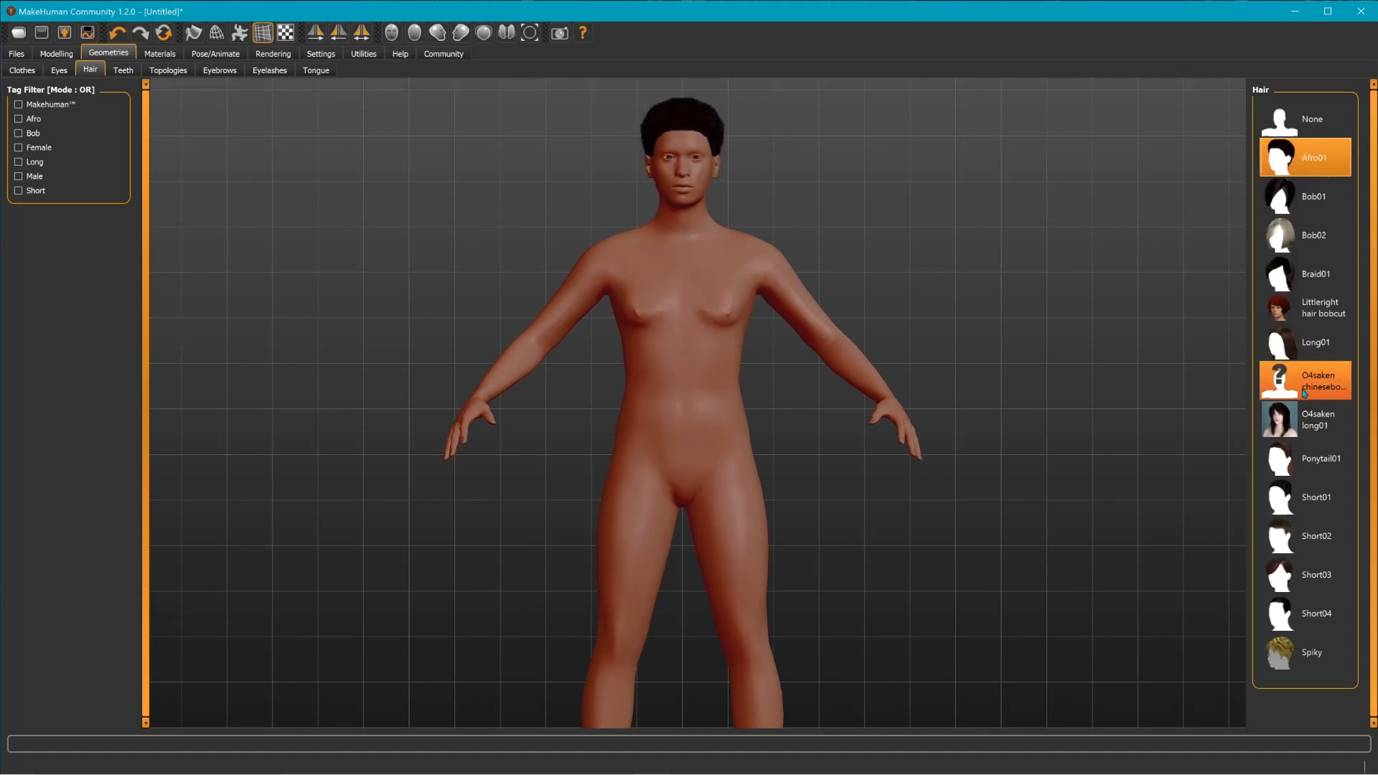
pyautogui.click(1306, 422)
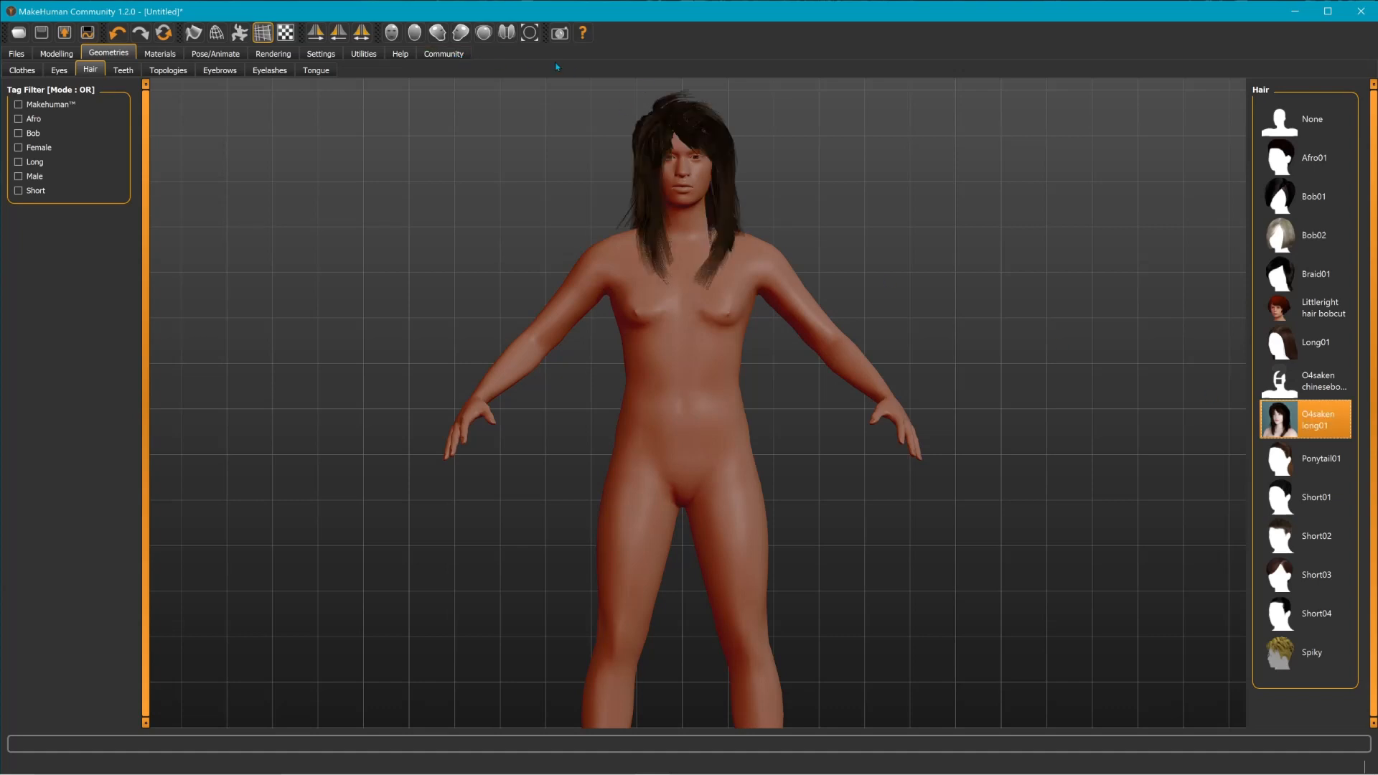
pyautogui.click(1303, 464)
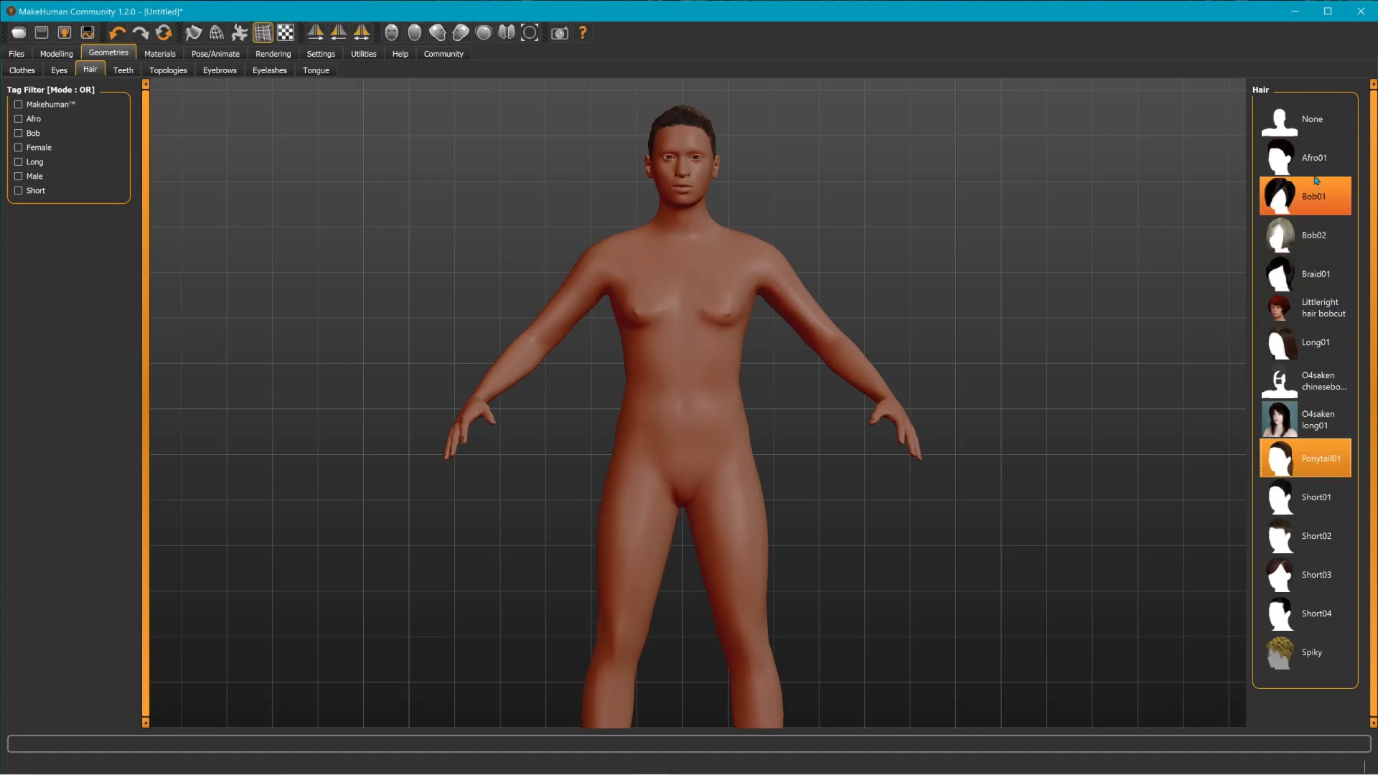
pyautogui.click(1318, 545)
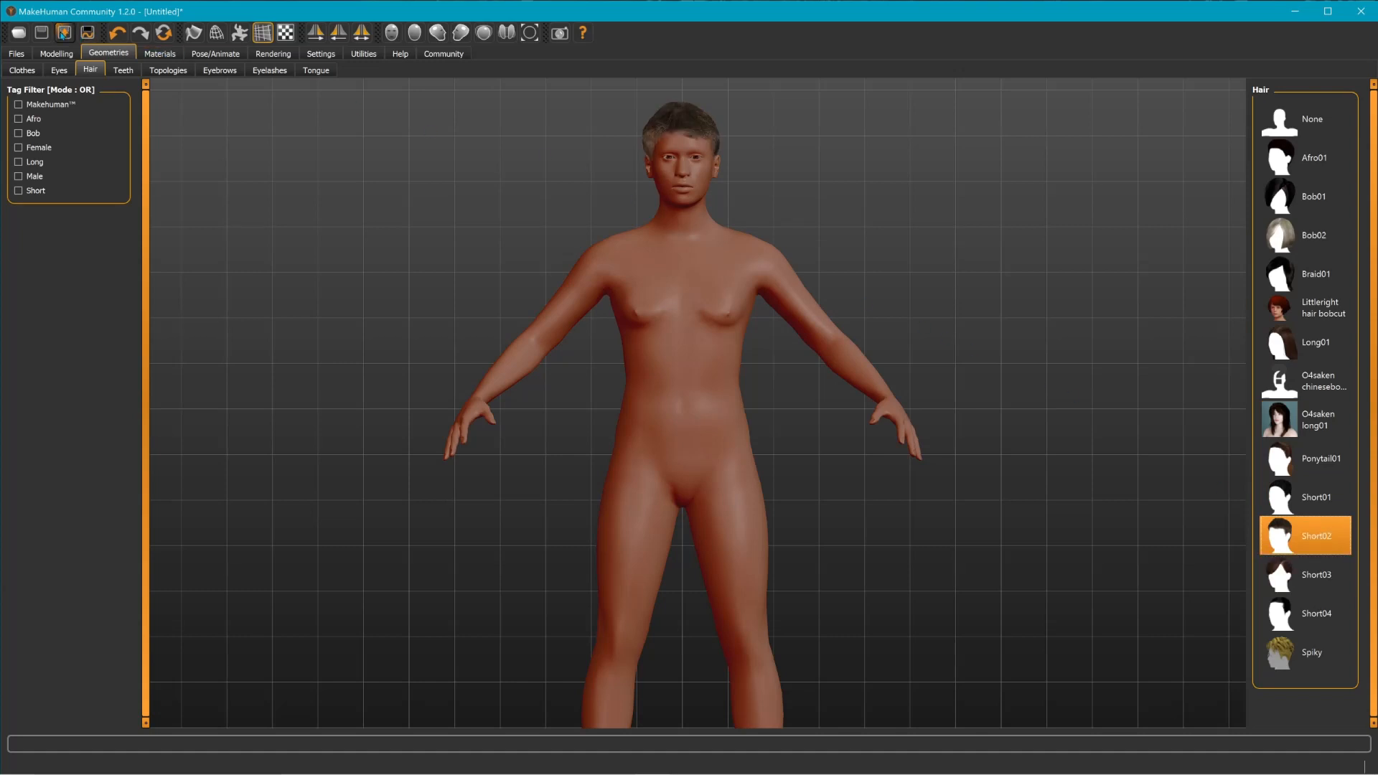
# Step: Export the figure with its hair in Filmbox (fbx) format to the Desktop under the file name hair
pyautogui.click(64, 33)
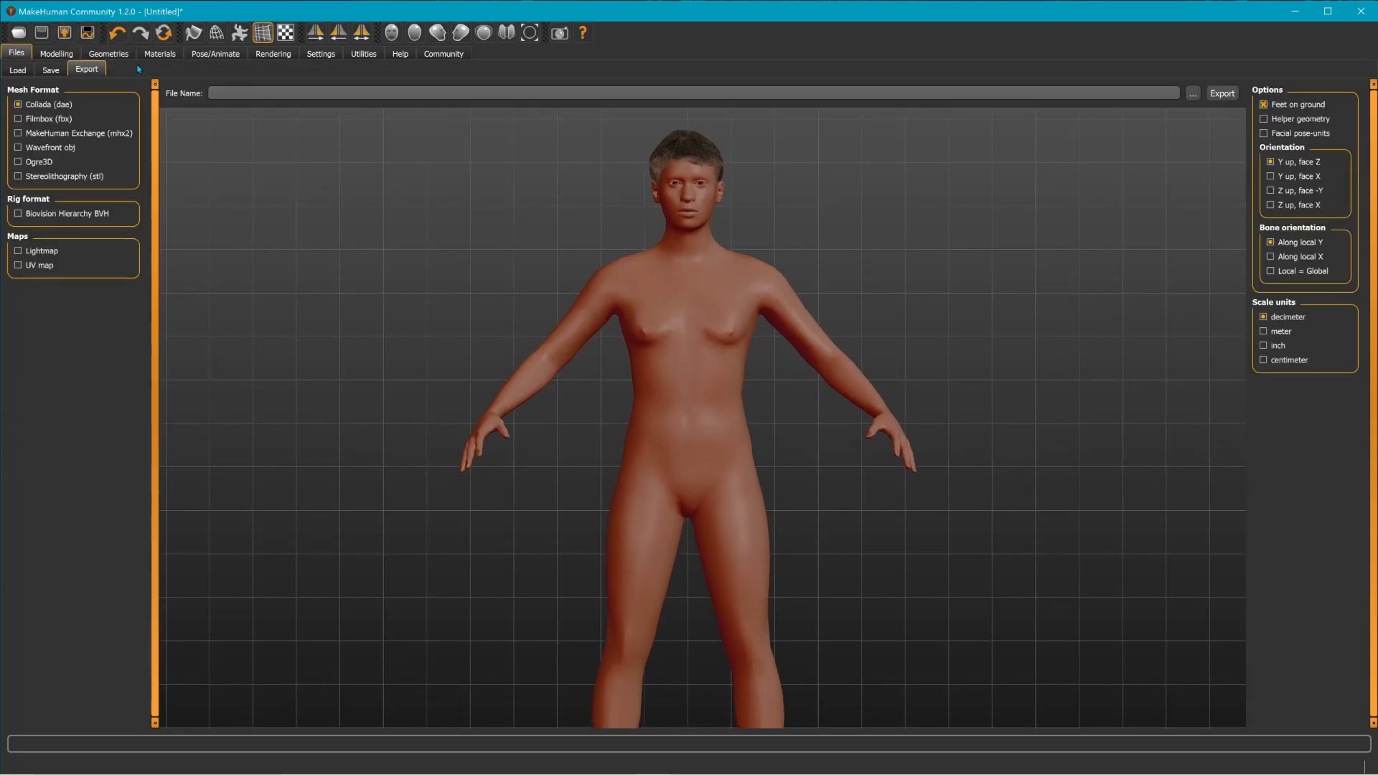
pyautogui.click(16, 121)
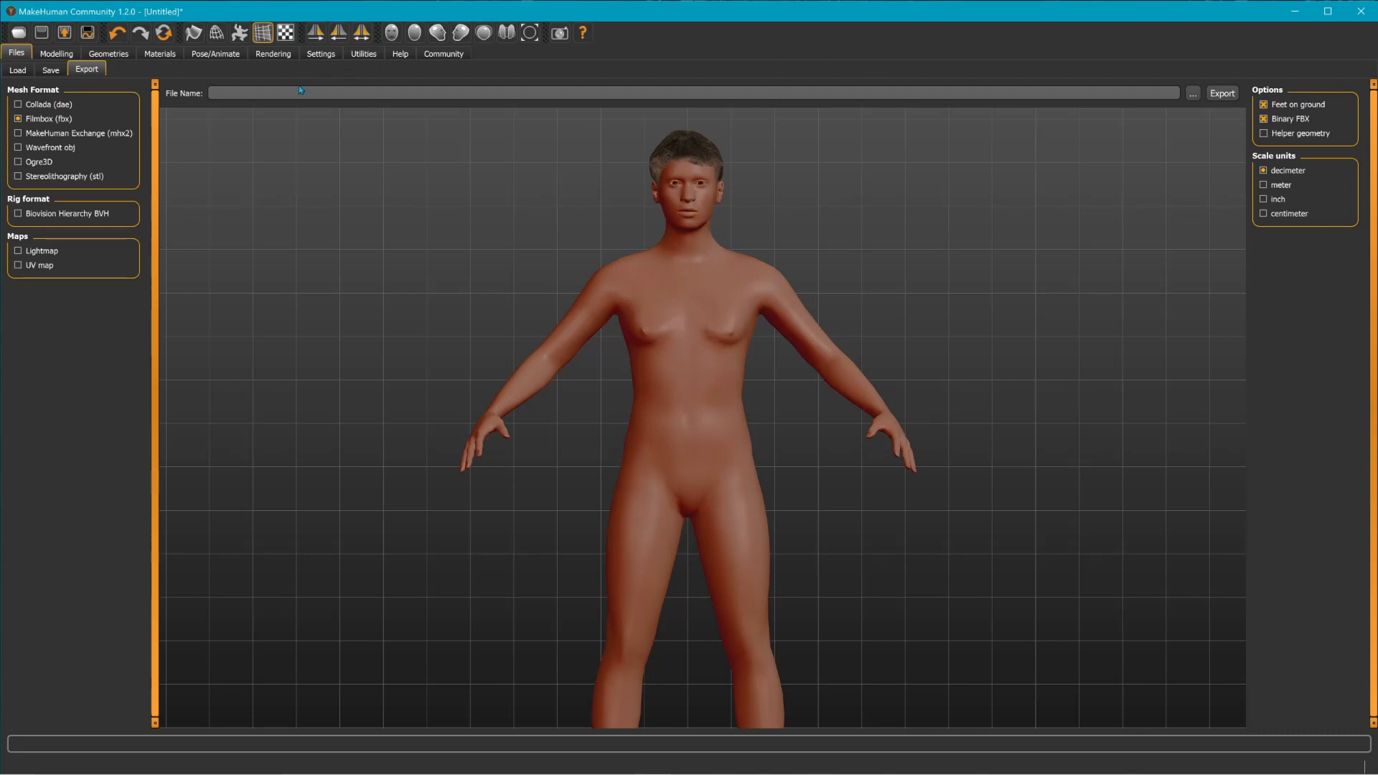
pyautogui.click(1195, 93)
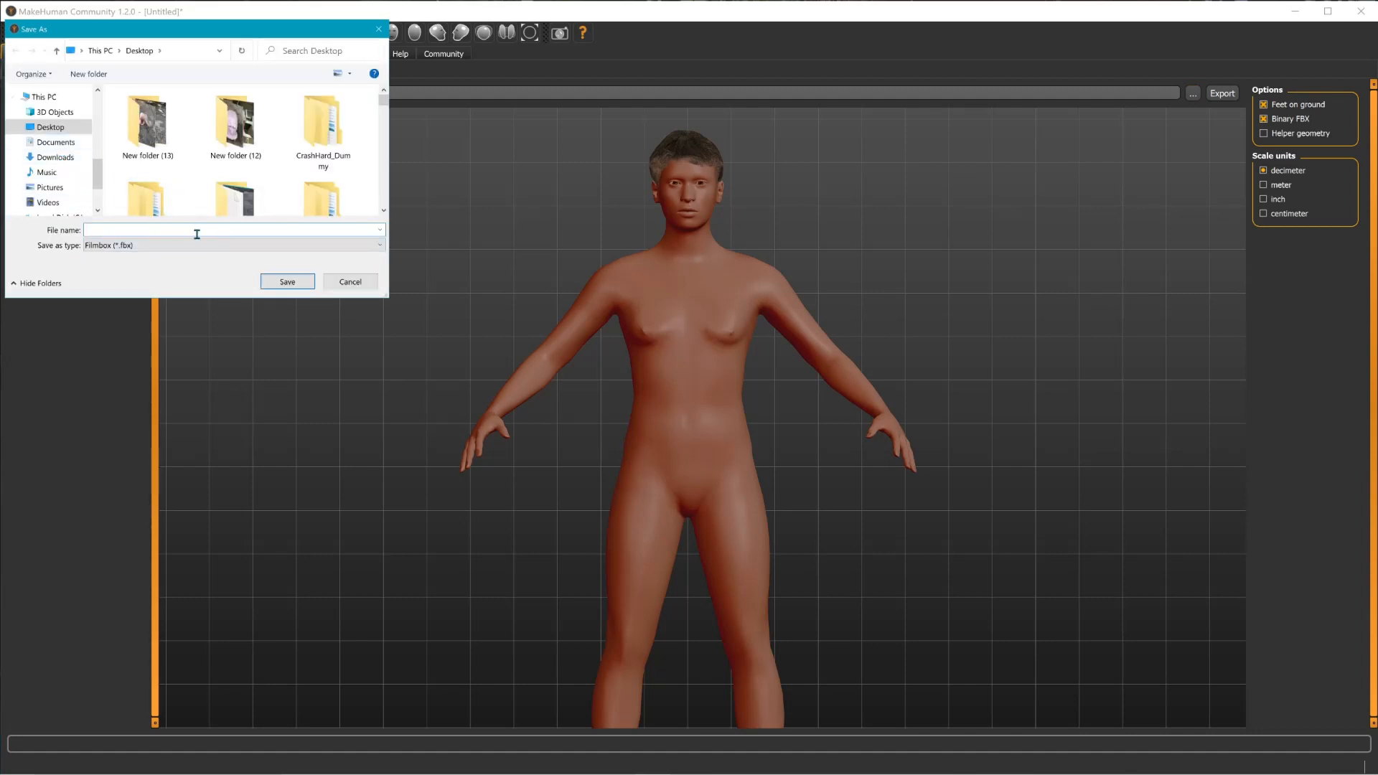
pyautogui.click(190, 233)
pyautogui.write('hair')
pyautogui.click(284, 281)
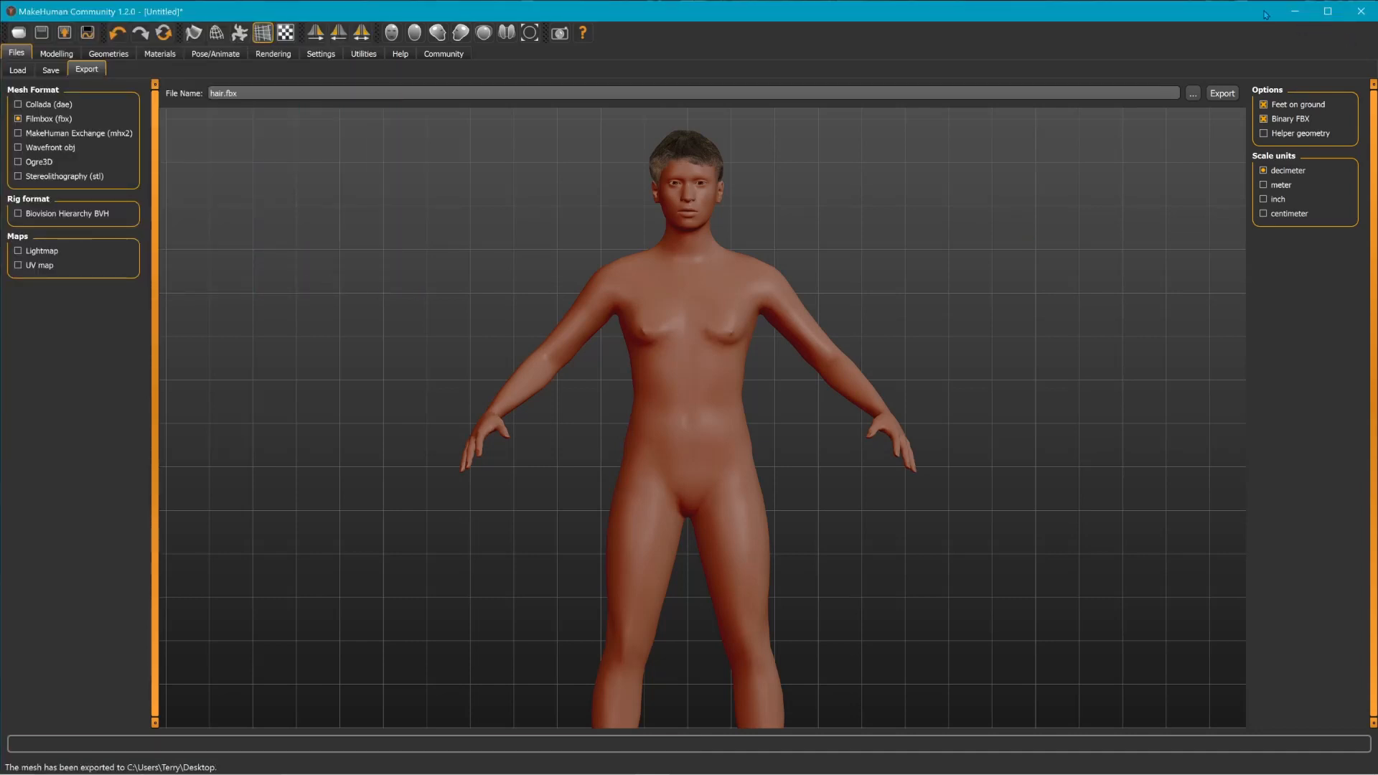
# Step: Switch back to the dgdgdhh project in Meshroom and check the reconstruction progress
pyautogui.click(1295, 11)
pyautogui.moveTo(619, 762)
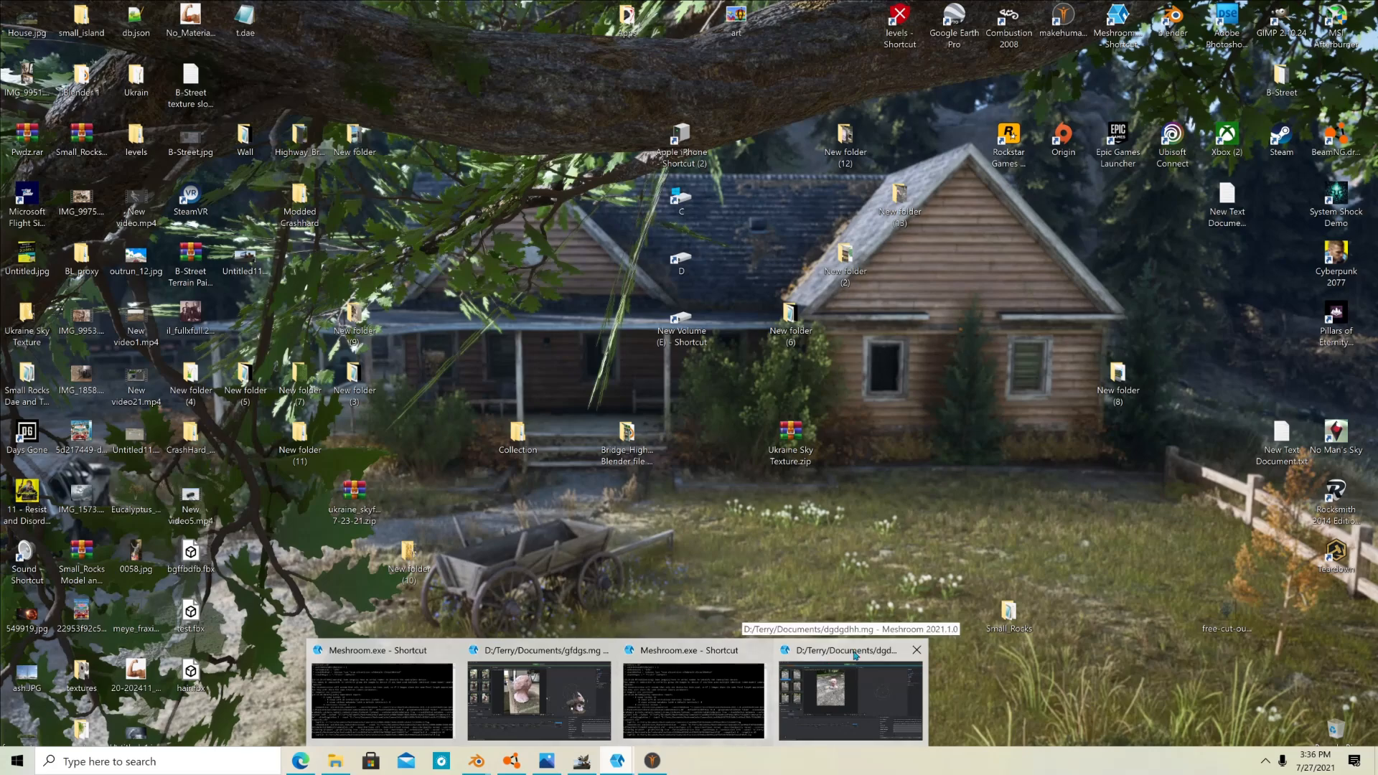
pyautogui.click(855, 655)
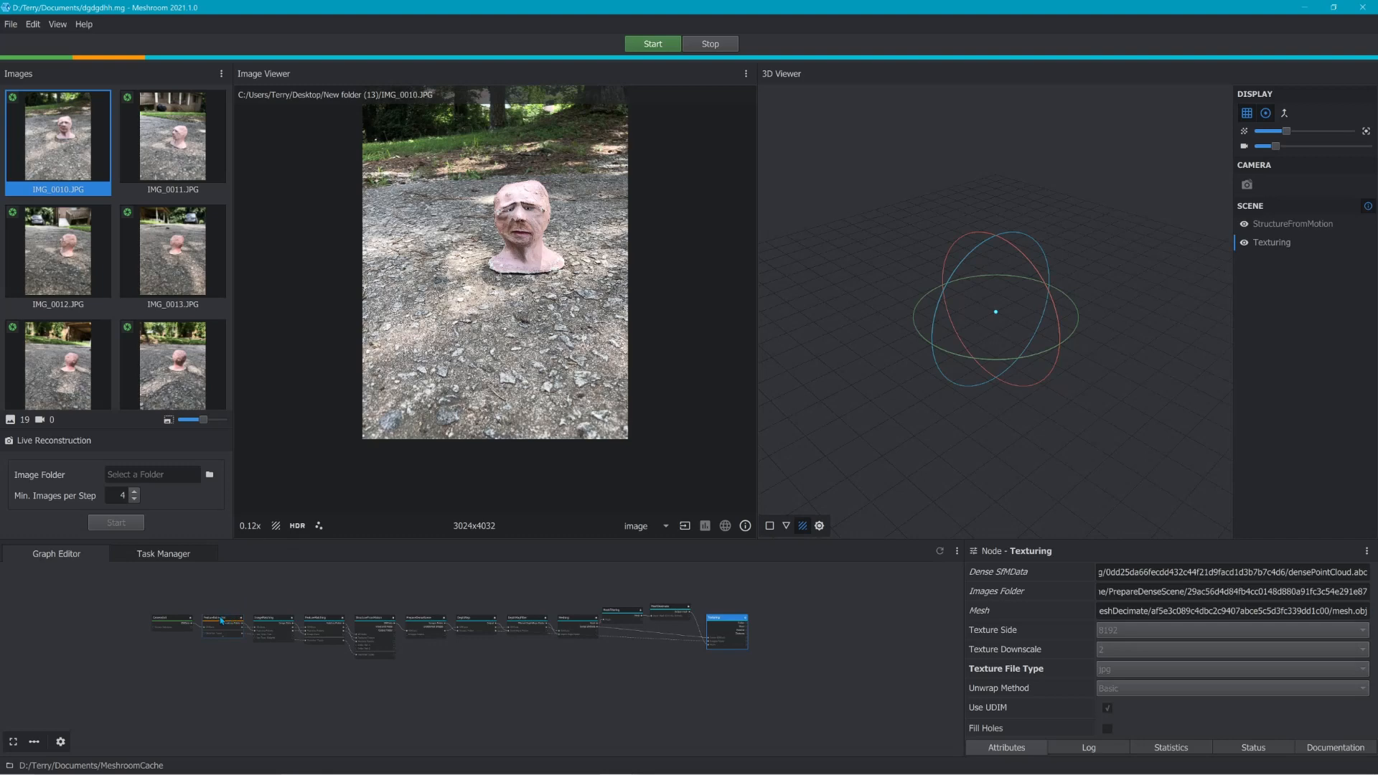
pyautogui.hotkey('alt', 'Tab')
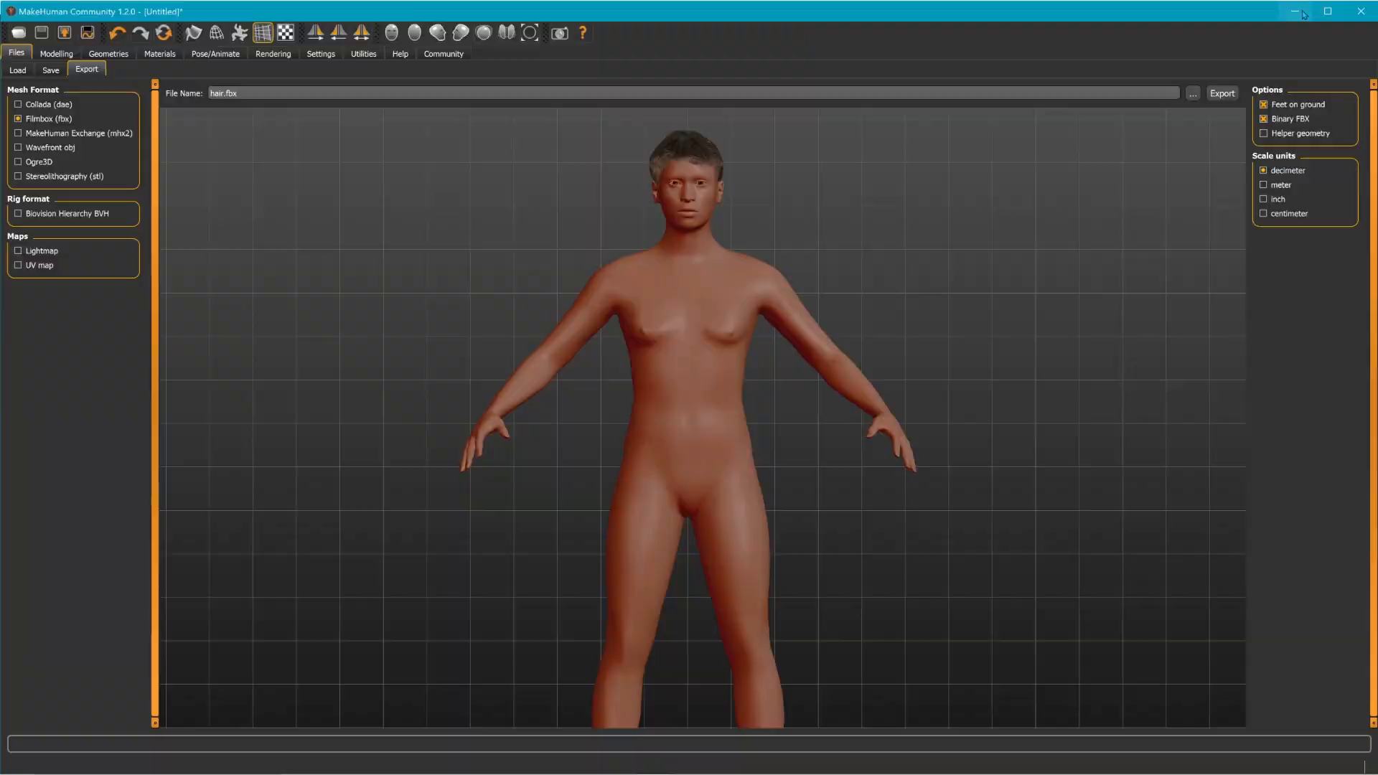
pyautogui.click(1303, 10)
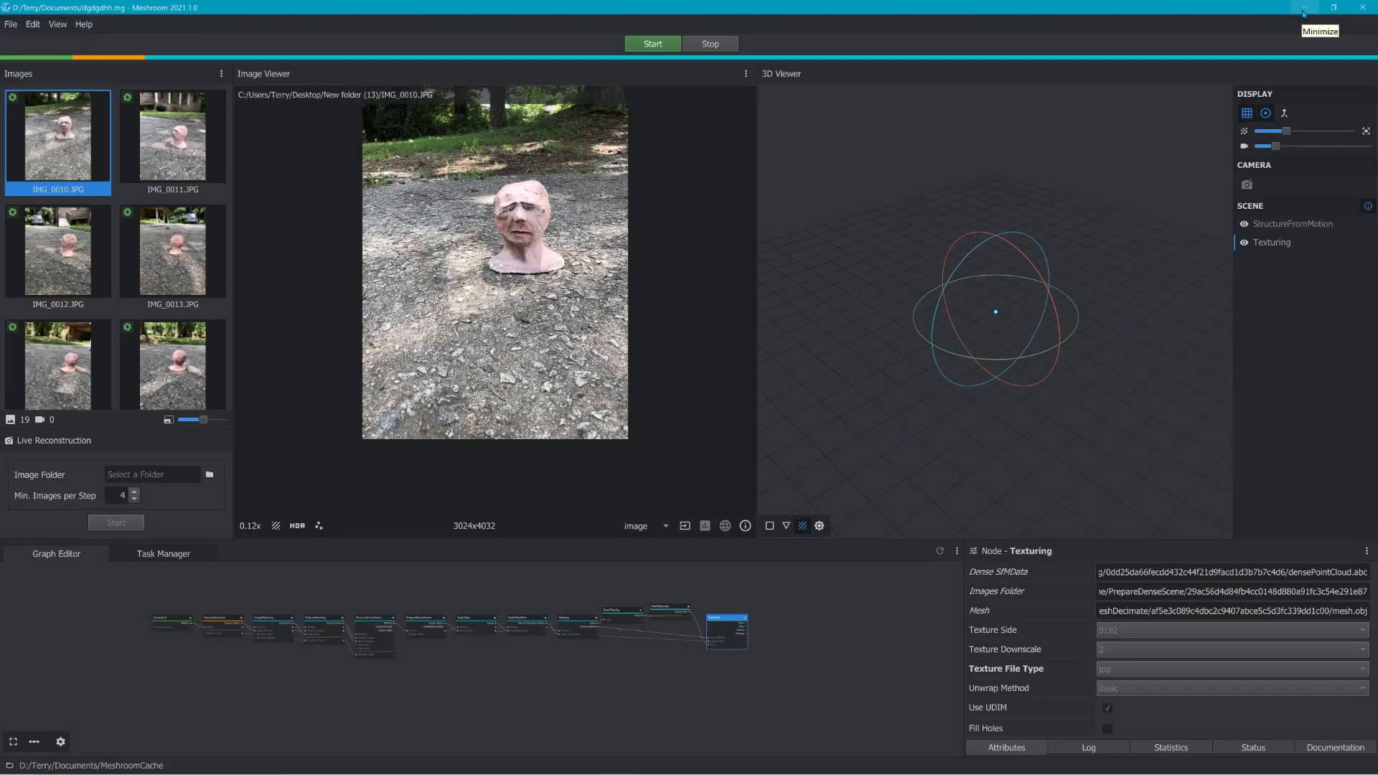
# Step: Stop the running reconstruction and start the computation again
pyautogui.click(652, 45)
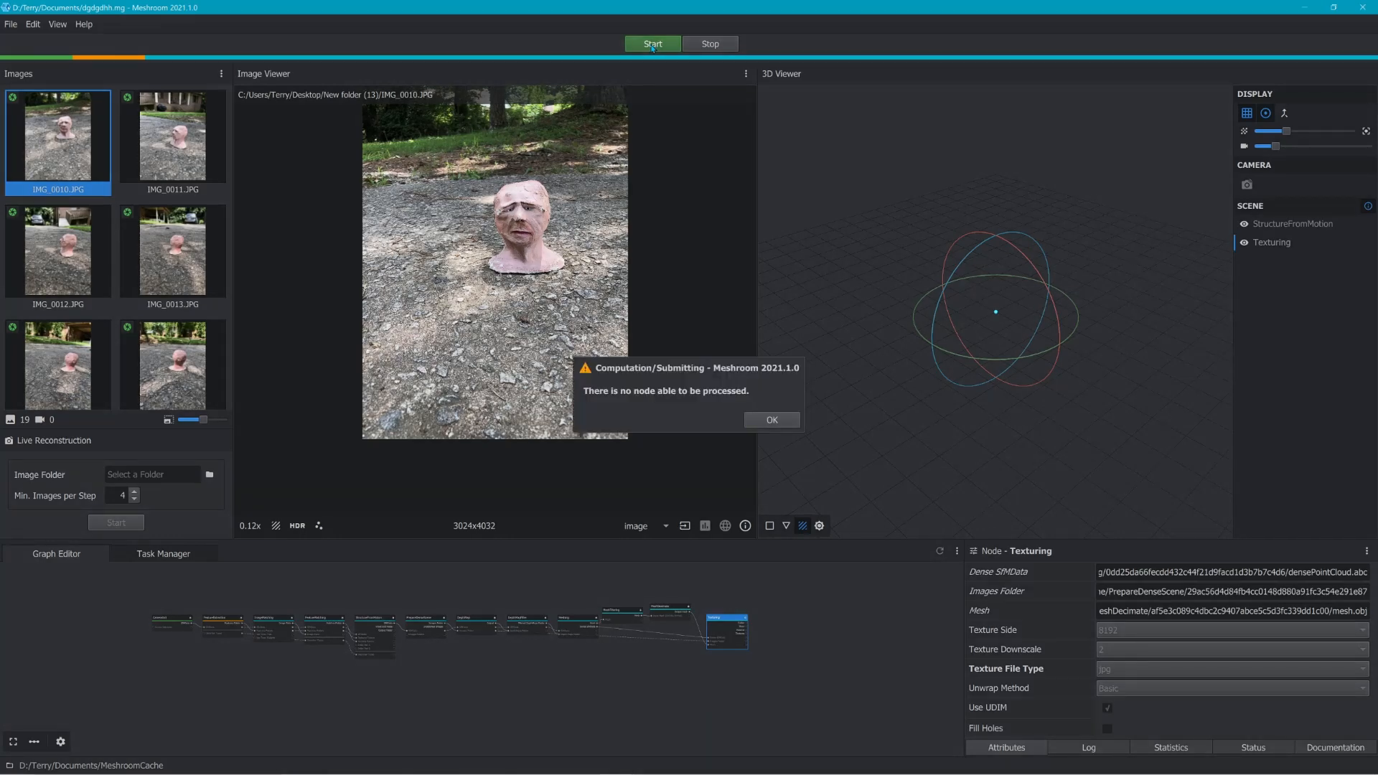
pyautogui.click(771, 421)
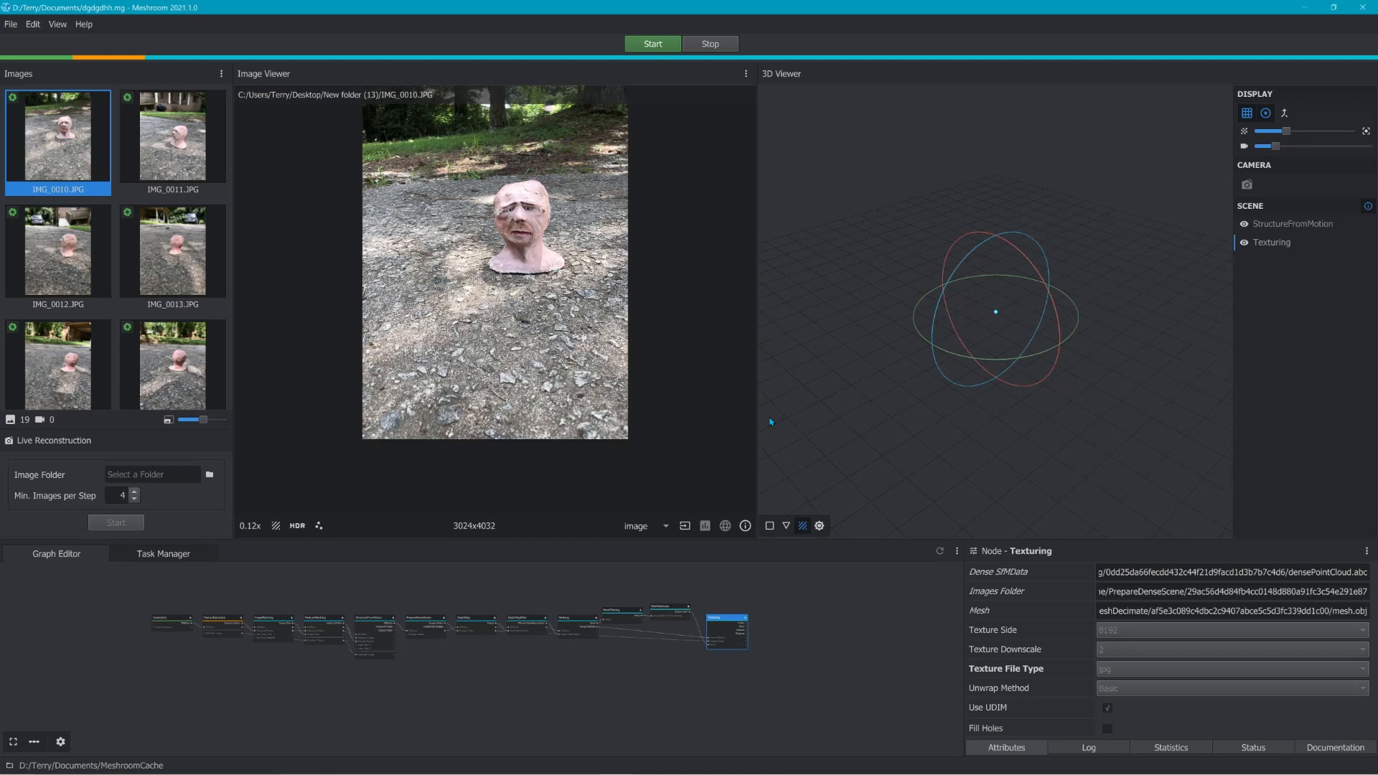
pyautogui.click(715, 47)
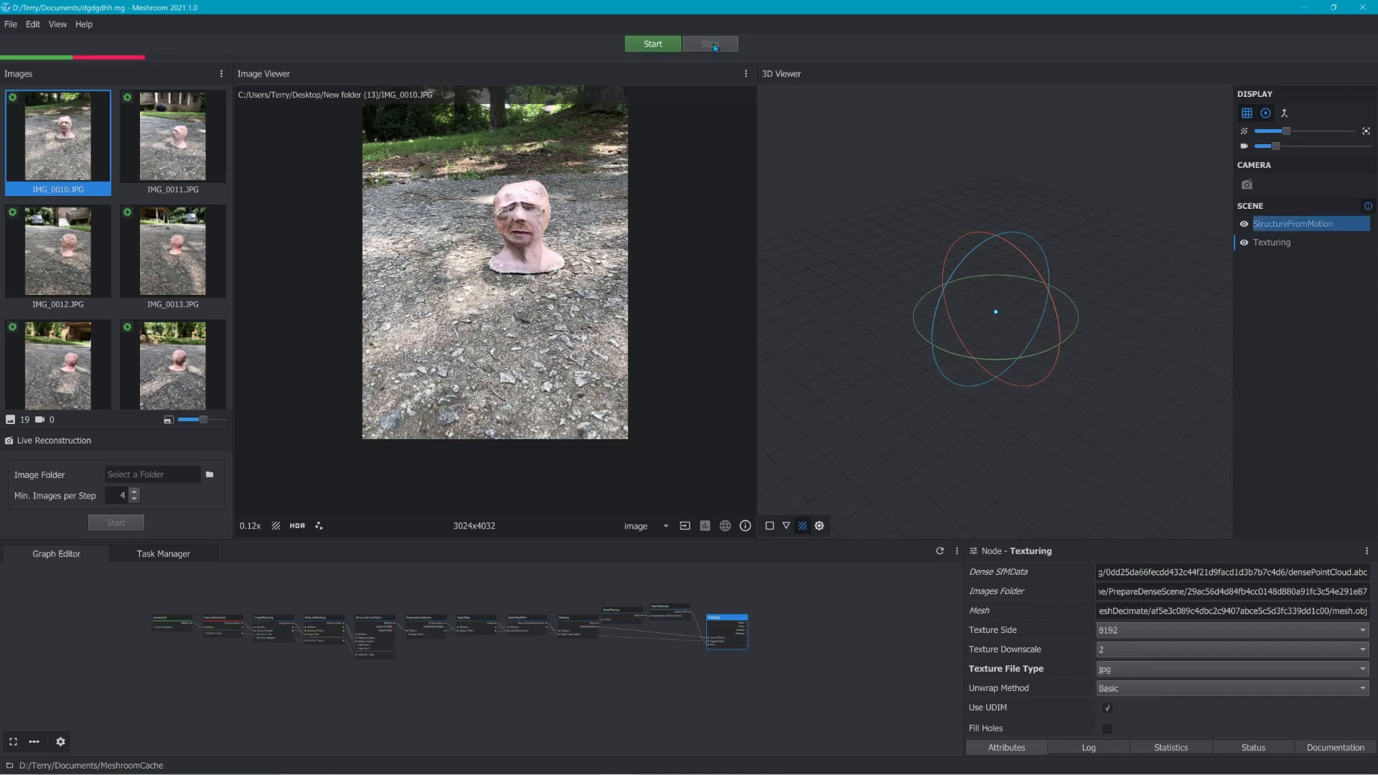
pyautogui.click(650, 44)
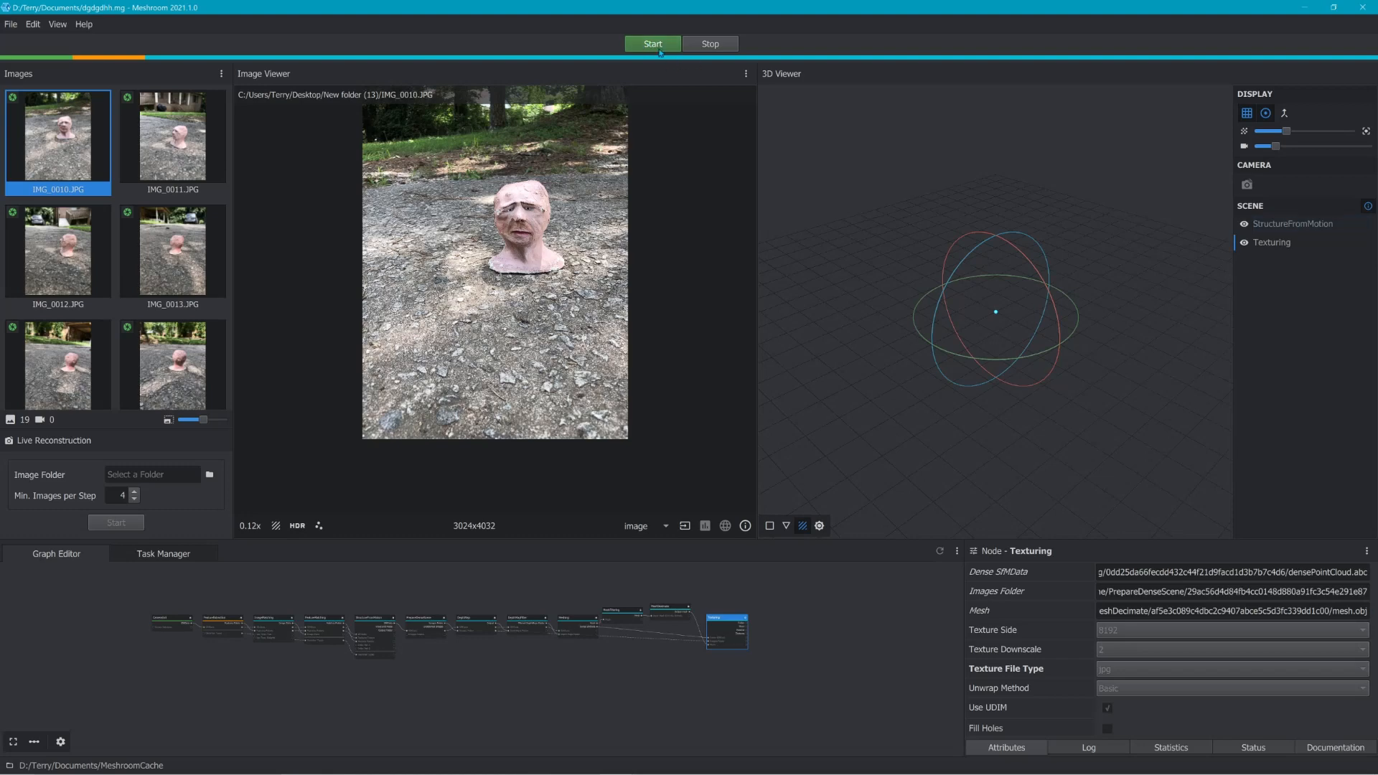
# Step: Minimize Meshroom, launch Blender and delete the default cube from the new scene
pyautogui.click(1306, 8)
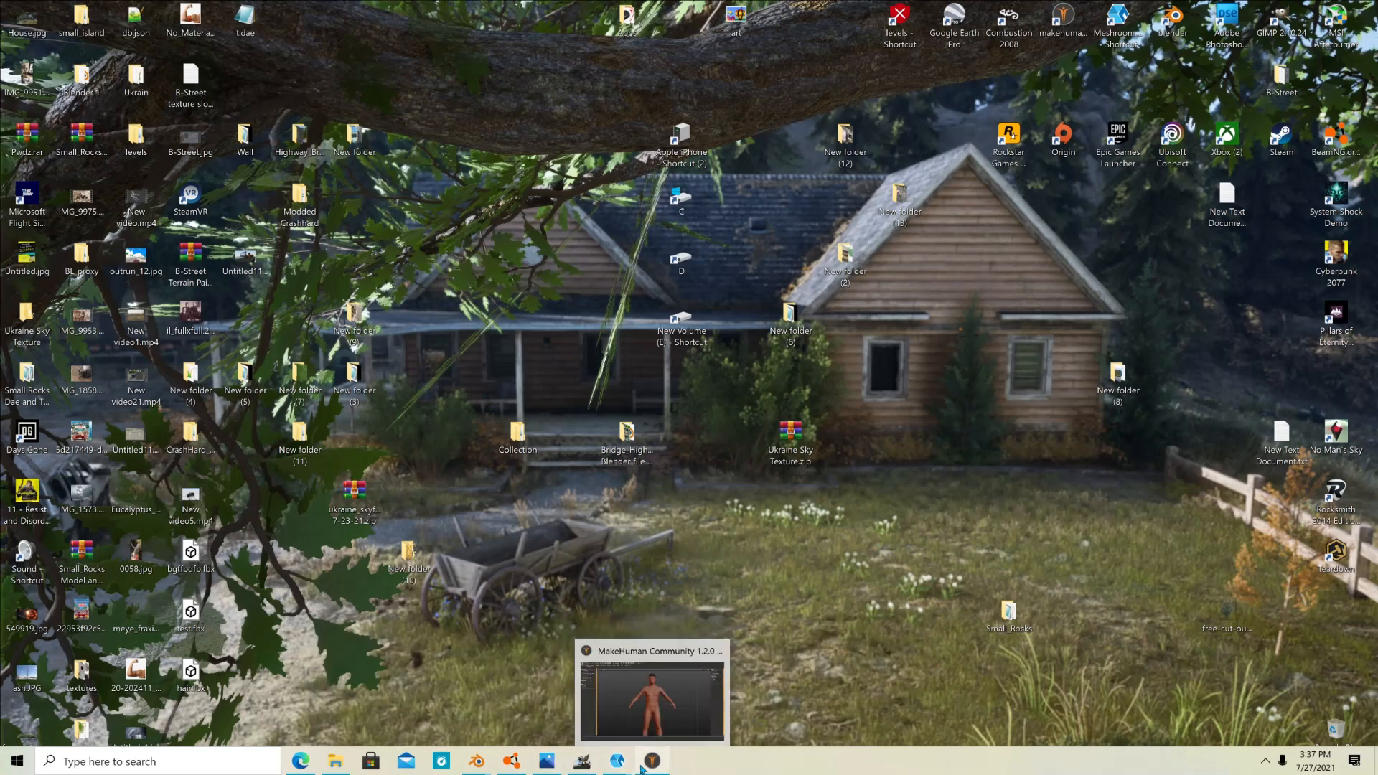
pyautogui.doubleClick(1177, 21)
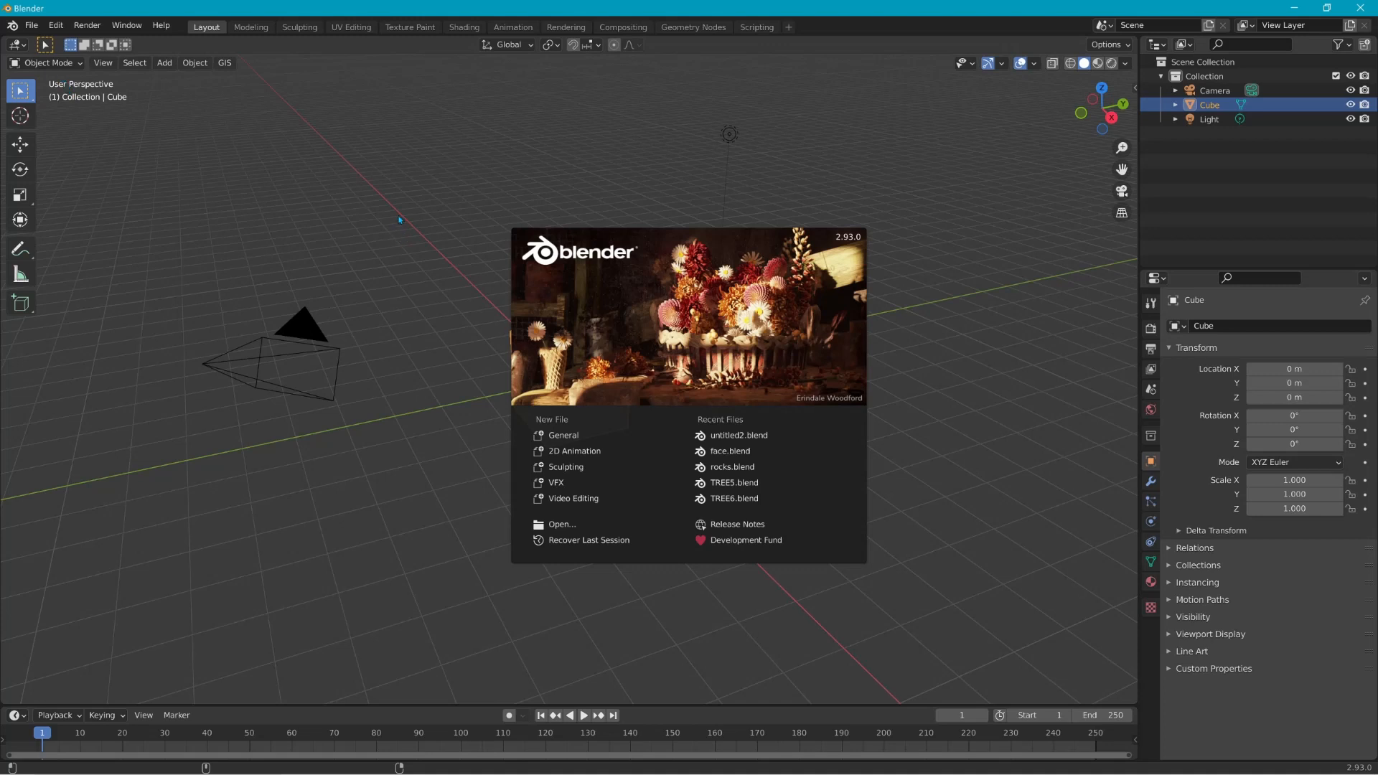
pyautogui.click(399, 220)
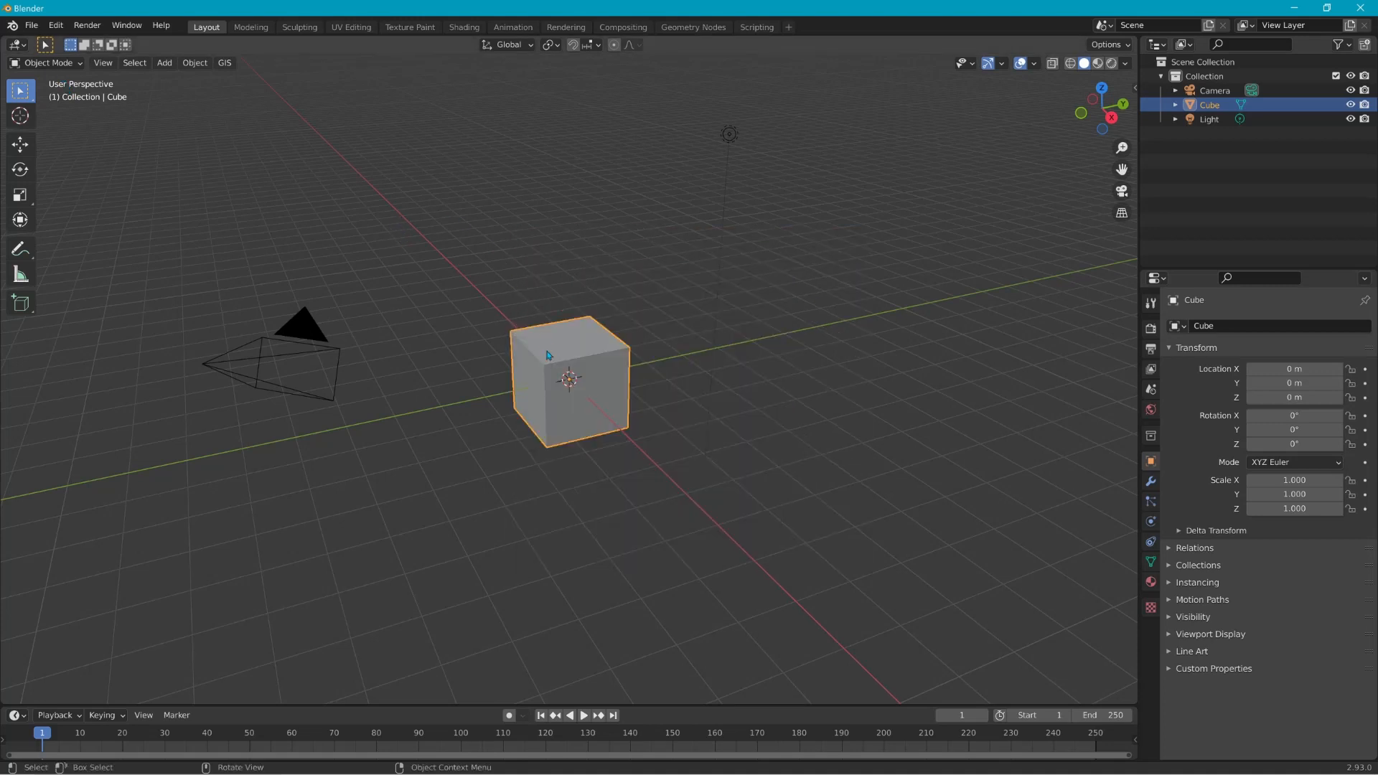
pyautogui.press('Delete')
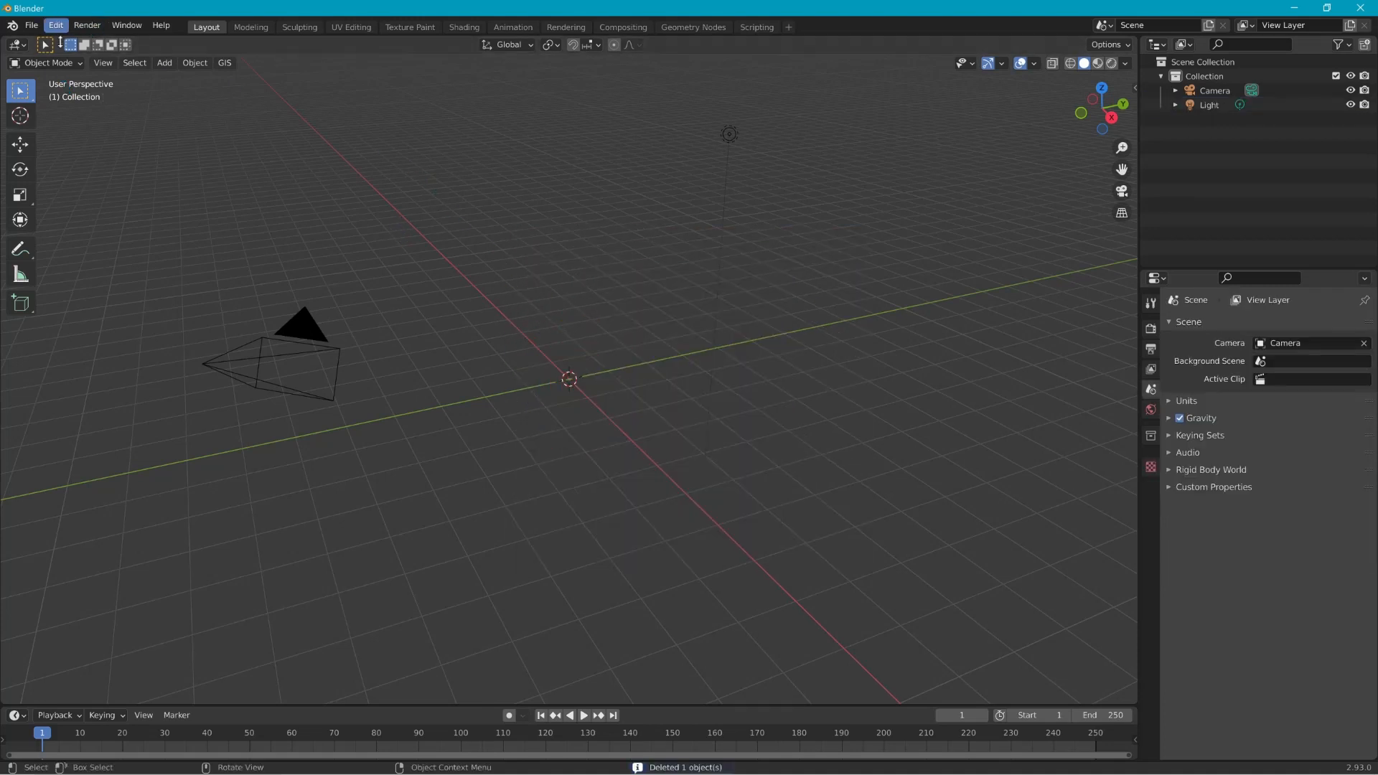
# Step: Start a Collada (.dae) import and open the recent CH_Dummie folder containing the crash-test dummy files
pyautogui.click(31, 26)
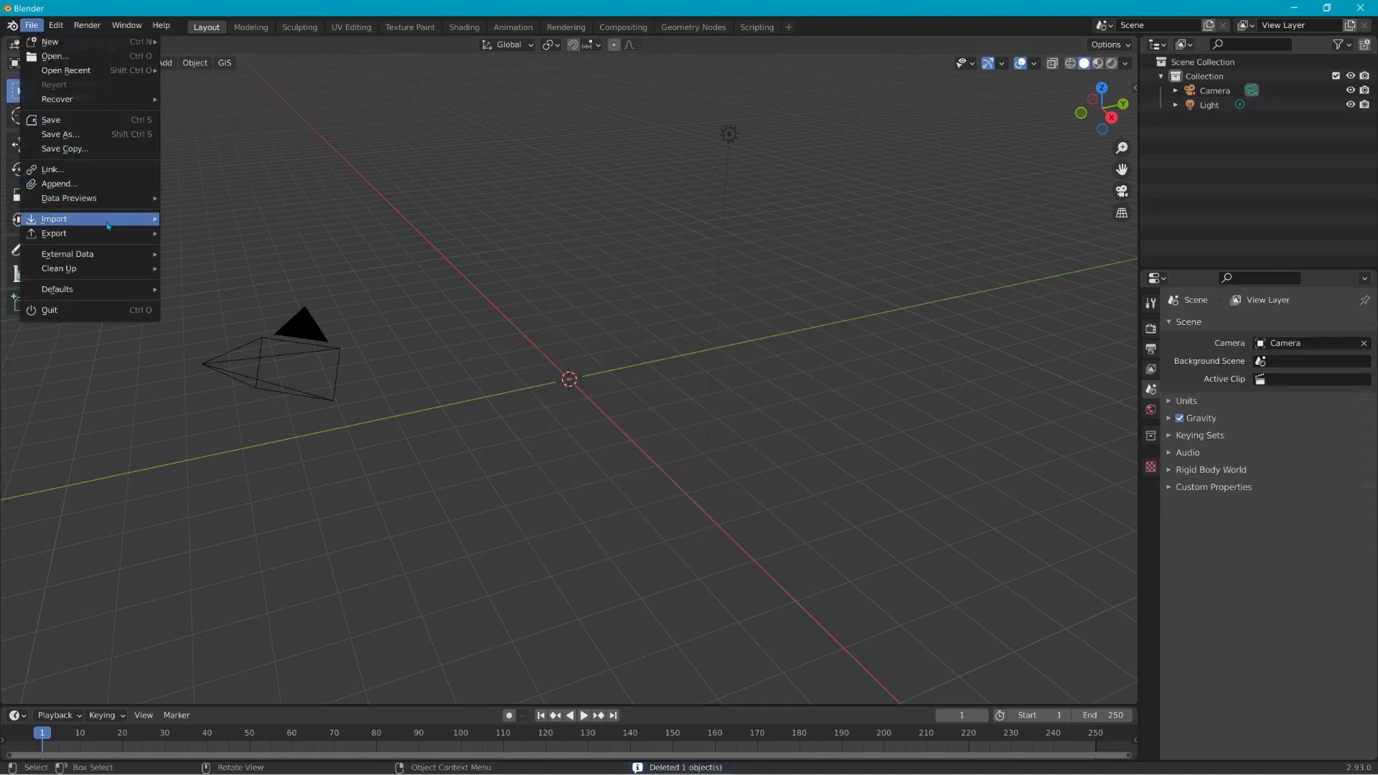
pyautogui.moveTo(86, 219)
pyautogui.click(237, 217)
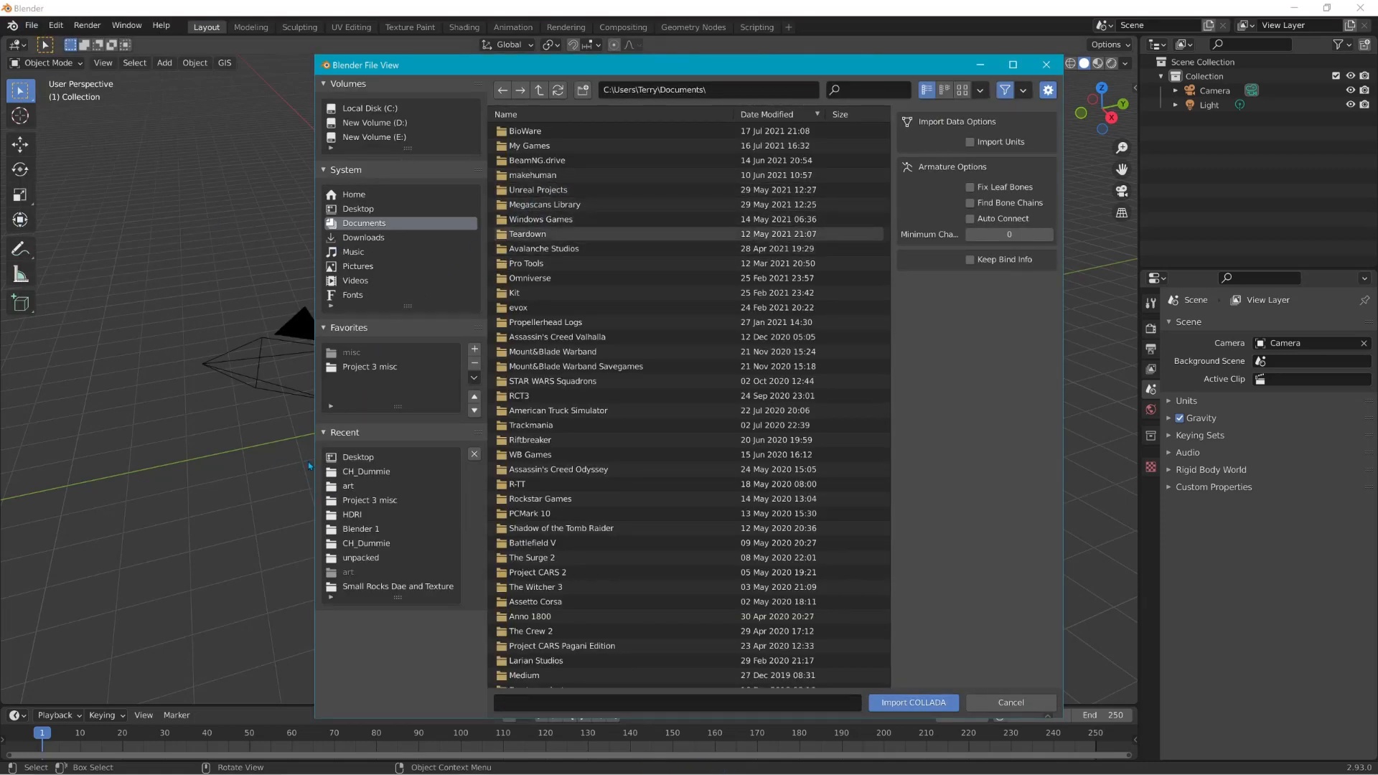
pyautogui.click(383, 474)
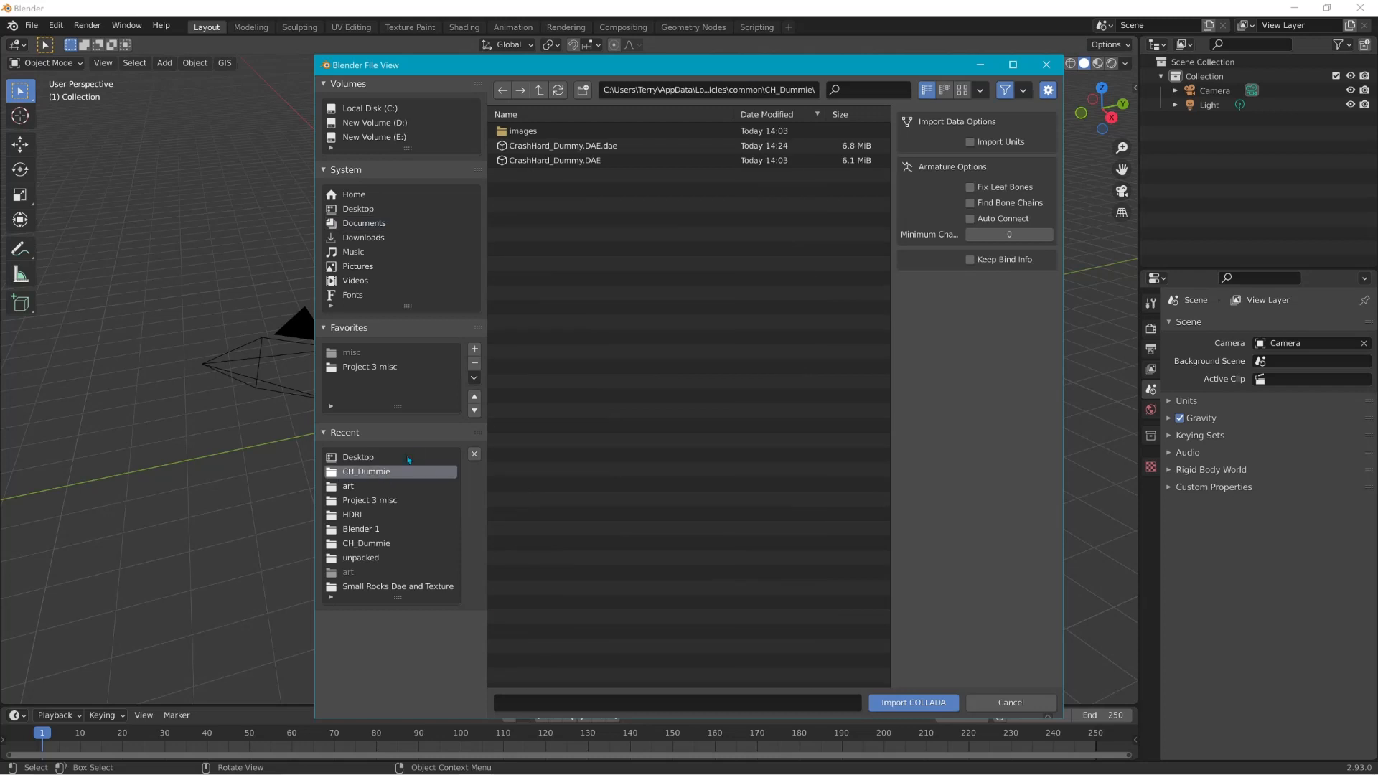
# Step: Examine the full directory path of the CH_Dummie folder, including its BeamNG.drive, 0.23, mods and unpacked parts
pyautogui.click(689, 90)
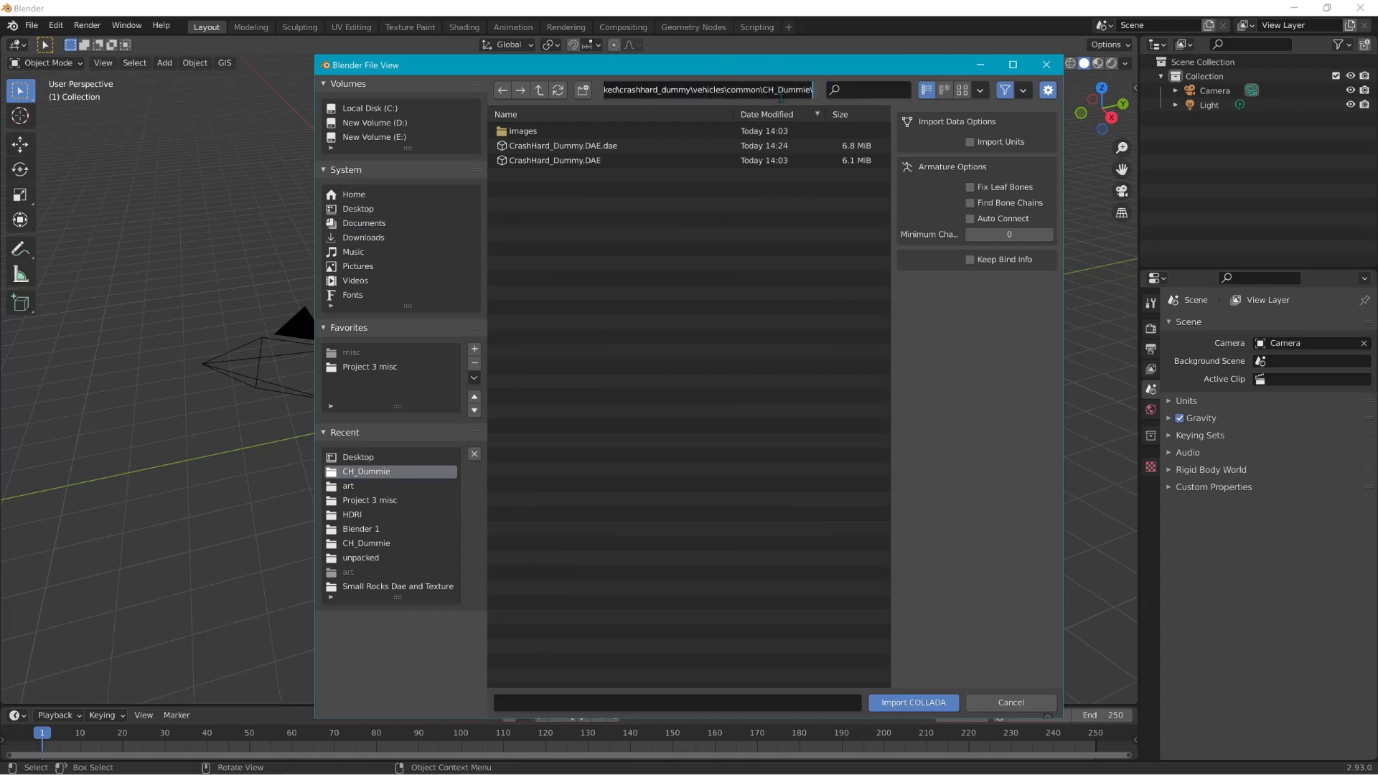
pyautogui.moveTo(751, 93); pyautogui.dragTo(583, 90)
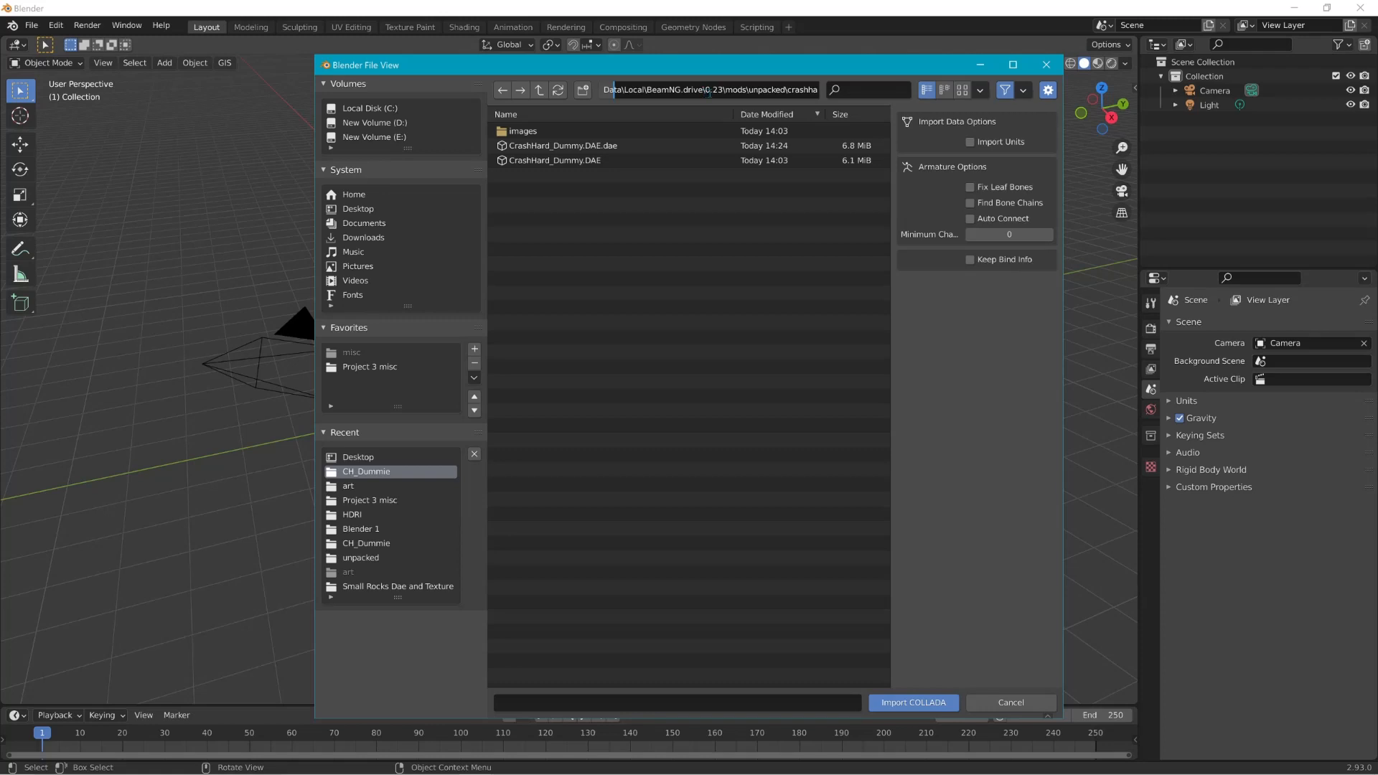
pyautogui.moveTo(706, 93); pyautogui.dragTo(795, 97)
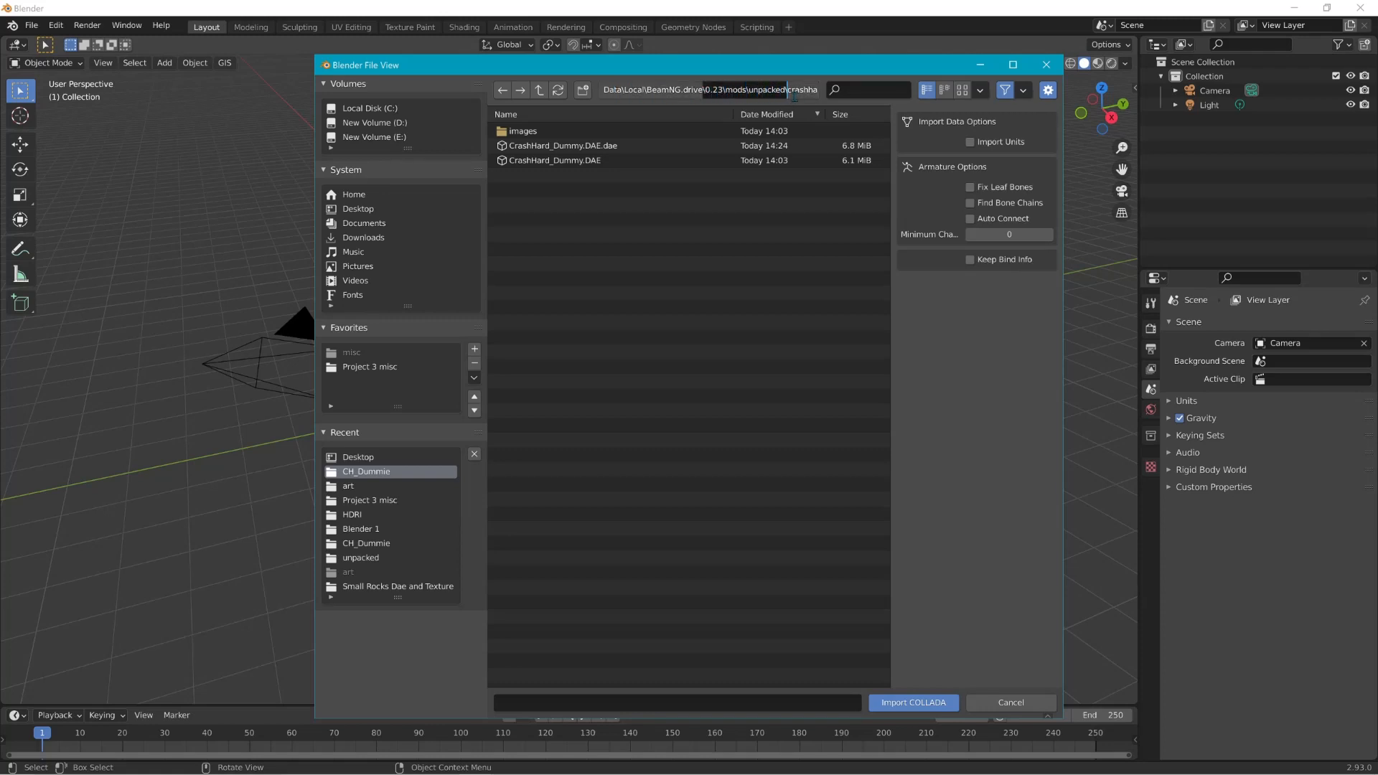
pyautogui.moveTo(787, 96); pyautogui.dragTo(567, 95)
pyautogui.press('Escape')
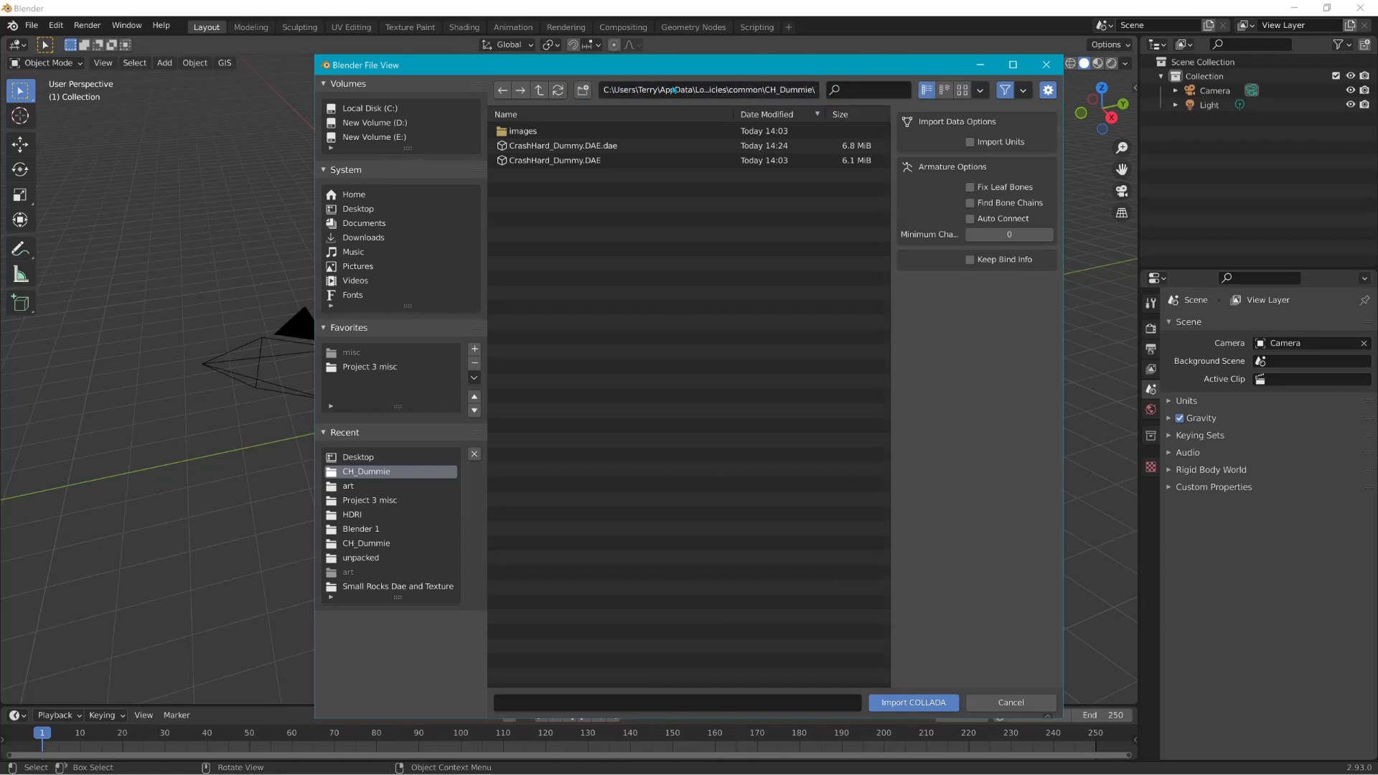
# Step: Try to open the CH_Dummie folder in File Explorer using the data path copied from the directory field
pyautogui.rightClick(673, 93)
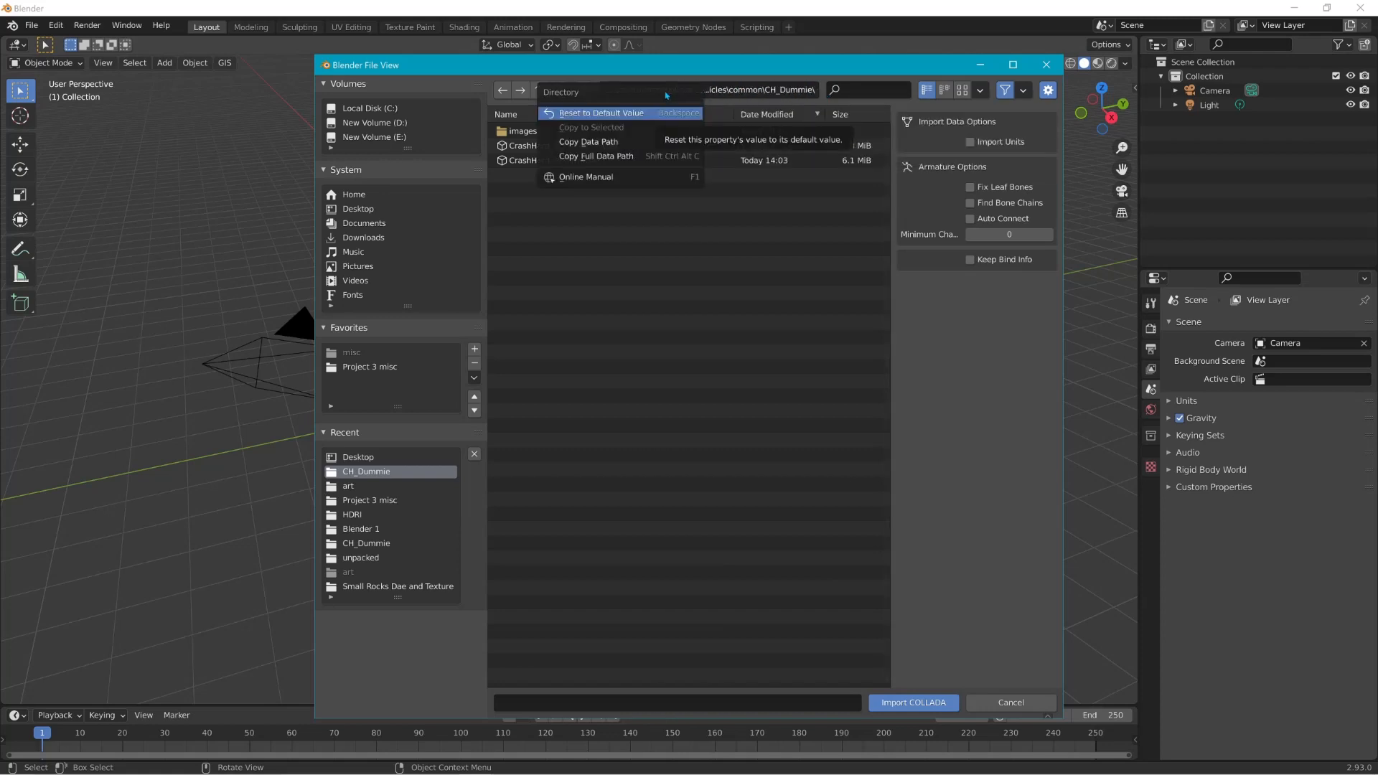
pyautogui.click(628, 142)
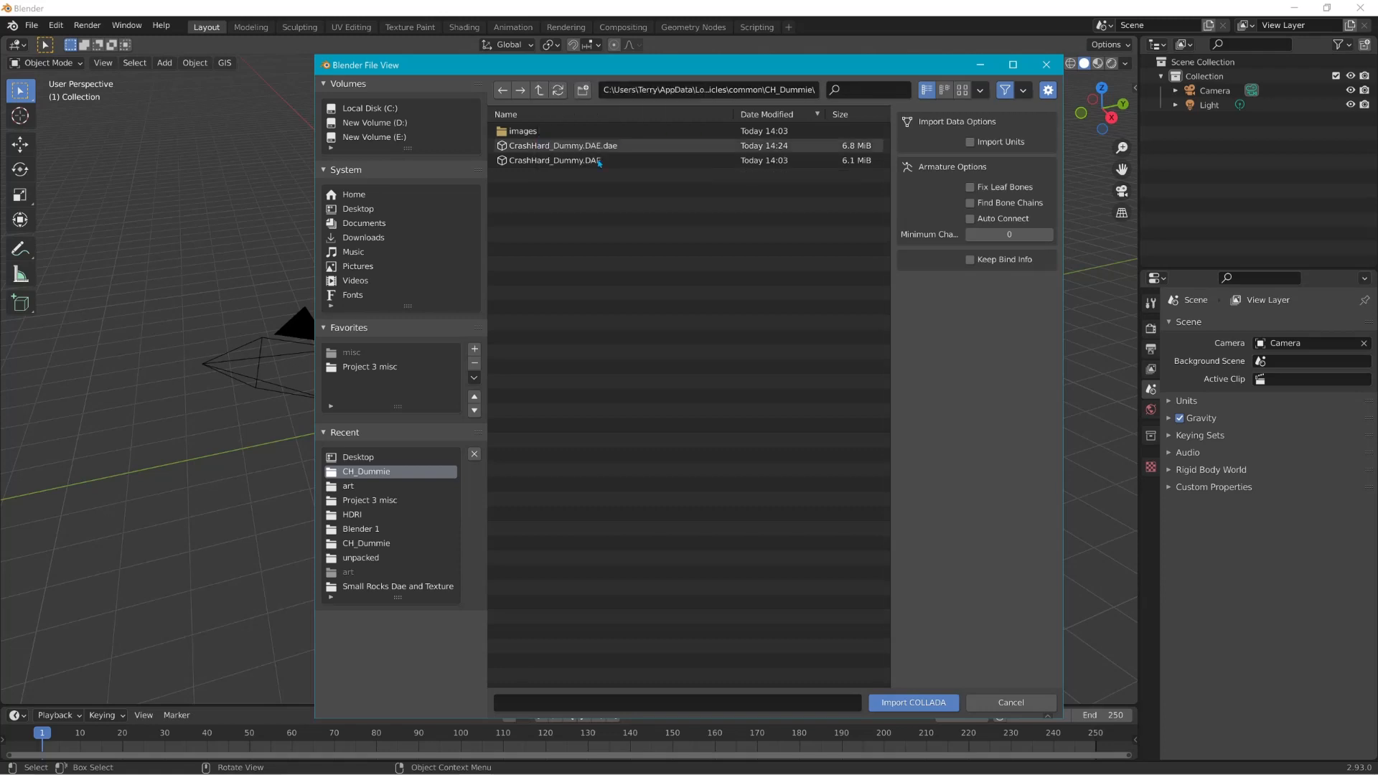
pyautogui.click(335, 761)
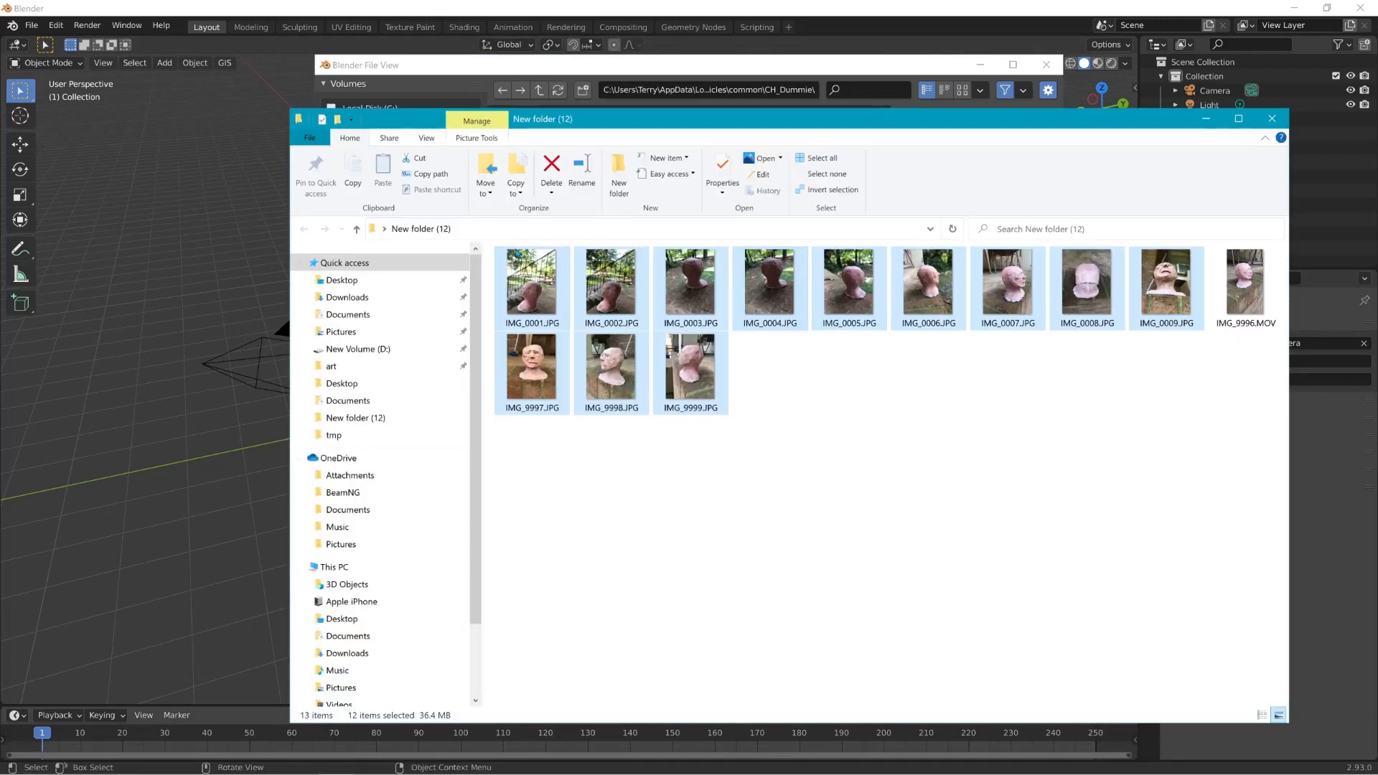
pyautogui.click(511, 230)
pyautogui.hotkey('ctrl', 'v')
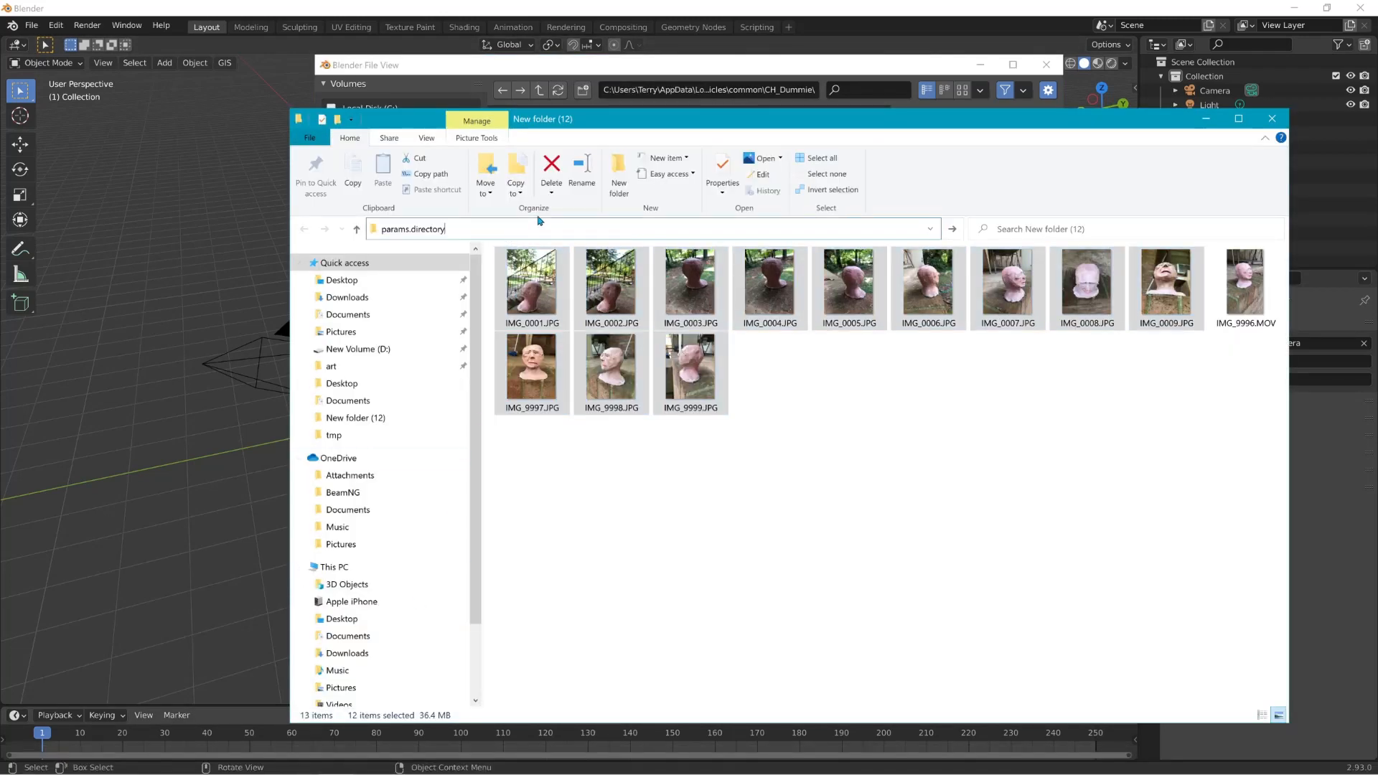
pyautogui.click(638, 64)
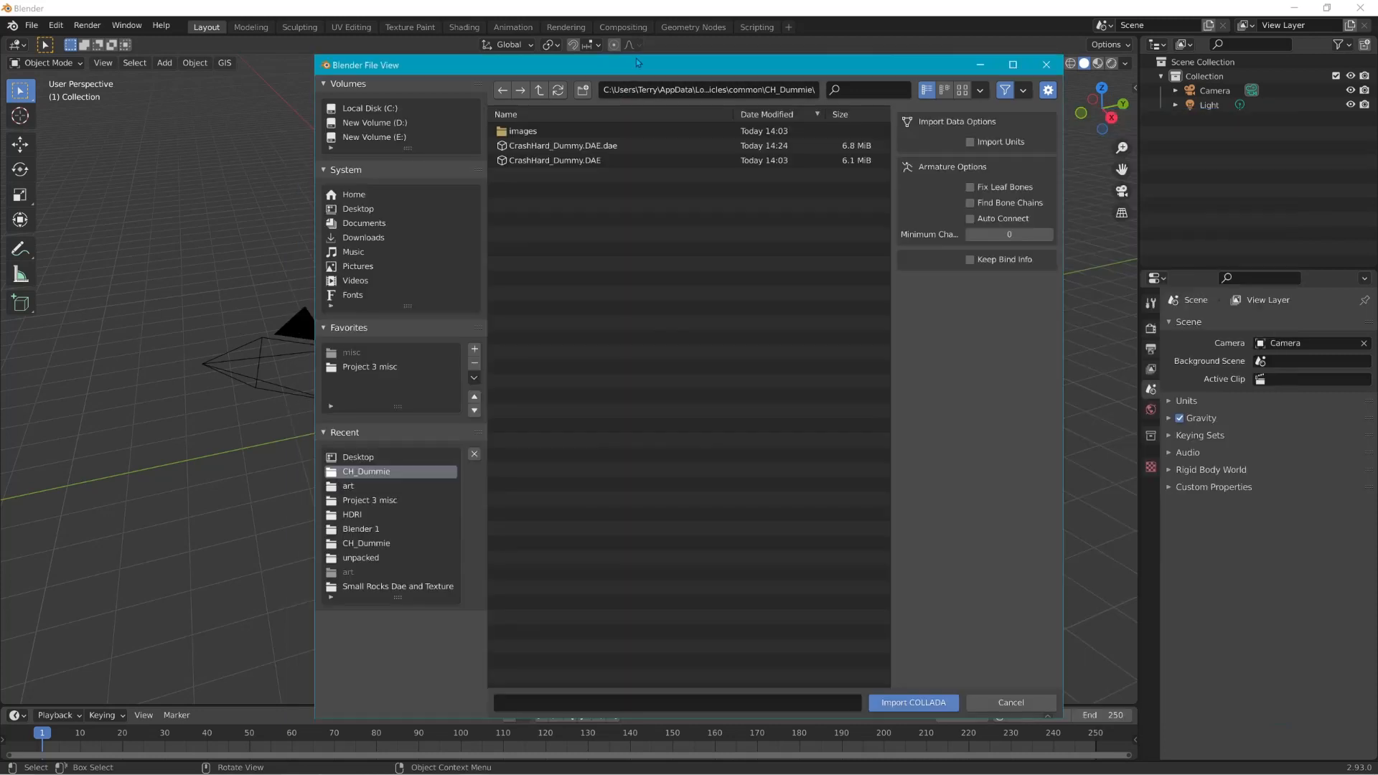
# Step: Copy the full CH_Dummie directory path from the import dialog, view that folder in File Explorer, and return to Blender
pyautogui.click(617, 92)
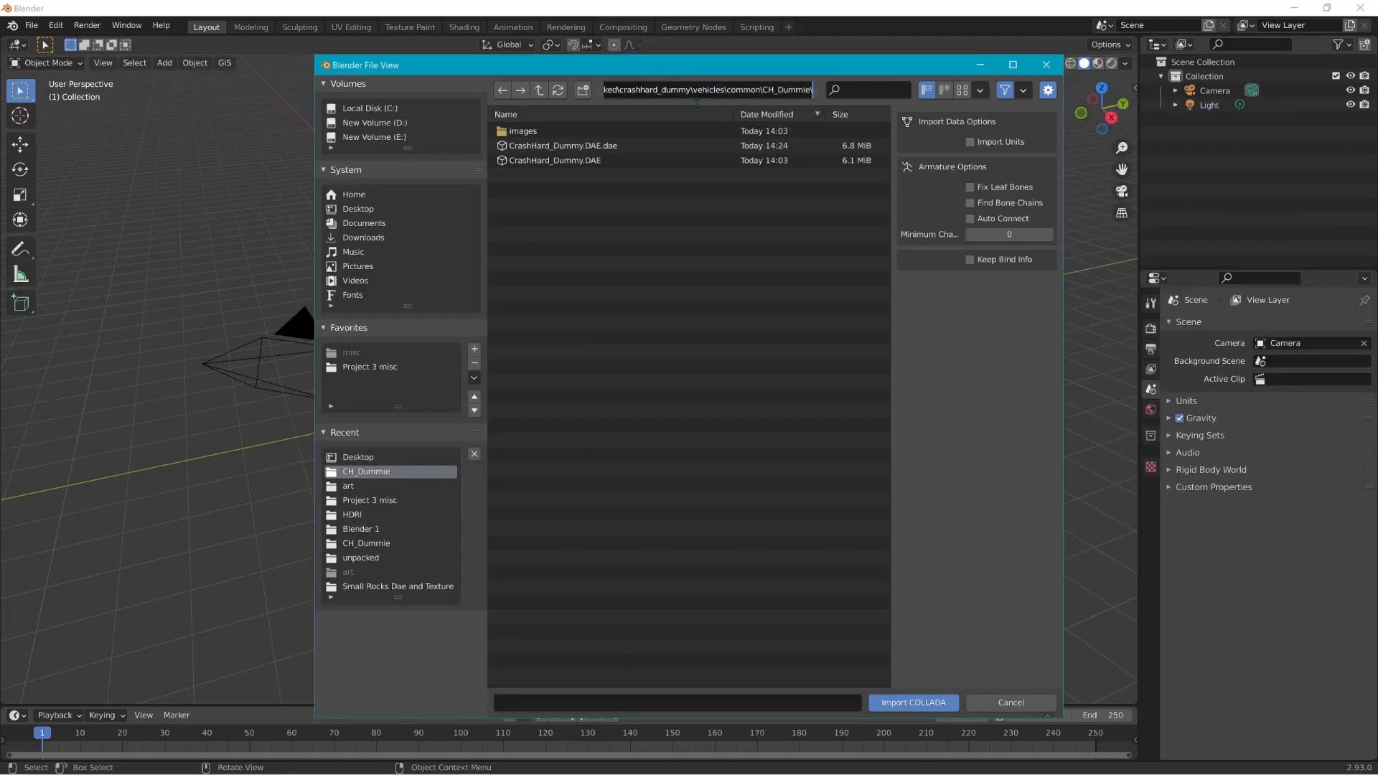
pyautogui.moveTo(817, 94); pyautogui.dragTo(467, 121)
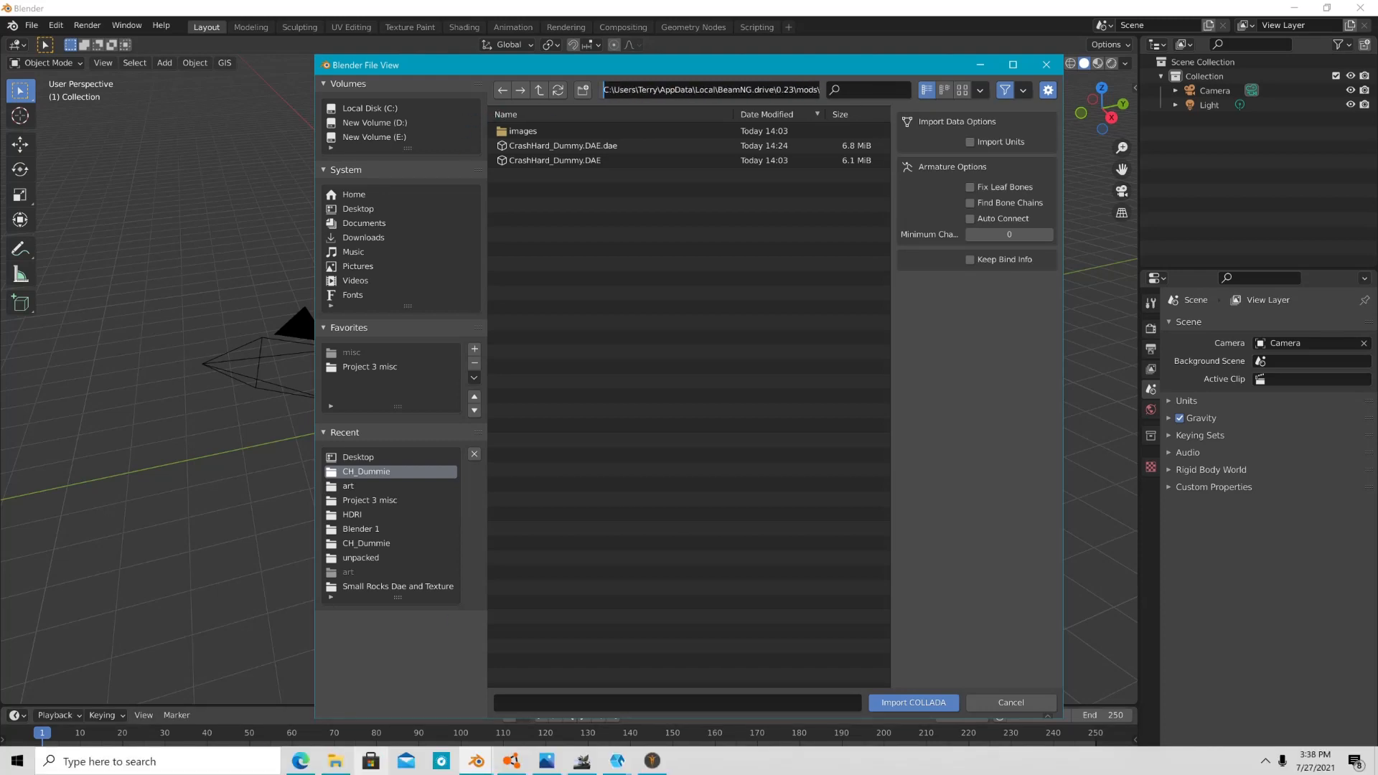
pyautogui.click(477, 760)
pyautogui.click(511, 228)
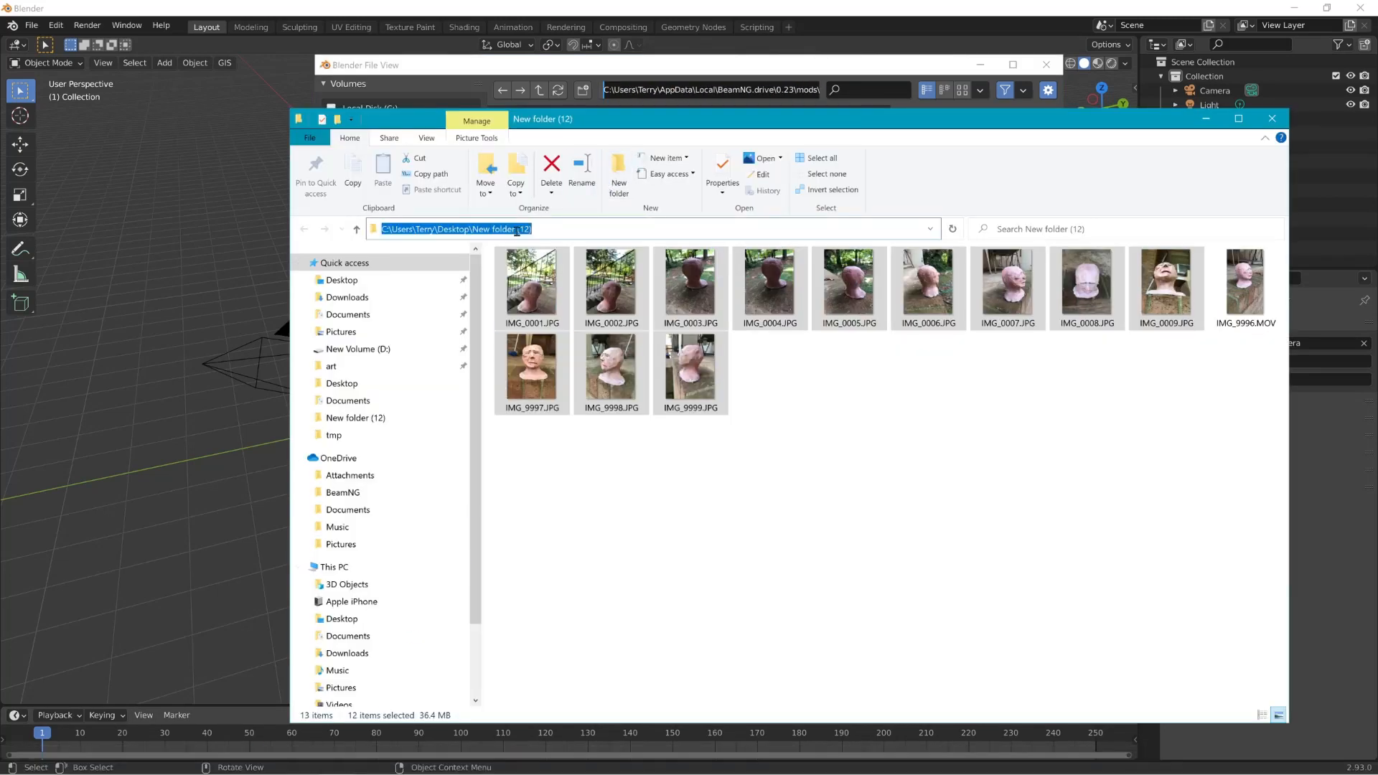
pyautogui.hotkey('ctrl', 'v')
pyautogui.press('Return')
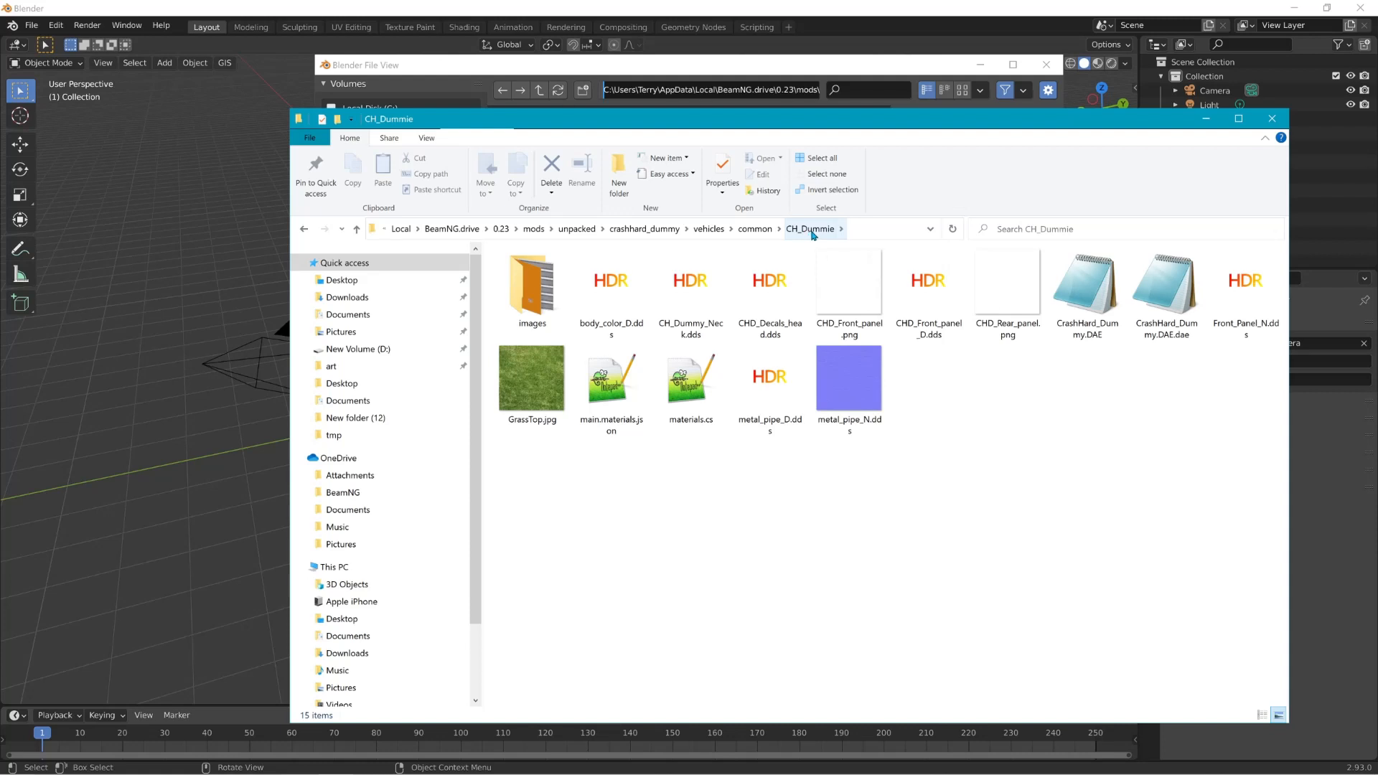
pyautogui.hotkey('alt', 'Tab')
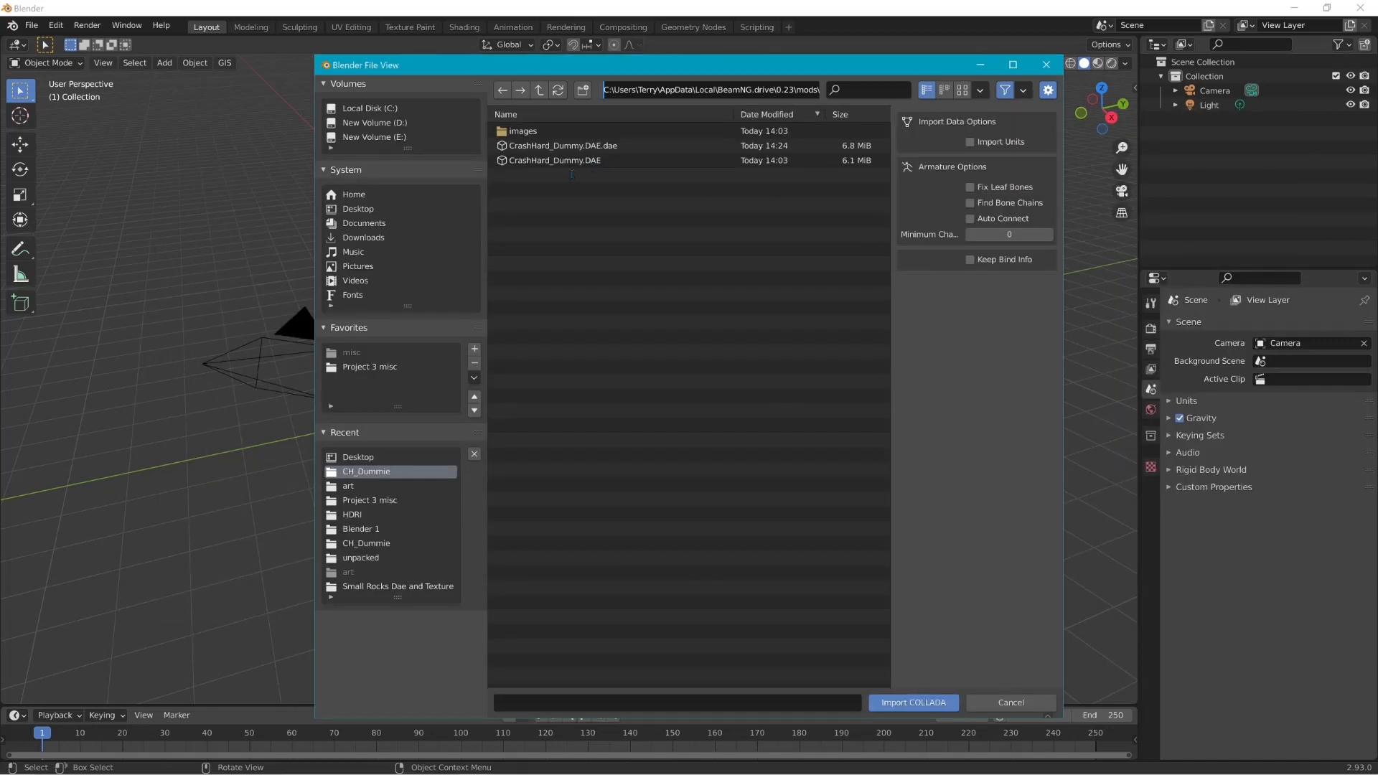
# Step: Delete the file CrashHard_Dummy.DAE.dae from the CH_Dummie folder
pyautogui.click(564, 167)
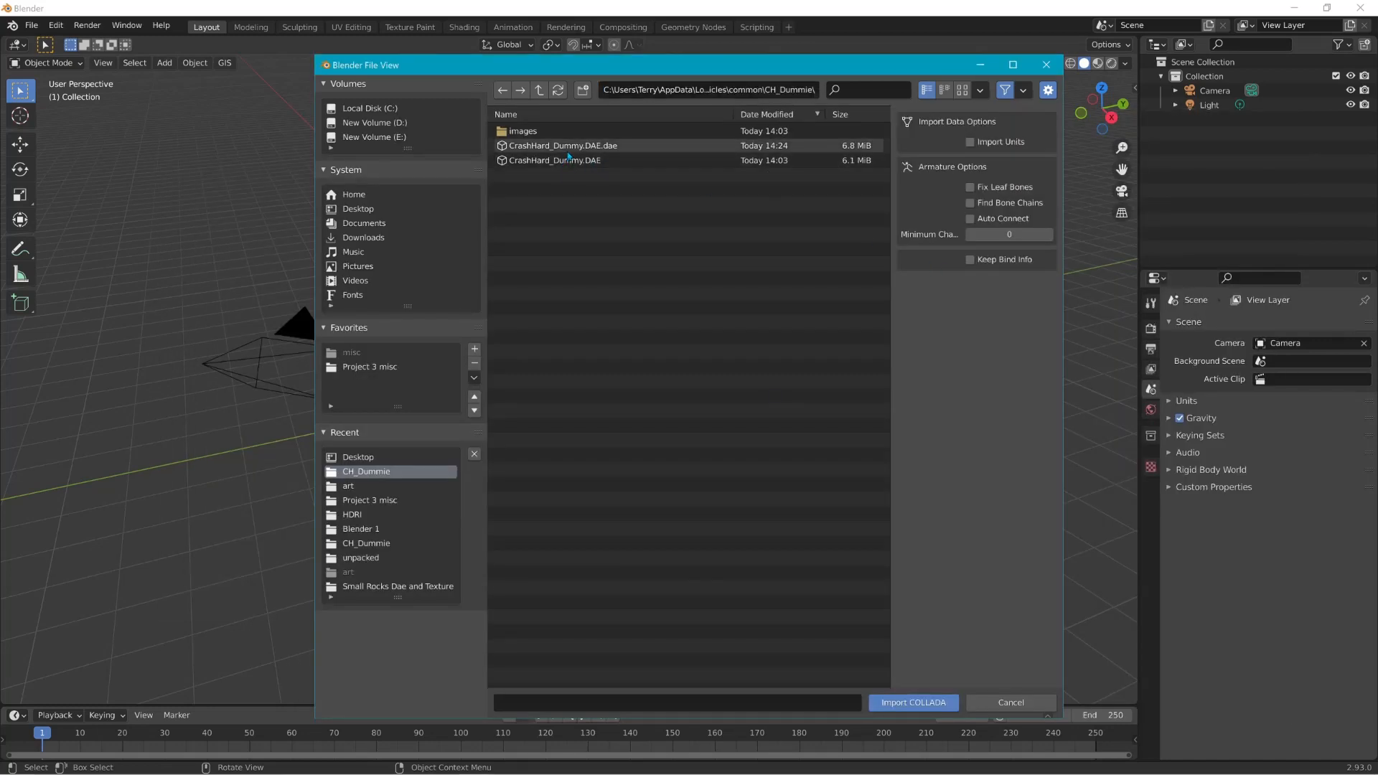
pyautogui.click(569, 147)
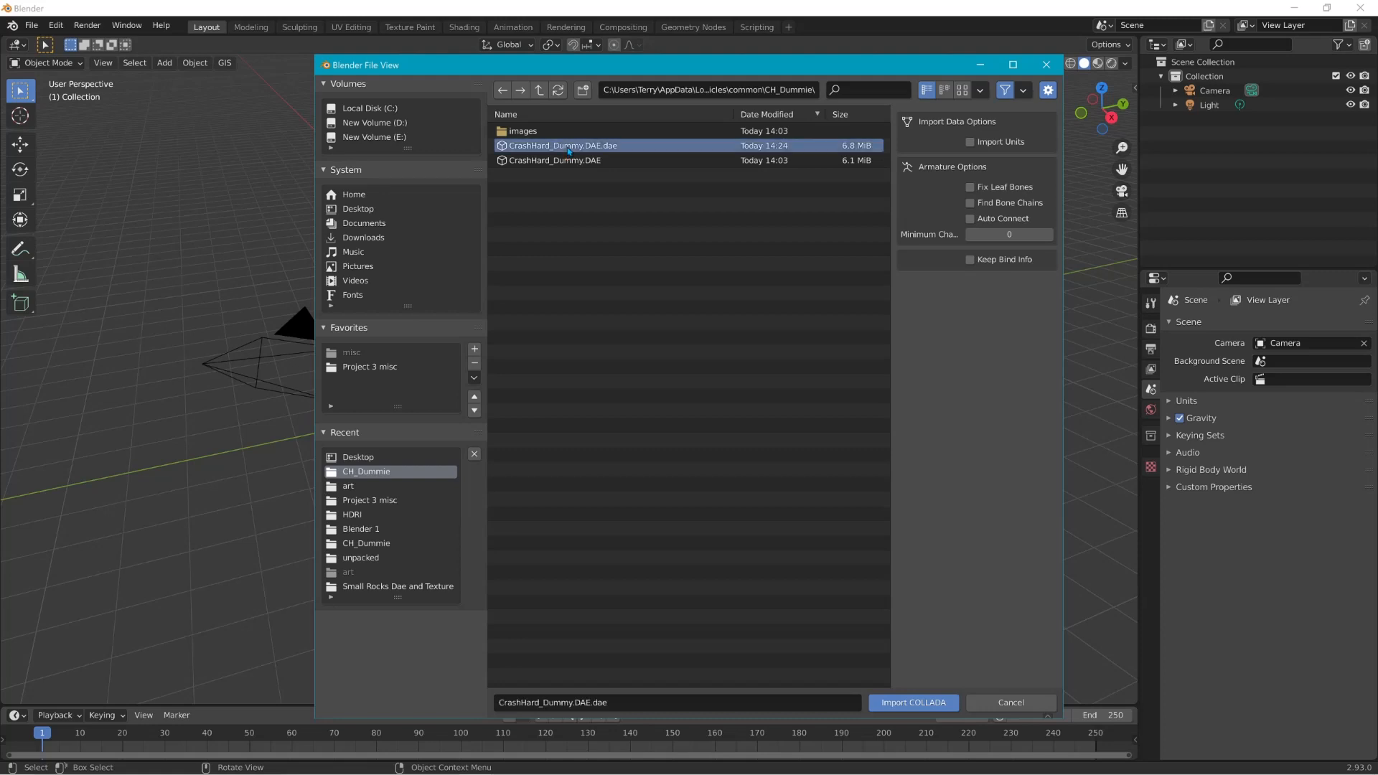
pyautogui.rightClick(569, 150)
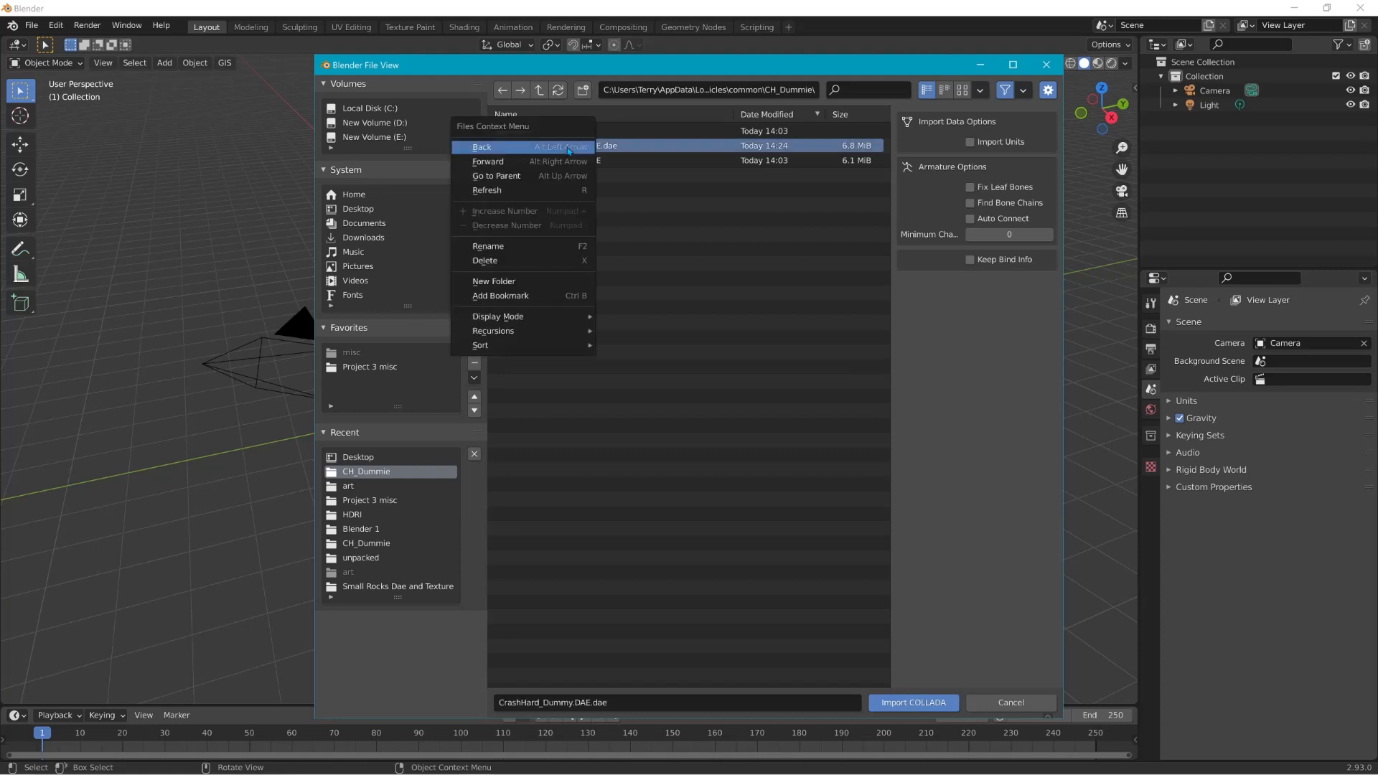
pyautogui.click(515, 257)
# Step: Import the crash-test dummy model from CrashHard_Dummy.DAE
pyautogui.click(557, 148)
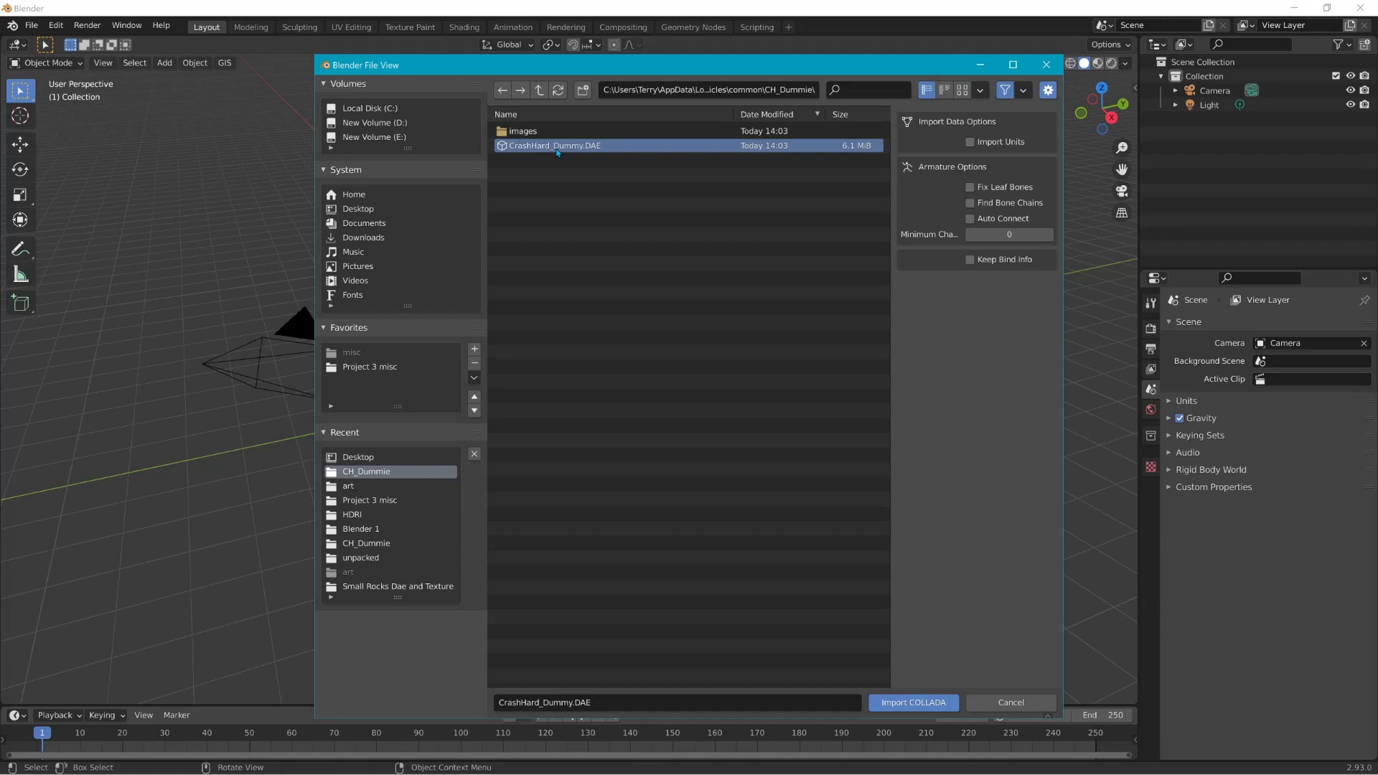
pyautogui.doubleClick(557, 147)
pyautogui.scroll(10, 571, 306)
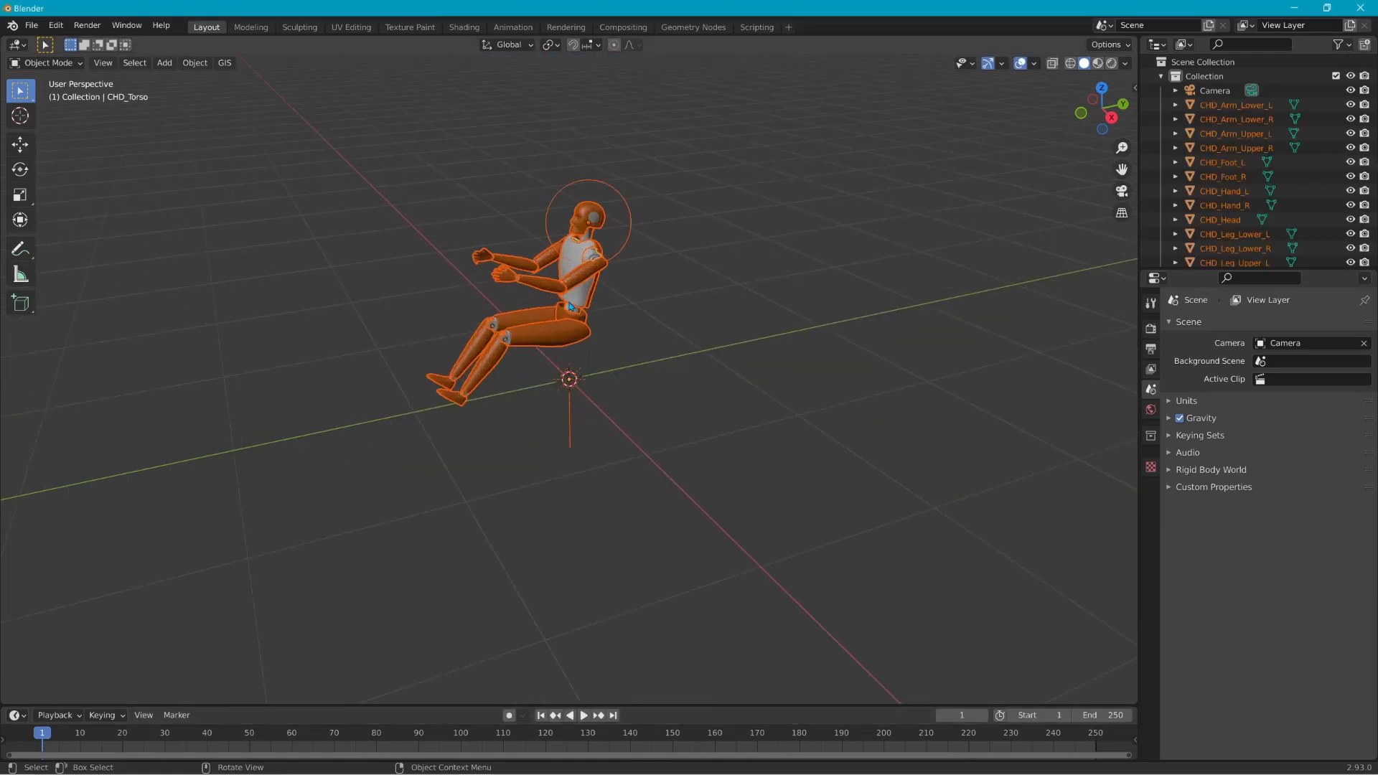
pyautogui.keyDown('shift'); pyautogui.moveTo(601, 249); pyautogui.dragTo(624, 480, button='middle'); pyautogui.keyUp('shift')
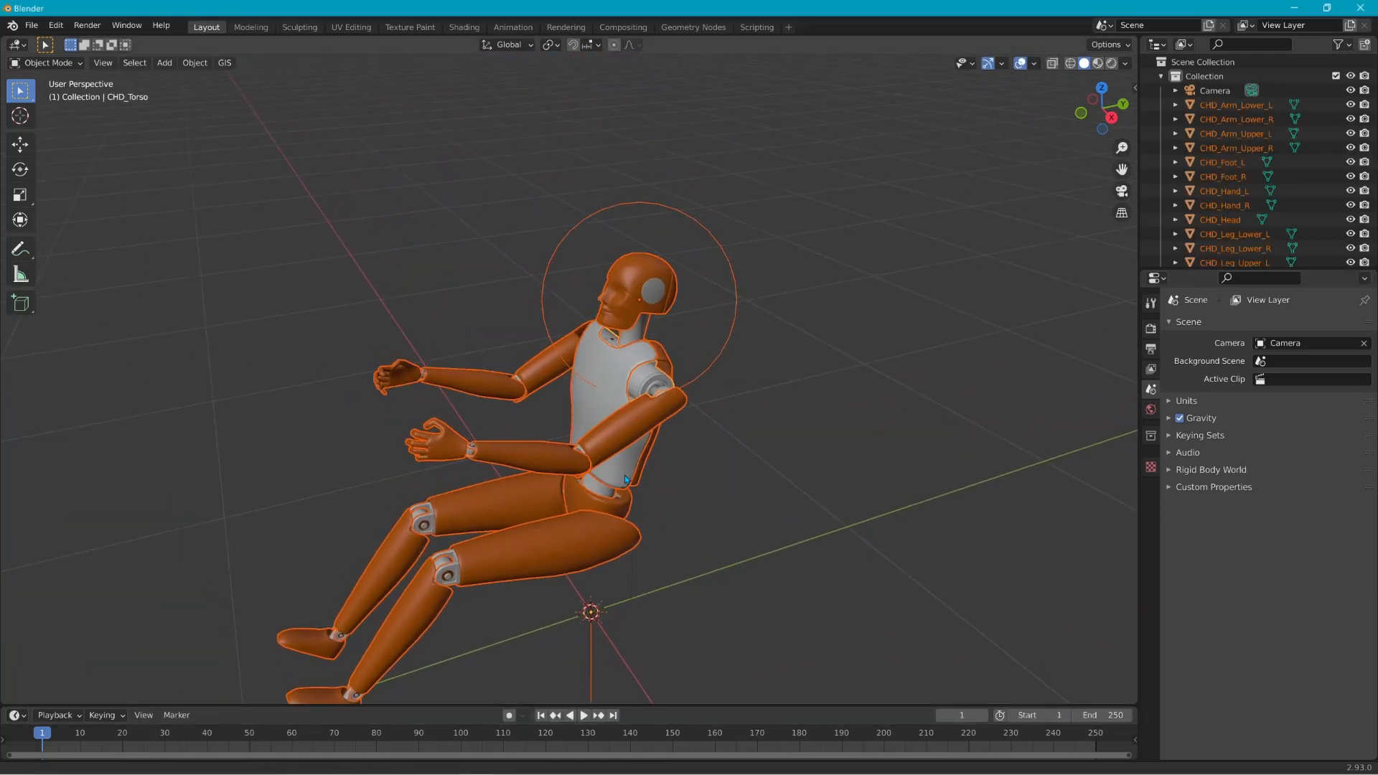
# Step: Delete the imported Sky001 object, shown as a circle around the dummy's head
pyautogui.click(711, 258)
pyautogui.click(724, 246)
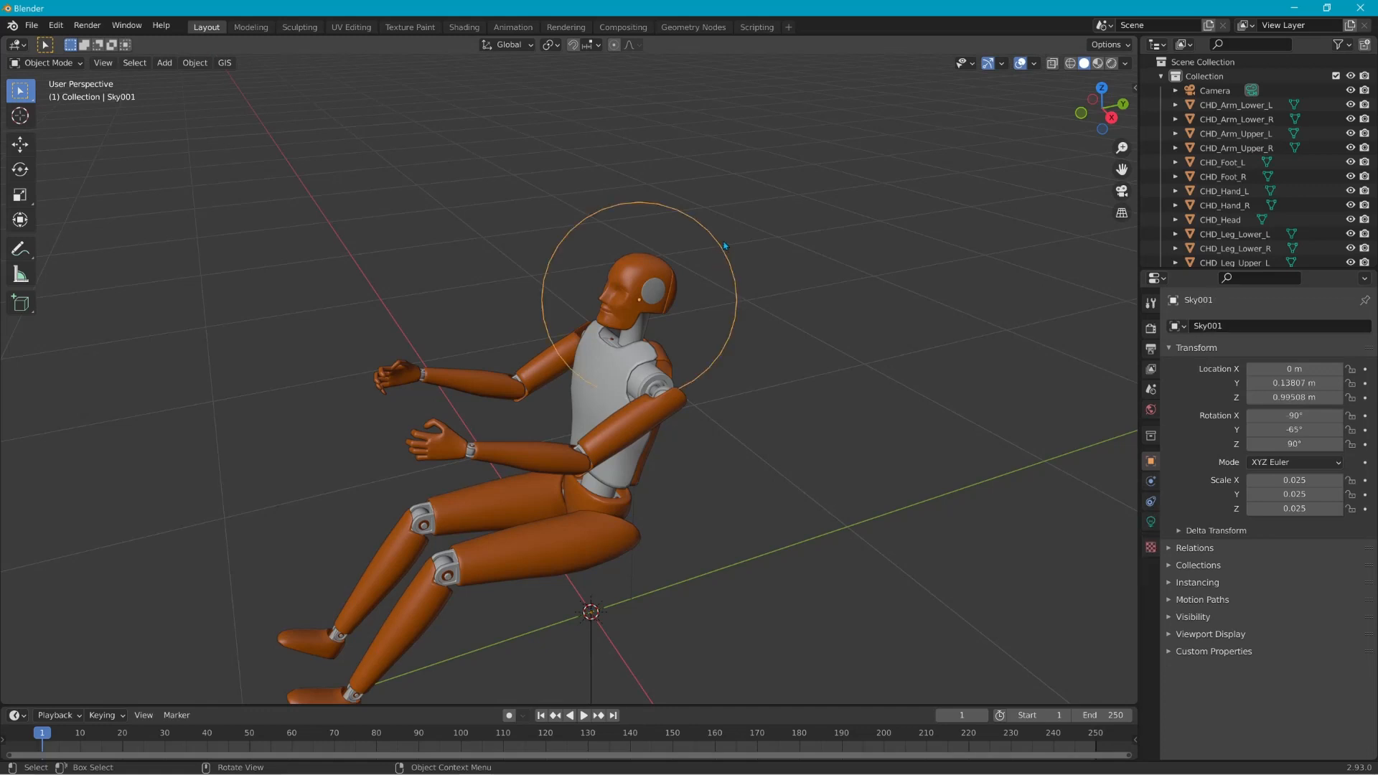
pyautogui.press('Delete')
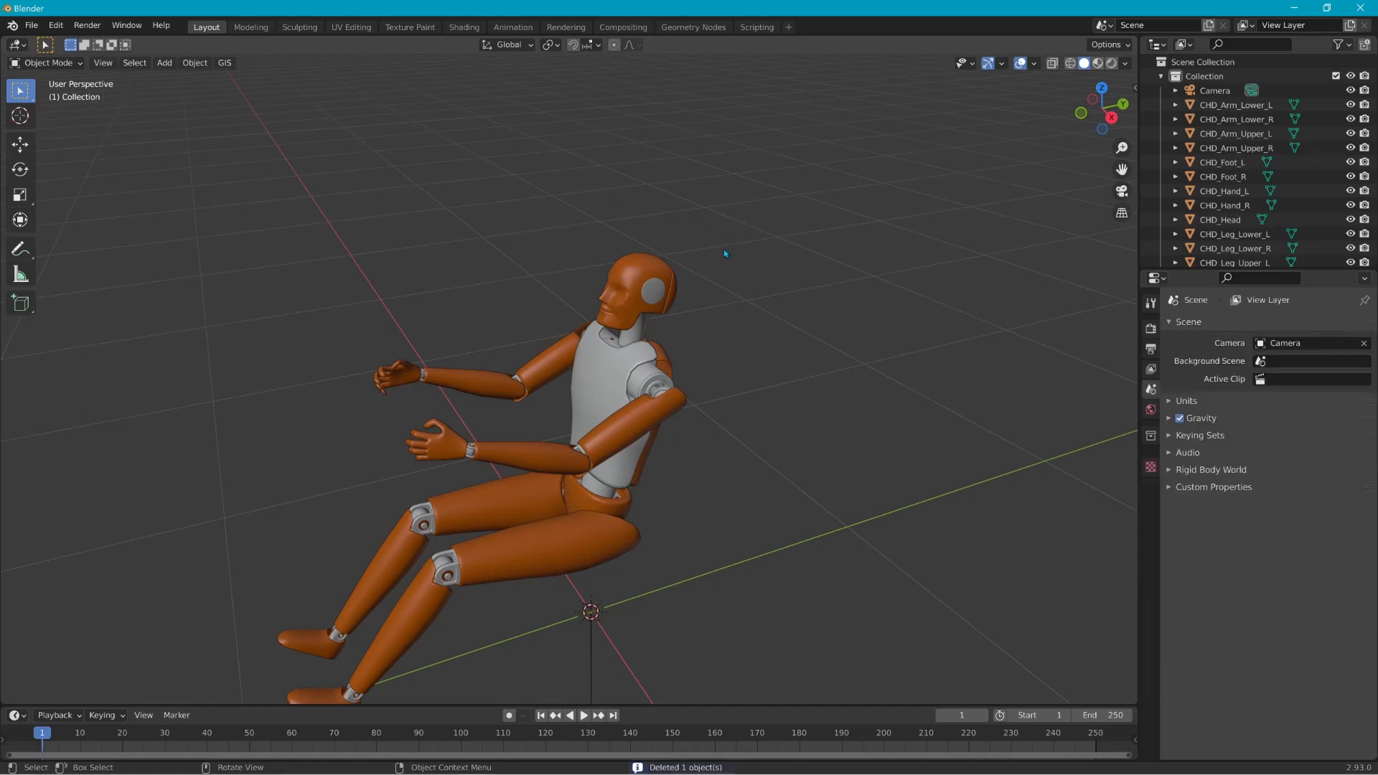
pyautogui.moveTo(725, 254); pyautogui.dragTo(517, 337, button='middle')
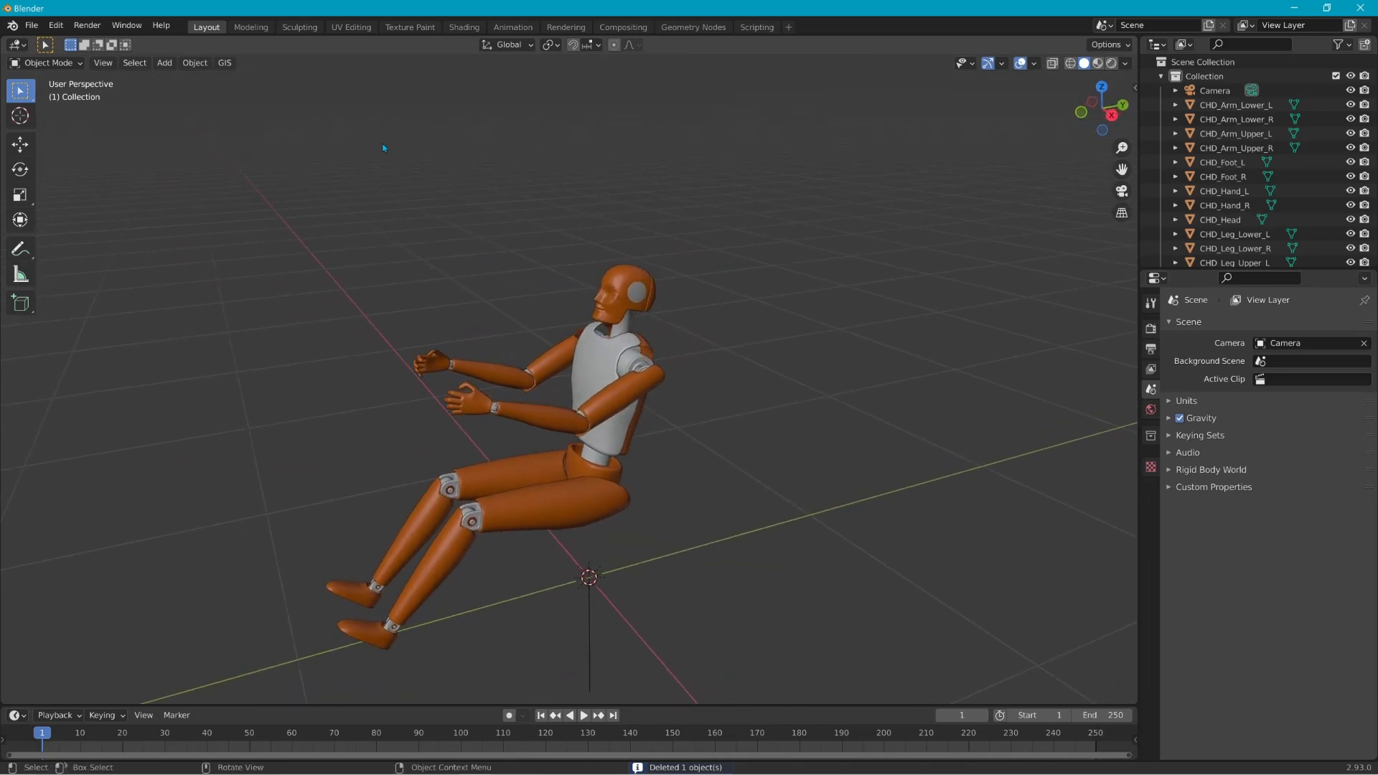
# Step: Import hair.fbx from the Desktop as FBX and bring the whole human figure into view
pyautogui.click(32, 25)
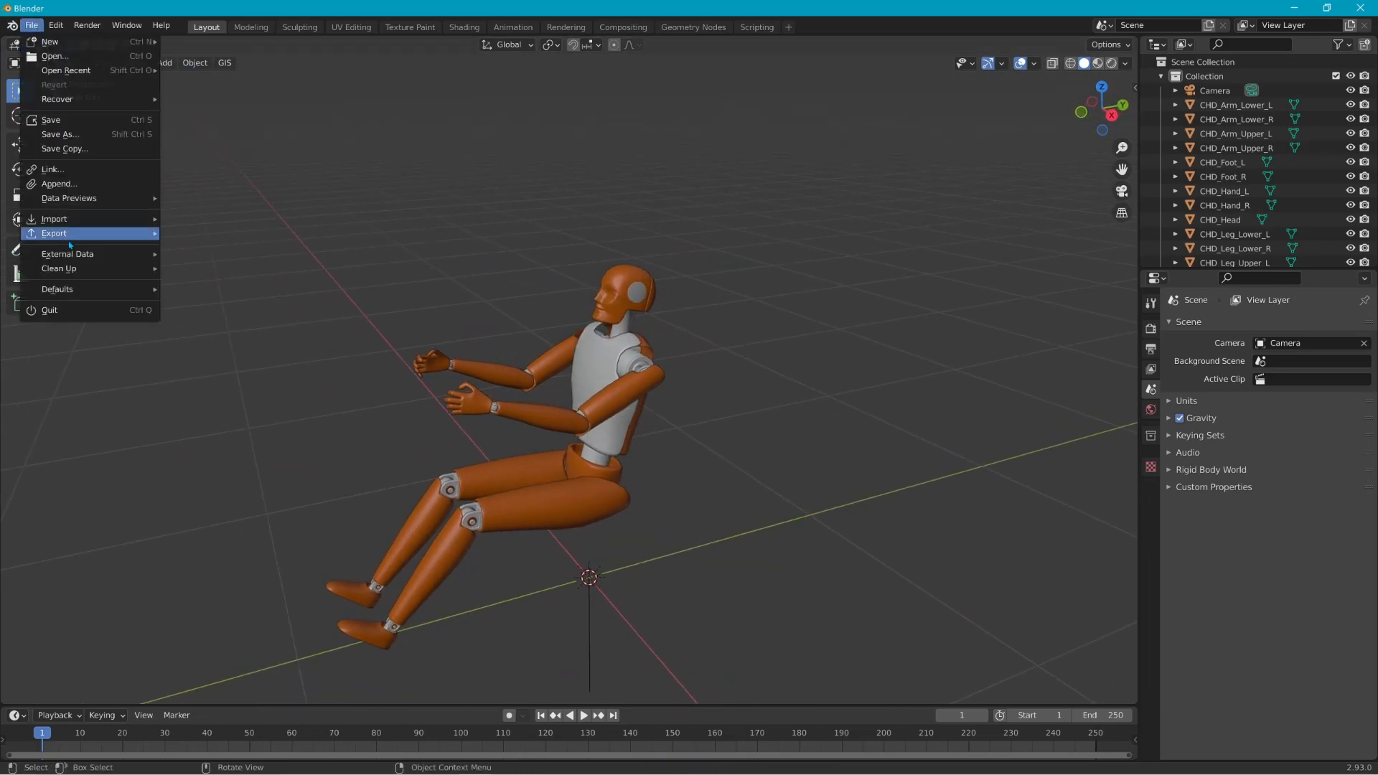
pyautogui.moveTo(88, 221)
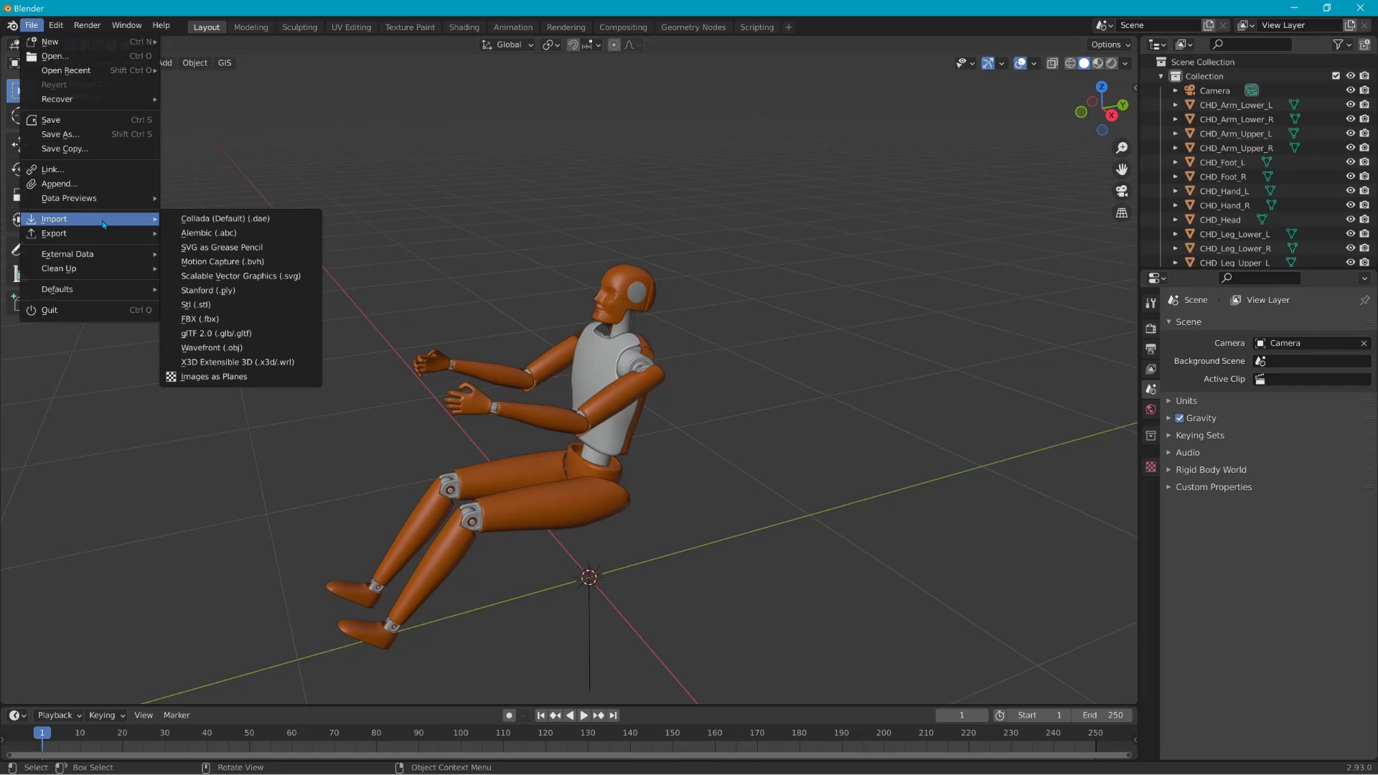
pyautogui.click(244, 320)
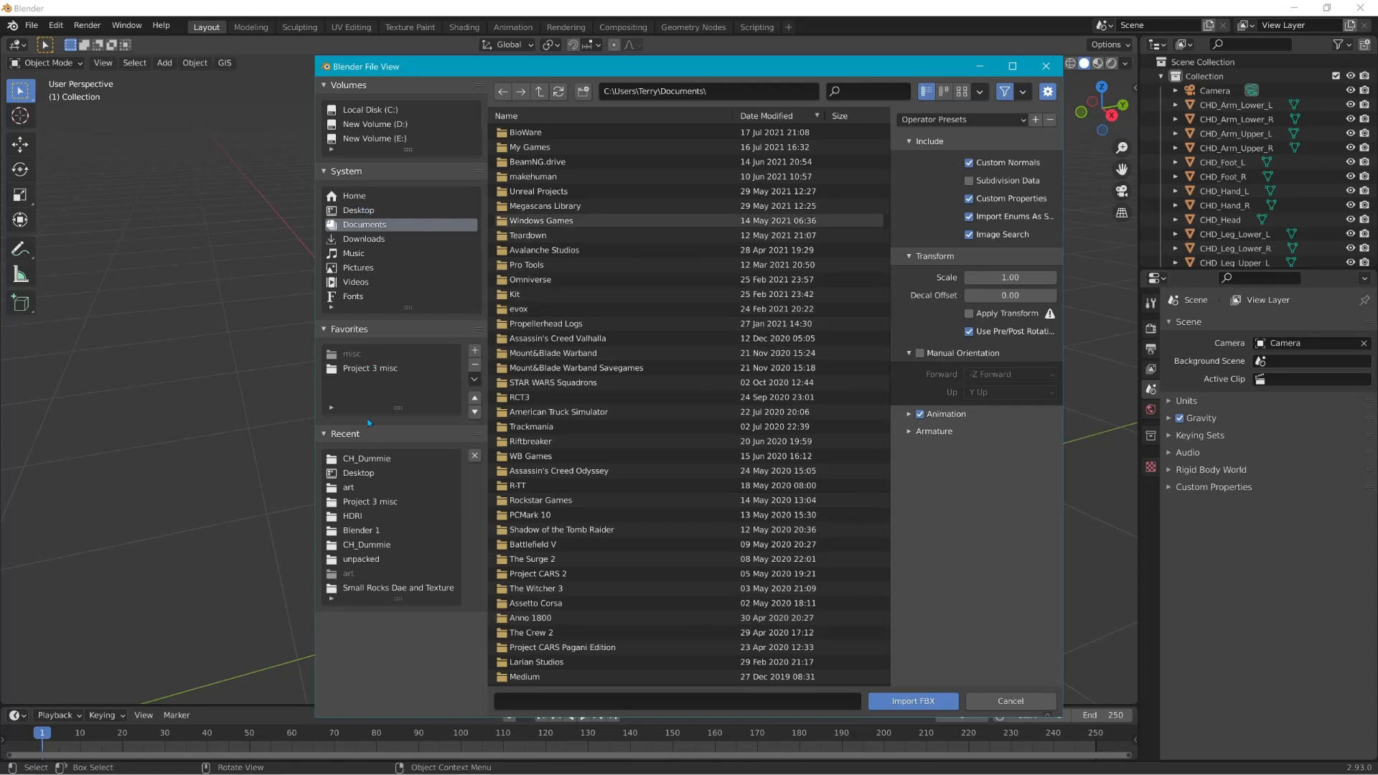
pyautogui.click(362, 473)
pyautogui.scroll(-1, 545, 610)
pyautogui.click(523, 648)
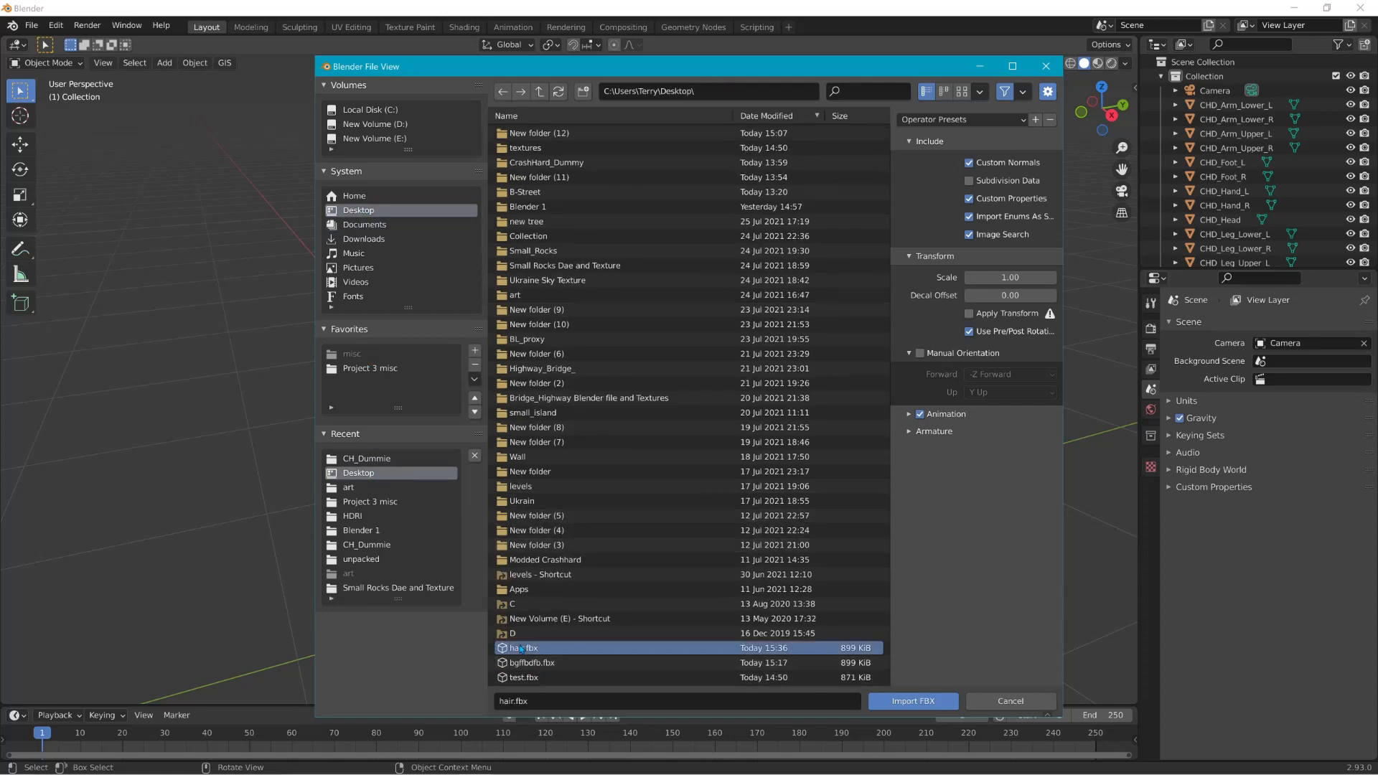
pyautogui.click(912, 701)
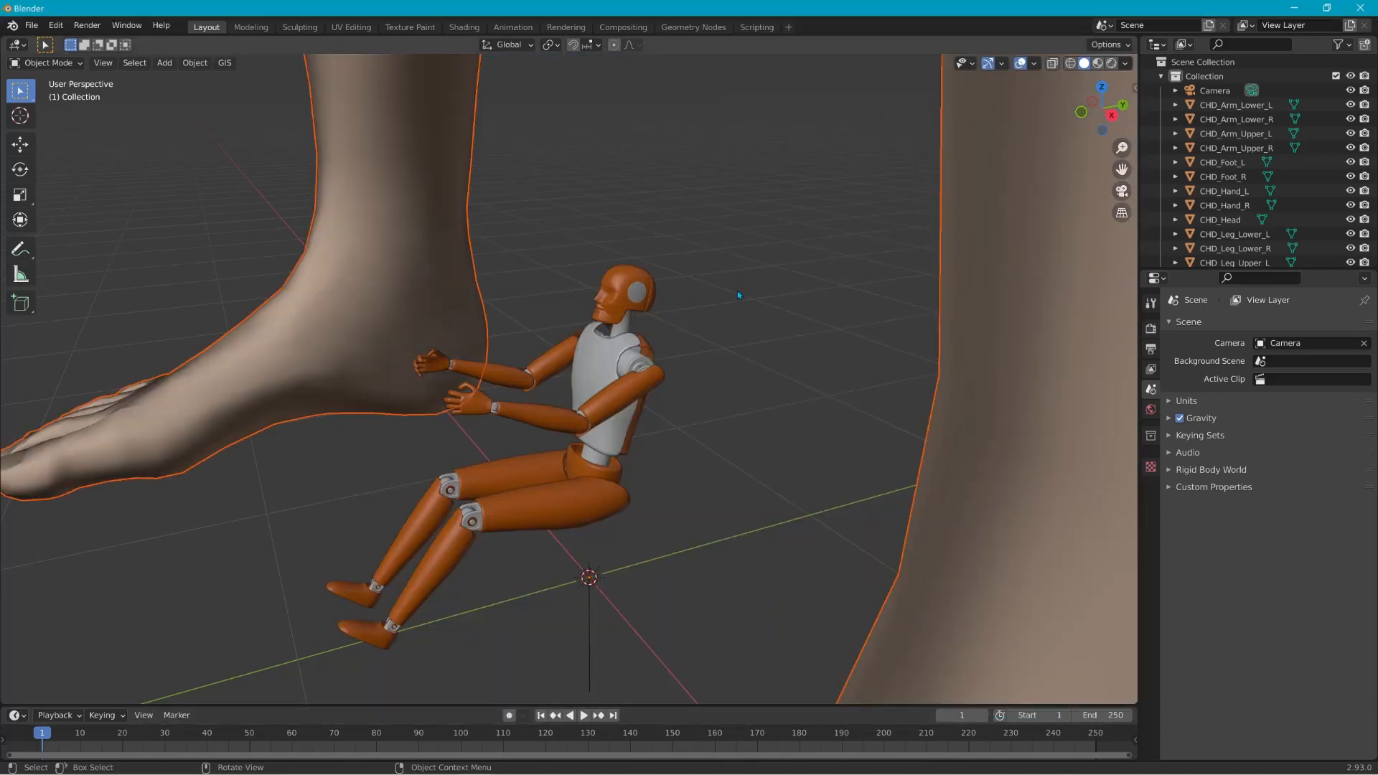
pyautogui.scroll(-10, 738, 291)
pyautogui.scroll(3, 674, 127)
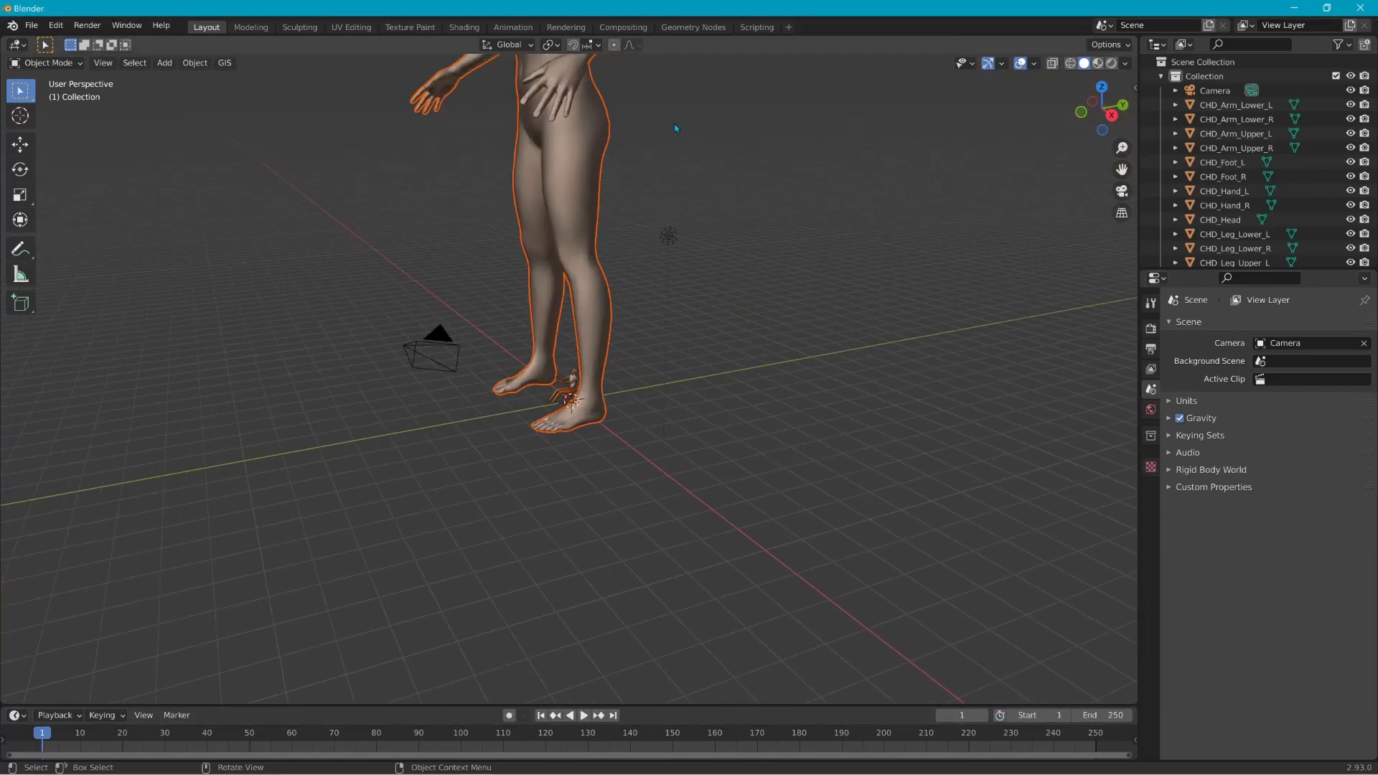
pyautogui.moveTo(674, 128)
pyautogui.mouseDown(button='middle')
pyautogui.moveTo(692, 353)
pyautogui.moveTo(778, 222)
pyautogui.moveTo(783, 169)
pyautogui.moveTo(795, 399)
pyautogui.mouseUp(button='middle')
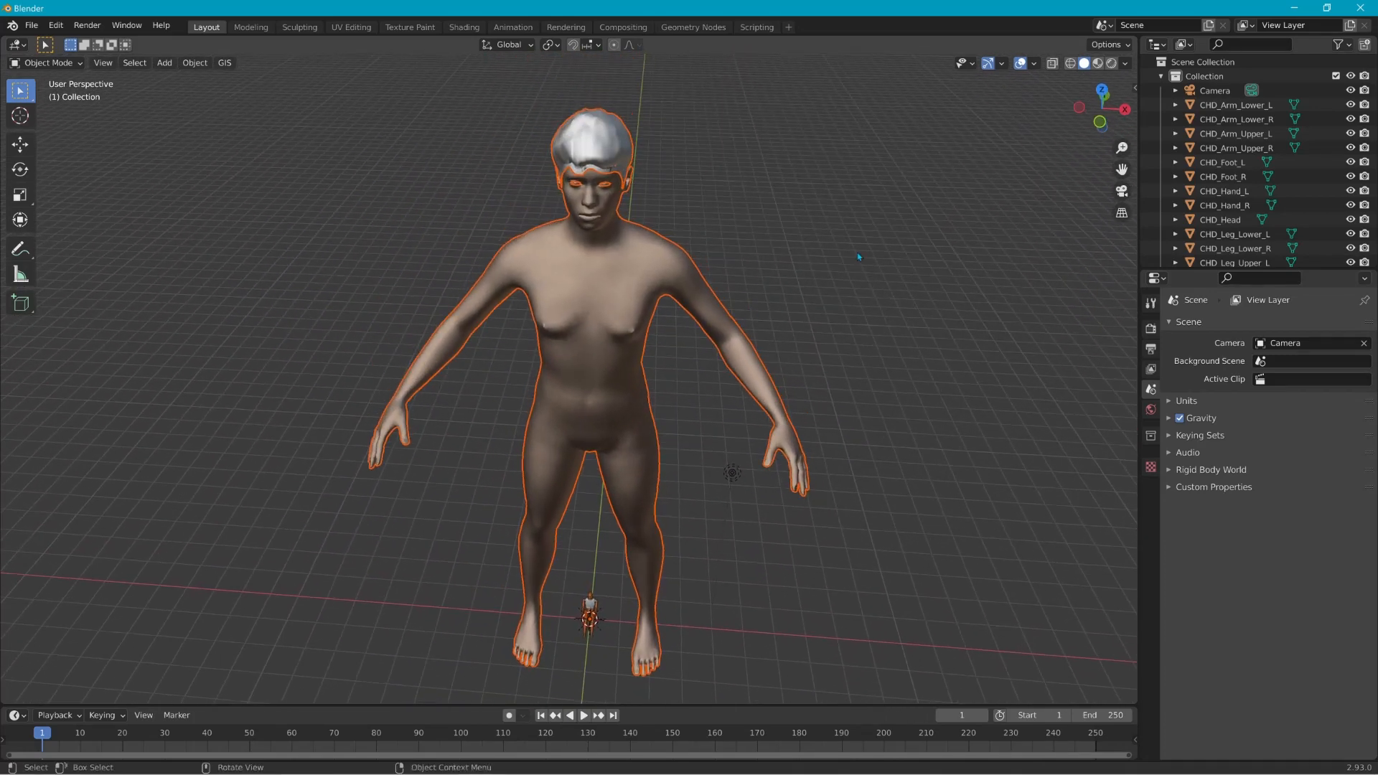
# Step: Switch the viewport to material preview shading and delete the human body and remaining face meshes, keeping only the hair
pyautogui.click(1097, 63)
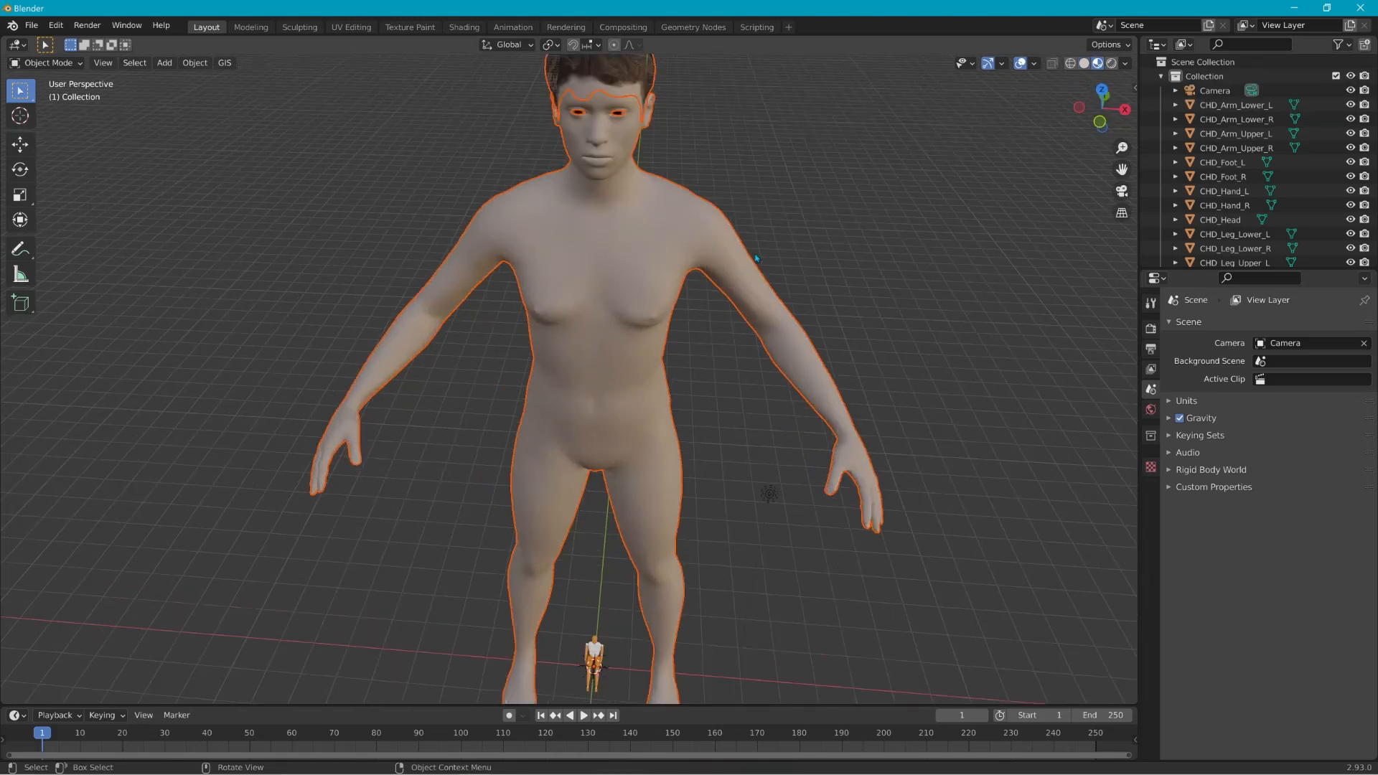
pyautogui.click(612, 268)
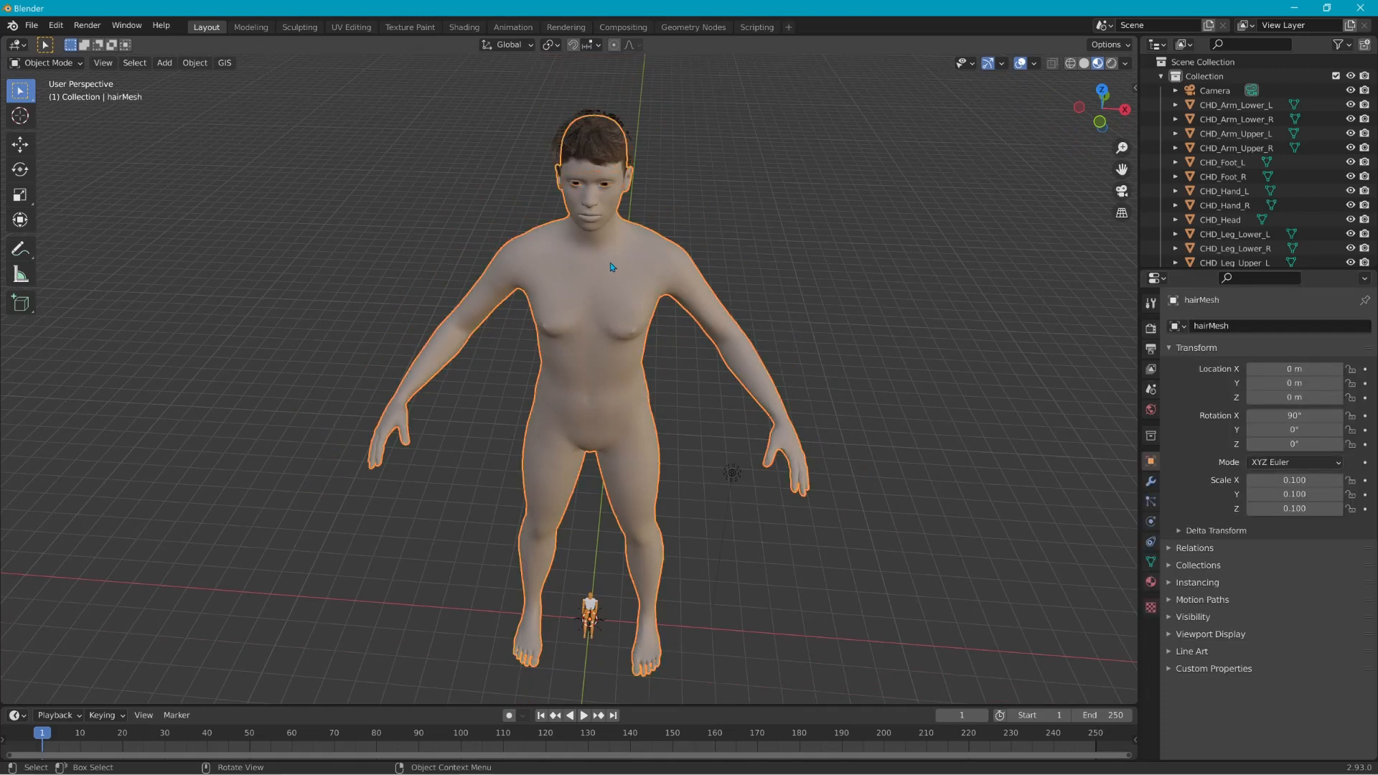
pyautogui.press('Delete')
pyautogui.click(607, 185)
pyautogui.press('Delete')
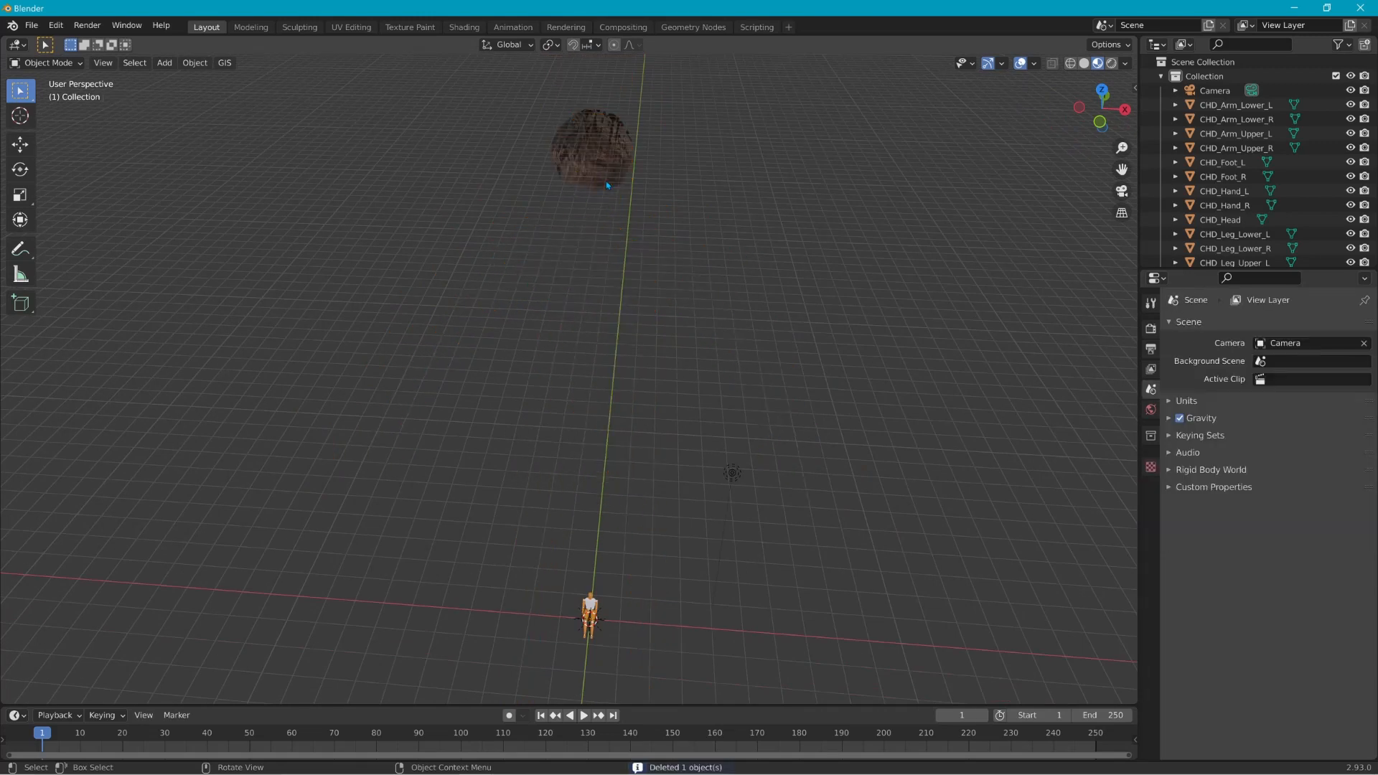
# Step: Set the short02Mesh hair's origin to the 3D cursor and move its geometry to that origin
pyautogui.click(614, 158)
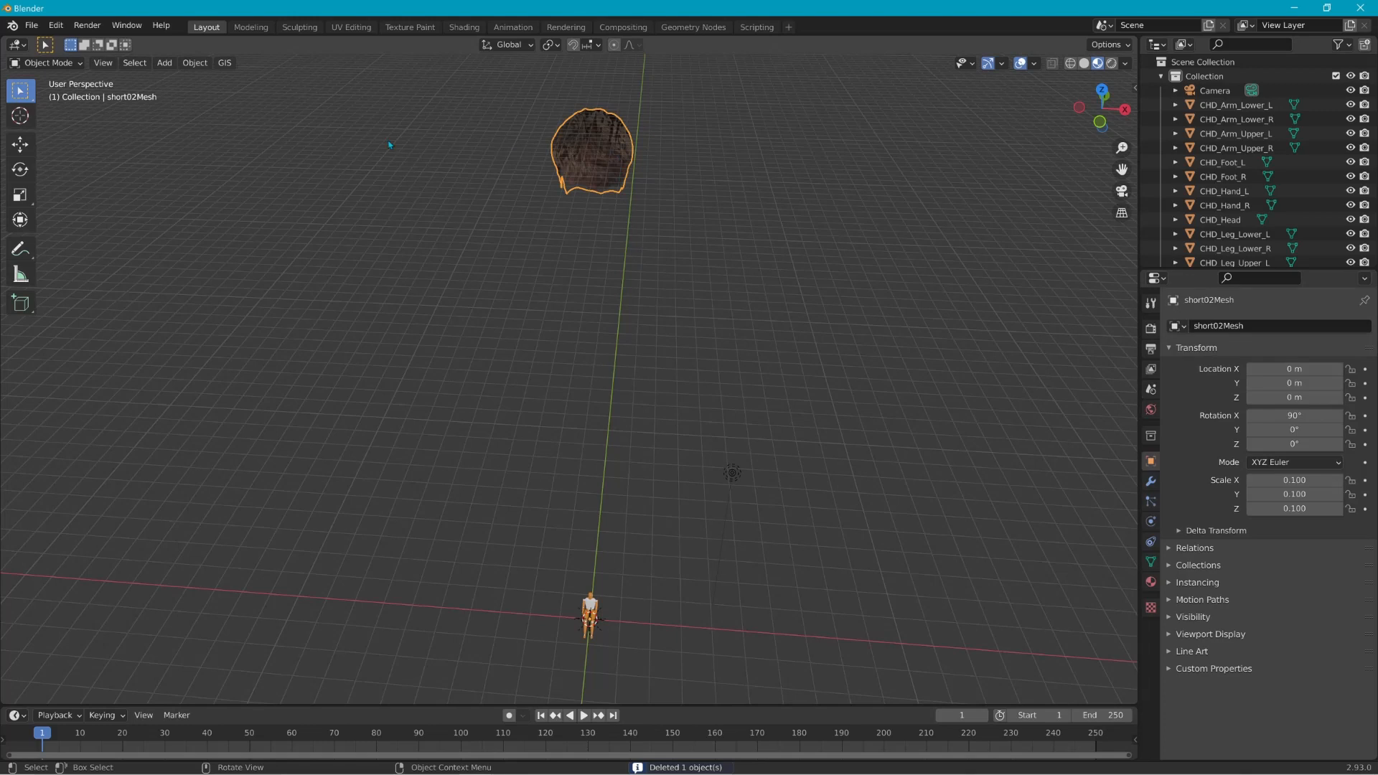
pyautogui.click(21, 145)
pyautogui.moveTo(743, 338); pyautogui.dragTo(734, 293, button='middle')
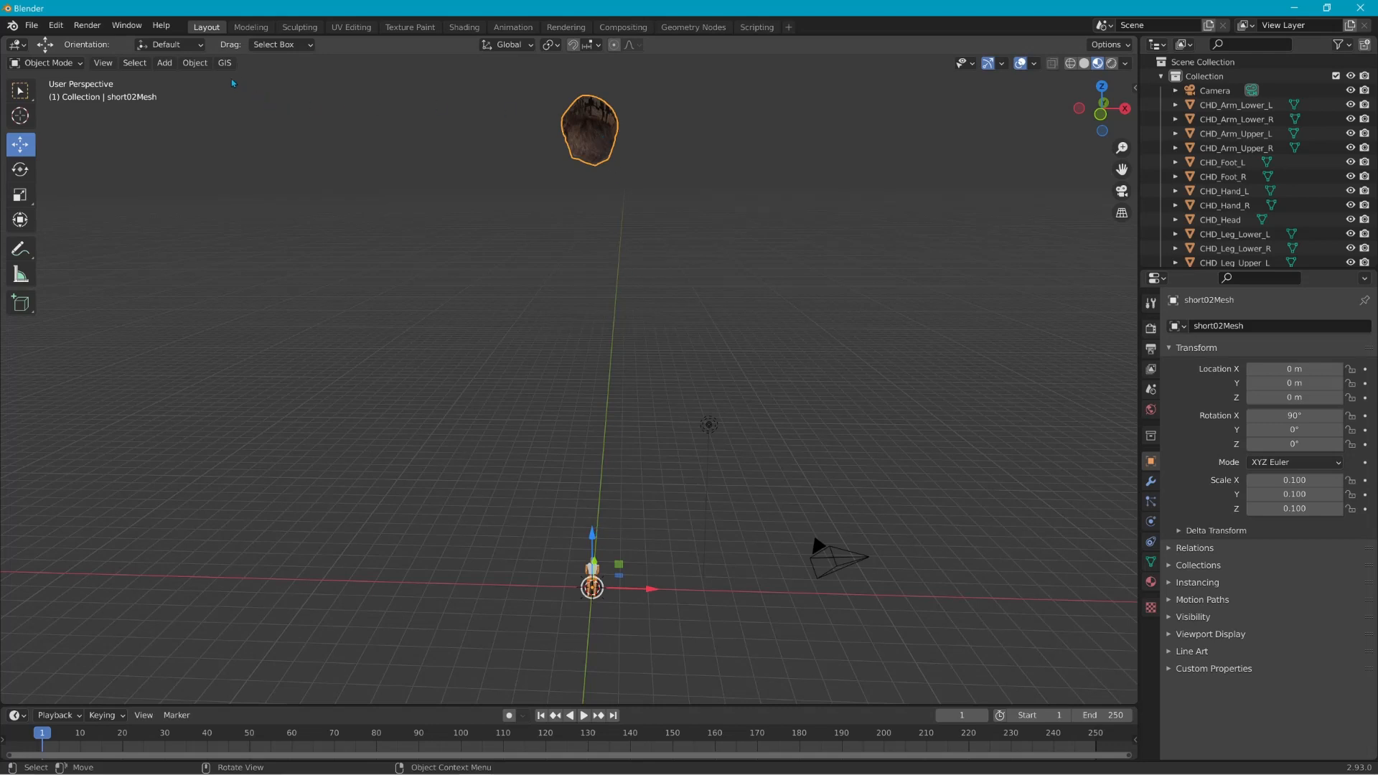
pyautogui.click(195, 63)
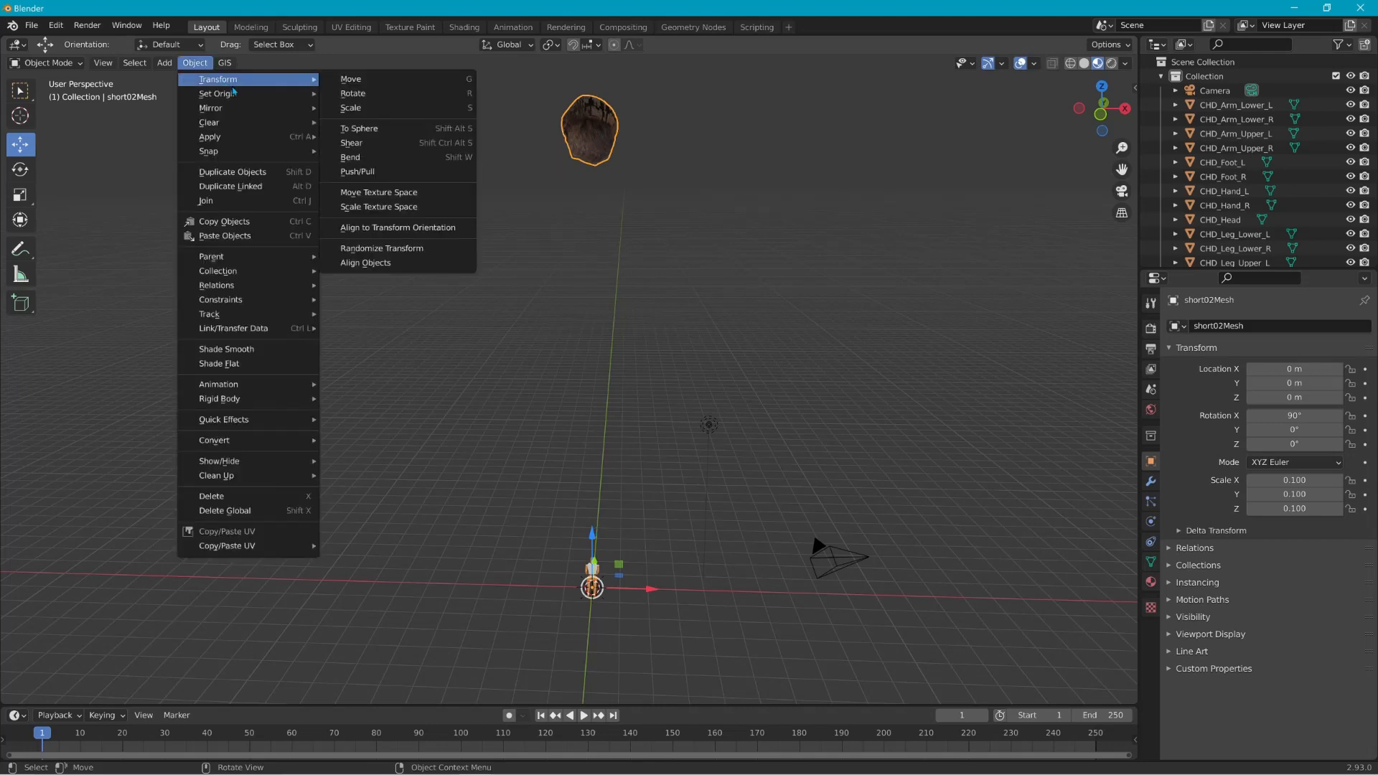
pyautogui.moveTo(234, 92)
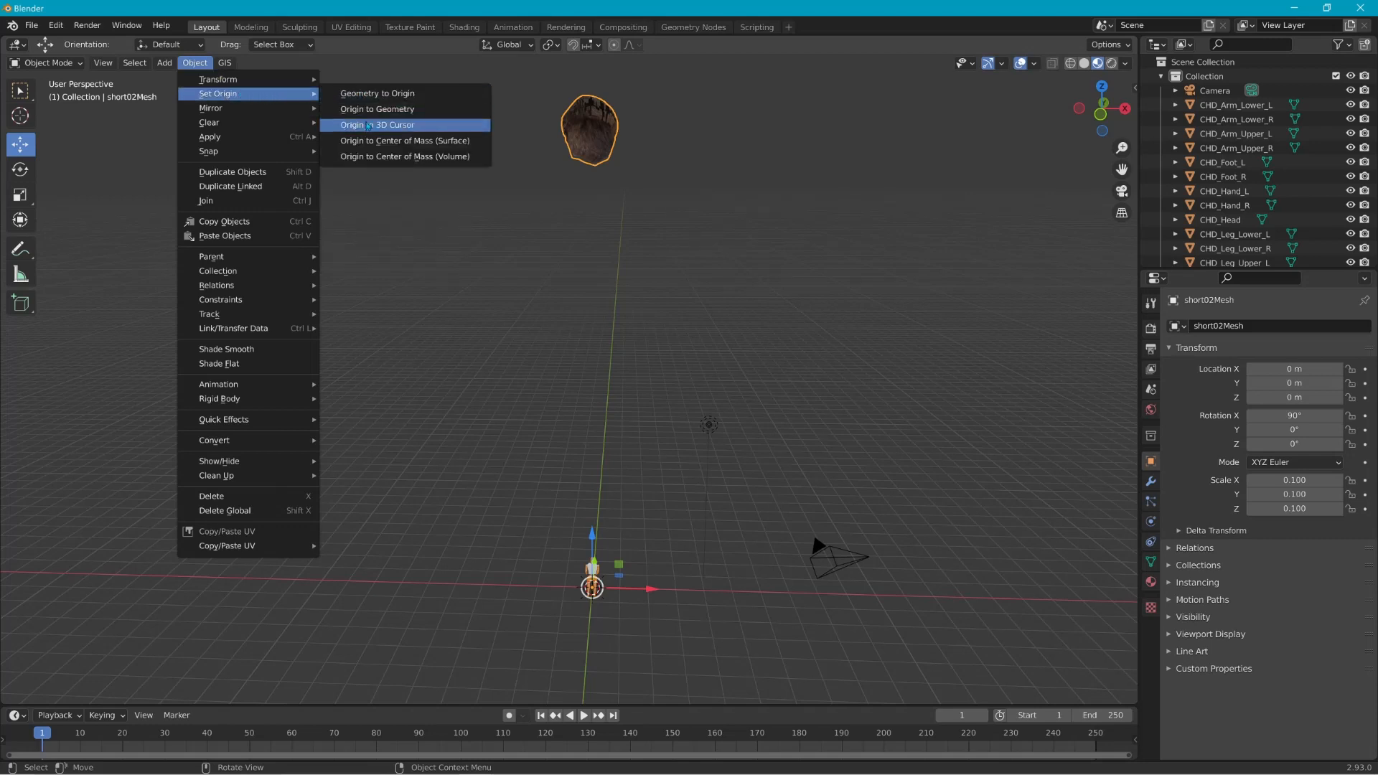
pyautogui.click(367, 125)
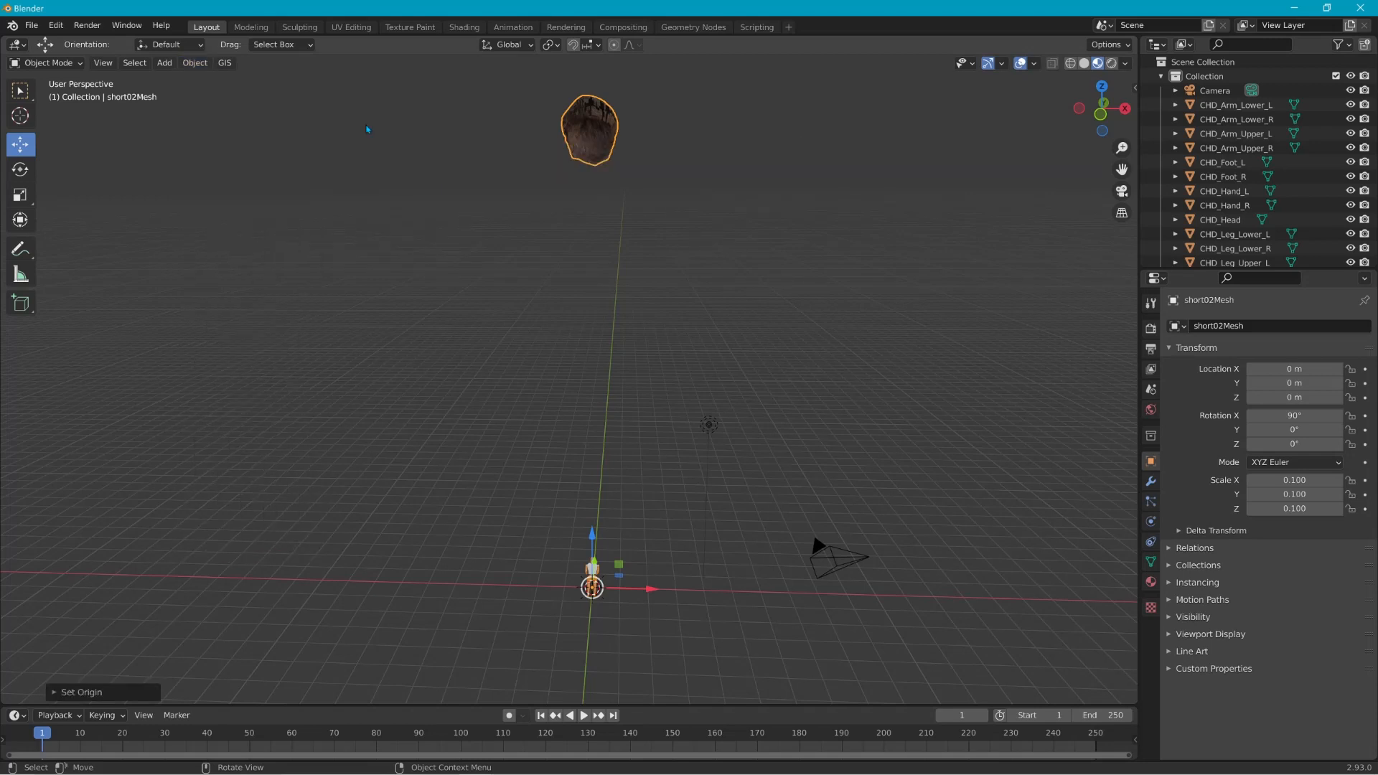
pyautogui.click(195, 63)
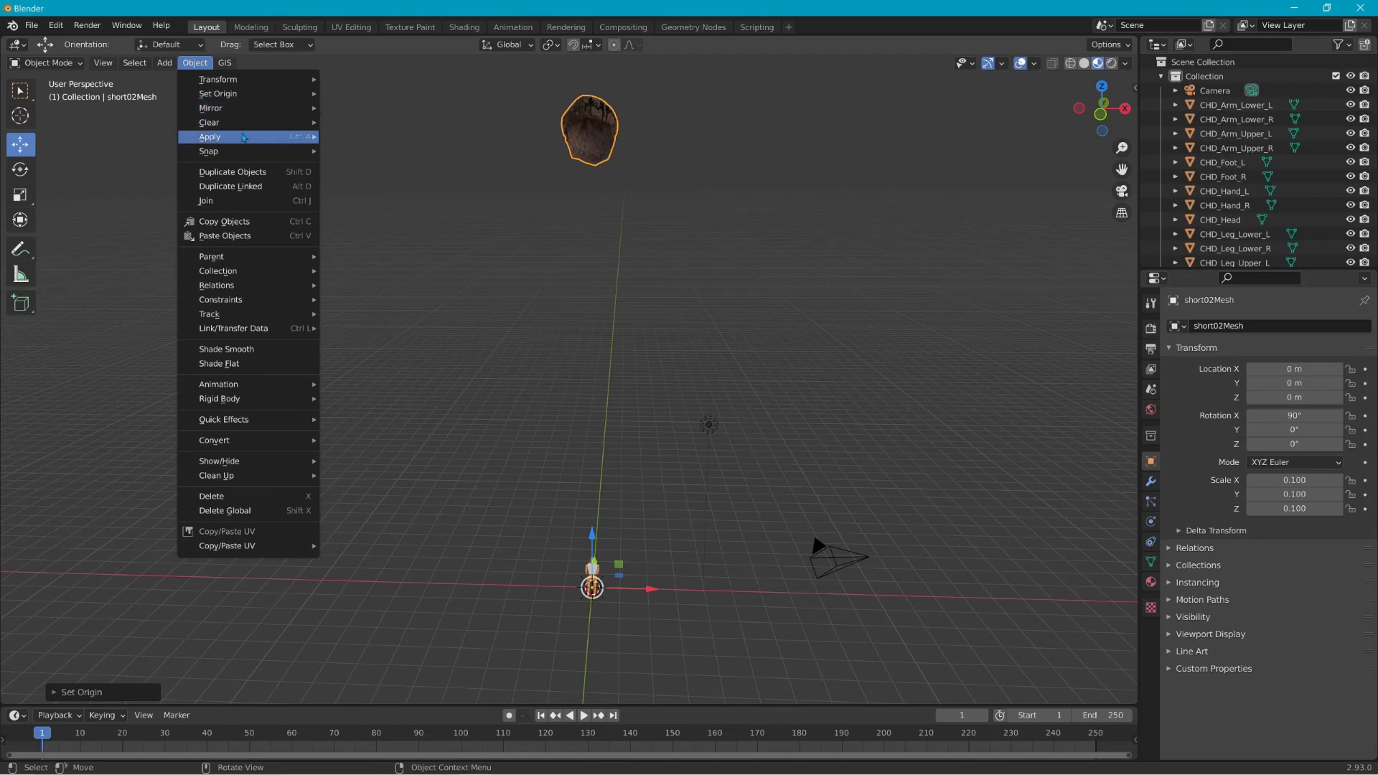
pyautogui.moveTo(257, 114)
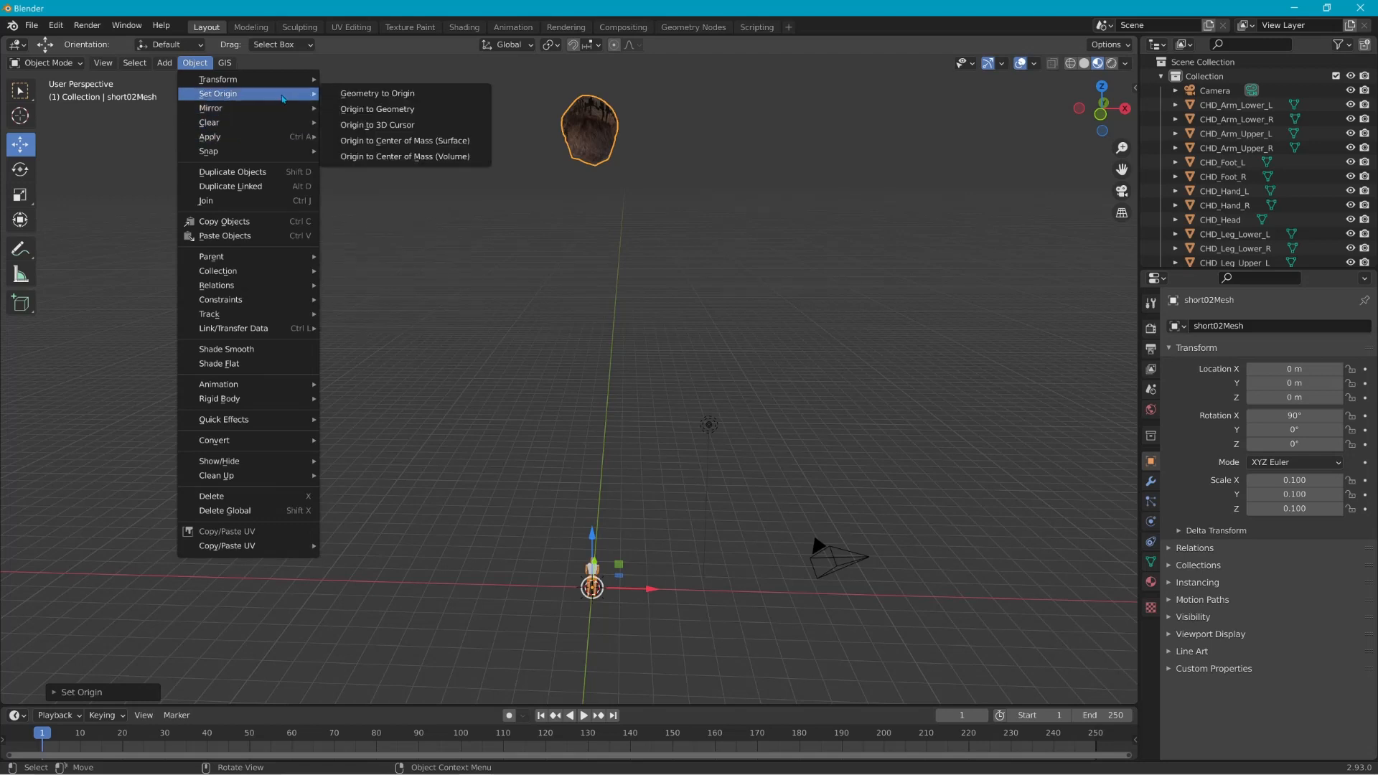
pyautogui.click(371, 100)
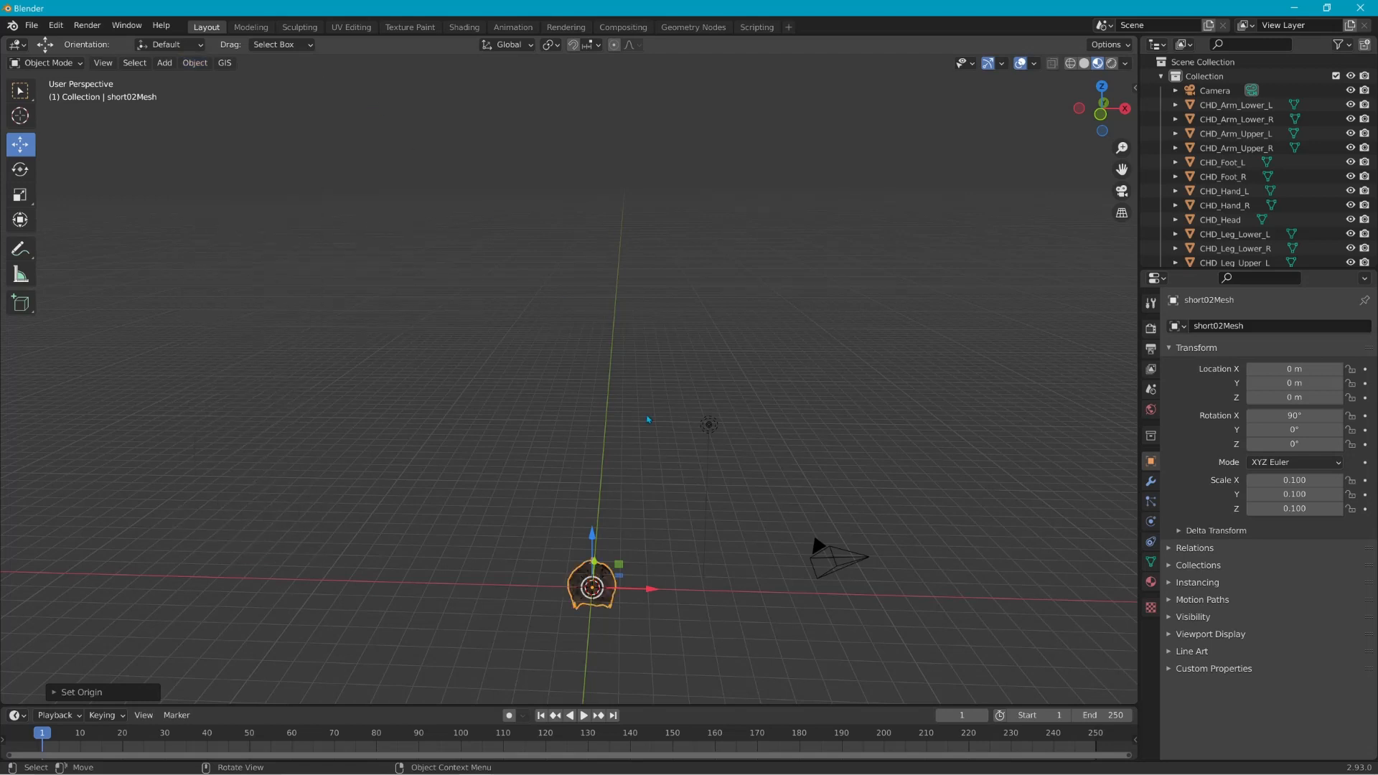
# Step: Raise the hair to the dummy's head at Z about 1.08 m and scale it down uniformly to about 0.013
pyautogui.scroll(6, 696, 551)
pyautogui.keyDown('shift'); pyautogui.moveTo(696, 551); pyautogui.dragTo(678, 86, button='middle'); pyautogui.keyUp('shift')
pyautogui.scroll(3, 702, 452)
pyautogui.scroll(3, 707, 456)
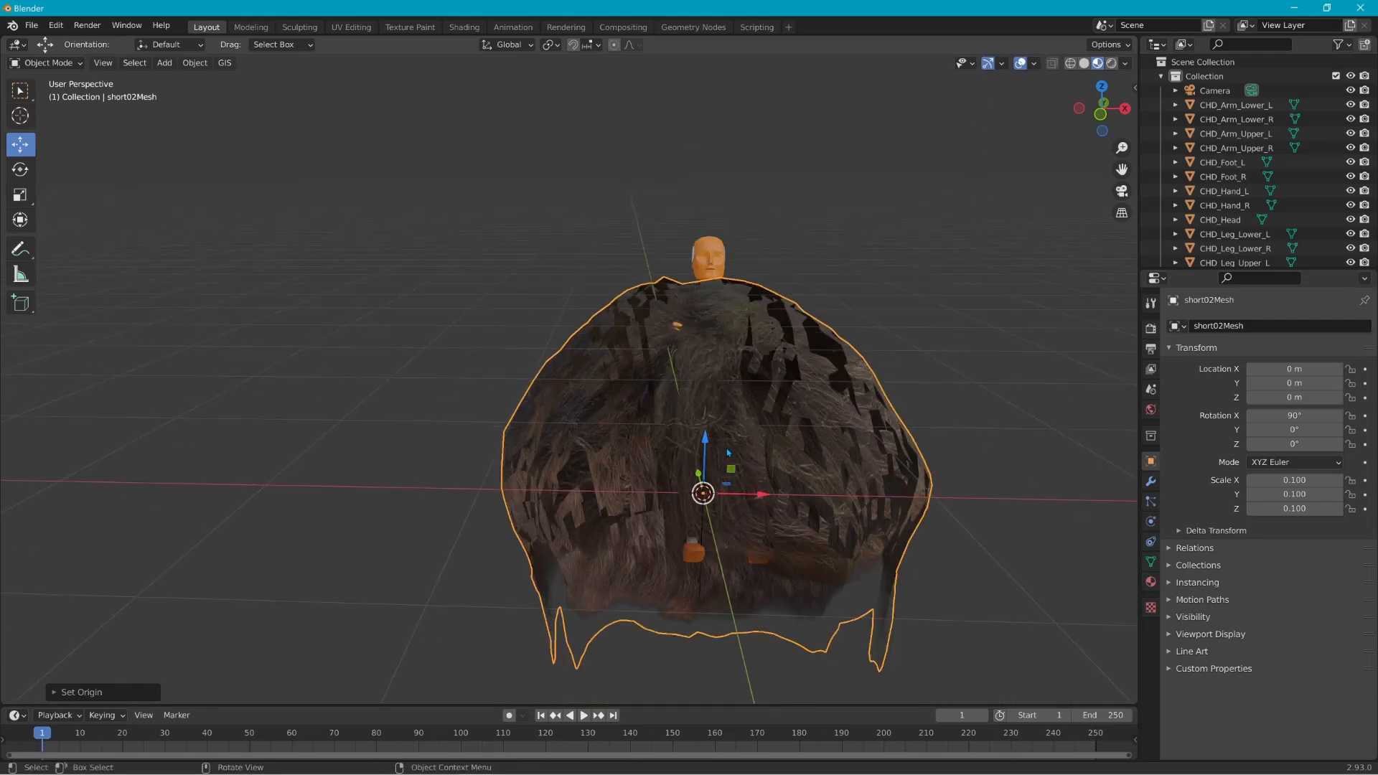
pyautogui.moveTo(707, 443); pyautogui.dragTo(737, 198)
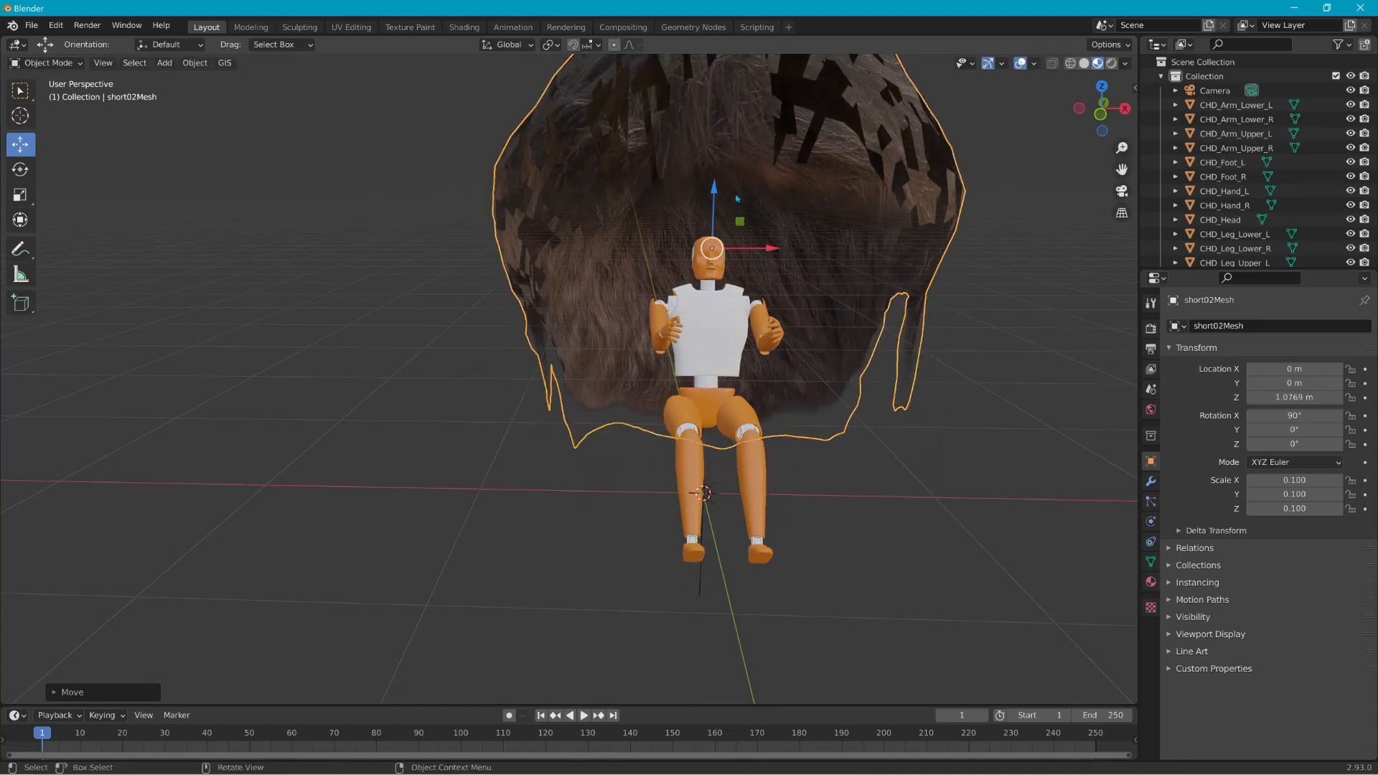
pyautogui.press('s')
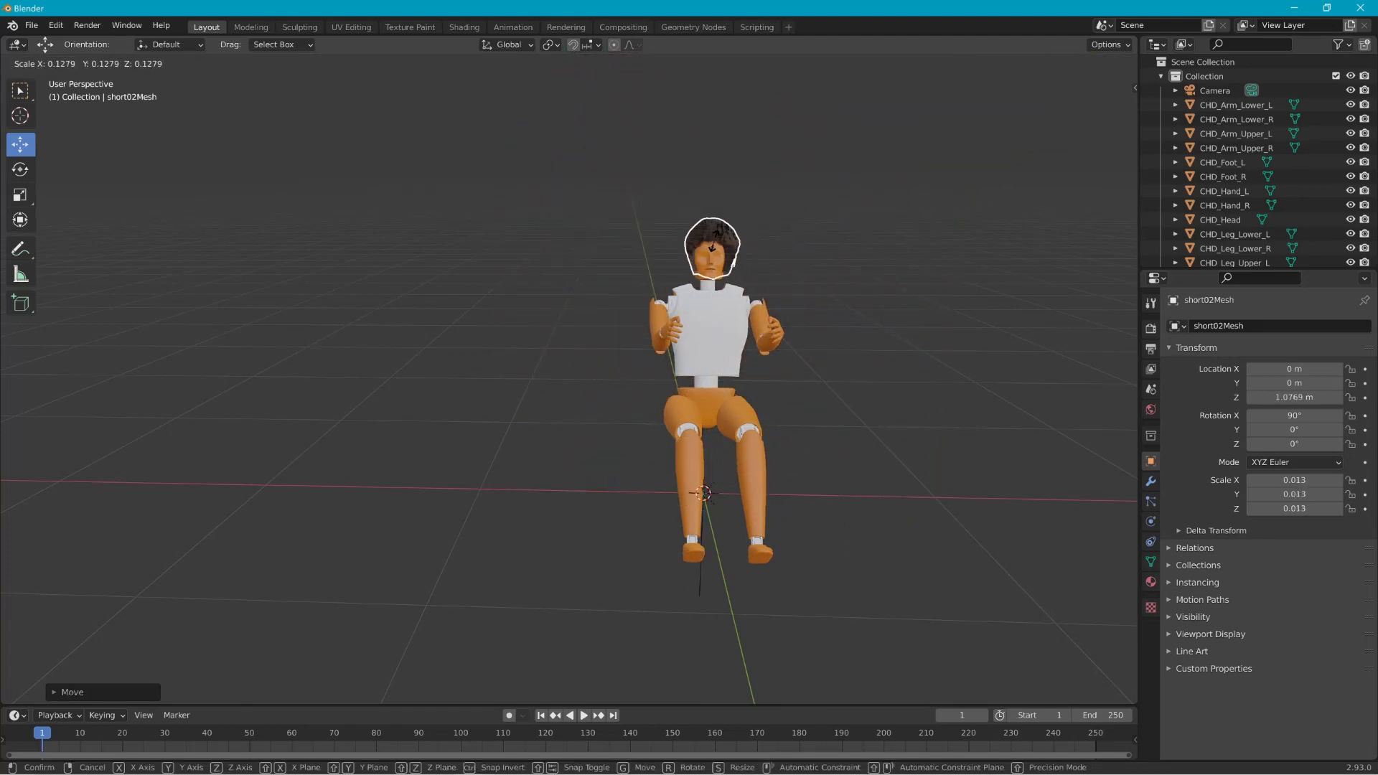
pyautogui.click(712, 247)
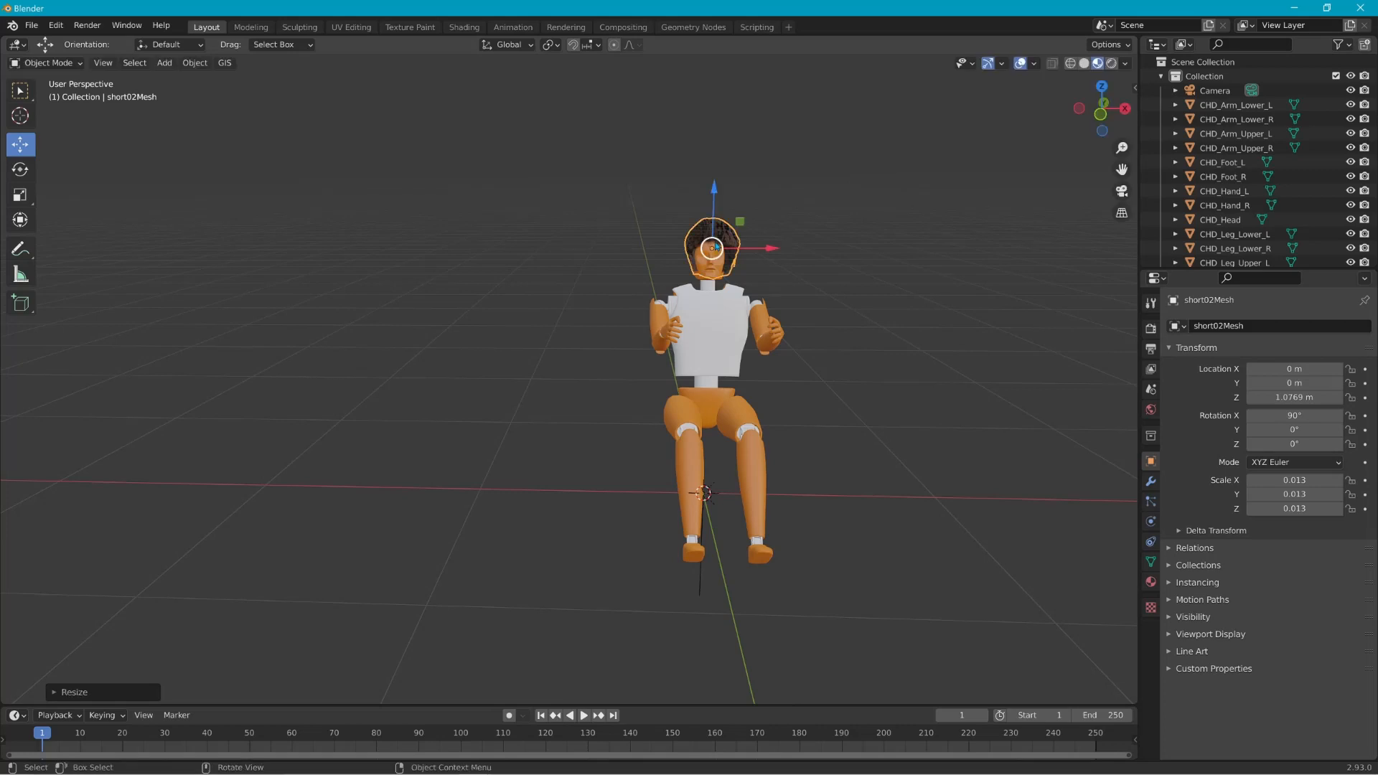
# Step: Move the hair back along the Y axis onto the dummy's head, to about 0.14 m
pyautogui.scroll(4, 778, 256)
pyautogui.moveTo(778, 256); pyautogui.dragTo(679, 292, button='middle')
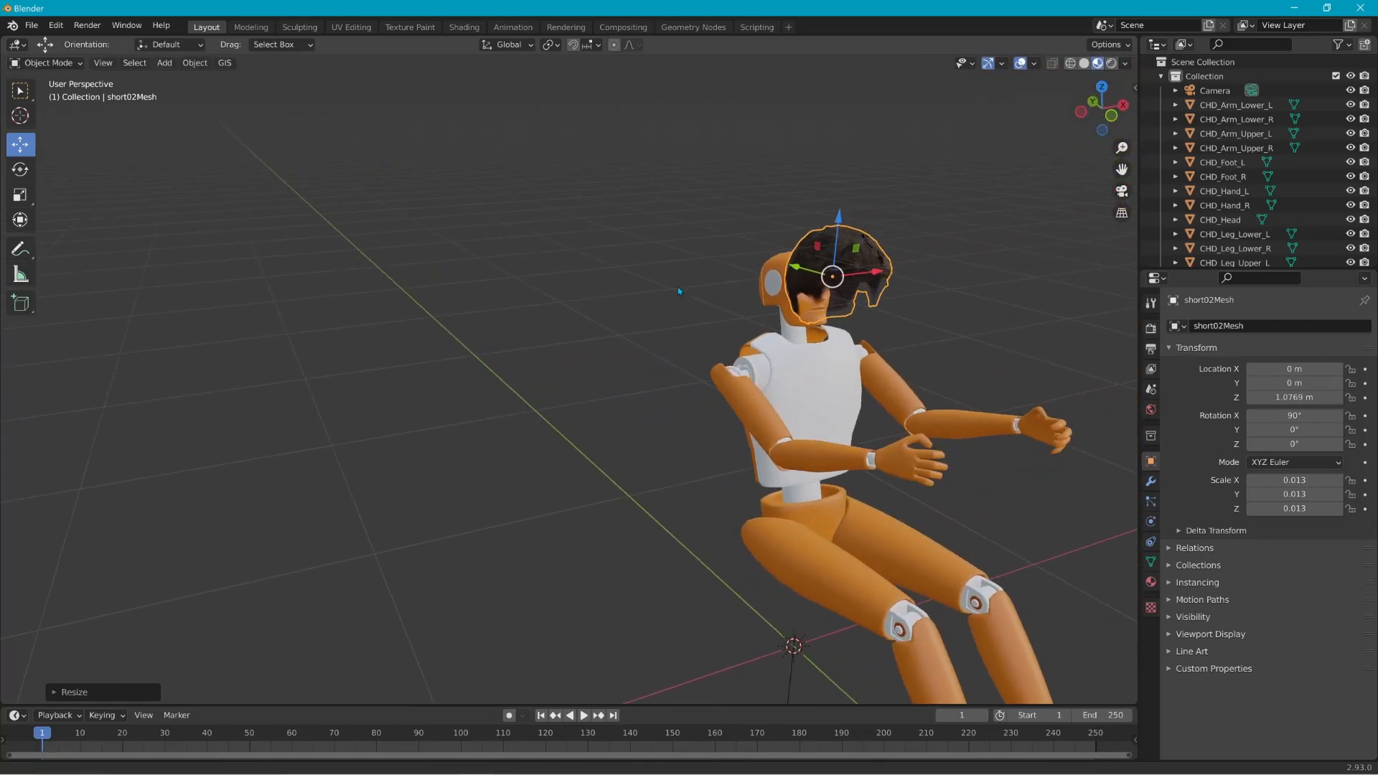
pyautogui.moveTo(801, 273); pyautogui.dragTo(759, 270)
# Step: Lock the viewport's centre to the CHD_Head object
pyautogui.moveTo(897, 295); pyautogui.dragTo(854, 297, button='middle')
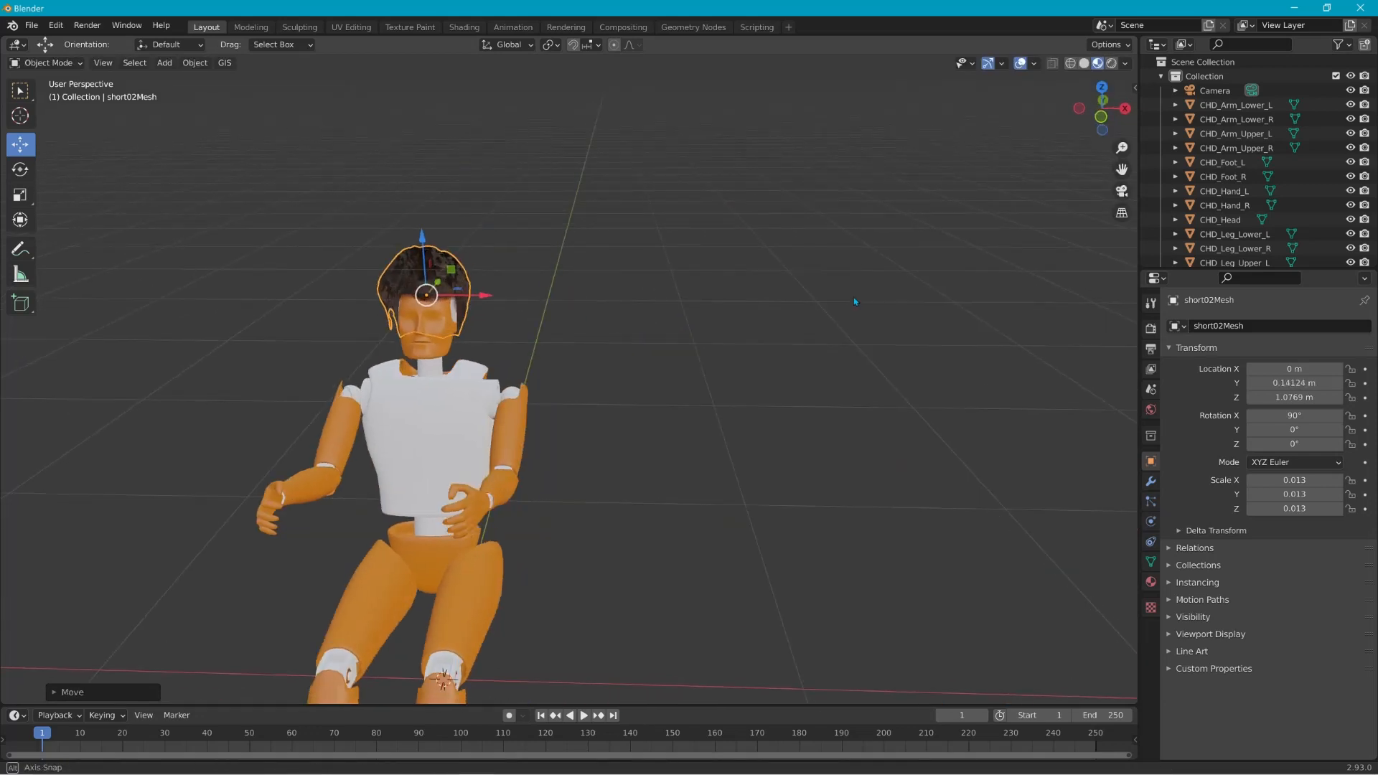
pyautogui.moveTo(653, 314); pyautogui.dragTo(682, 374, button='middle')
pyautogui.scroll(3, 673, 317)
pyautogui.scroll(-2, 674, 313)
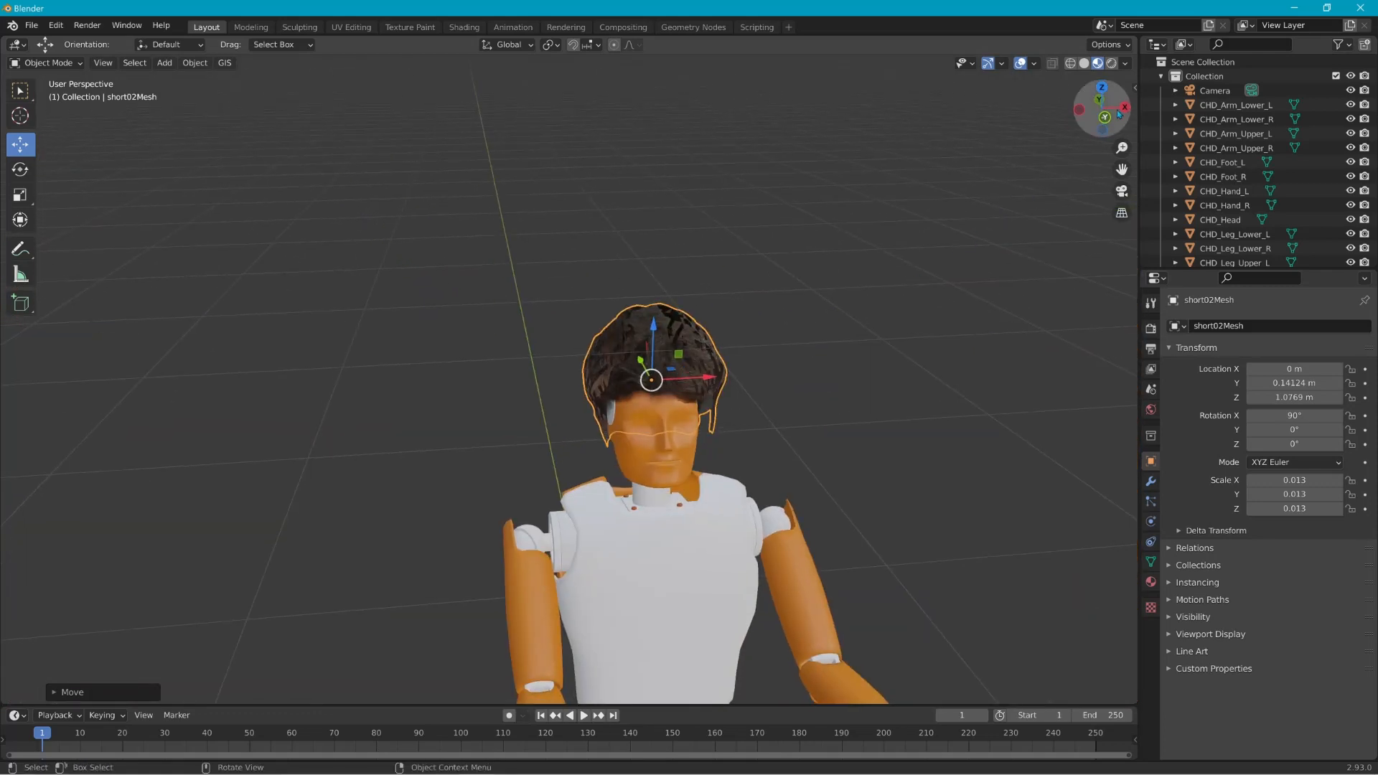
pyautogui.click(1135, 87)
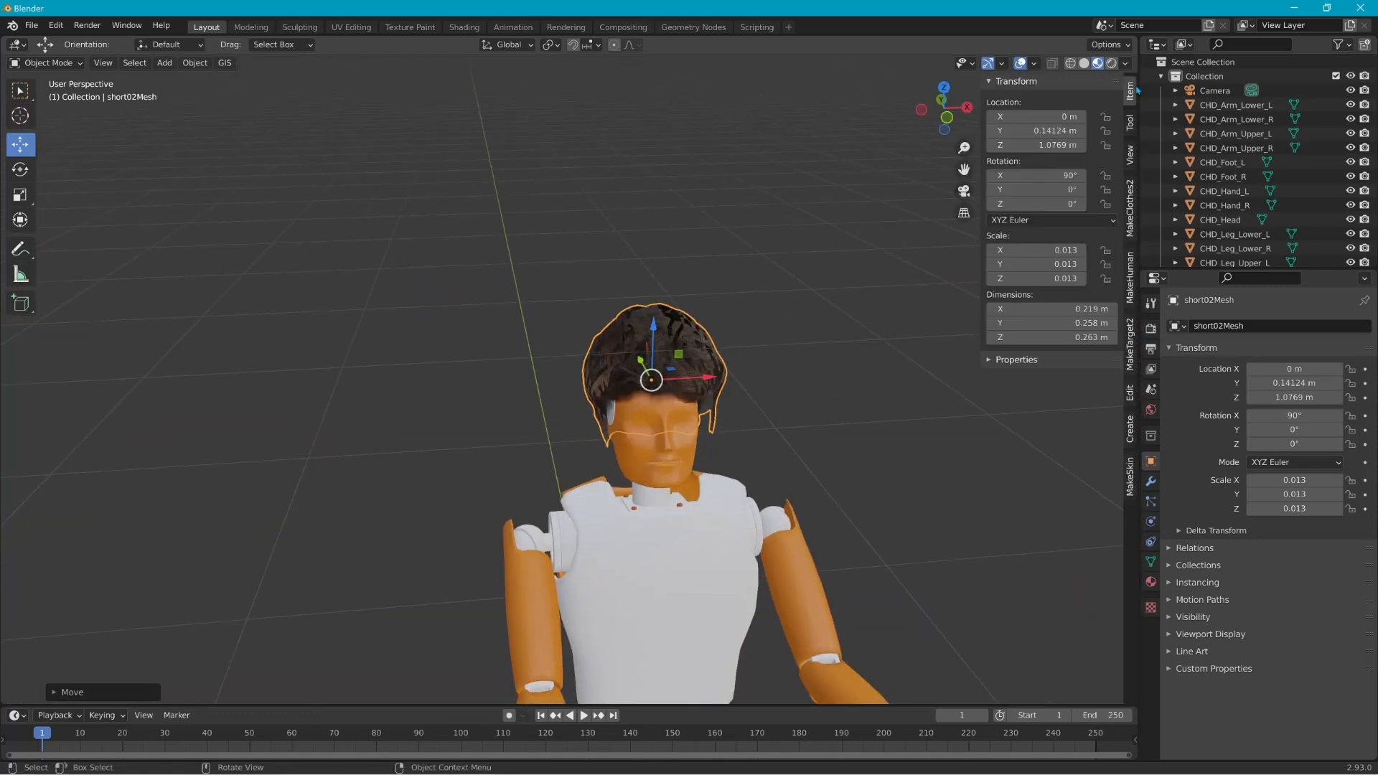
pyautogui.click(1130, 154)
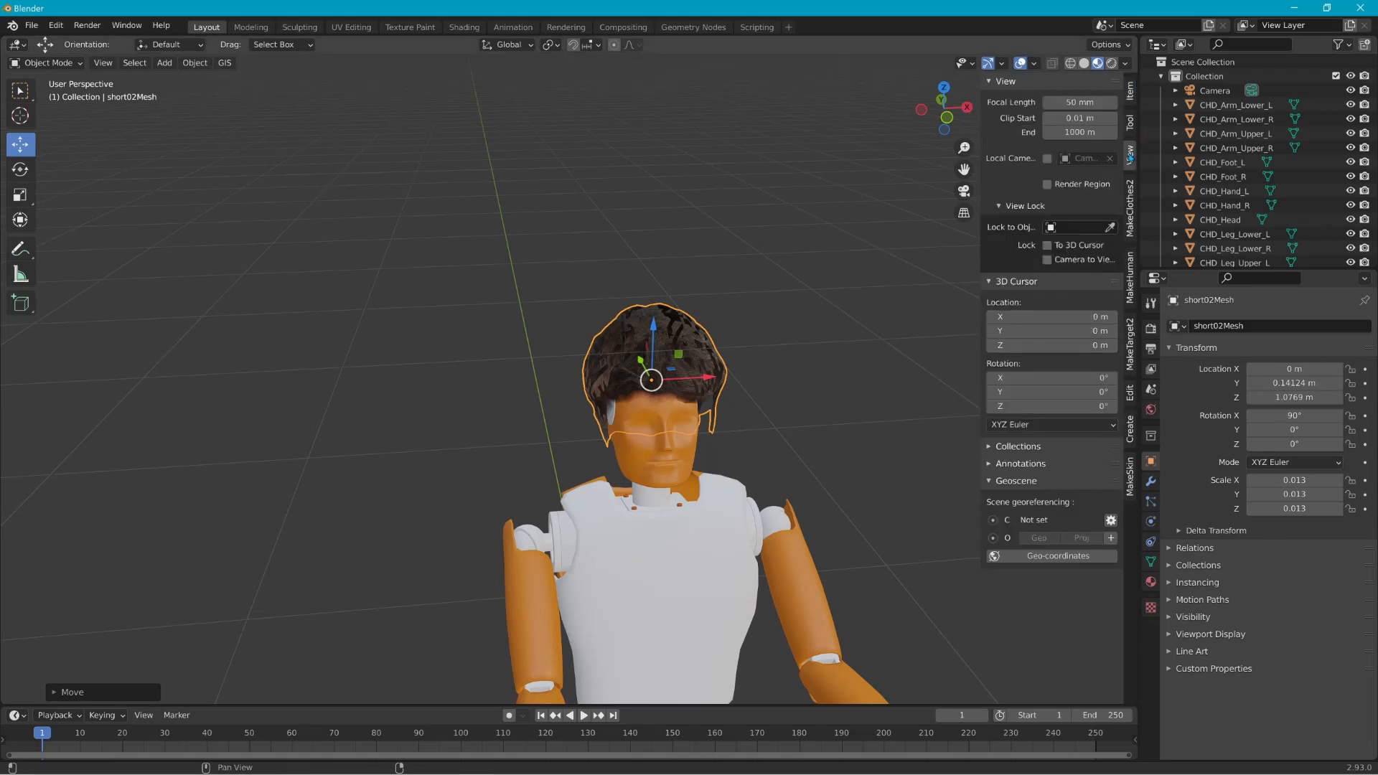
pyautogui.click(1110, 227)
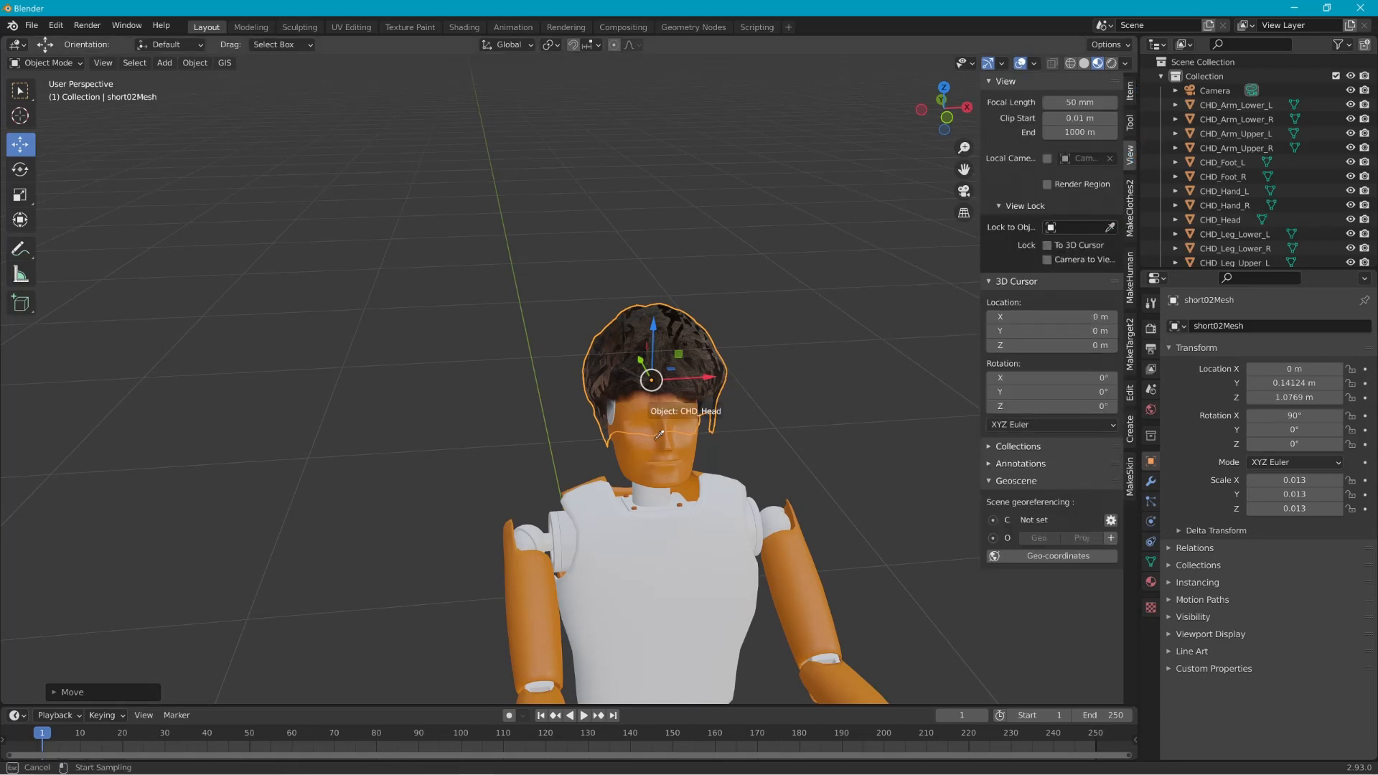
pyautogui.click(657, 391)
pyautogui.keyDown('shift'); pyautogui.moveTo(649, 192); pyautogui.dragTo(676, 397, button='middle'); pyautogui.keyUp('shift')
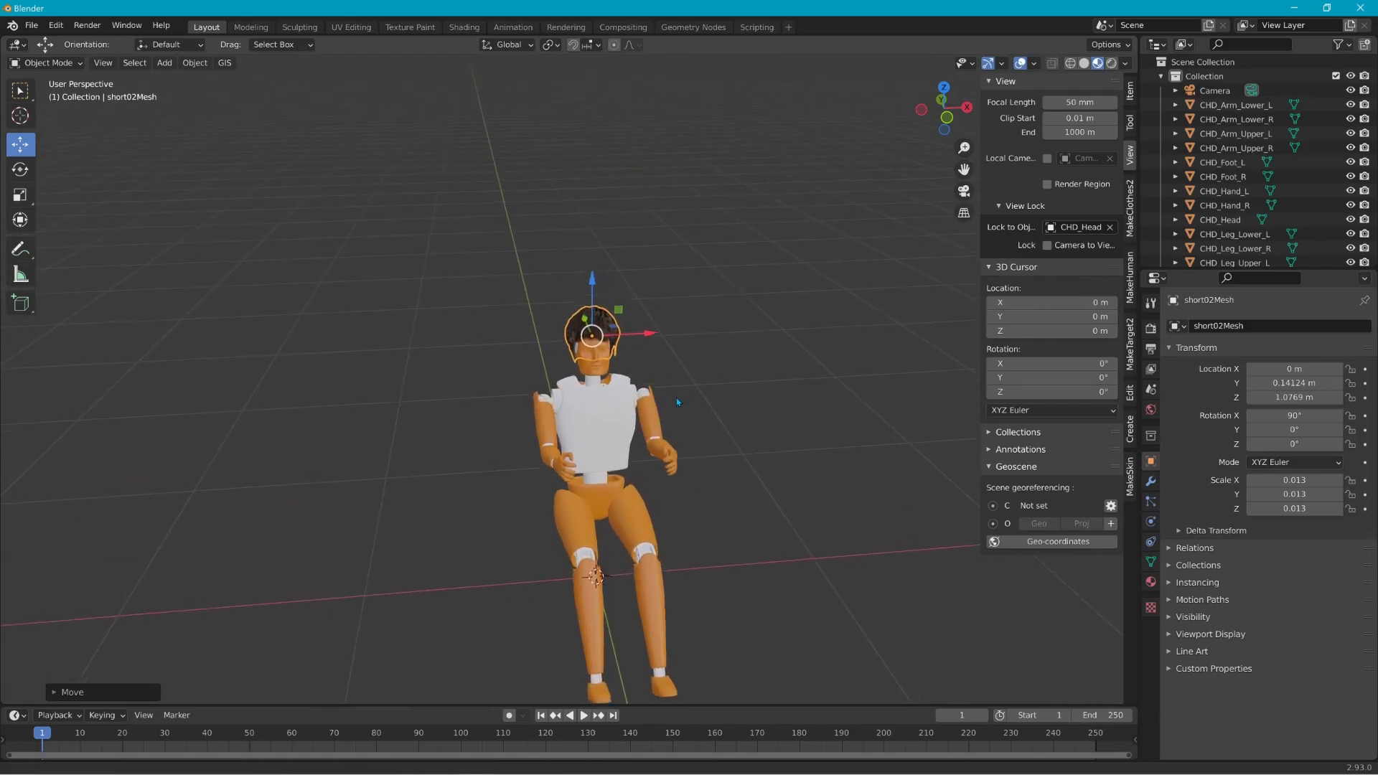
# Step: Shift the hair farther back along the Y axis to about 0.17 m, judging the fit from the dummy's side
pyautogui.scroll(3, 635, 332)
pyautogui.moveTo(623, 303); pyautogui.dragTo(446, 311, button='middle')
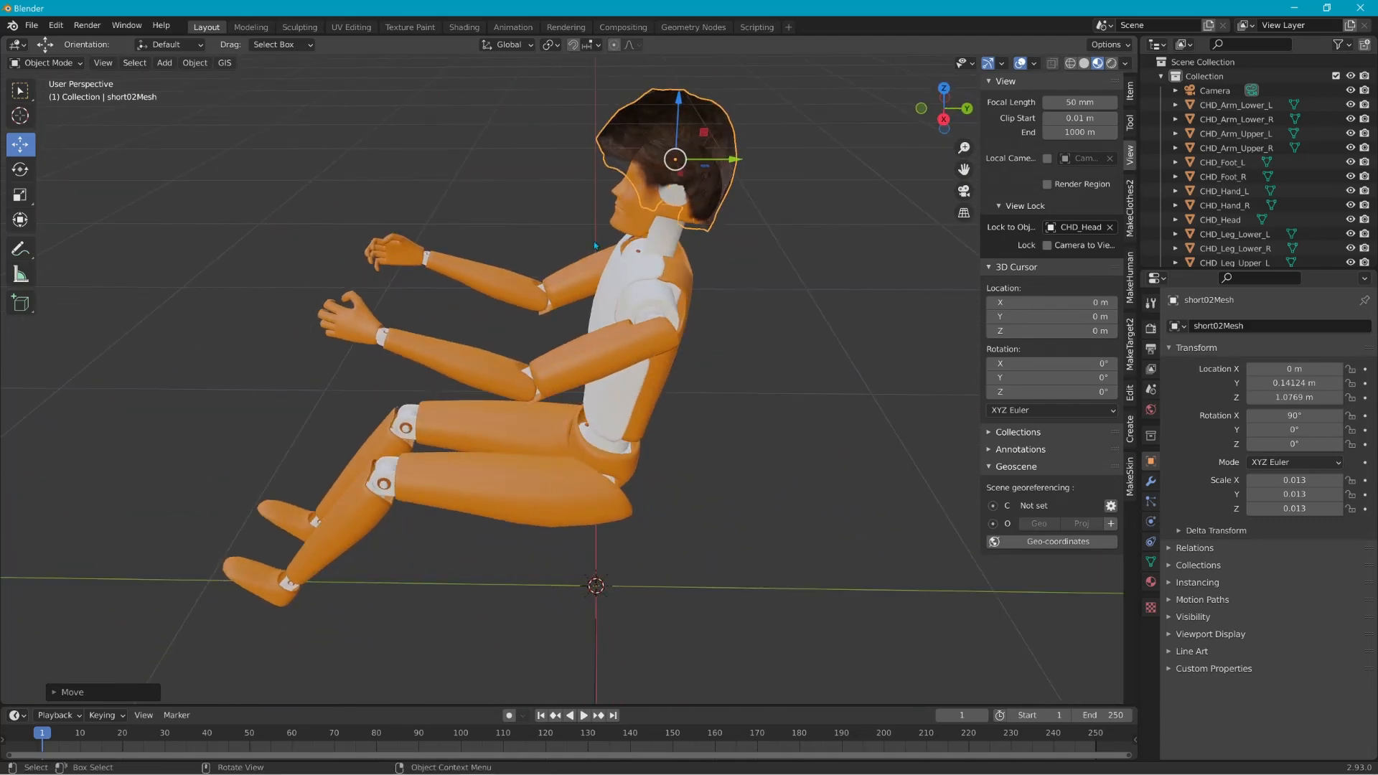
pyautogui.moveTo(740, 163); pyautogui.dragTo(755, 163)
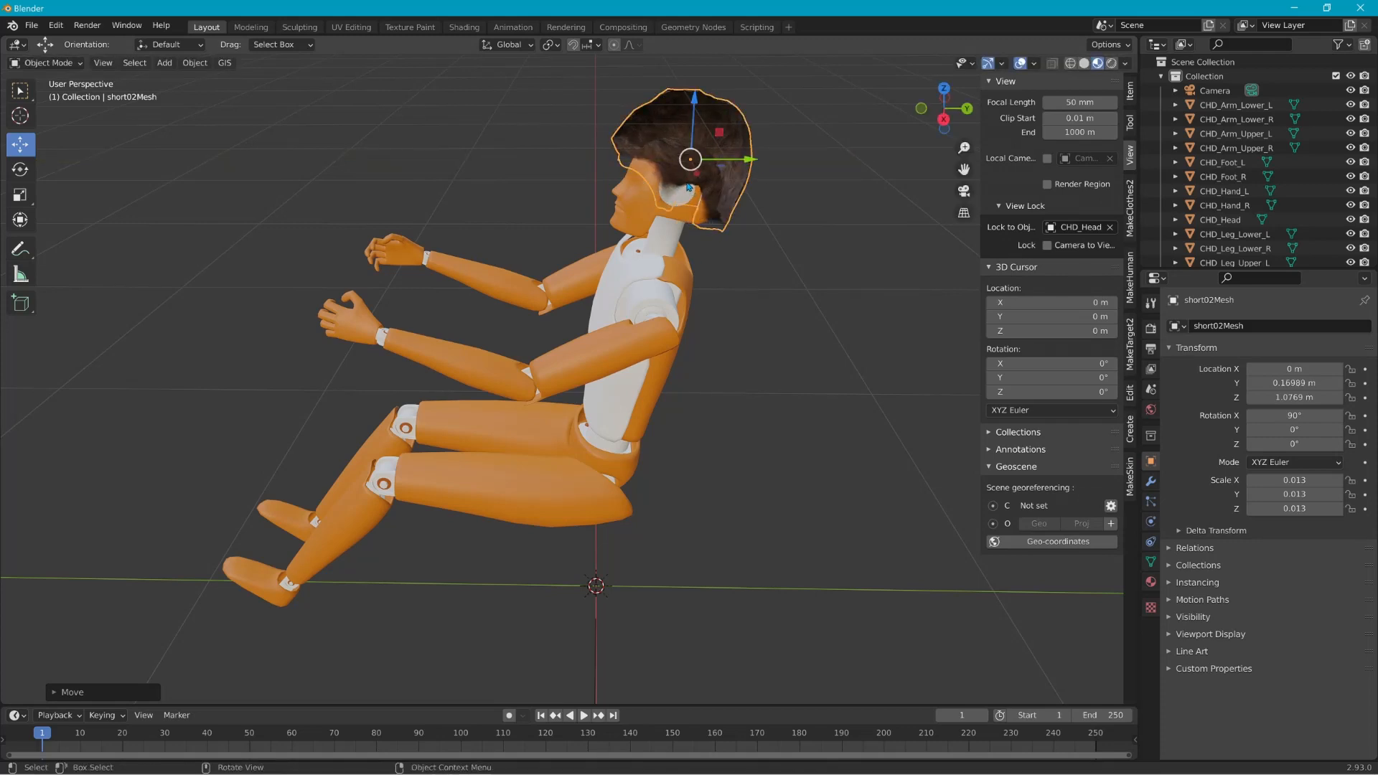
# Step: Switch to Meshroom and fit the whole reconstruction in the 3D viewer
pyautogui.hotkey('alt', 'Tab')
pyautogui.hotkey('alt', 'Tab')
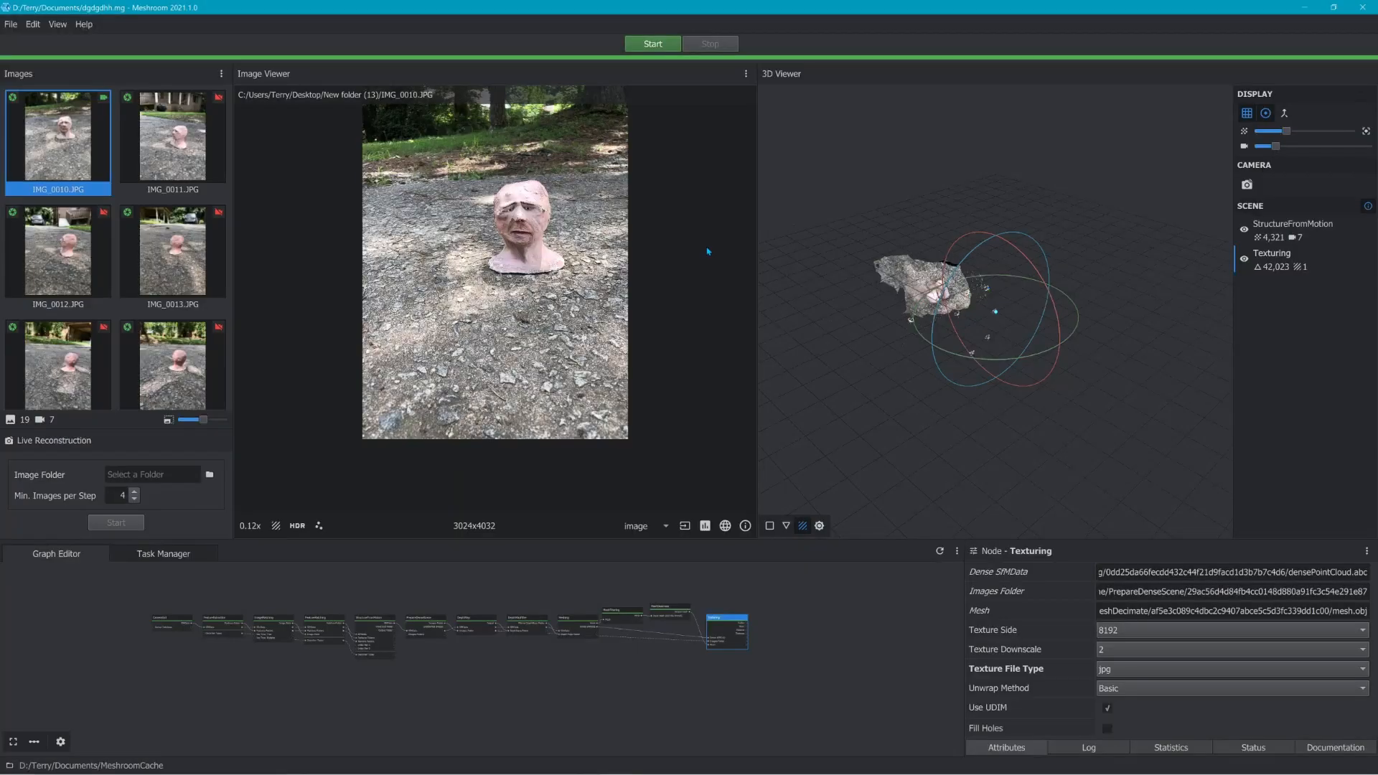
pyautogui.scroll(10, 960, 309)
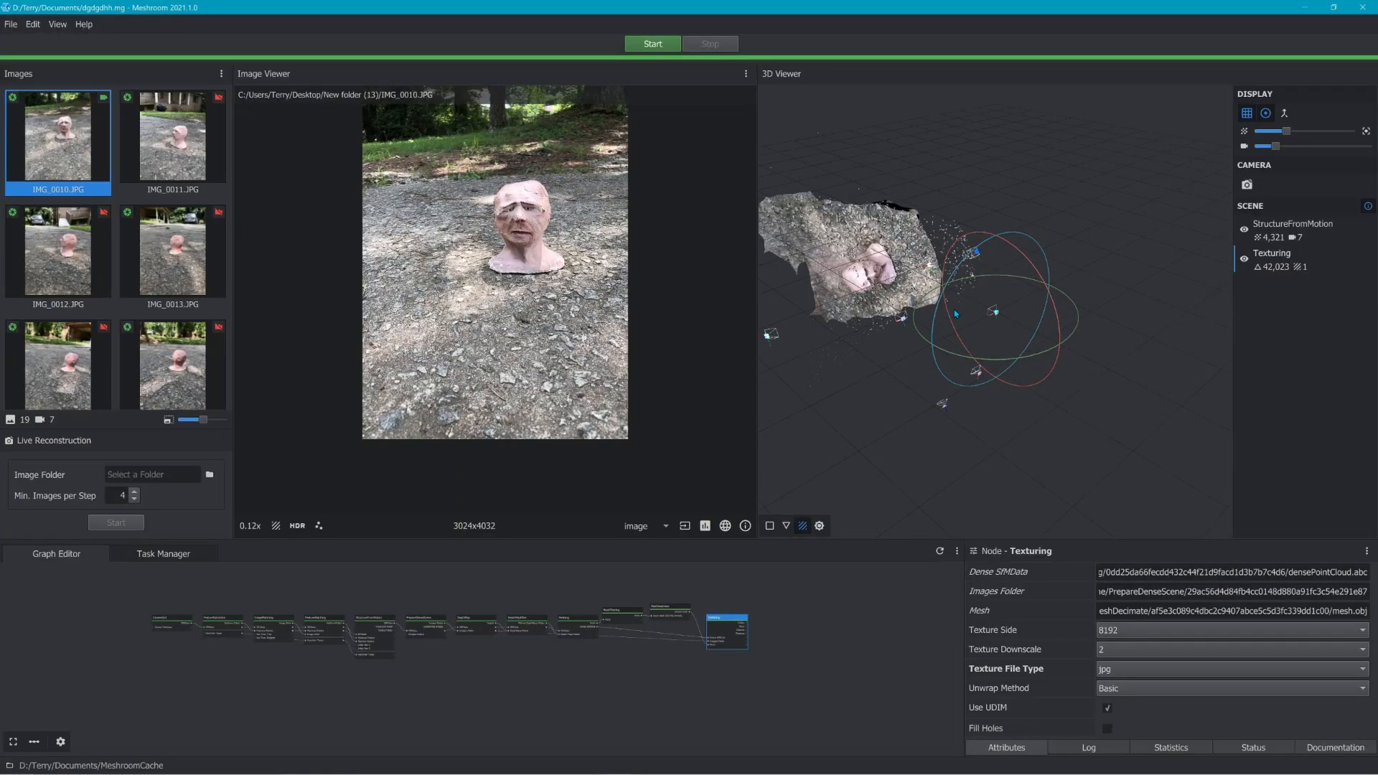
pyautogui.scroll(-5, 933, 318)
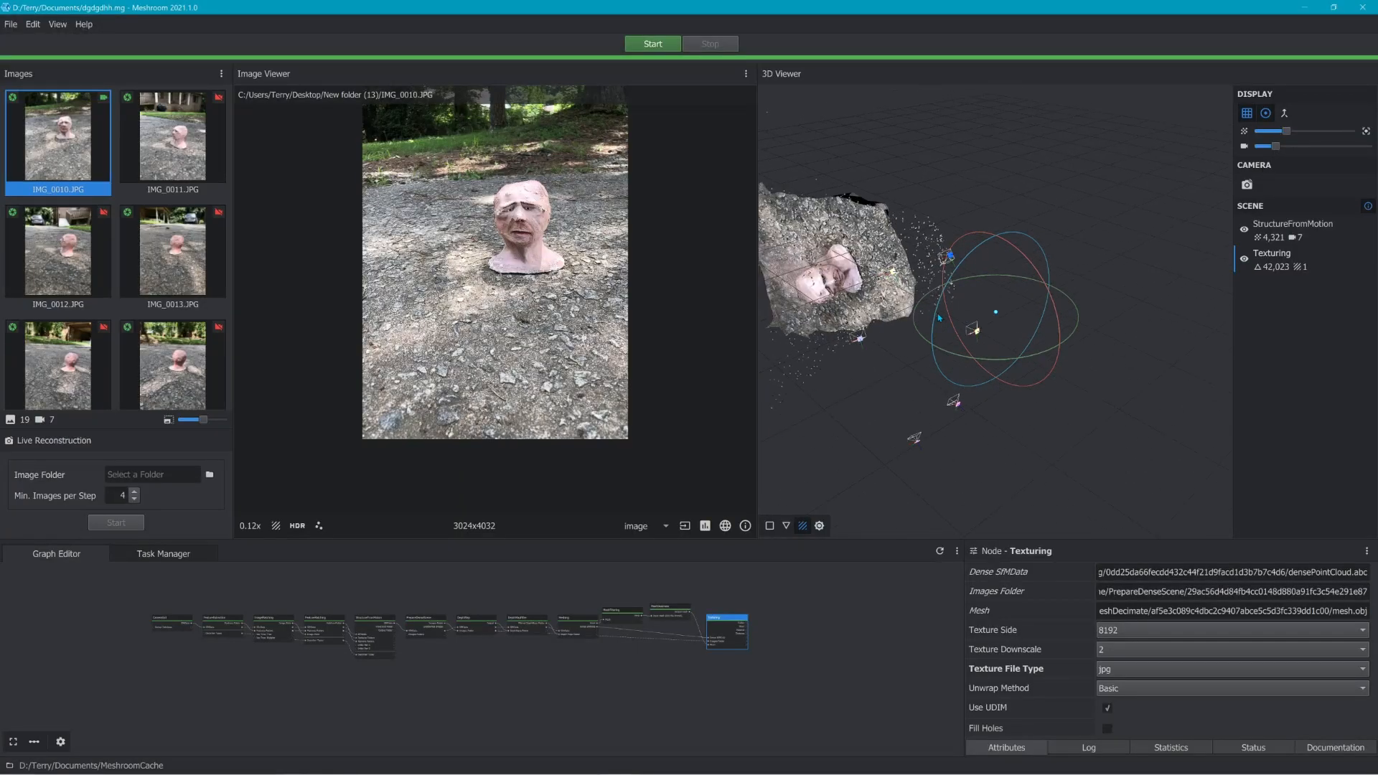
pyautogui.moveTo(982, 341)
pyautogui.mouseDown(button='middle')
pyautogui.moveTo(907, 335)
pyautogui.moveTo(981, 320)
pyautogui.mouseUp(button='middle')
pyautogui.rightClick(981, 319)
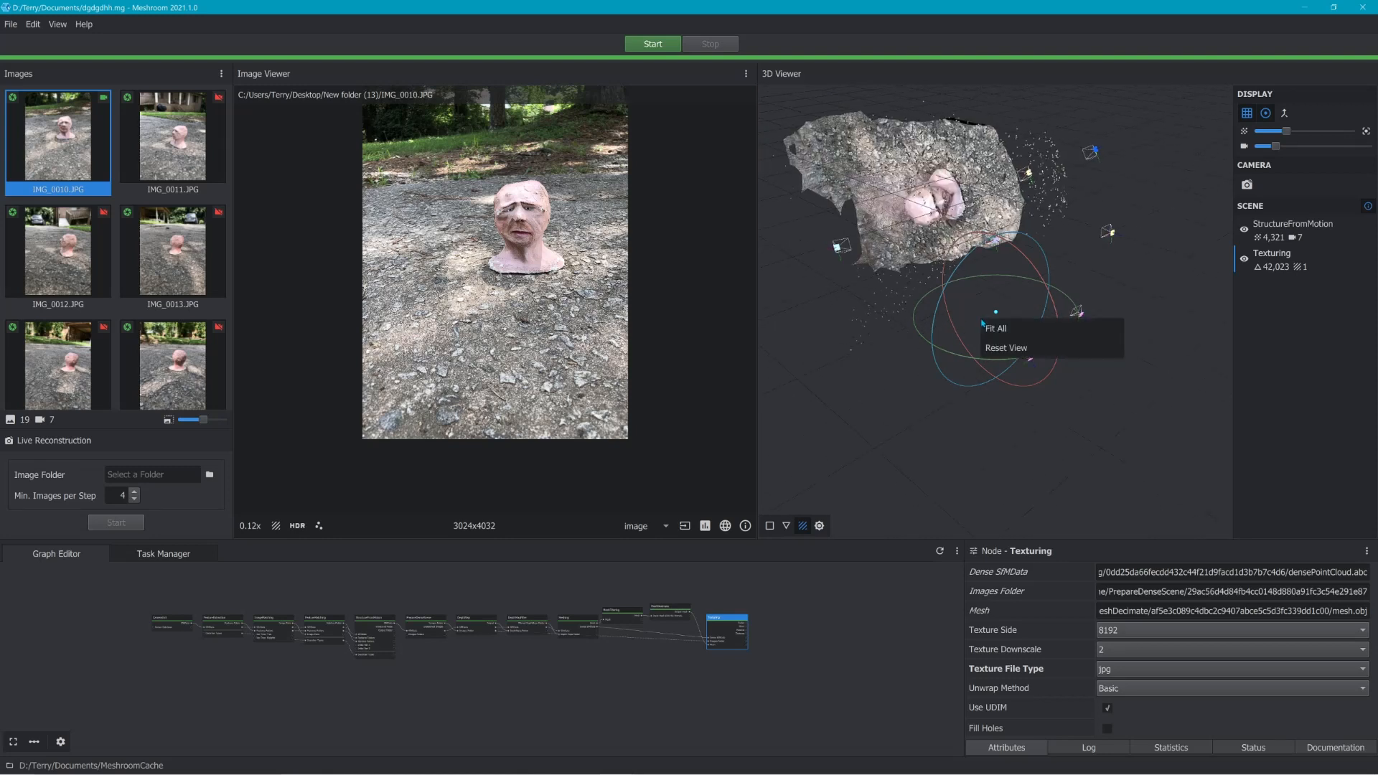
pyautogui.click(1001, 331)
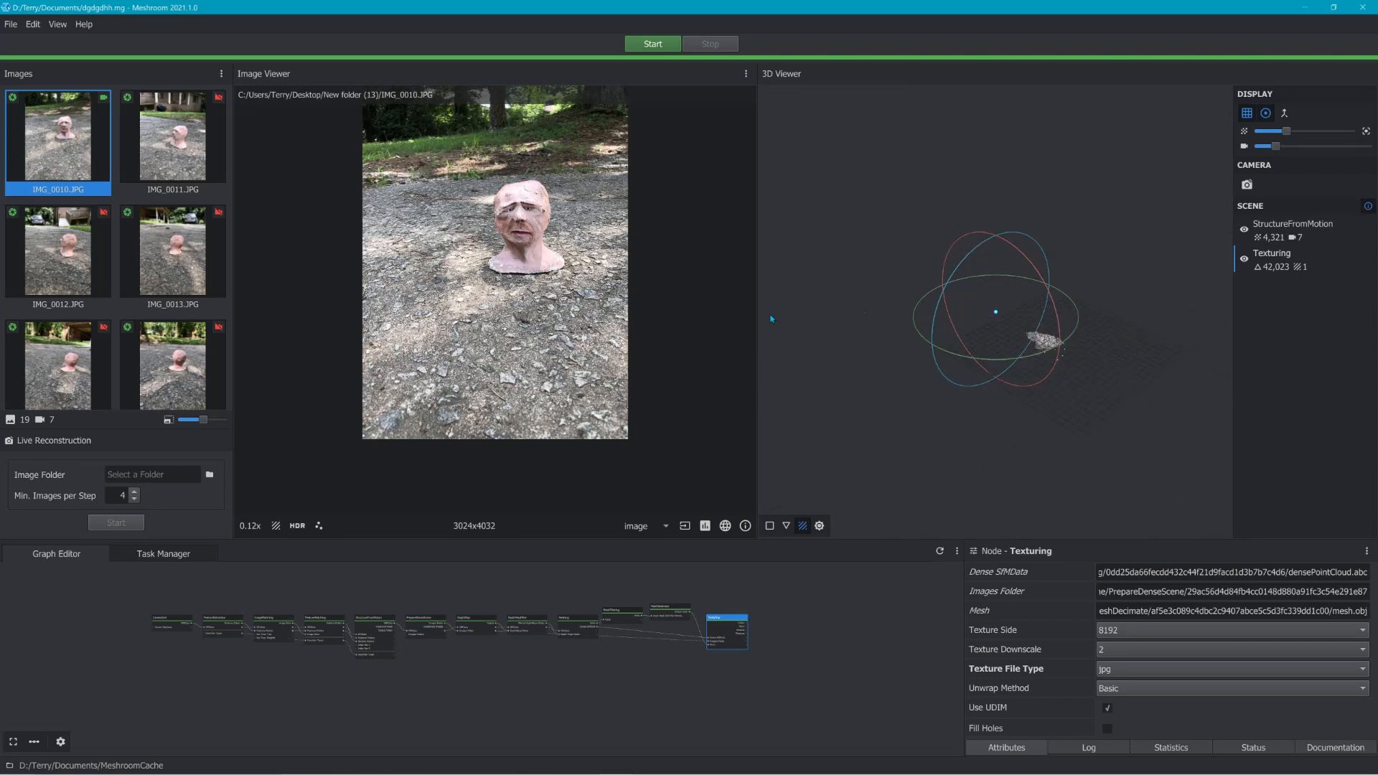
# Step: Enlarge the 3D viewer by narrowing the image viewer and shrinking the graph editor, bringing the reconstructed head closer
pyautogui.moveTo(762, 322); pyautogui.dragTo(385, 321)
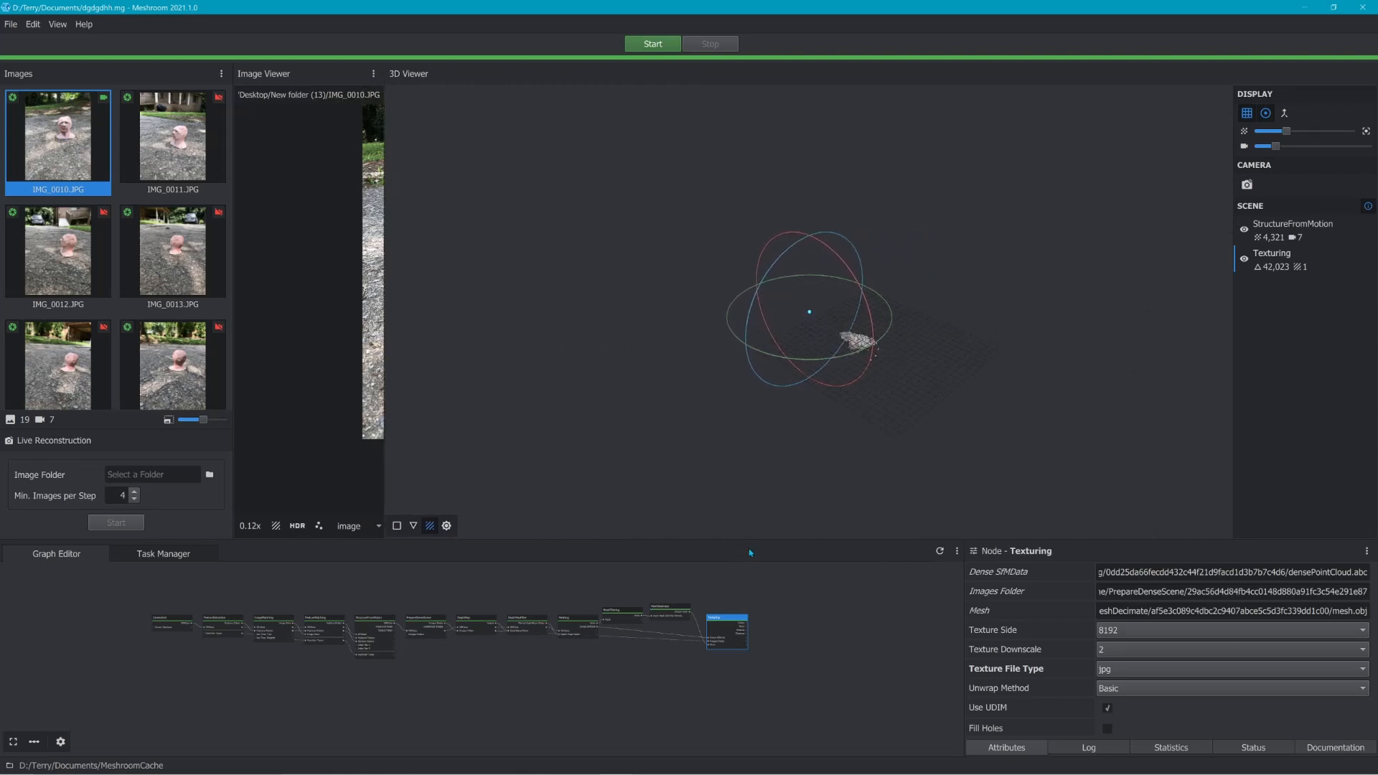
pyautogui.moveTo(756, 543); pyautogui.dragTo(756, 698)
pyautogui.scroll(5, 893, 400)
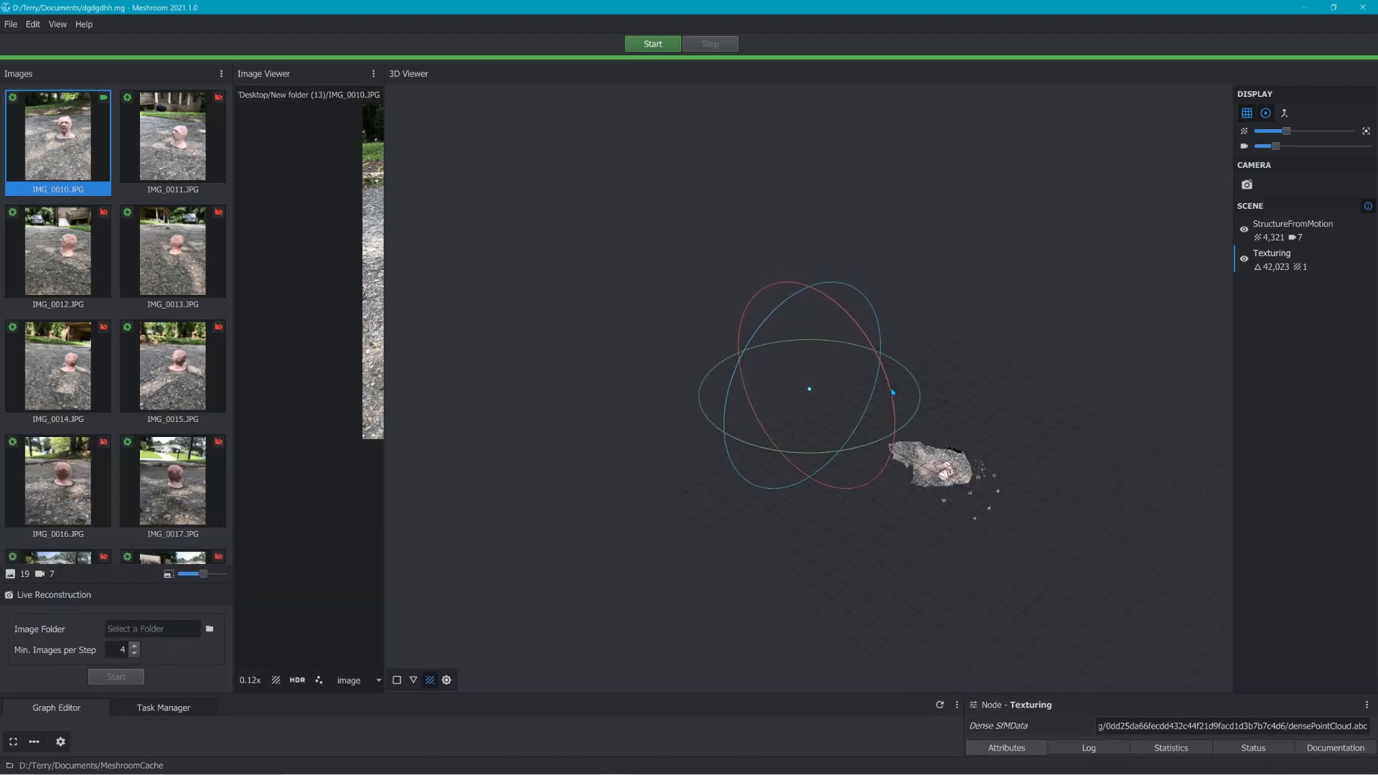
pyautogui.moveTo(905, 417); pyautogui.dragTo(767, 405)
pyautogui.scroll(3, 767, 405)
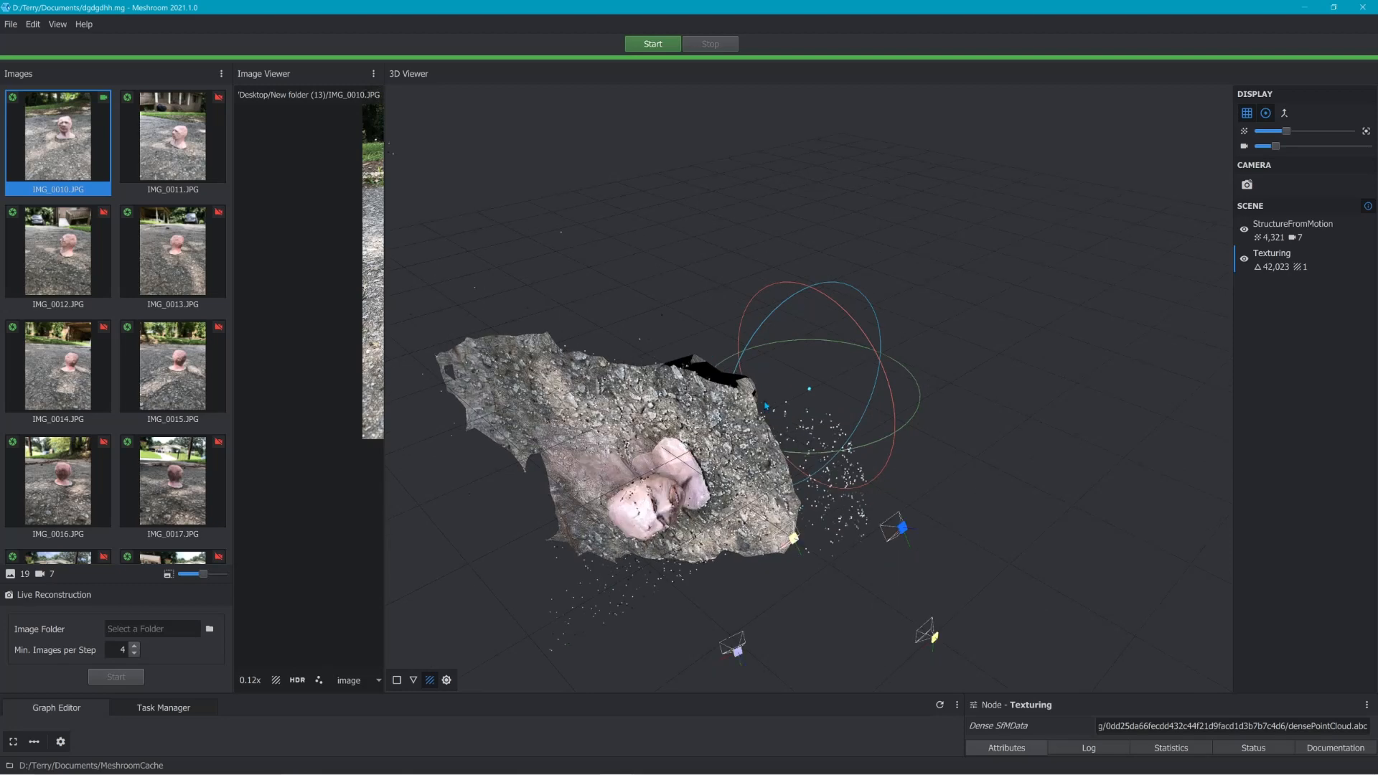
# Step: Hide the grid and trackball in the 3D viewer and inspect the reconstructed head from the side and back
pyautogui.click(1247, 113)
pyautogui.click(1266, 112)
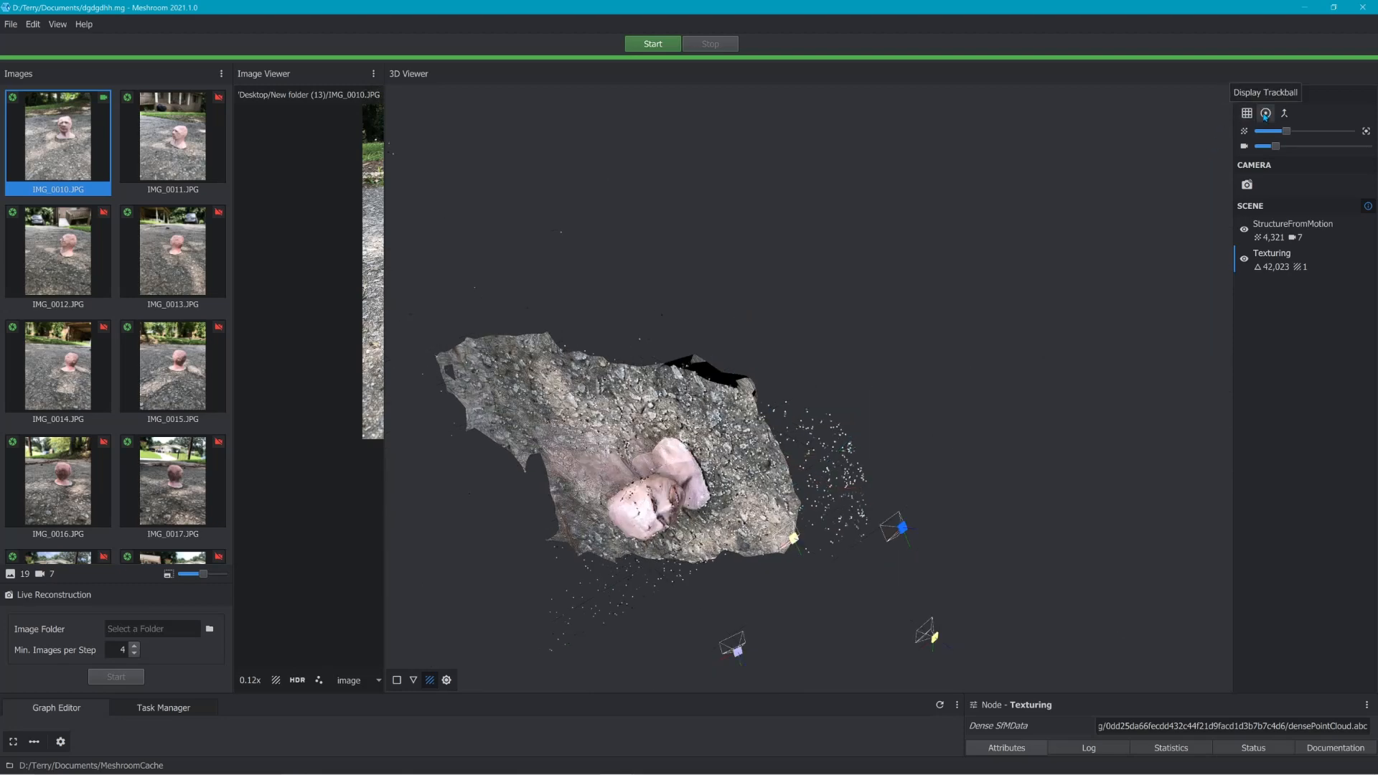
pyautogui.moveTo(521, 412); pyautogui.dragTo(676, 188)
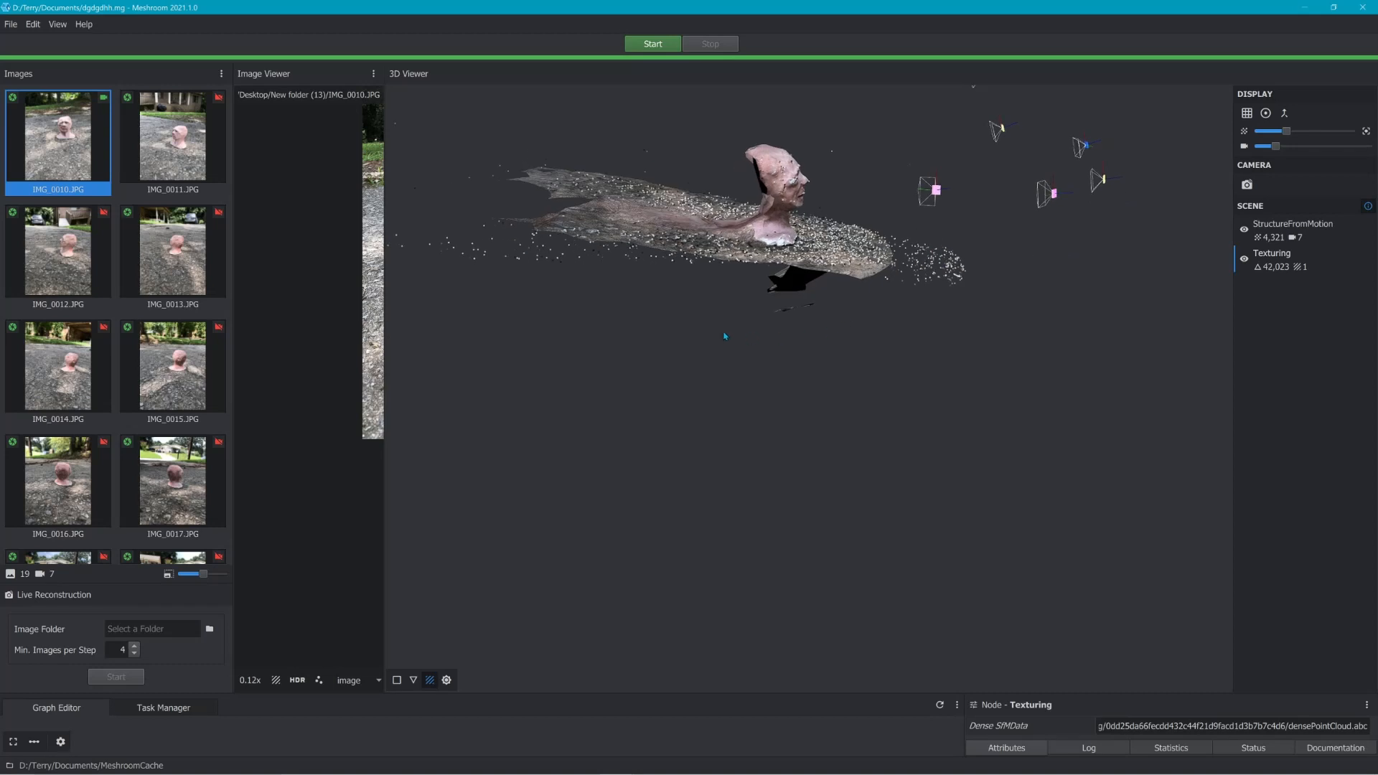
pyautogui.moveTo(725, 336)
pyautogui.mouseDown()
pyautogui.moveTo(756, 338)
pyautogui.moveTo(747, 344)
pyautogui.mouseUp()
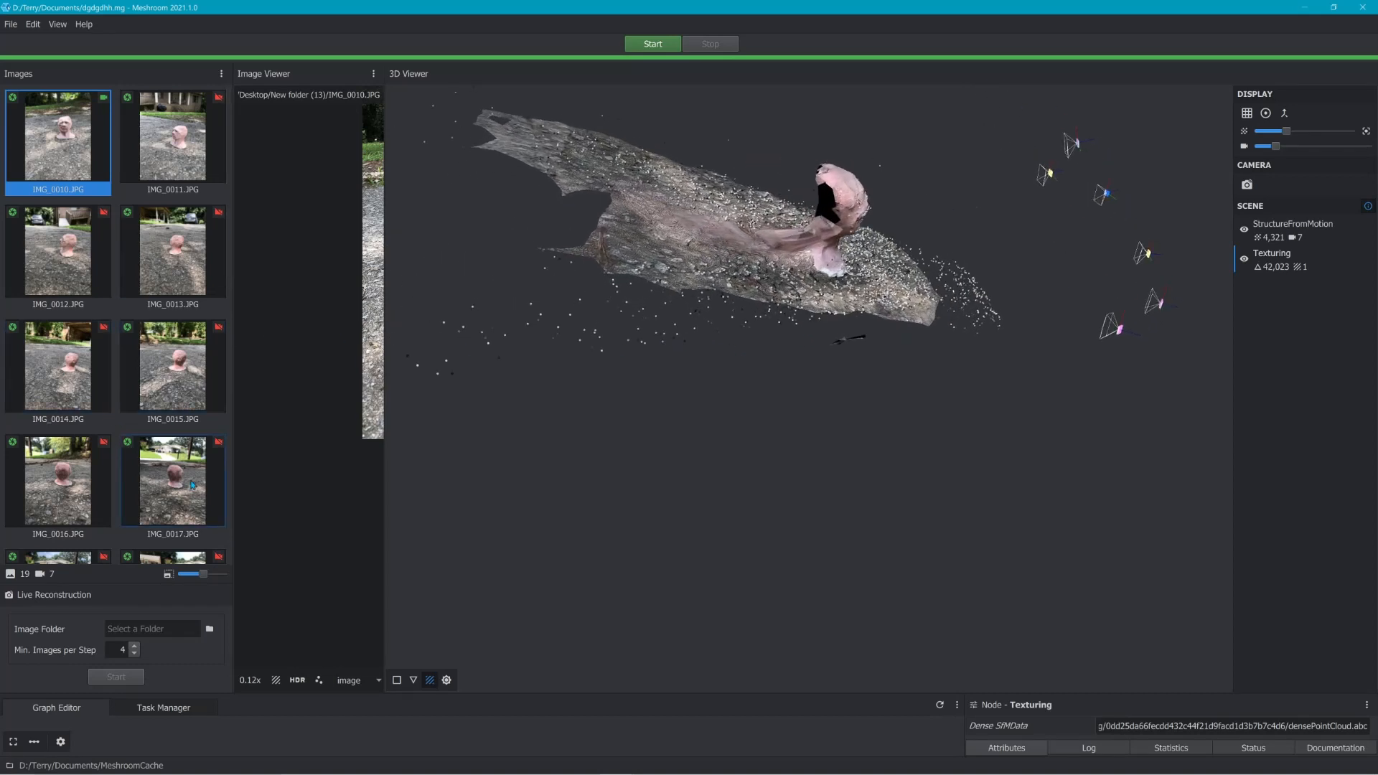
# Step: Examine the reconstructed head in the 3D viewer from the side and front, close up and with its surrounding ground
pyautogui.moveTo(718, 273); pyautogui.dragTo(672, 260)
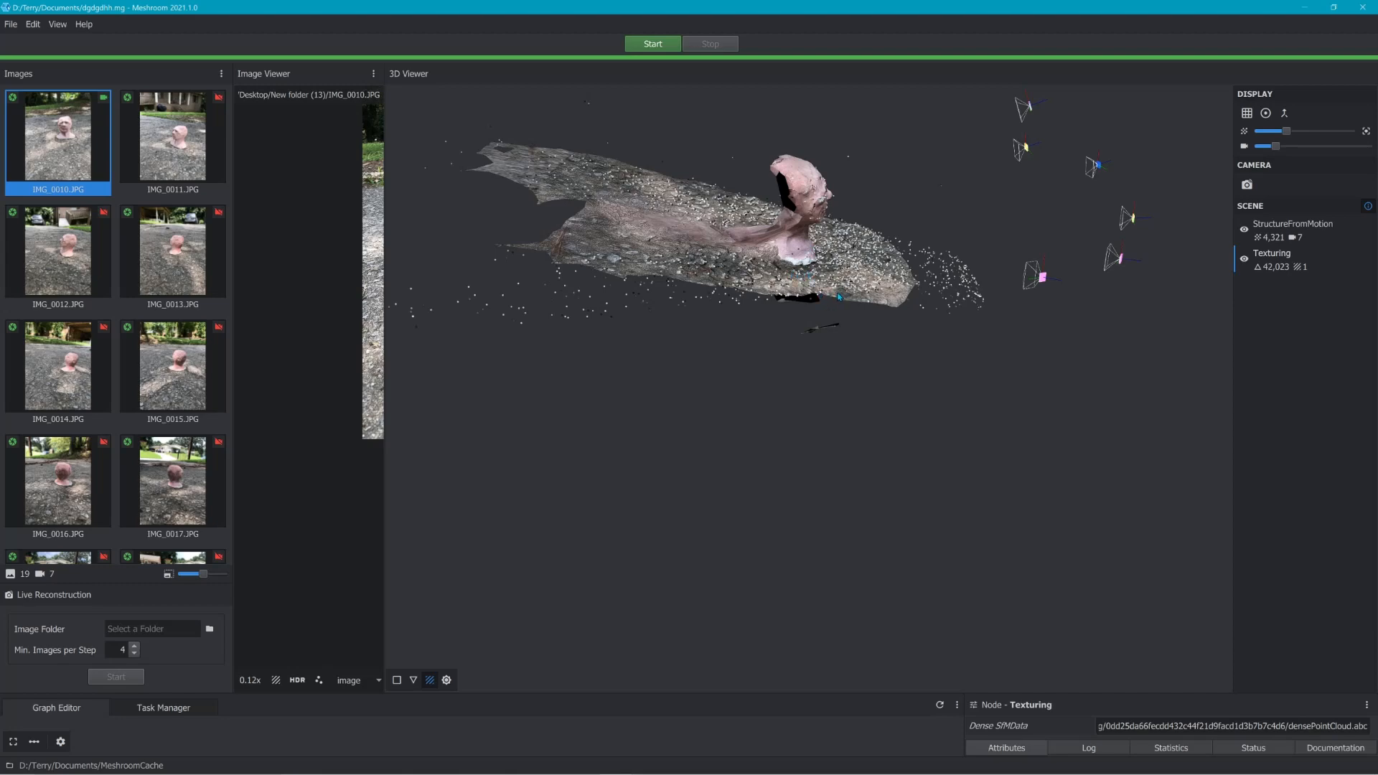
pyautogui.moveTo(860, 275)
pyautogui.mouseDown(button='middle')
pyautogui.moveTo(849, 308)
pyautogui.moveTo(853, 287)
pyautogui.mouseUp(button='middle')
pyautogui.moveTo(784, 428); pyautogui.dragTo(719, 286)
pyautogui.moveTo(585, 308); pyautogui.dragTo(631, 334)
pyautogui.scroll(5, 724, 350)
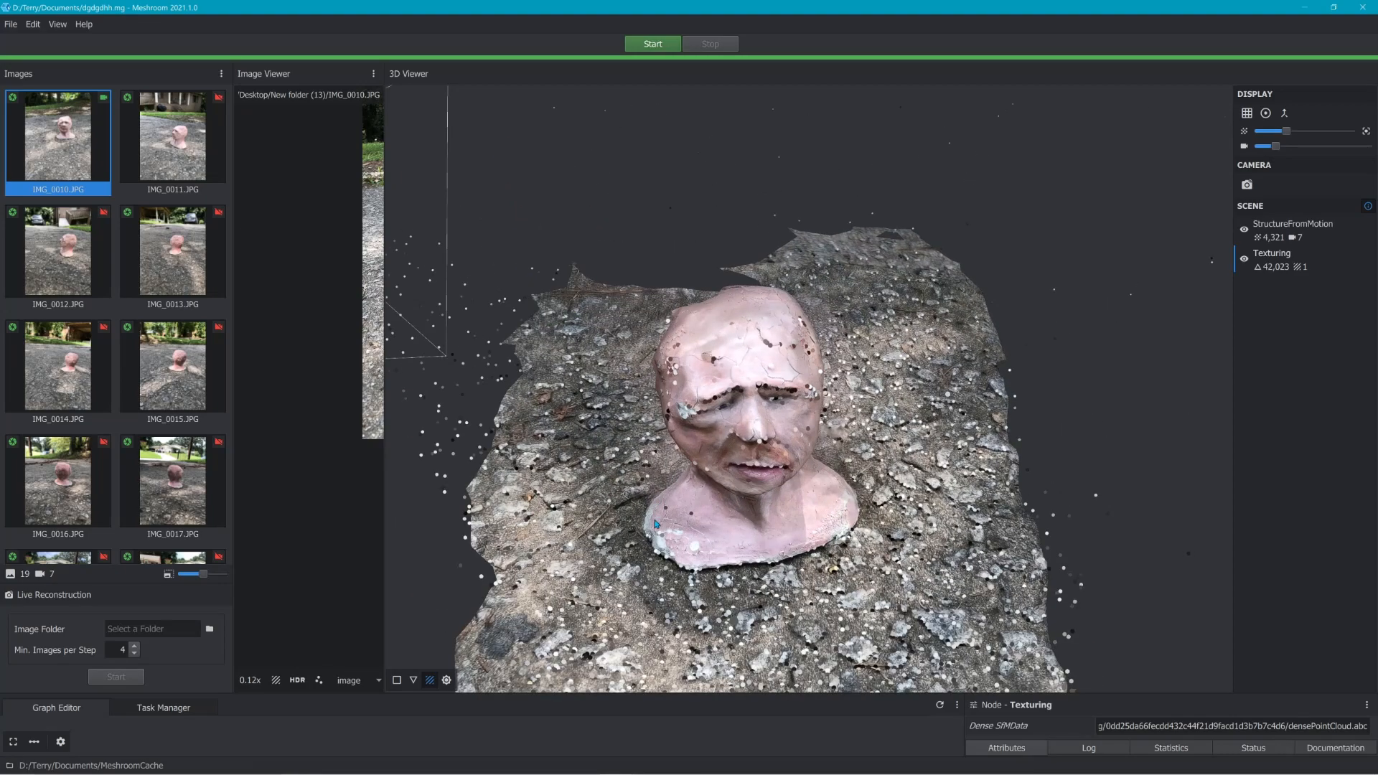
pyautogui.moveTo(686, 559); pyautogui.dragTo(686, 457)
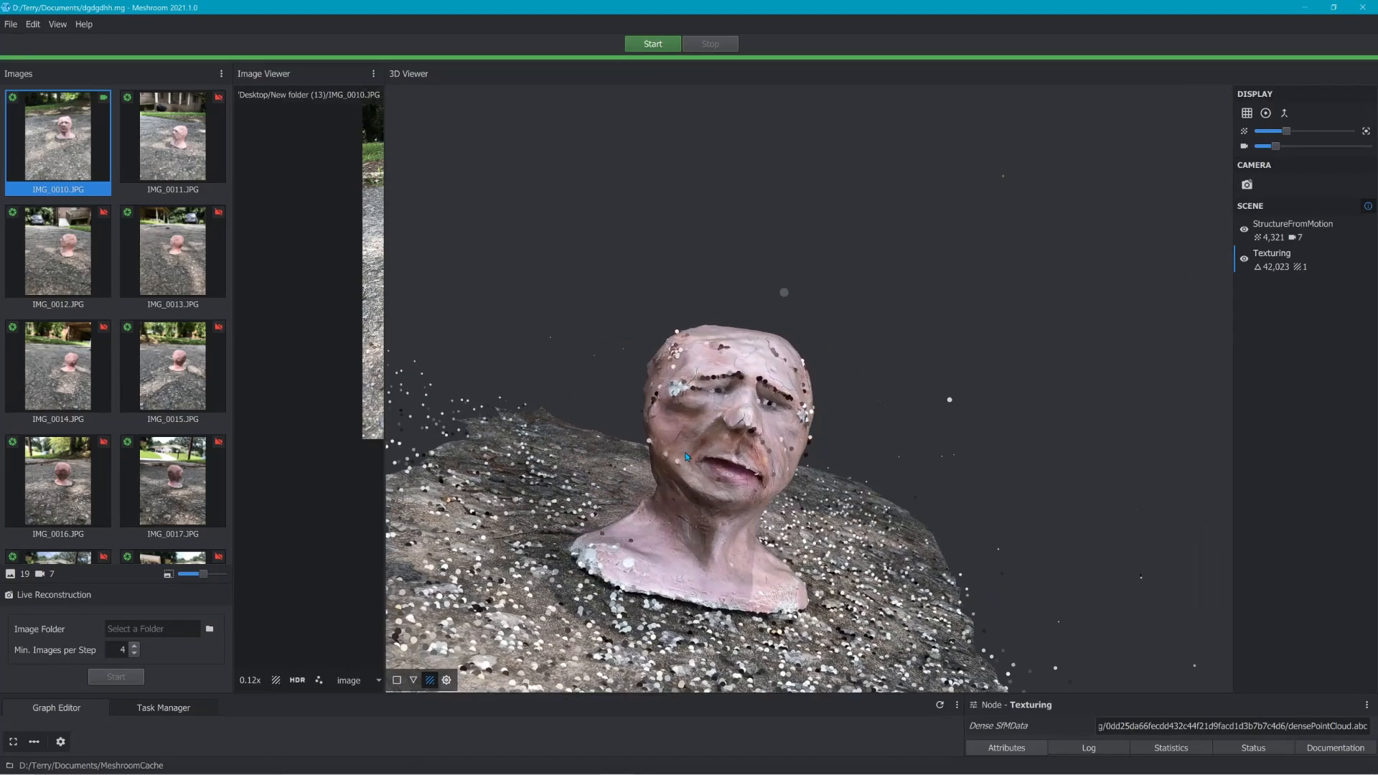
pyautogui.moveTo(1088, 316); pyautogui.dragTo(825, 443)
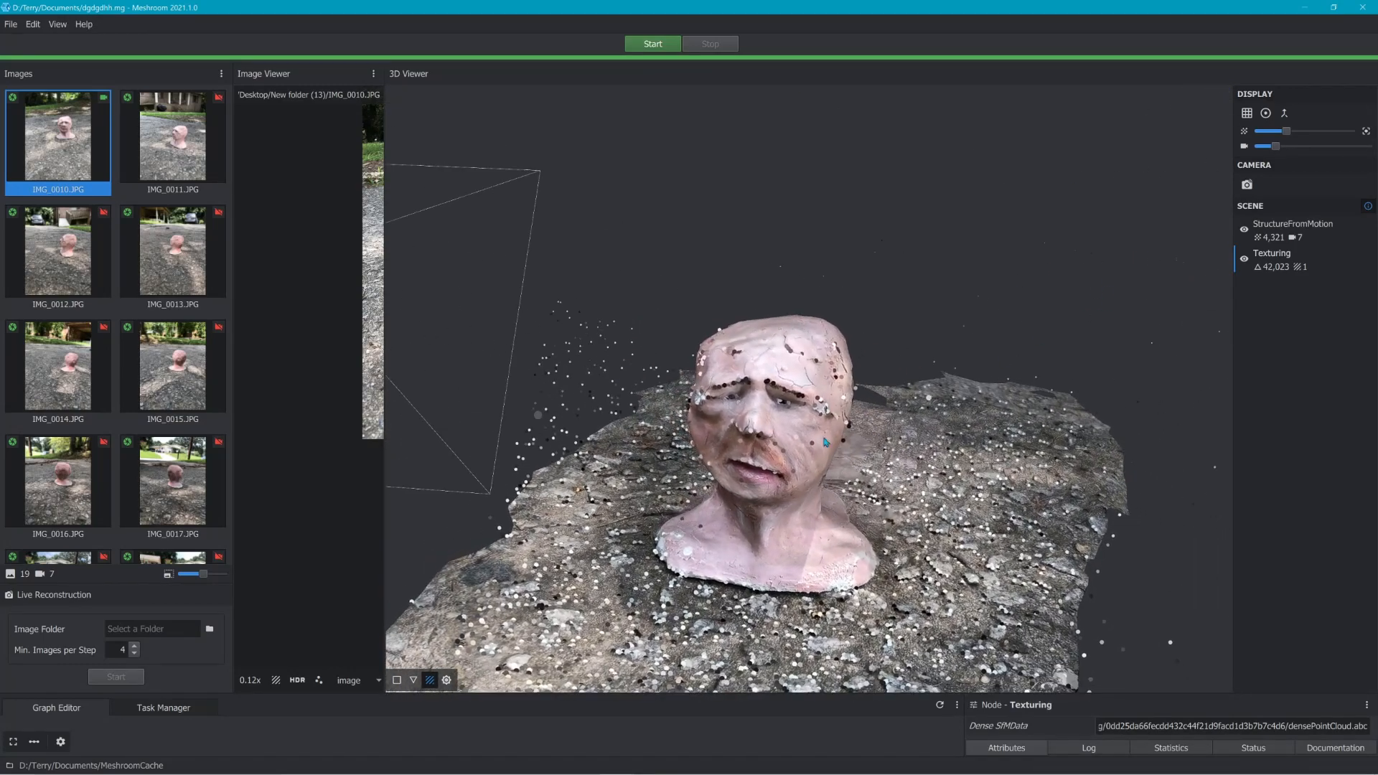
pyautogui.scroll(-2, 931, 395)
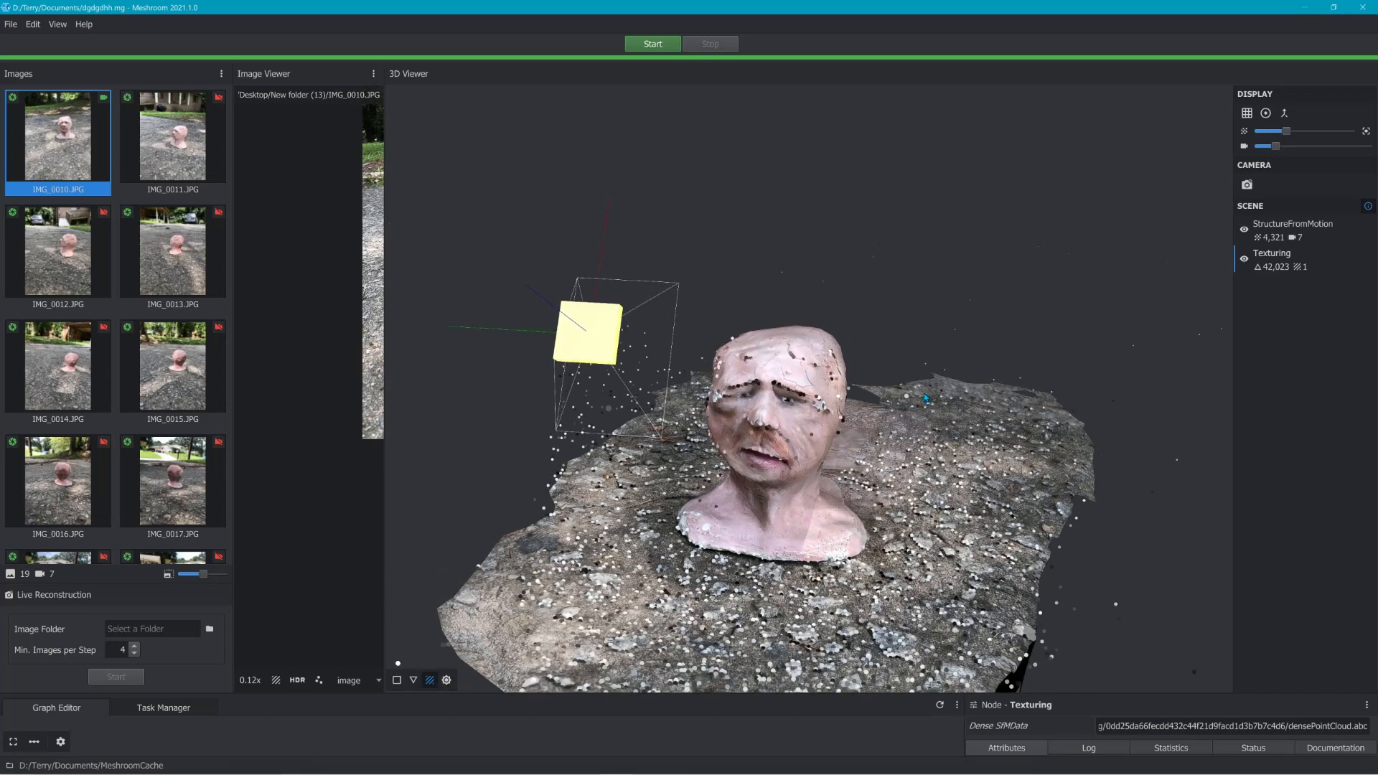
pyautogui.moveTo(925, 395); pyautogui.dragTo(925, 376)
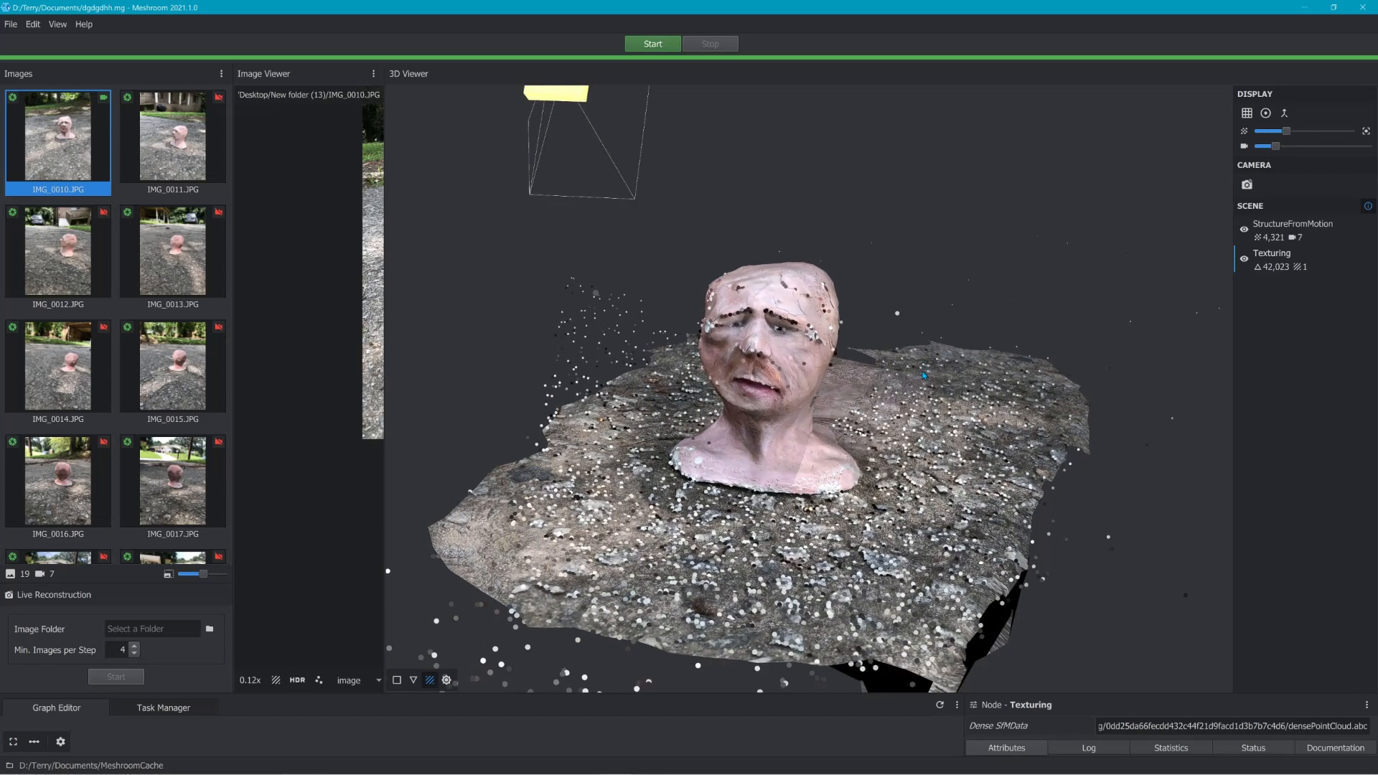
# Step: Enlarge the graph editor area and copy the folder part of the Texturing node's Mesh output path
pyautogui.moveTo(1151, 700); pyautogui.dragTo(1121, 506)
pyautogui.scroll(-5, 1170, 629)
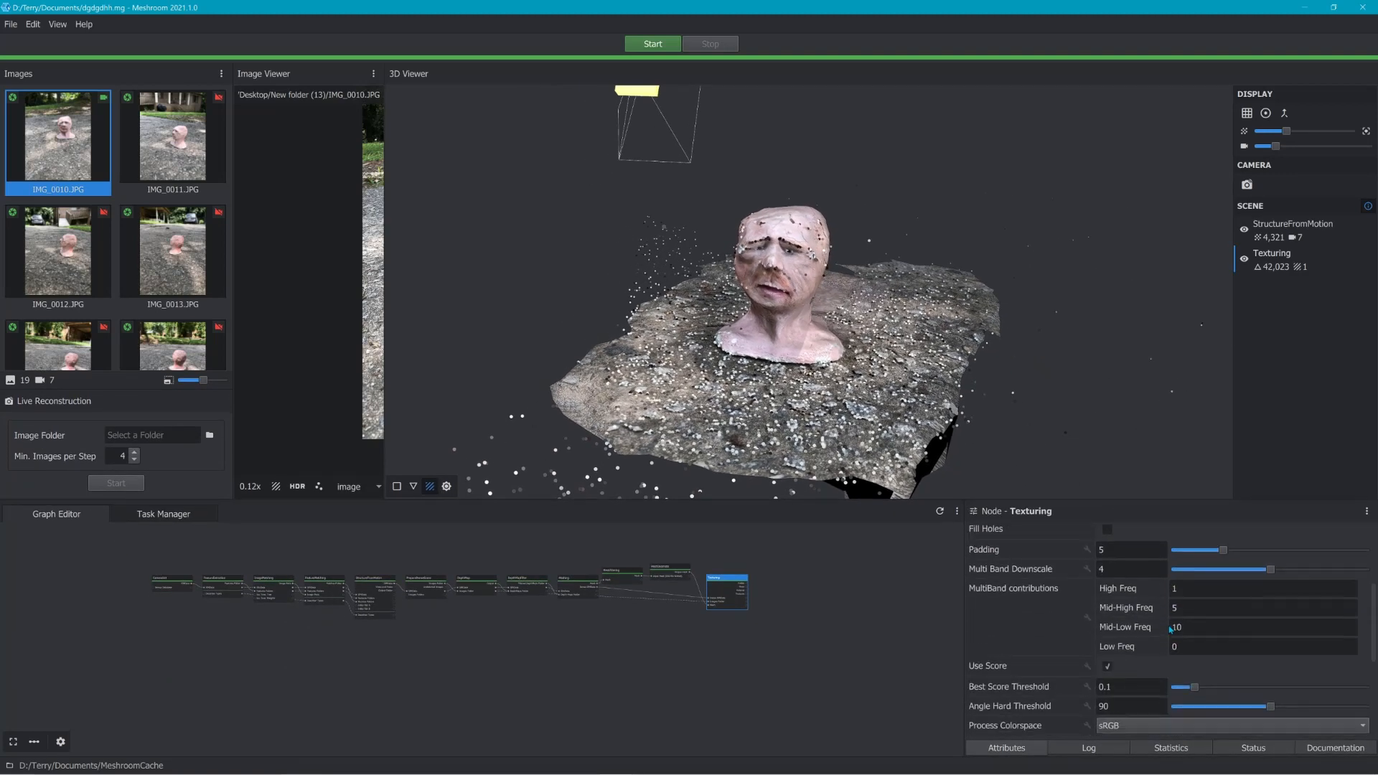
pyautogui.scroll(5, 1141, 571)
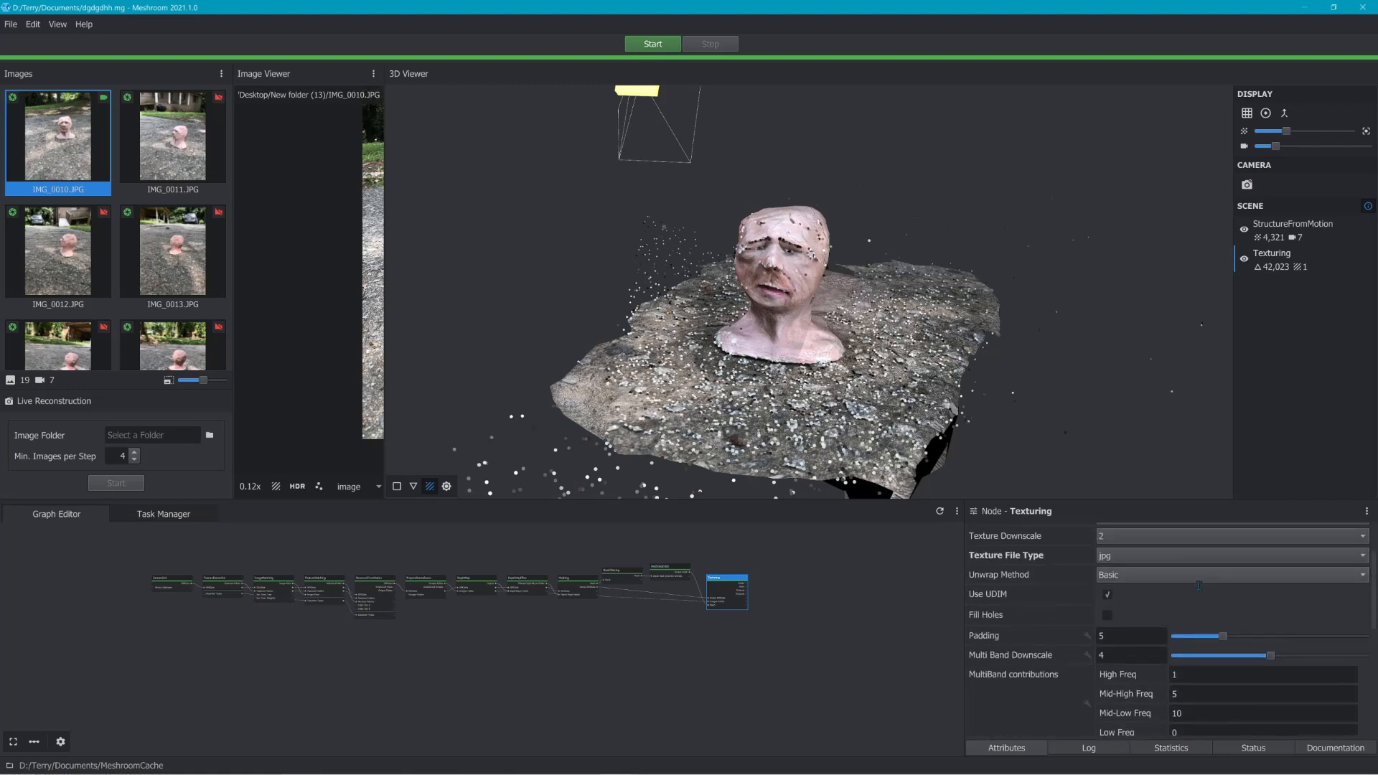
pyautogui.scroll(-5, 1146, 600)
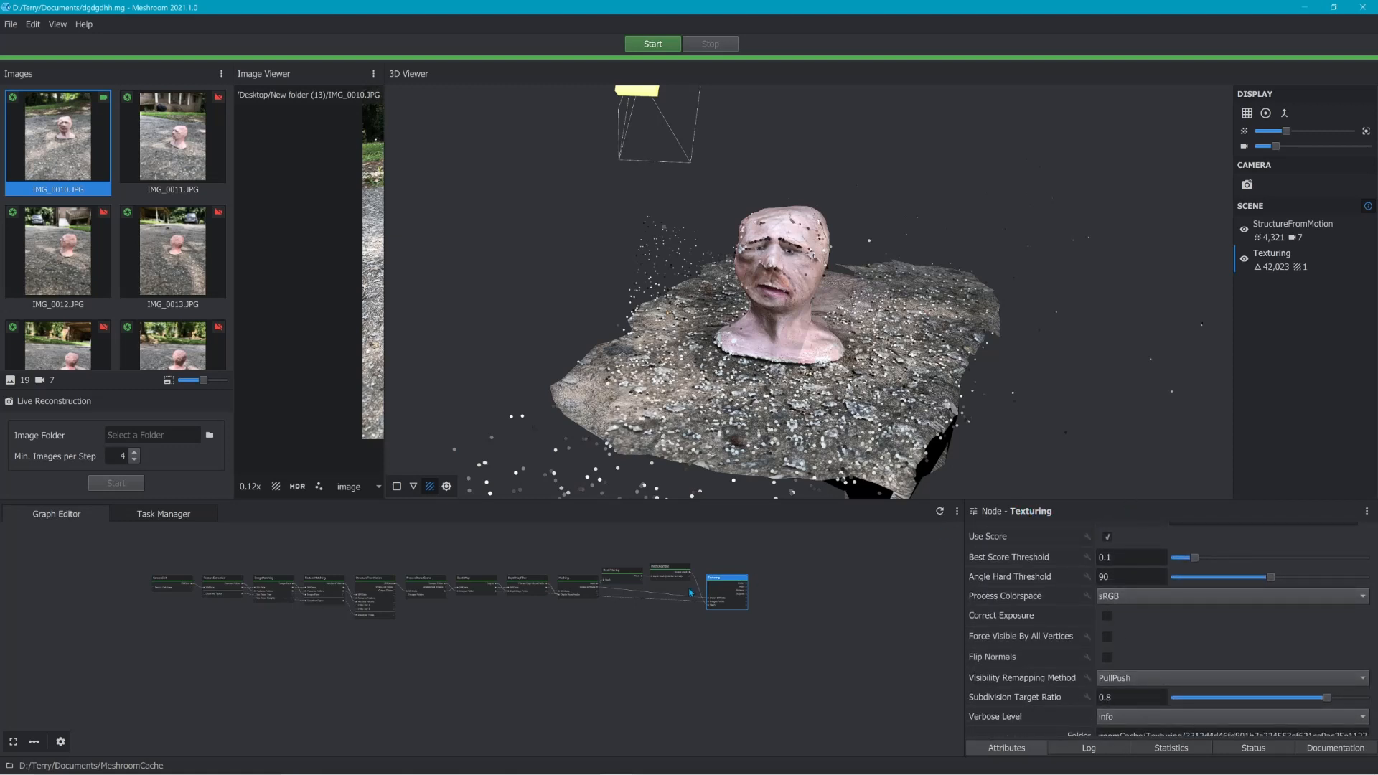
pyautogui.scroll(-3, 1036, 581)
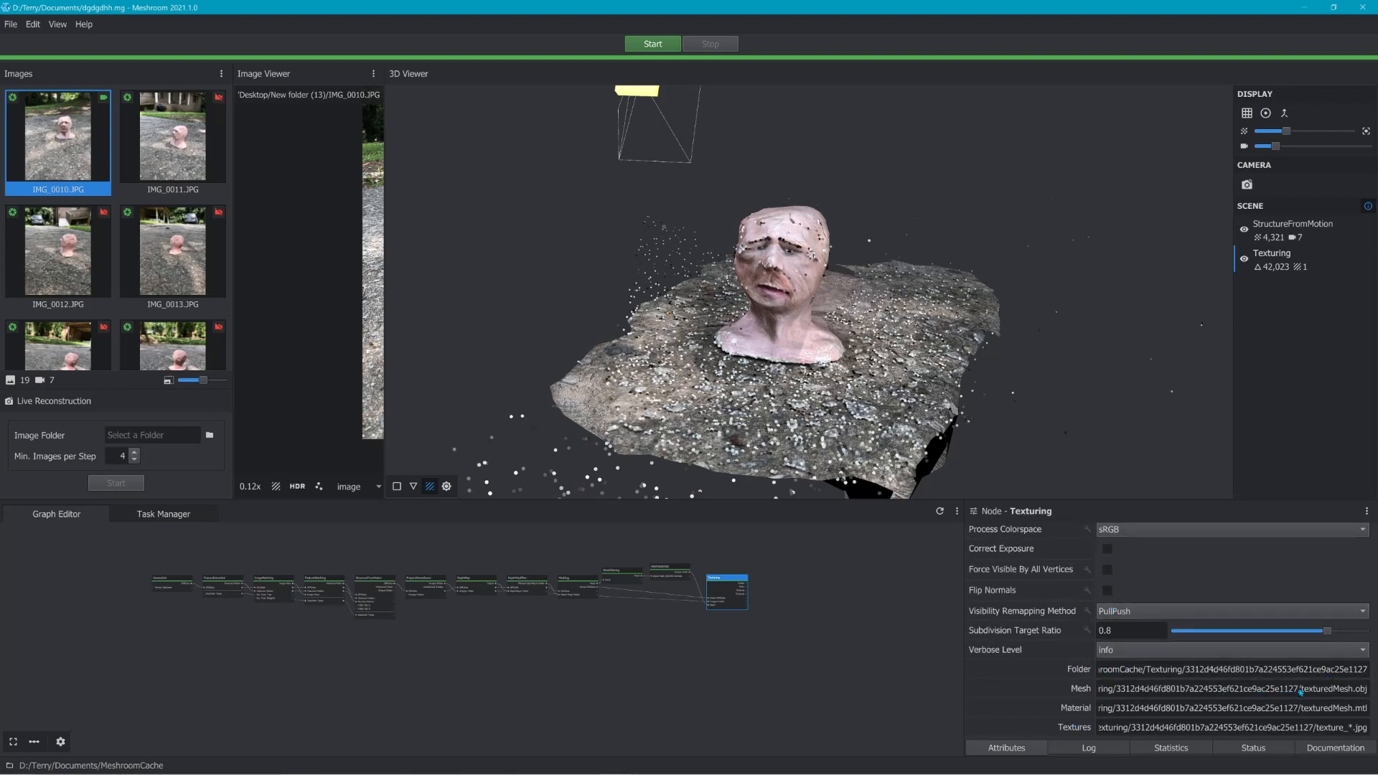
pyautogui.moveTo(1288, 691); pyautogui.dragTo(1042, 696)
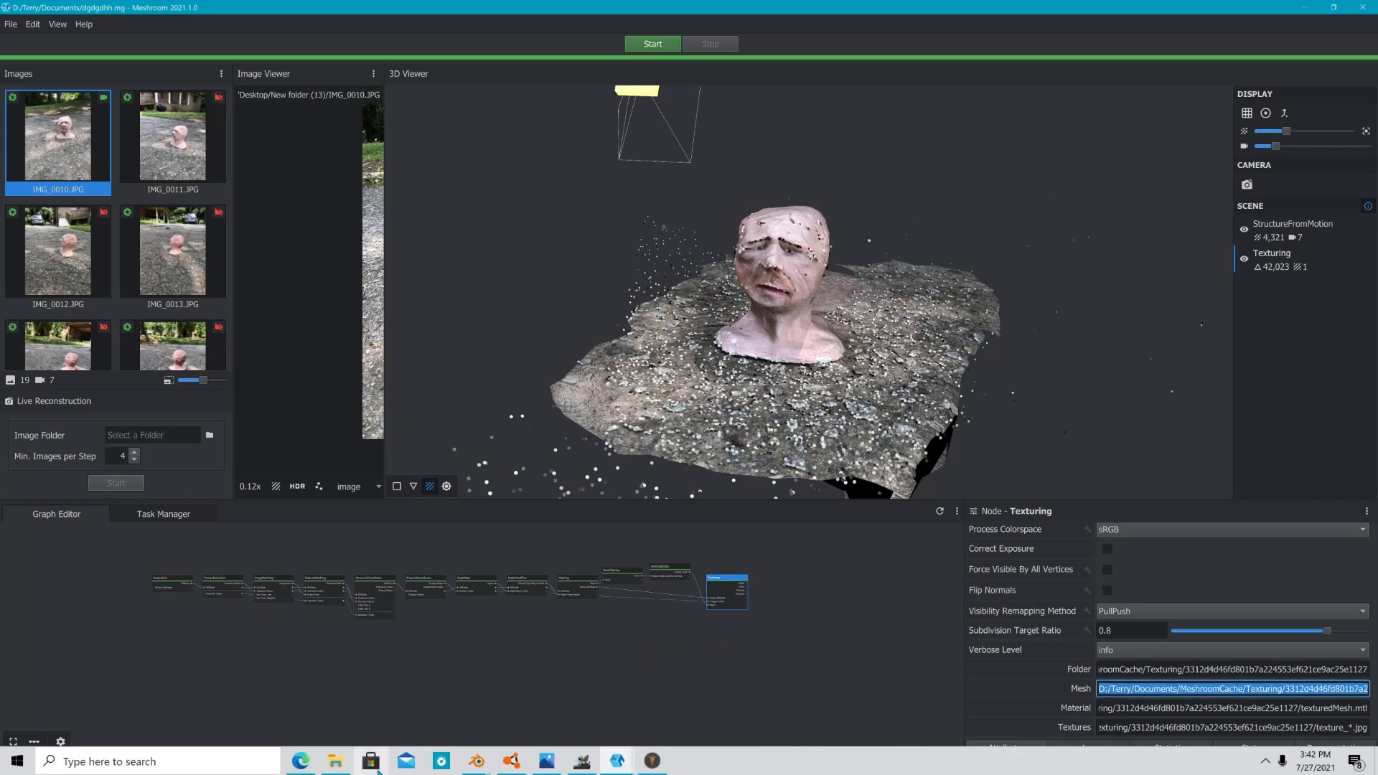
# Step: Switch to File Explorer and go to the copied Texturing output folder inside MeshroomCache
pyautogui.click(349, 761)
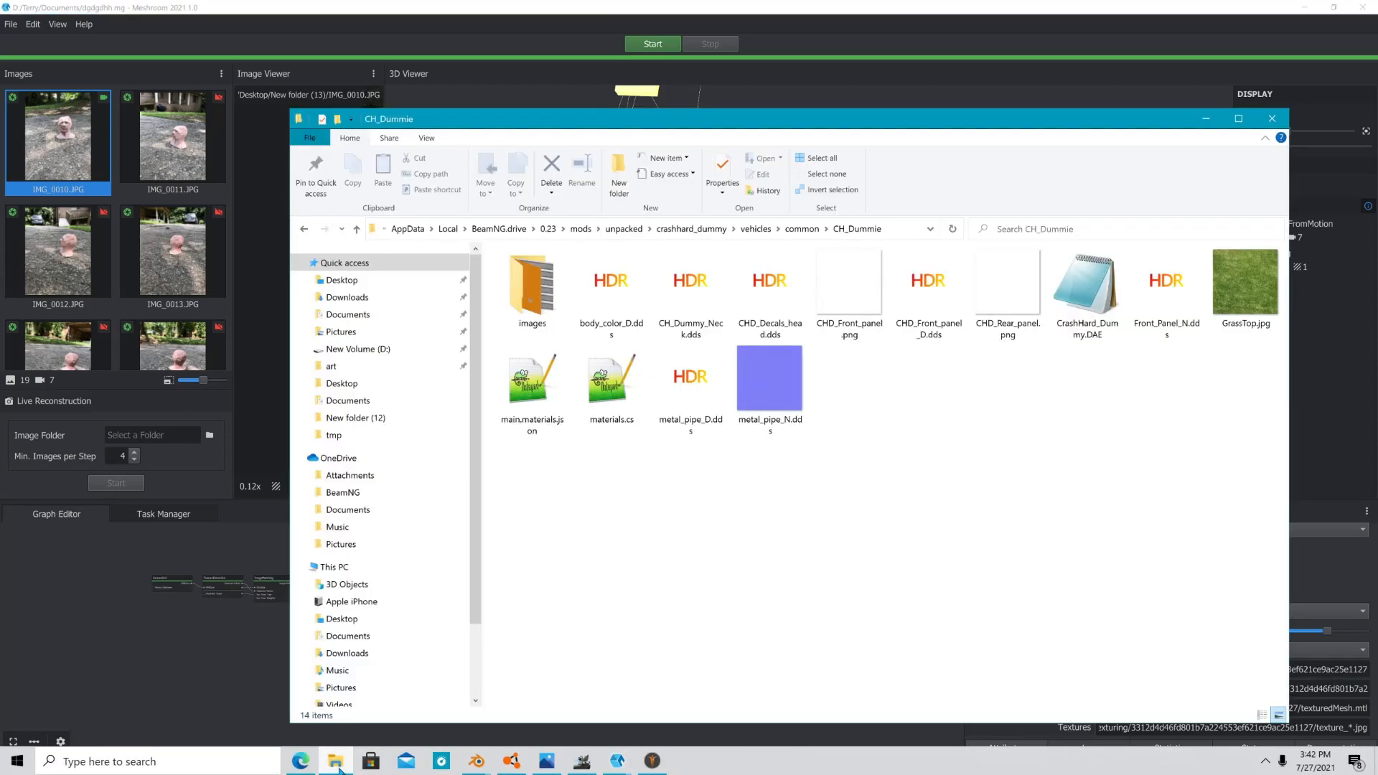
pyautogui.click(908, 228)
pyautogui.write('D:/Terry/Documents/MeshroomCache/Texturing/3312d4d46fd801b7a224553ef621ce9ac25e1127')
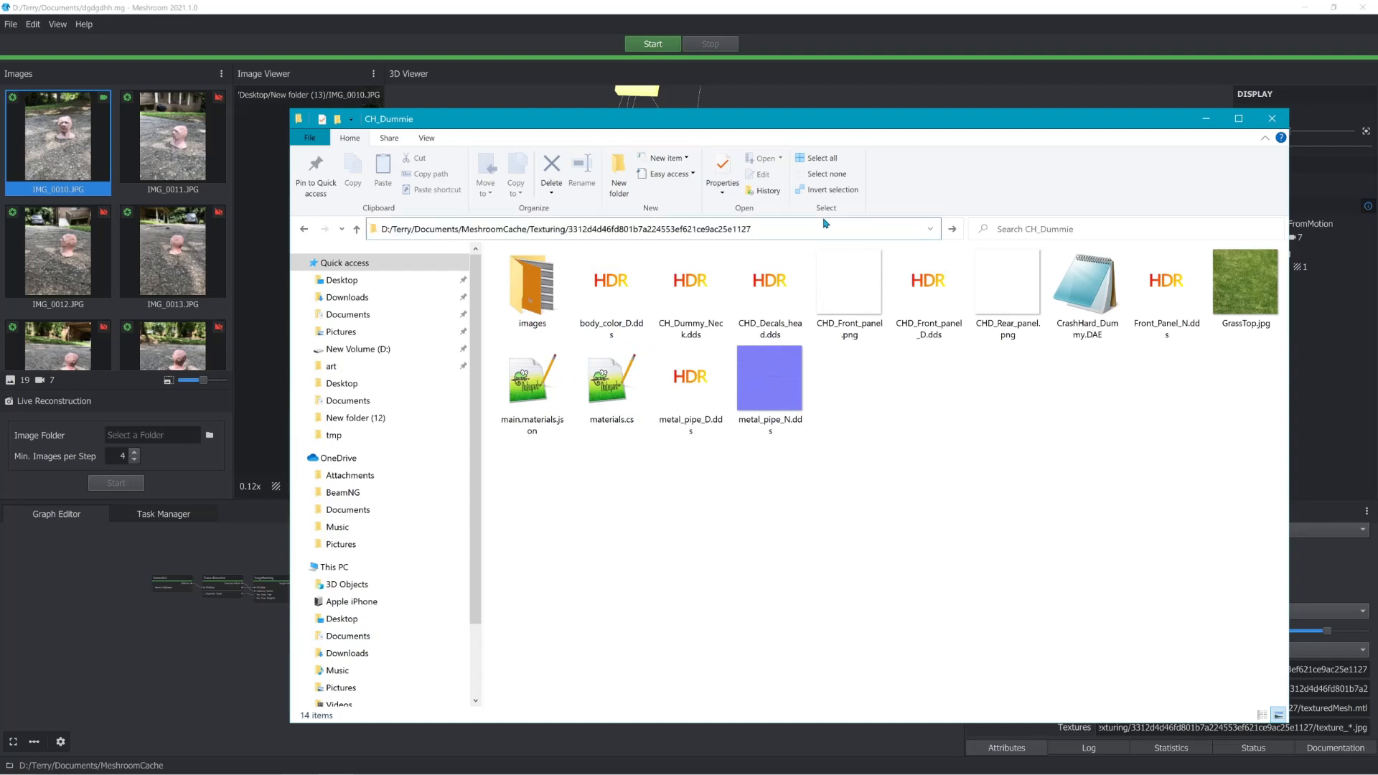
pyautogui.press('Return')
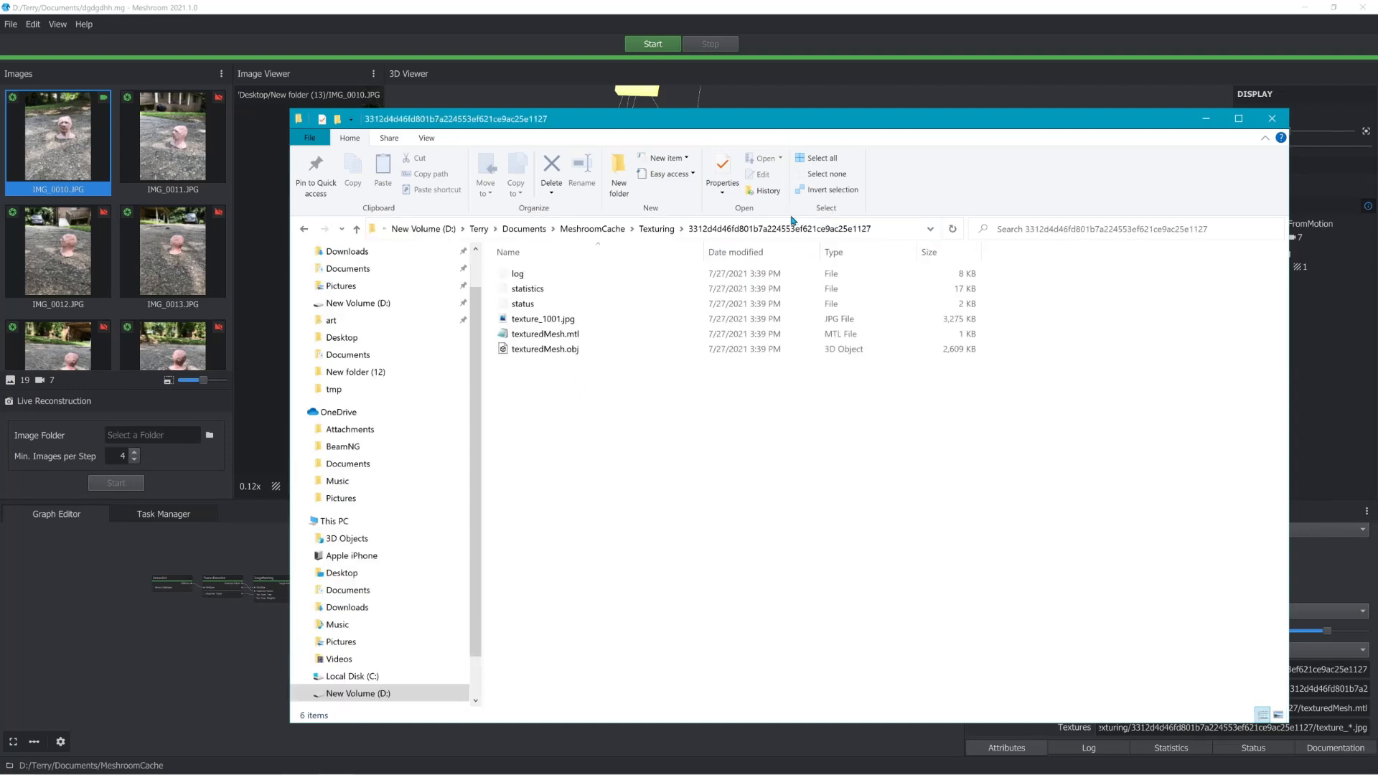
# Step: Rename texture_1001.jpg as hairfordummy.jpg
pyautogui.rightClick(541, 322)
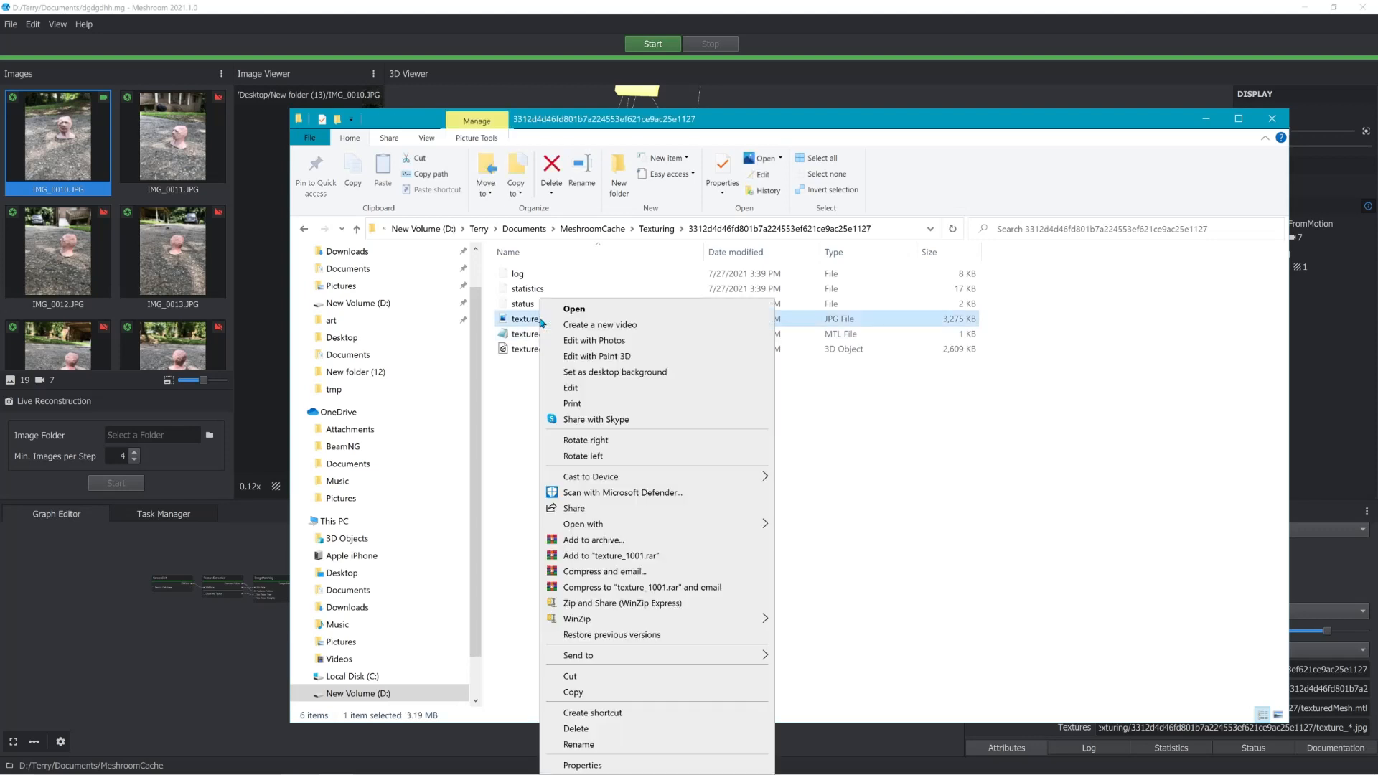
pyautogui.click(578, 744)
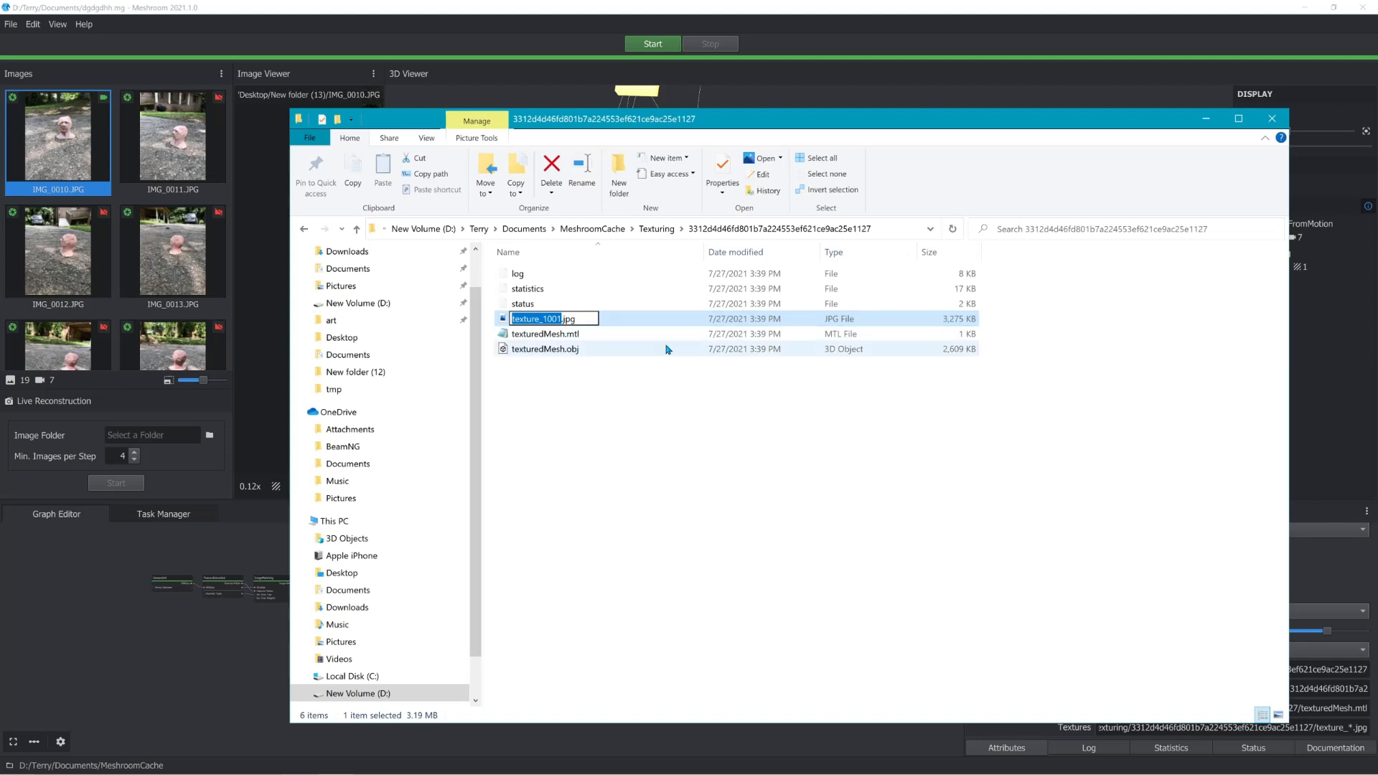
pyautogui.write('HA')
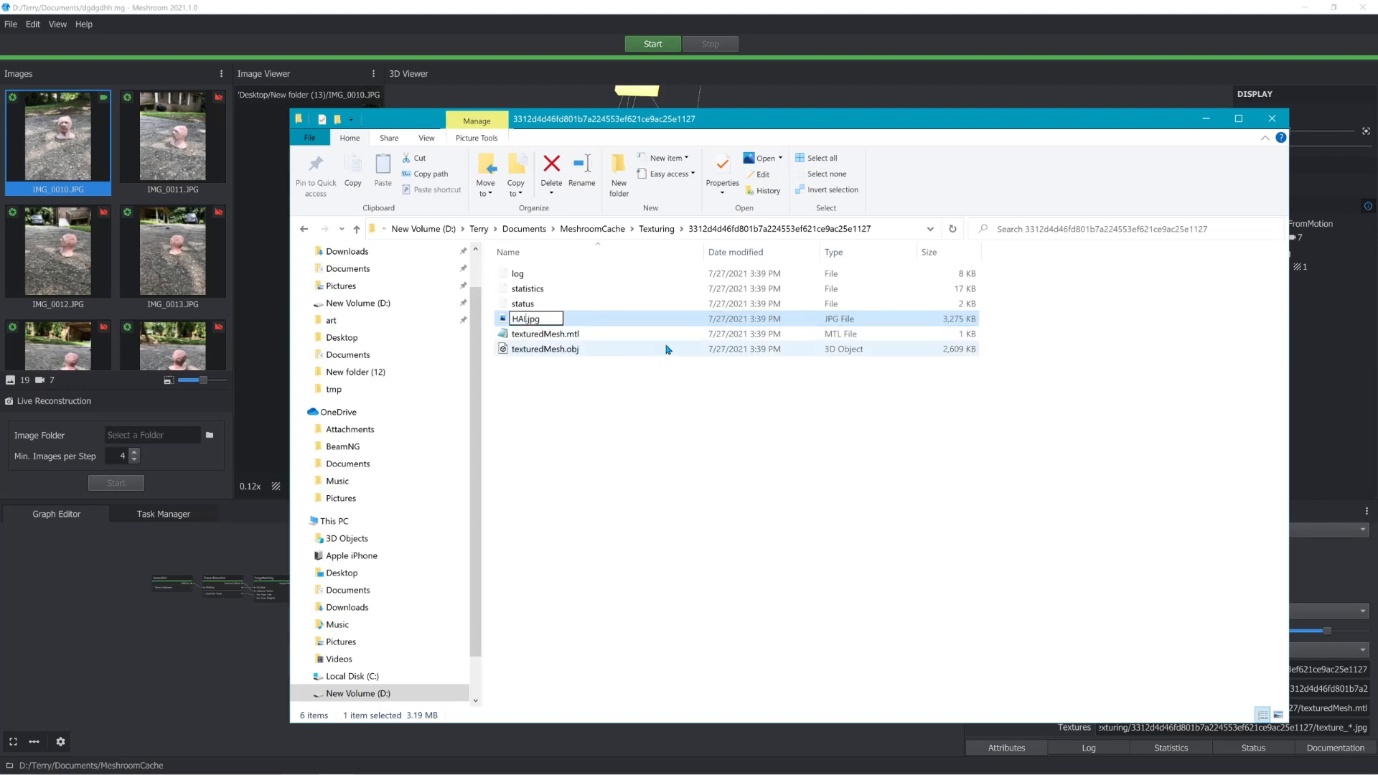
pyautogui.press('BackSpace')
pyautogui.press('BackSpace')
pyautogui.write('hair')
pyautogui.write('fordummy')
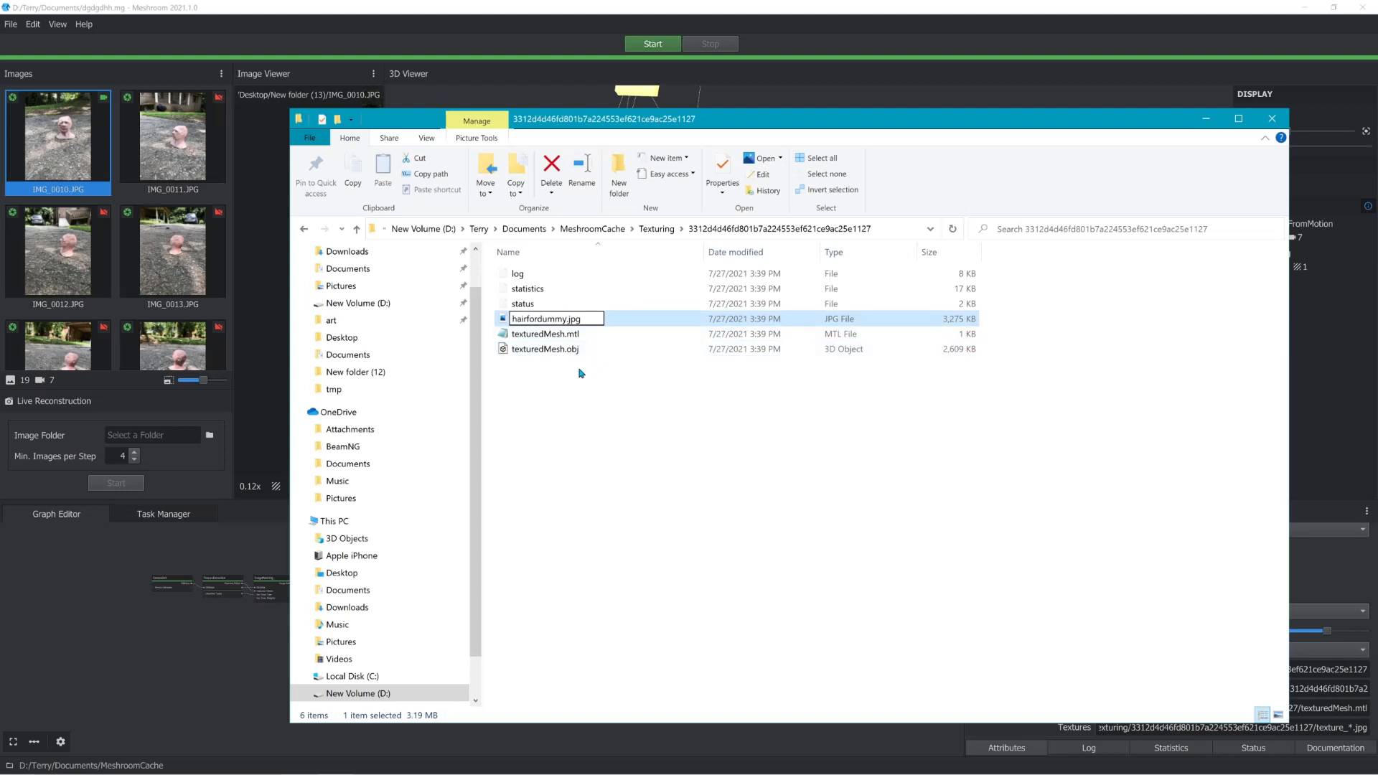
# Step: Copy hairfordummy.jpg, texturedMesh.mtl and texturedMesh.obj together from the Texturing output folder
pyautogui.moveTo(581, 373); pyautogui.dragTo(562, 336)
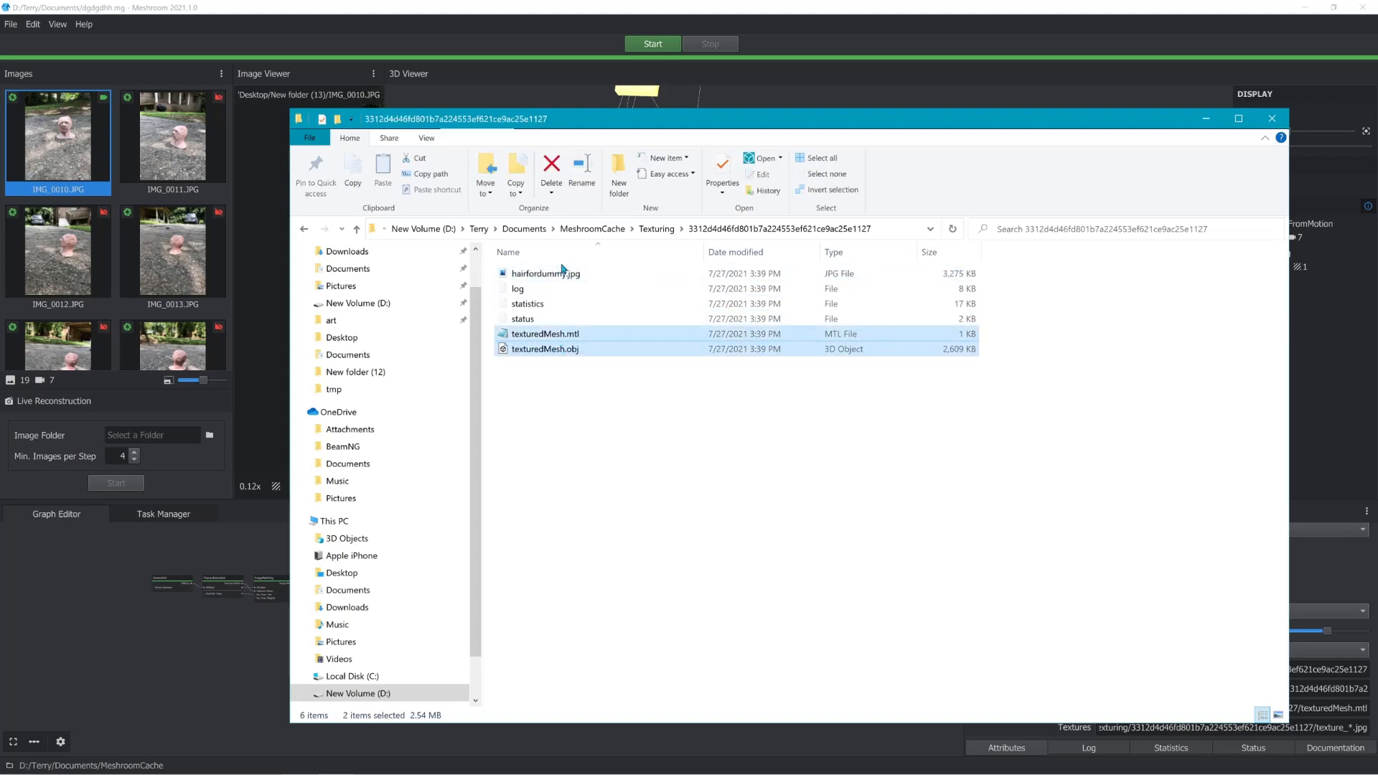
pyautogui.keyDown('ctrl'); pyautogui.click(562, 273); pyautogui.keyUp('ctrl')
pyautogui.rightClick(563, 272)
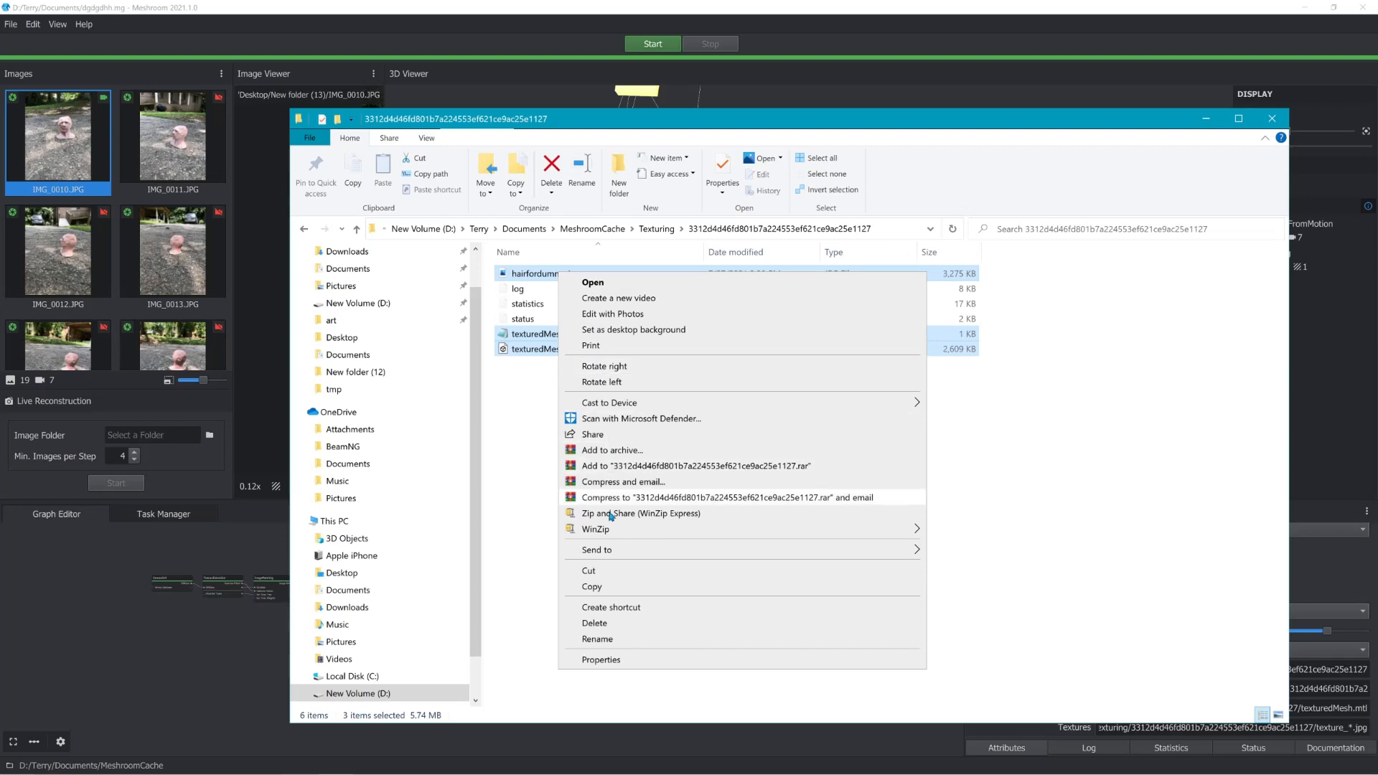
pyautogui.click(614, 585)
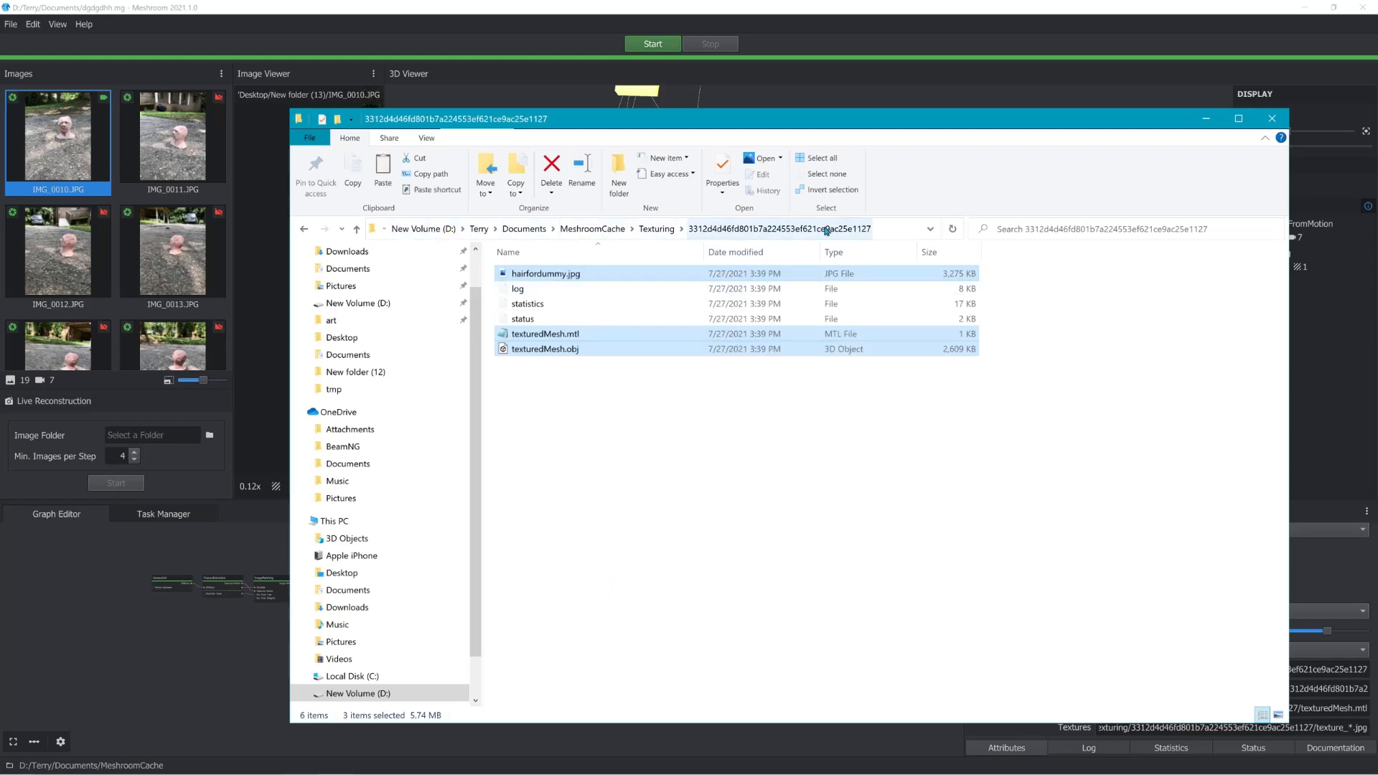
# Step: Minimize the open windows and create a new folder with the default name on the desktop
pyautogui.click(1206, 119)
pyautogui.click(1303, 7)
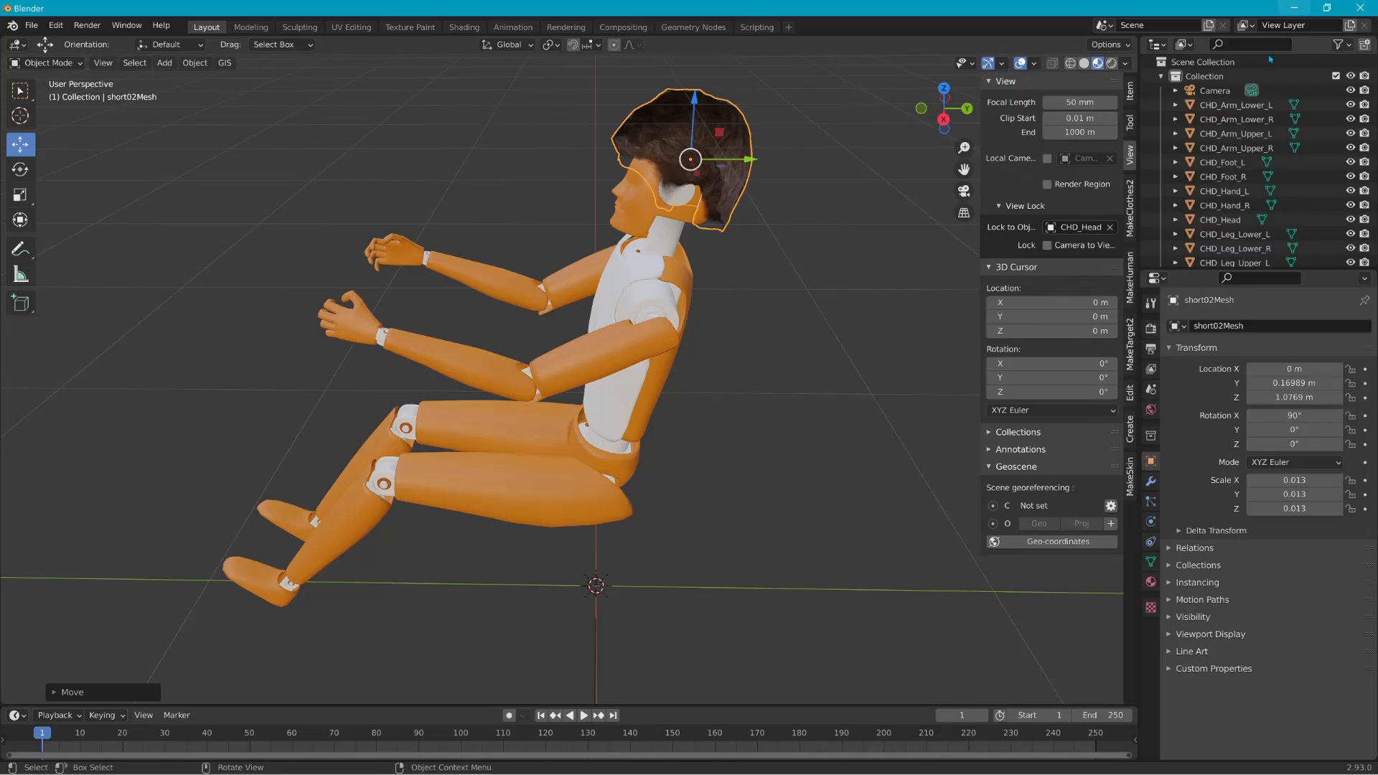
pyautogui.click(1294, 7)
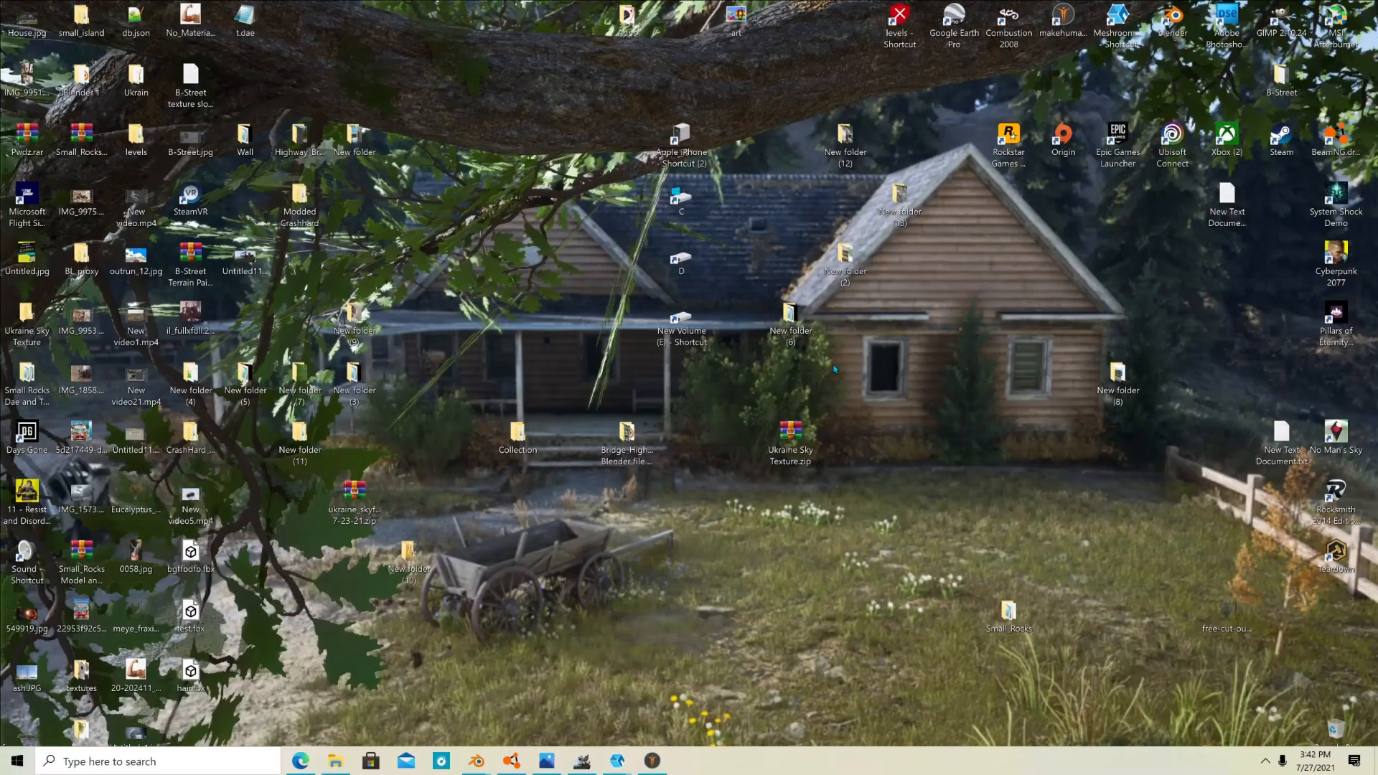
pyautogui.rightClick(947, 359)
pyautogui.moveTo(1004, 488)
pyautogui.click(1160, 491)
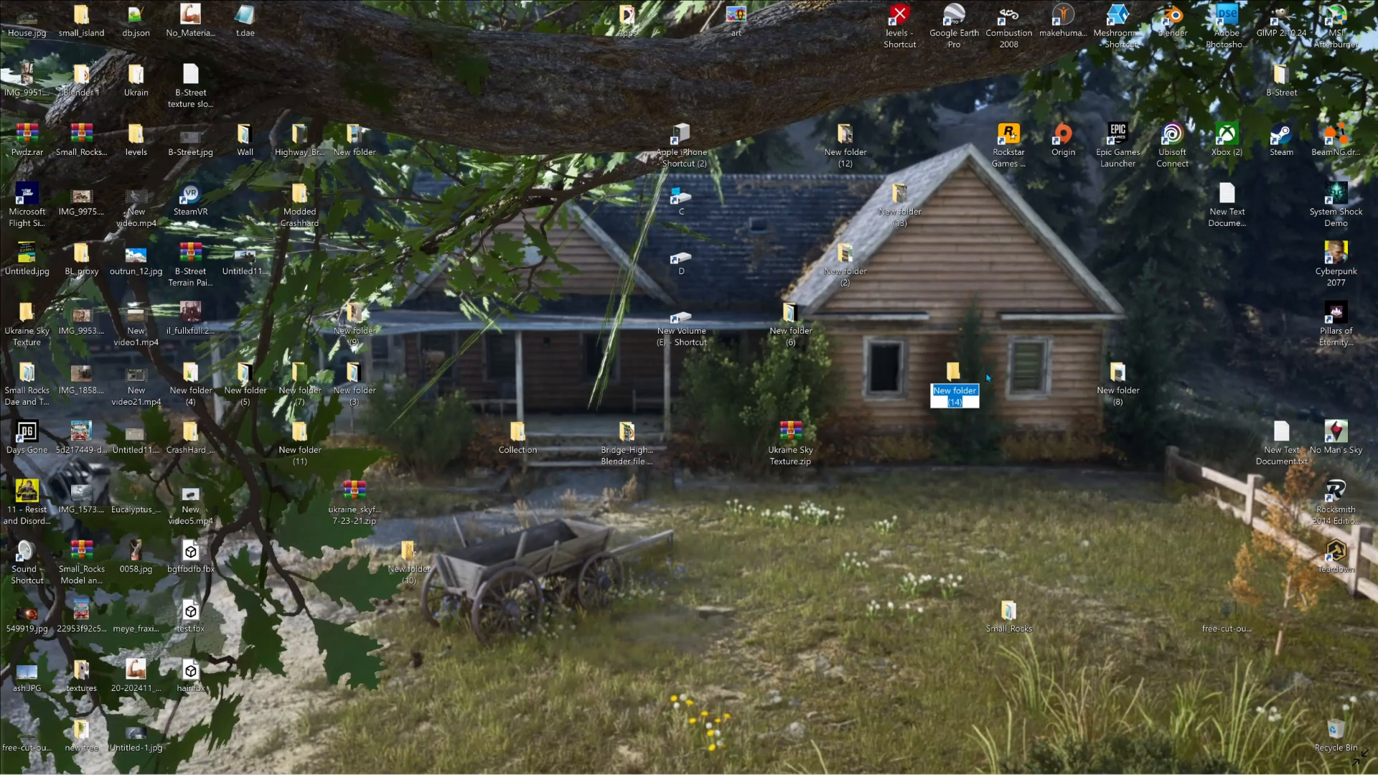
pyautogui.press('Return')
# Step: Paste the copied texture, material and mesh files into the new desktop folder, then minimize its window
pyautogui.doubleClick(956, 373)
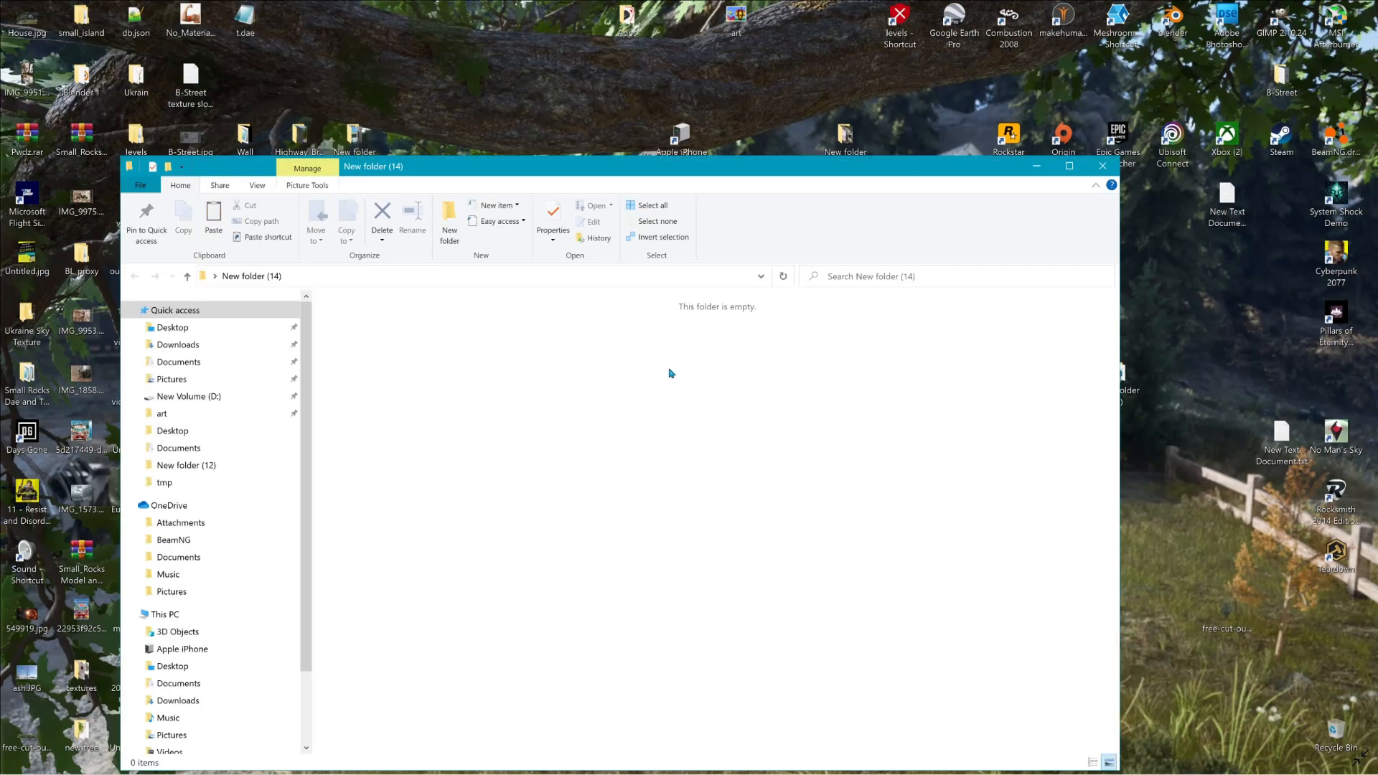
pyautogui.hotkey('ctrl', 'v')
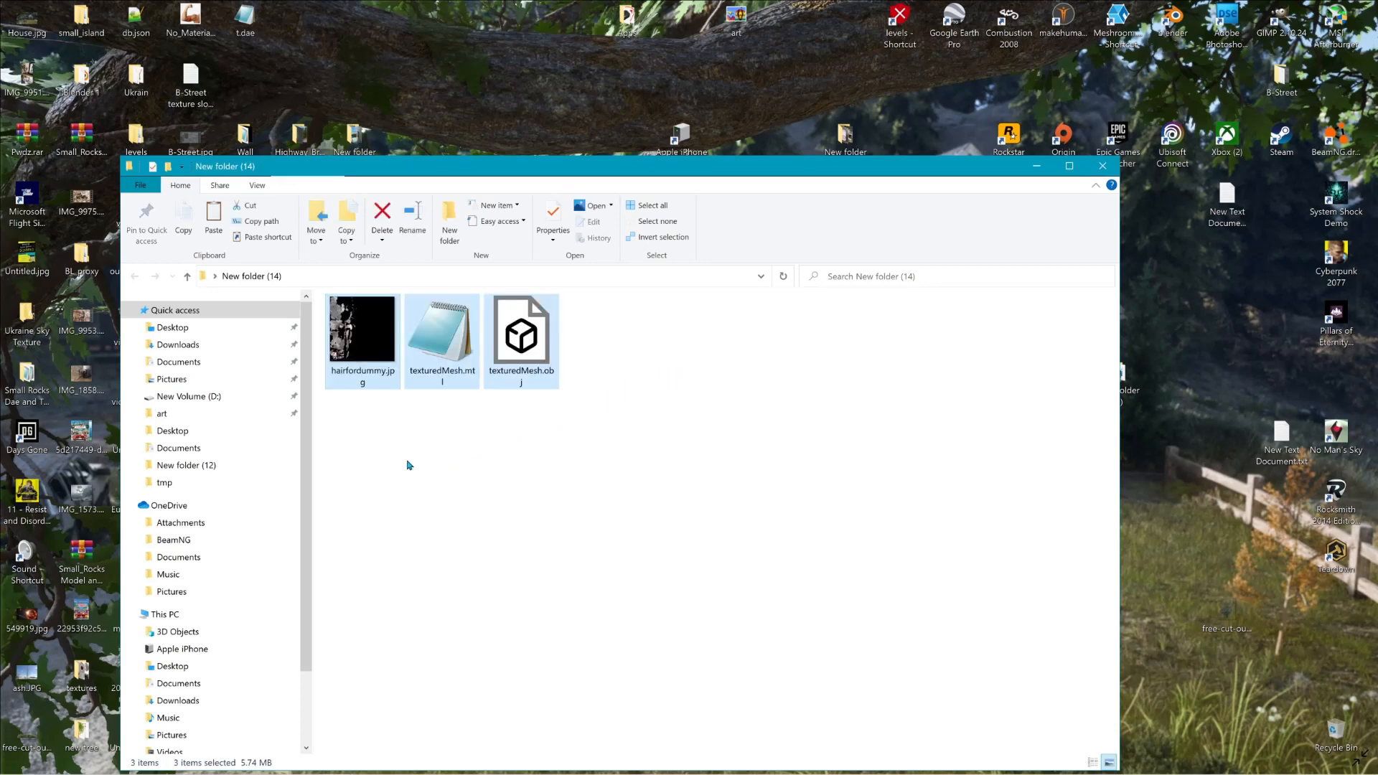
pyautogui.click(1036, 166)
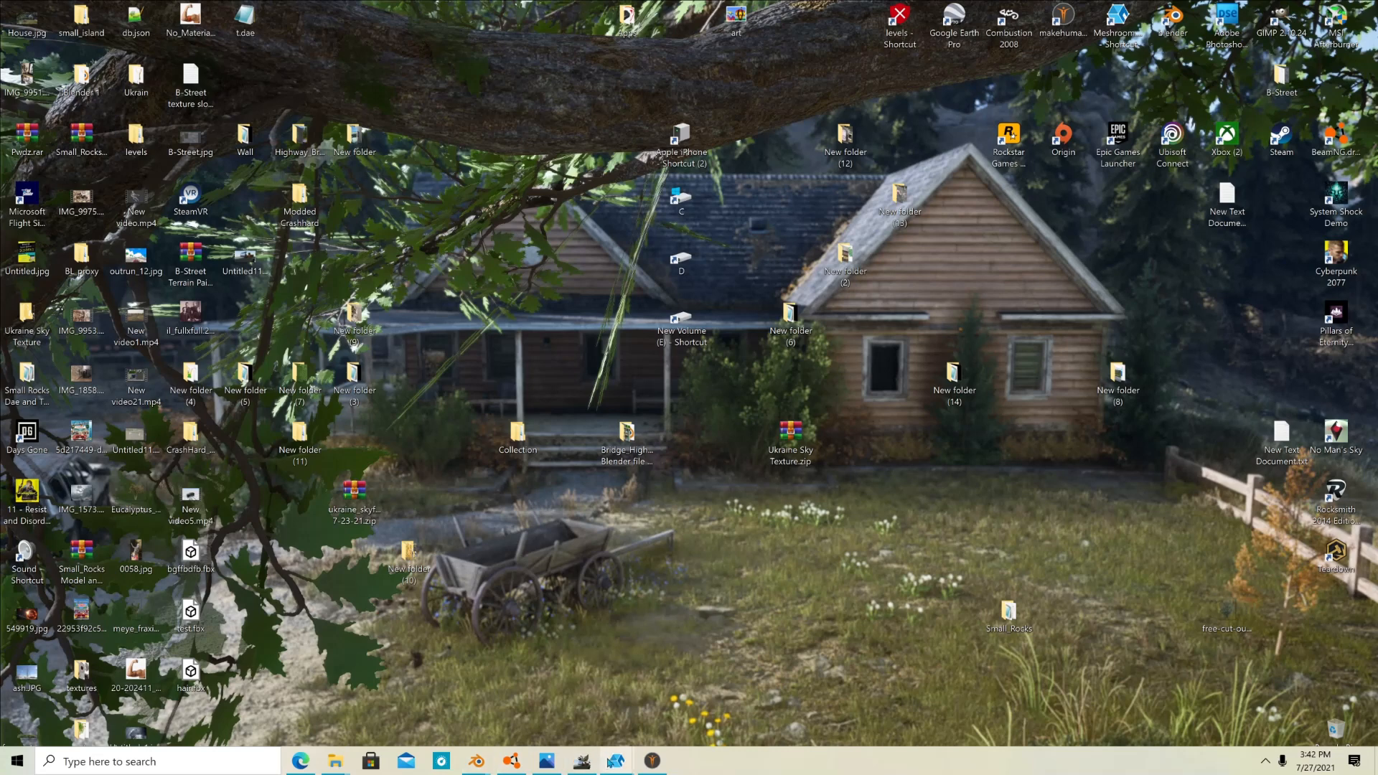
# Step: Switch to the Blender window with the haired dummy, open the Wavefront (.obj) export dialog and browse to the Desktop
pyautogui.moveTo(514, 762)
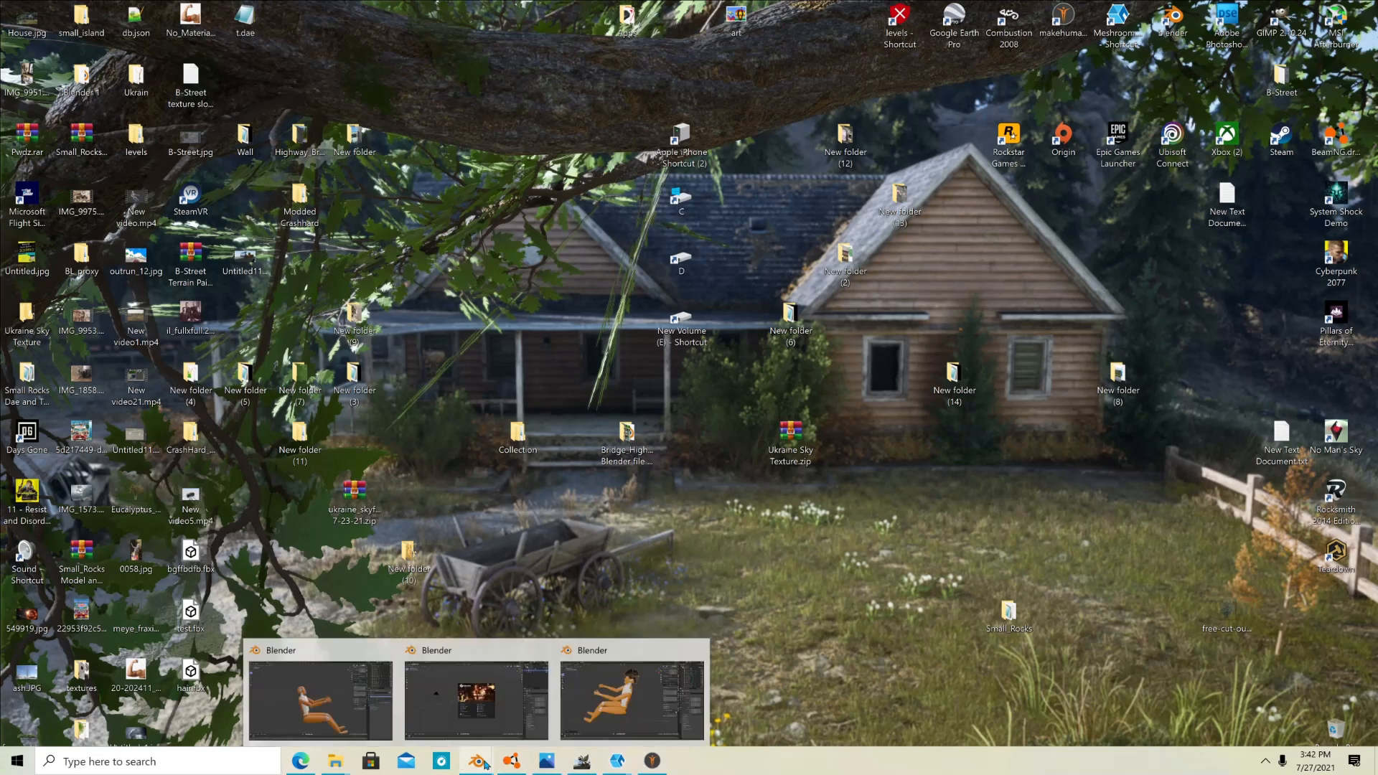
pyautogui.click(627, 657)
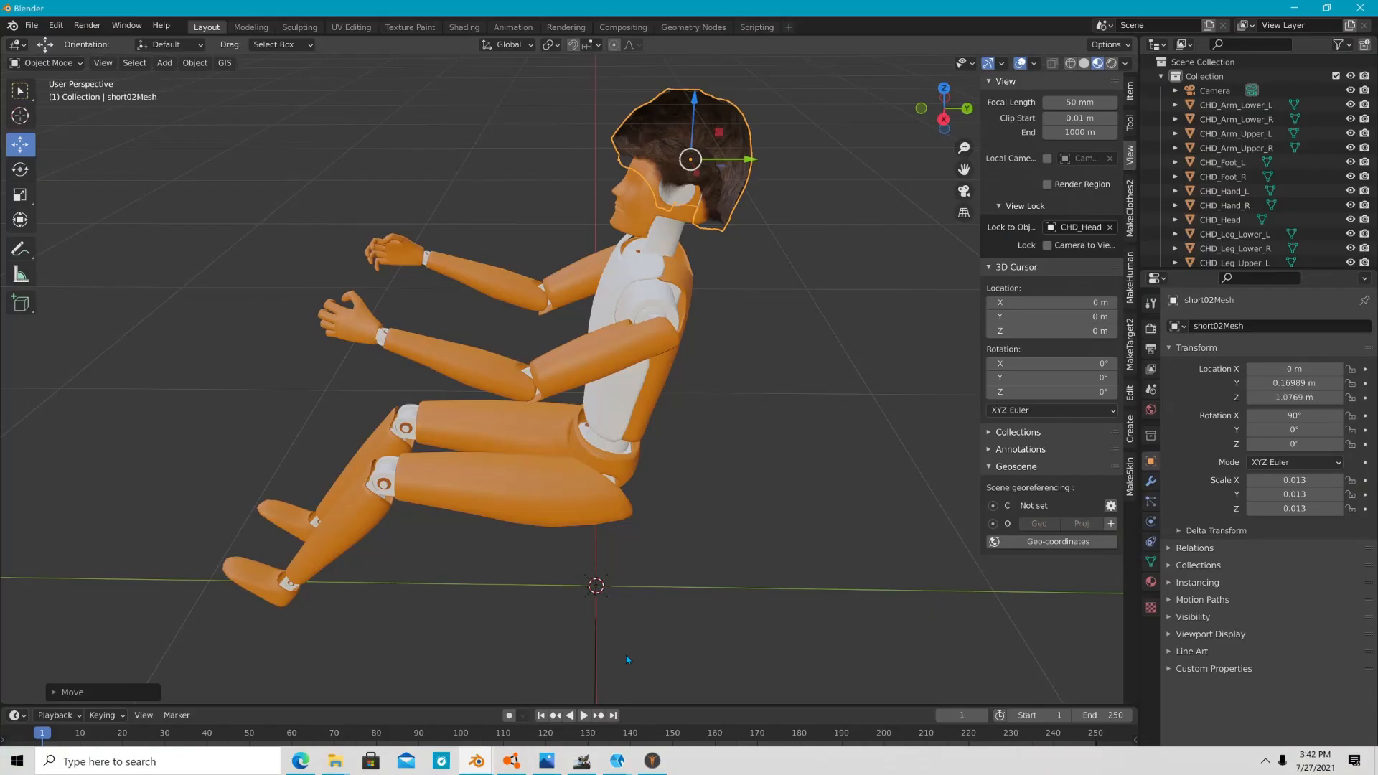
pyautogui.click(32, 25)
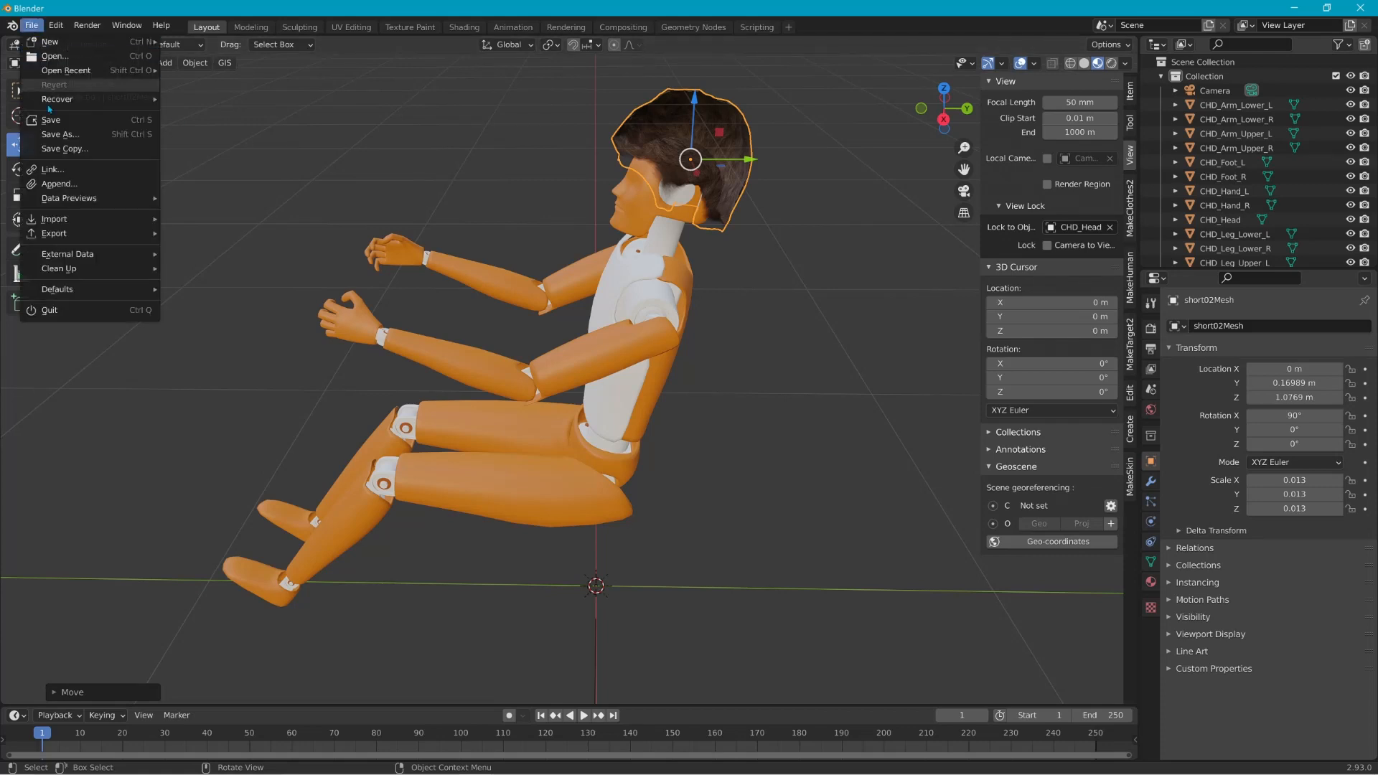
pyautogui.moveTo(131, 232)
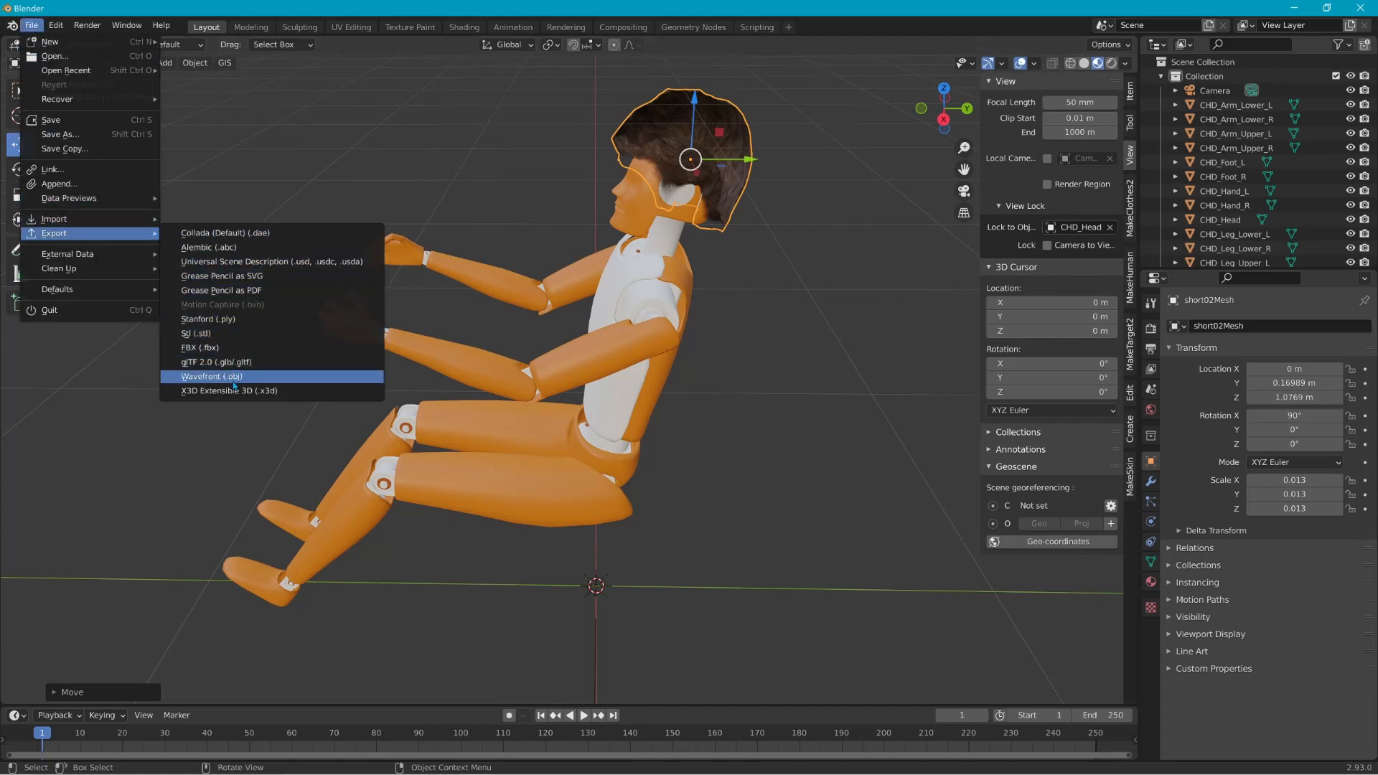
pyautogui.click(239, 378)
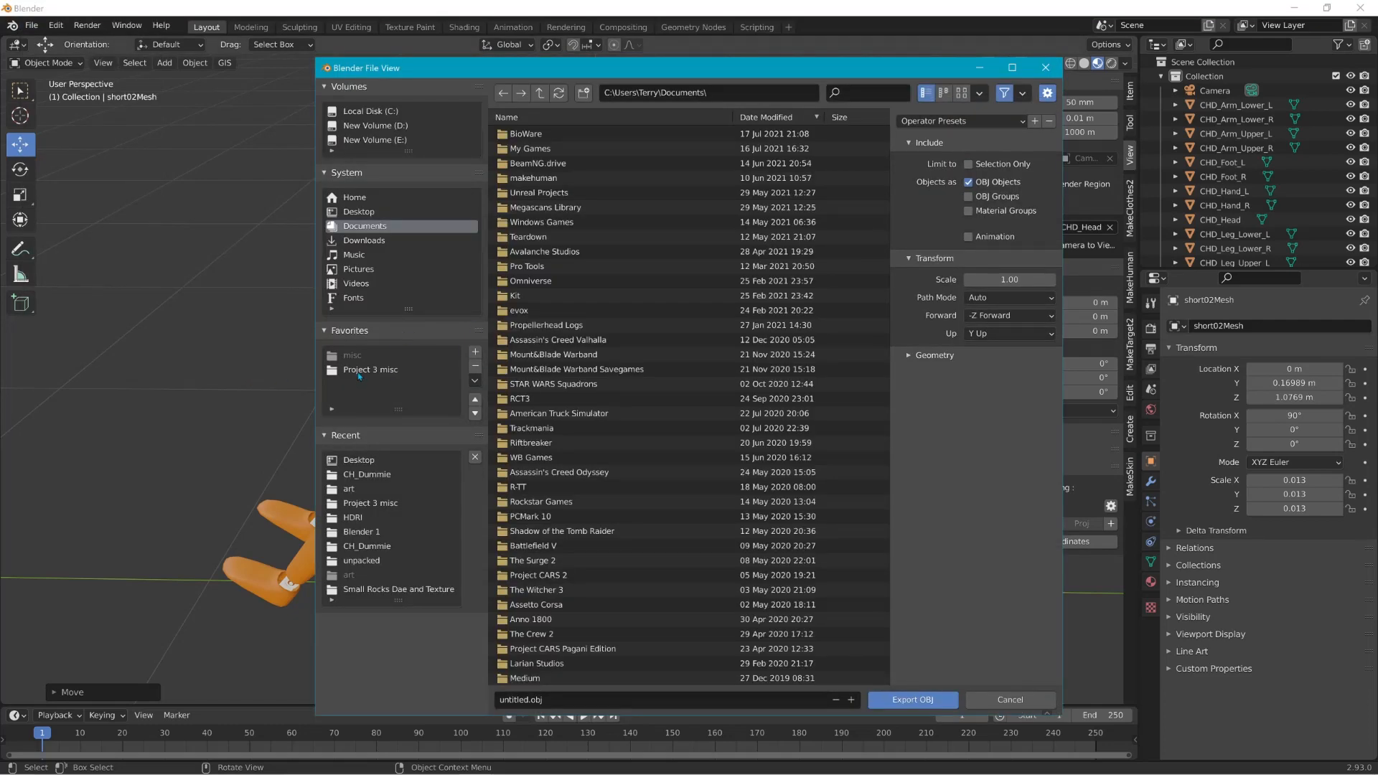
pyautogui.click(359, 460)
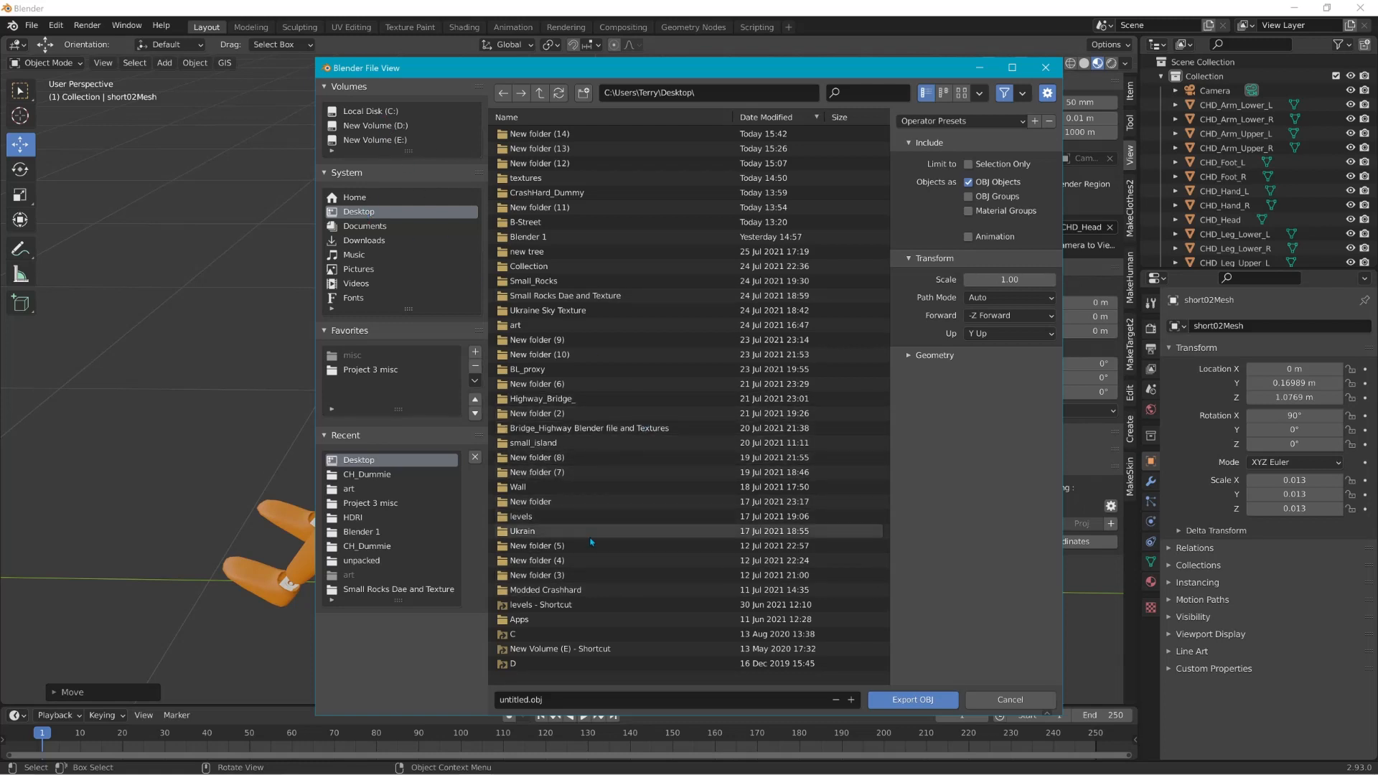
# Step: Check the texture, material and mesh files in New folder (14) in File Explorer and return to Blender's file dialog
pyautogui.hotkey('alt', 'Tab')
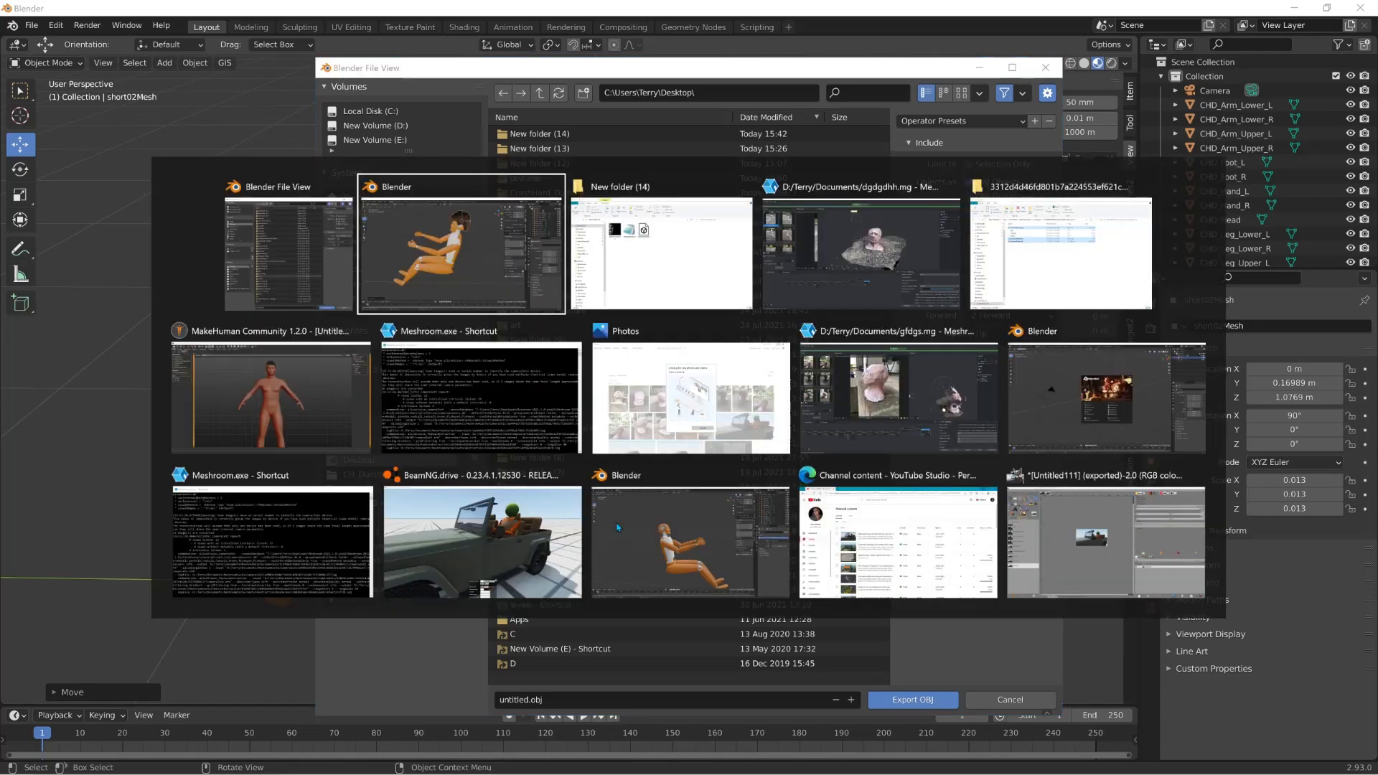
pyautogui.click(671, 291)
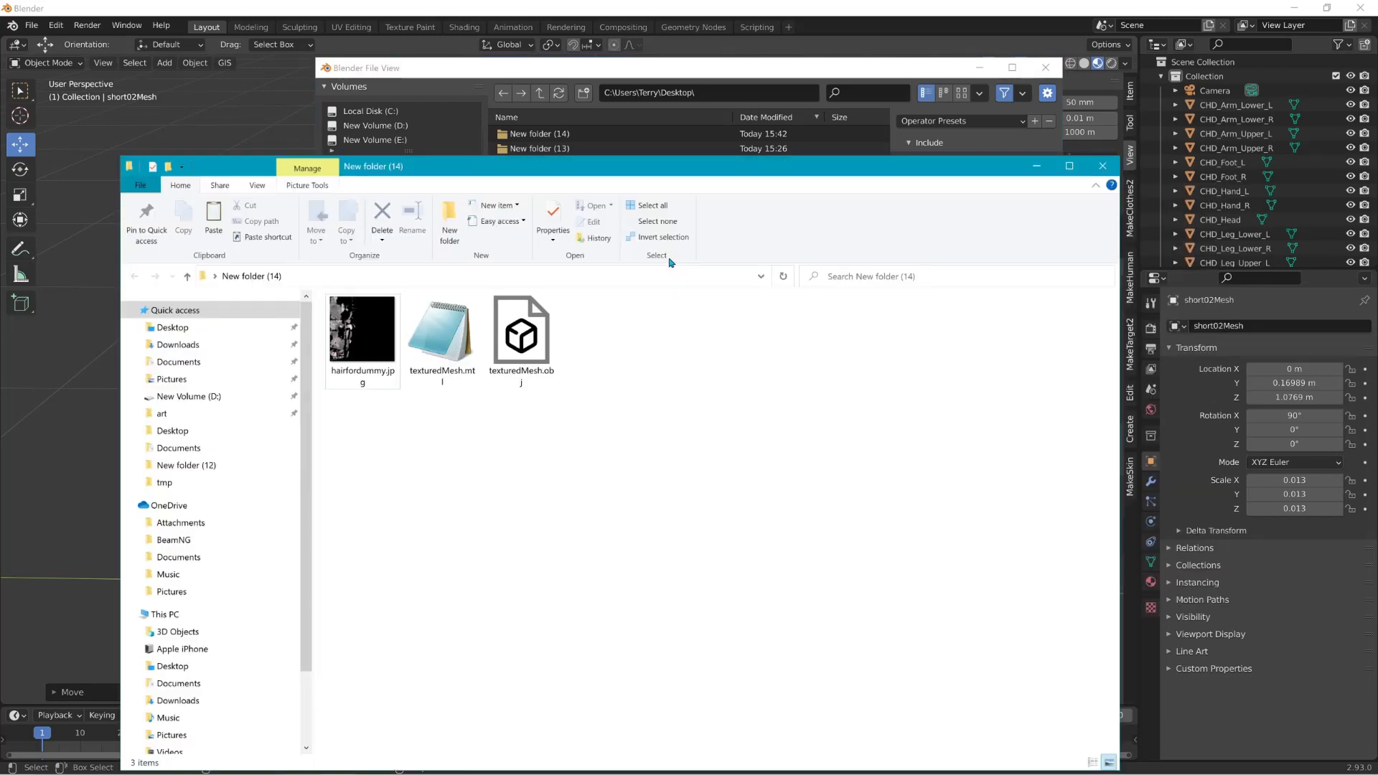
pyautogui.moveTo(587, 386); pyautogui.dragTo(556, 376)
pyautogui.moveTo(309, 298); pyautogui.dragTo(316, 301)
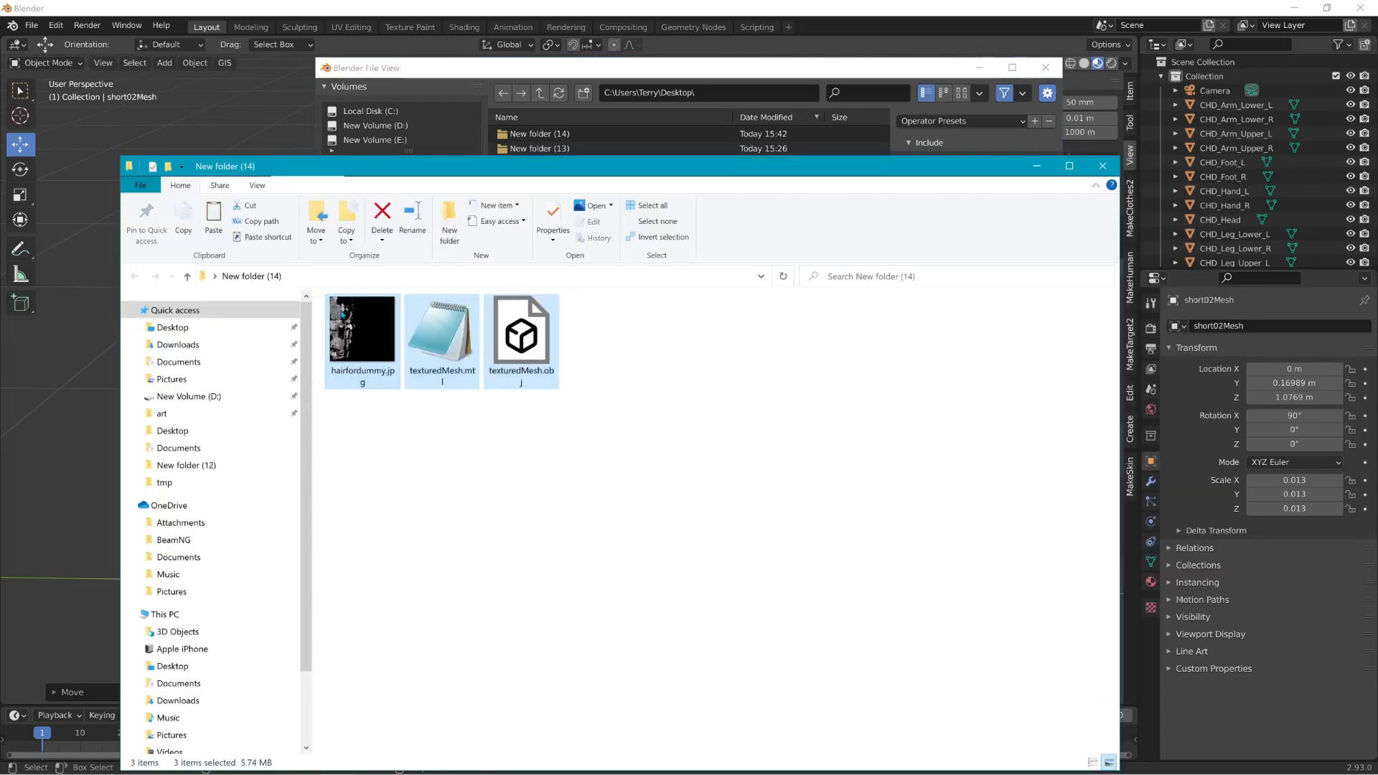
pyautogui.rightClick(373, 334)
pyautogui.press('Escape')
pyautogui.hotkey('alt', 'Tab')
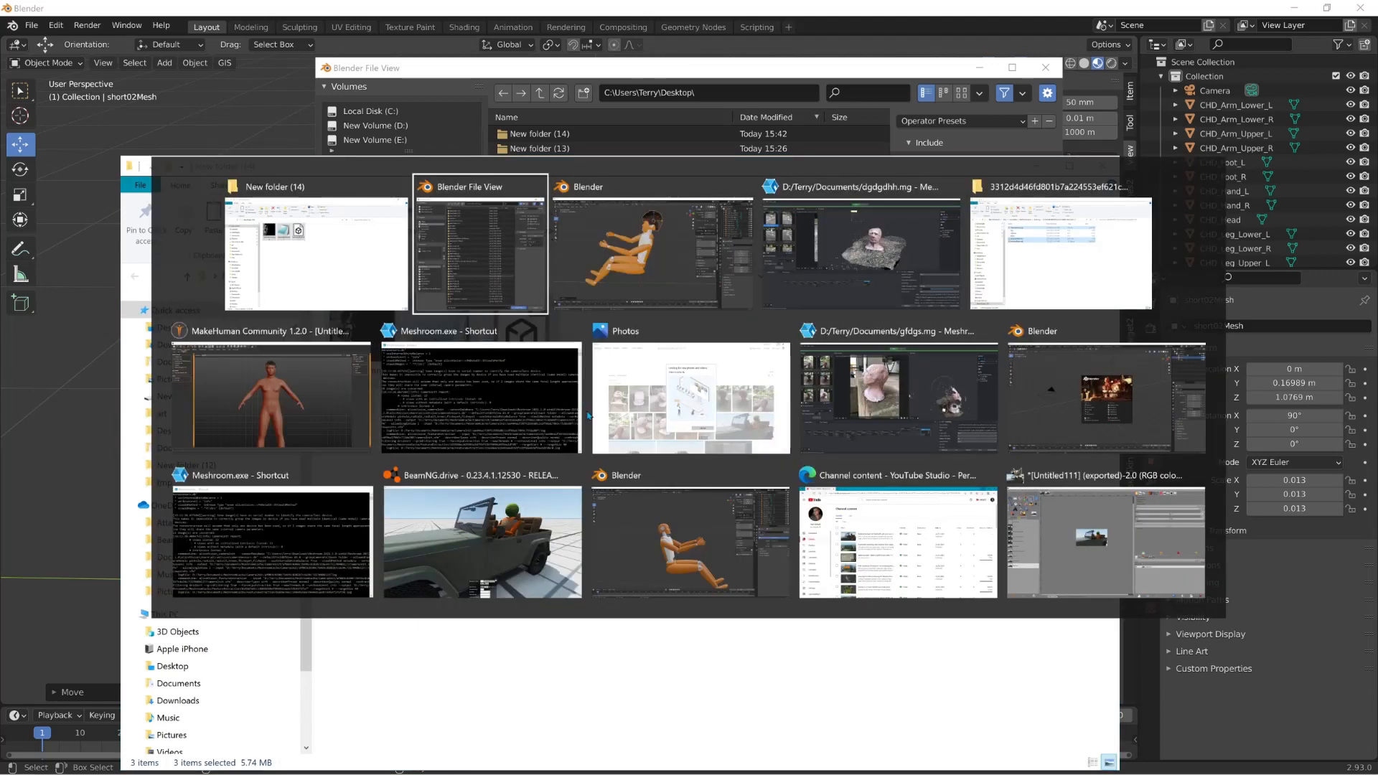
pyautogui.hotkey('alt', 'Tab')
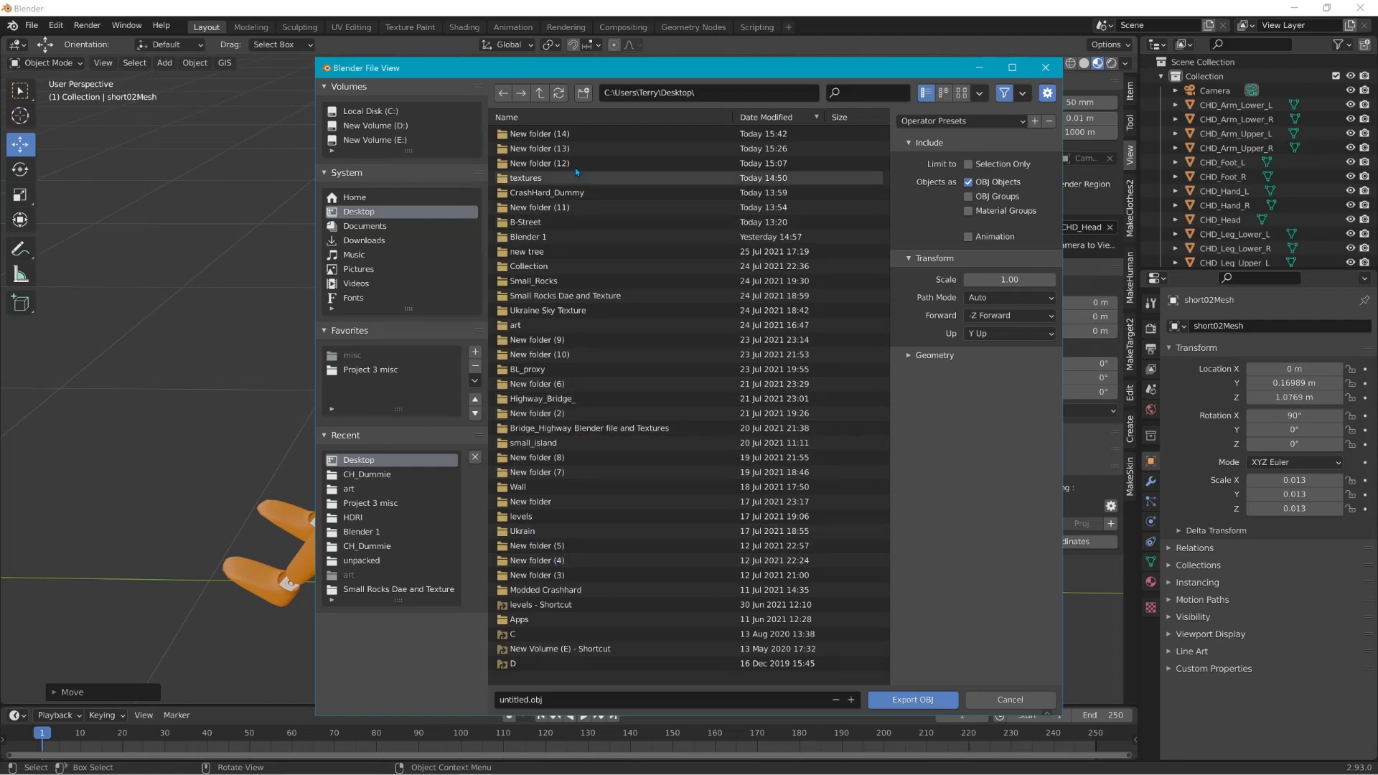
pyautogui.doubleClick(545, 133)
pyautogui.click(556, 149)
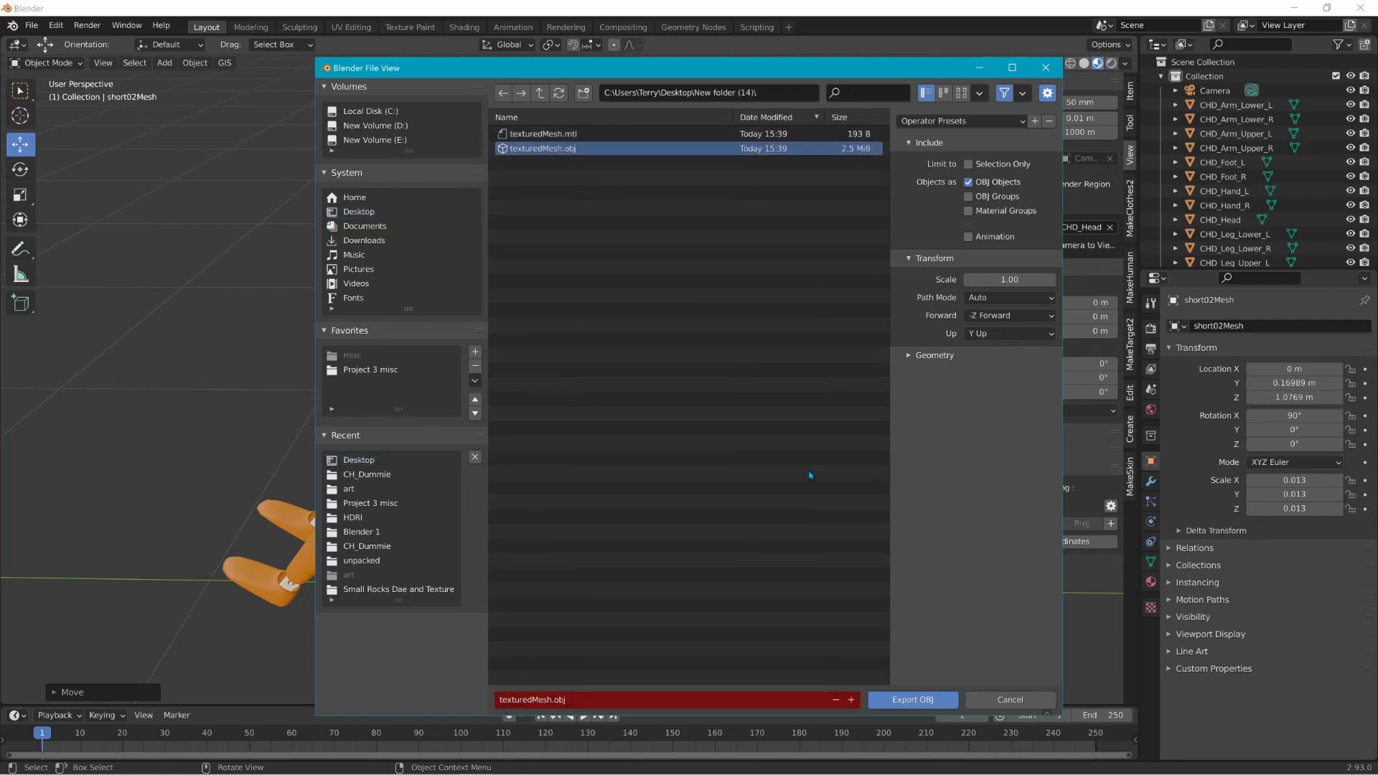
pyautogui.click(1010, 700)
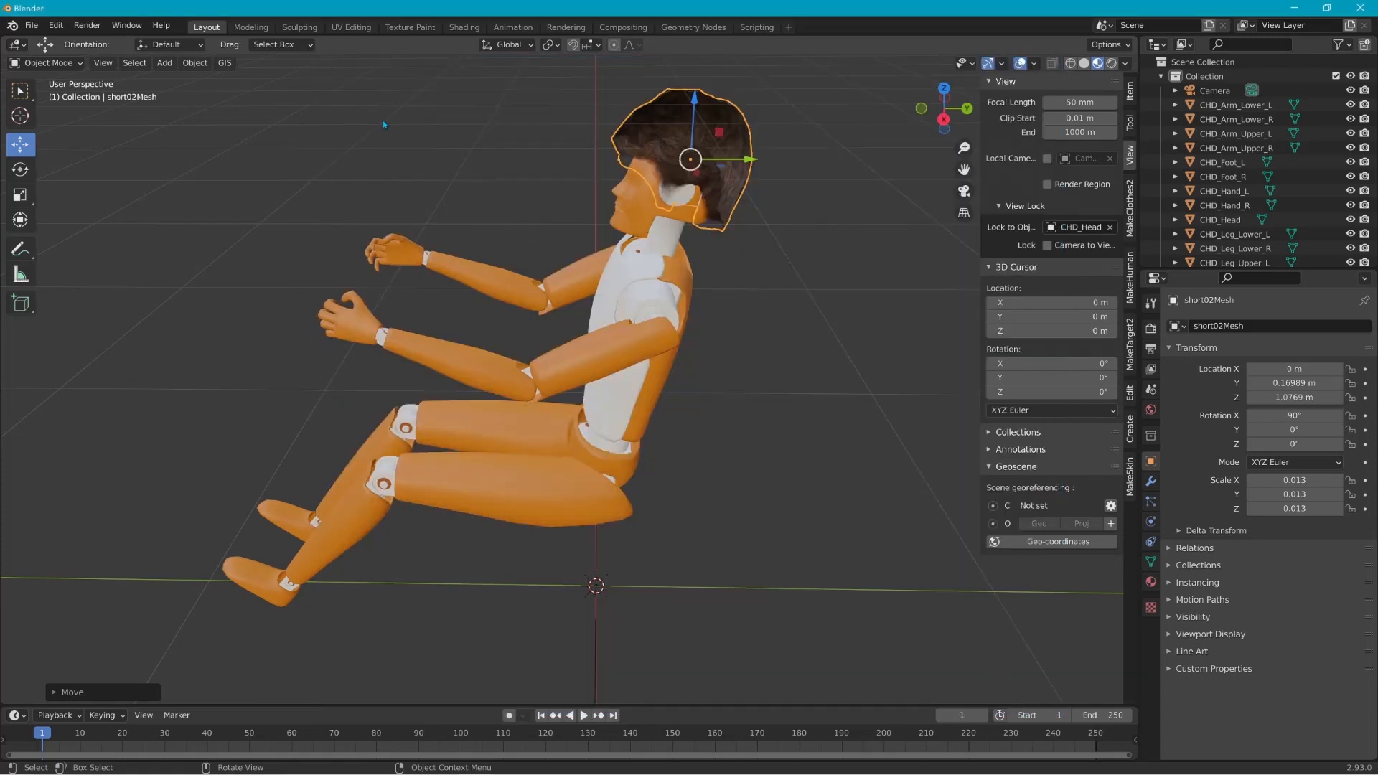
# Step: Import texturedMesh.obj as Wavefront (.obj) from New folder (14) on the Desktop
pyautogui.click(32, 25)
pyautogui.moveTo(92, 225)
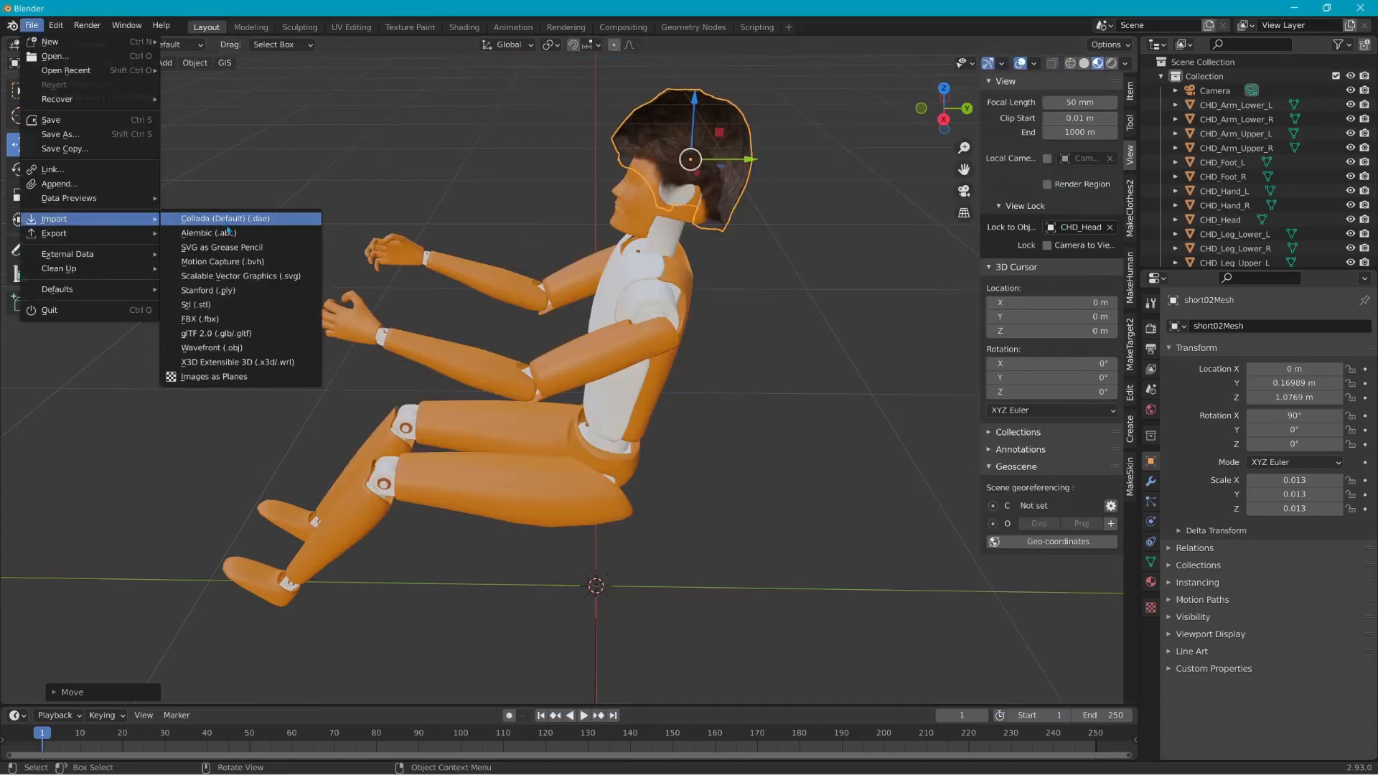
pyautogui.click(236, 347)
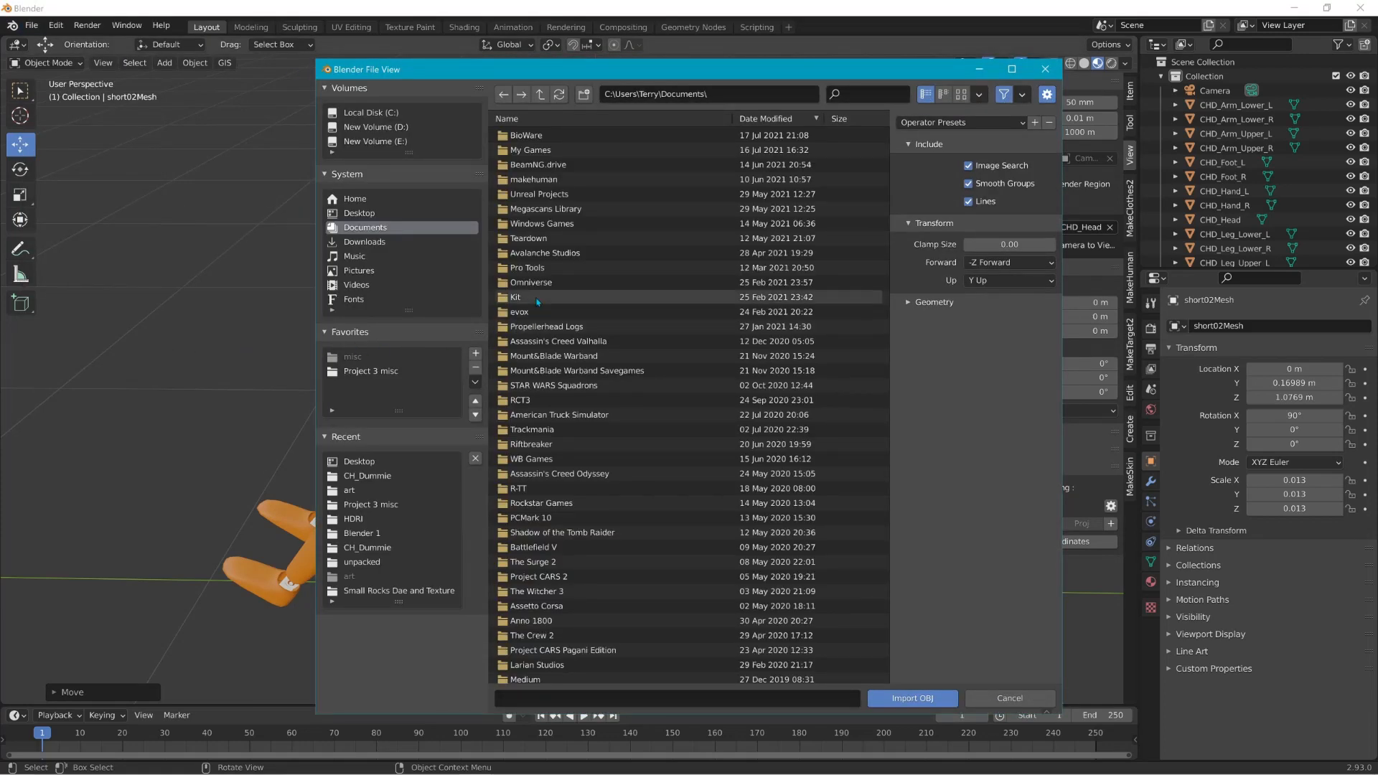
pyautogui.click(370, 214)
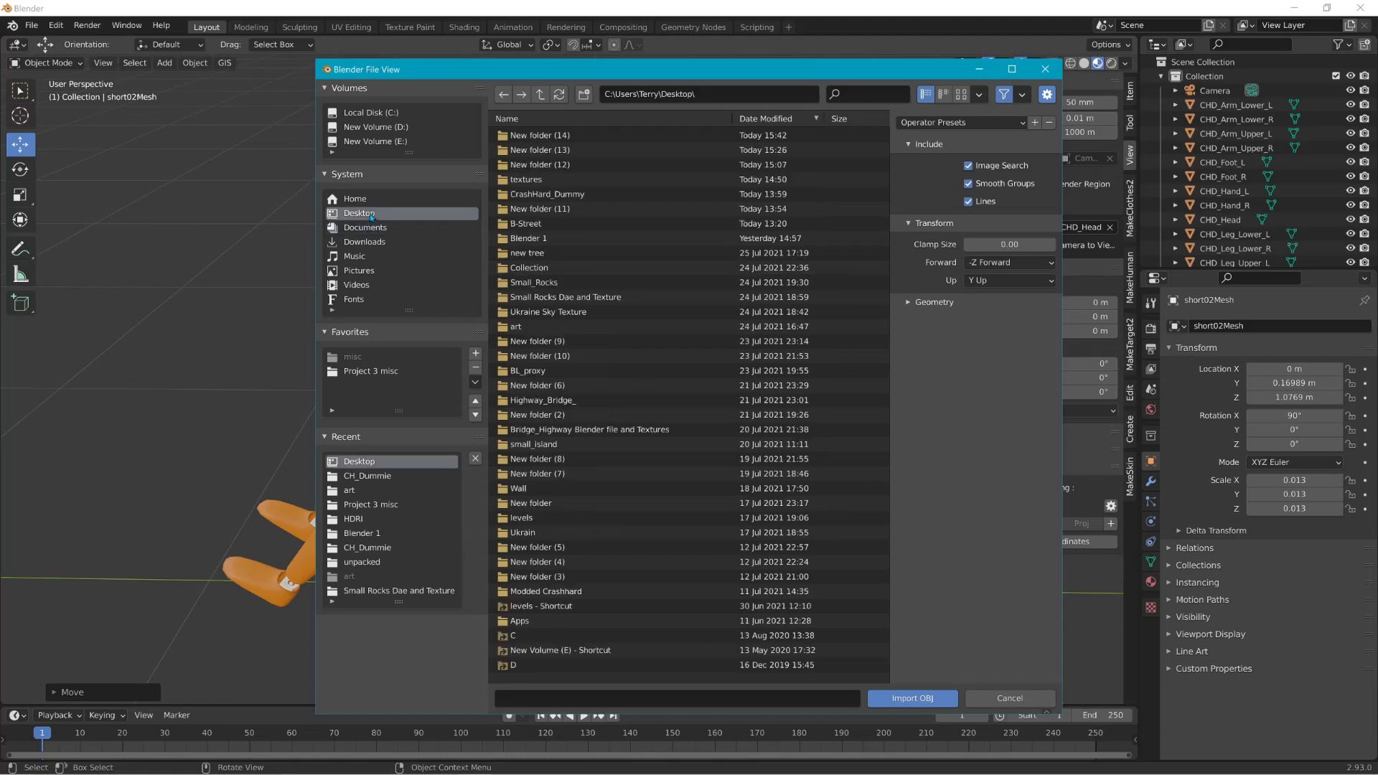
pyautogui.doubleClick(539, 135)
pyautogui.click(543, 150)
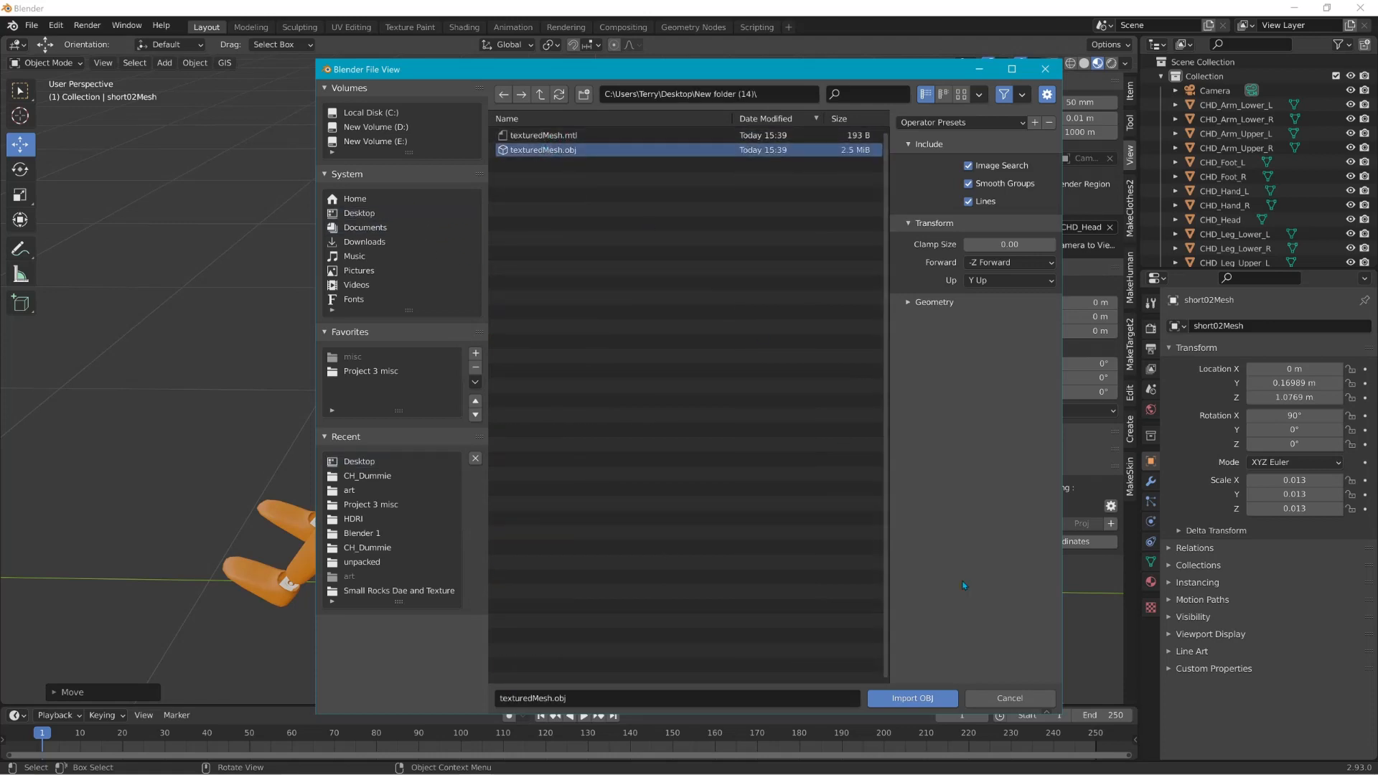
pyautogui.click(926, 698)
# Step: Replace the textured mesh's missing Base Color image with hairfordummy.jpg from New folder (14) in its TextureAtlas_1001 material
pyautogui.scroll(-6, 310, 459)
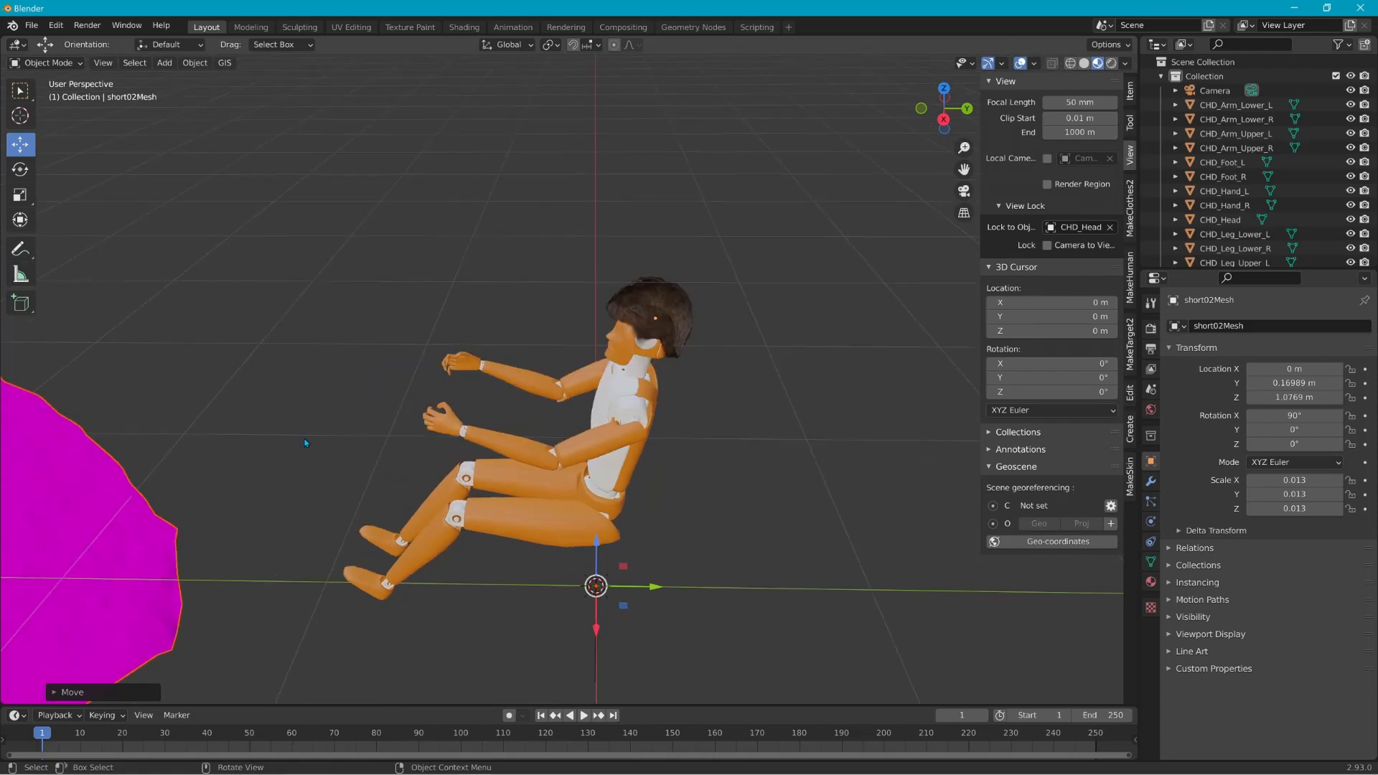
pyautogui.keyDown('shift'); pyautogui.moveTo(313, 423); pyautogui.dragTo(420, 321, button='middle'); pyautogui.keyUp('shift')
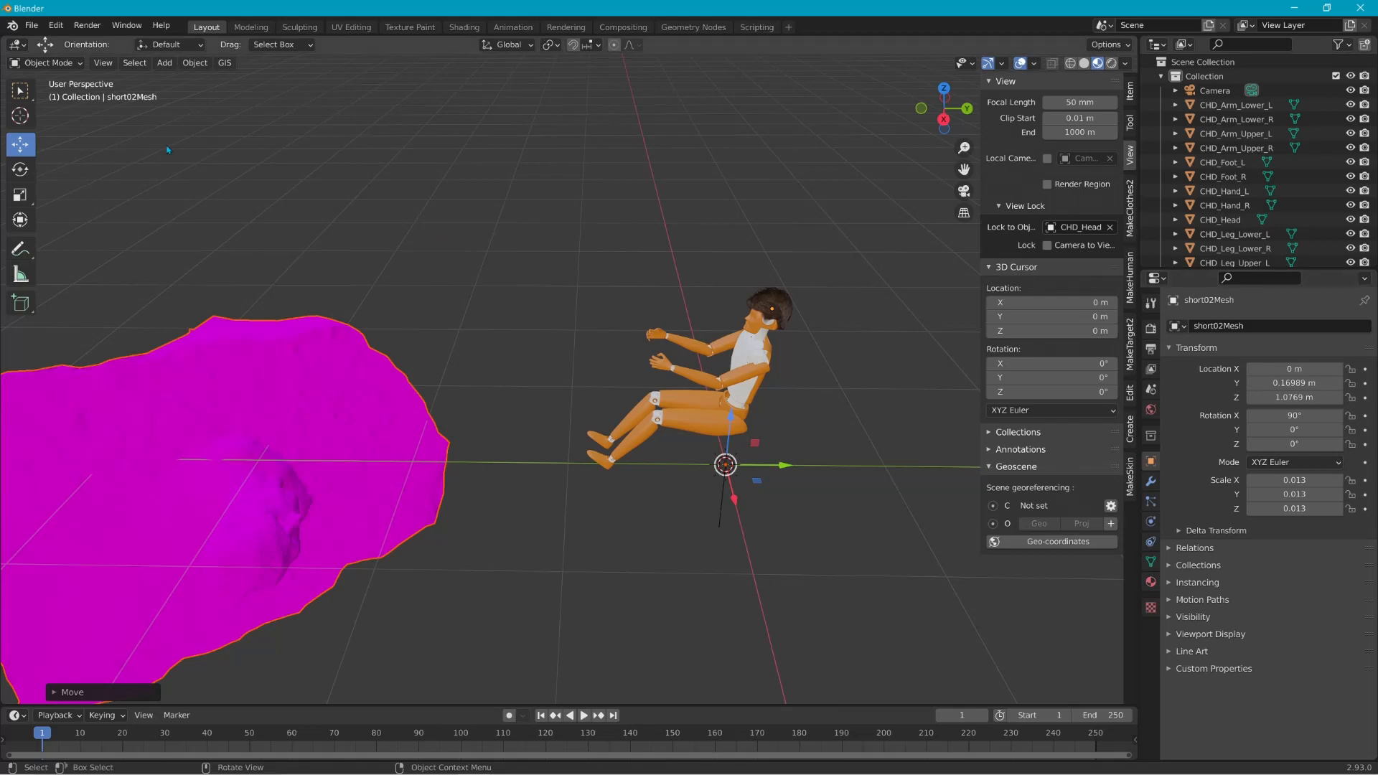
pyautogui.click(200, 377)
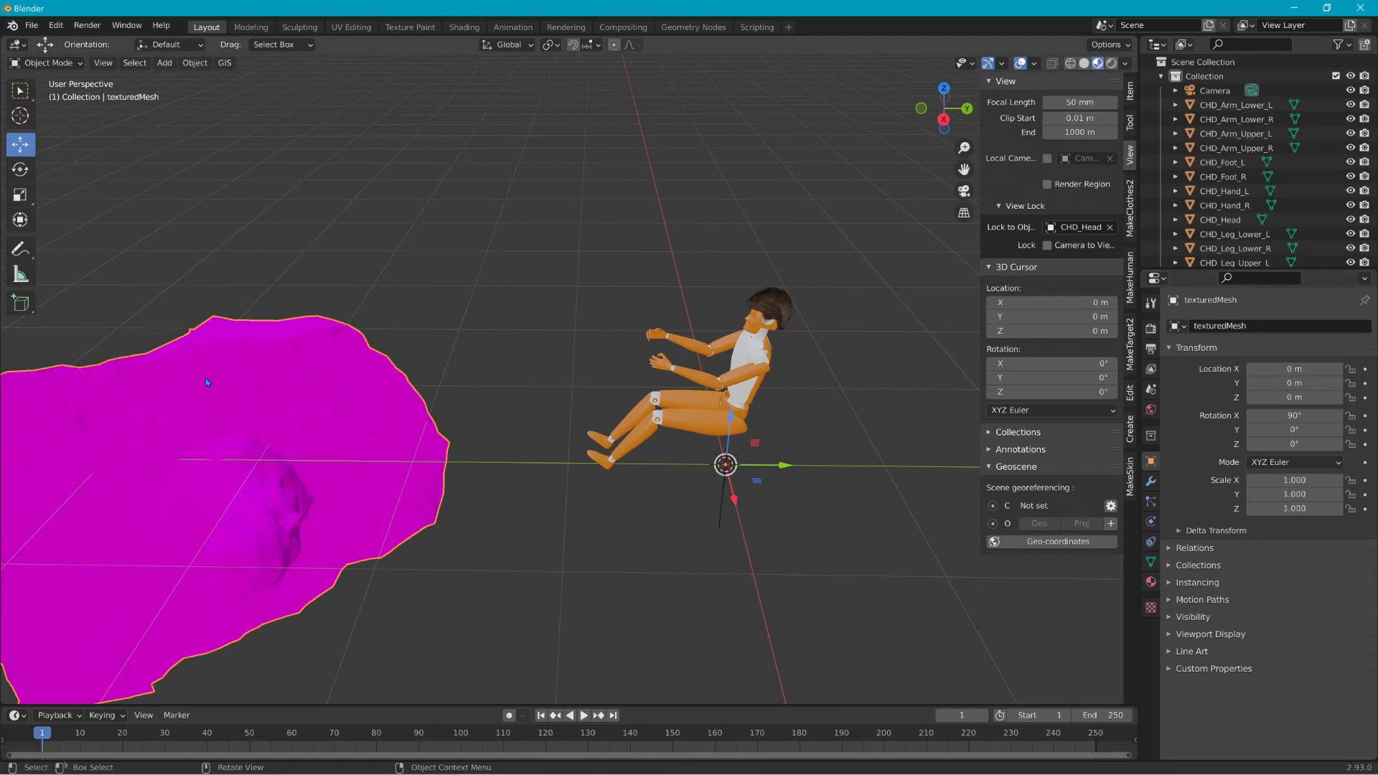
pyautogui.click(1151, 581)
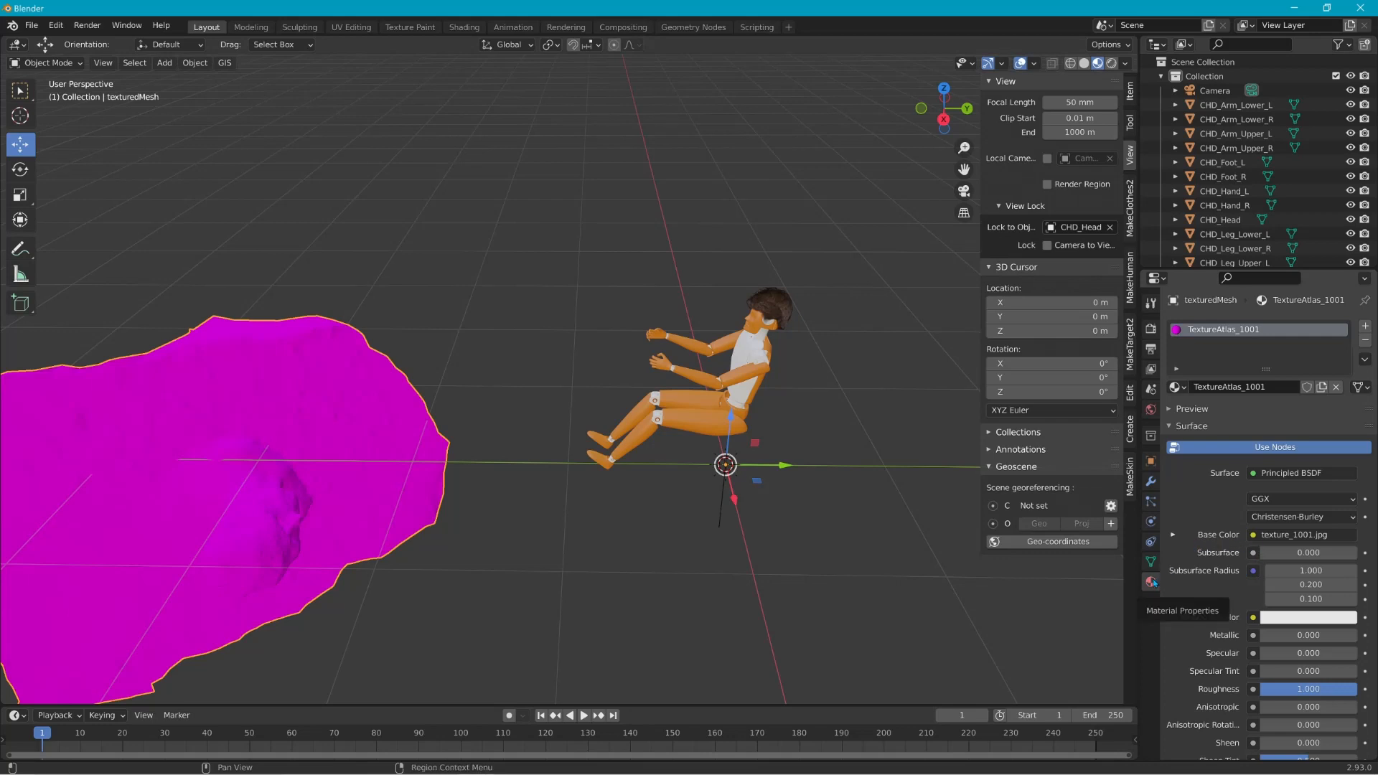
pyautogui.click(1173, 534)
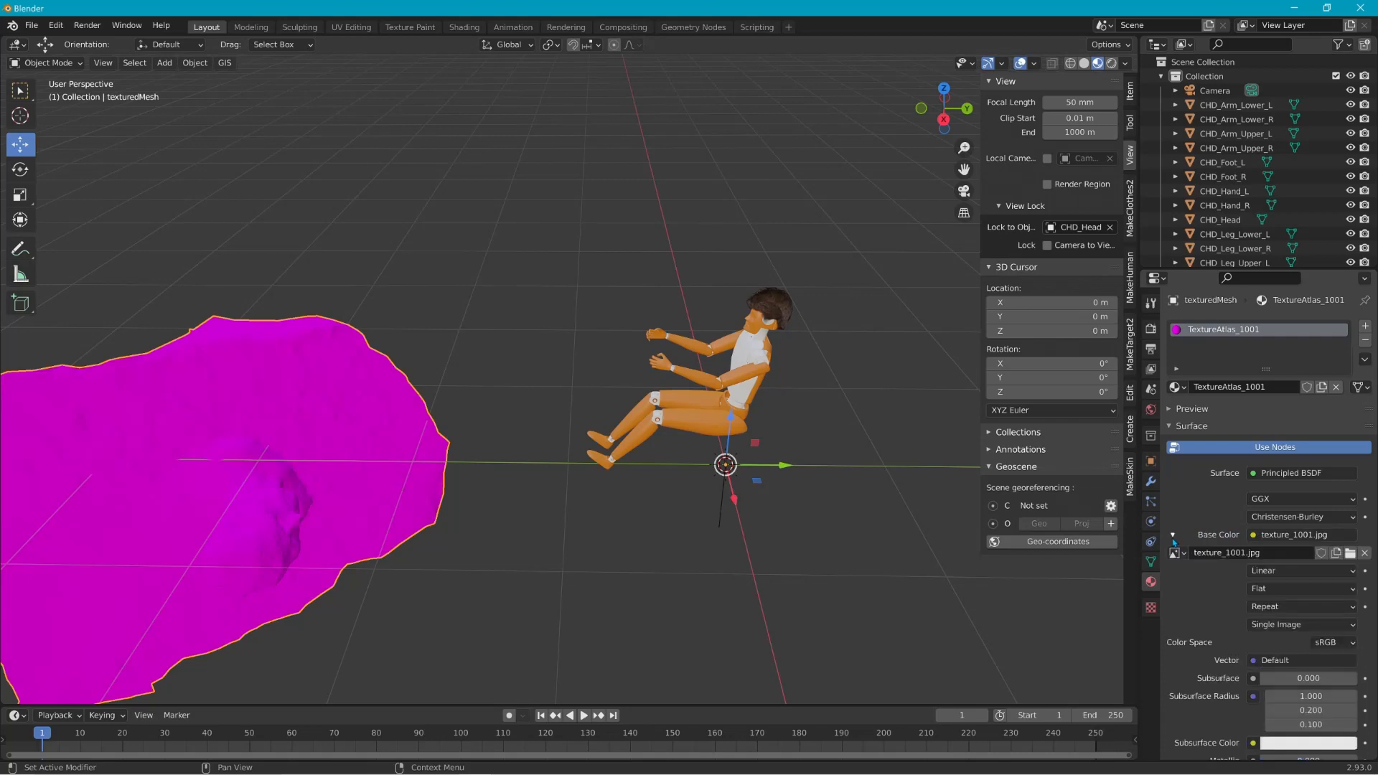
pyautogui.click(1349, 553)
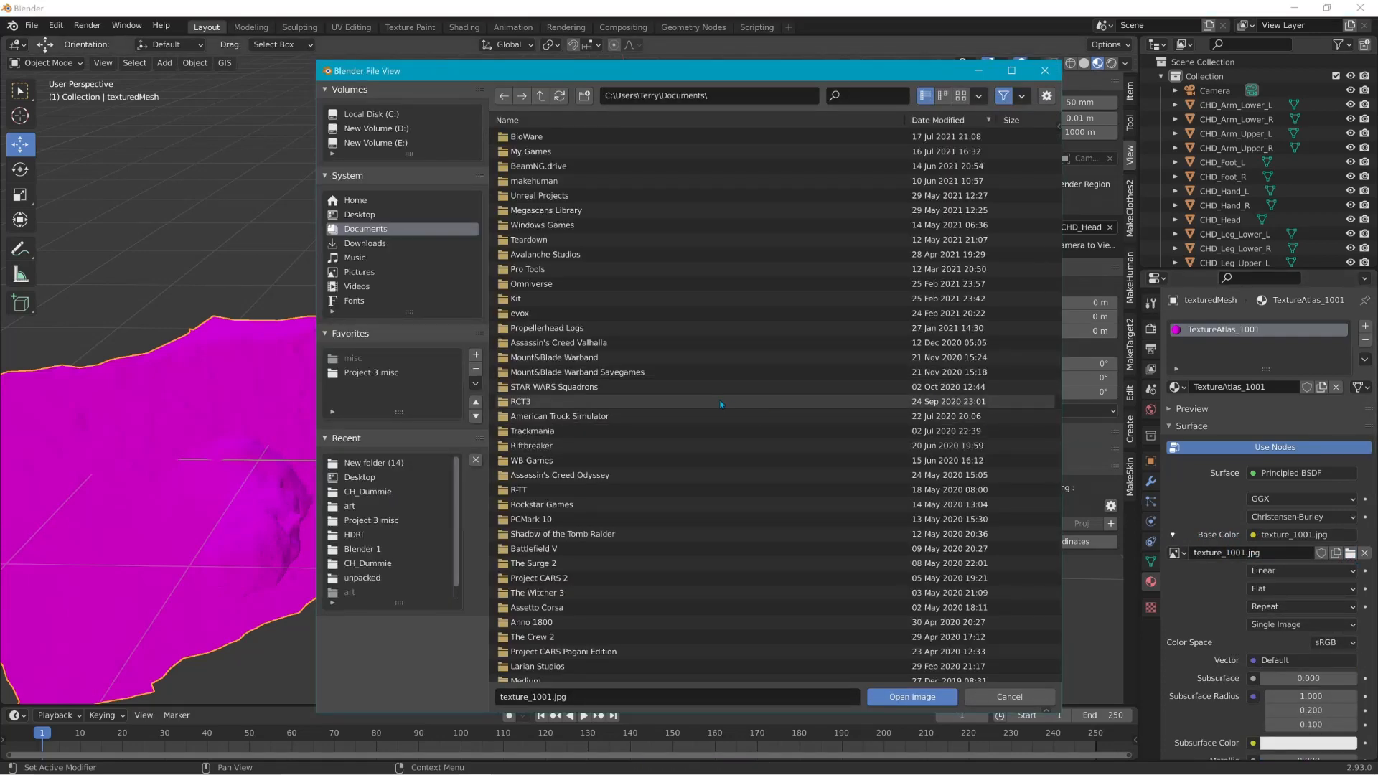
pyautogui.click(392, 463)
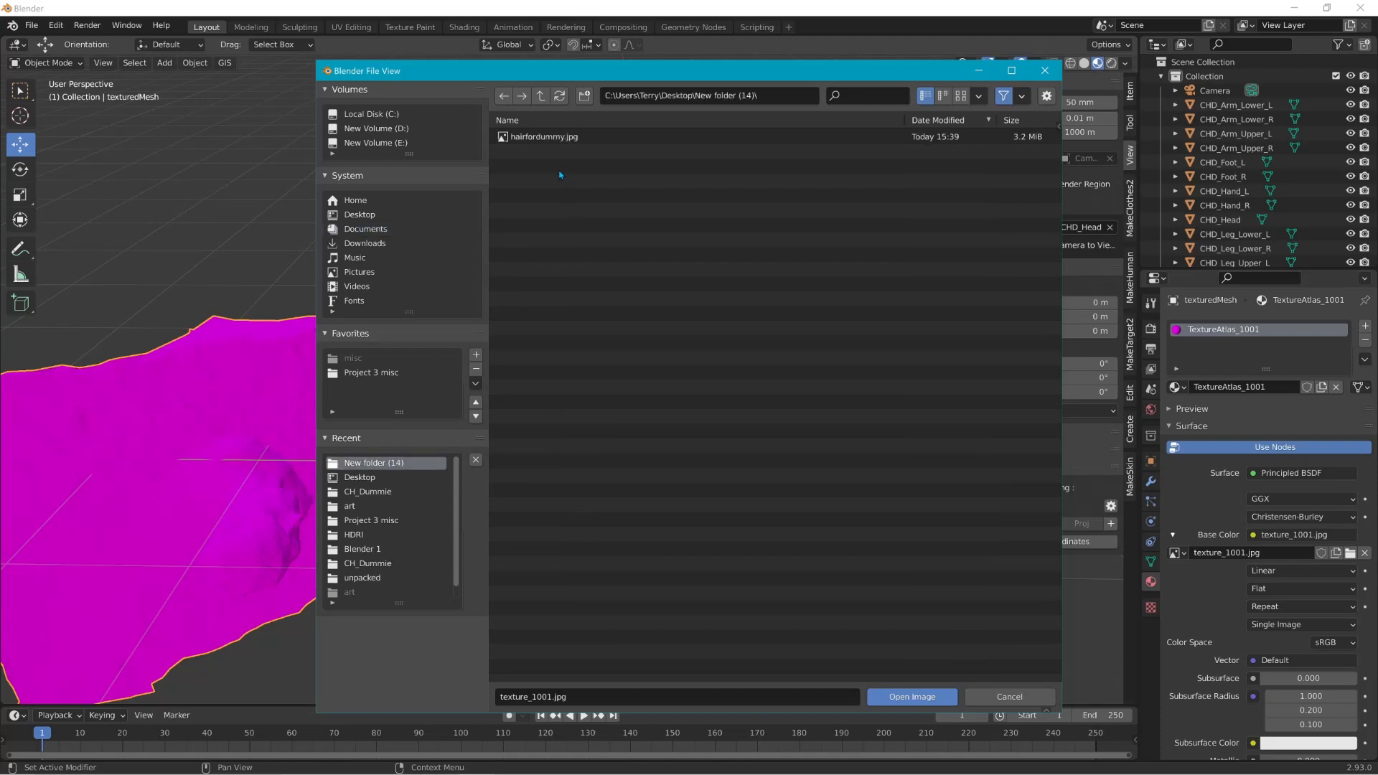
pyautogui.click(567, 138)
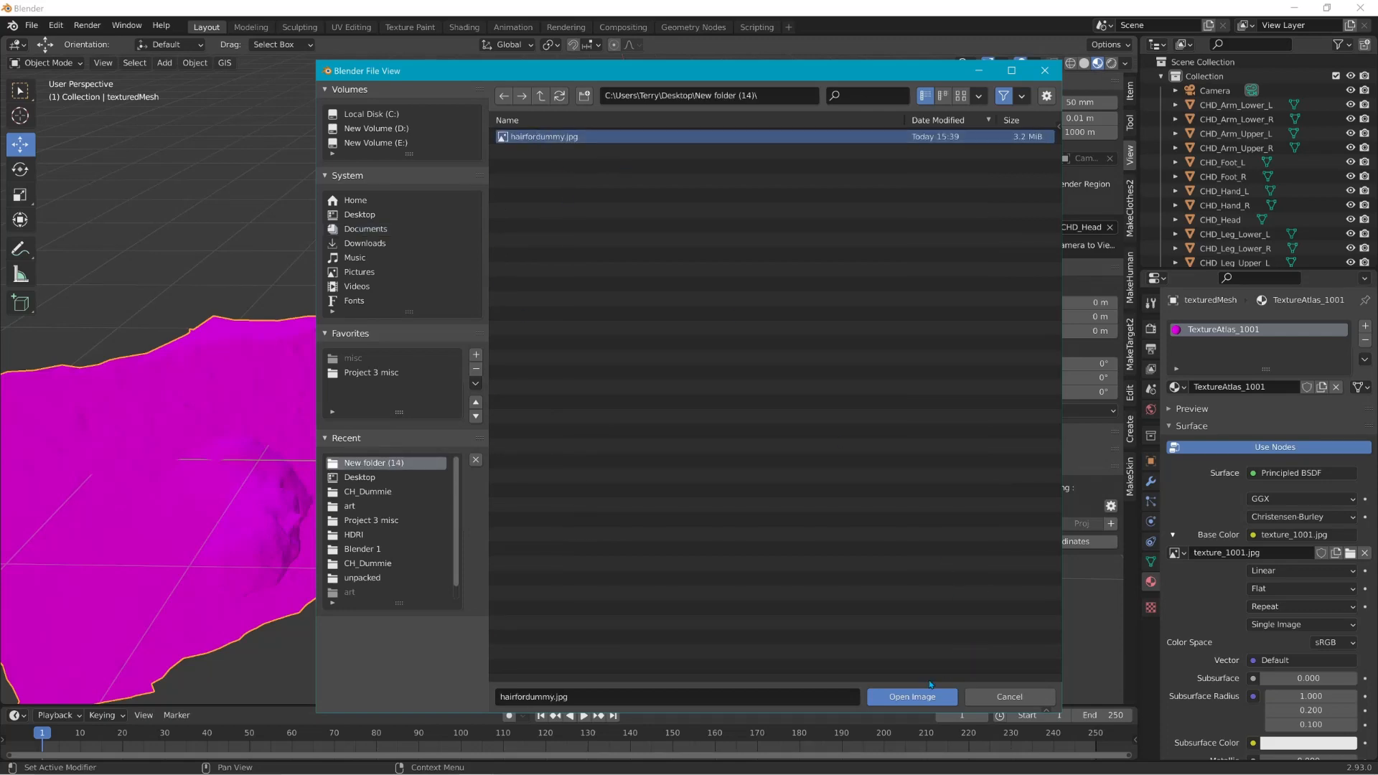
pyautogui.click(912, 697)
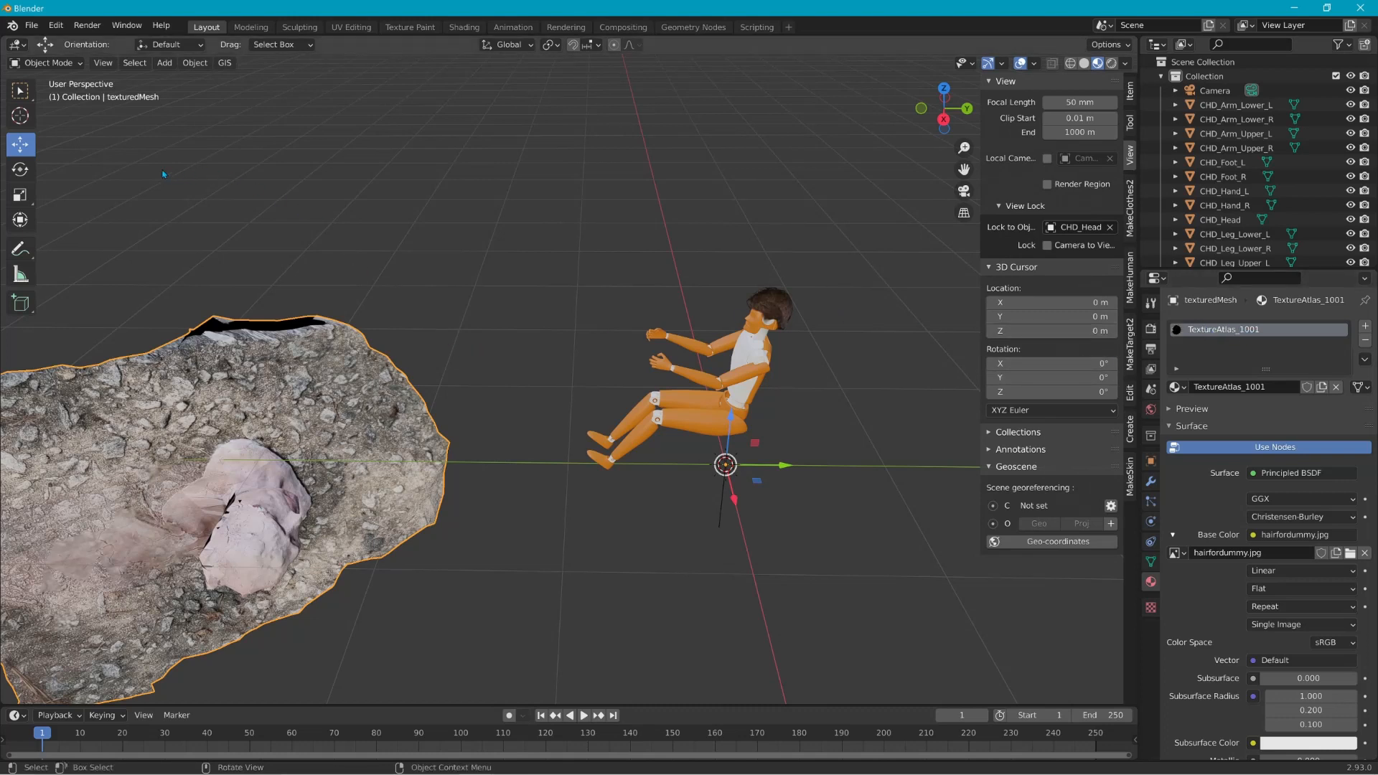
# Step: Rotate the imported head scan with the Rotate gizmo so the head stands upright on its ground surface
pyautogui.click(20, 170)
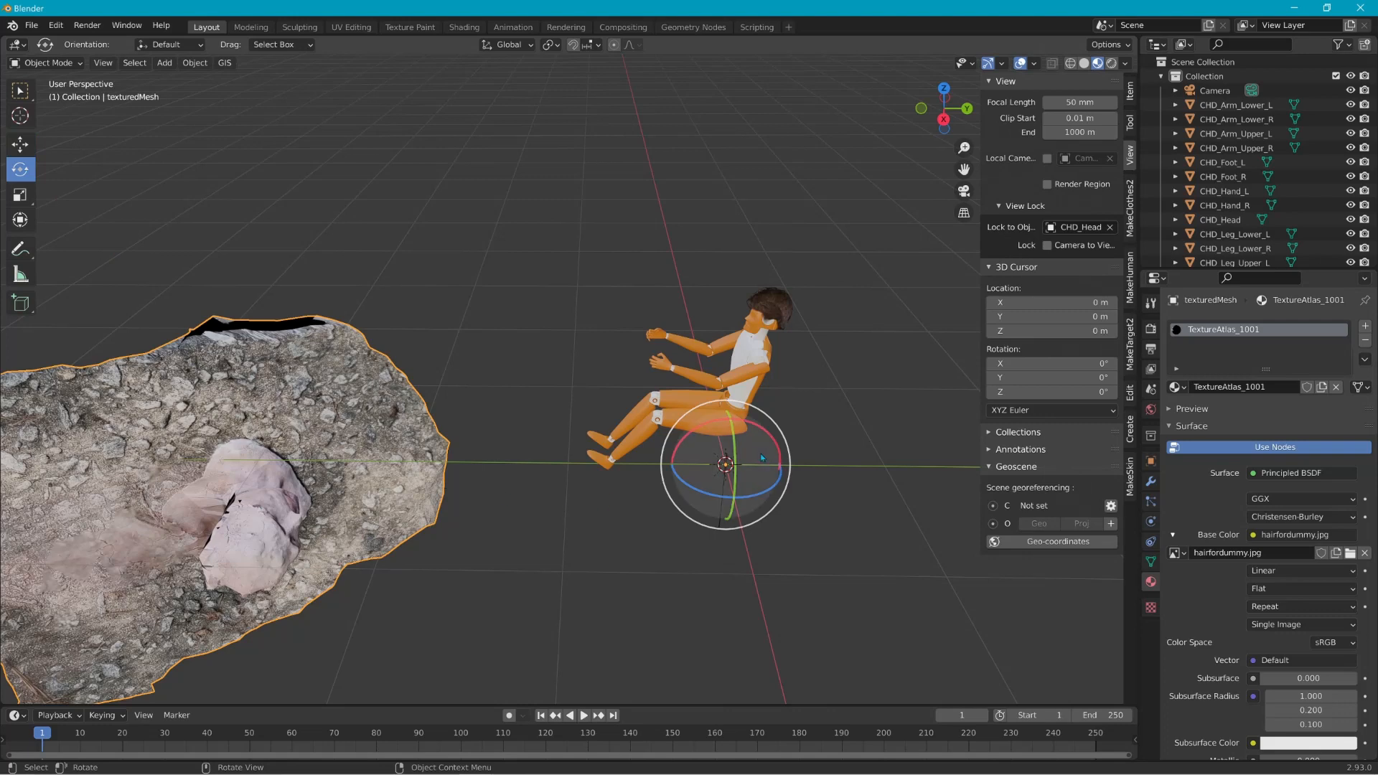
pyautogui.moveTo(733, 464); pyautogui.dragTo(380, 266)
pyautogui.moveTo(773, 436); pyautogui.dragTo(743, 413)
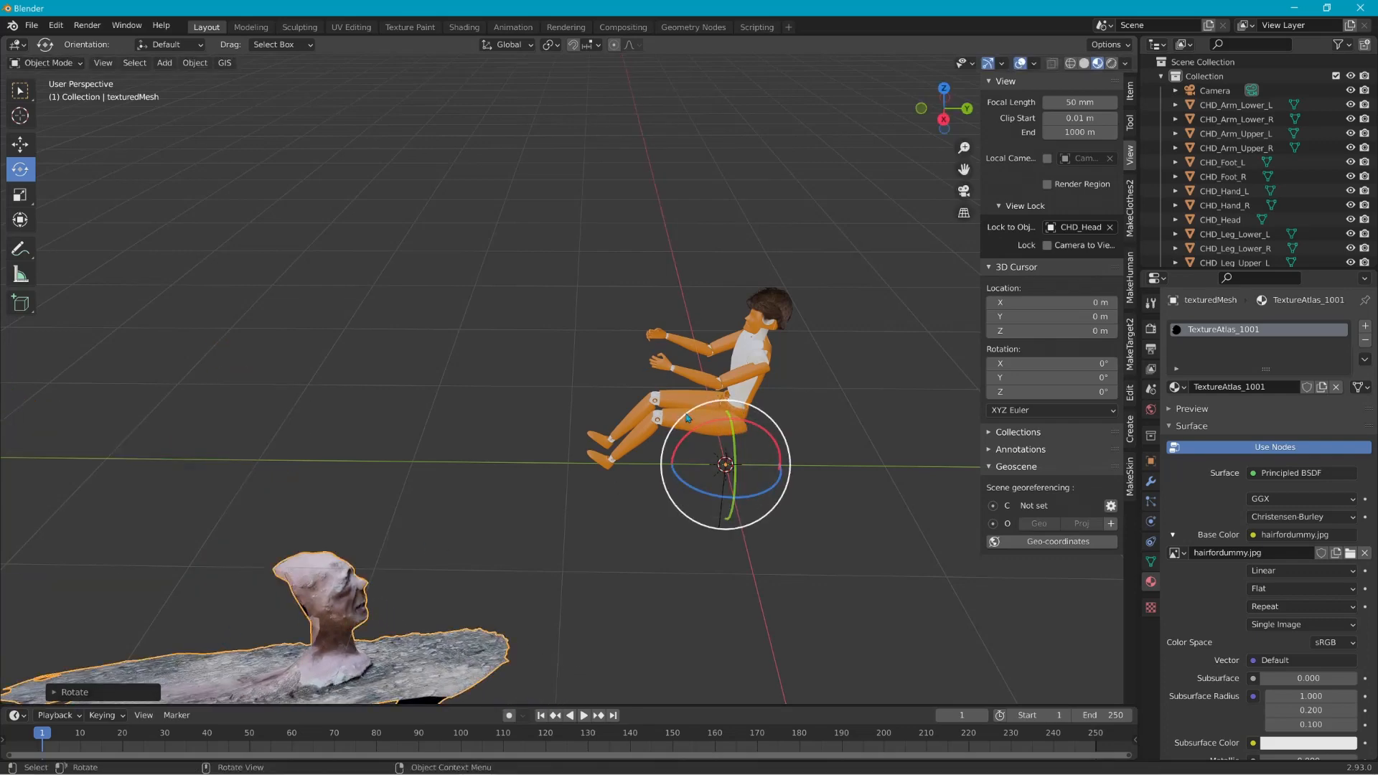
# Step: In the right orthographic view, rotate the head scan about the global Y axis until the head shows upright in profile
pyautogui.moveTo(395, 514); pyautogui.dragTo(375, 501, button='middle')
pyautogui.click(943, 121)
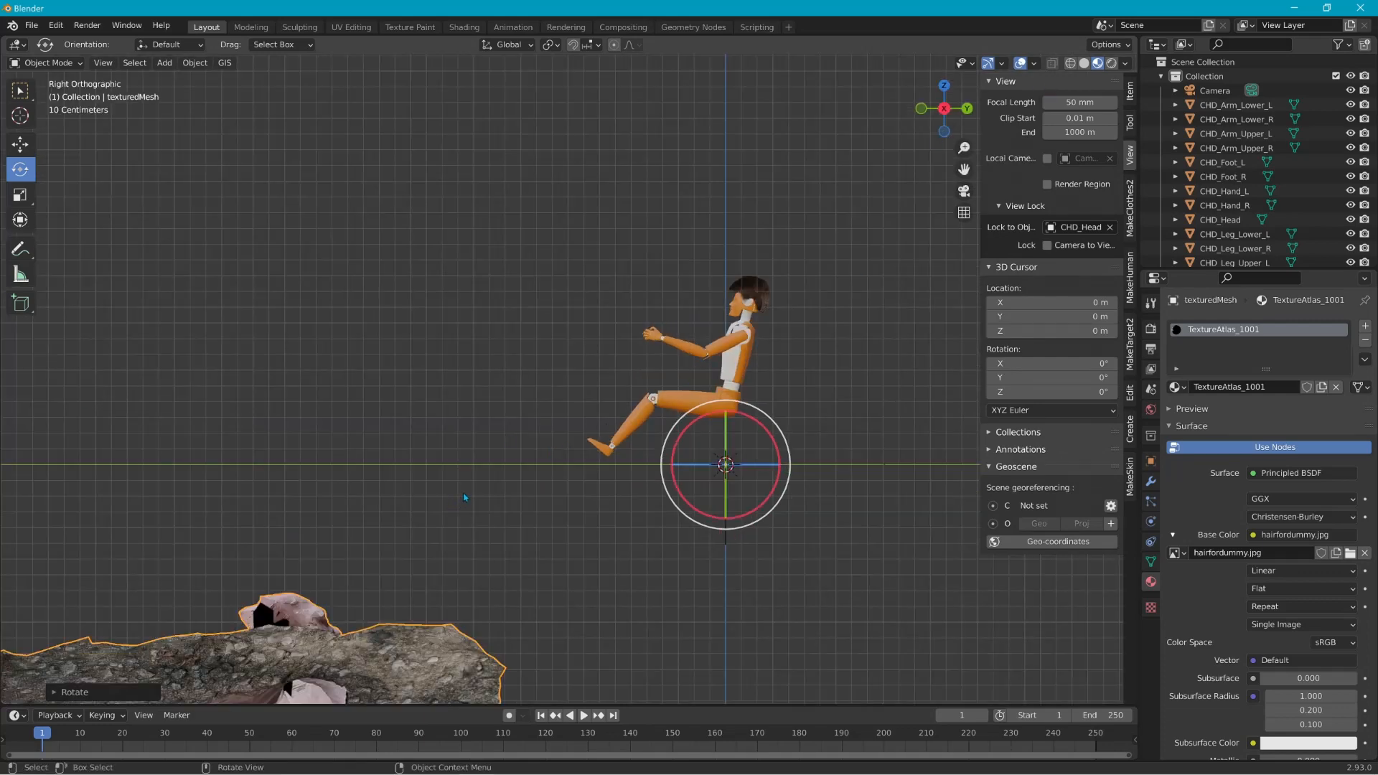
pyautogui.scroll(-3, 465, 497)
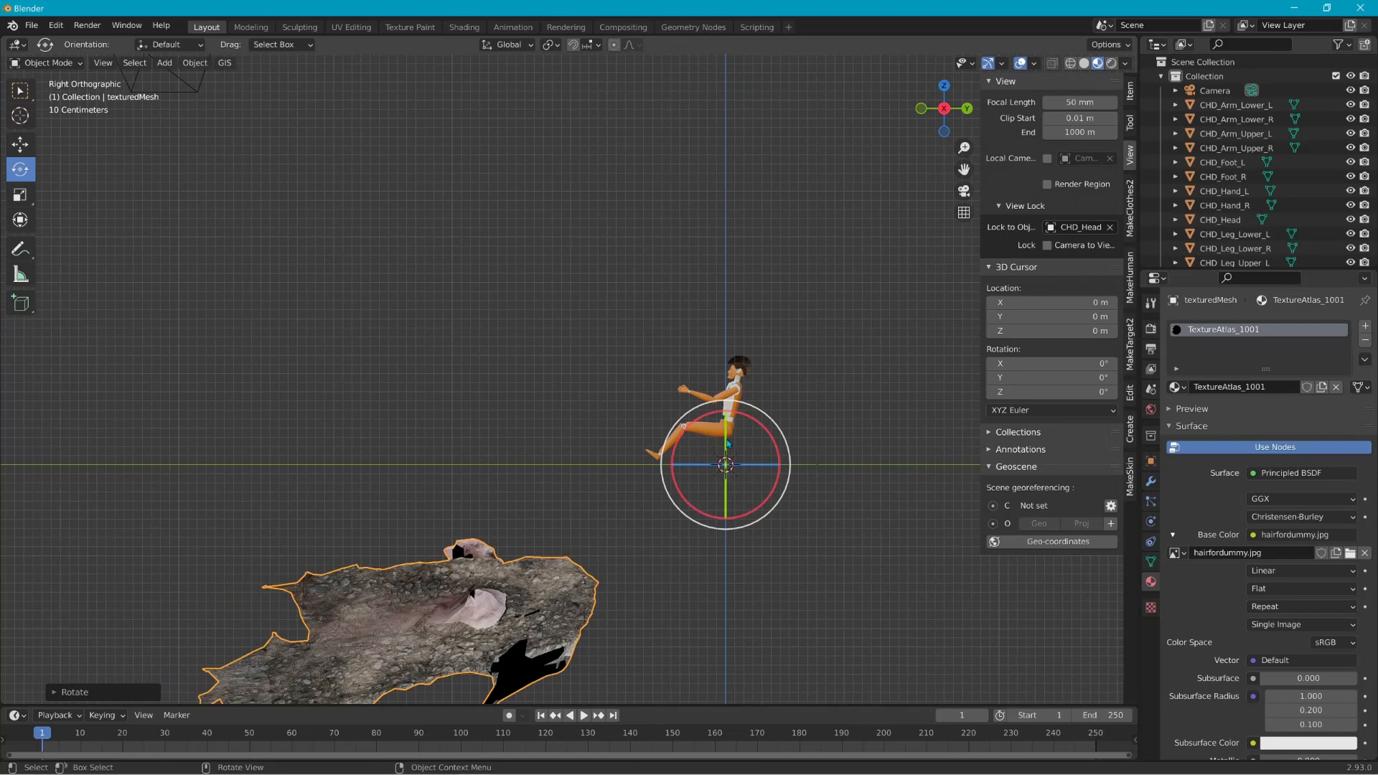
pyautogui.moveTo(725, 428); pyautogui.dragTo(758, 394)
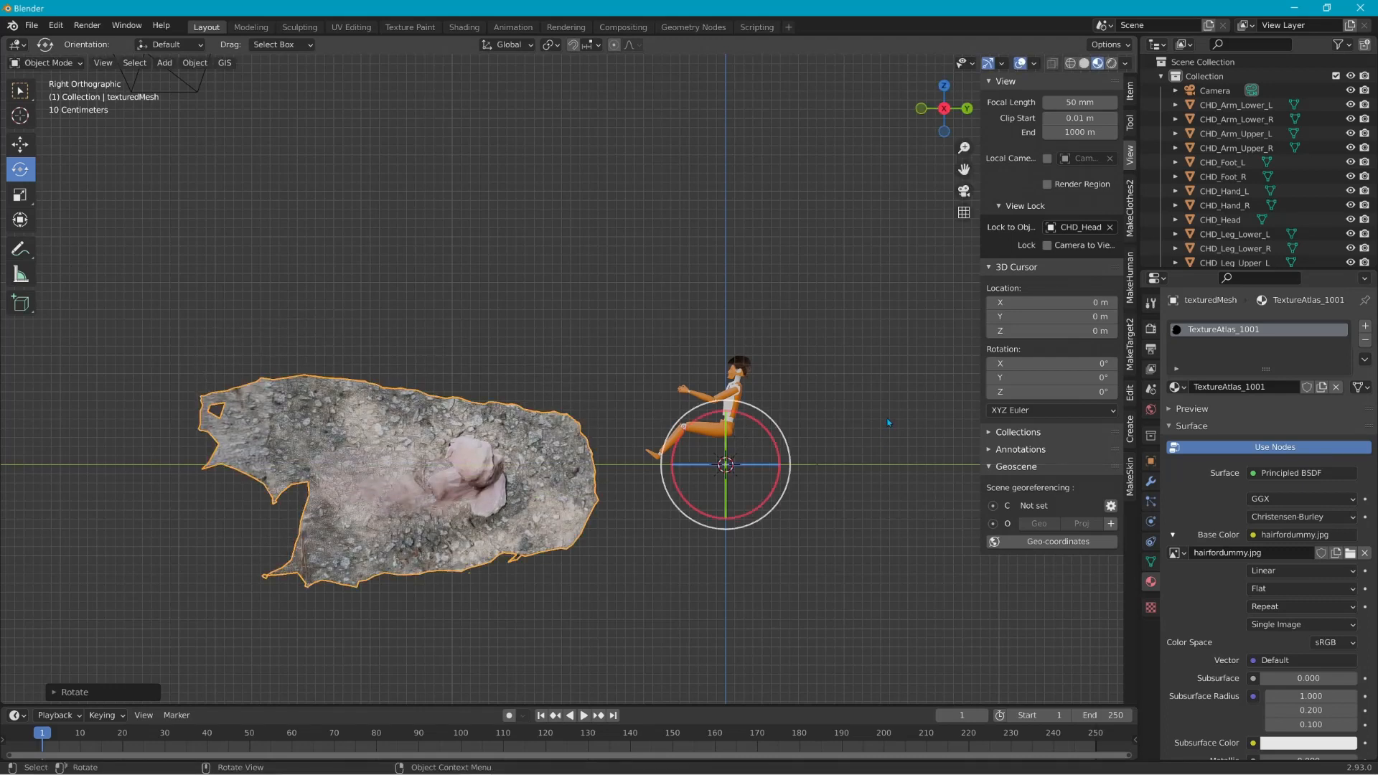
pyautogui.click(883, 413)
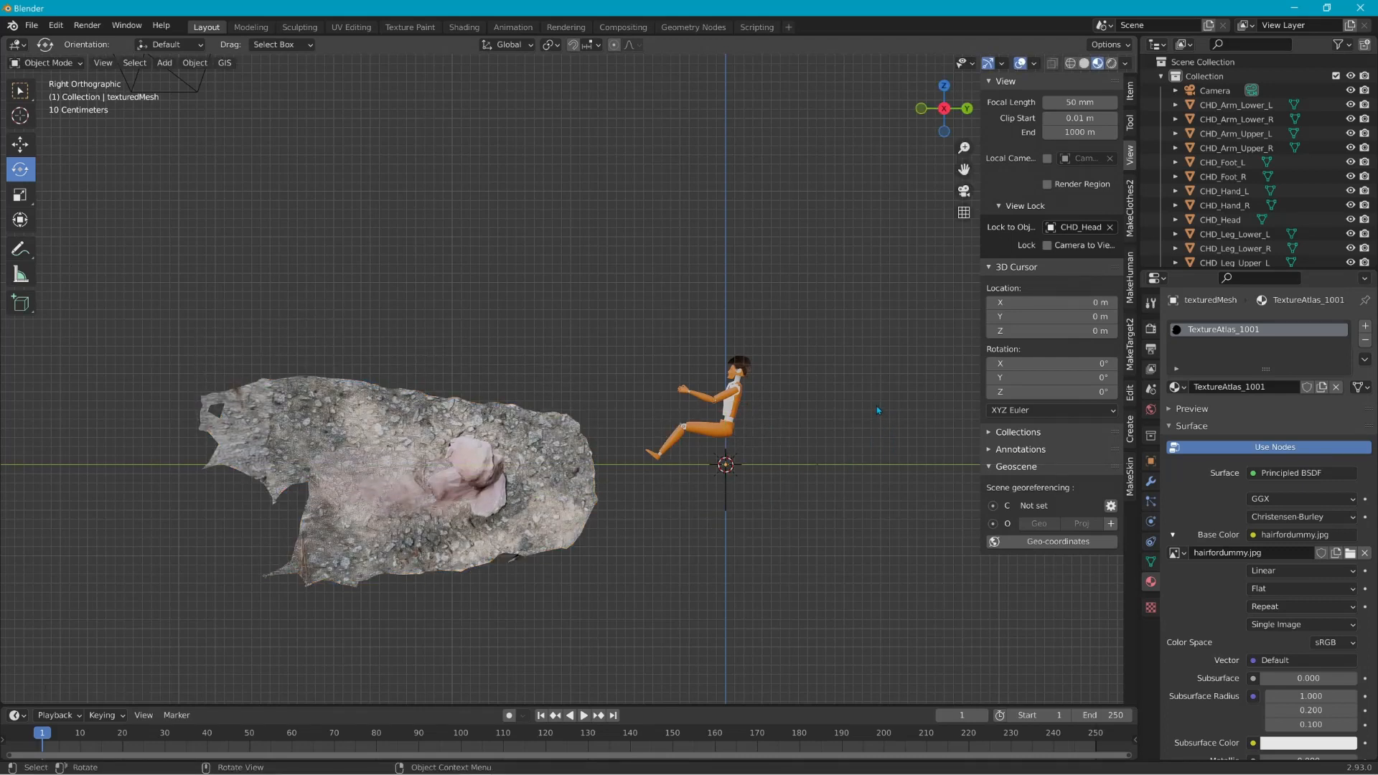
pyautogui.click(587, 458)
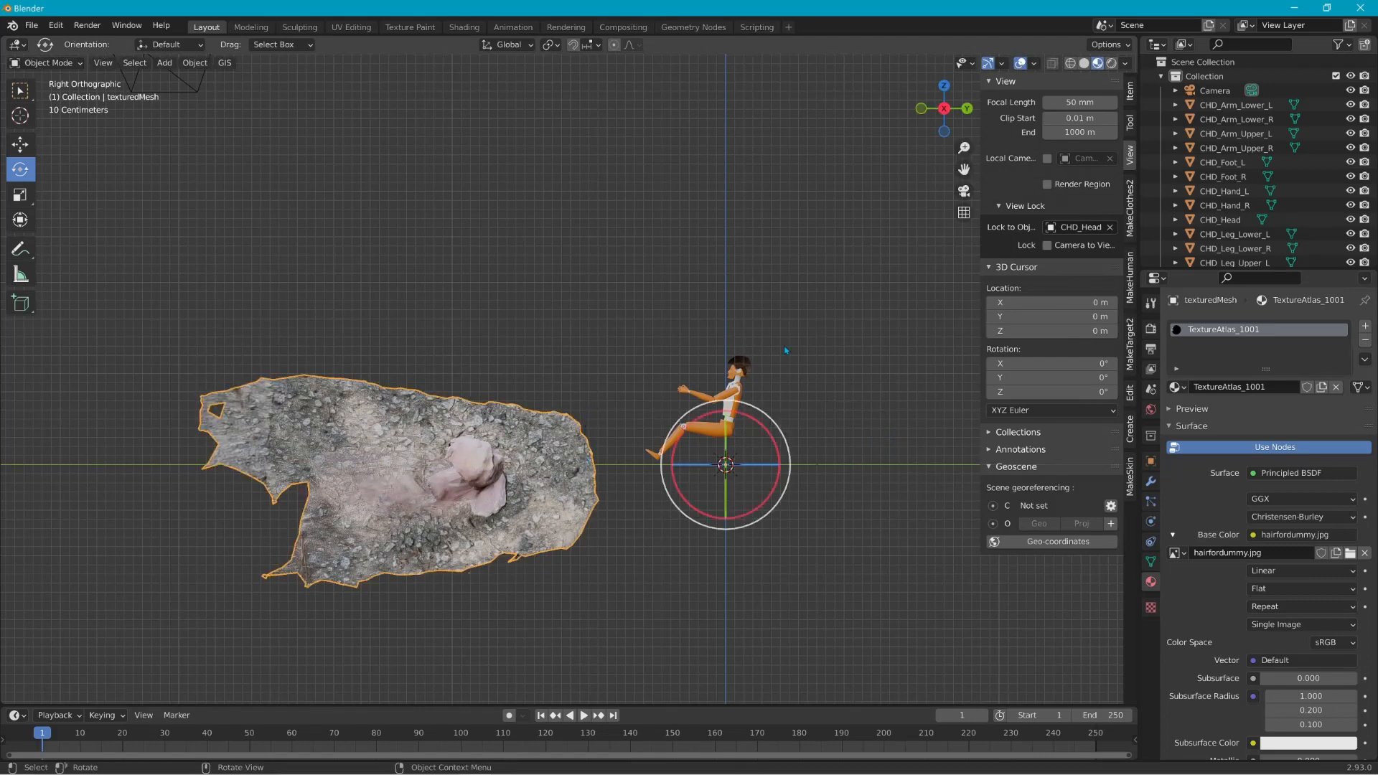
pyautogui.press('r')
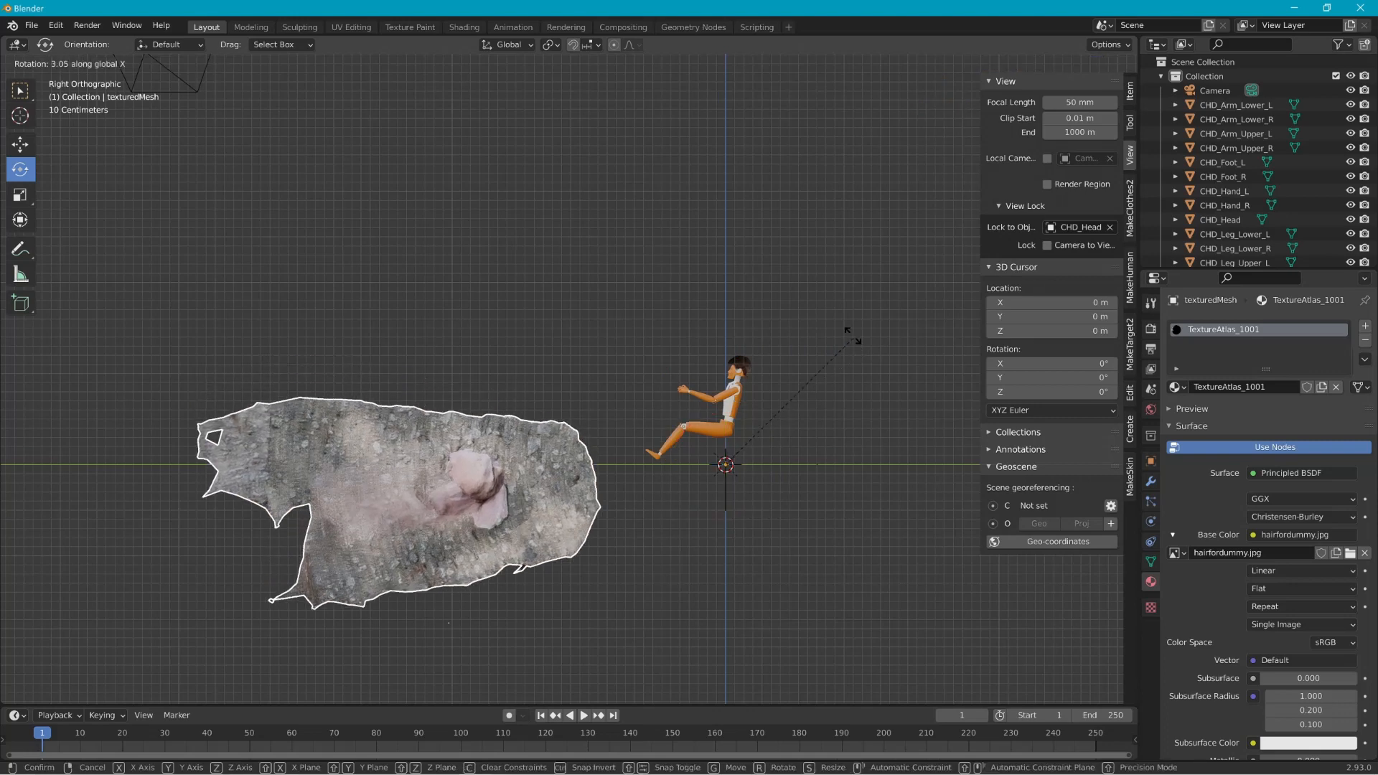
pyautogui.press('y')
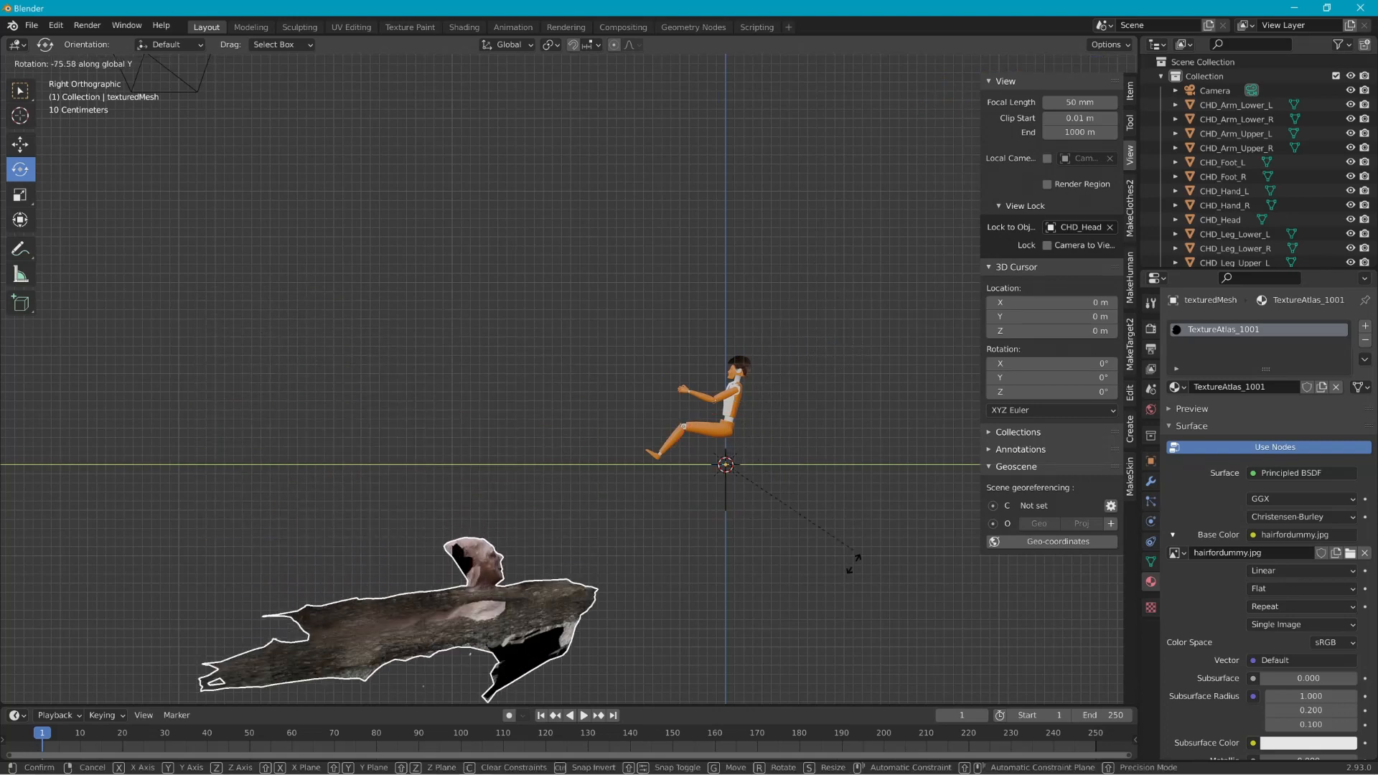
pyautogui.click(857, 503)
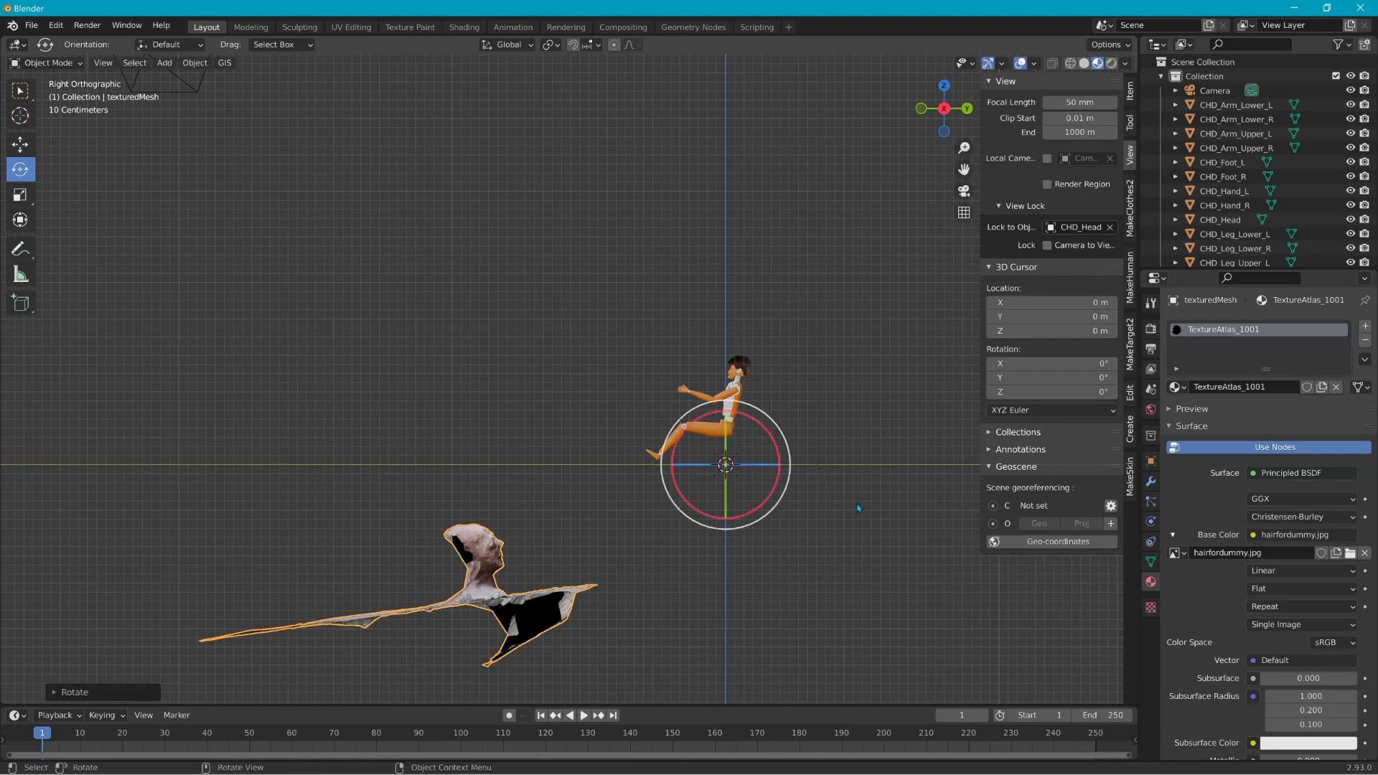
# Step: Level the scan's ground surface by rotating it about -8 degrees around global X, and move the scan up to the dummy's height
pyautogui.press('t')
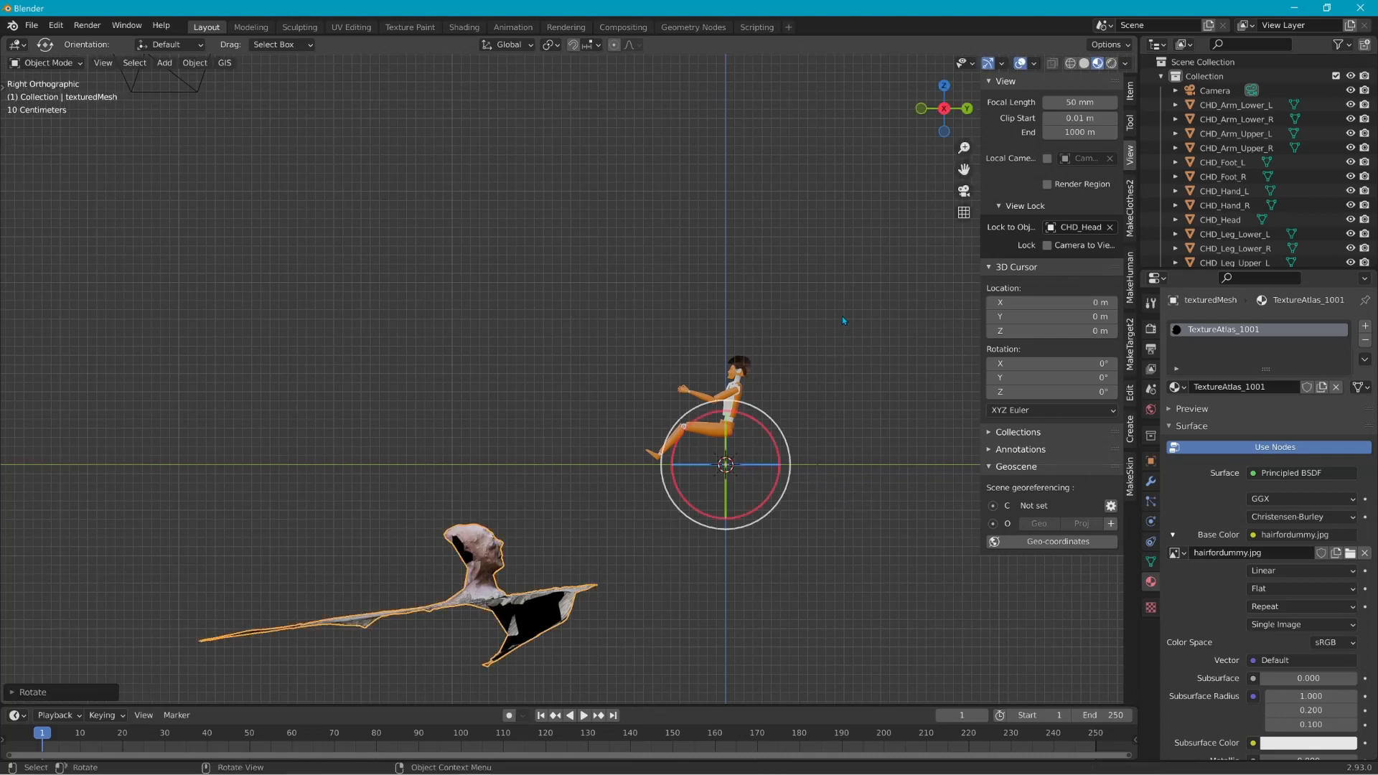
pyautogui.press('r')
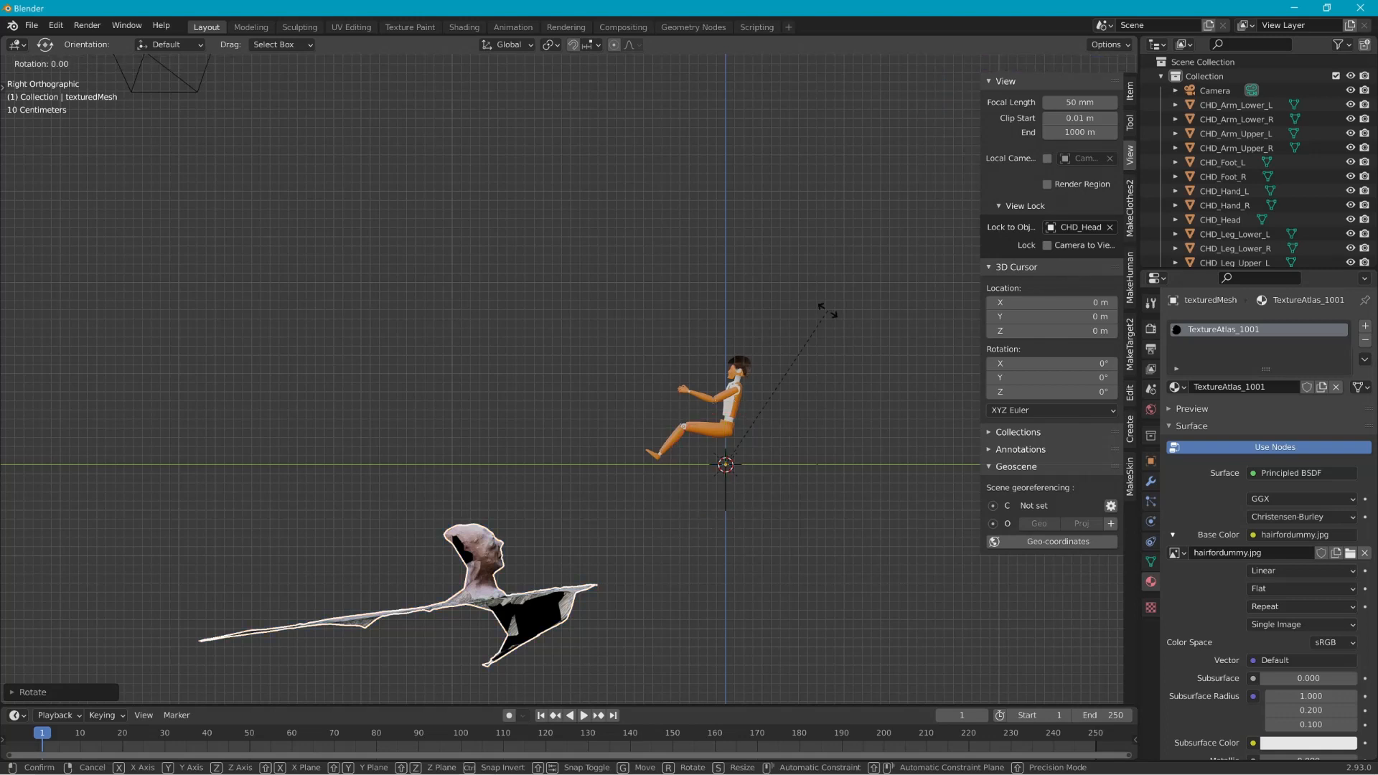
pyautogui.press('x')
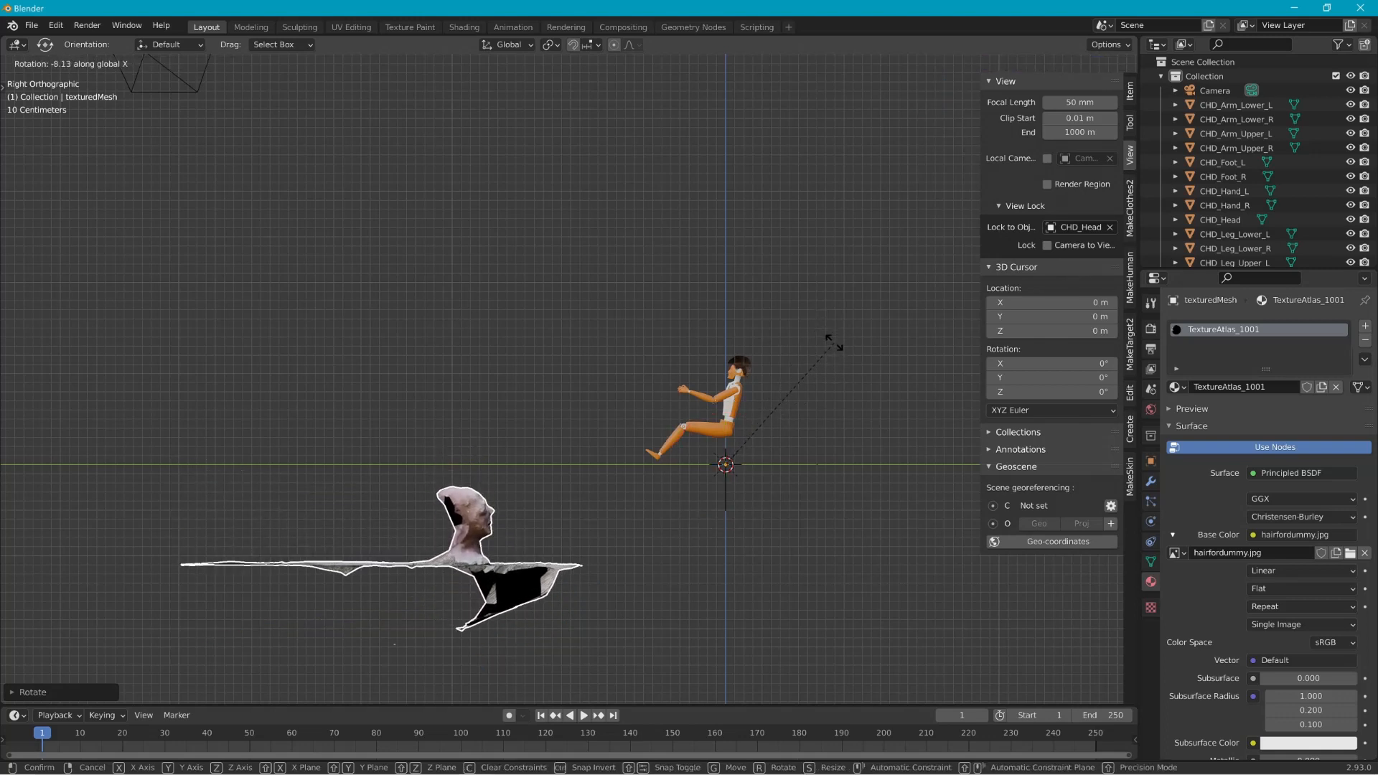
pyautogui.click(836, 348)
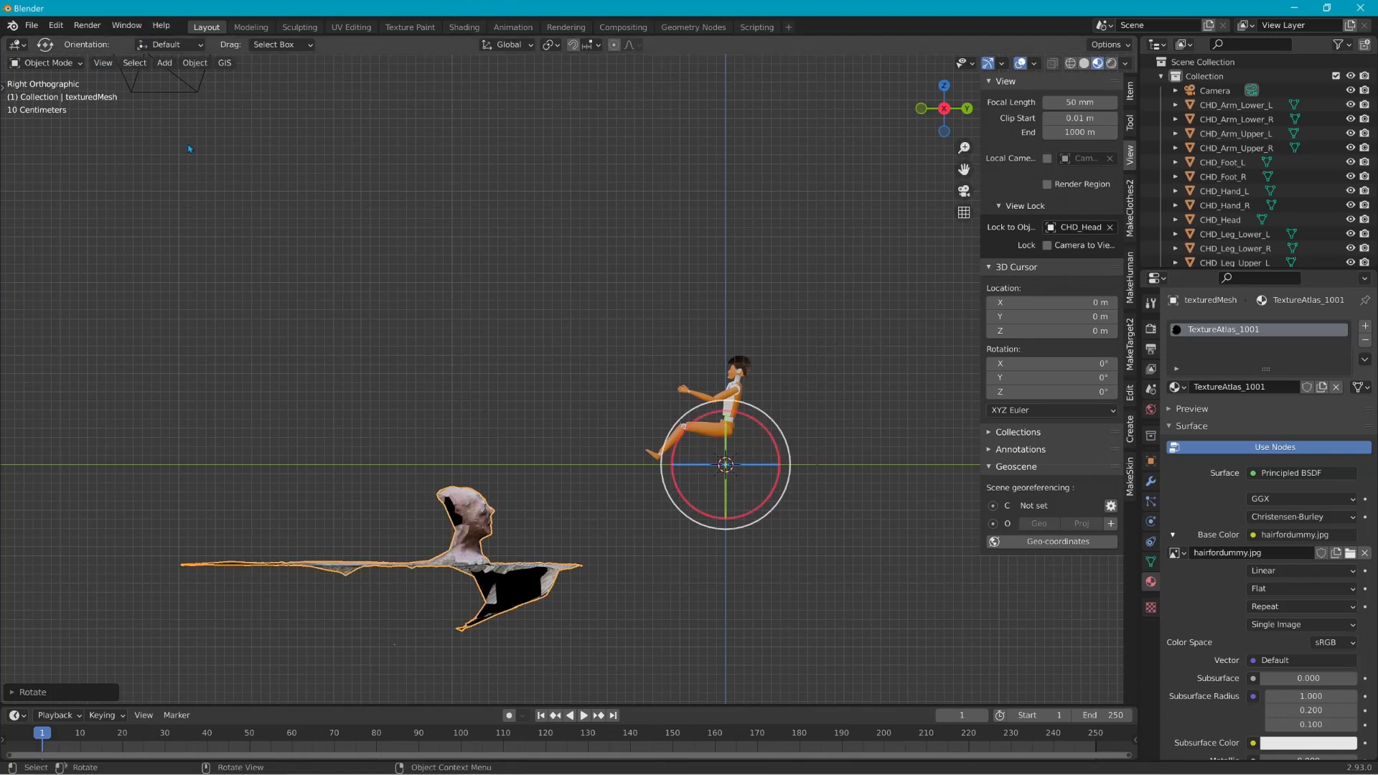
pyautogui.press('g')
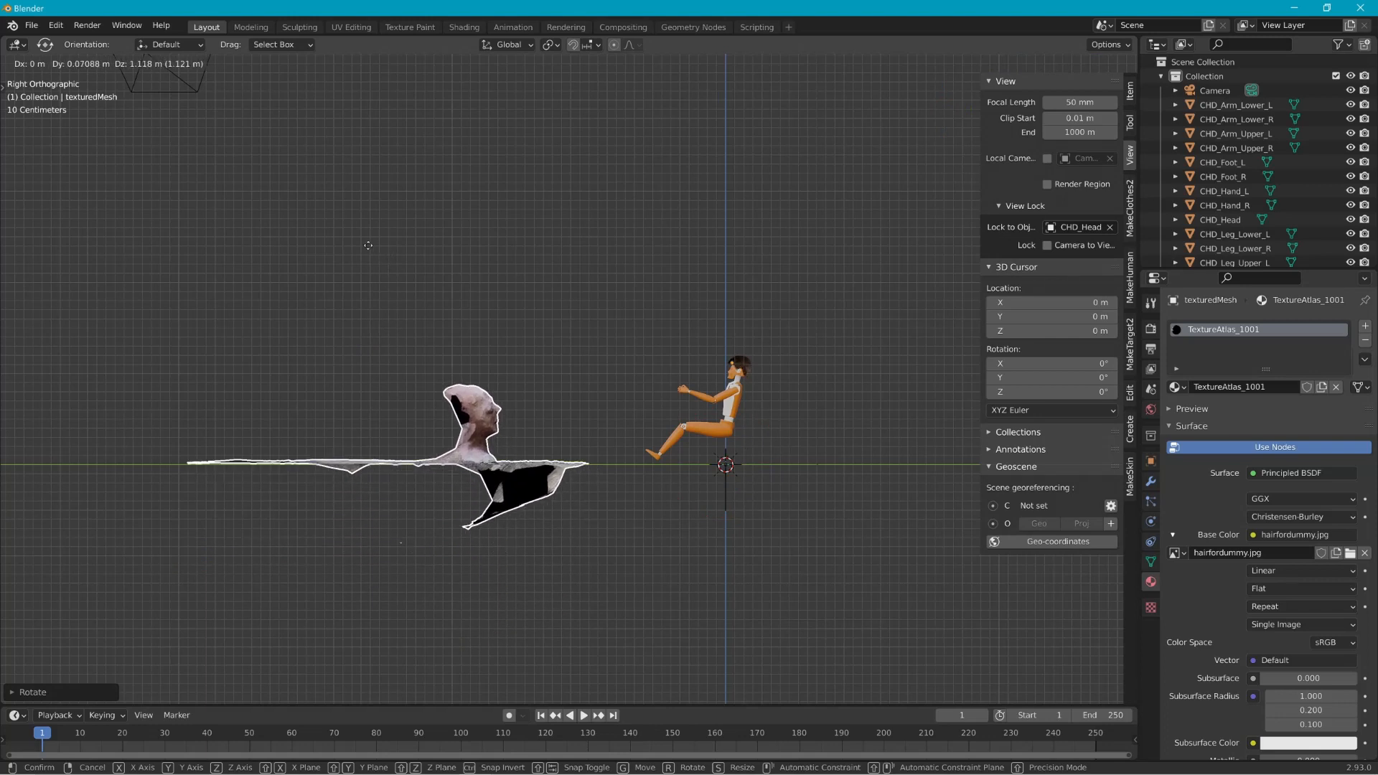
pyautogui.click(442, 354)
# Step: Enter Edit Mode on the head scan and turn on X-ray display
pyautogui.scroll(2, 445, 356)
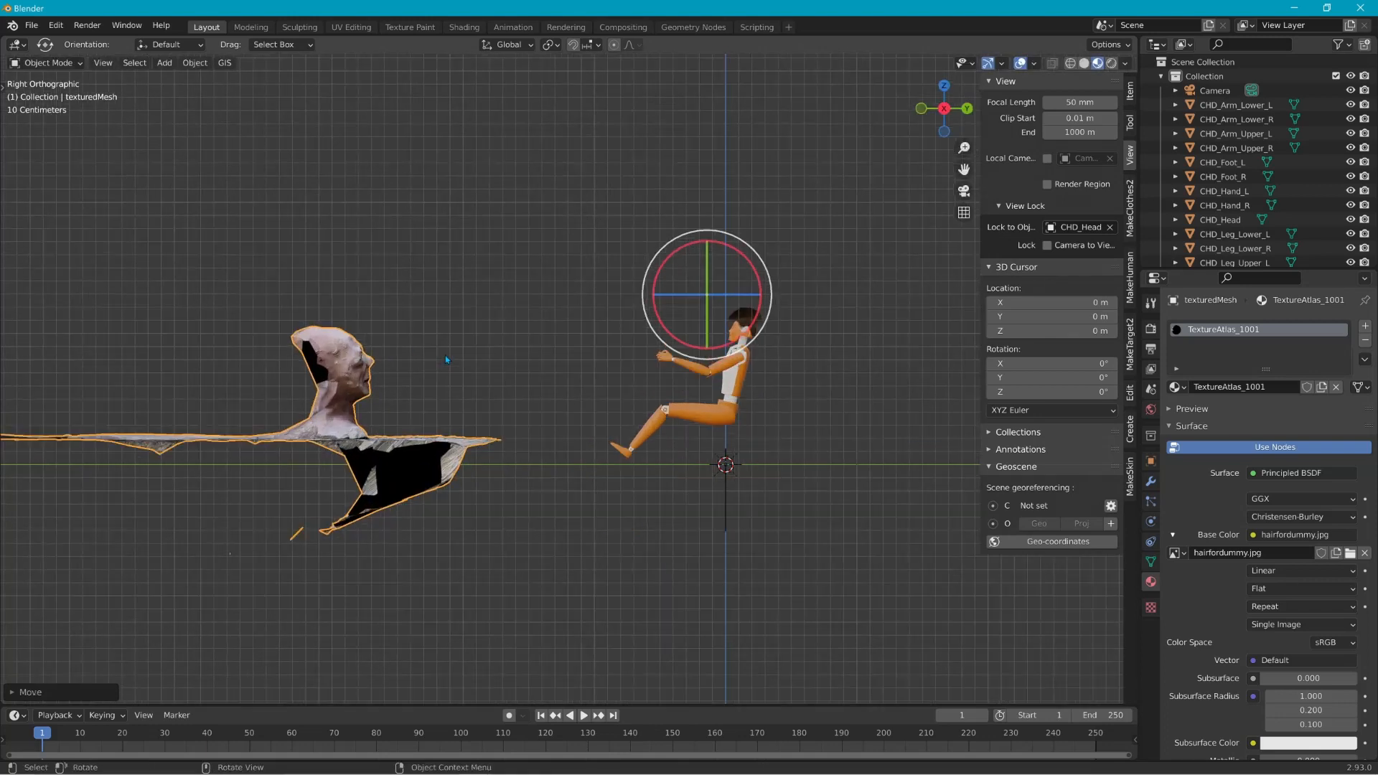
pyautogui.click(46, 63)
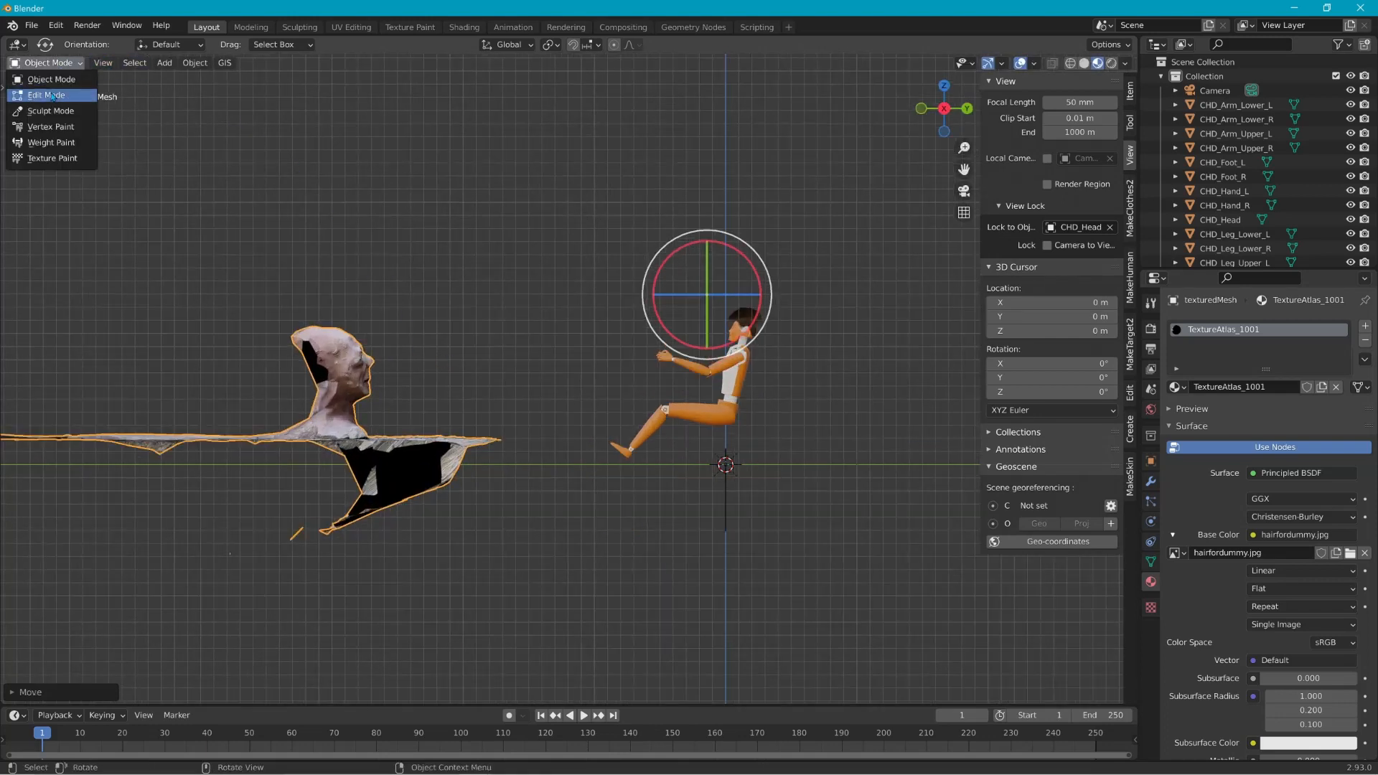
pyautogui.click(52, 94)
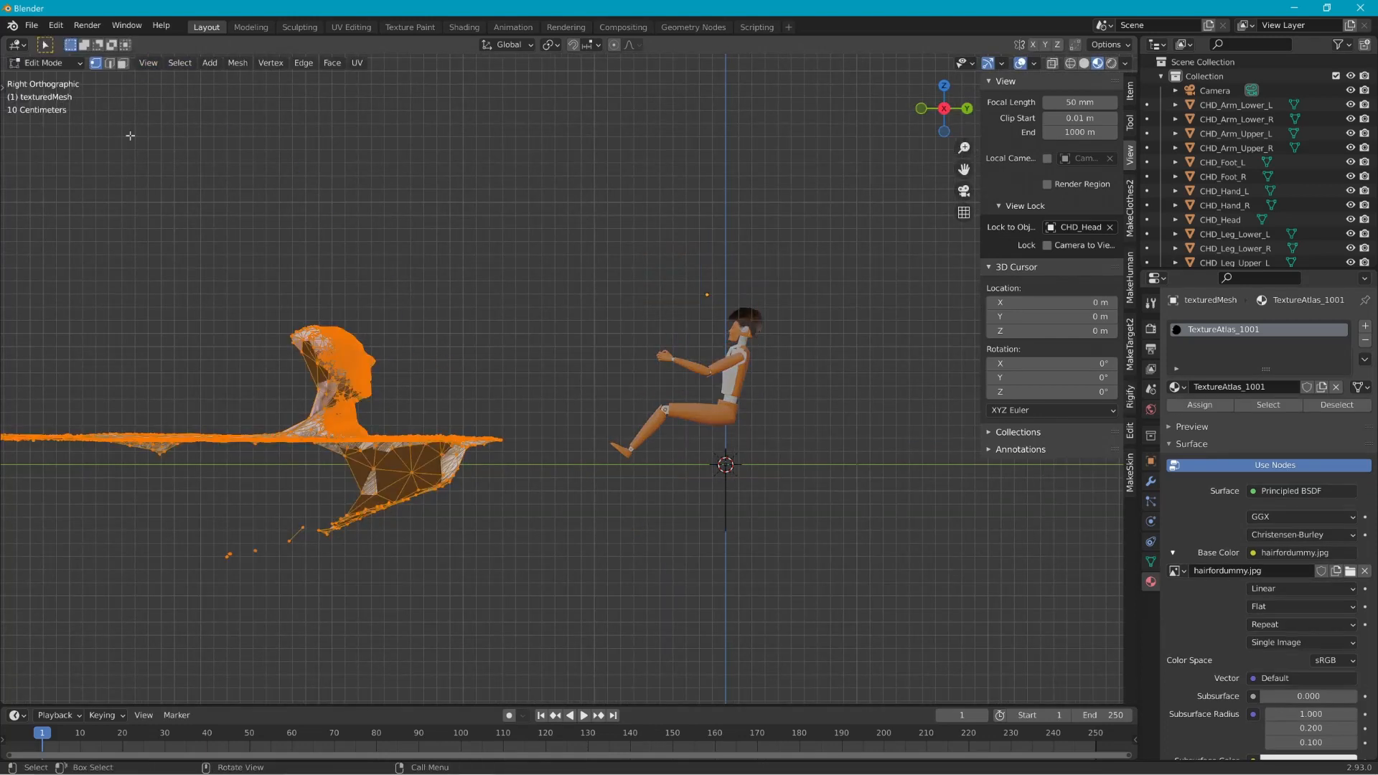
pyautogui.click(1052, 64)
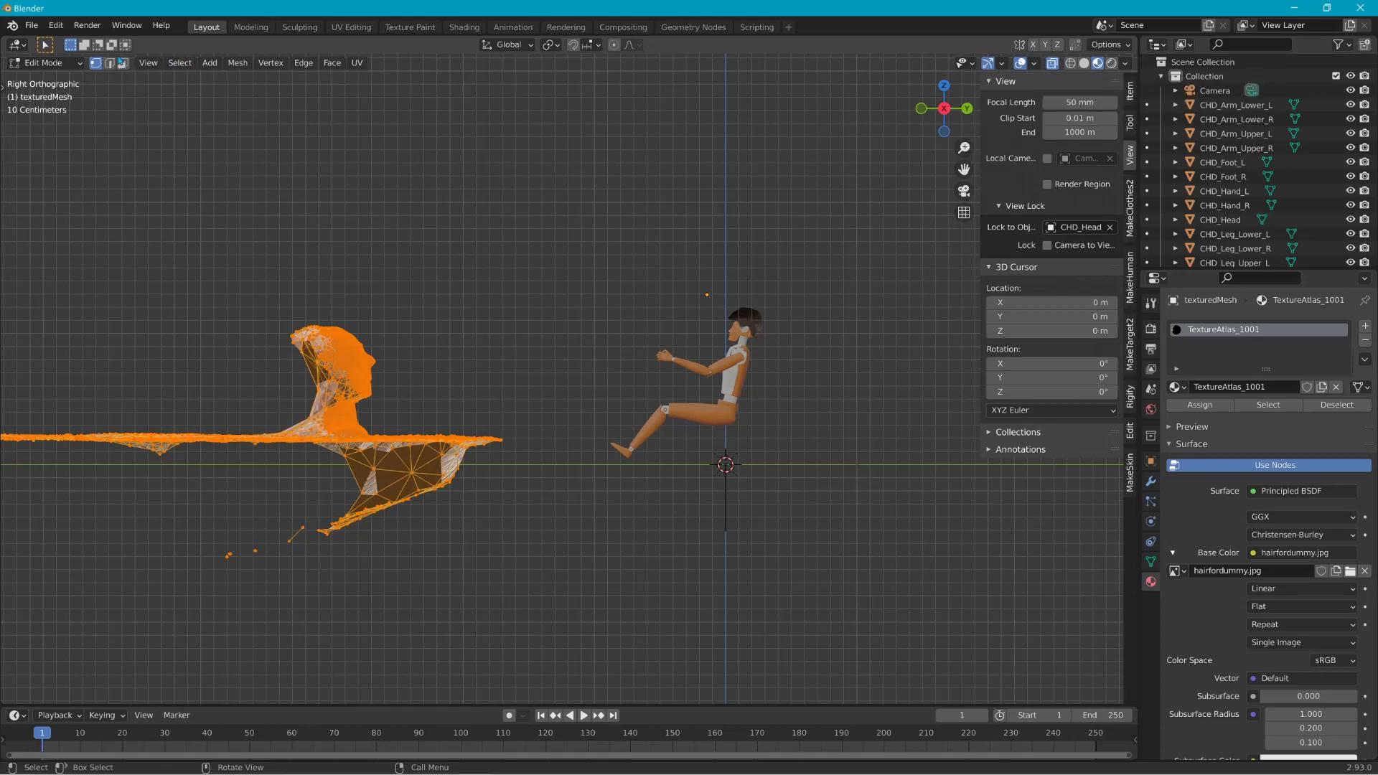
# Step: Delete the vertices of the flat surface and loose debris below the neck of the scanned head
pyautogui.moveTo(97, 193)
pyautogui.mouseDown(button='middle')
pyautogui.moveTo(119, 197)
pyautogui.moveTo(108, 194)
pyautogui.mouseUp(button='middle')
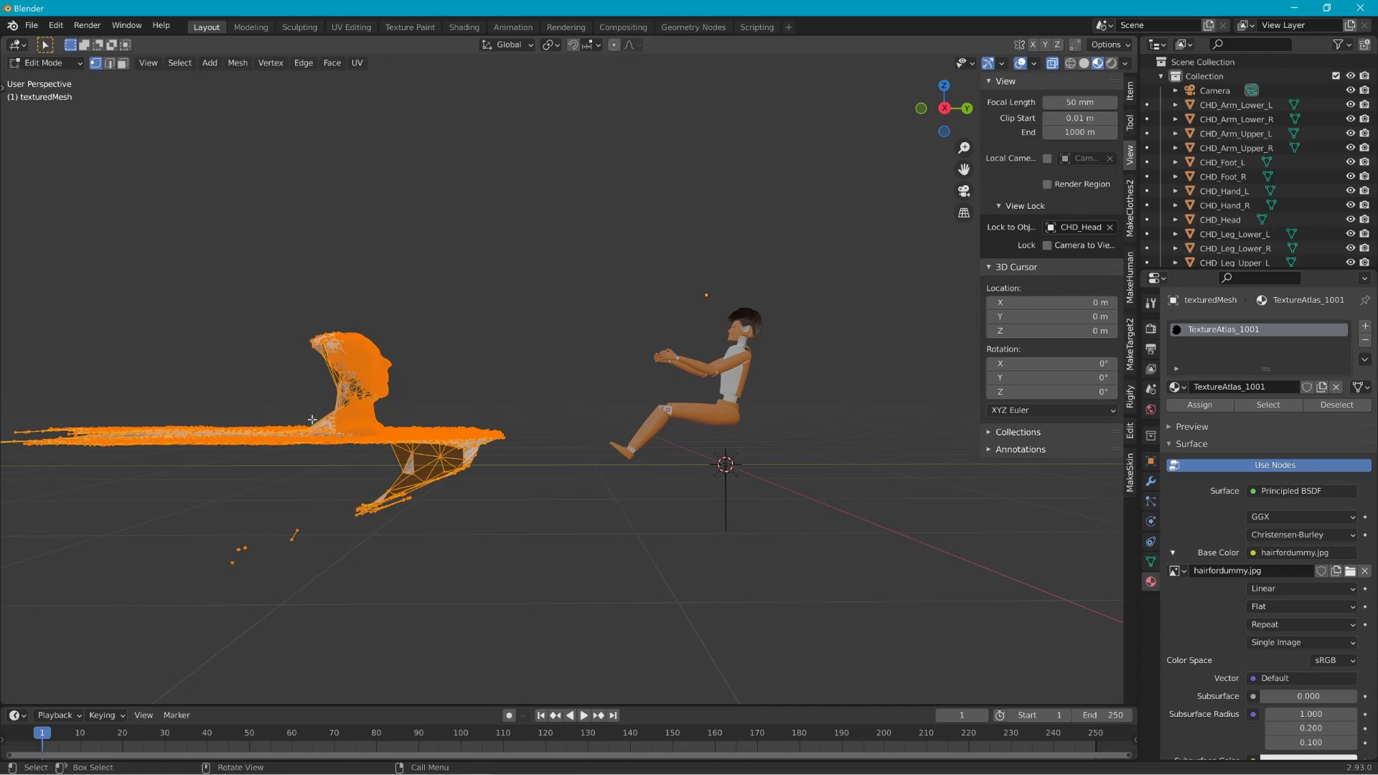
pyautogui.moveTo(538, 422); pyautogui.dragTo(18, 639)
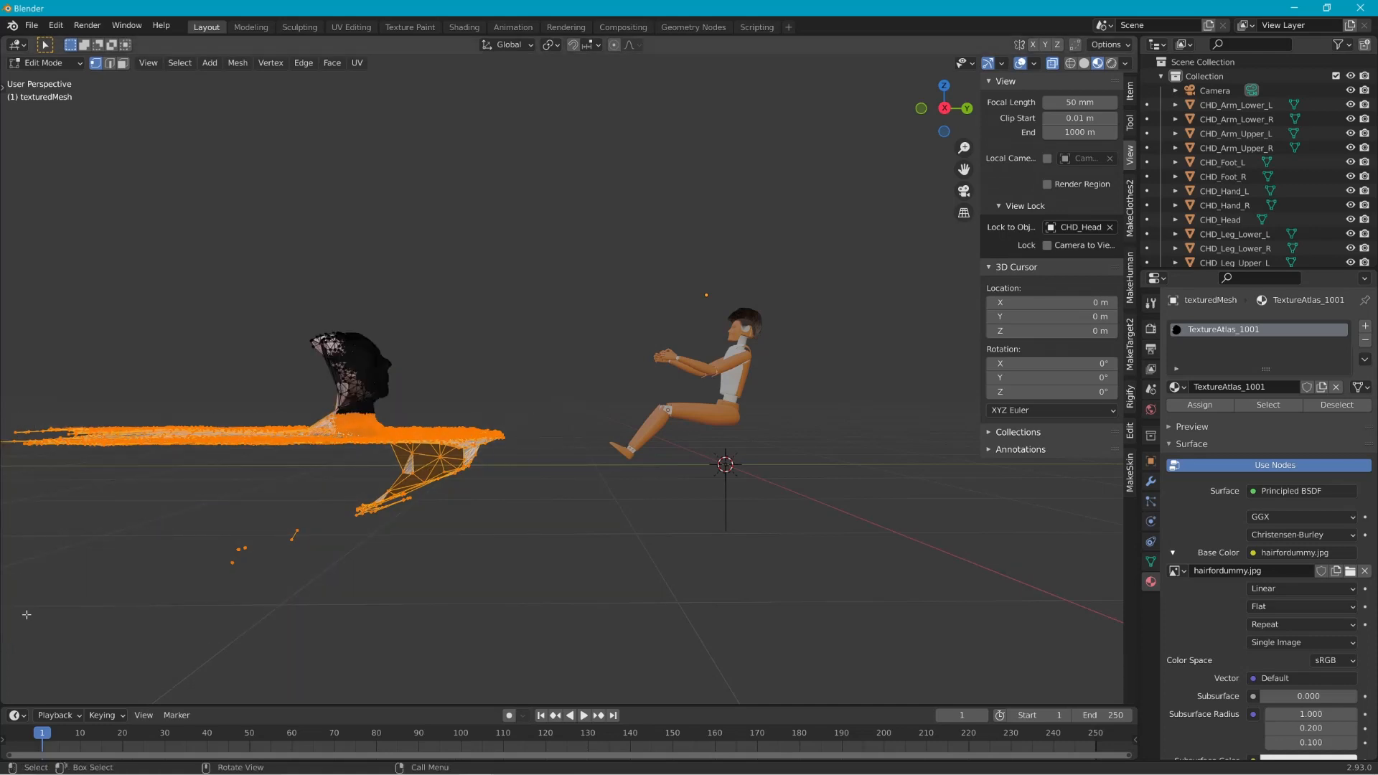
pyautogui.hotkey('alt', 'a')
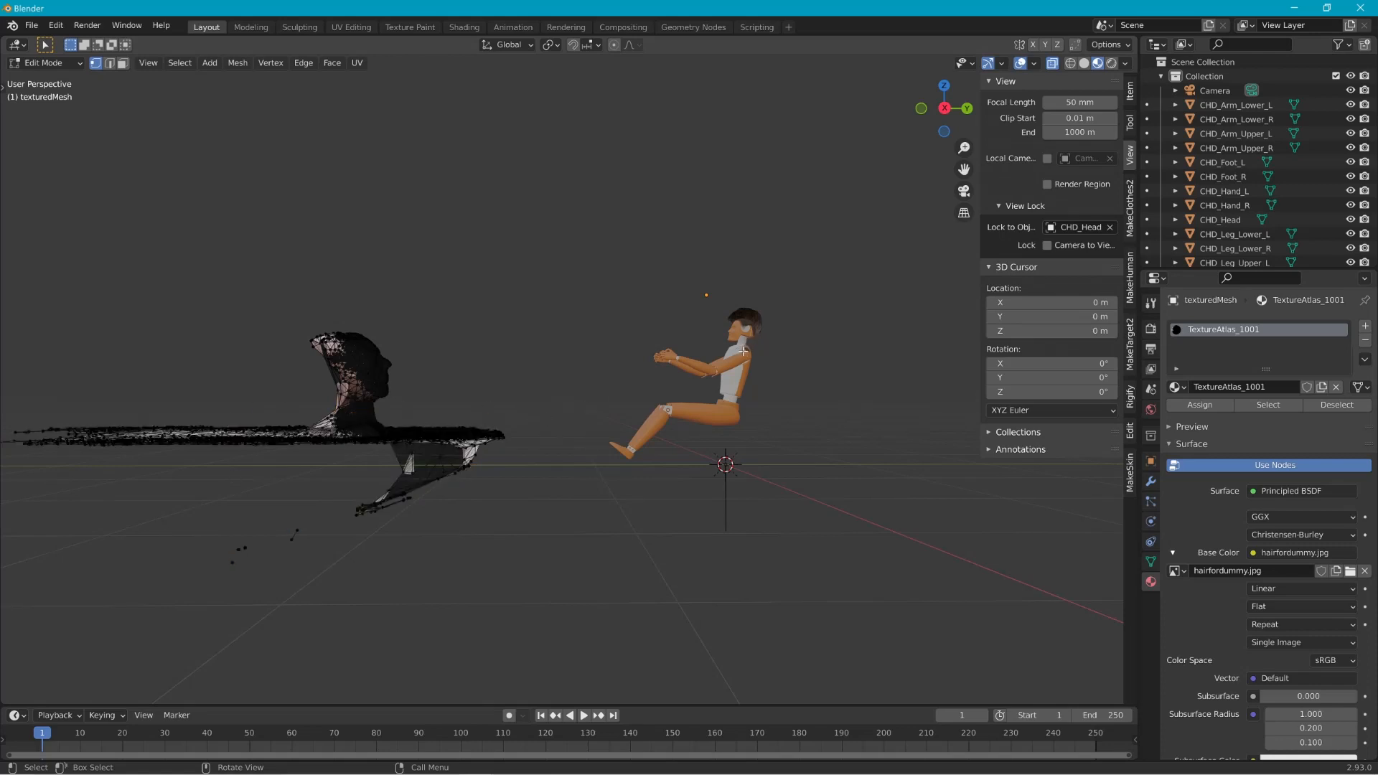
pyautogui.moveTo(535, 424); pyautogui.dragTo(24, 582)
pyautogui.press('x')
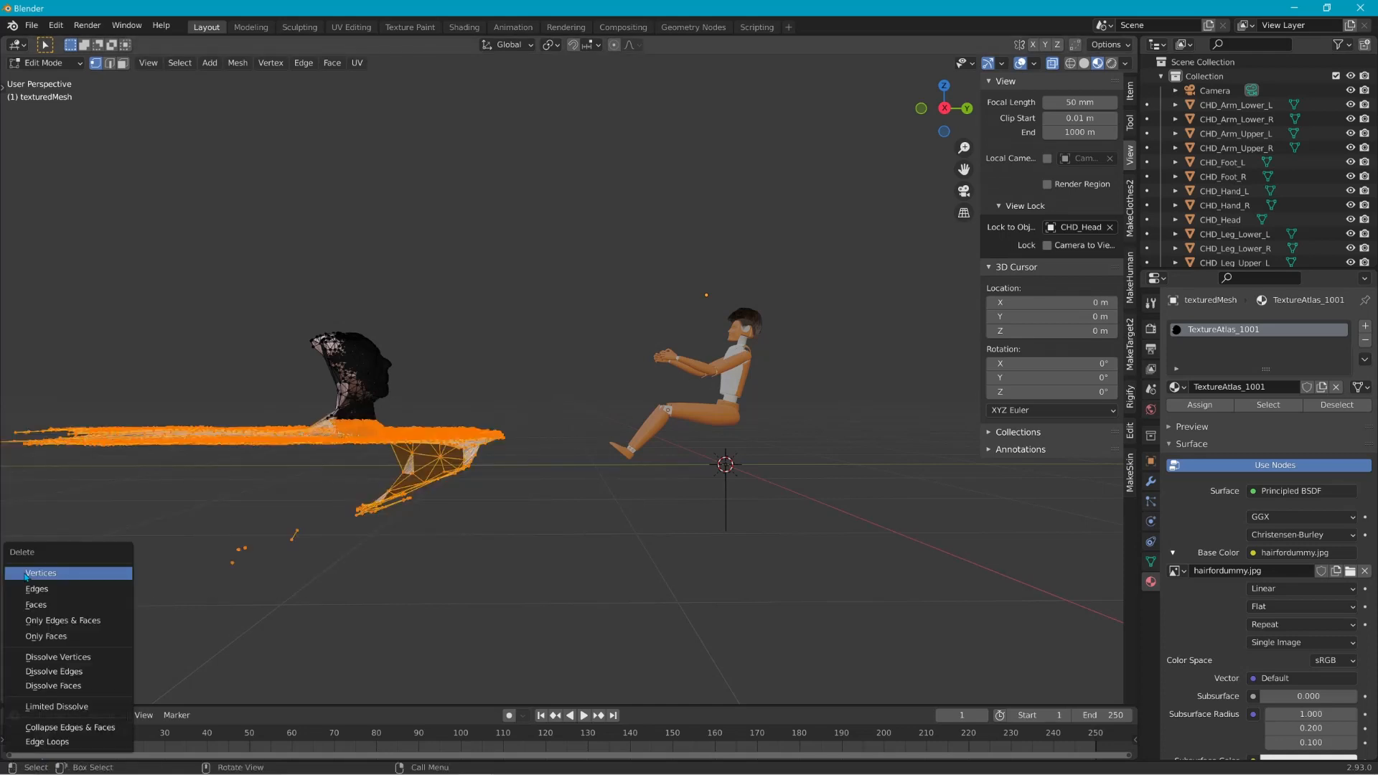
pyautogui.click(50, 574)
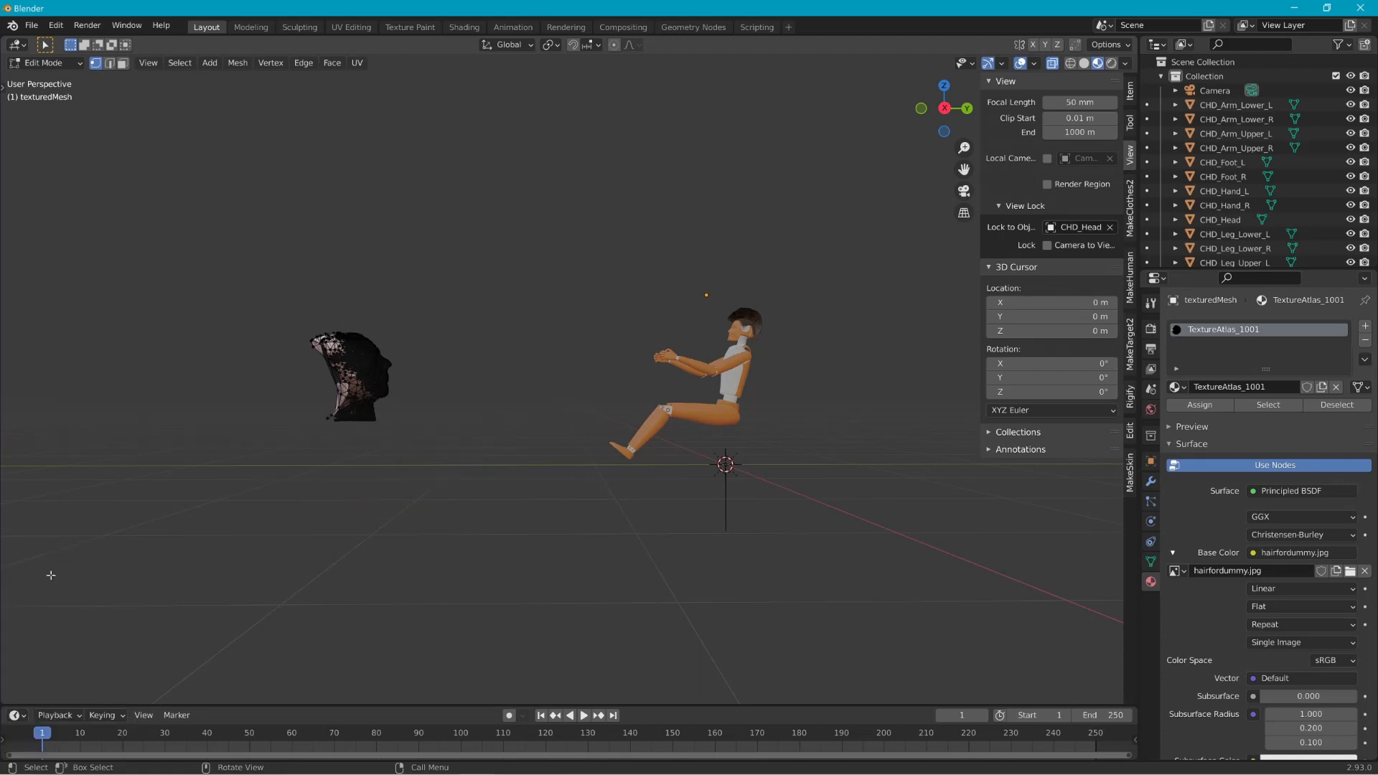
# Step: Delete the stray vertices lying away from the scanned head and return to Object Mode
pyautogui.moveTo(168, 499); pyautogui.dragTo(60, 471, button='middle')
pyautogui.moveTo(416, 341); pyautogui.dragTo(499, 427)
pyautogui.press('x')
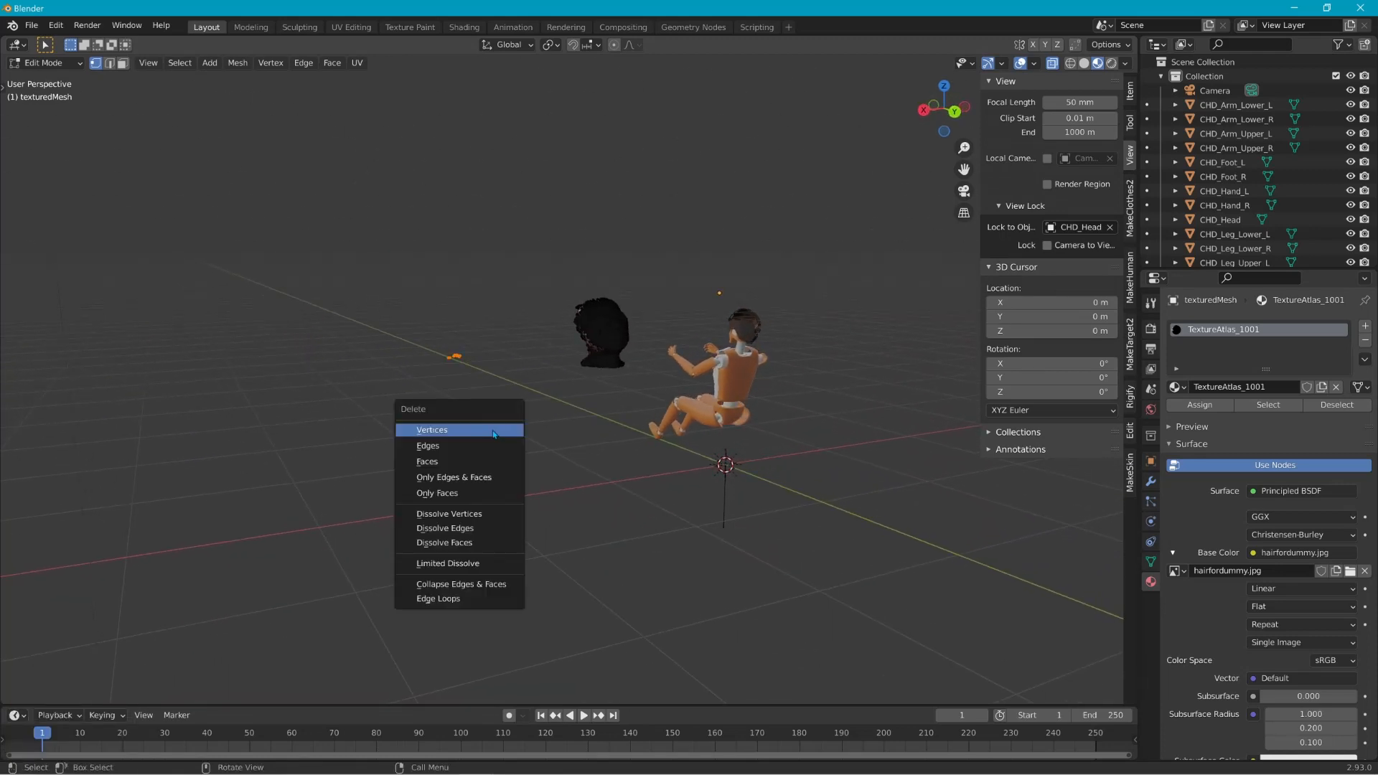
pyautogui.click(441, 432)
pyautogui.moveTo(505, 377); pyautogui.dragTo(402, 287, button='middle')
pyautogui.click(44, 63)
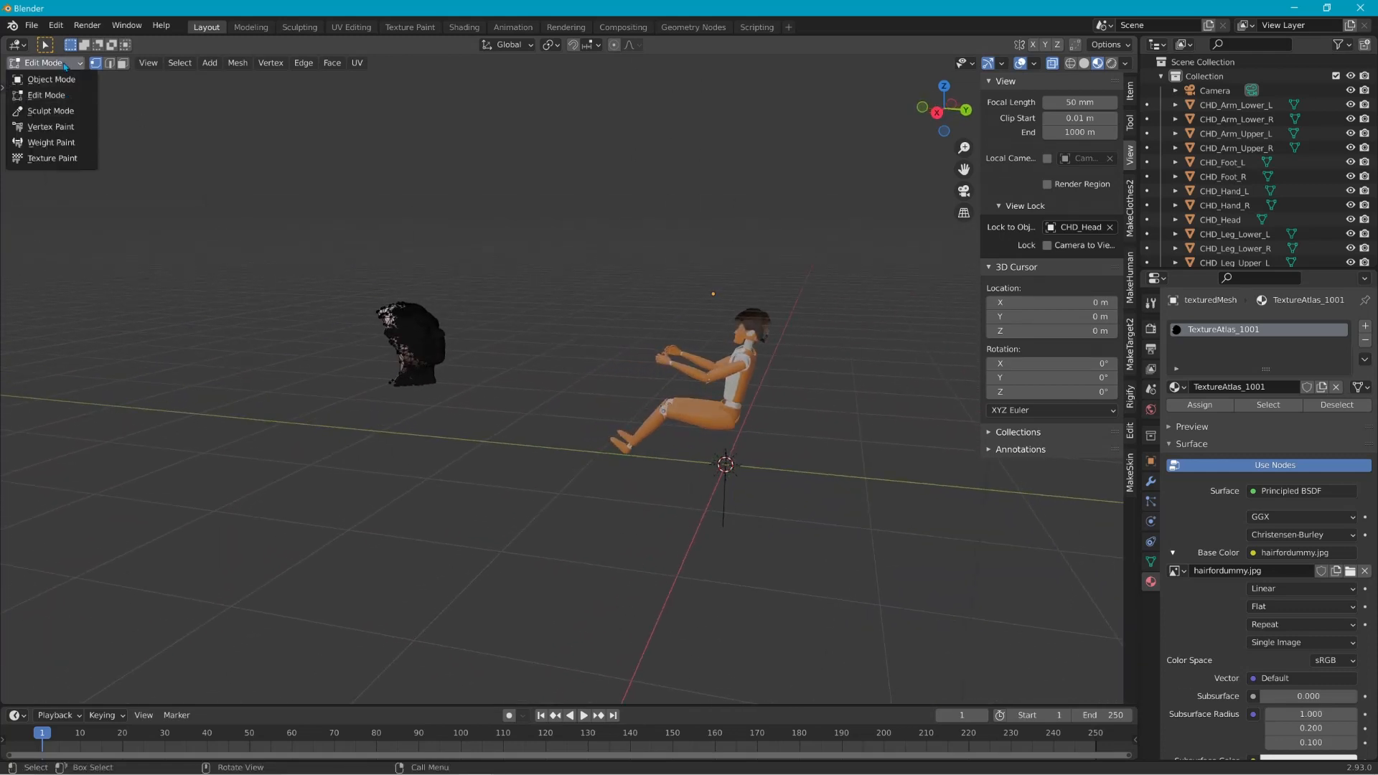
pyautogui.click(46, 78)
# Step: Move the scanned head closer to the seated dummy
pyautogui.scroll(5, 300, 242)
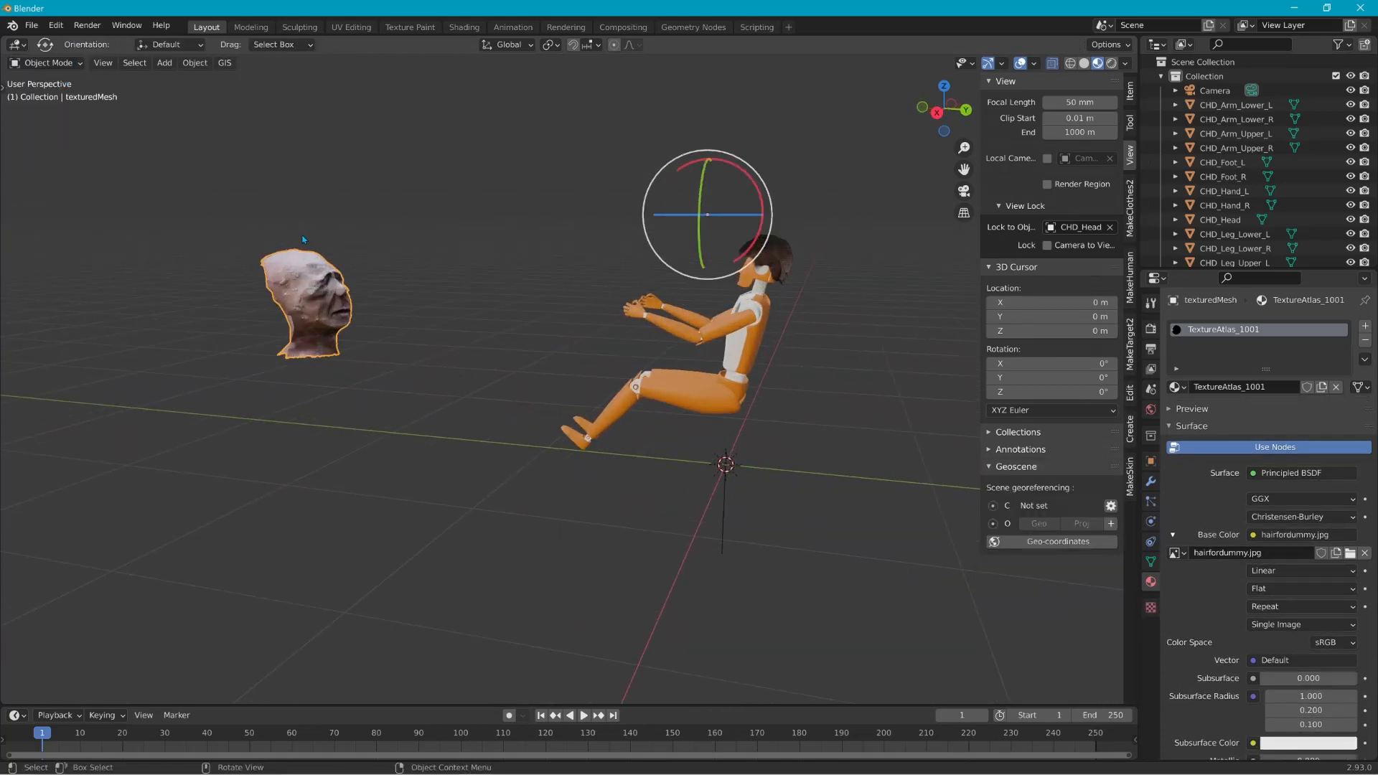
pyautogui.keyDown('shift'); pyautogui.moveTo(259, 250); pyautogui.dragTo(272, 334, button='middle'); pyautogui.keyUp('shift')
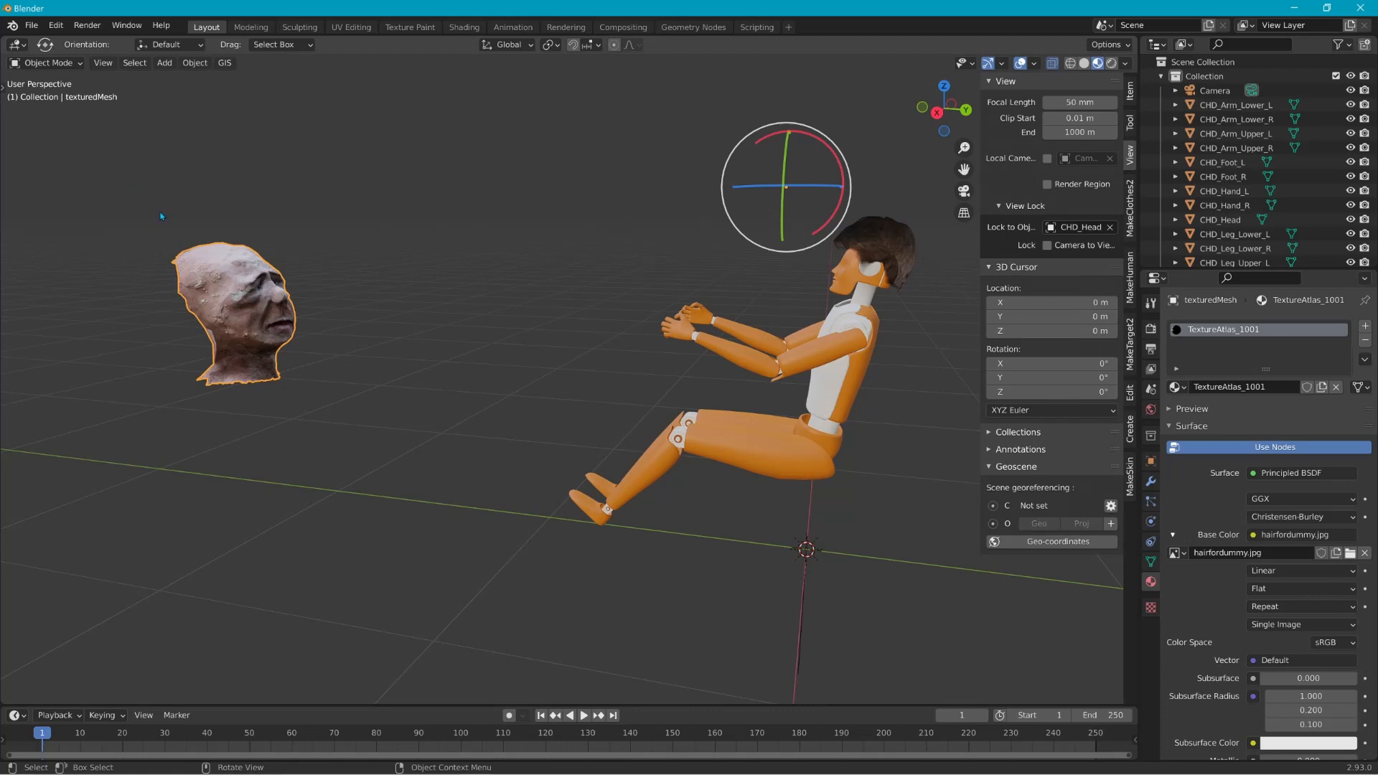
pyautogui.press('g')
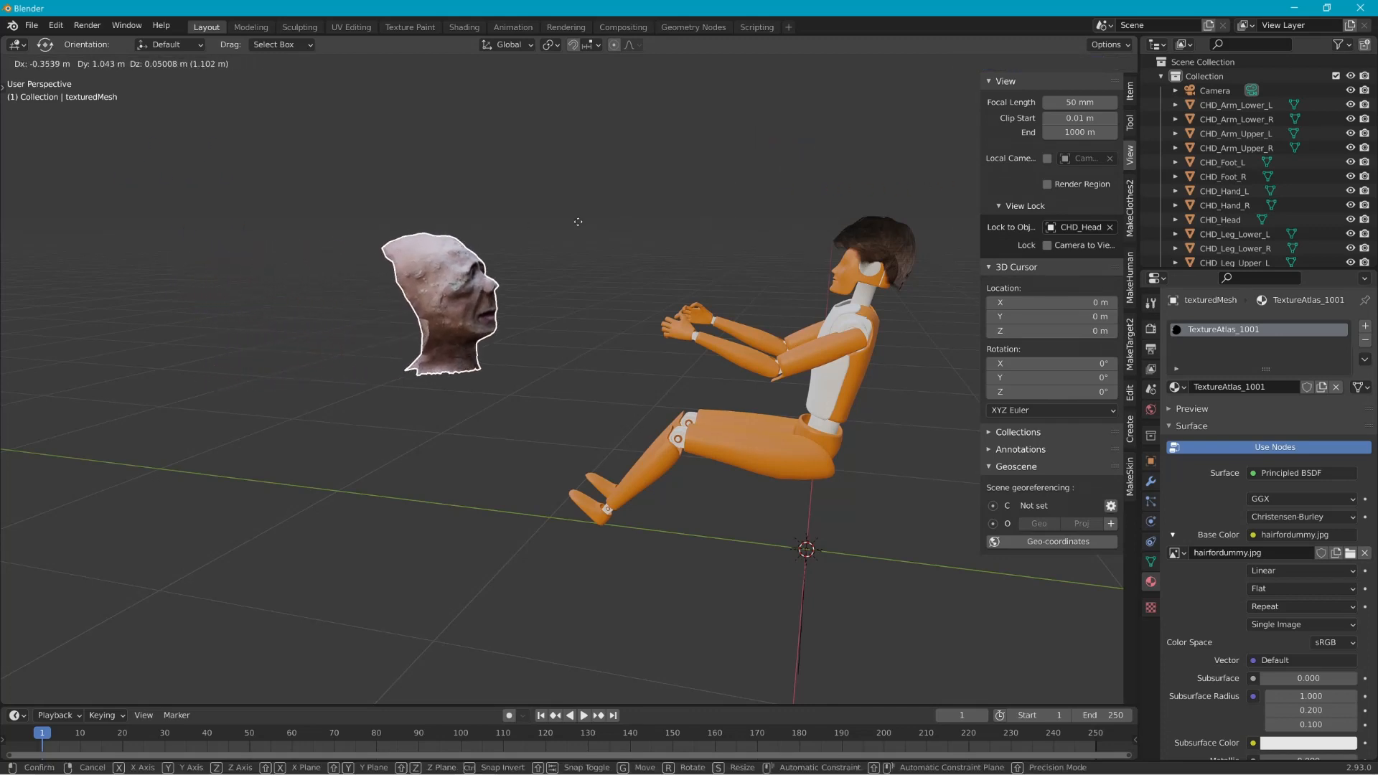
pyautogui.click(181, 186)
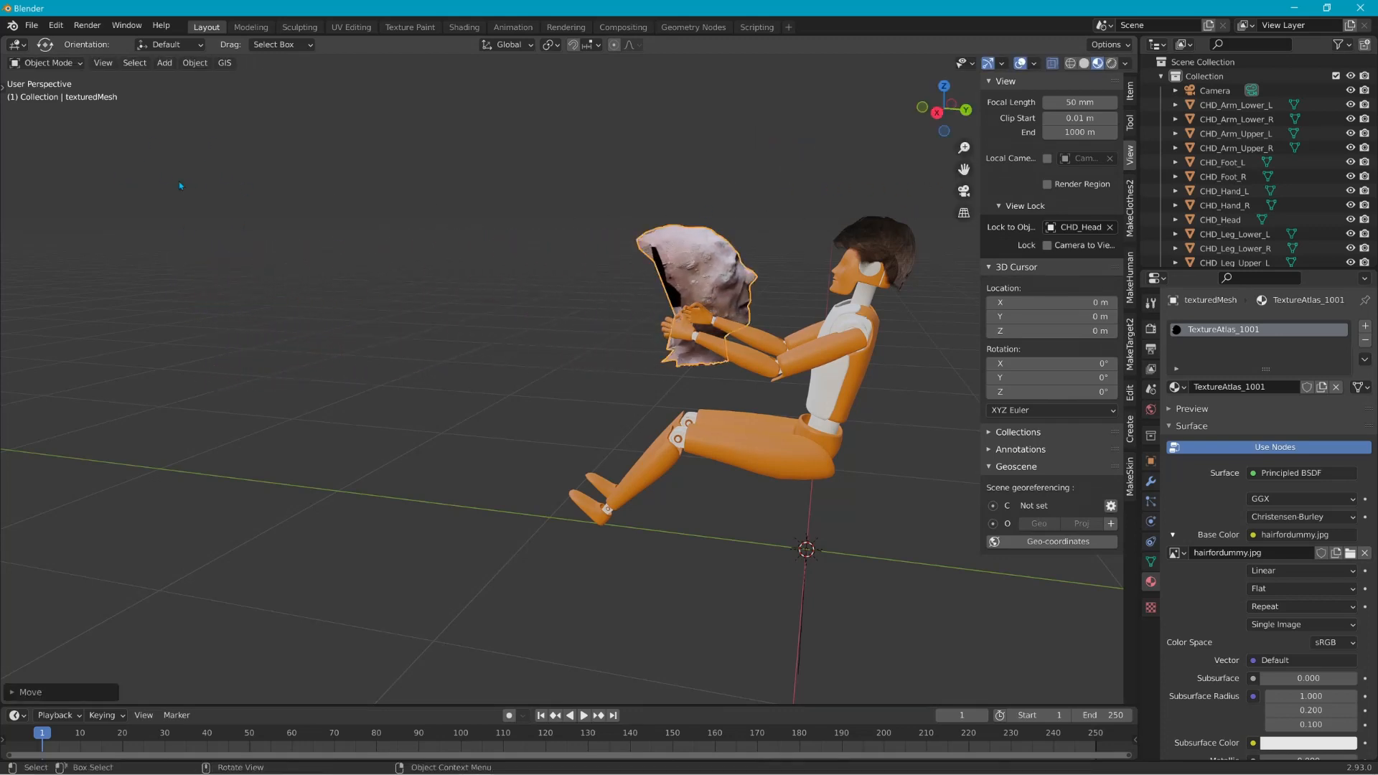
# Step: Show the viewport's editing tools and activate Rotate
pyautogui.click(5, 89)
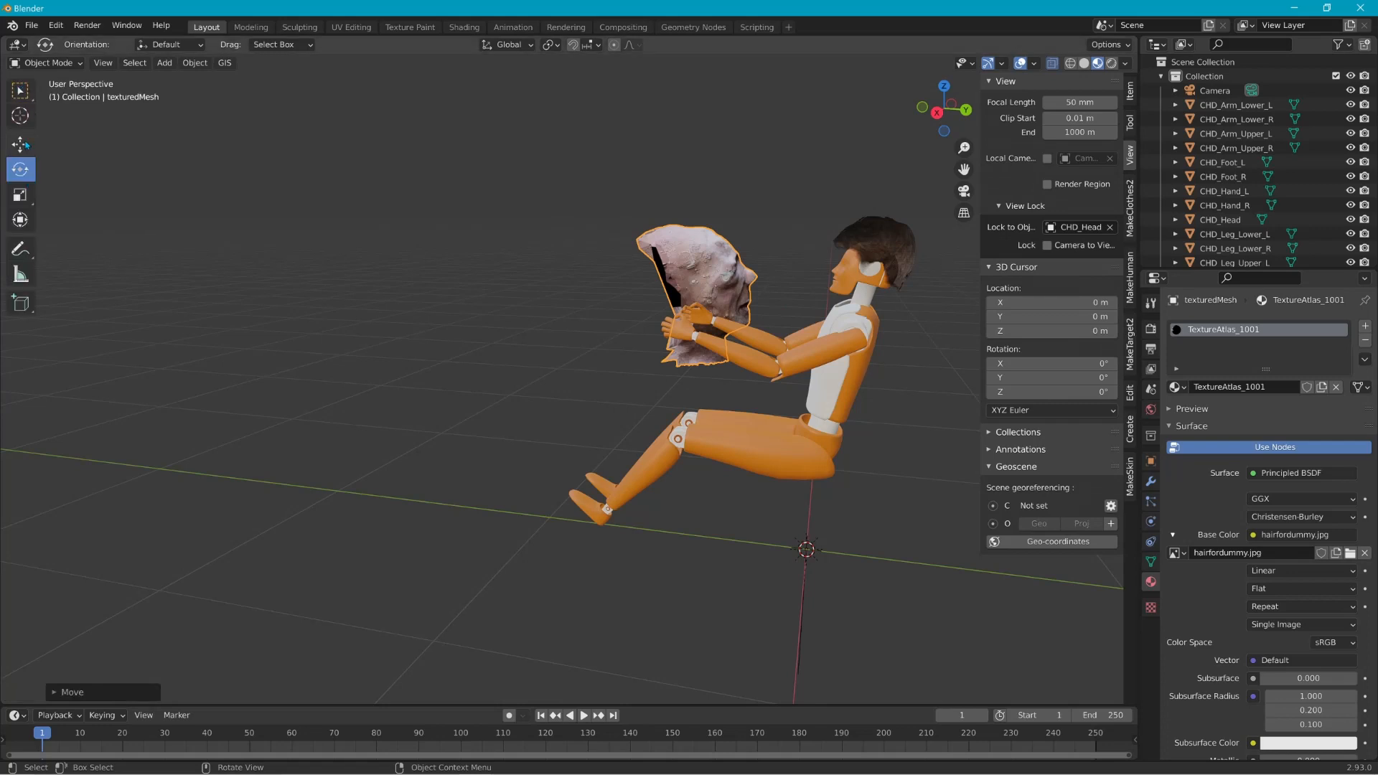
pyautogui.click(21, 145)
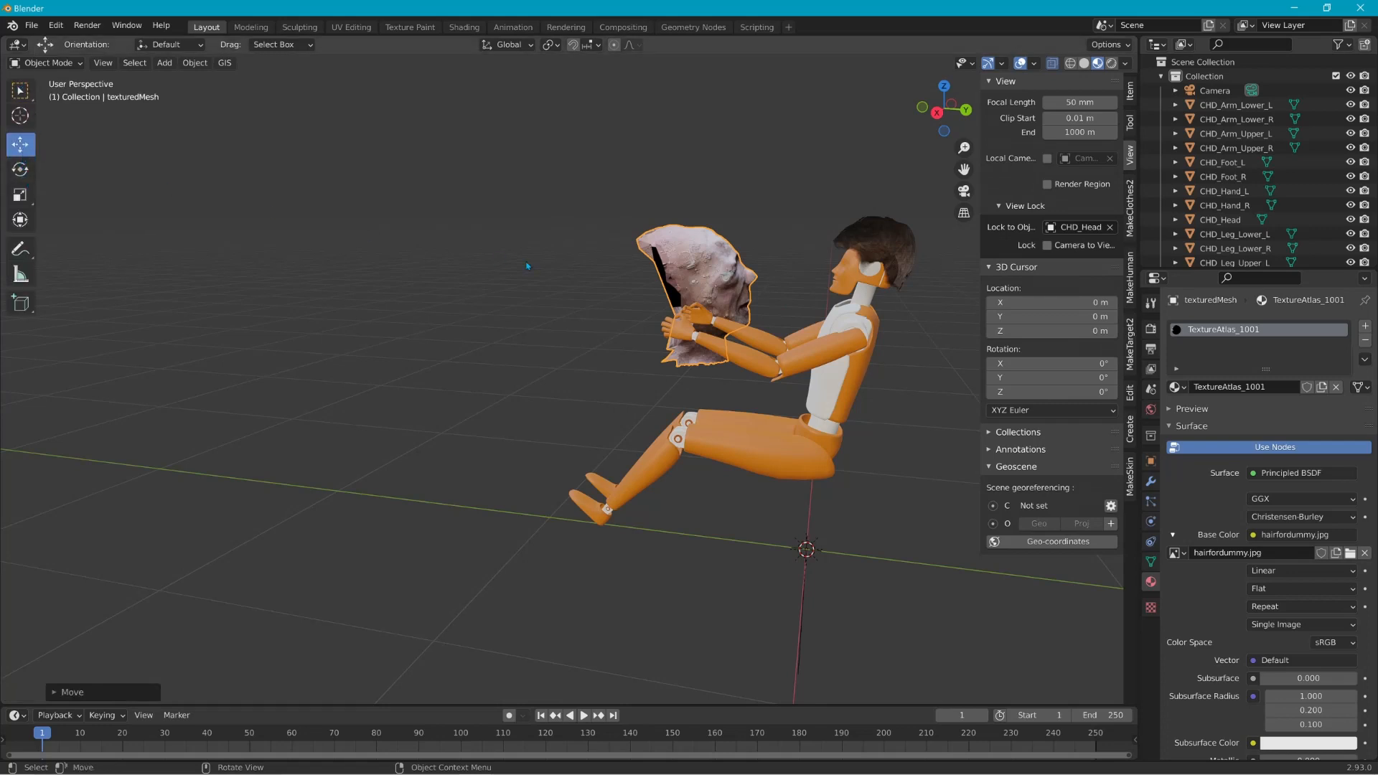
pyautogui.click(15, 171)
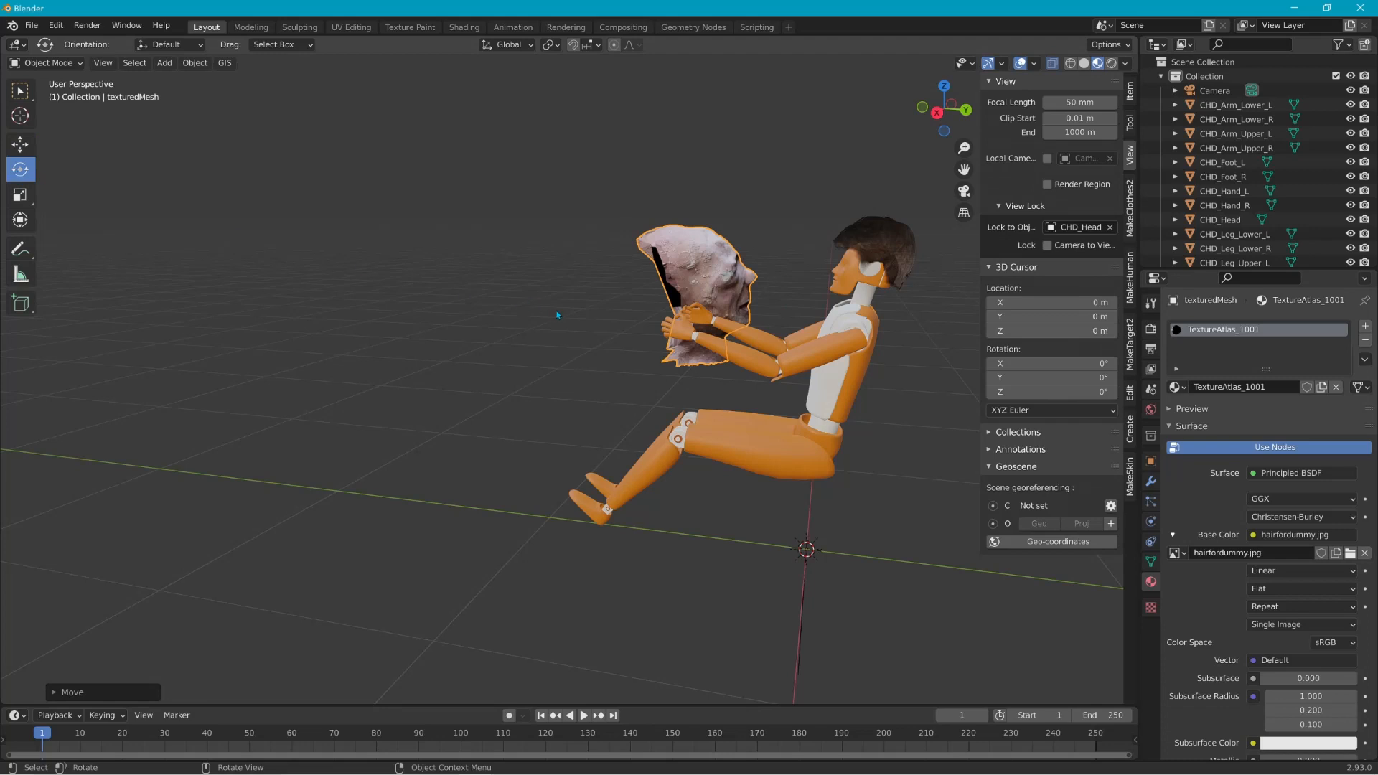
pyautogui.click(718, 285)
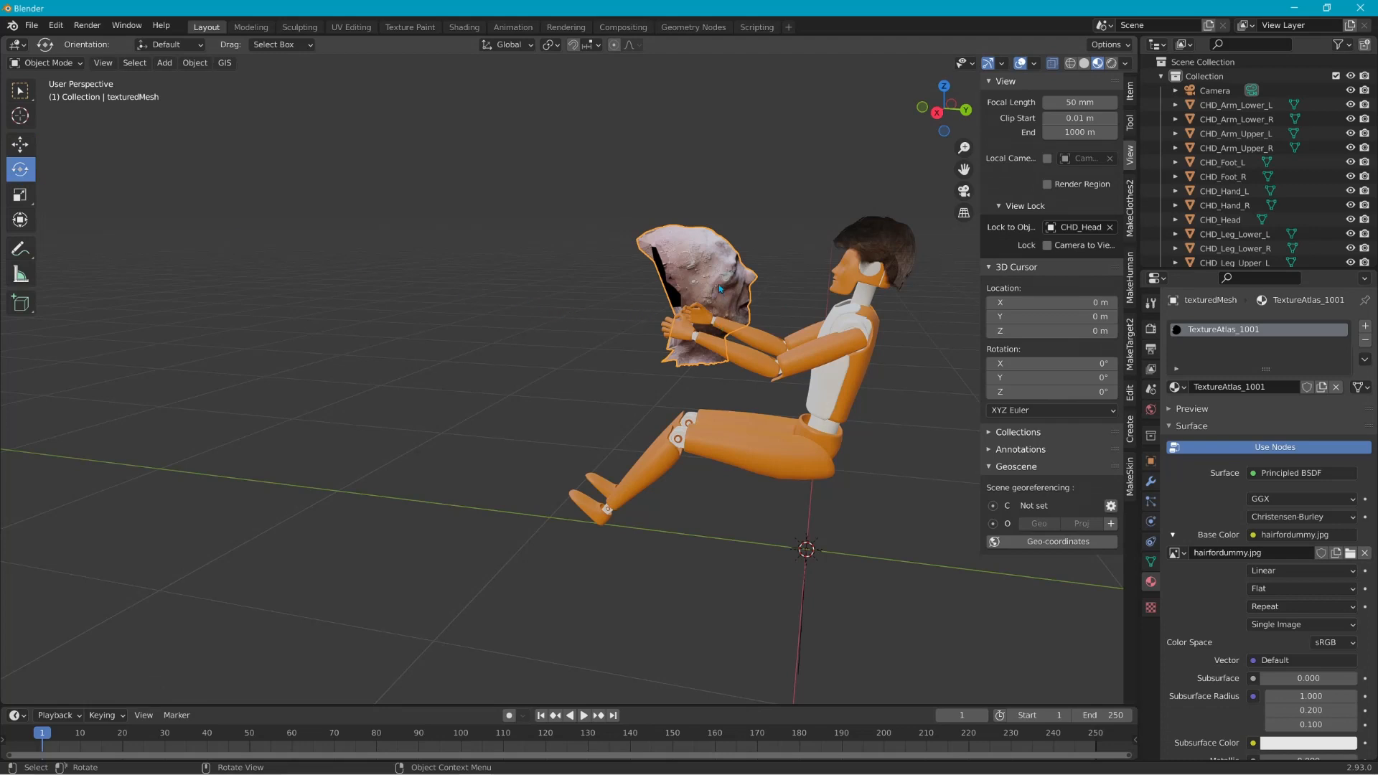
pyautogui.press('r')
pyautogui.rightClick(723, 289)
pyautogui.moveTo(850, 415); pyautogui.dragTo(991, 411, button='middle')
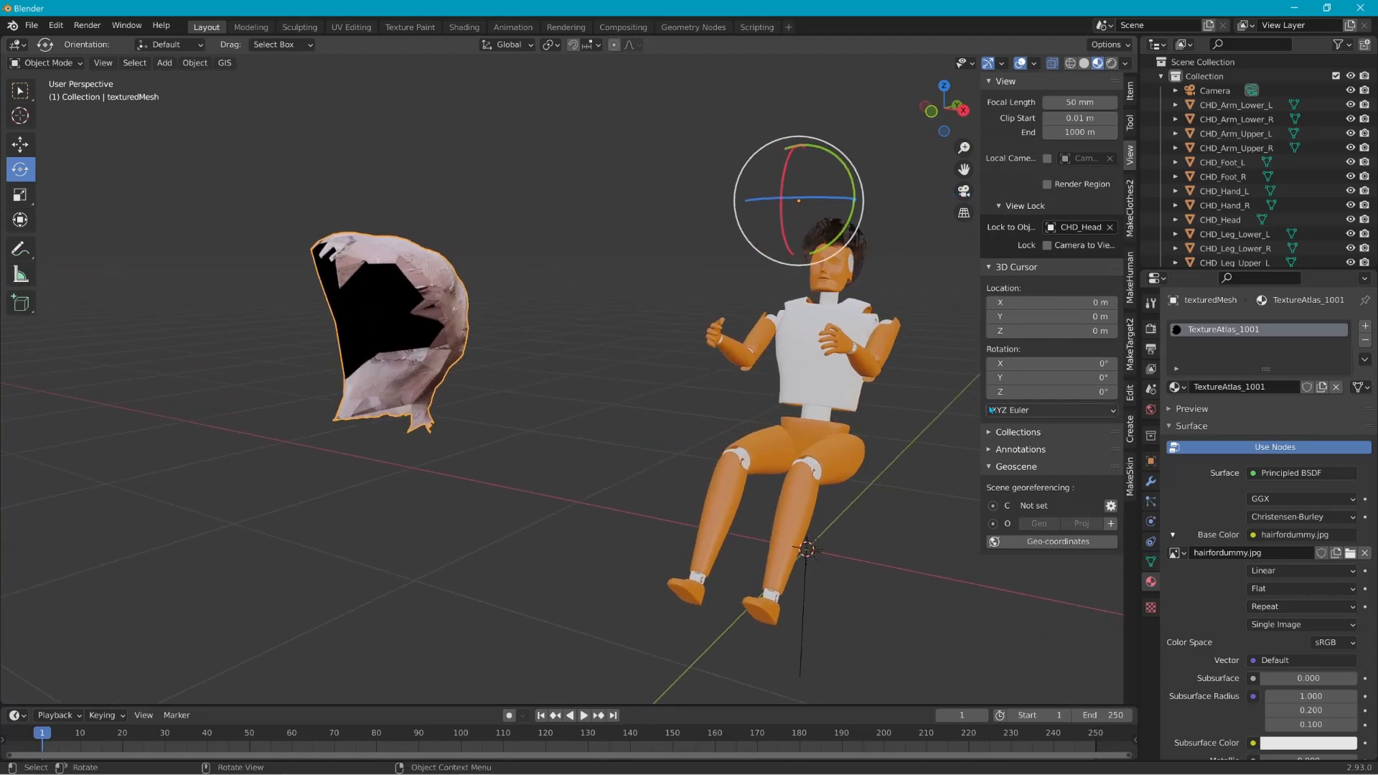
pyautogui.rightClick(372, 310)
# Step: Set the scanned head's origin to the 3D cursor and move its geometry to that origin
pyautogui.click(194, 63)
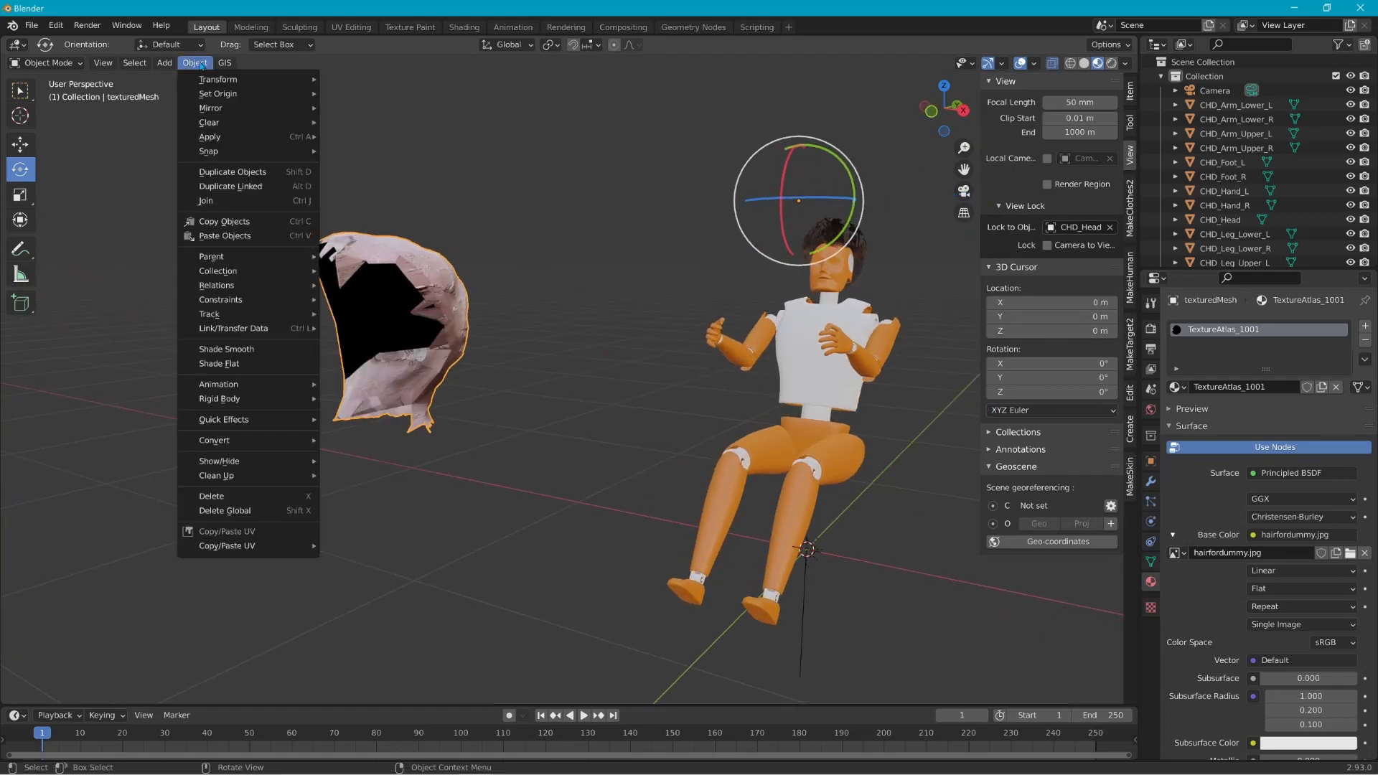
pyautogui.moveTo(273, 94)
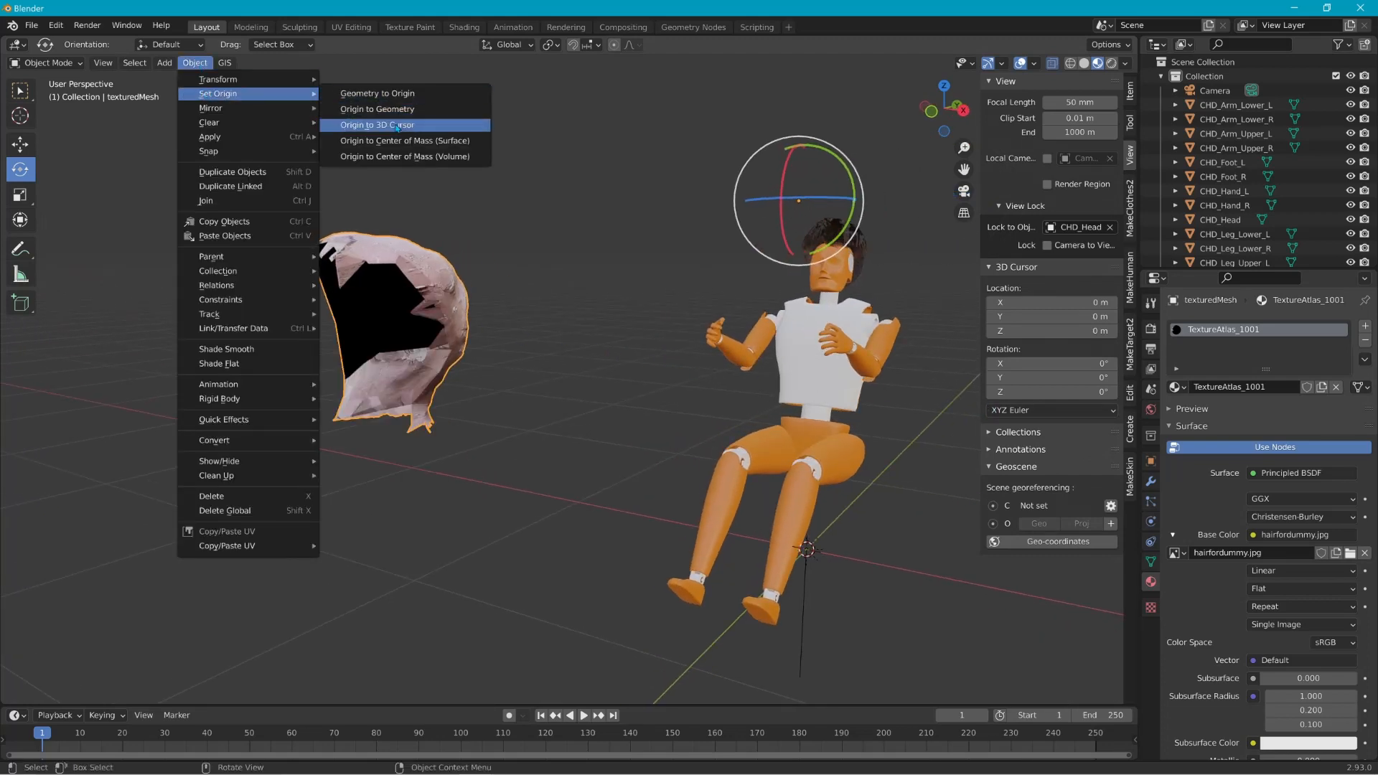
pyautogui.click(397, 126)
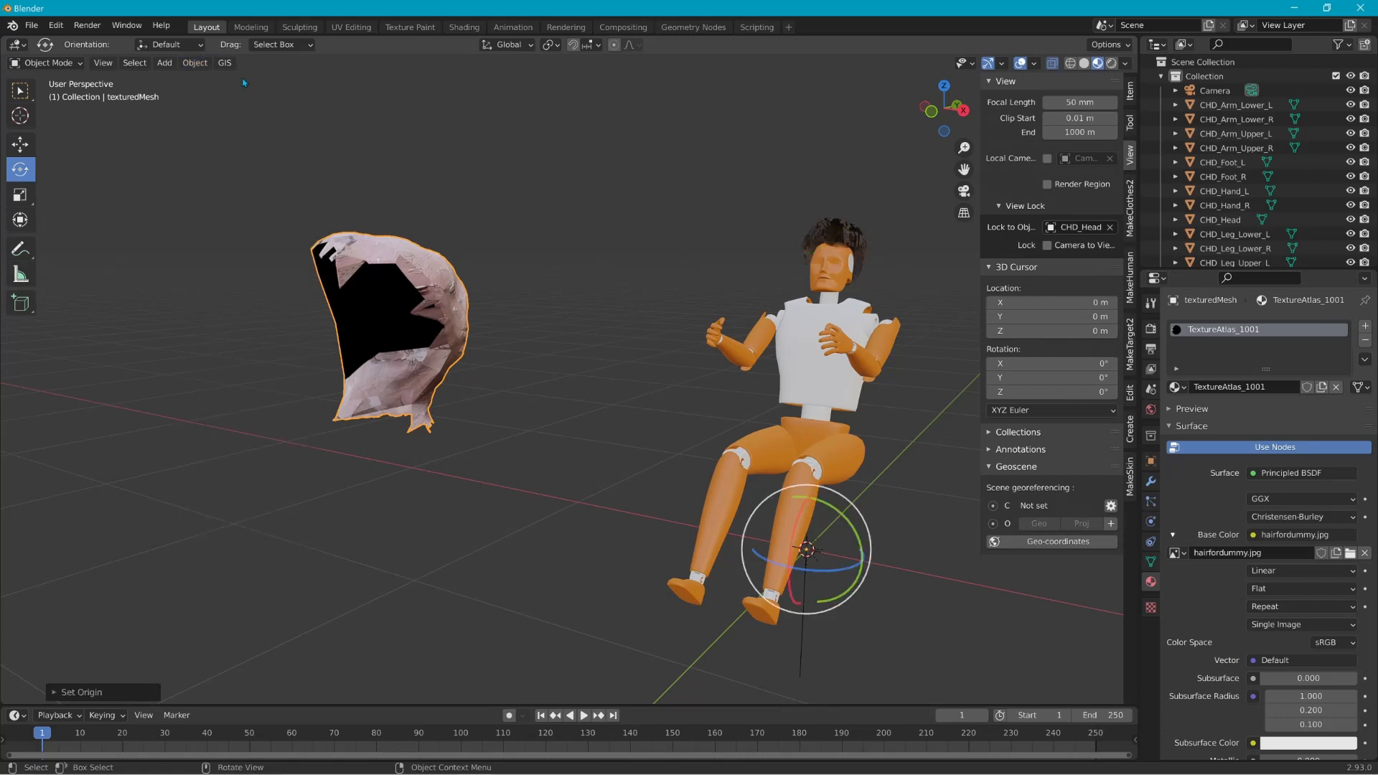
pyautogui.click(195, 64)
pyautogui.moveTo(251, 97)
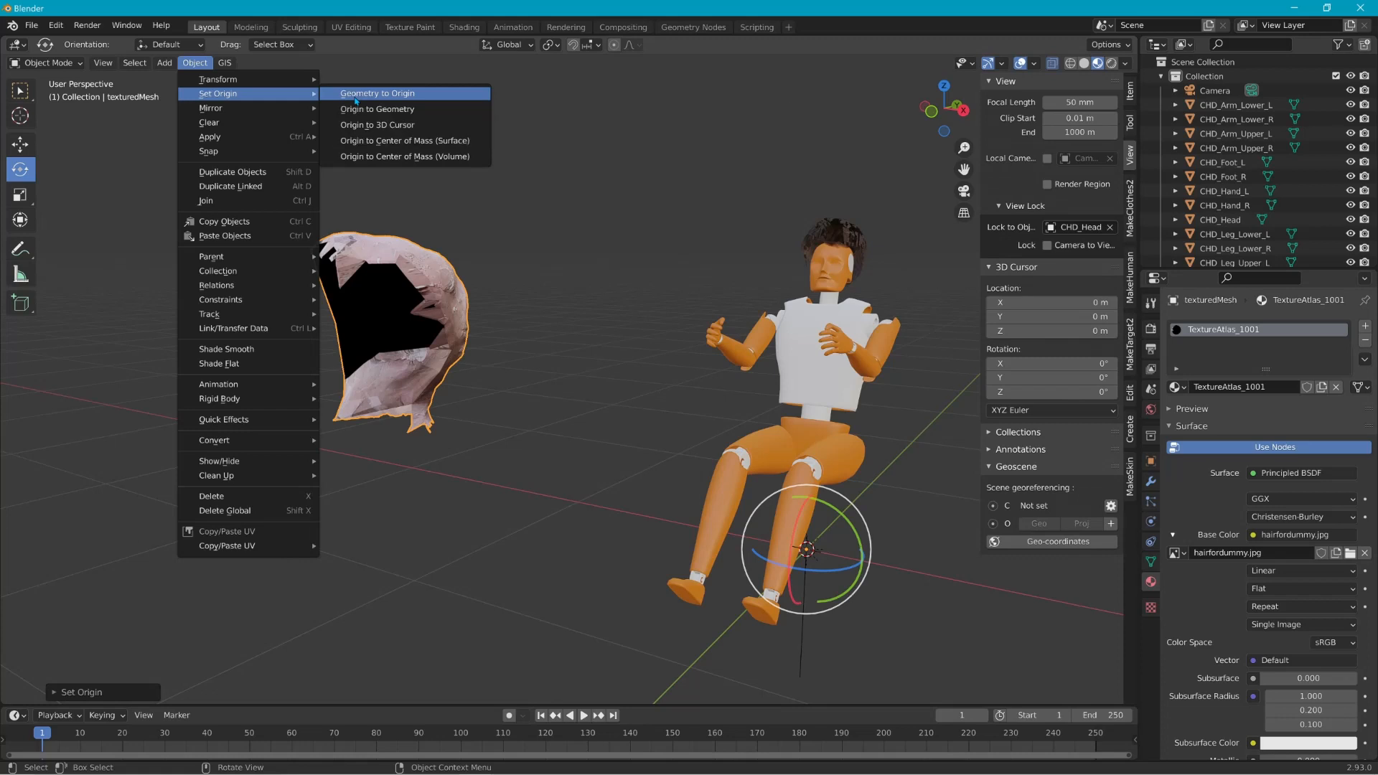
pyautogui.click(355, 97)
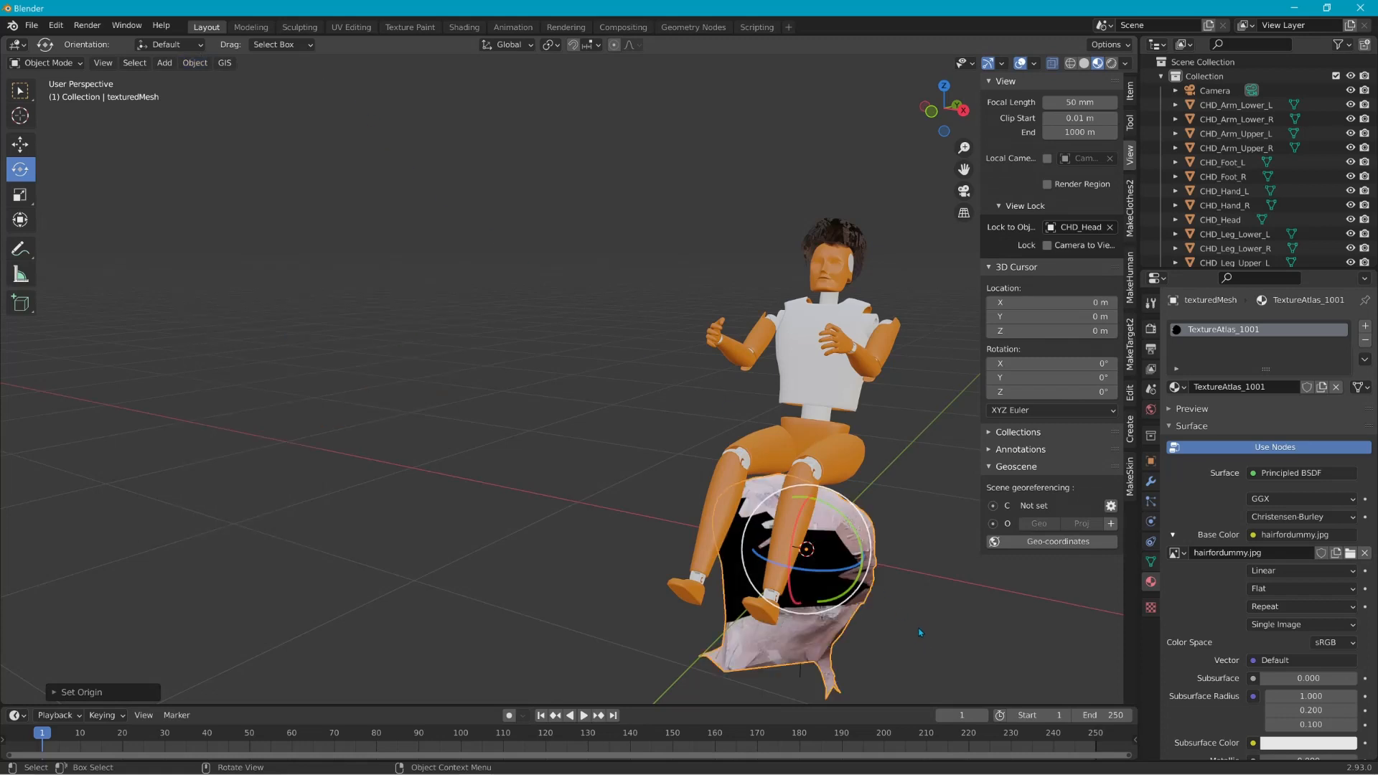
# Step: Rotate the scanned head to face the same way as the dummy and raise it over the dummy's head
pyautogui.moveTo(846, 571); pyautogui.dragTo(759, 515)
pyautogui.moveTo(1042, 670); pyautogui.dragTo(929, 652, button='middle')
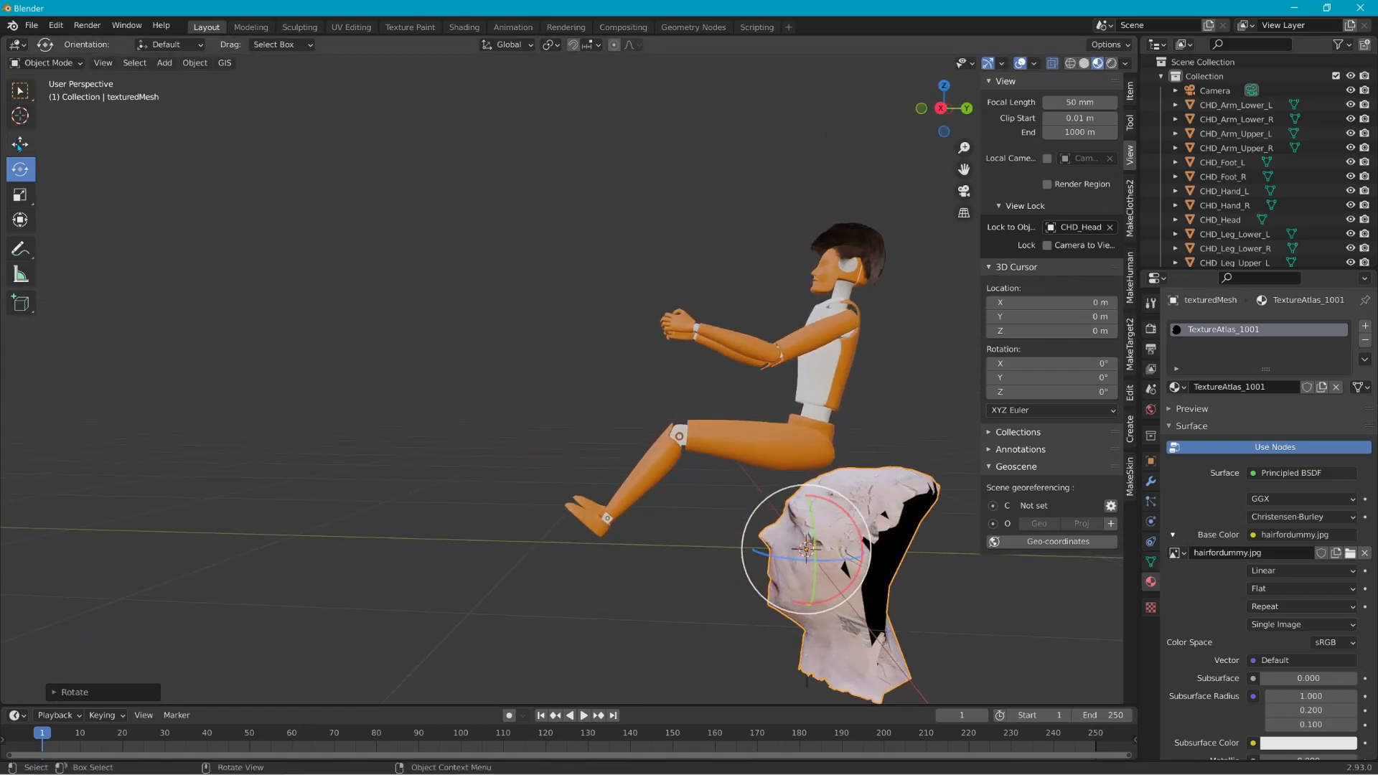
pyautogui.click(20, 144)
pyautogui.moveTo(810, 495); pyautogui.dragTo(694, 271)
# Step: Shift the scanned head slightly along the X axis over the dummy's neck and scale it down to about 0.36
pyautogui.moveTo(695, 271); pyautogui.dragTo(846, 304, button='middle')
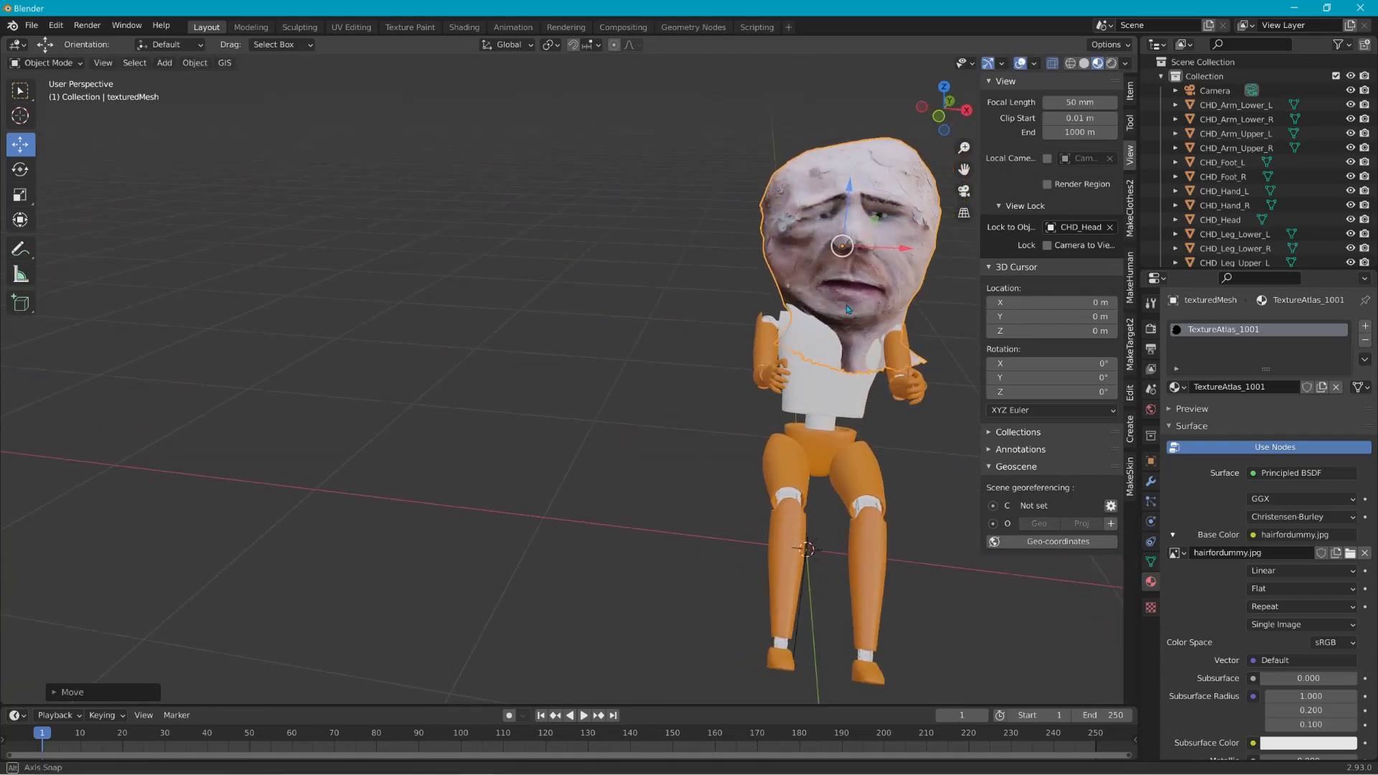
pyautogui.press('g')
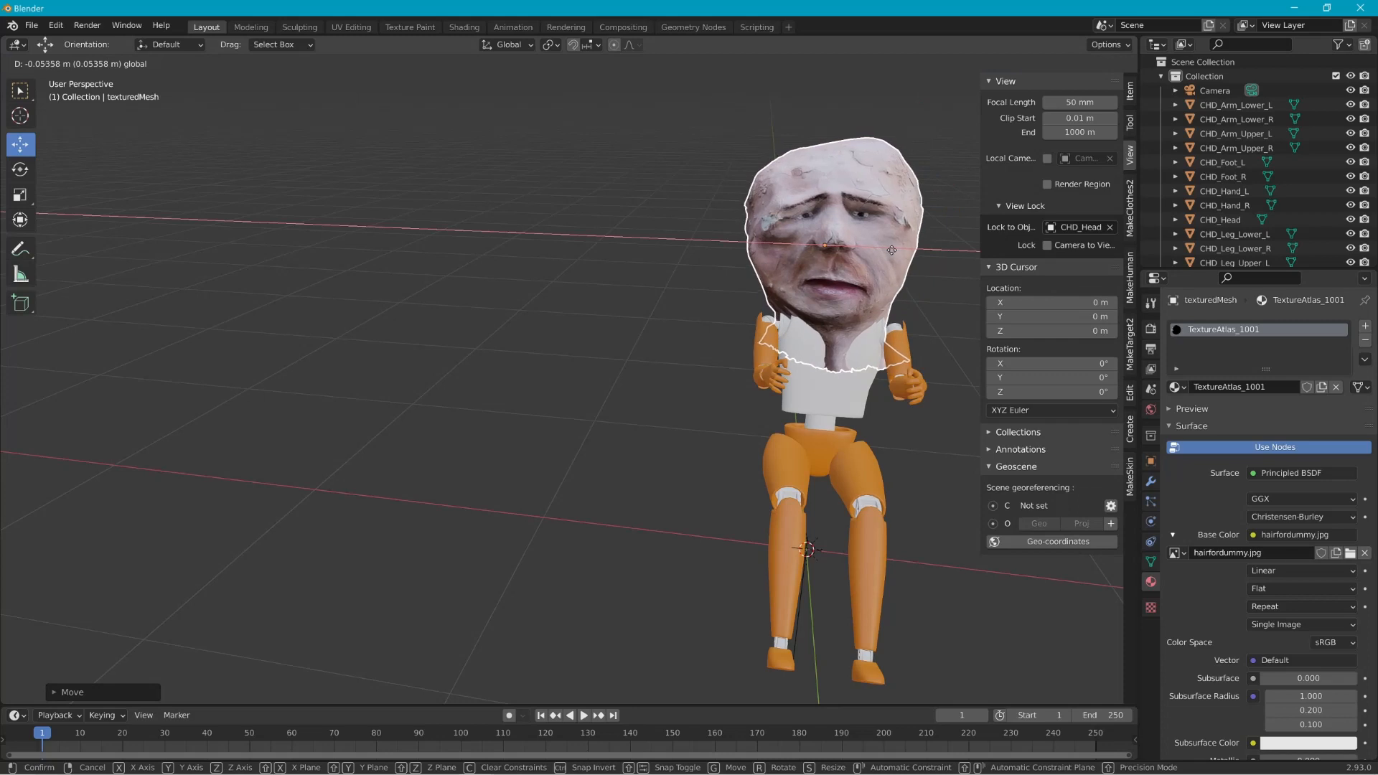
pyautogui.click(887, 249)
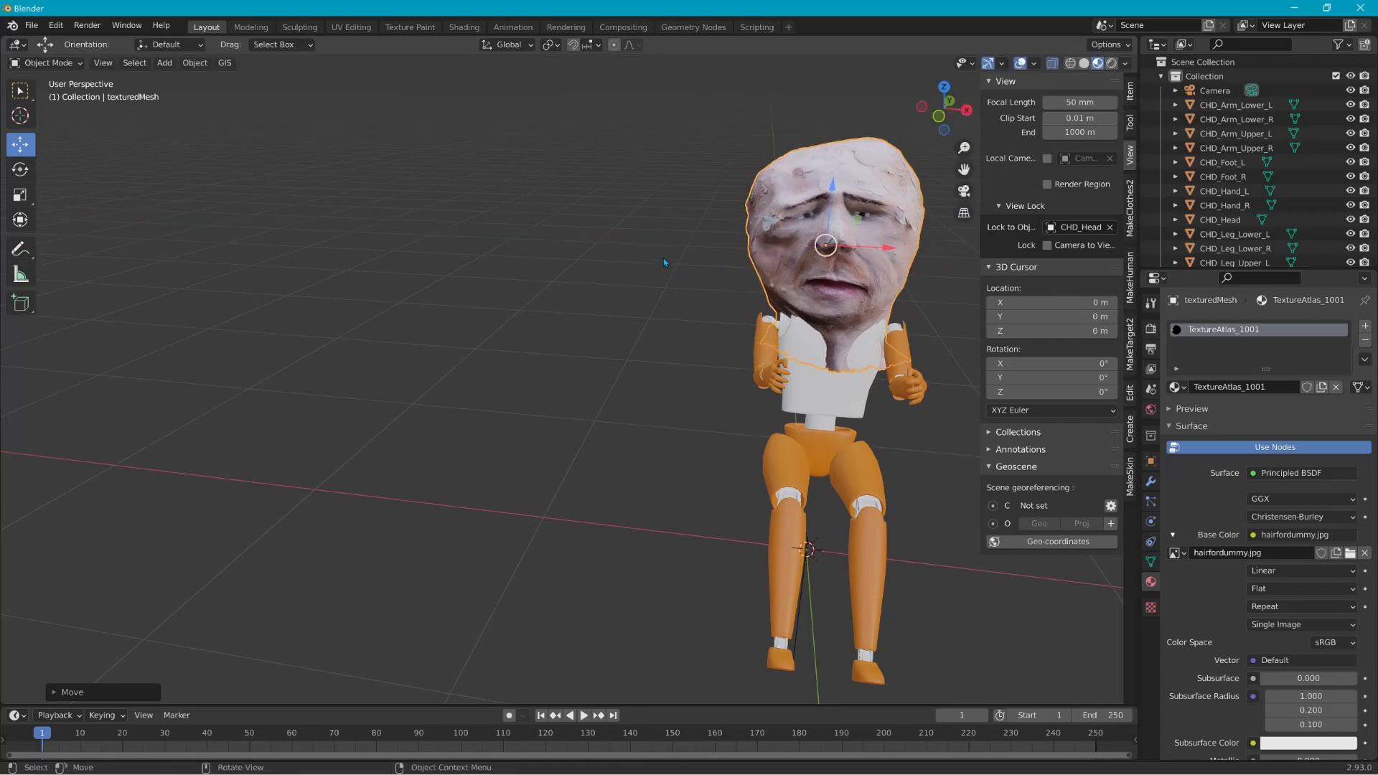
pyautogui.press('s')
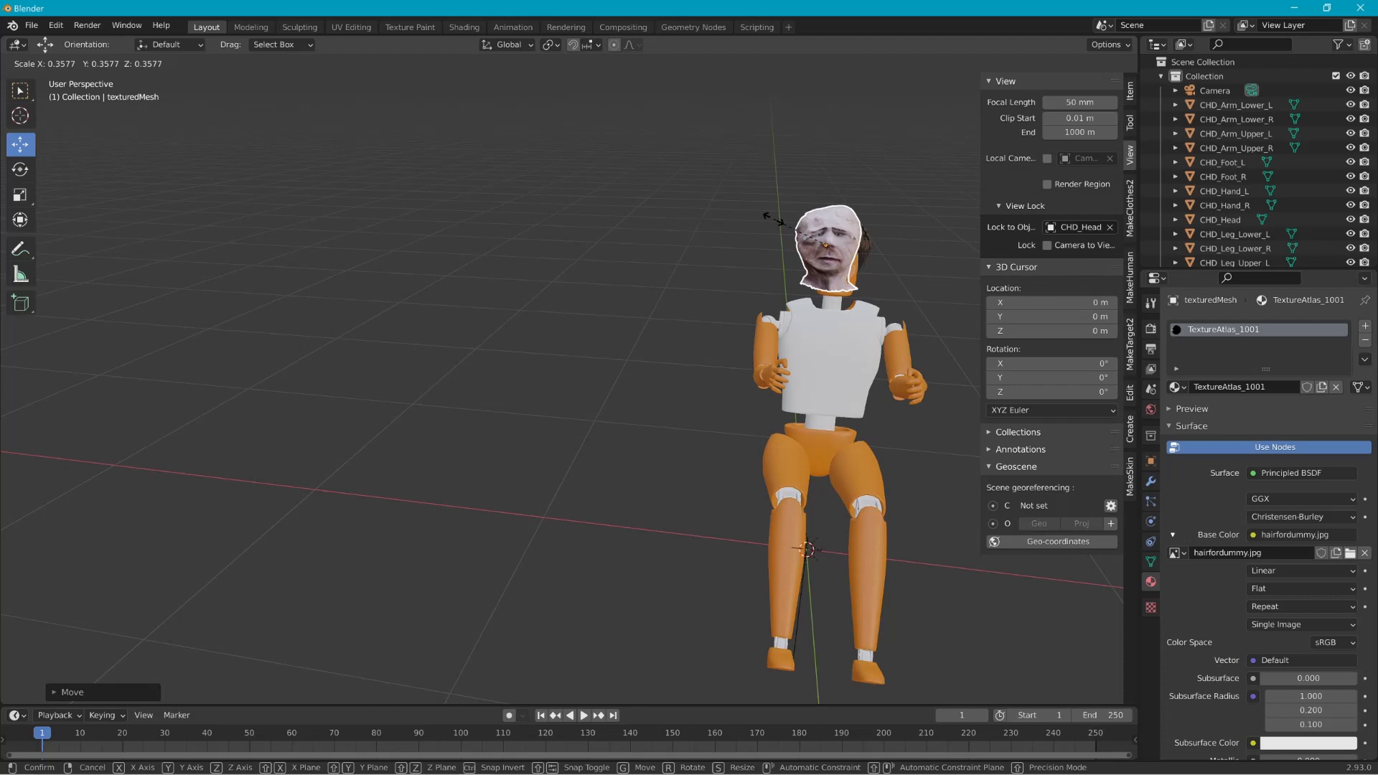
pyautogui.click(772, 220)
# Step: Move the scanned head back along Y and down along Z to fit over the dummy's face
pyautogui.moveTo(733, 230); pyautogui.dragTo(877, 226, button='middle')
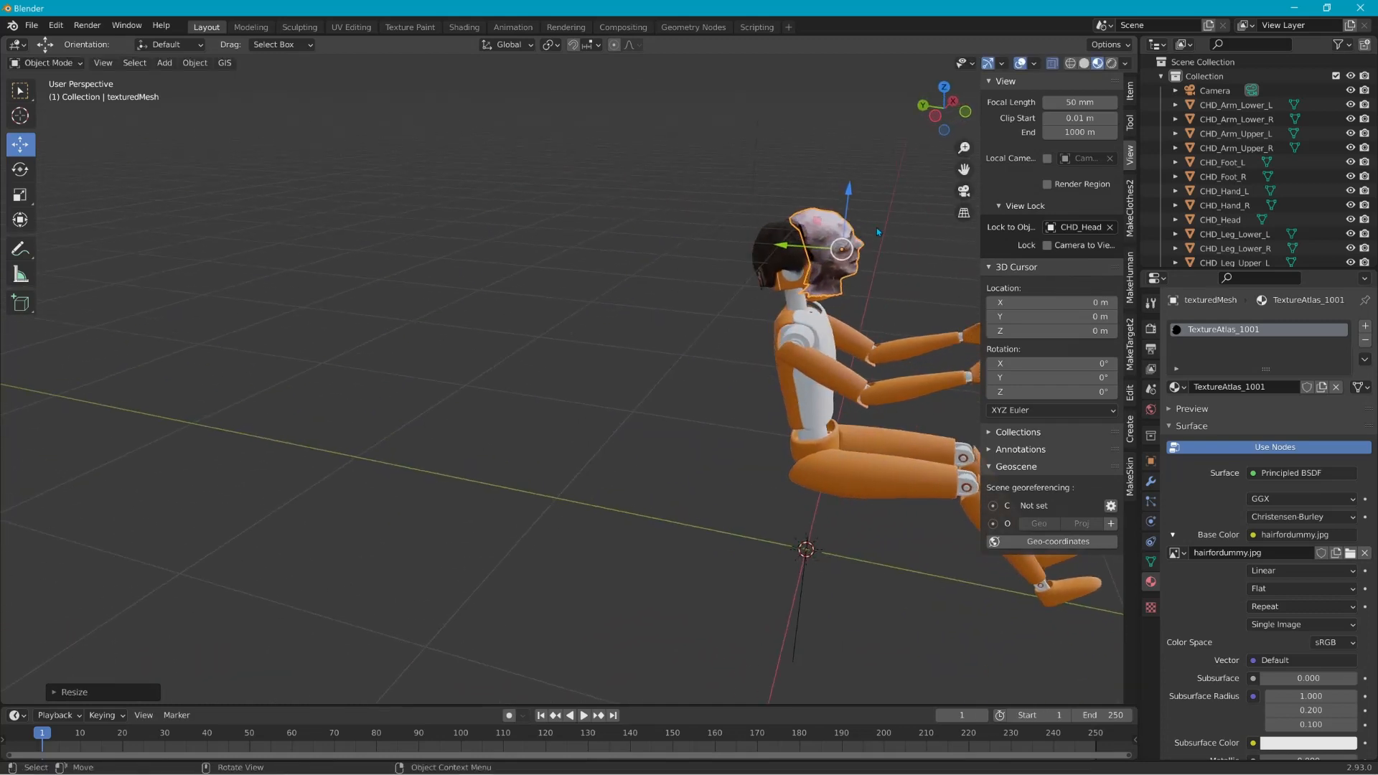
pyautogui.scroll(2, 883, 238)
pyautogui.keyDown('shift'); pyautogui.moveTo(927, 140); pyautogui.dragTo(859, 373, button='middle'); pyautogui.keyUp('shift')
pyautogui.moveTo(746, 313); pyautogui.dragTo(726, 312)
pyautogui.moveTo(784, 259); pyautogui.dragTo(778, 294)
# Step: Nudge the scanned head slightly along the Y axis toward the back of the dummy's head
pyautogui.moveTo(738, 322); pyautogui.dragTo(807, 328, button='middle')
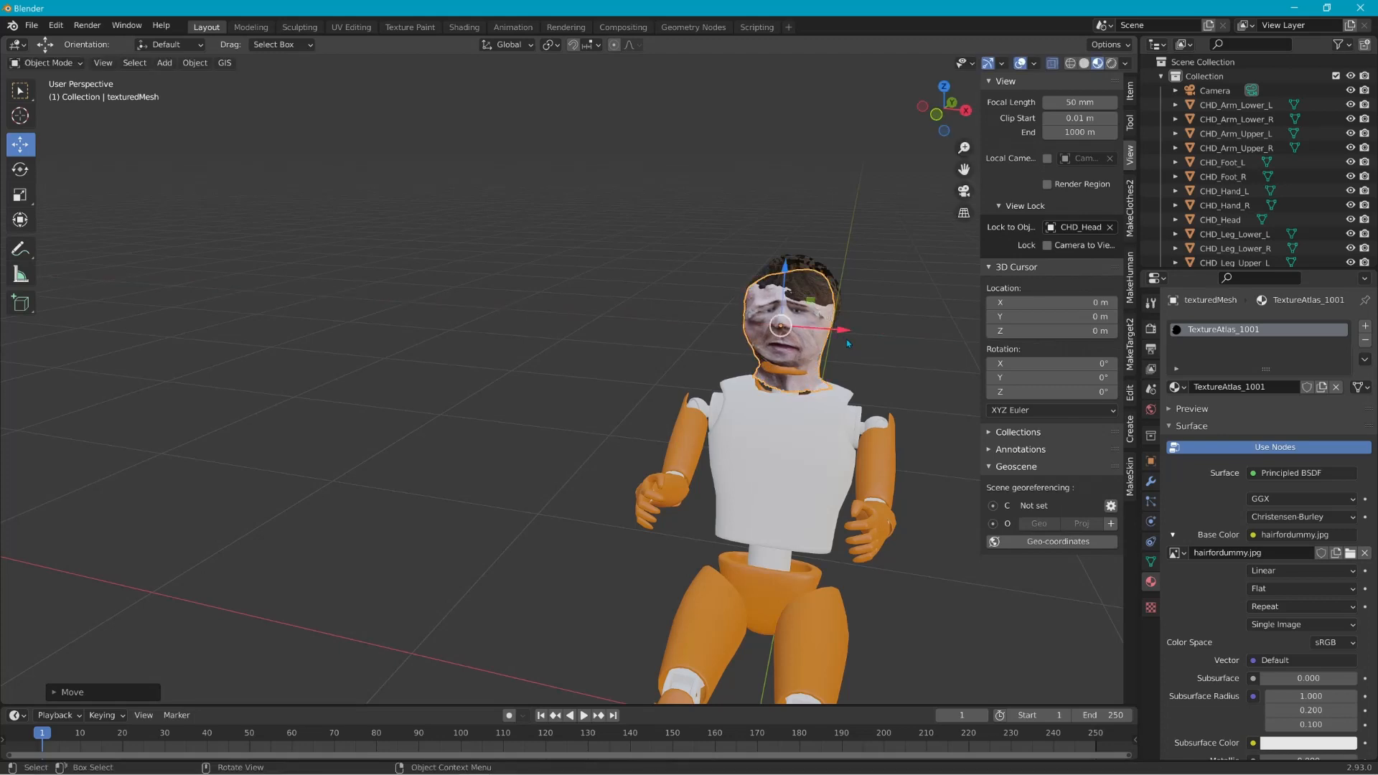
pyautogui.scroll(3, 898, 356)
pyautogui.moveTo(893, 292); pyautogui.dragTo(814, 294, button='middle')
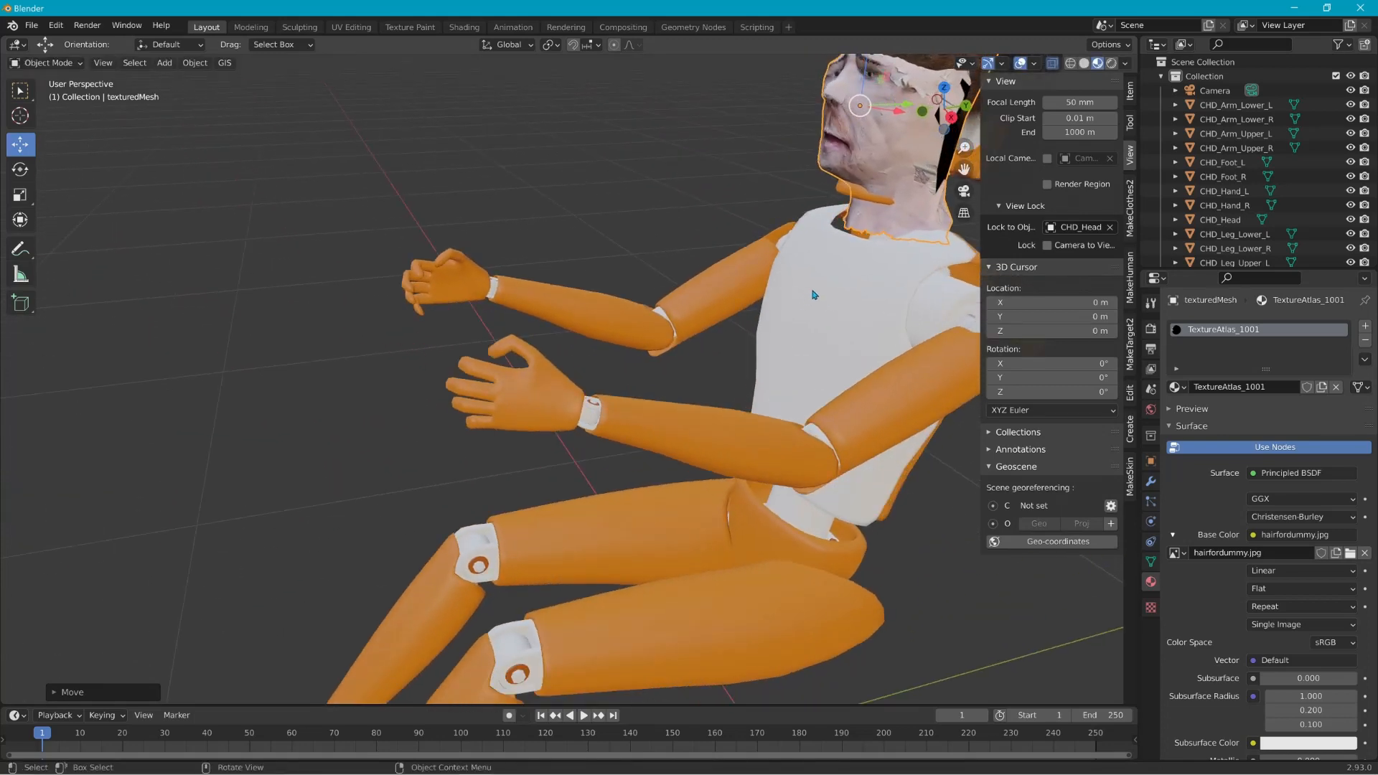
pyautogui.keyDown('shift'); pyautogui.moveTo(827, 204); pyautogui.dragTo(807, 436, button='middle'); pyautogui.keyUp('shift')
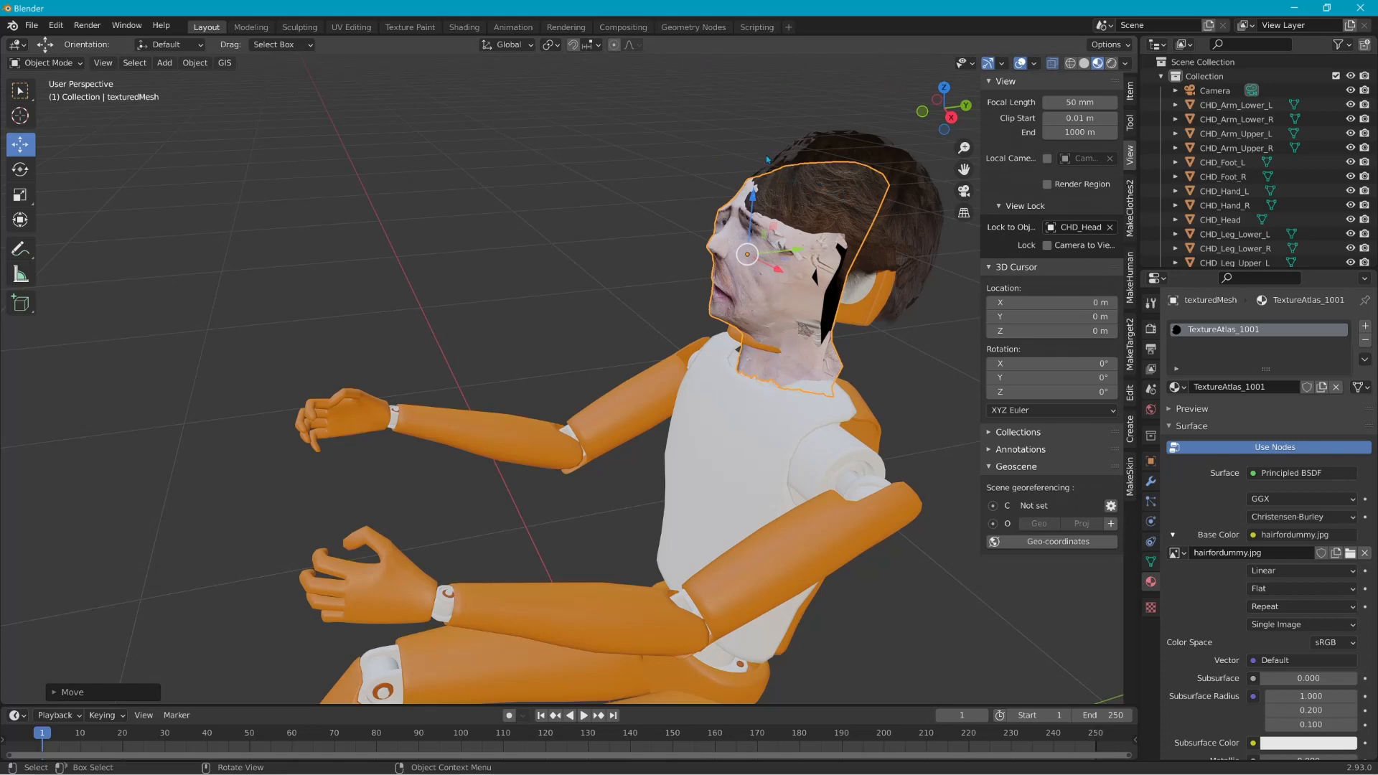
pyautogui.moveTo(798, 253); pyautogui.dragTo(805, 253)
# Step: Nudge the scanned head sideways, lower it slightly, and rescale it to cover the dummy's face and chin
pyautogui.moveTo(688, 337); pyautogui.dragTo(770, 294, button='middle')
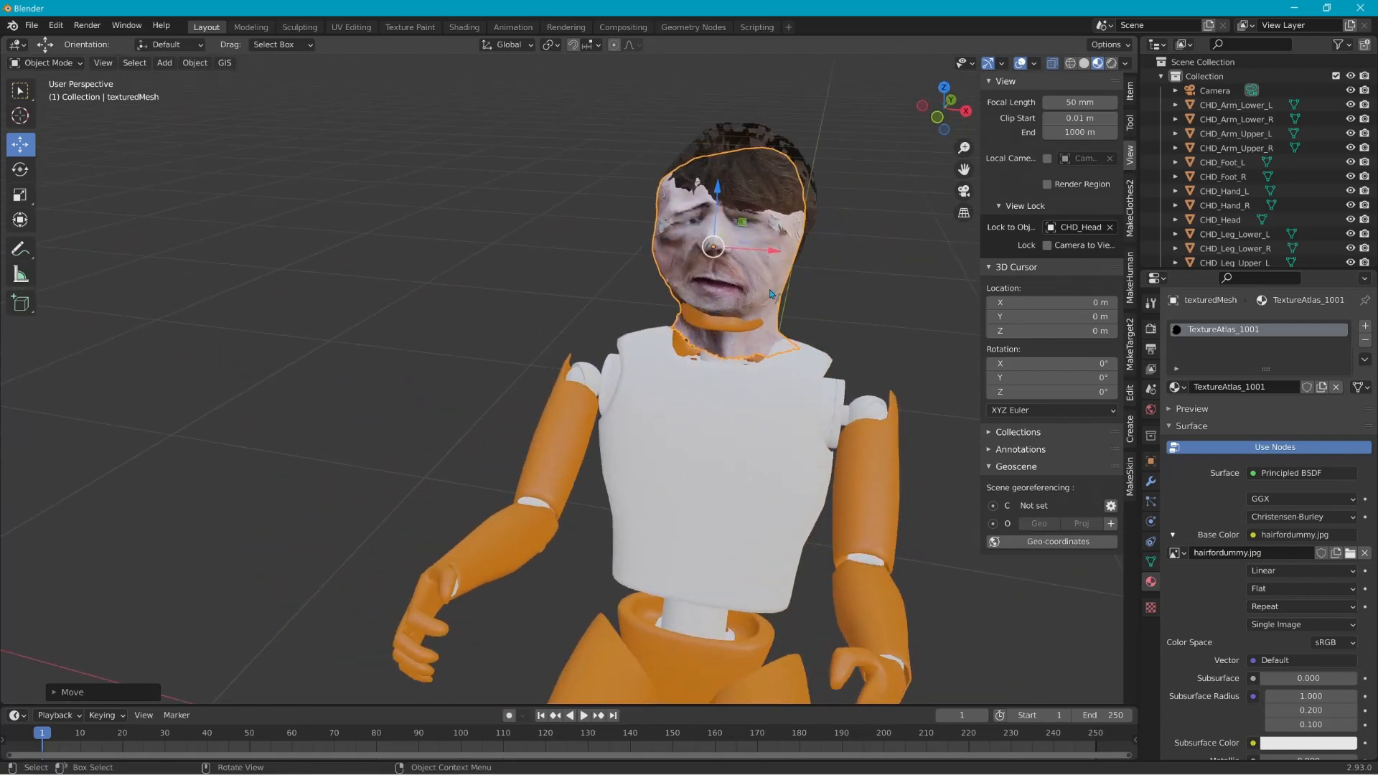
pyautogui.moveTo(775, 257); pyautogui.dragTo(771, 256)
pyautogui.moveTo(714, 194); pyautogui.dragTo(712, 216)
pyautogui.press('s')
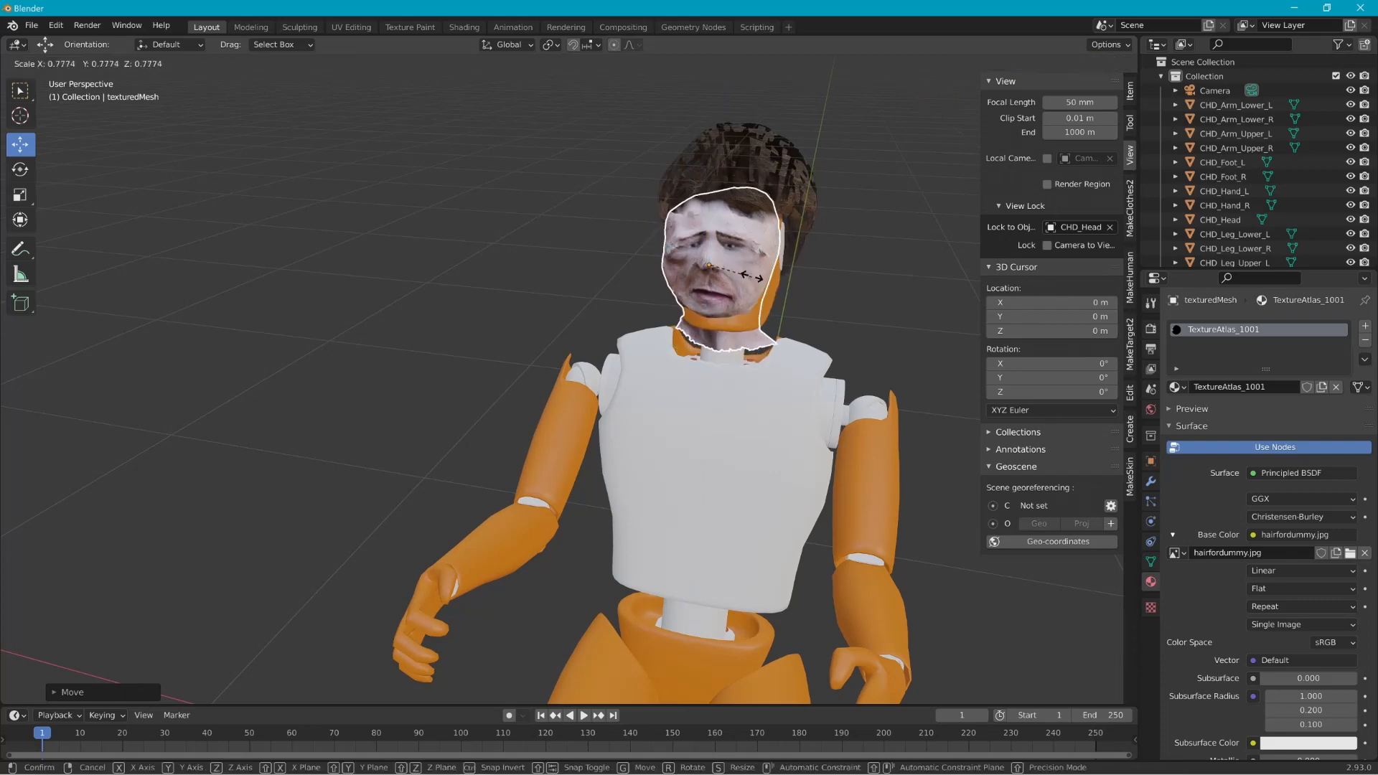
pyautogui.click(768, 266)
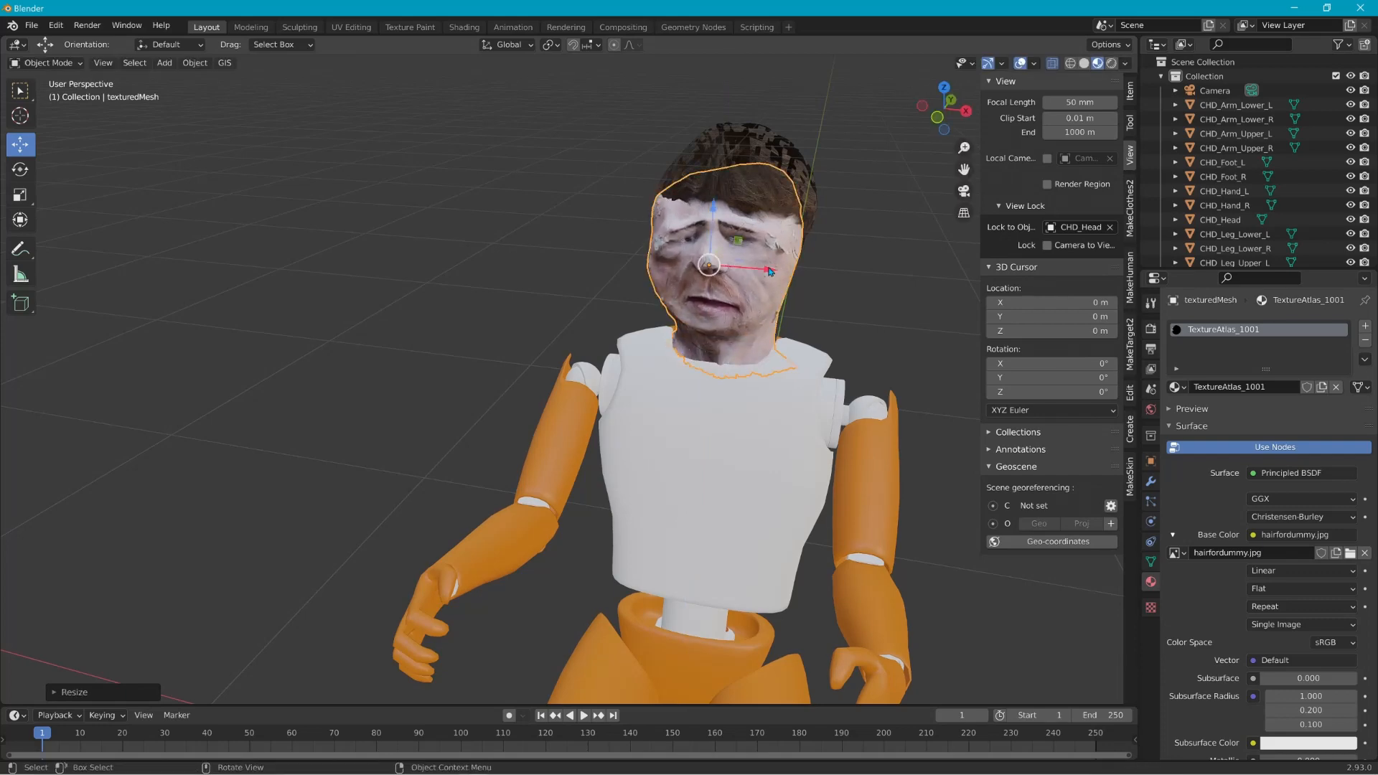
# Step: Select the dummy's hair mesh and move it along the Y axis toward the face
pyautogui.moveTo(768, 266); pyautogui.dragTo(852, 184, button='middle')
pyautogui.click(852, 185)
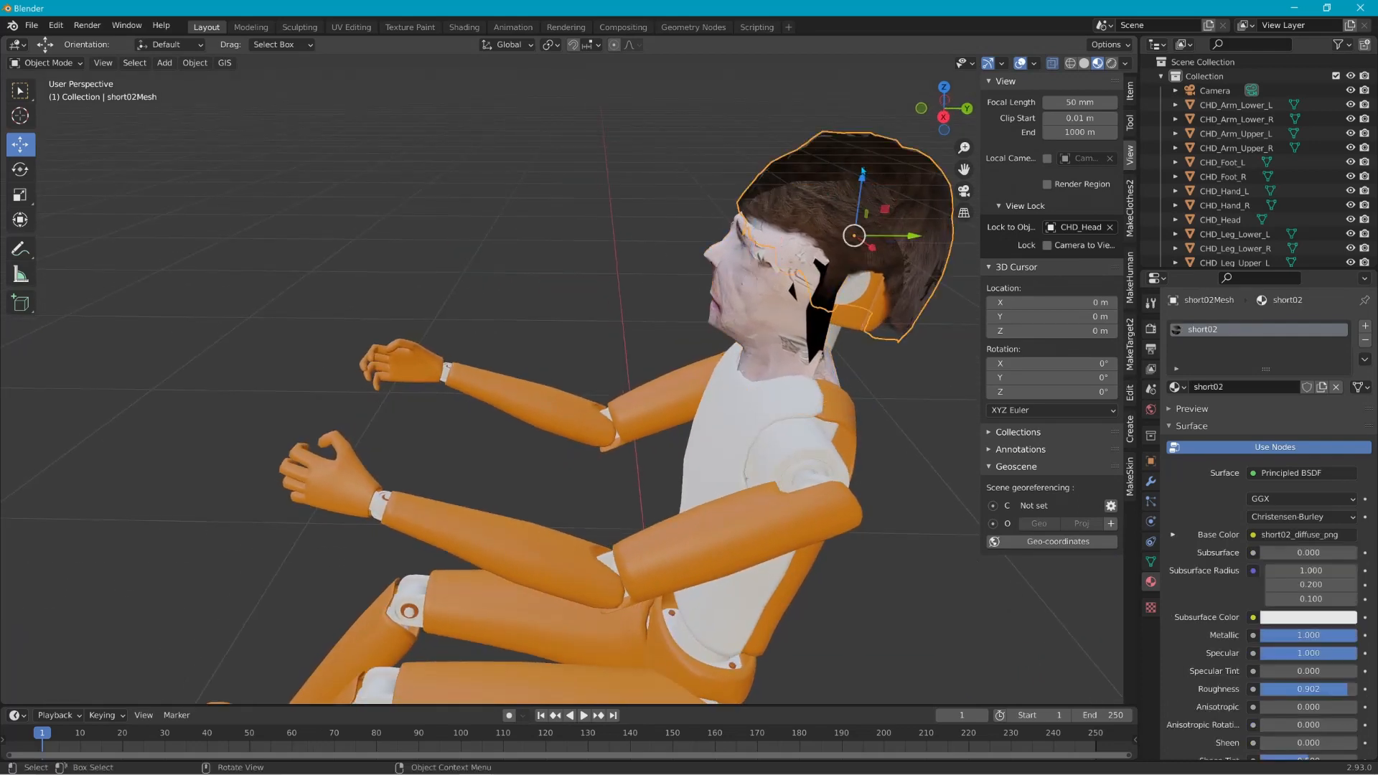
pyautogui.moveTo(904, 239); pyautogui.dragTo(886, 247)
pyautogui.moveTo(886, 246); pyautogui.dragTo(782, 219, button='middle')
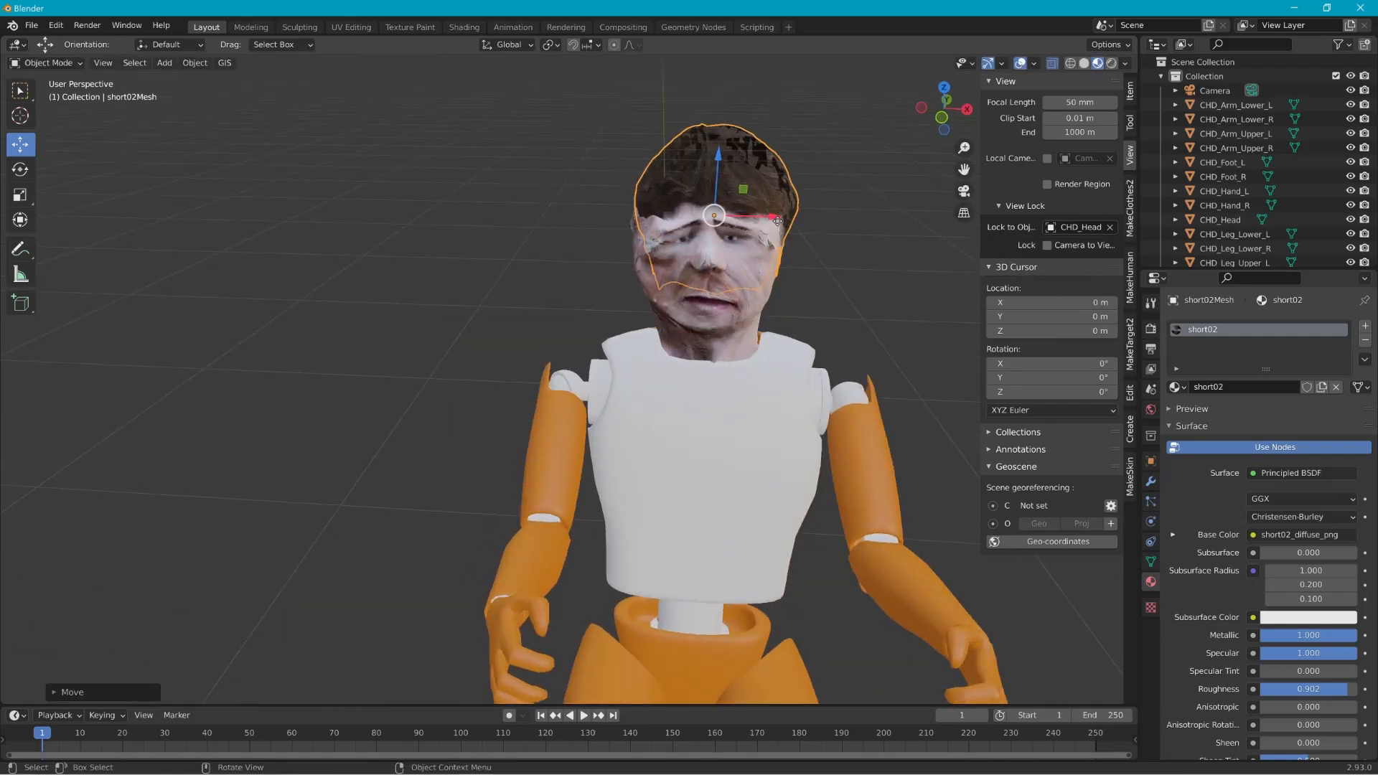
# Step: Nudge the hair mesh sideways along the X axis and scale it up by about 1.09
pyautogui.moveTo(777, 221); pyautogui.dragTo(767, 224)
pyautogui.press('s')
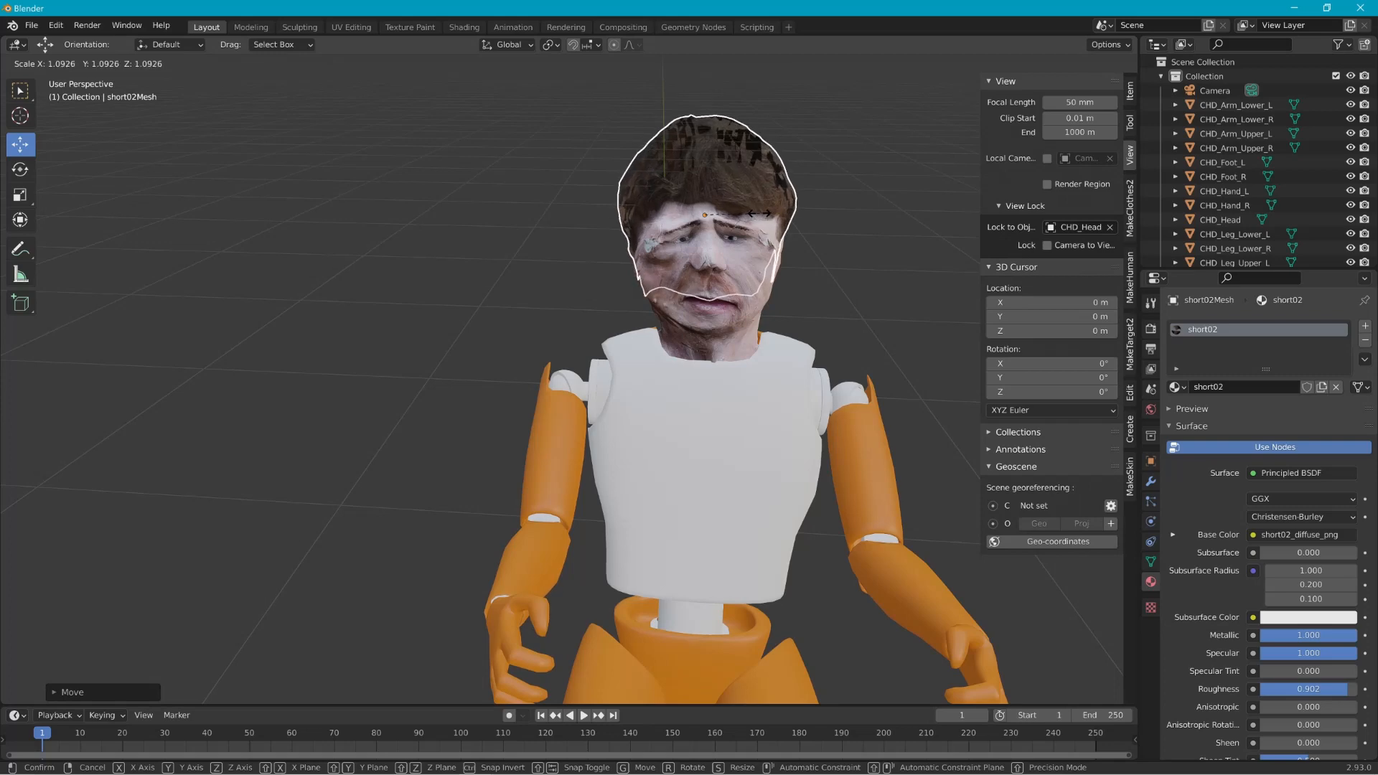
pyautogui.click(757, 213)
# Step: Tilt the hair forward around the head as seen from the side and lower it slightly along Z
pyautogui.moveTo(757, 213); pyautogui.dragTo(836, 204, button='middle')
pyautogui.press('r')
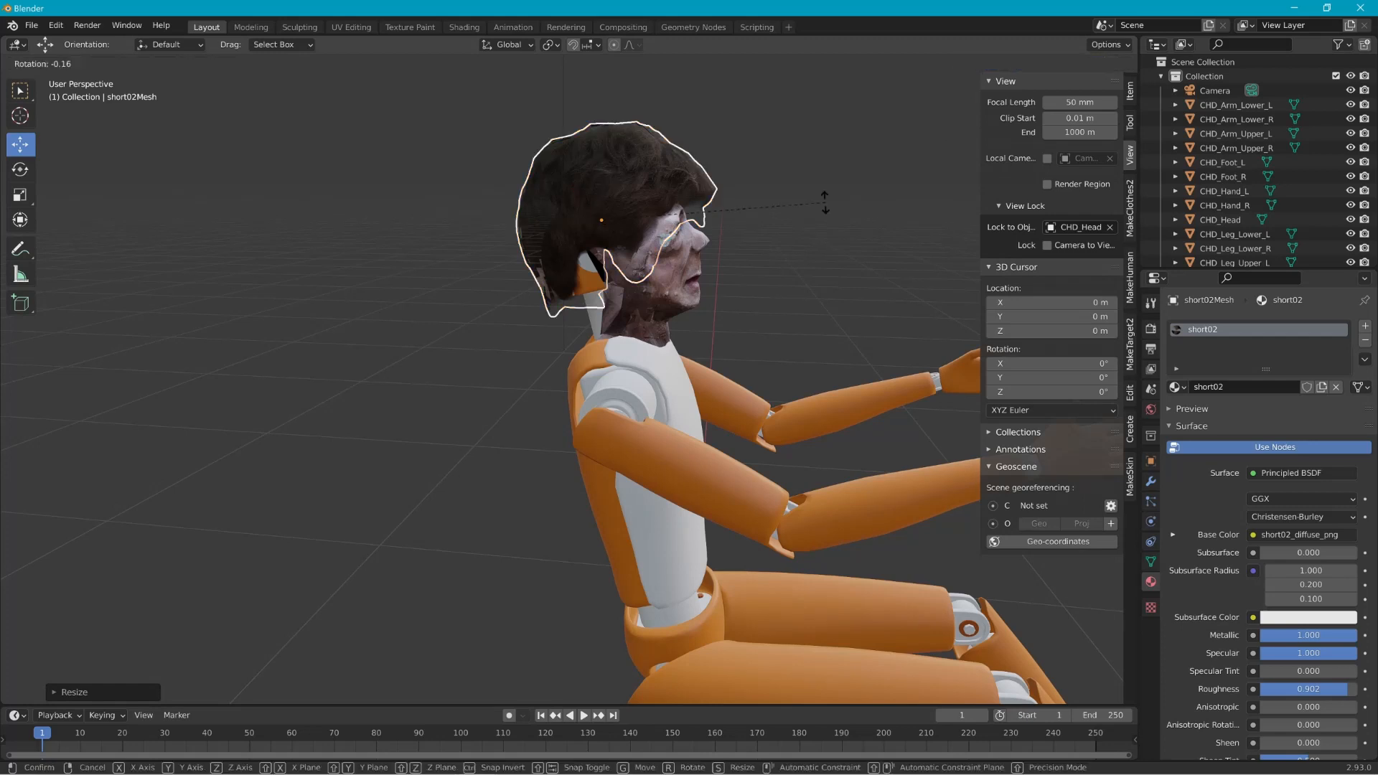
pyautogui.click(772, 170)
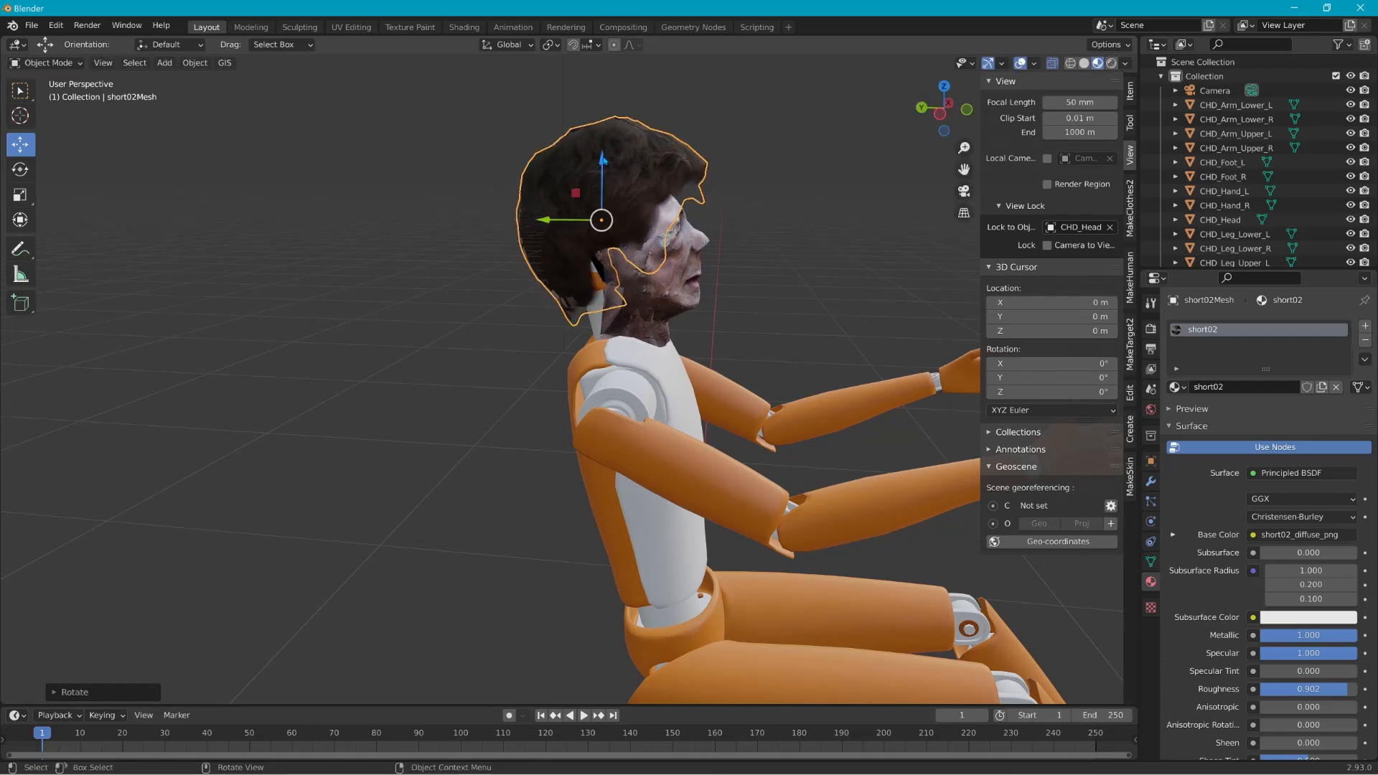
pyautogui.moveTo(603, 172); pyautogui.dragTo(604, 184)
# Step: Shift the hair mesh along the X axis until it sits centred on the scanned head
pyautogui.moveTo(809, 311); pyautogui.dragTo(843, 292, button='middle')
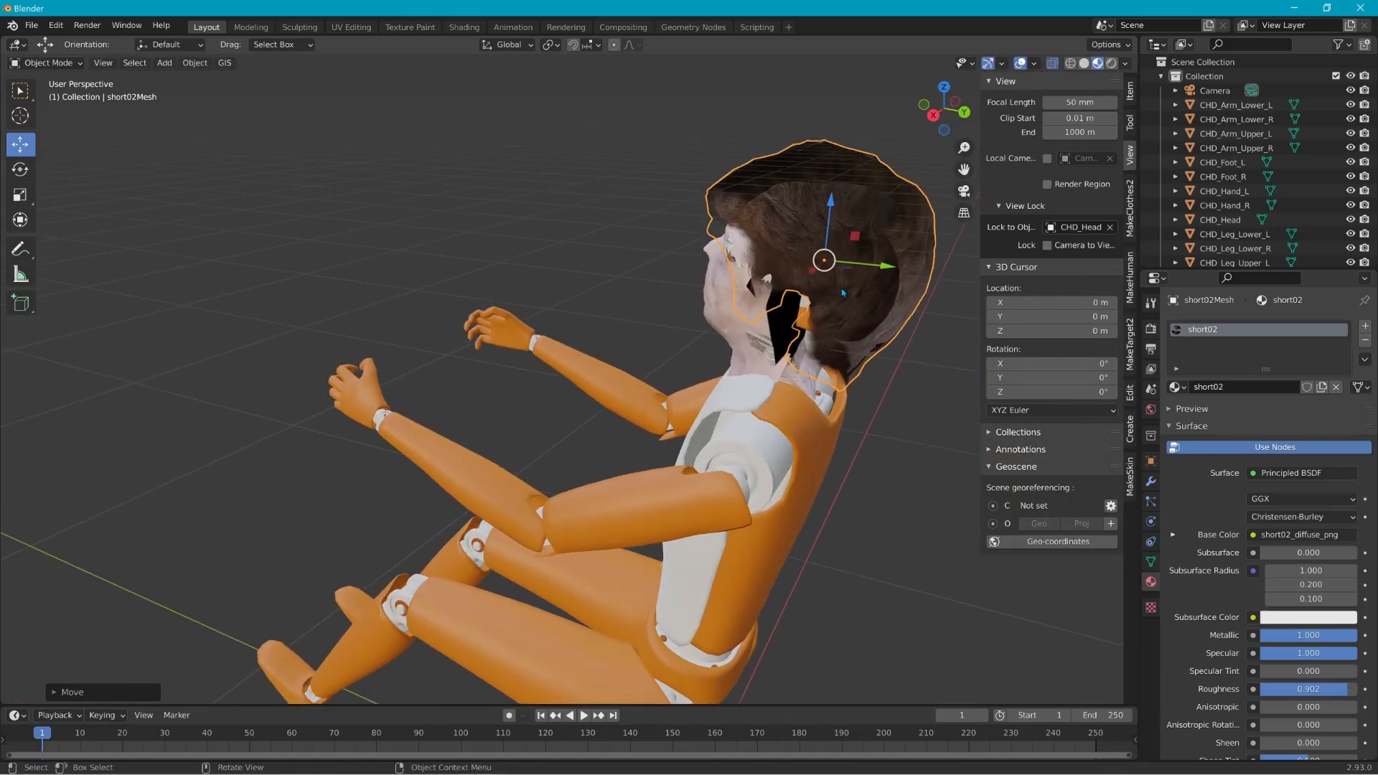
pyautogui.moveTo(815, 275); pyautogui.dragTo(810, 279)
pyautogui.moveTo(810, 279); pyautogui.dragTo(909, 333, button='middle')
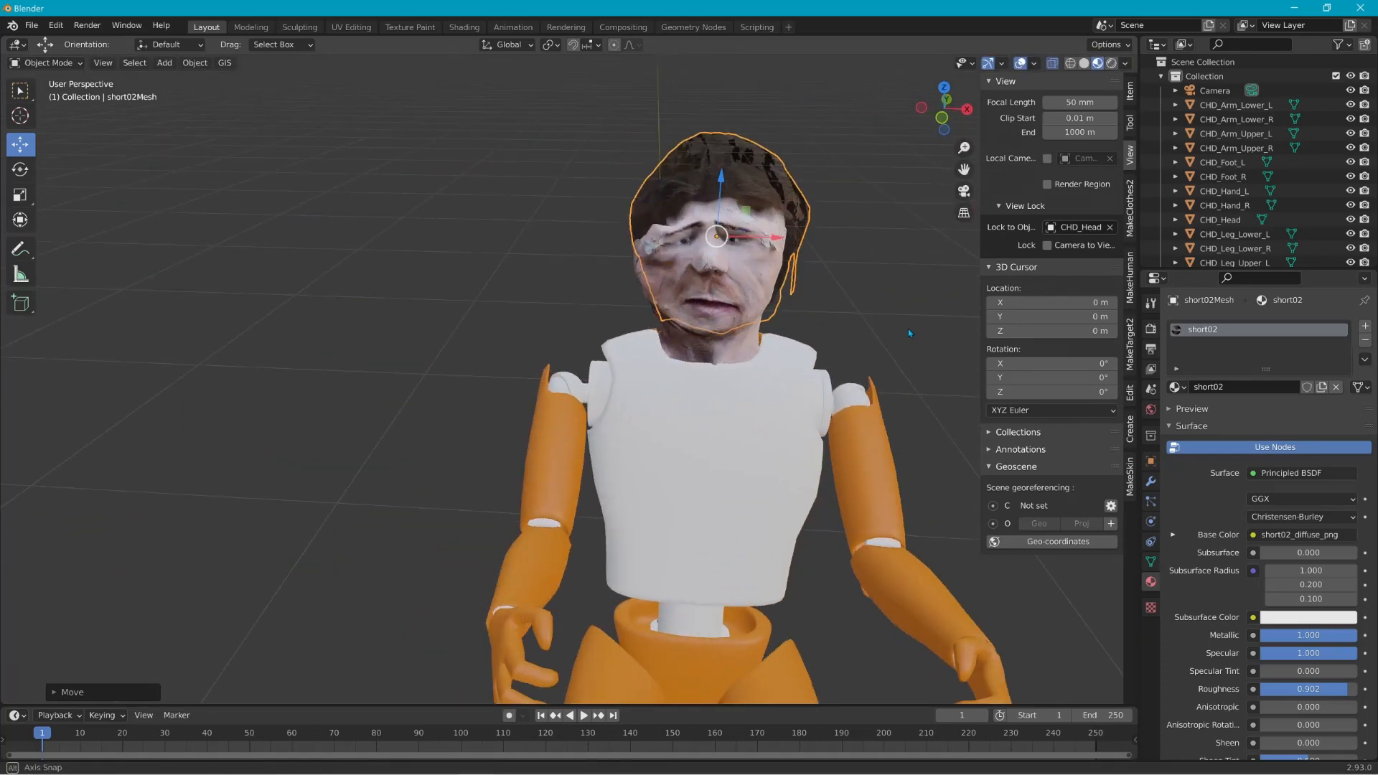
pyautogui.moveTo(772, 242); pyautogui.dragTo(769, 245)
pyautogui.moveTo(769, 245)
pyautogui.mouseDown(button='middle')
pyautogui.moveTo(822, 264)
pyautogui.moveTo(698, 275)
pyautogui.moveTo(719, 250)
pyautogui.moveTo(692, 274)
pyautogui.moveTo(777, 273)
pyautogui.mouseUp(button='middle')
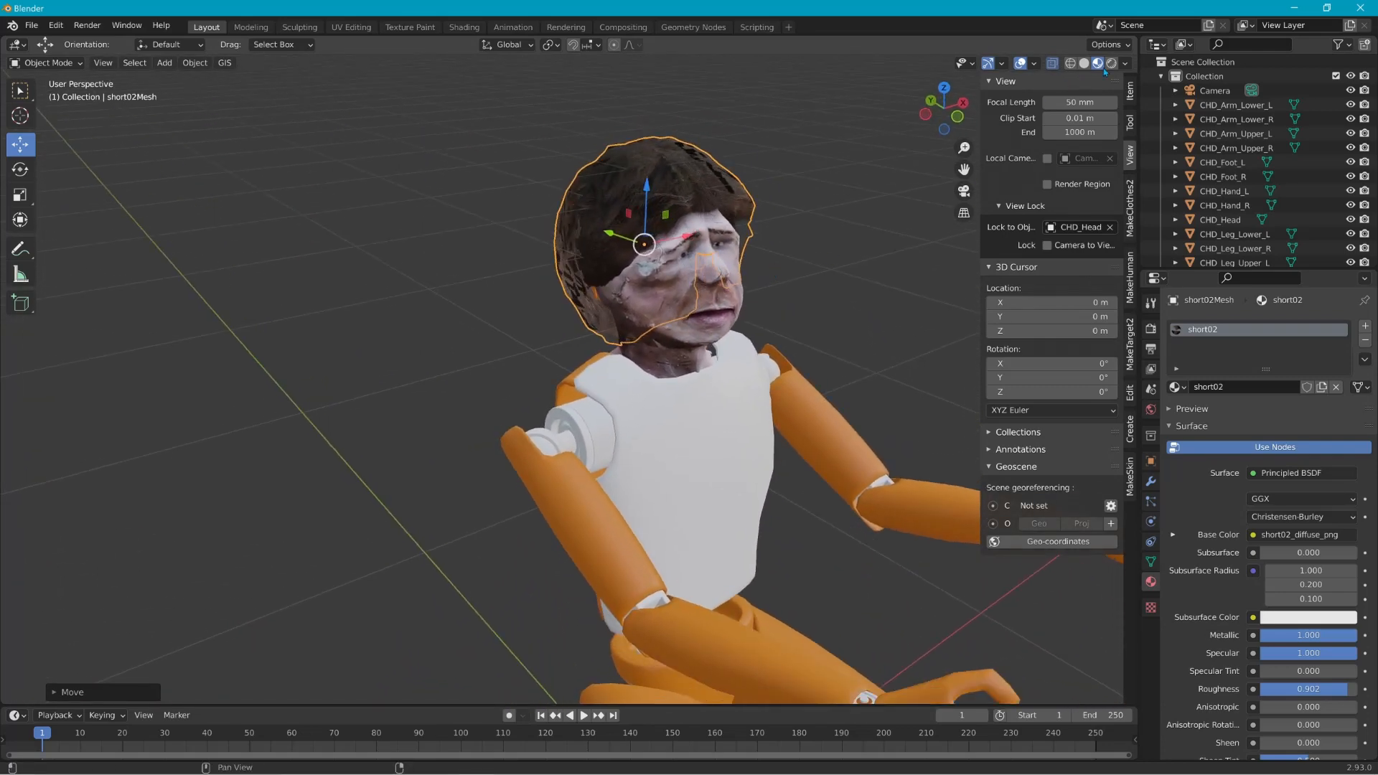
# Step: Check the dummy in rendered and see-through solid shading, and return to Material Preview
pyautogui.click(1083, 64)
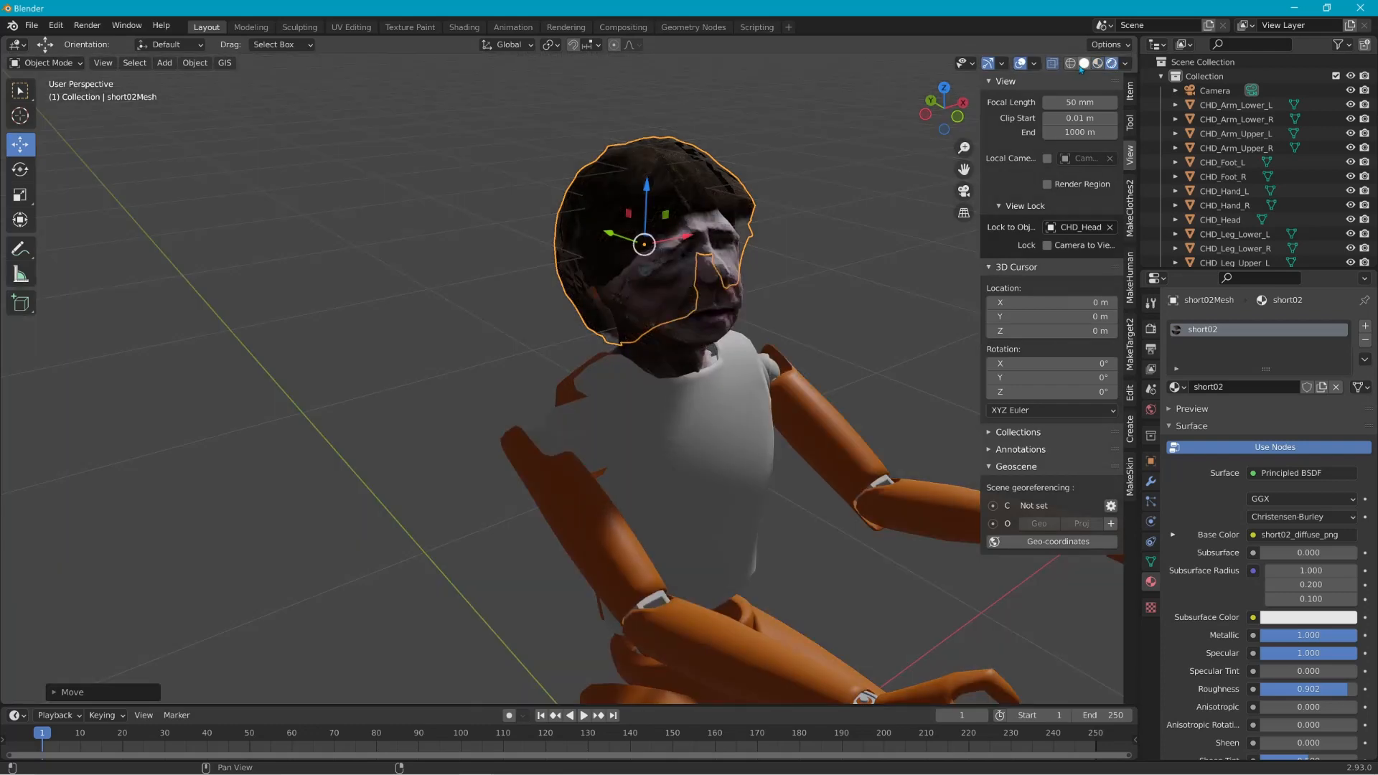
pyautogui.hotkey('alt', 'z')
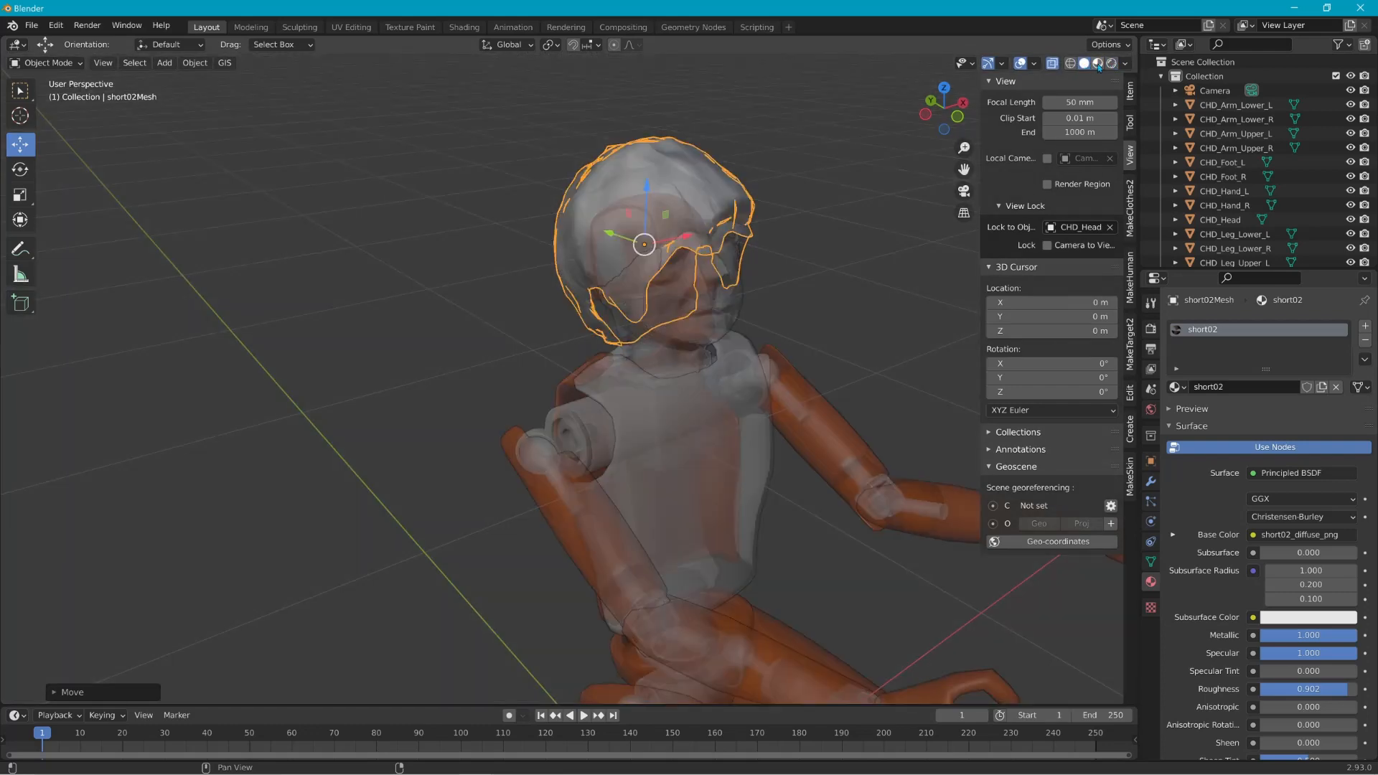
pyautogui.click(1097, 64)
pyautogui.moveTo(653, 188); pyautogui.dragTo(629, 179, button='middle')
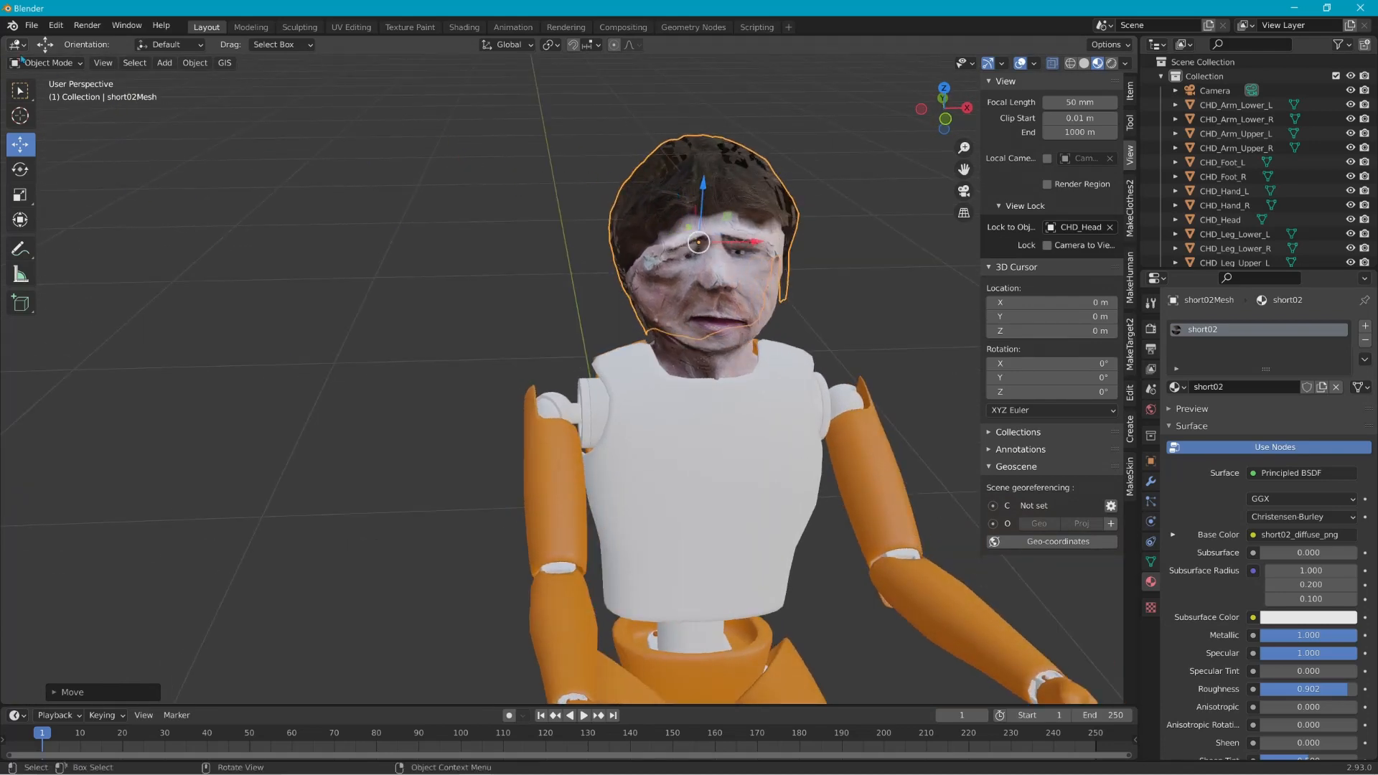
# Step: Sculpt the hair to fit around the head using Elastic Deform with a 226 px radius, and return to Object Mode
pyautogui.click(23, 62)
pyautogui.click(48, 109)
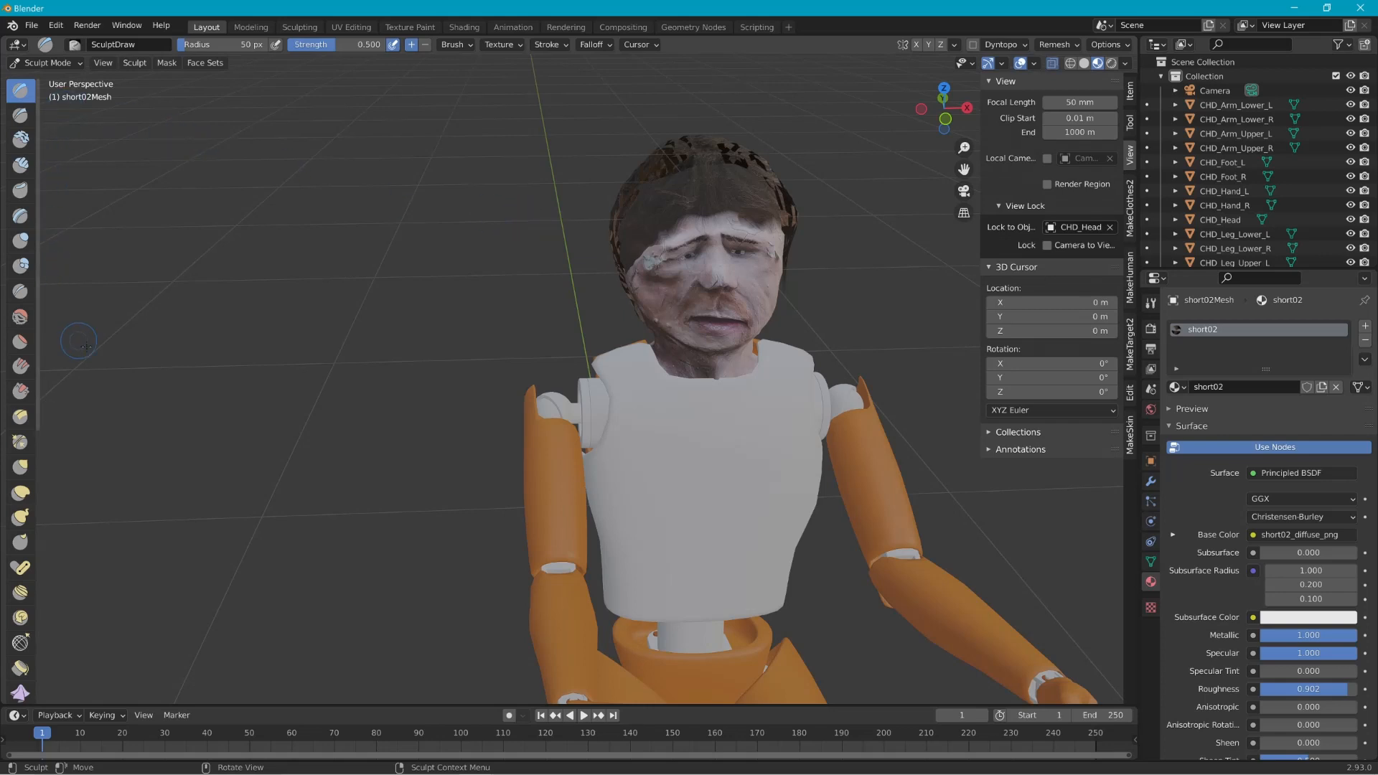
pyautogui.click(24, 501)
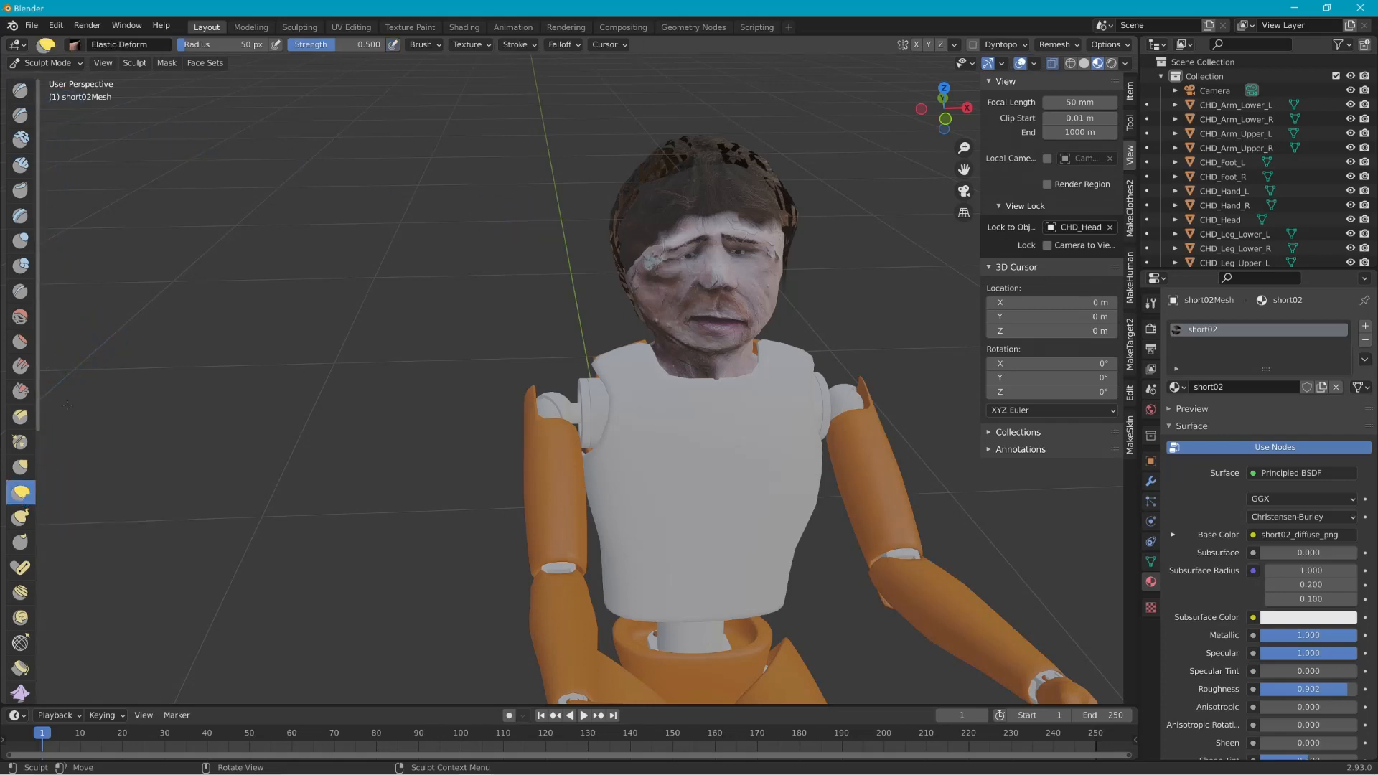
pyautogui.moveTo(200, 49); pyautogui.dragTo(267, 44)
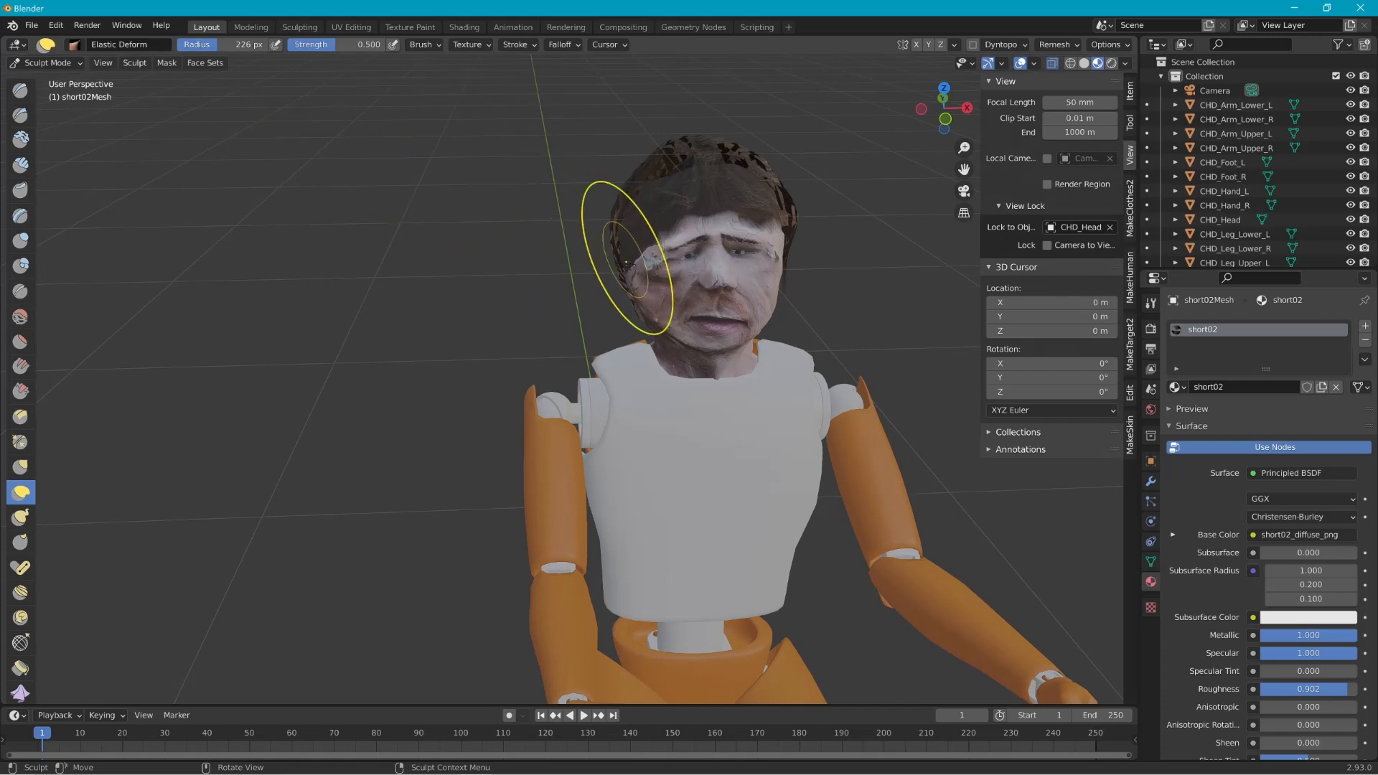
pyautogui.moveTo(610, 242)
pyautogui.mouseDown()
pyautogui.moveTo(595, 254)
pyautogui.moveTo(618, 247)
pyautogui.mouseUp()
pyautogui.moveTo(758, 241); pyautogui.dragTo(674, 243, button='middle')
pyautogui.moveTo(845, 256); pyautogui.dragTo(824, 275)
pyautogui.moveTo(823, 276); pyautogui.dragTo(730, 264, button='middle')
pyautogui.moveTo(836, 337); pyautogui.dragTo(817, 309)
pyautogui.moveTo(817, 308); pyautogui.dragTo(718, 302, button='middle')
pyautogui.moveTo(606, 222)
pyautogui.mouseDown()
pyautogui.moveTo(593, 237)
pyautogui.moveTo(631, 191)
pyautogui.moveTo(685, 176)
pyautogui.mouseUp()
pyautogui.moveTo(747, 317); pyautogui.dragTo(731, 316, button='middle')
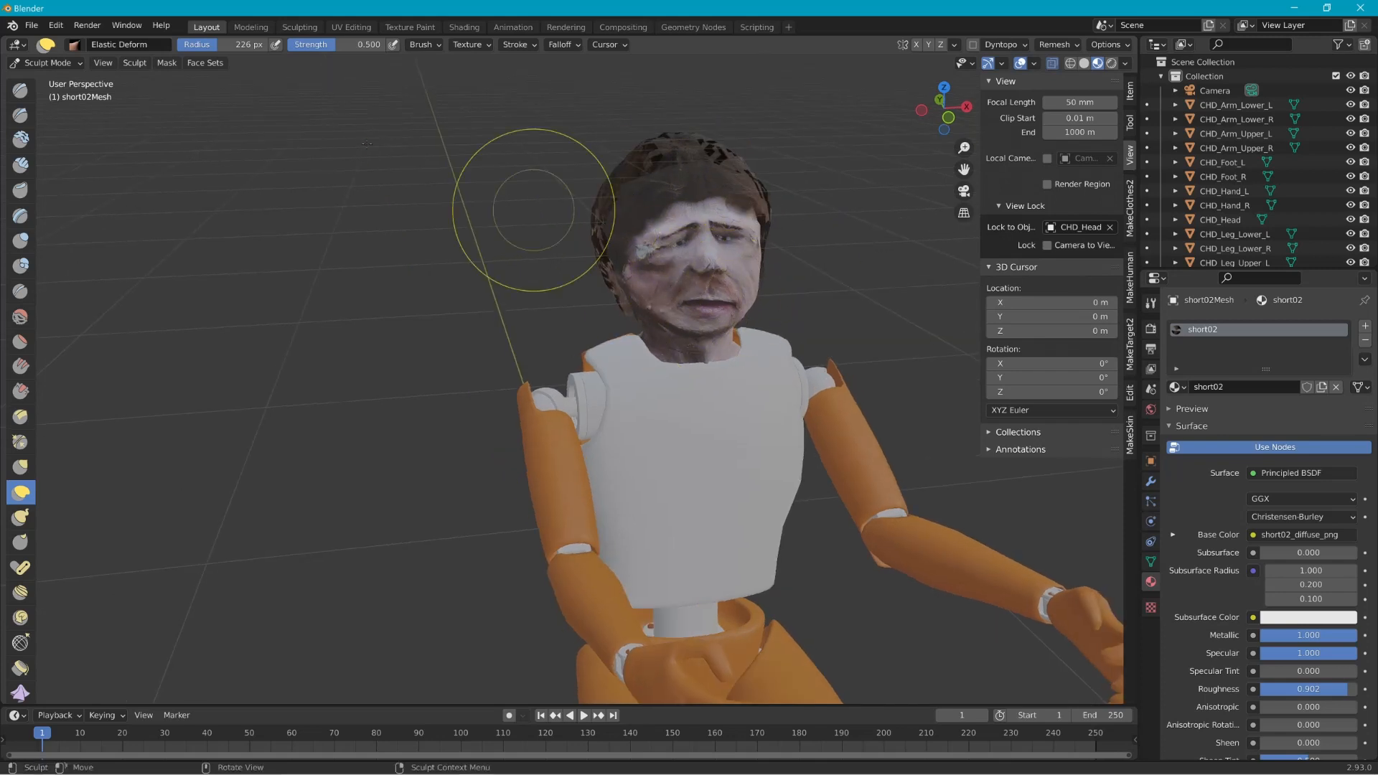
pyautogui.click(61, 62)
pyautogui.click(56, 82)
pyautogui.moveTo(459, 237); pyautogui.dragTo(531, 244, button='middle')
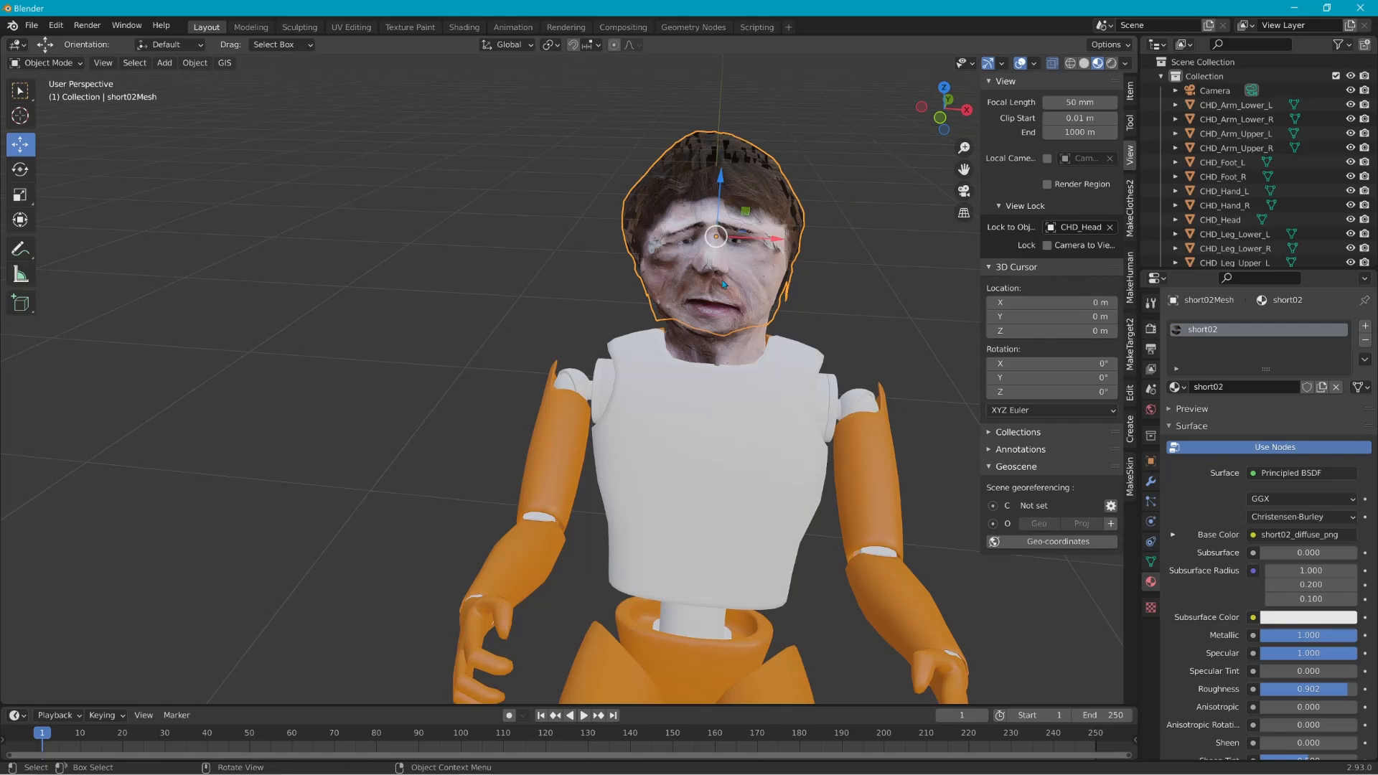
# Step: Compare the UV map names of the scanned head and the hair mesh
pyautogui.click(721, 348)
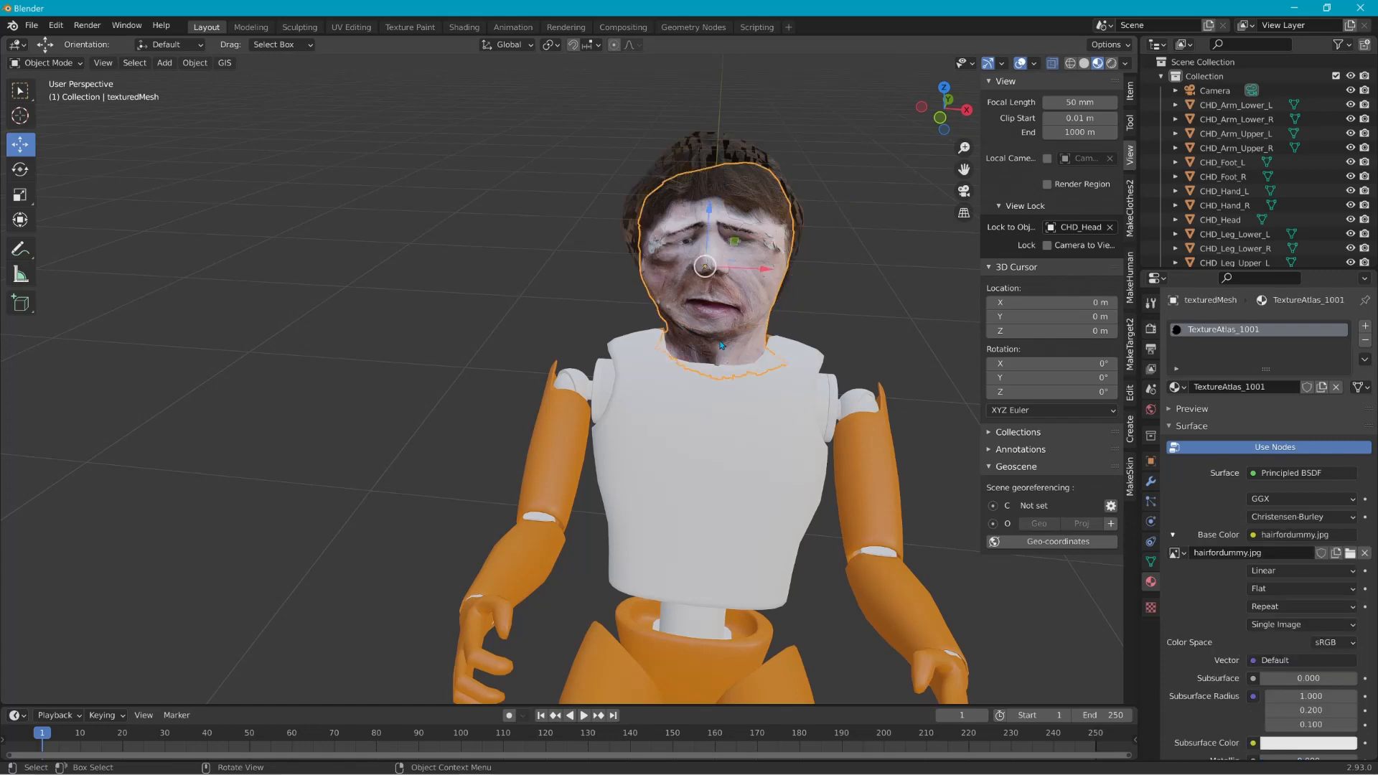
pyautogui.click(740, 157)
pyautogui.click(767, 281)
pyautogui.click(1152, 561)
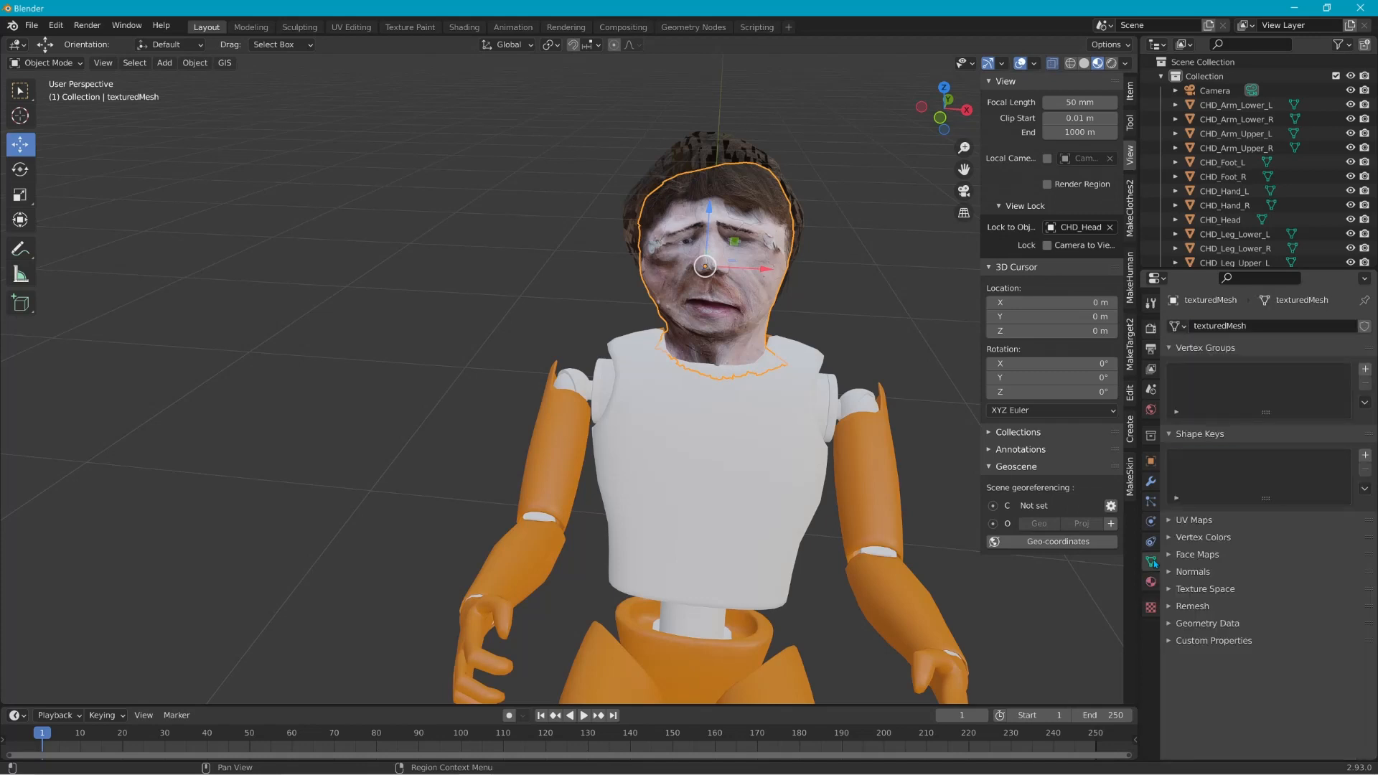
pyautogui.click(1170, 520)
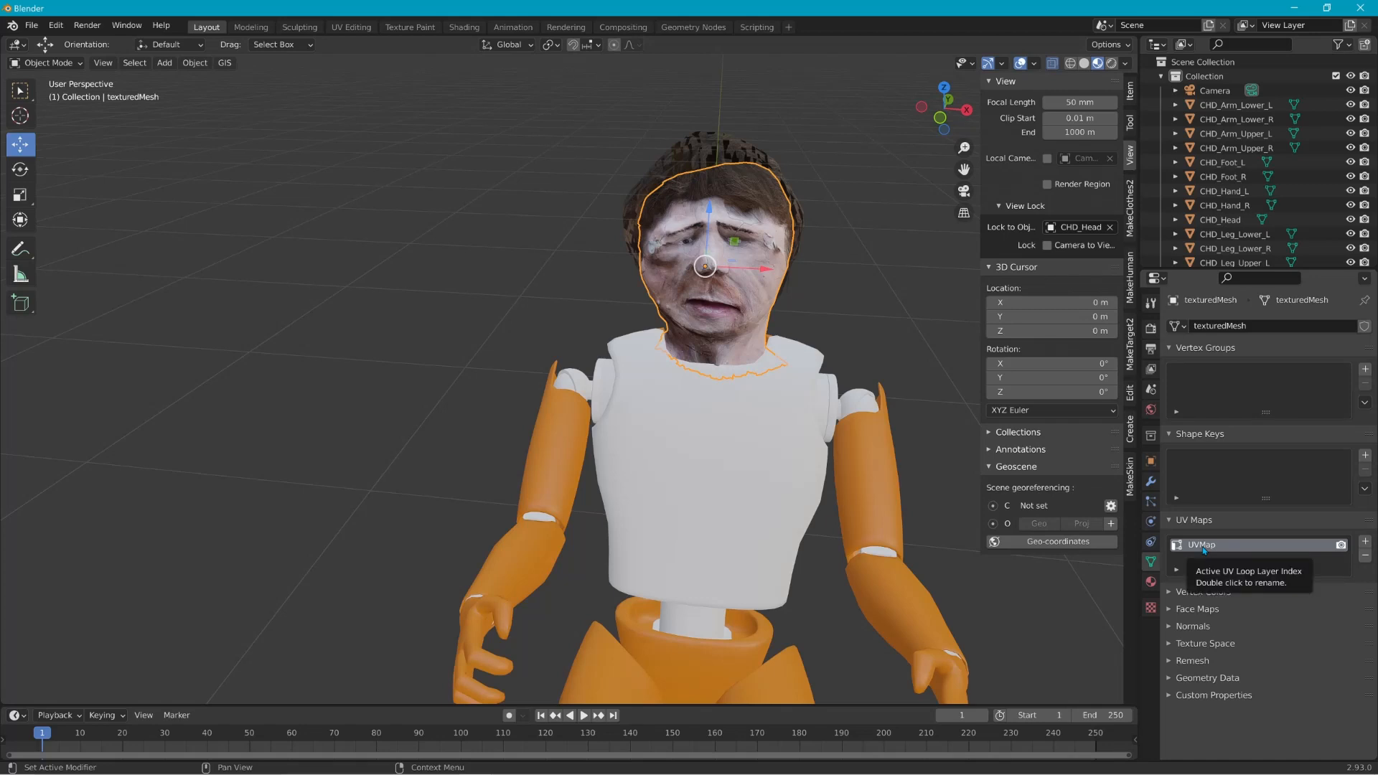
pyautogui.click(766, 292)
pyautogui.click(777, 292)
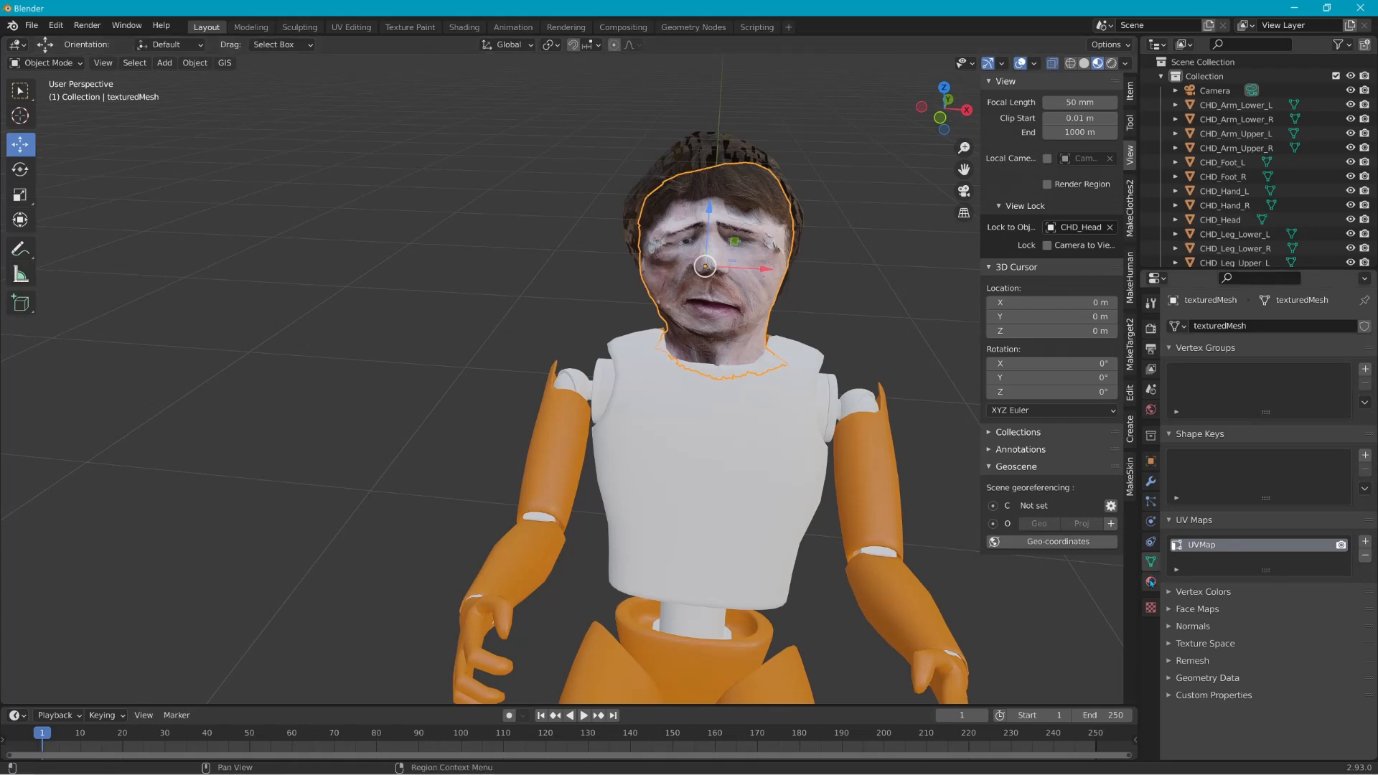
pyautogui.click(754, 157)
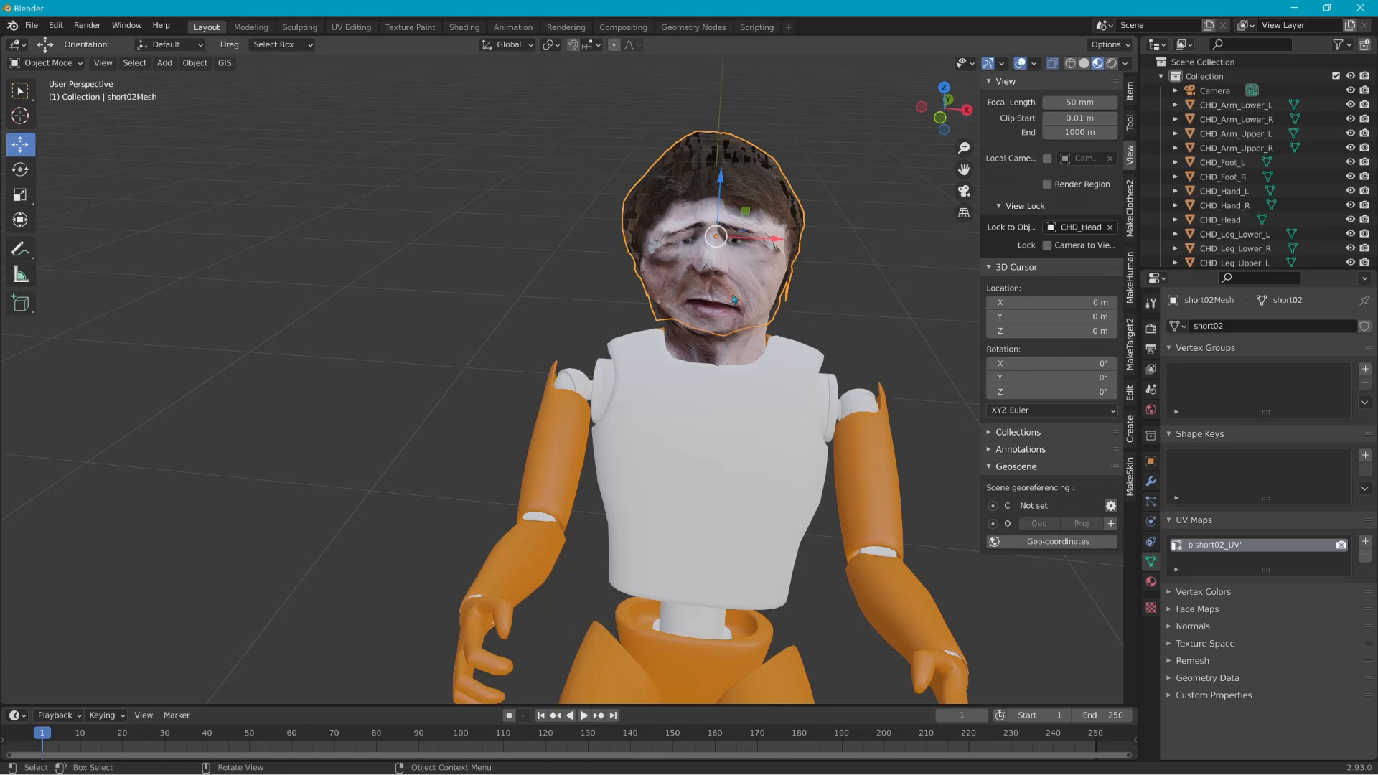
pyautogui.click(719, 357)
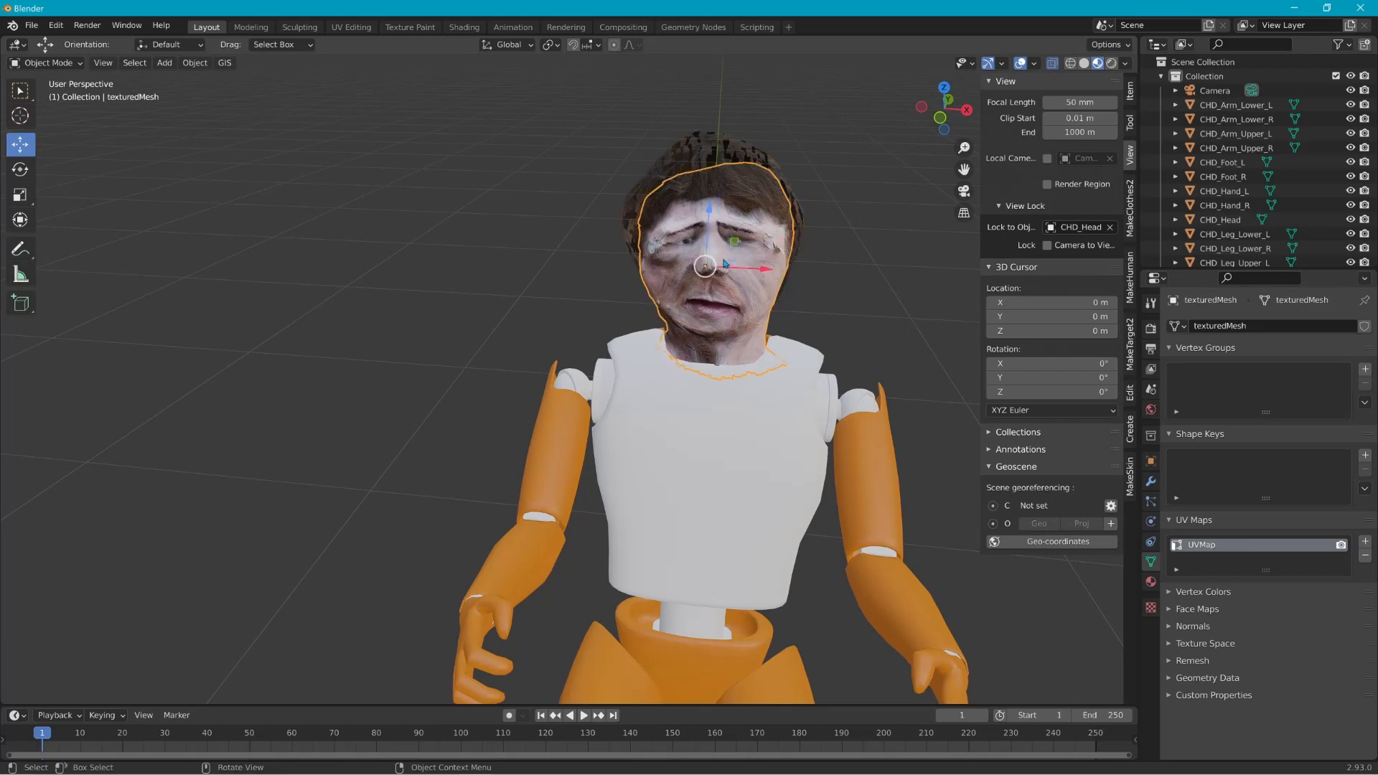
pyautogui.click(747, 161)
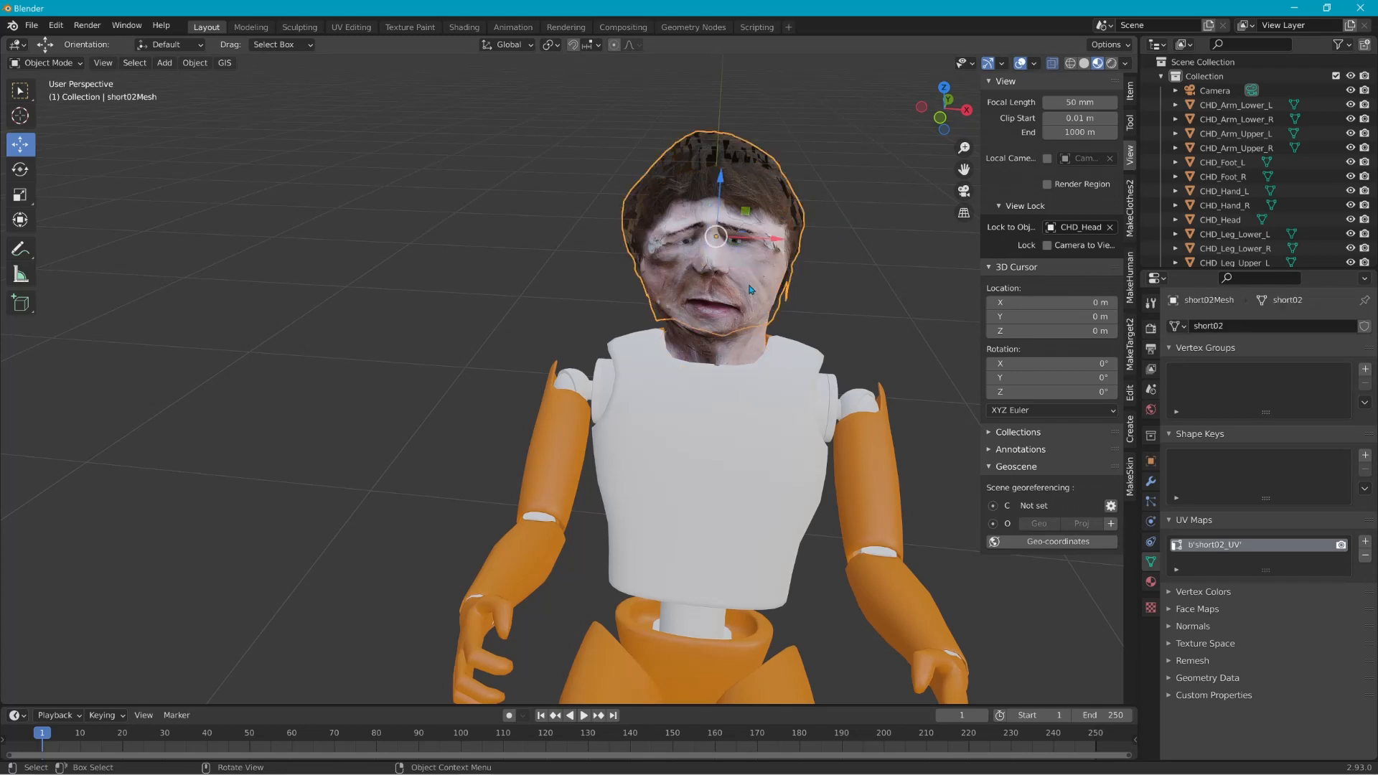
# Step: Rename the hair mesh's UV map as UVMap to match the scanned head's UV map name
pyautogui.click(750, 346)
pyautogui.doubleClick(1216, 545)
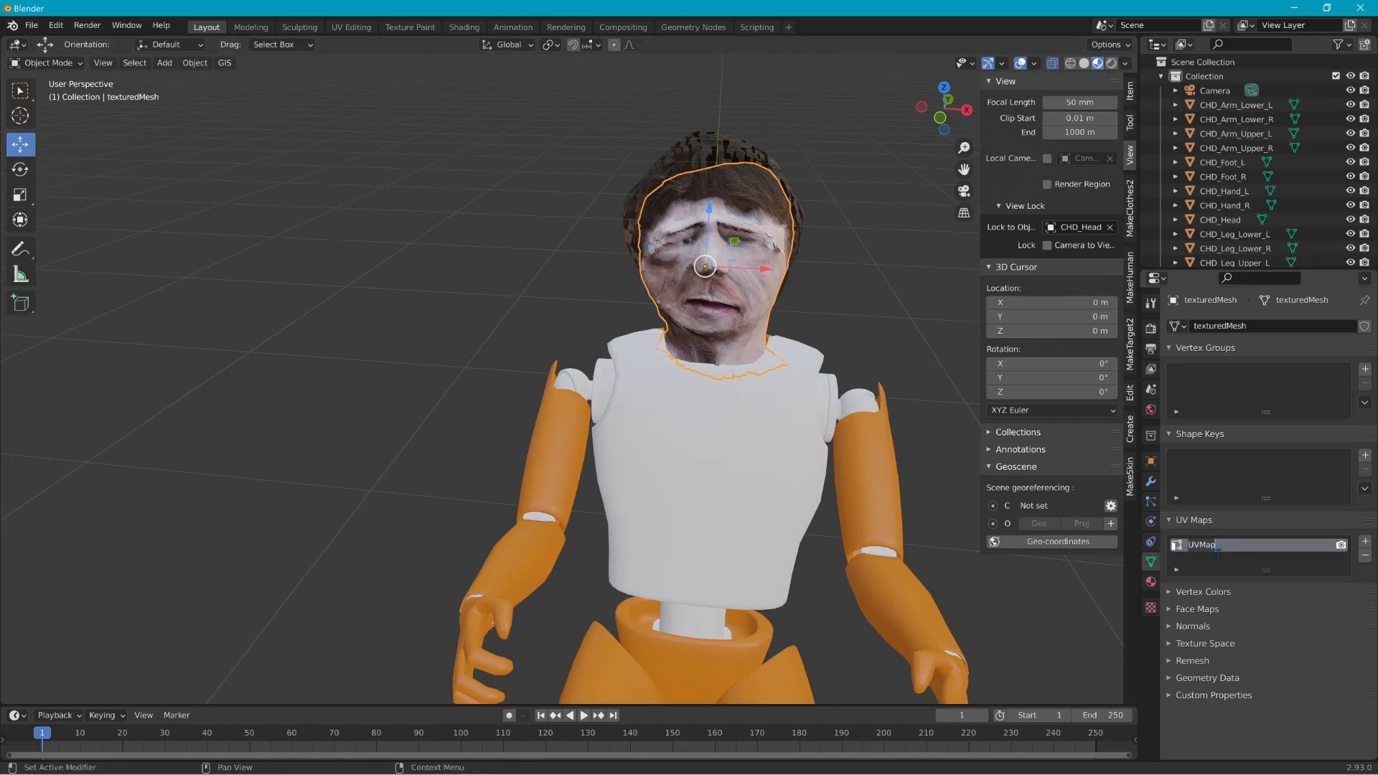
pyautogui.press('Escape')
pyautogui.doubleClick(1213, 547)
pyautogui.press('Escape')
pyautogui.doubleClick(1181, 551)
pyautogui.click(743, 160)
pyautogui.click(743, 158)
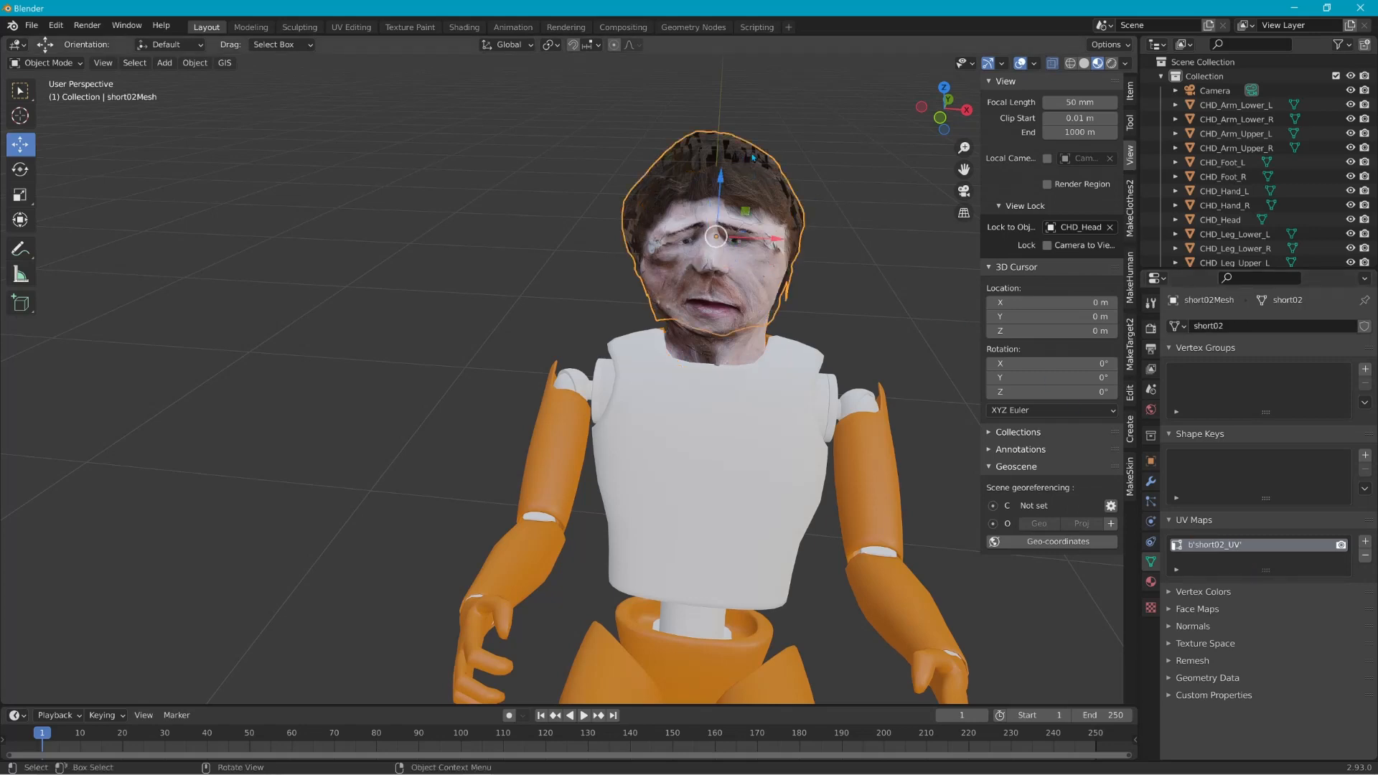
pyautogui.doubleClick(1215, 550)
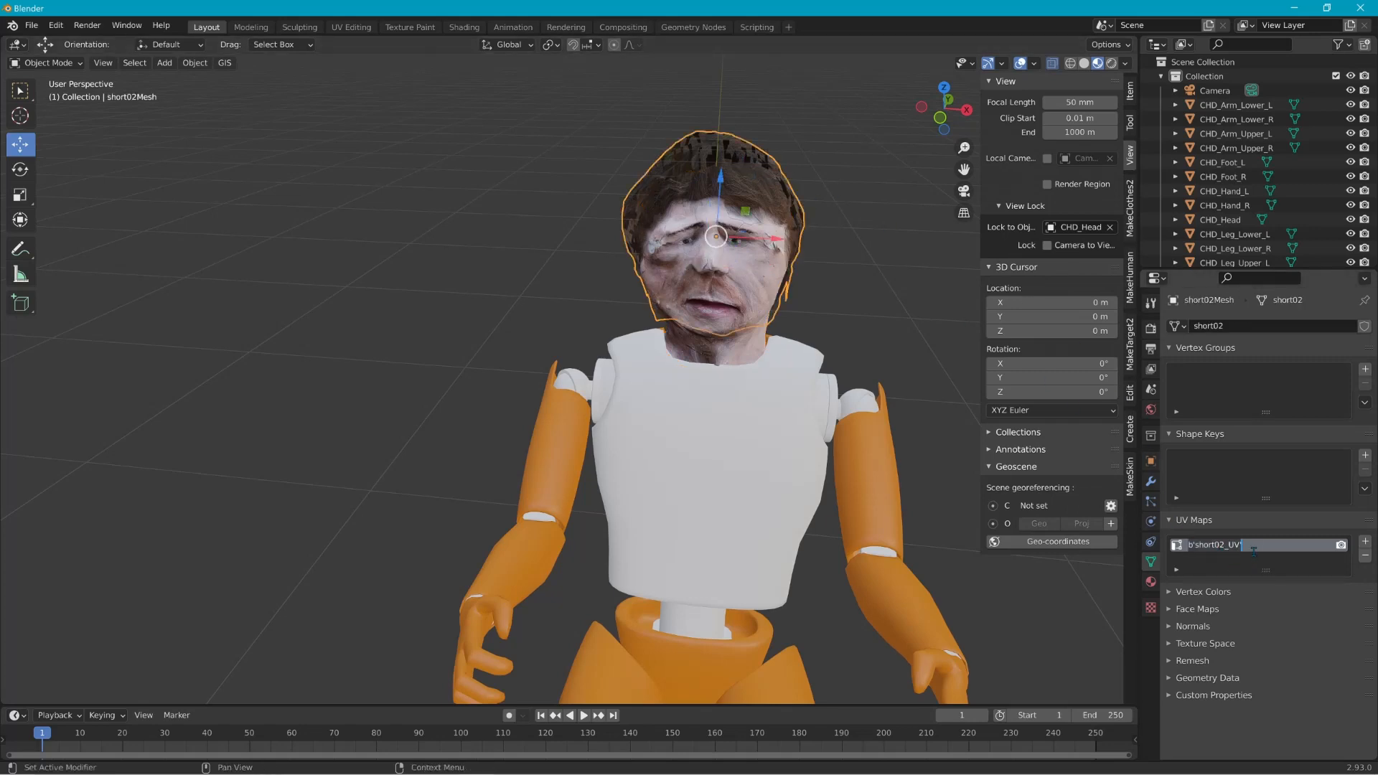
pyautogui.write('UVMap')
pyautogui.press('Return')
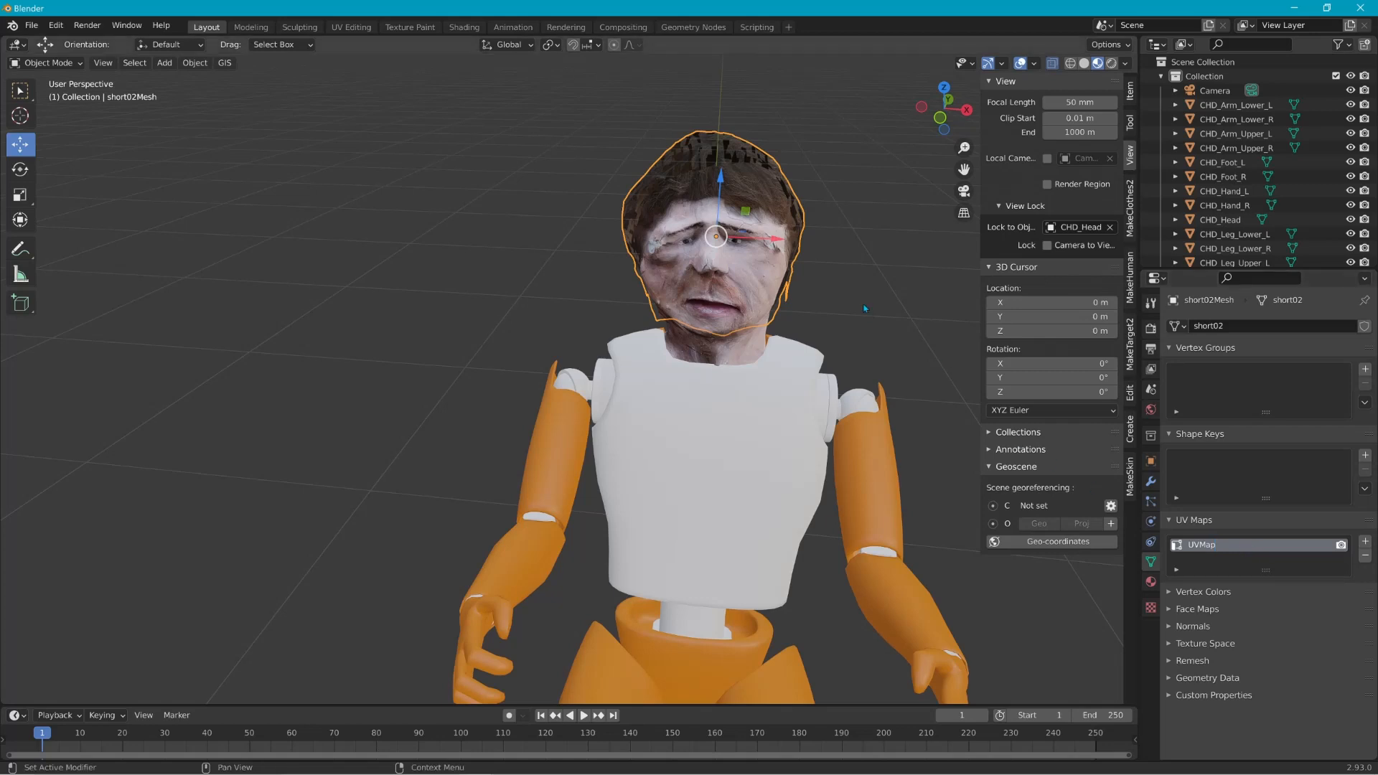
# Step: Join the hair mesh into the scanned head, keeping texturedMesh as the active object
pyautogui.click(767, 346)
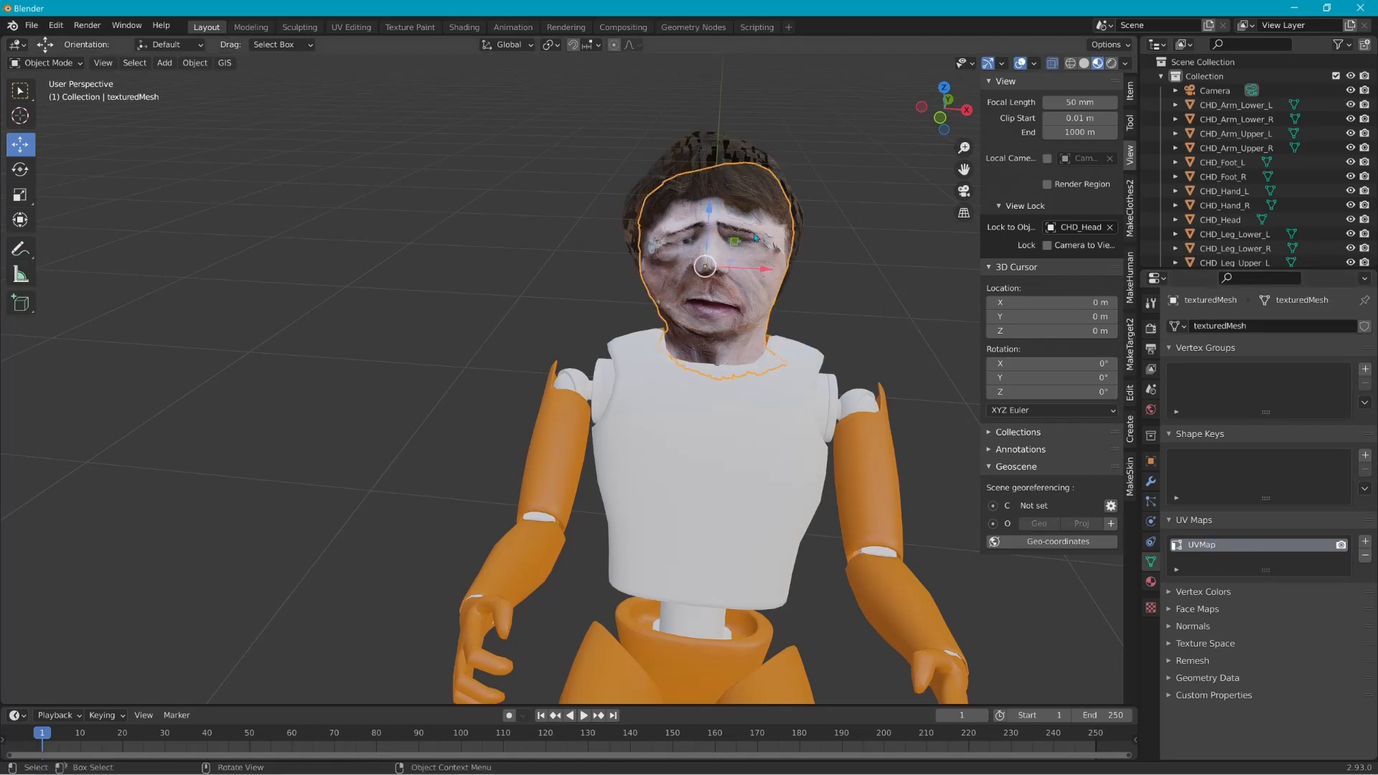
pyautogui.click(751, 353)
pyautogui.click(739, 163)
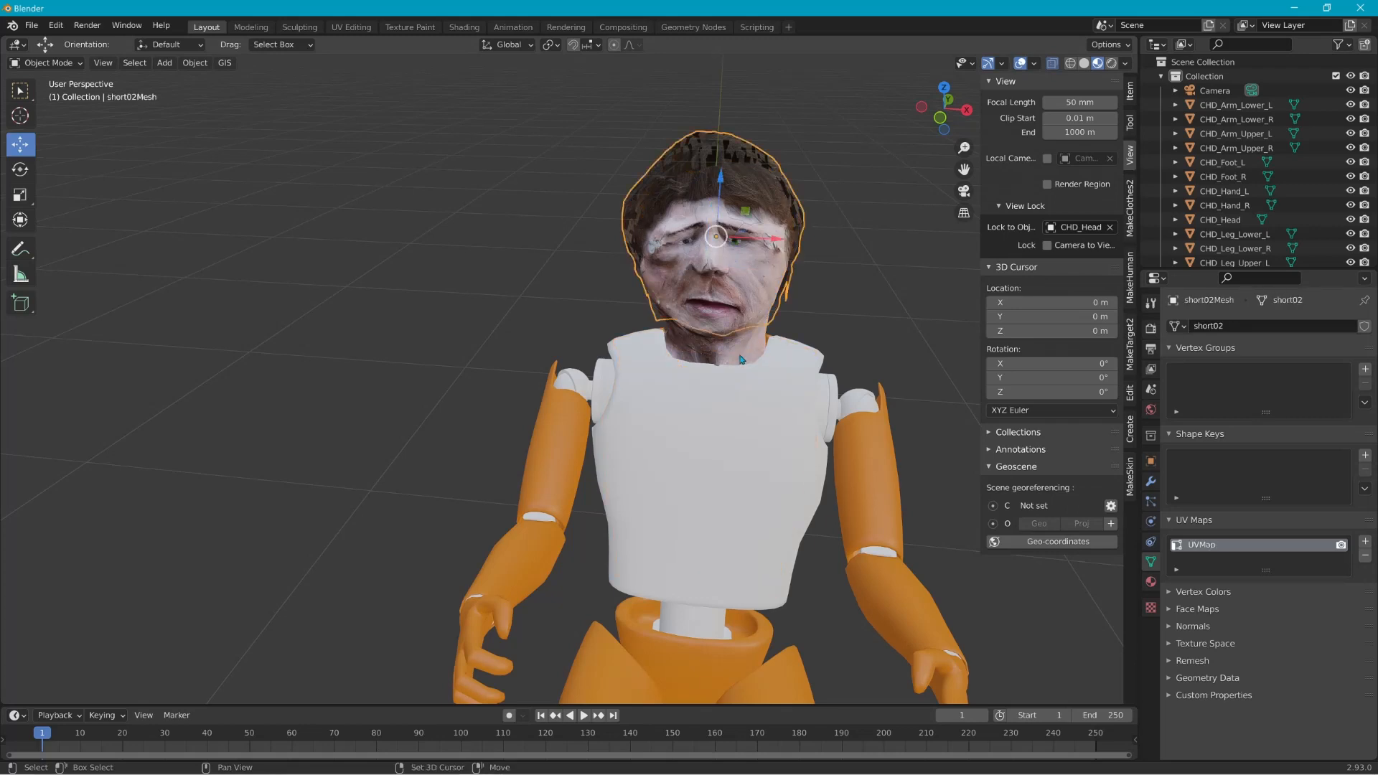
pyautogui.click(742, 224)
pyautogui.click(195, 62)
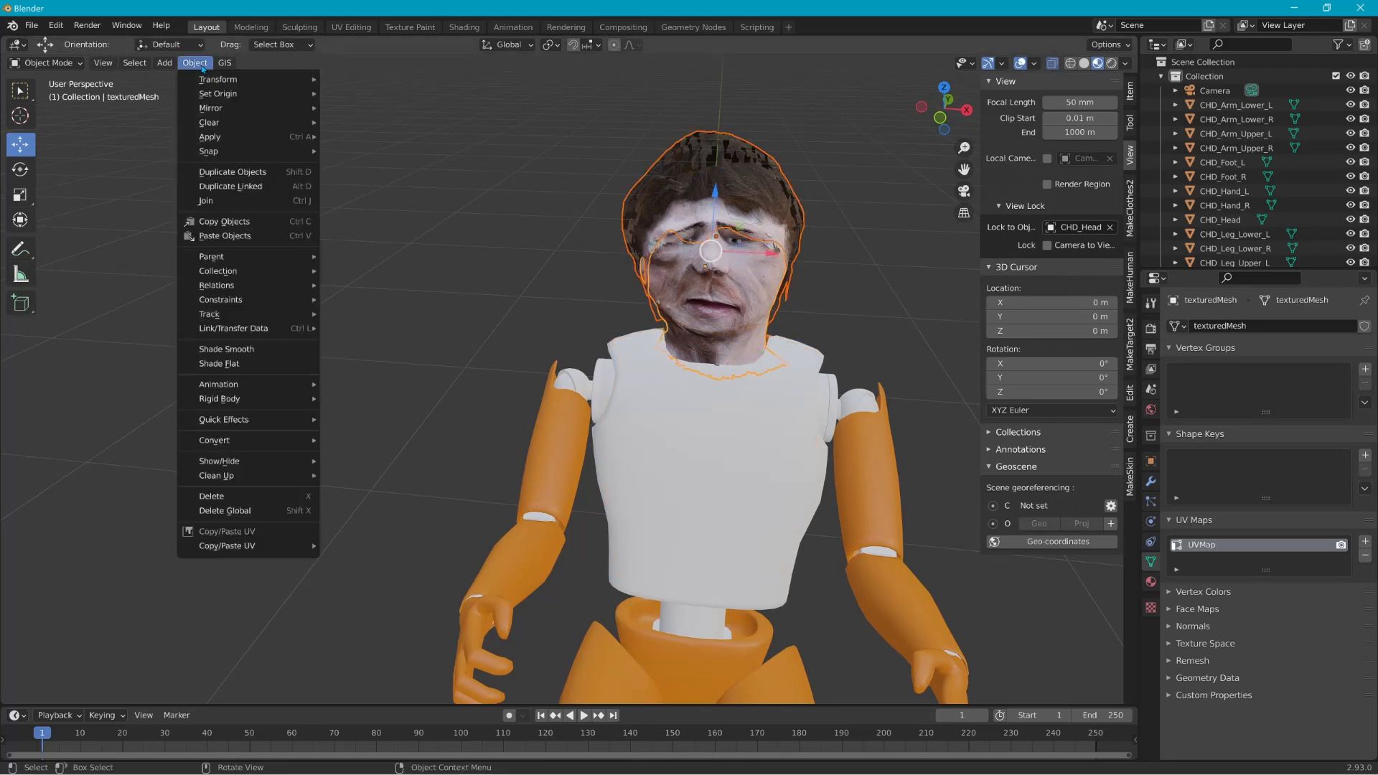
pyautogui.click(226, 192)
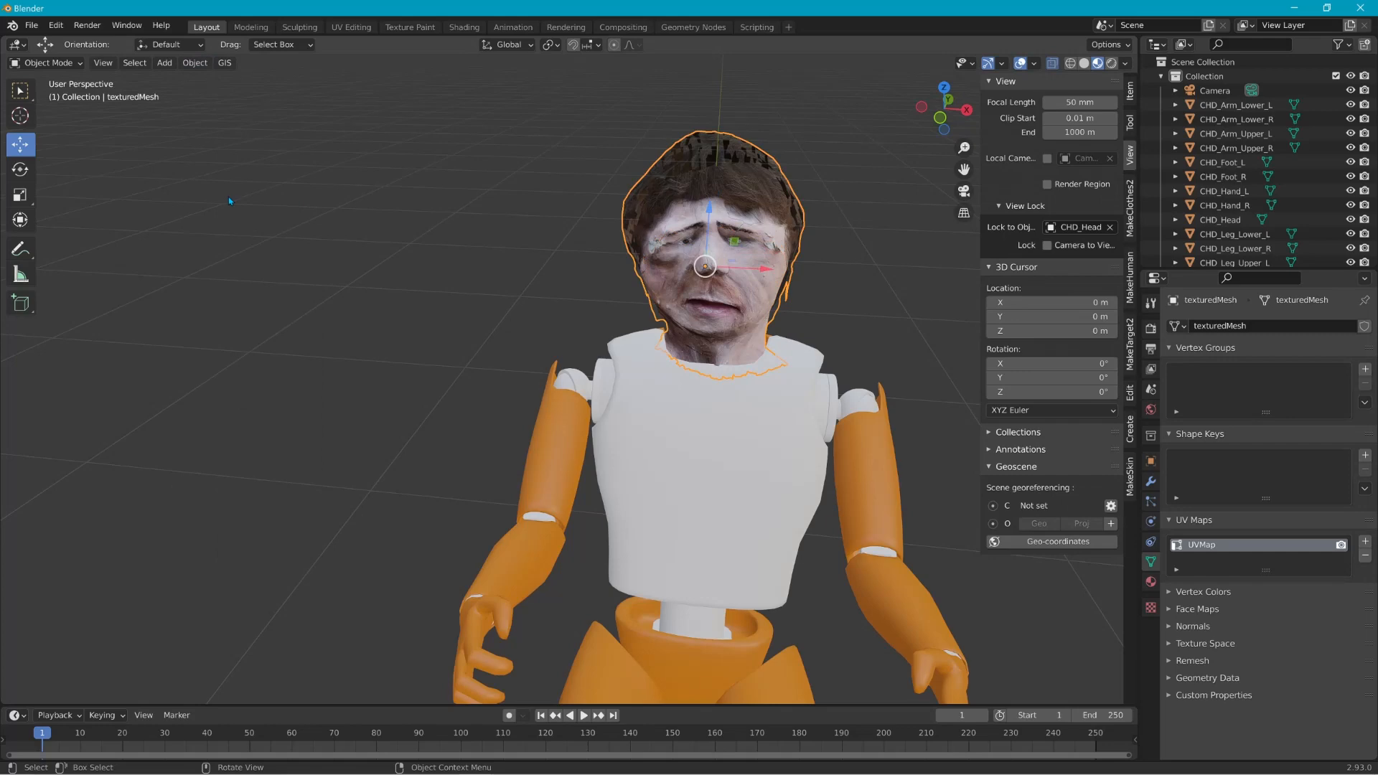
# Step: Rename the dummy's original head object CHD_Head as CHD_Head1
pyautogui.moveTo(575, 265); pyautogui.dragTo(468, 263, button='middle')
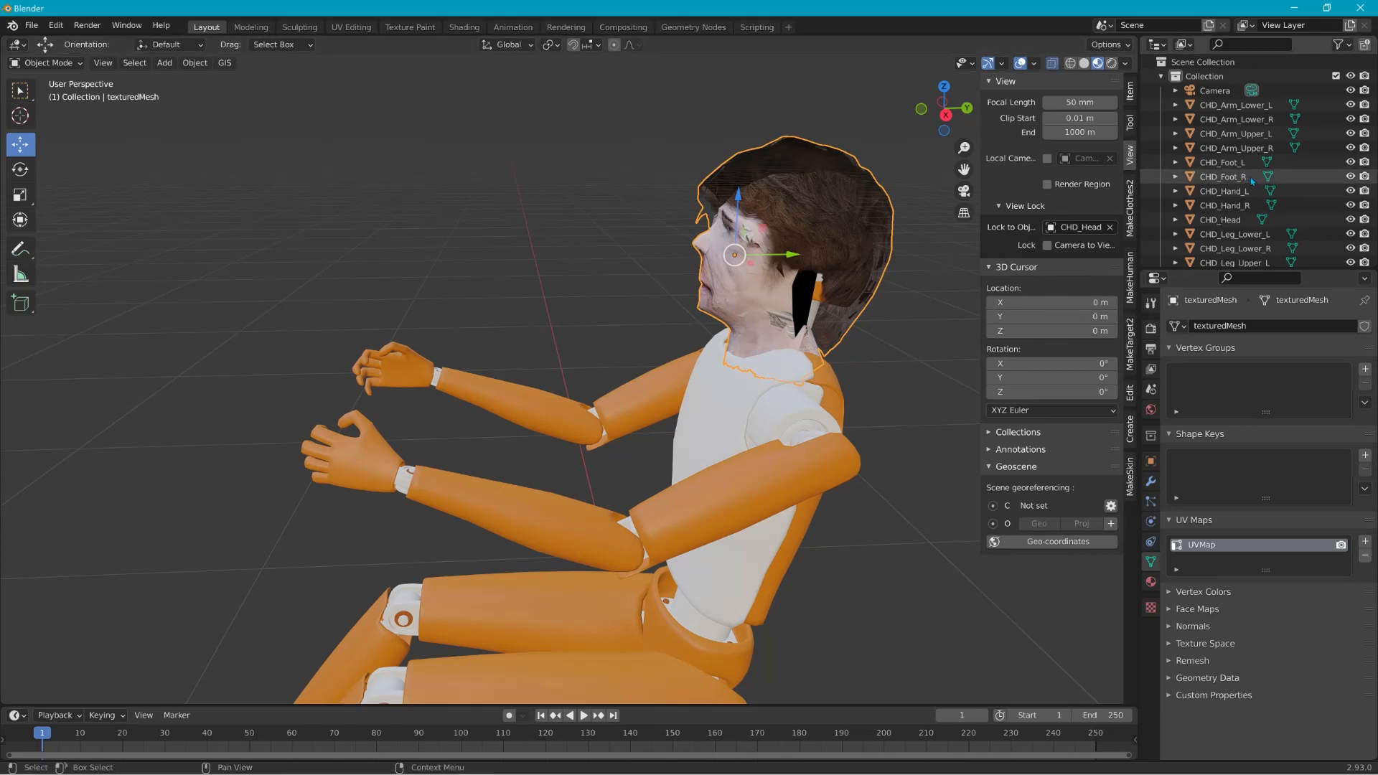
pyautogui.doubleClick(1237, 220)
pyautogui.scroll(-3, 1237, 220)
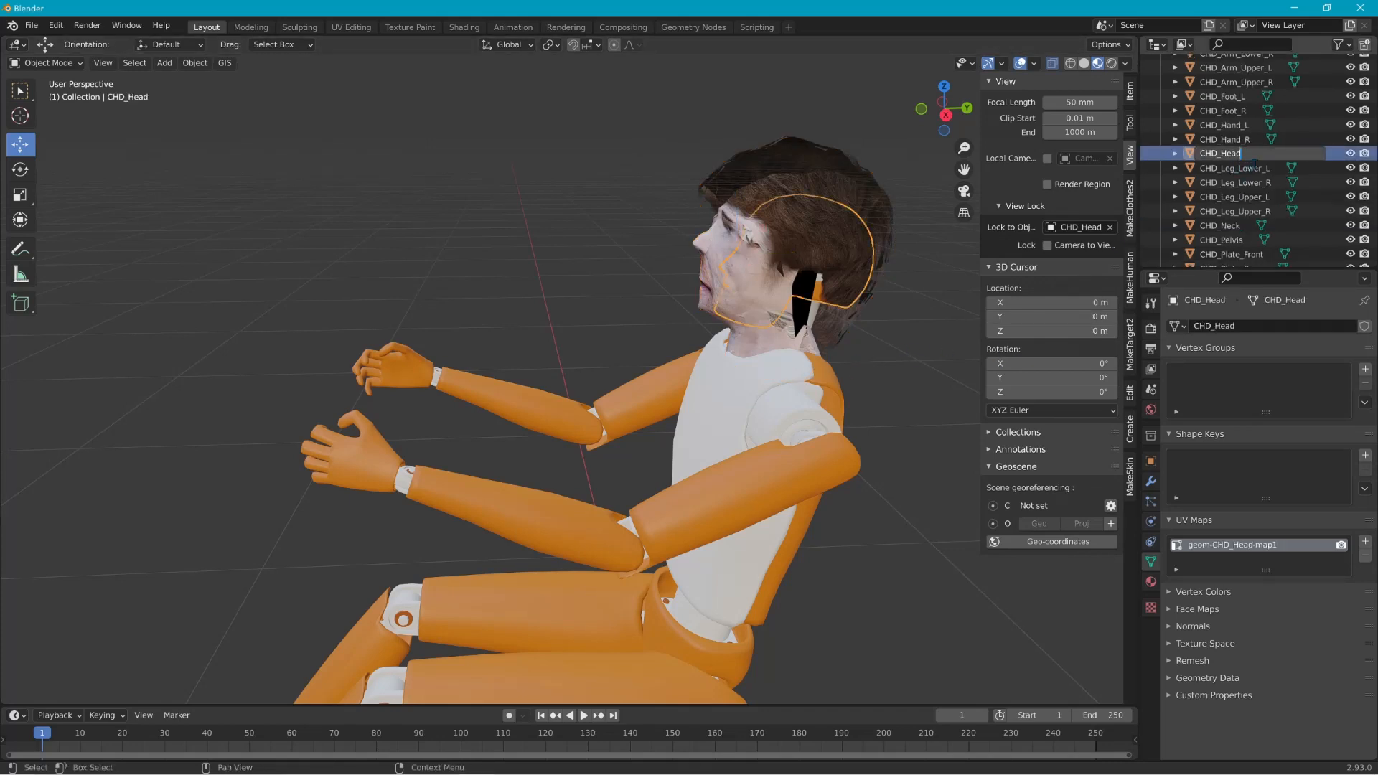
pyautogui.write('1')
pyautogui.press('Return')
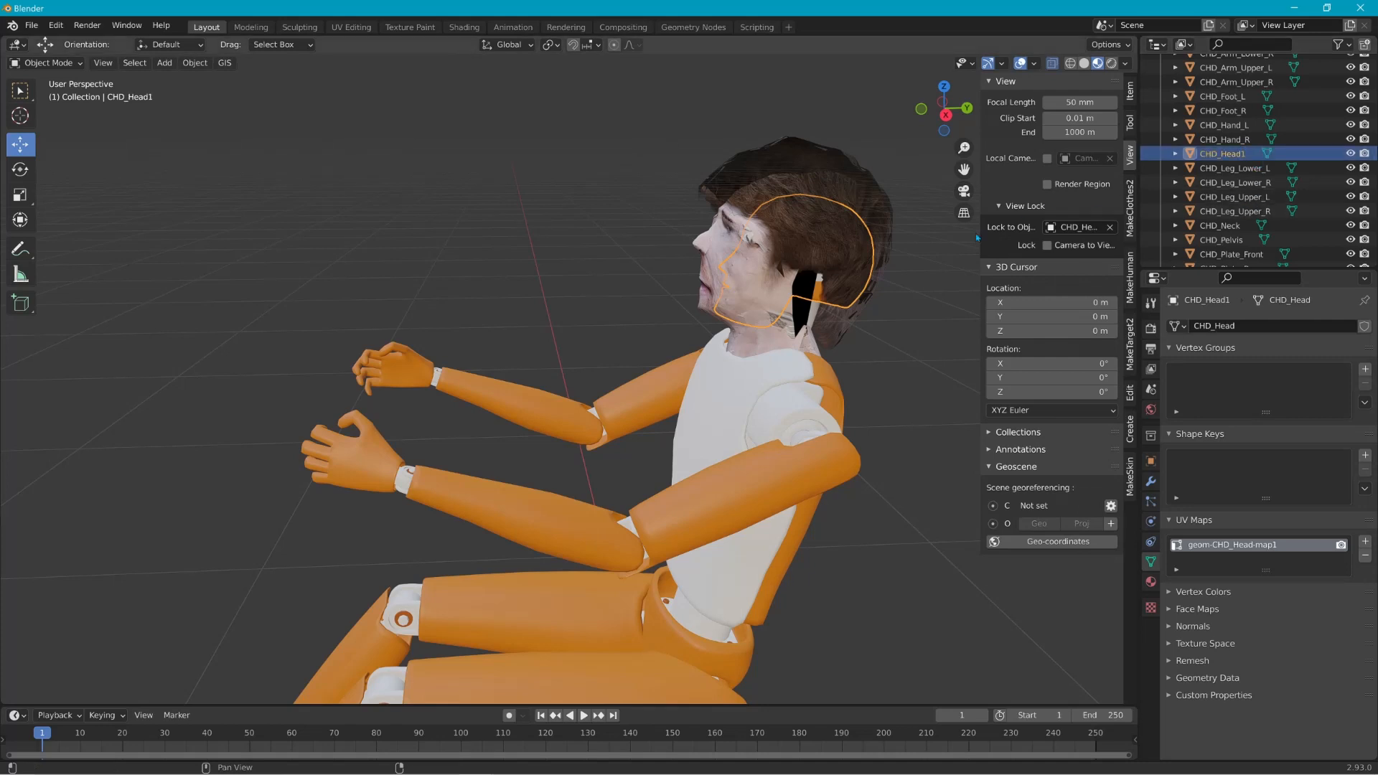
# Step: Rename the joined head and hair object texturedMesh as CHD_Head
pyautogui.click(730, 231)
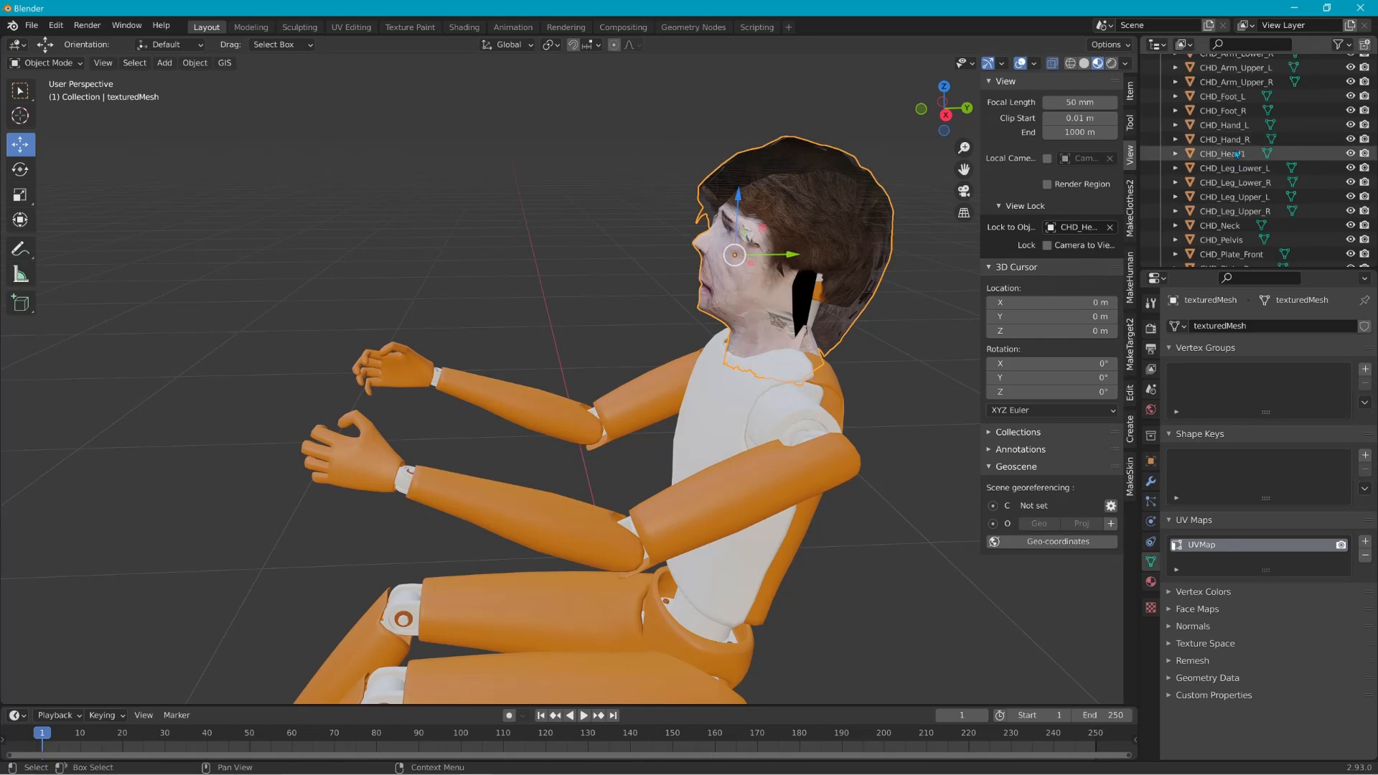
pyautogui.scroll(-3, 1246, 245)
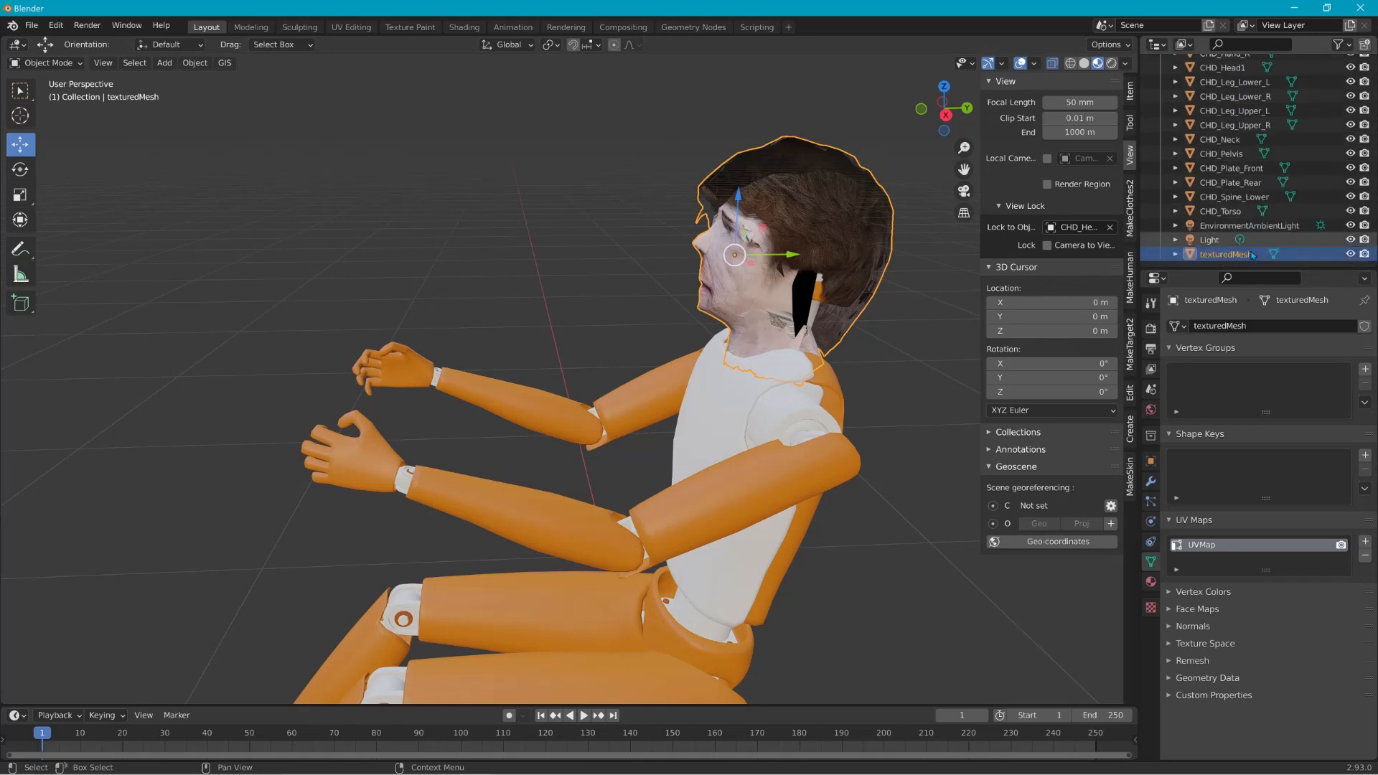
pyautogui.doubleClick(1225, 255)
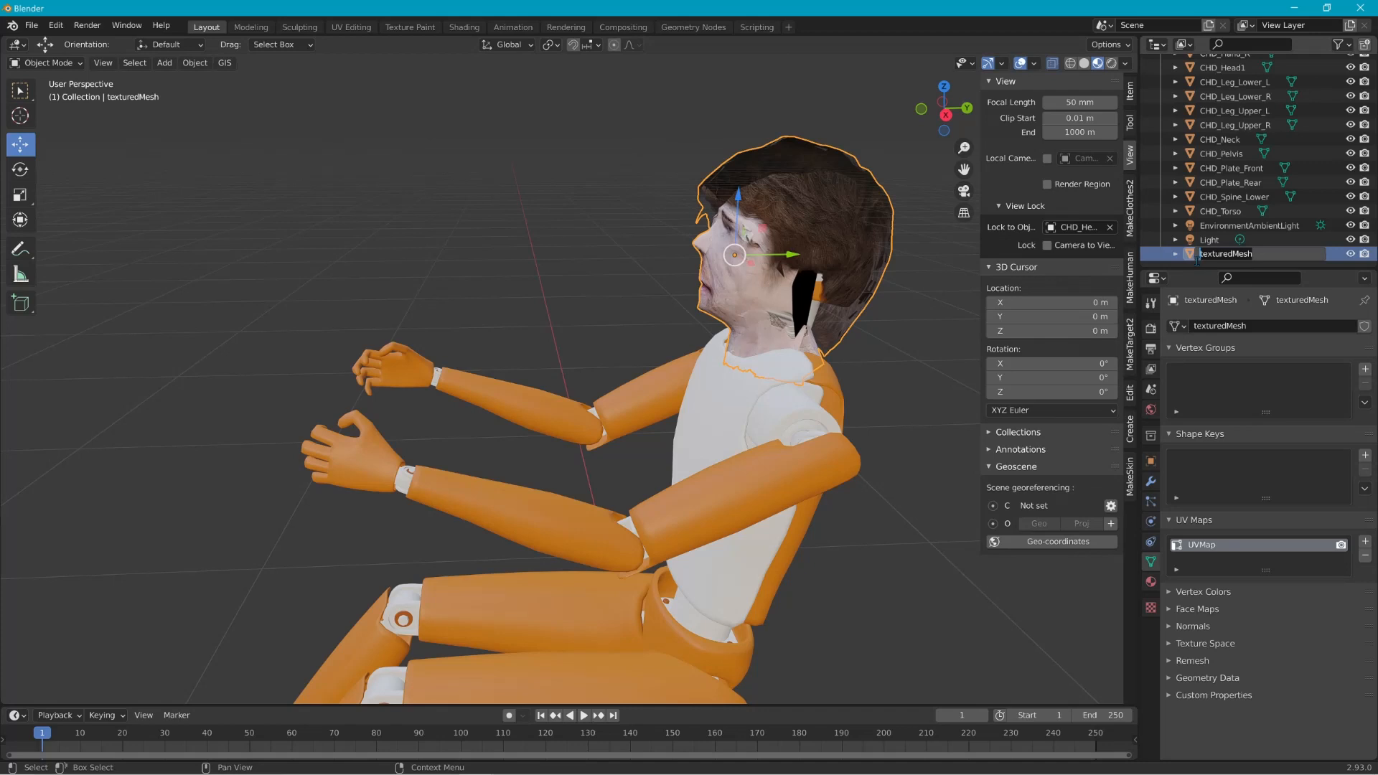
pyautogui.write('CHD_Head')
pyautogui.press('Return')
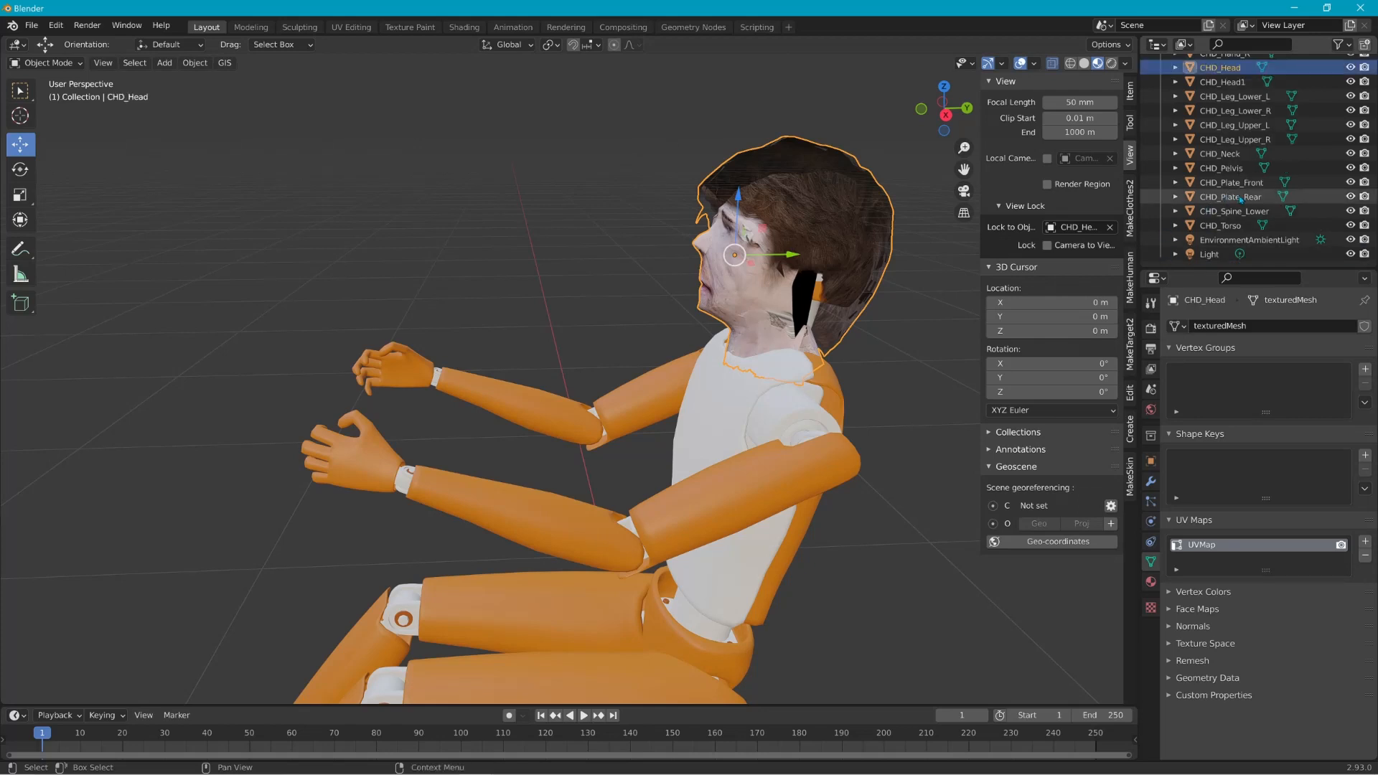
# Step: Expand the new CHD_Head object and its mesh data in the object list to show its materials
pyautogui.scroll(2, 1243, 165)
pyautogui.scroll(2, 1243, 164)
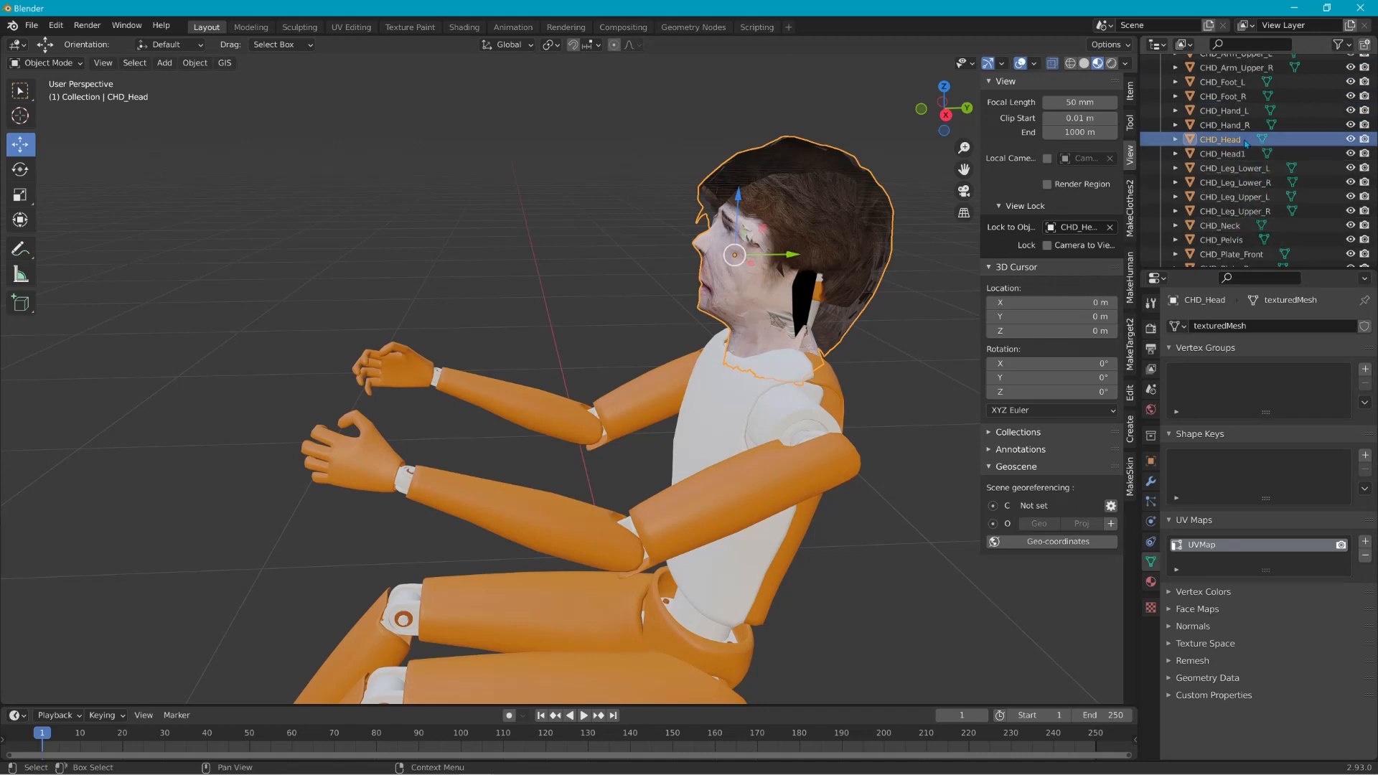
pyautogui.click(1175, 139)
pyautogui.click(1190, 153)
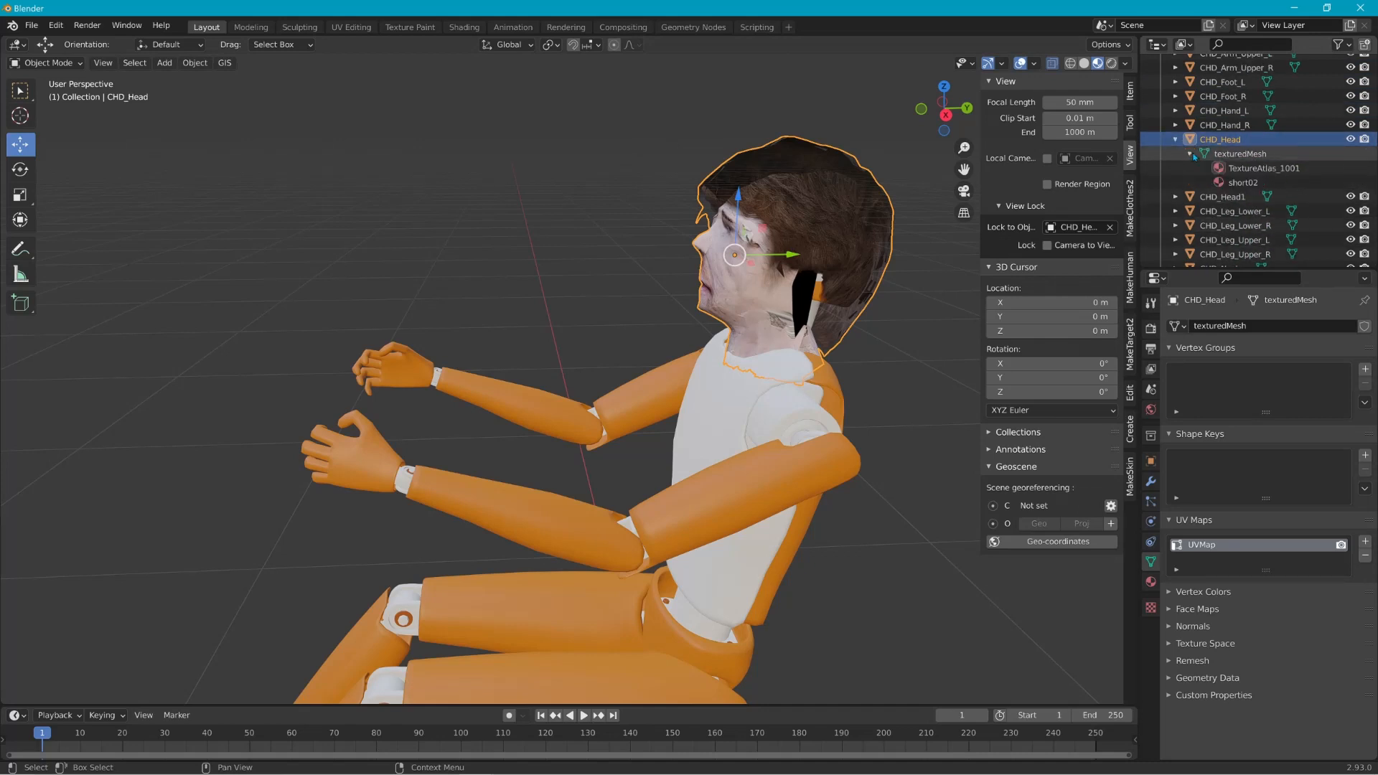
# Step: Rename the head's TextureAtlas_1001 material as hairfordummy
pyautogui.doubleClick(1261, 172)
pyautogui.scroll(-1, 1260, 172)
pyautogui.moveTo(1308, 156); pyautogui.dragTo(1207, 155)
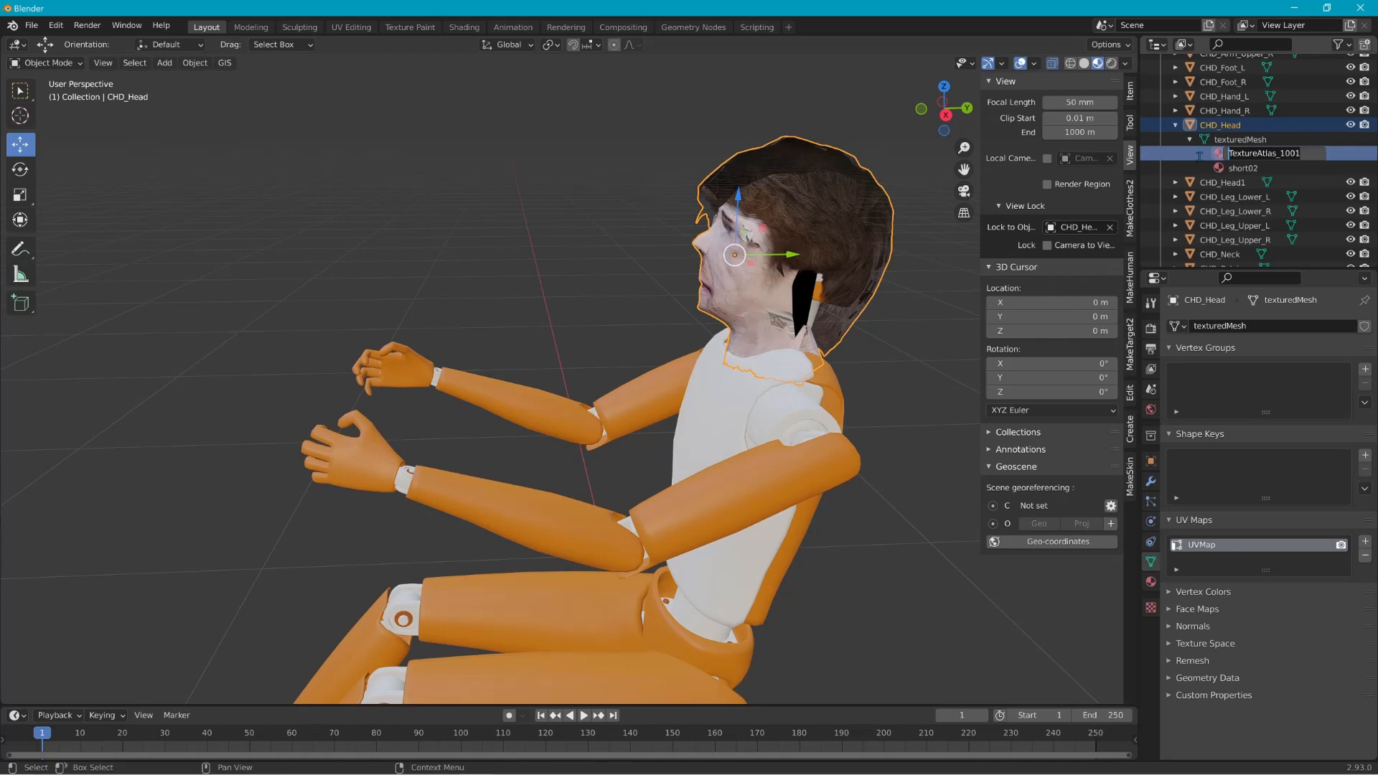
pyautogui.write('hairfordummy')
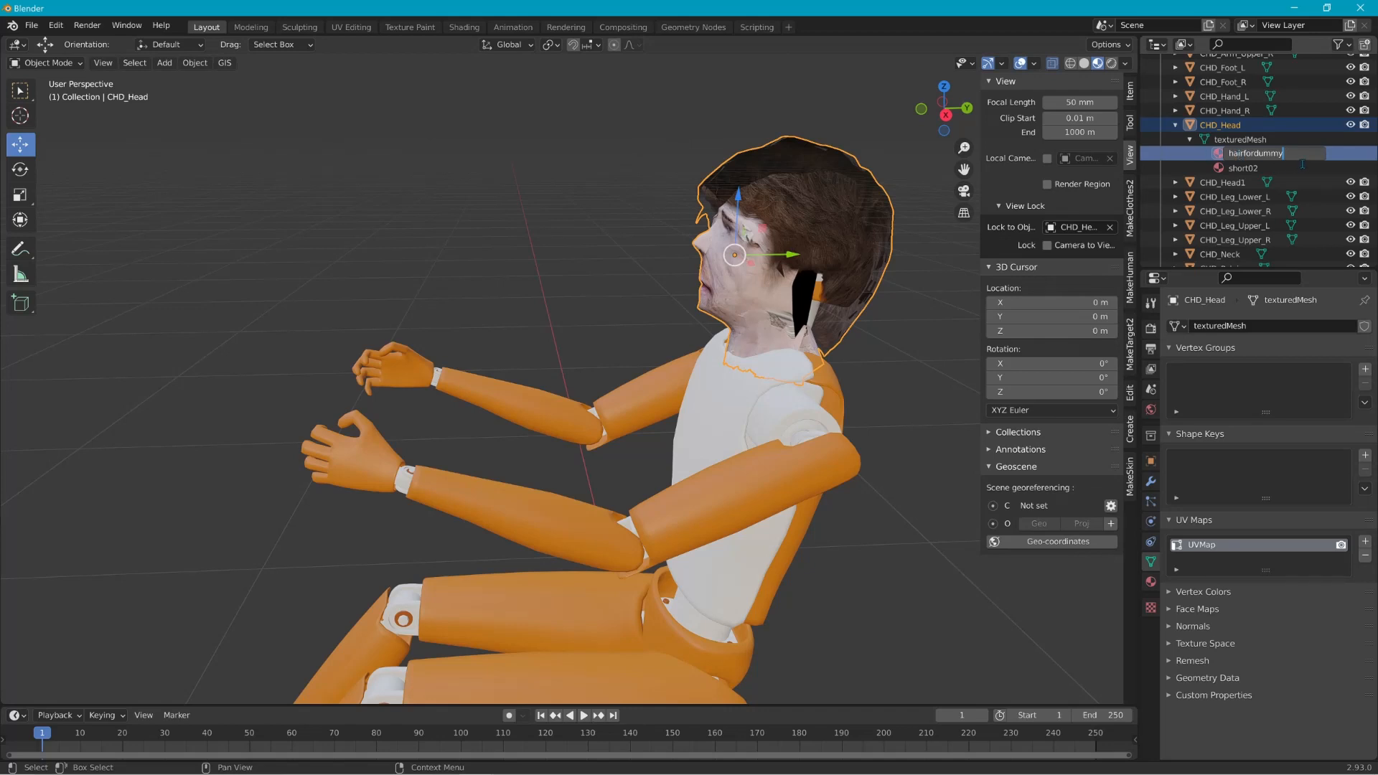
pyautogui.press('Return')
pyautogui.doubleClick(1242, 168)
pyautogui.scroll(-1, 1269, 176)
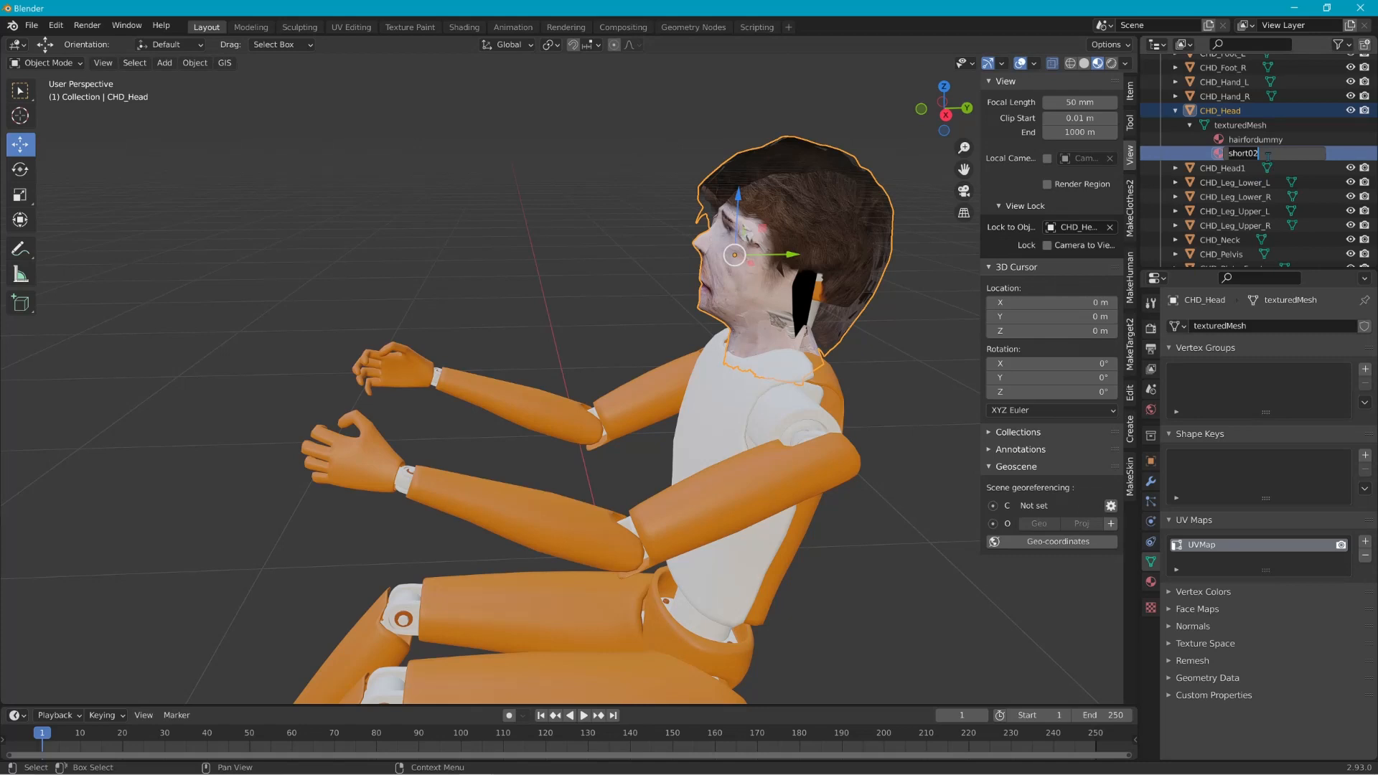
# Step: Rename CHD_Head's face material as dummyface and its short02 hair material as dummyhair
pyautogui.doubleClick(1249, 140)
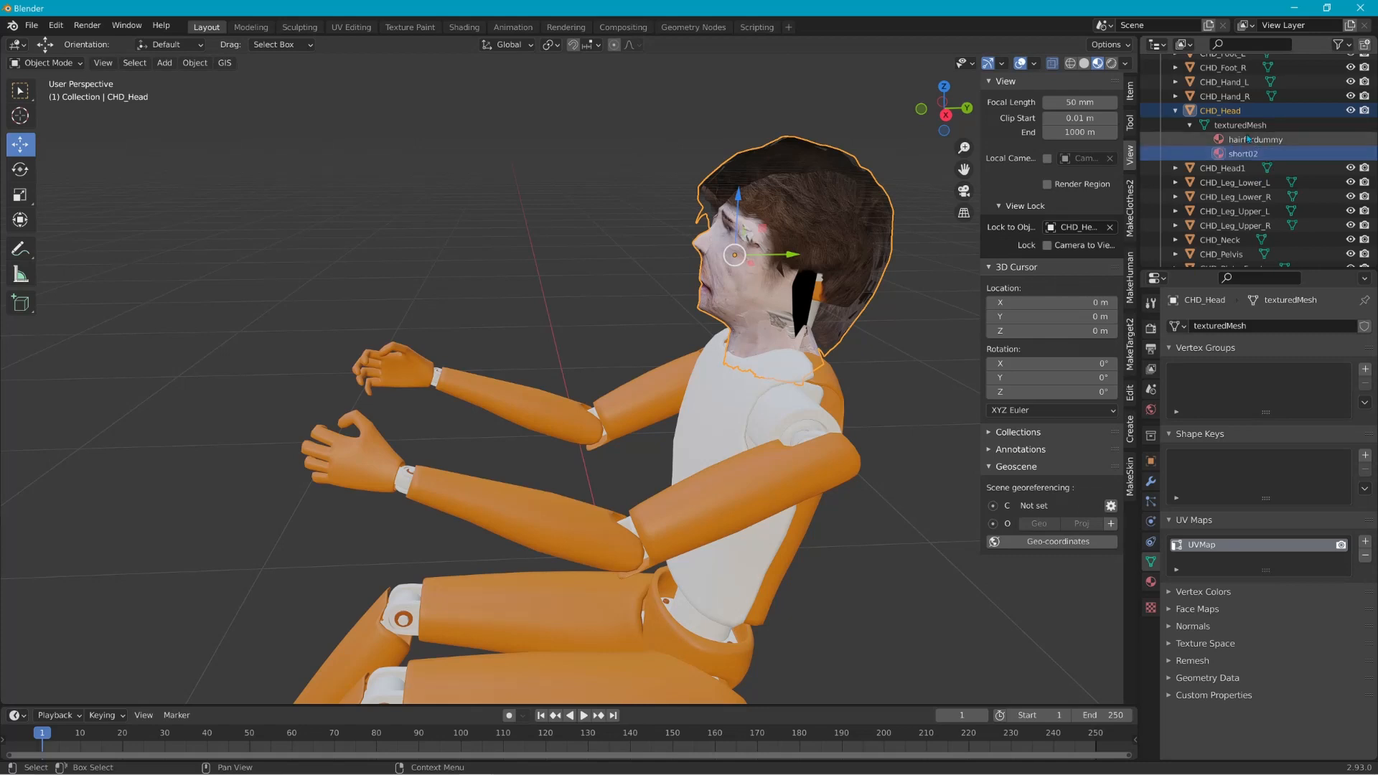
pyautogui.scroll(1, 1255, 146)
pyautogui.moveTo(1285, 156); pyautogui.dragTo(1233, 154)
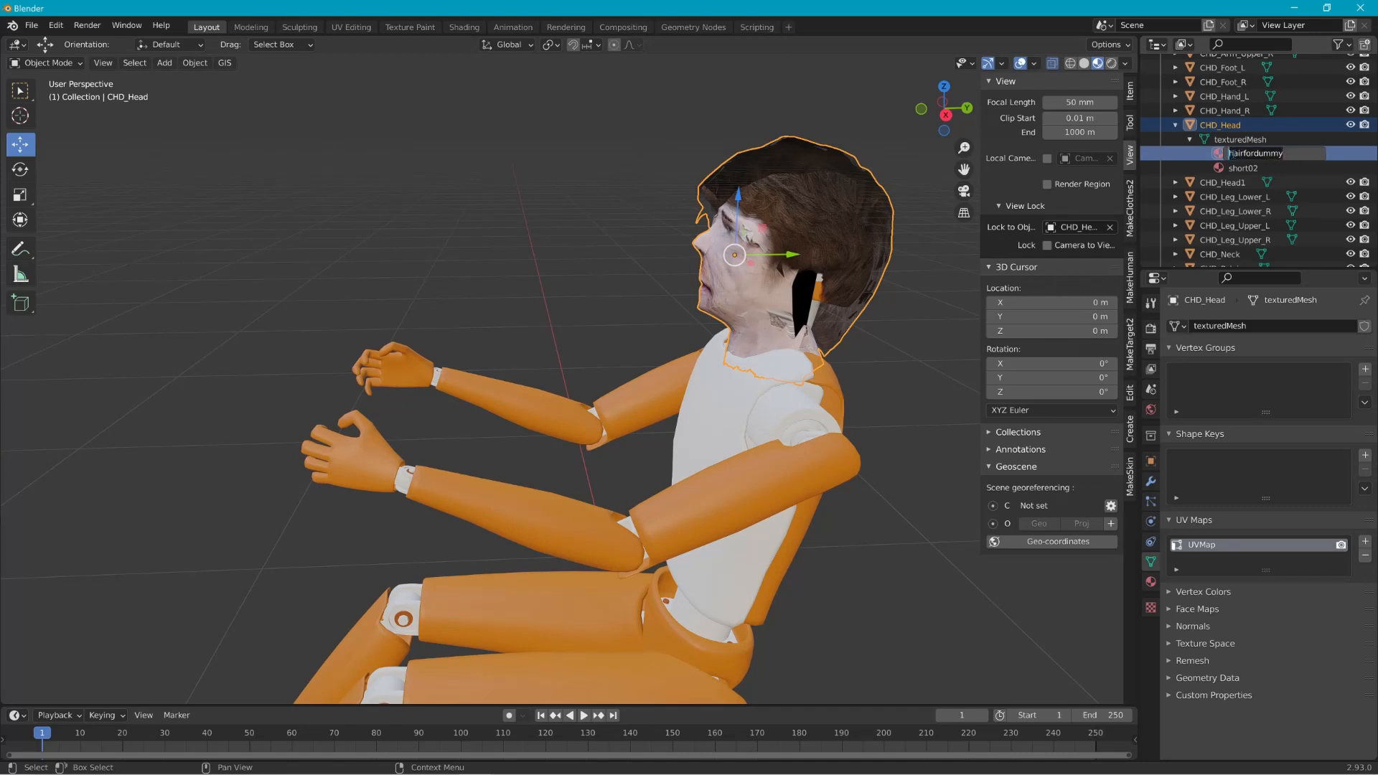
pyautogui.write('cummyface')
pyautogui.press('Tab')
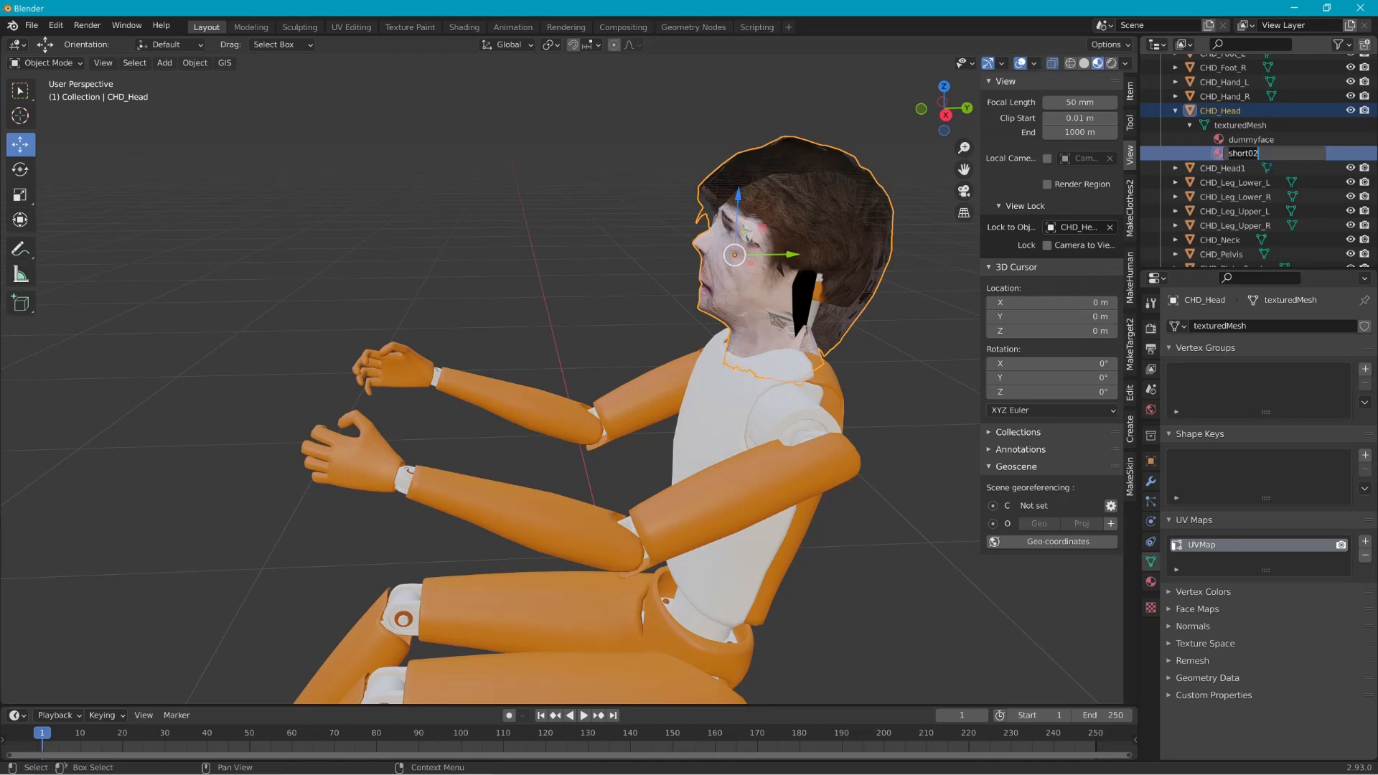
pyautogui.write('dummyhair')
pyautogui.press('Return')
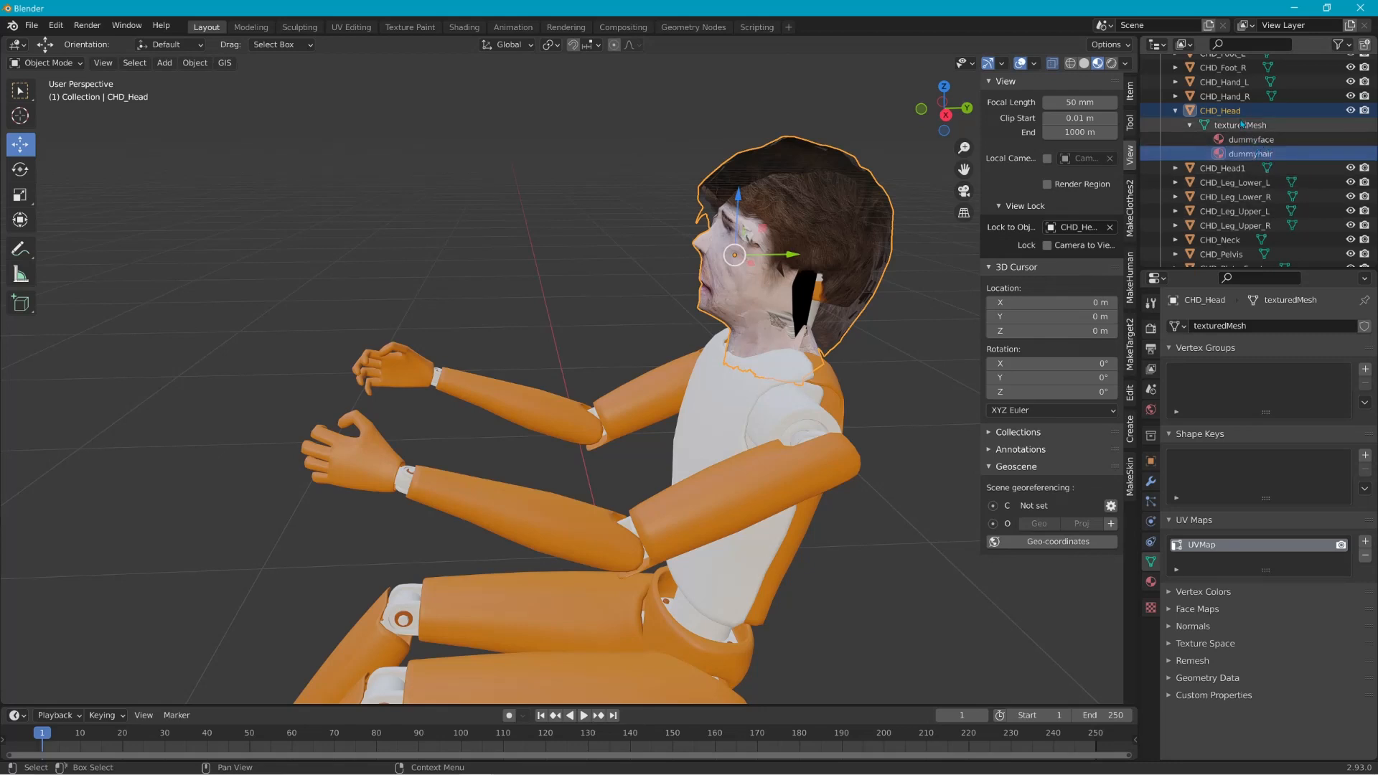
pyautogui.click(1220, 110)
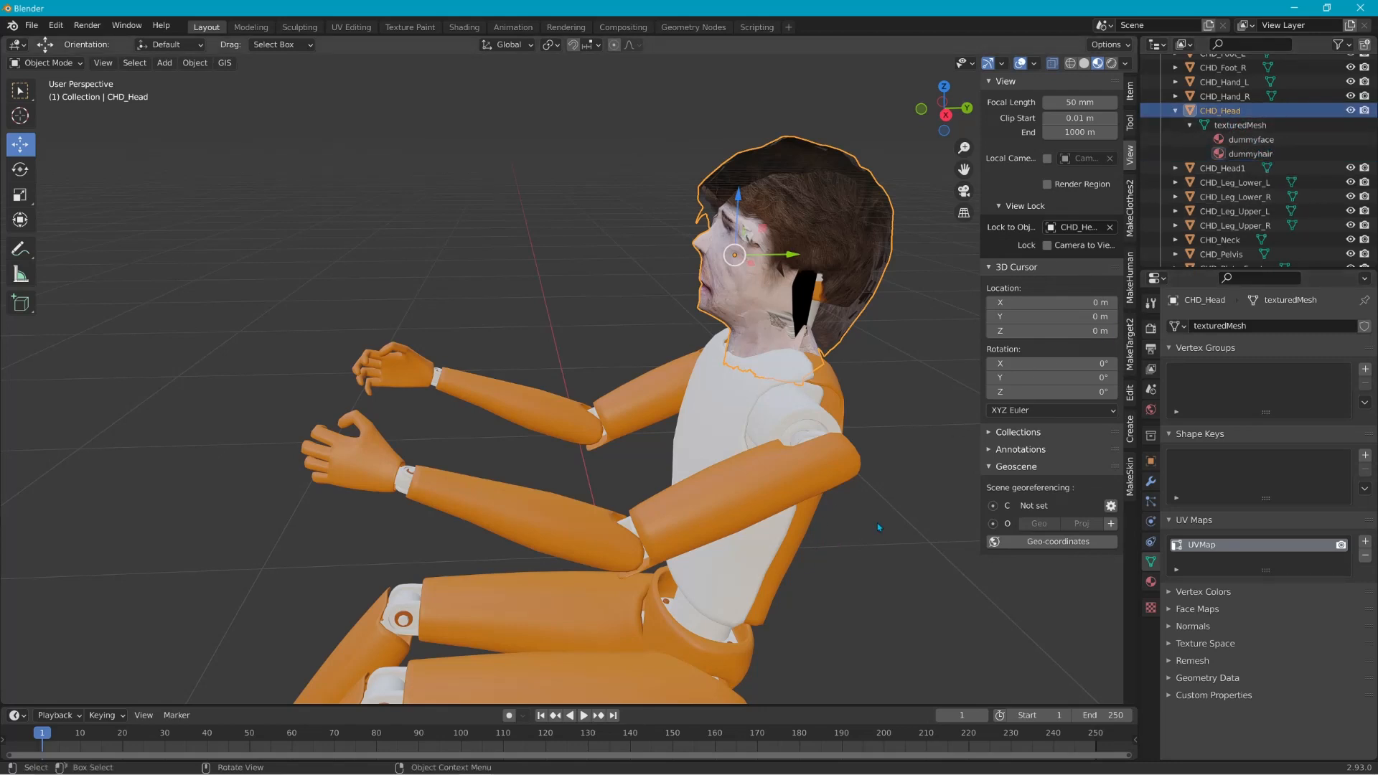
# Step: Try deleting the original head object CHD_Head1 and undo the deletion
pyautogui.scroll(-3, 1285, 201)
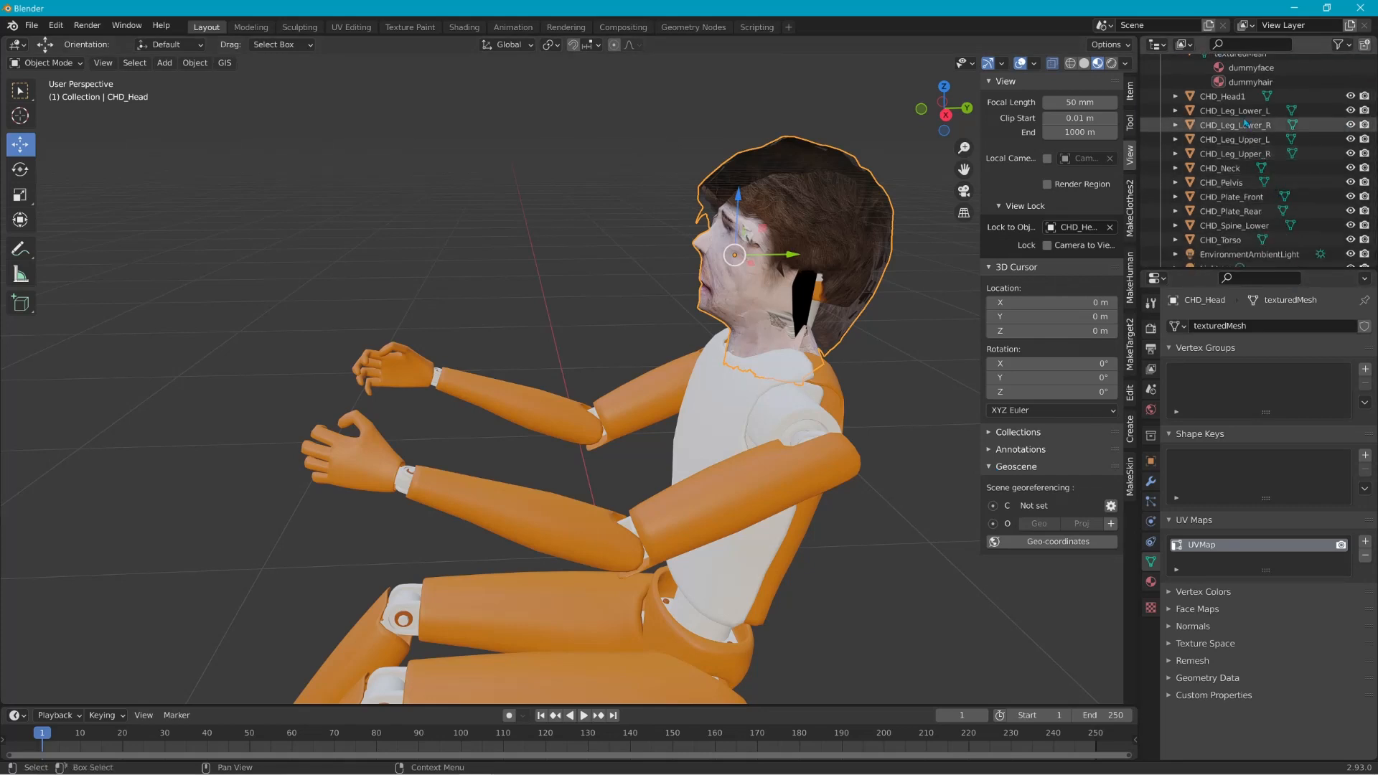
pyautogui.click(1226, 100)
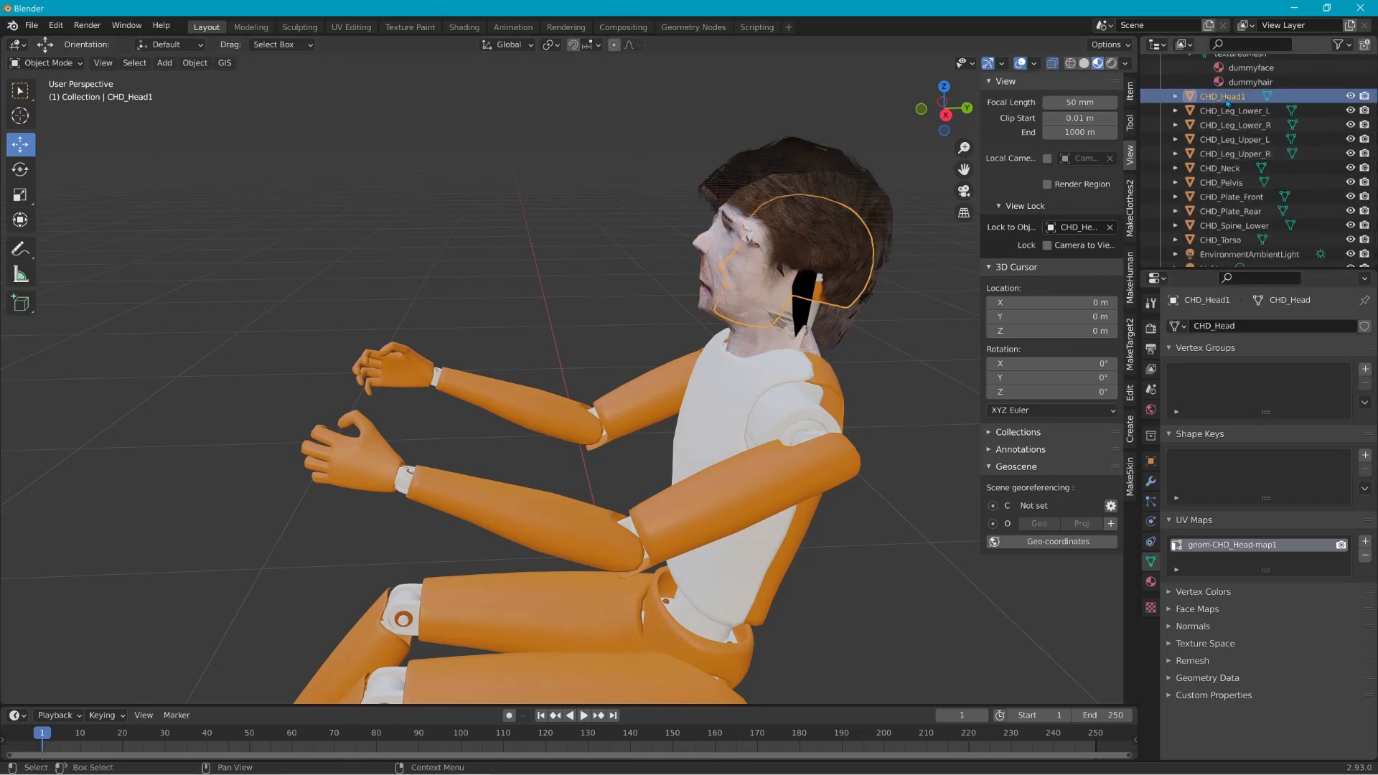
pyautogui.press('Delete')
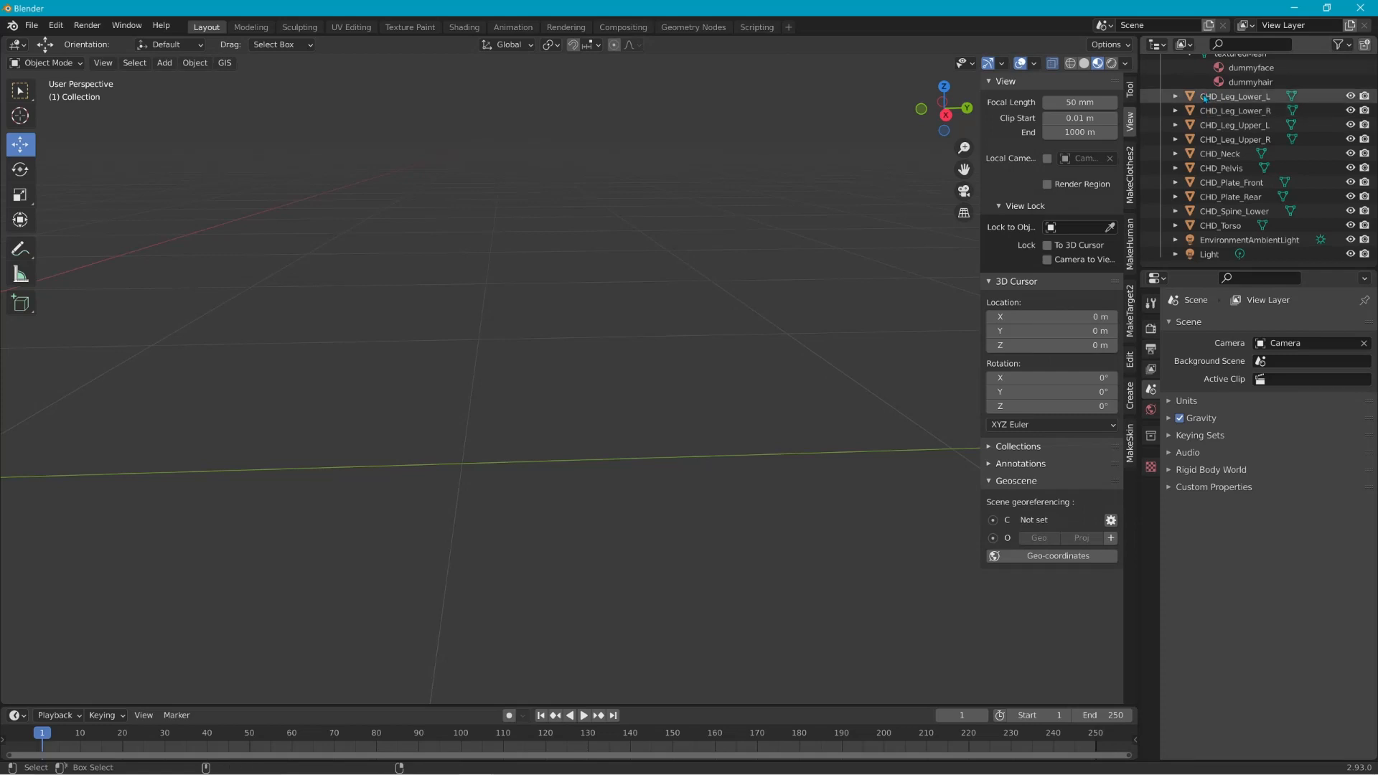
pyautogui.hotkey('ctrl', 'z')
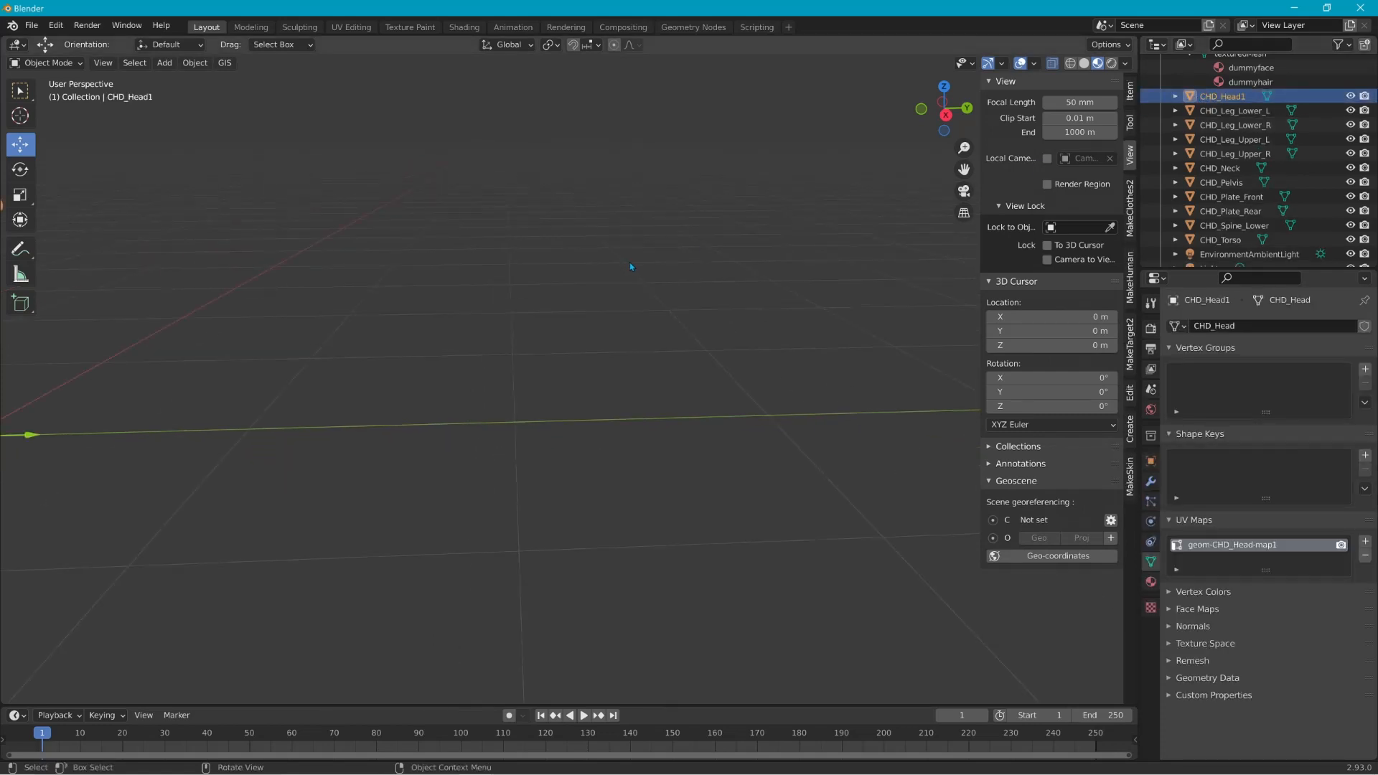
# Step: Bring the whole dummy back into view and delete the original head object CHD_Head1
pyautogui.scroll(-5, 631, 267)
pyautogui.keyDown('shift'); pyautogui.moveTo(445, 315); pyautogui.dragTo(653, 320, button='middle'); pyautogui.keyUp('shift')
pyautogui.scroll(6, 664, 353)
pyautogui.click(632, 216)
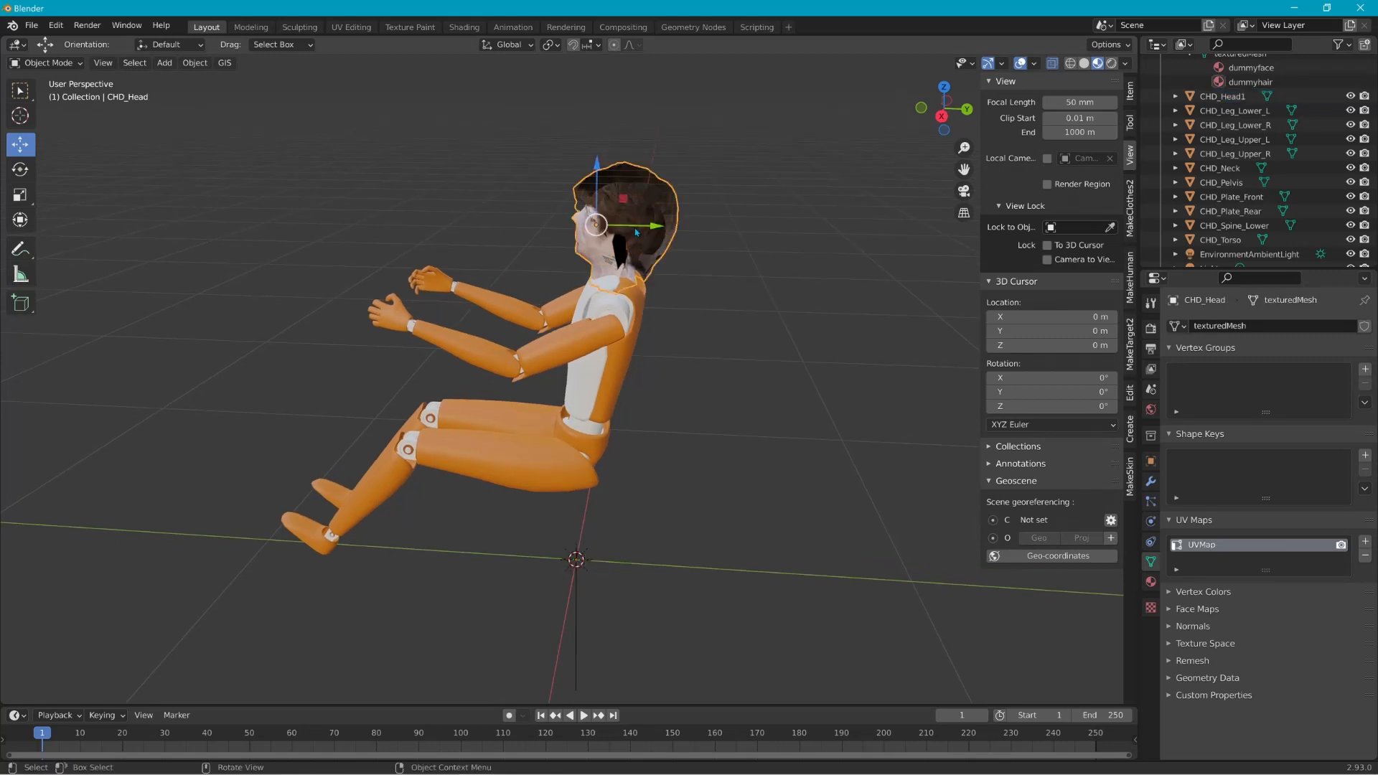
pyautogui.click(1229, 167)
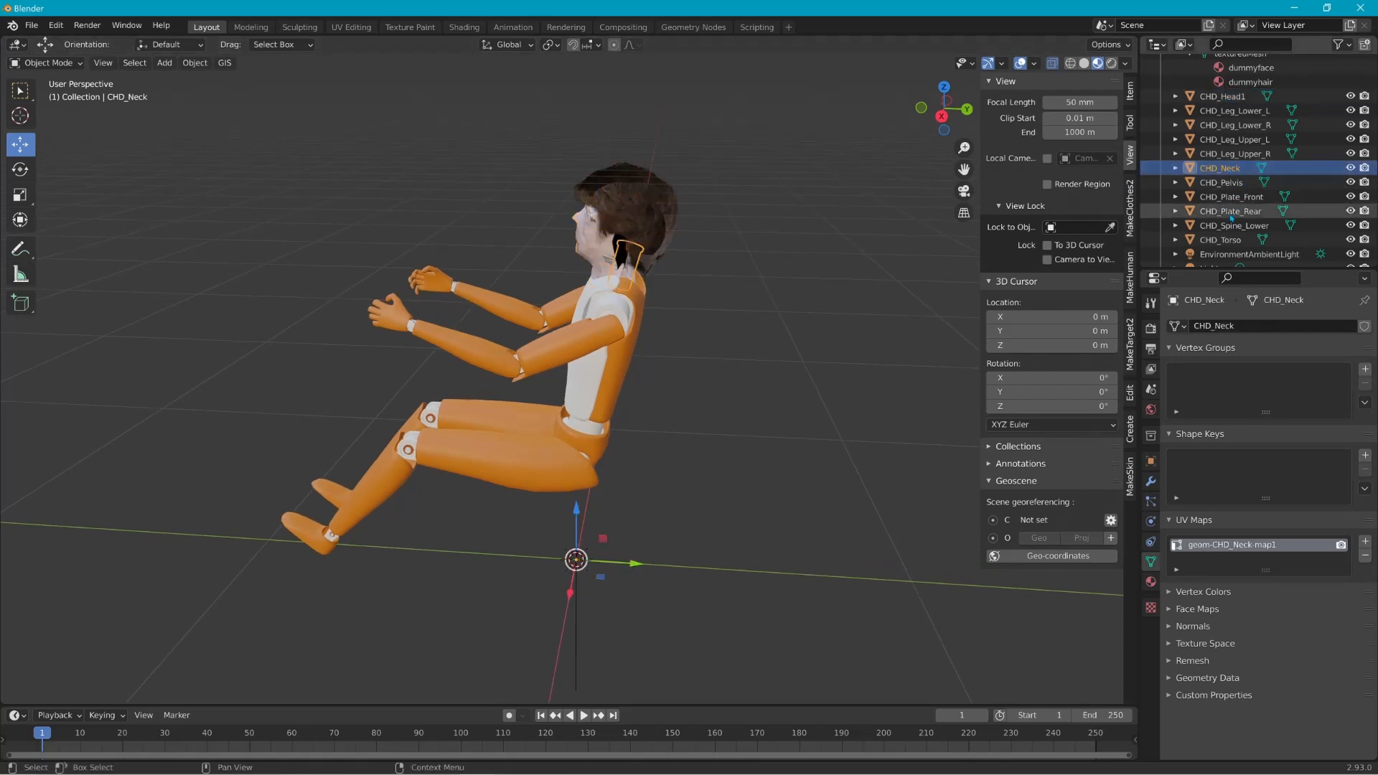
pyautogui.click(1233, 96)
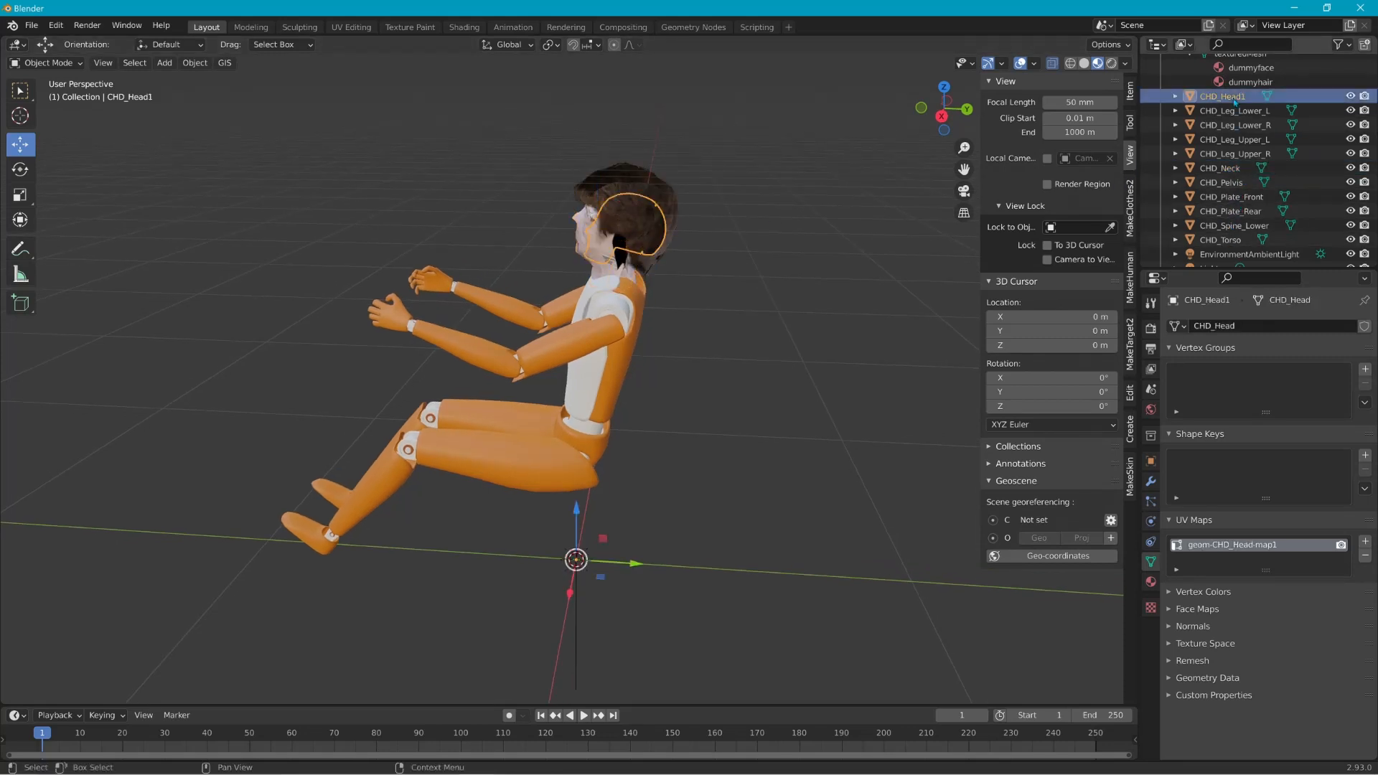
pyautogui.press('Delete')
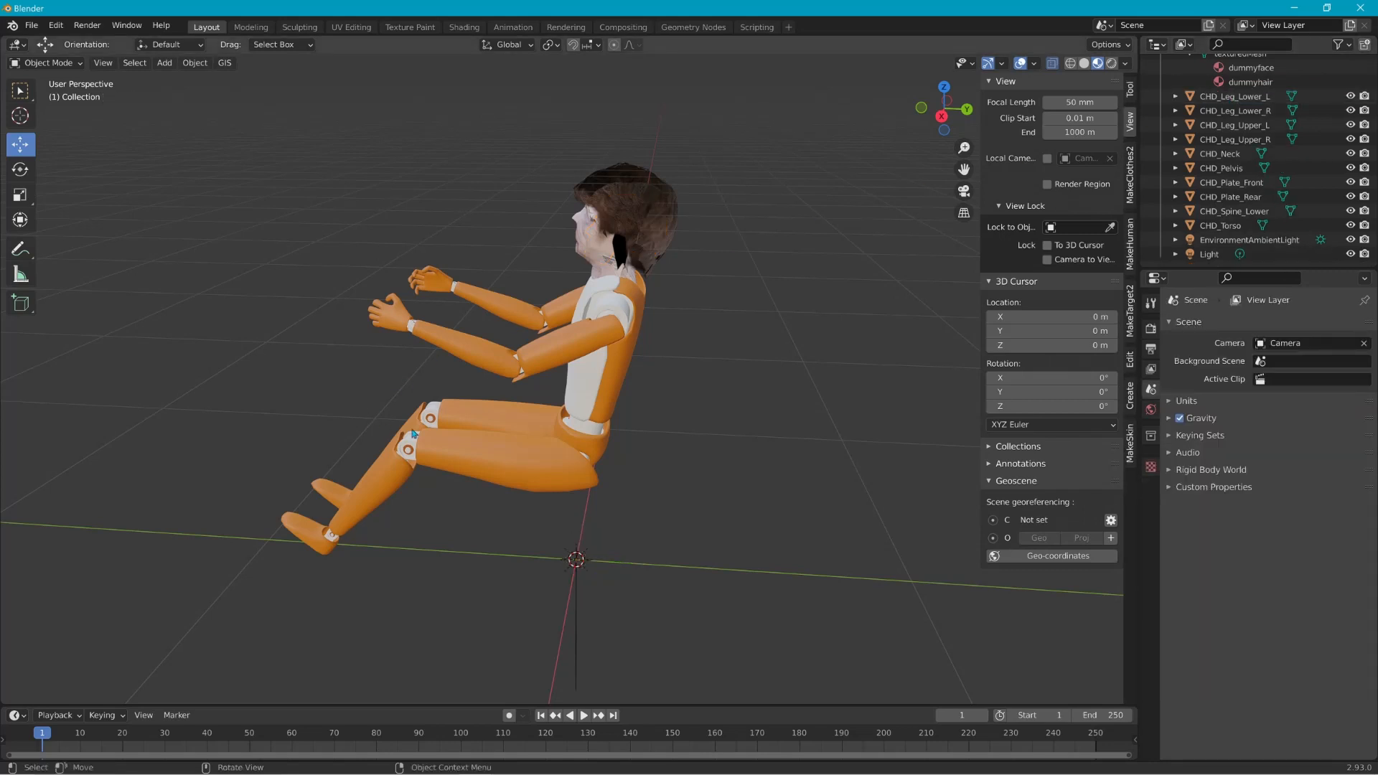
# Step: Delete the EnvironmentAmbientLight, Light and Camera objects so only the dummy's parts remain in the collection
pyautogui.moveTo(416, 433); pyautogui.dragTo(603, 409, button='middle')
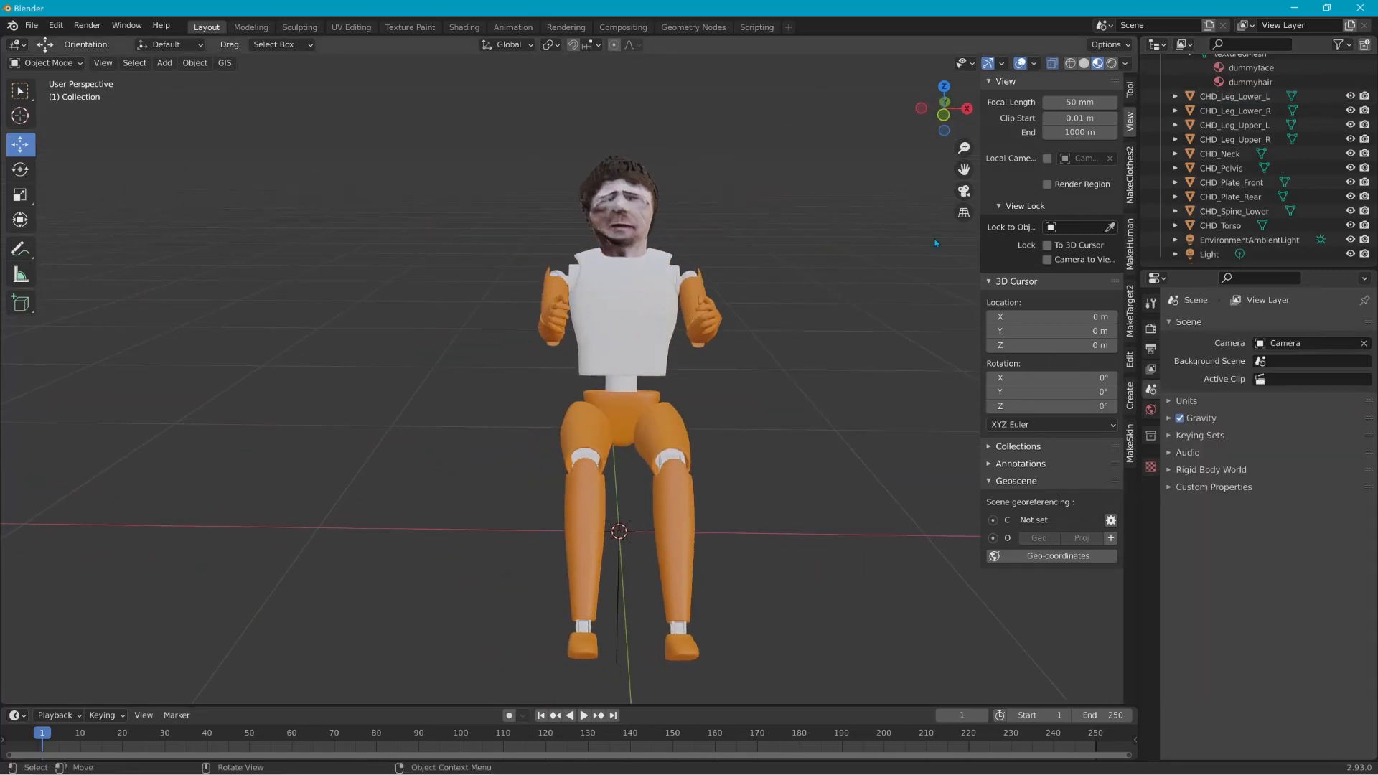
pyautogui.click(1236, 240)
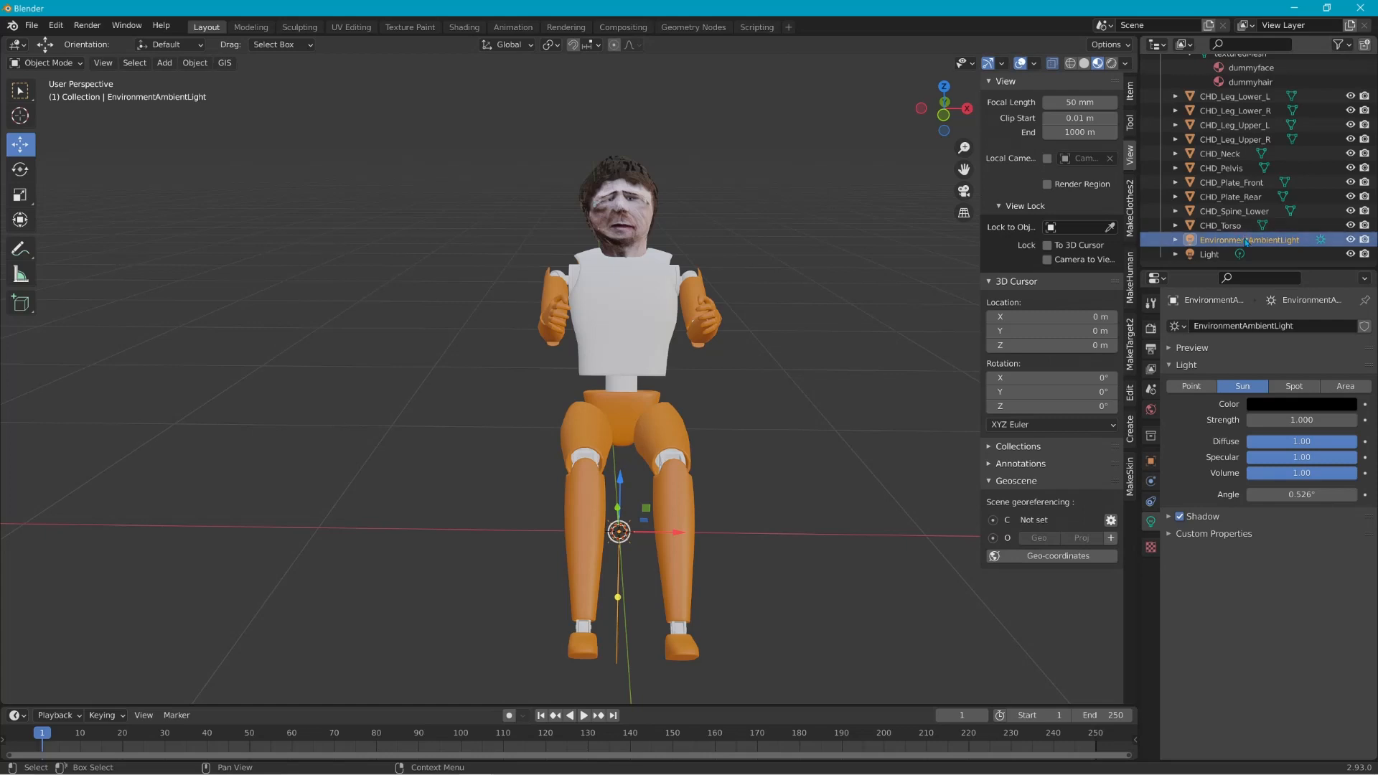
pyautogui.press('Delete')
pyautogui.click(1209, 246)
pyautogui.click(1209, 254)
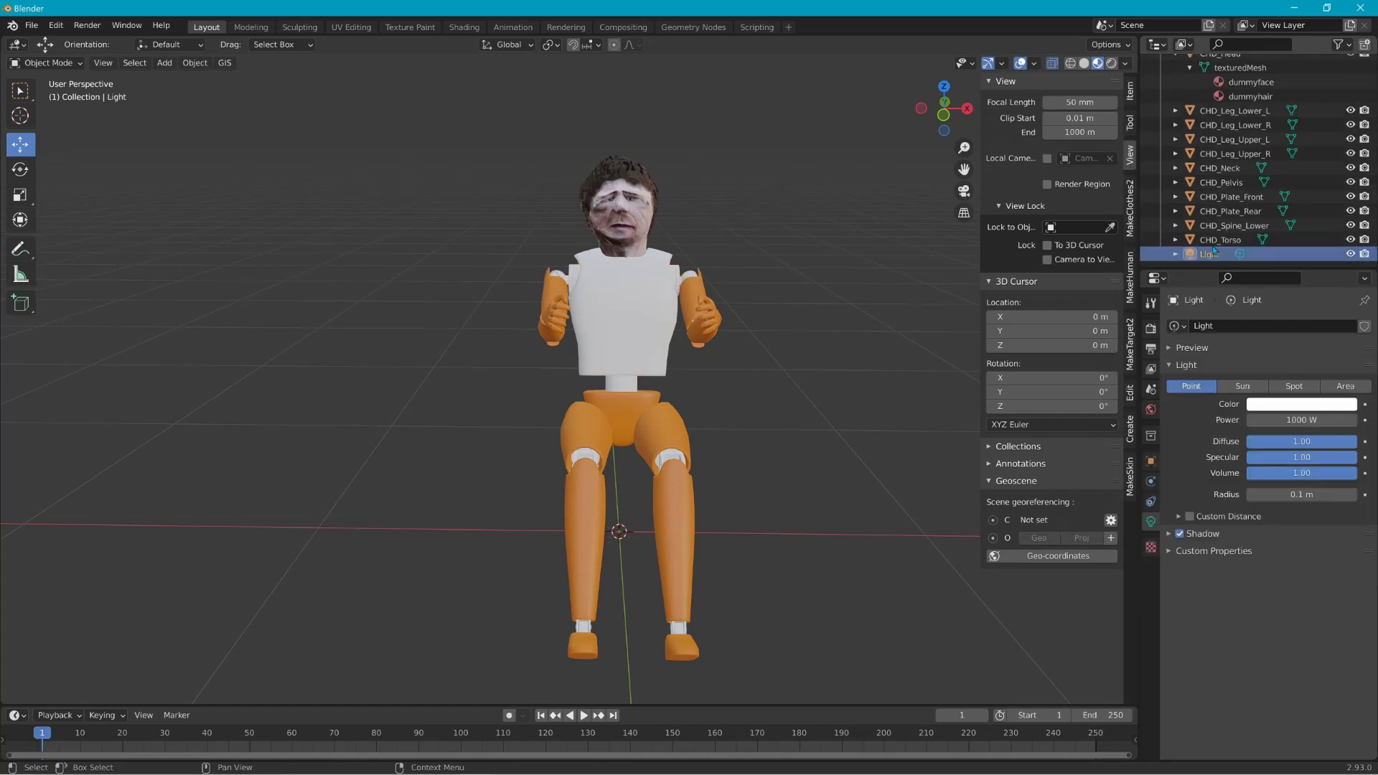
pyautogui.press('Delete')
pyautogui.scroll(6, 1235, 143)
pyautogui.click(1220, 90)
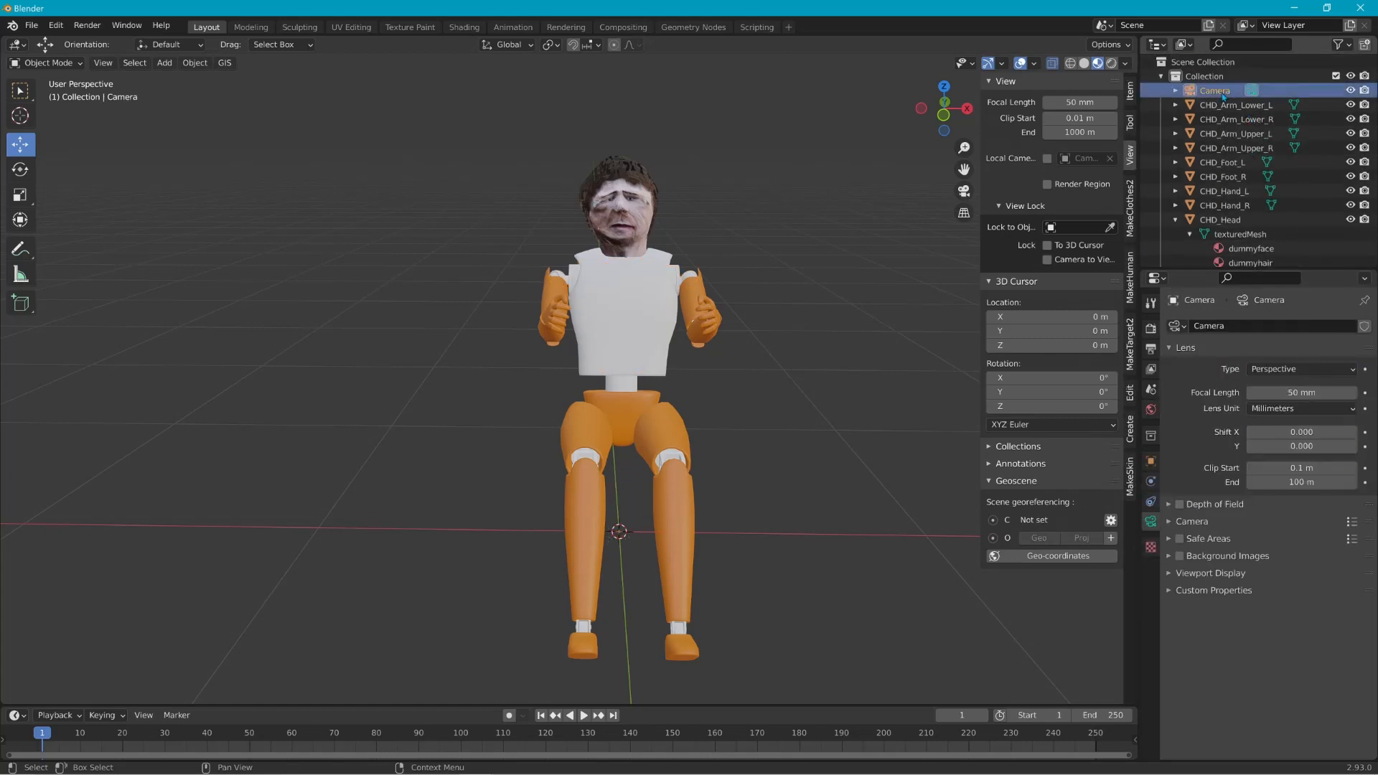
pyautogui.press('Delete')
pyautogui.click(1161, 77)
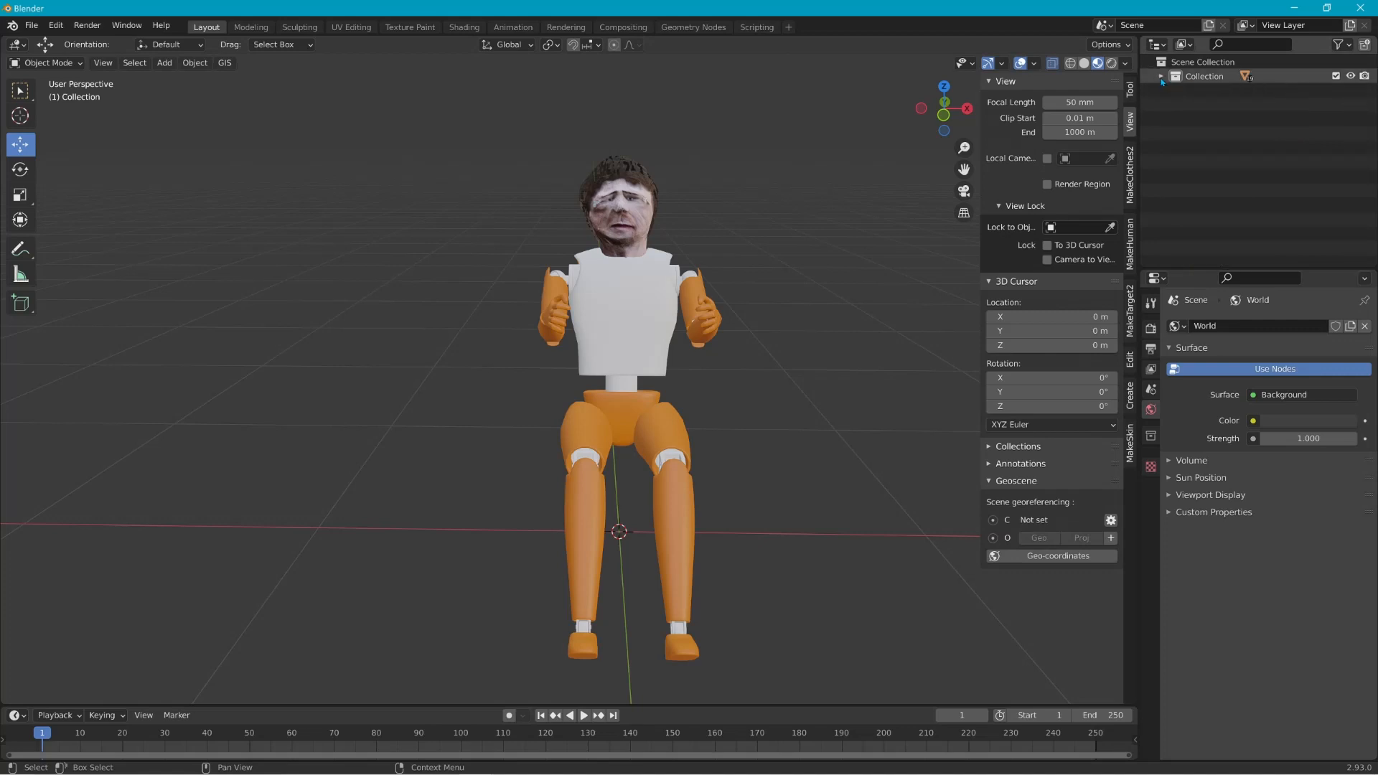
# Step: Export the dummy as Collada with textures copied, overwriting CrashHard_Dummy.DAE in the CH_Dummie folder
pyautogui.moveTo(849, 176); pyautogui.dragTo(63, 45, button='middle')
pyautogui.click(31, 25)
pyautogui.moveTo(86, 233)
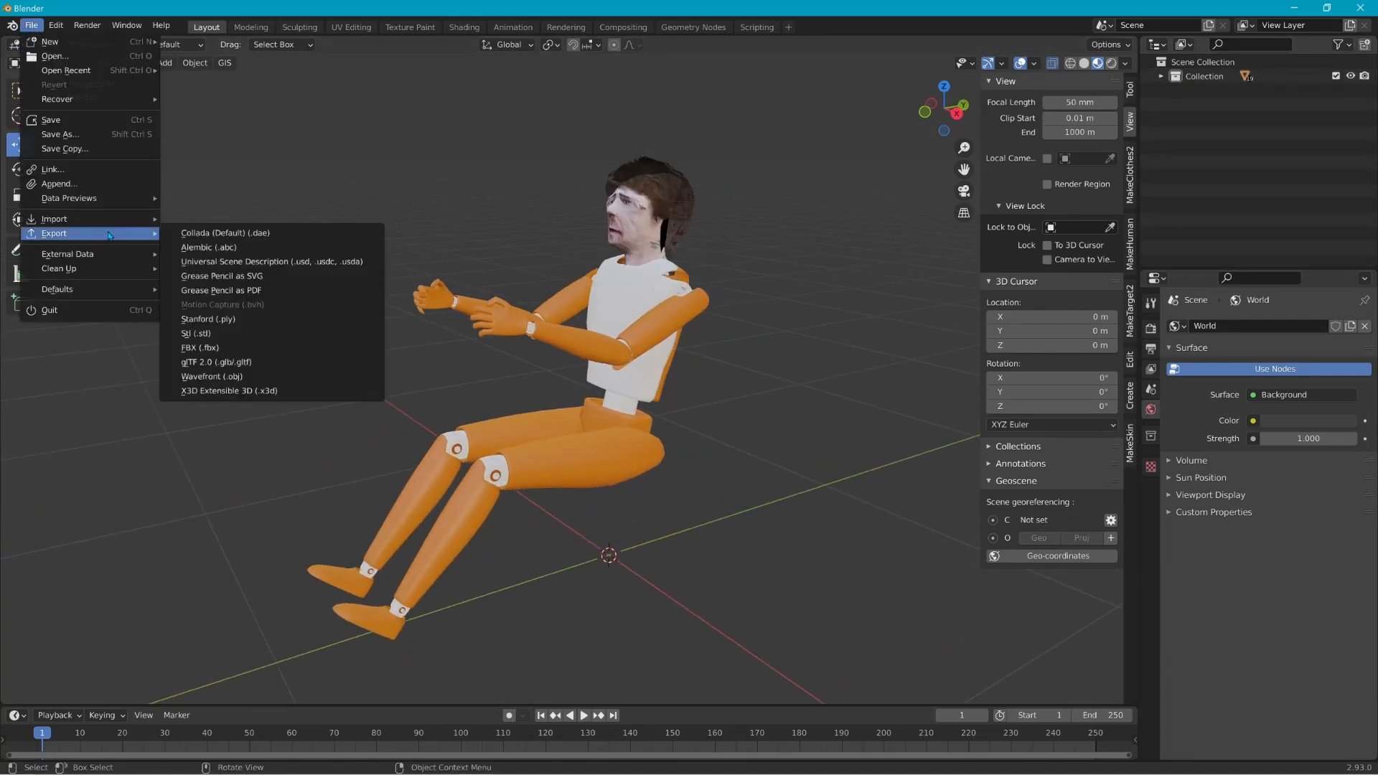
pyautogui.click(244, 234)
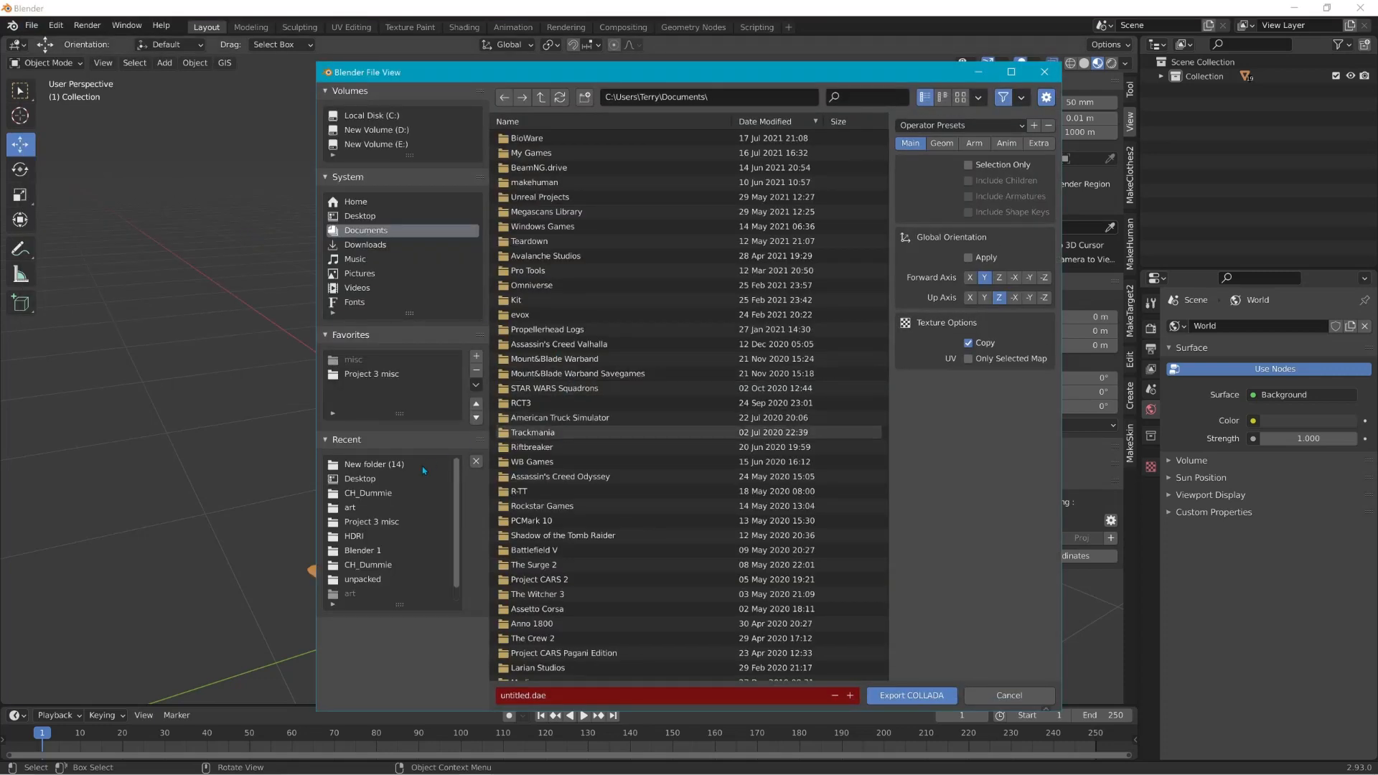
pyautogui.click(374, 493)
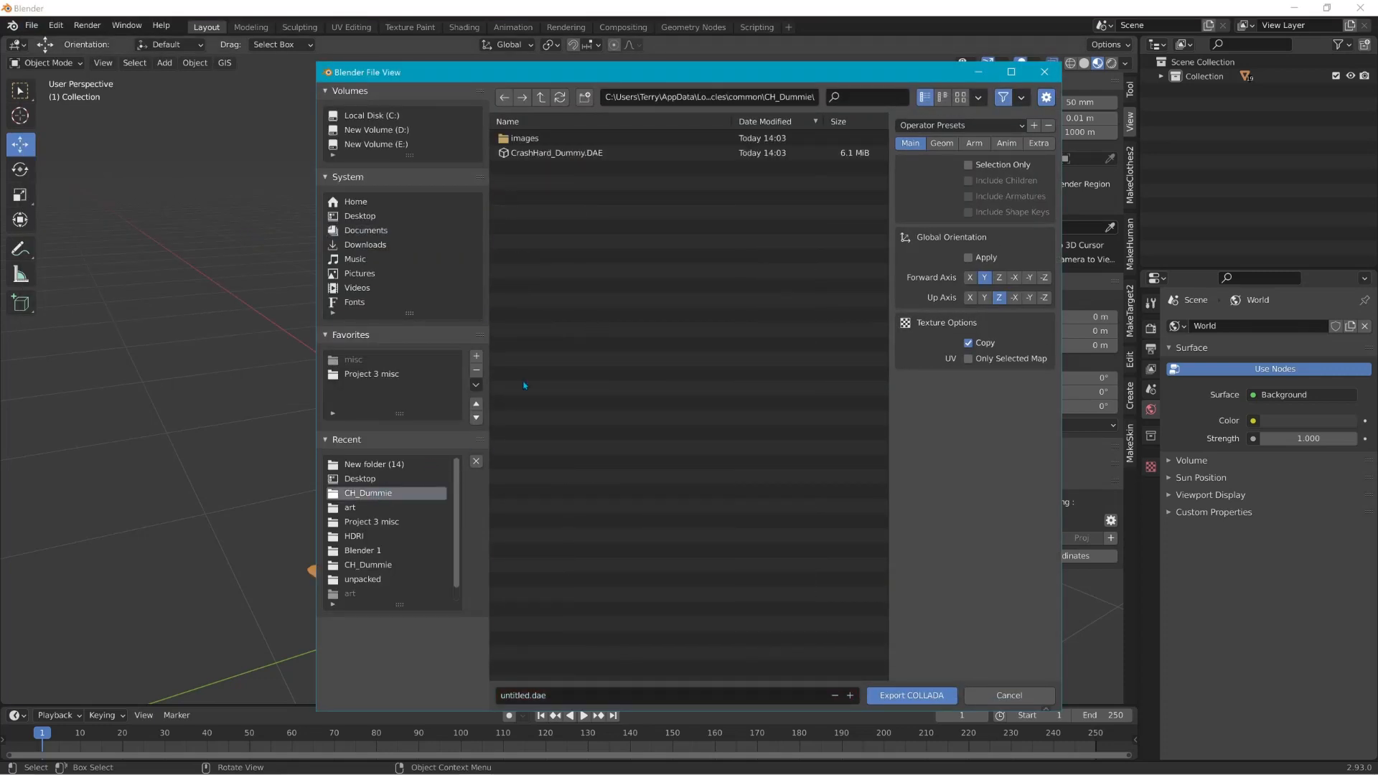
pyautogui.click(585, 153)
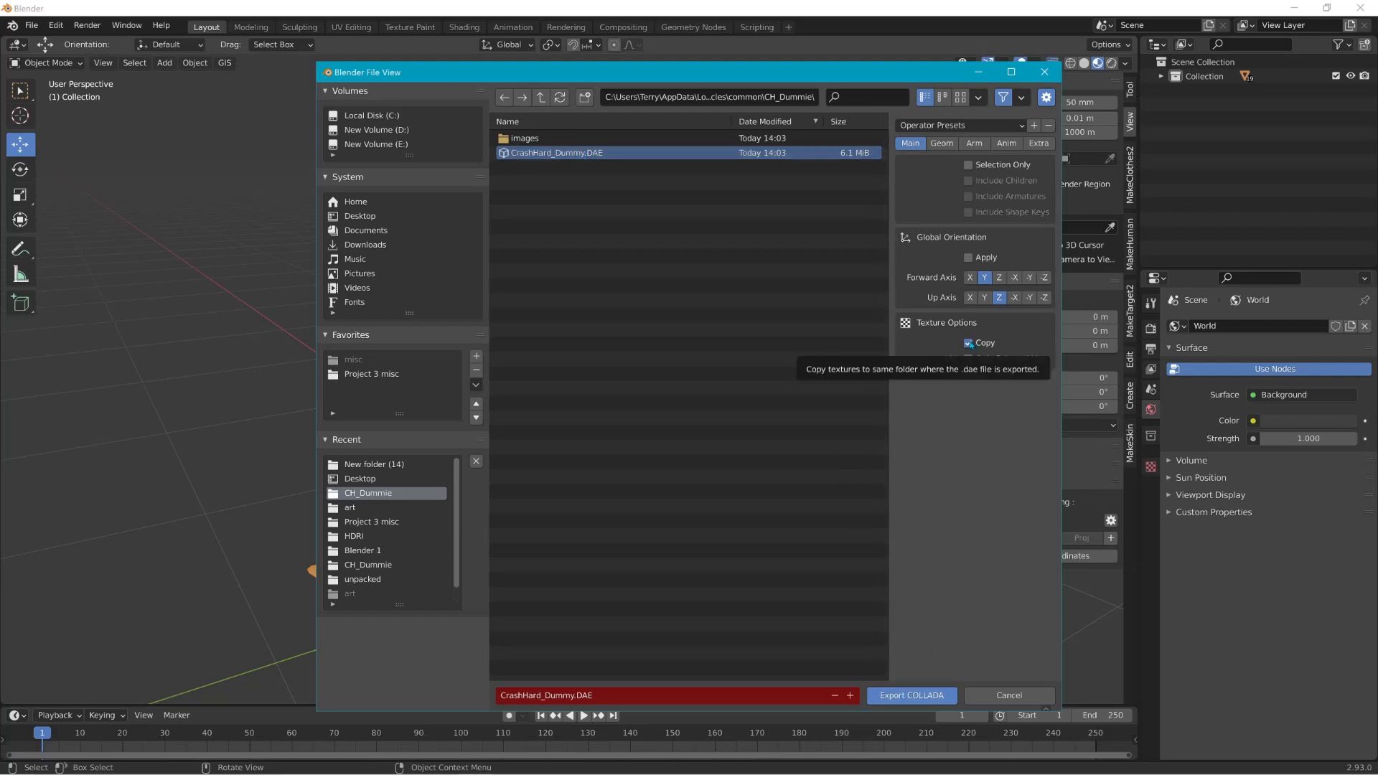
pyautogui.click(916, 695)
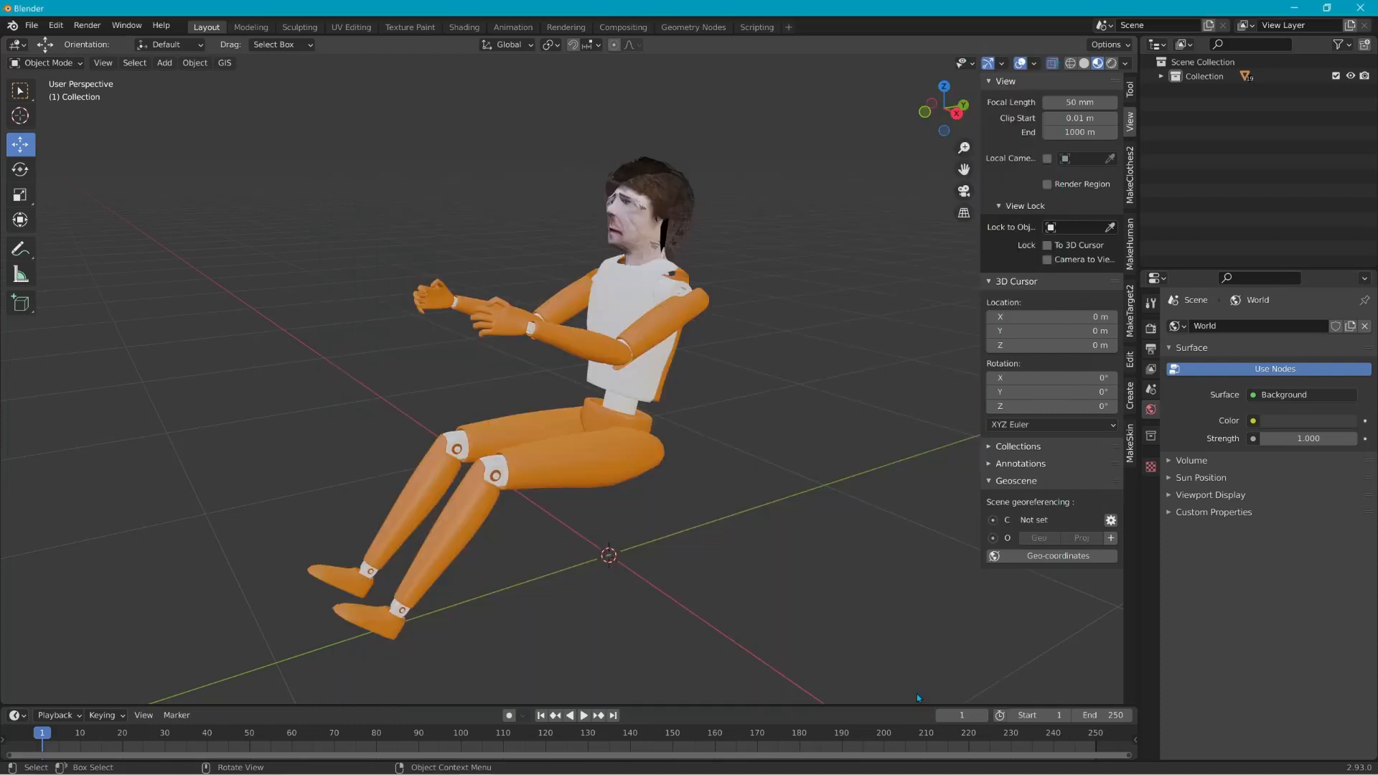
# Step: Browse in File Explorer from the levels shortcut to BeamNG.drive 0.23's mods/unpacked/crashhard_dummy/vehicles/common/CH_Dummie folder
pyautogui.click(1296, 7)
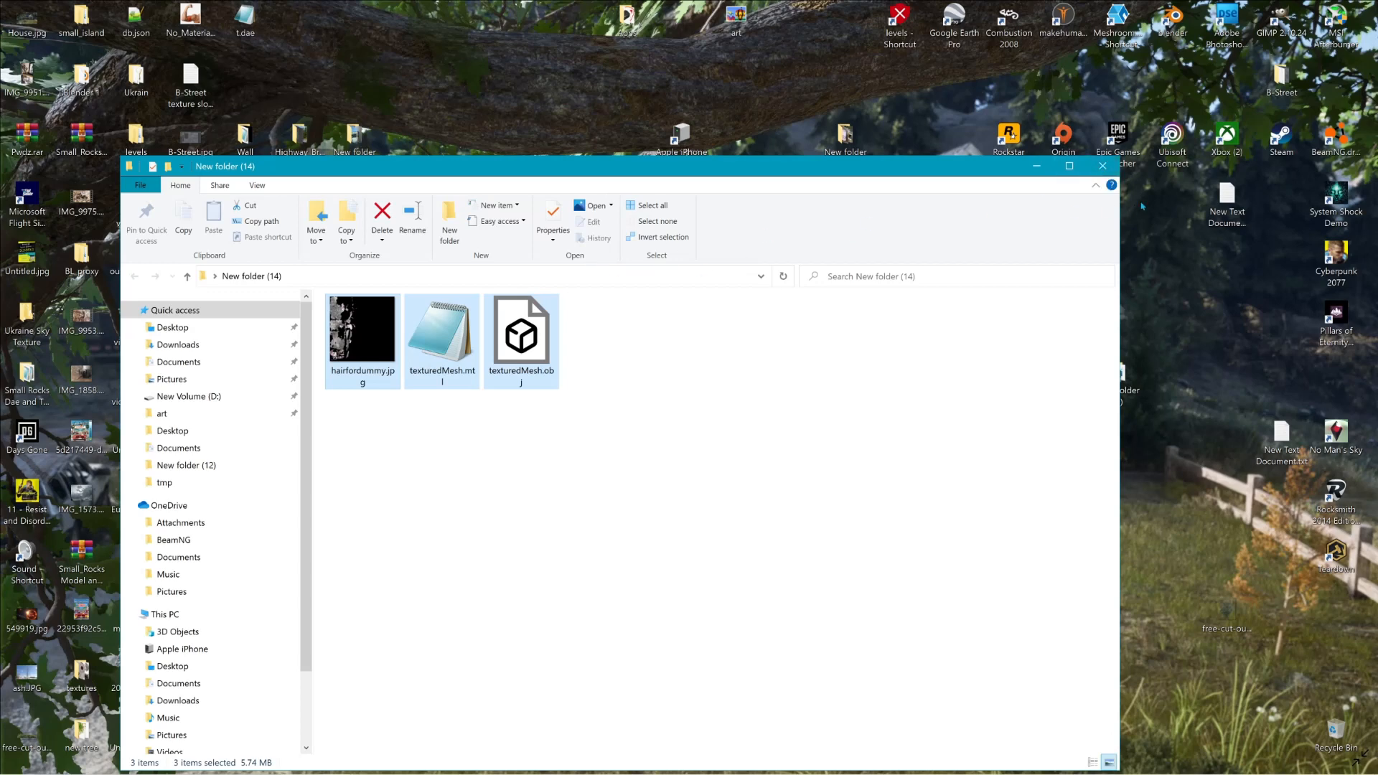
pyautogui.click(1103, 166)
pyautogui.doubleClick(899, 22)
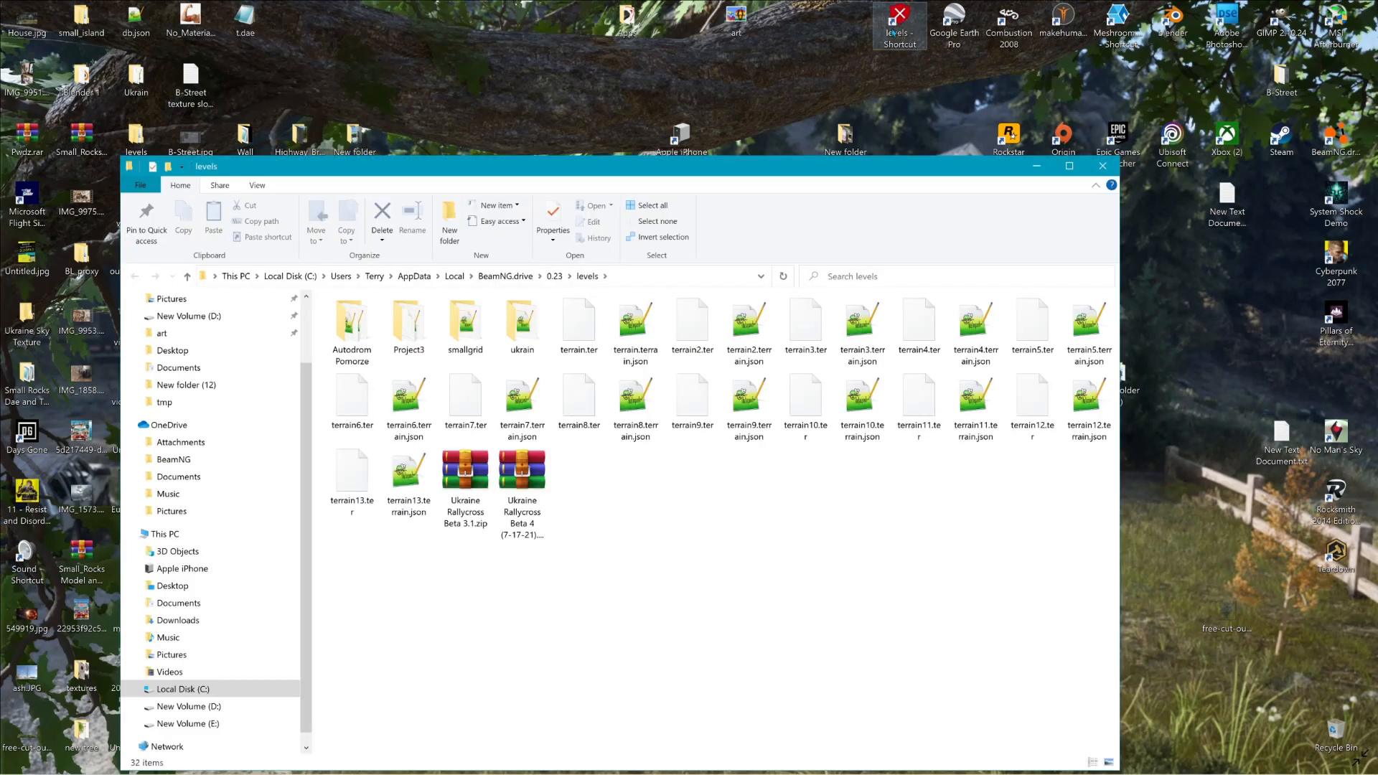
pyautogui.click(505, 277)
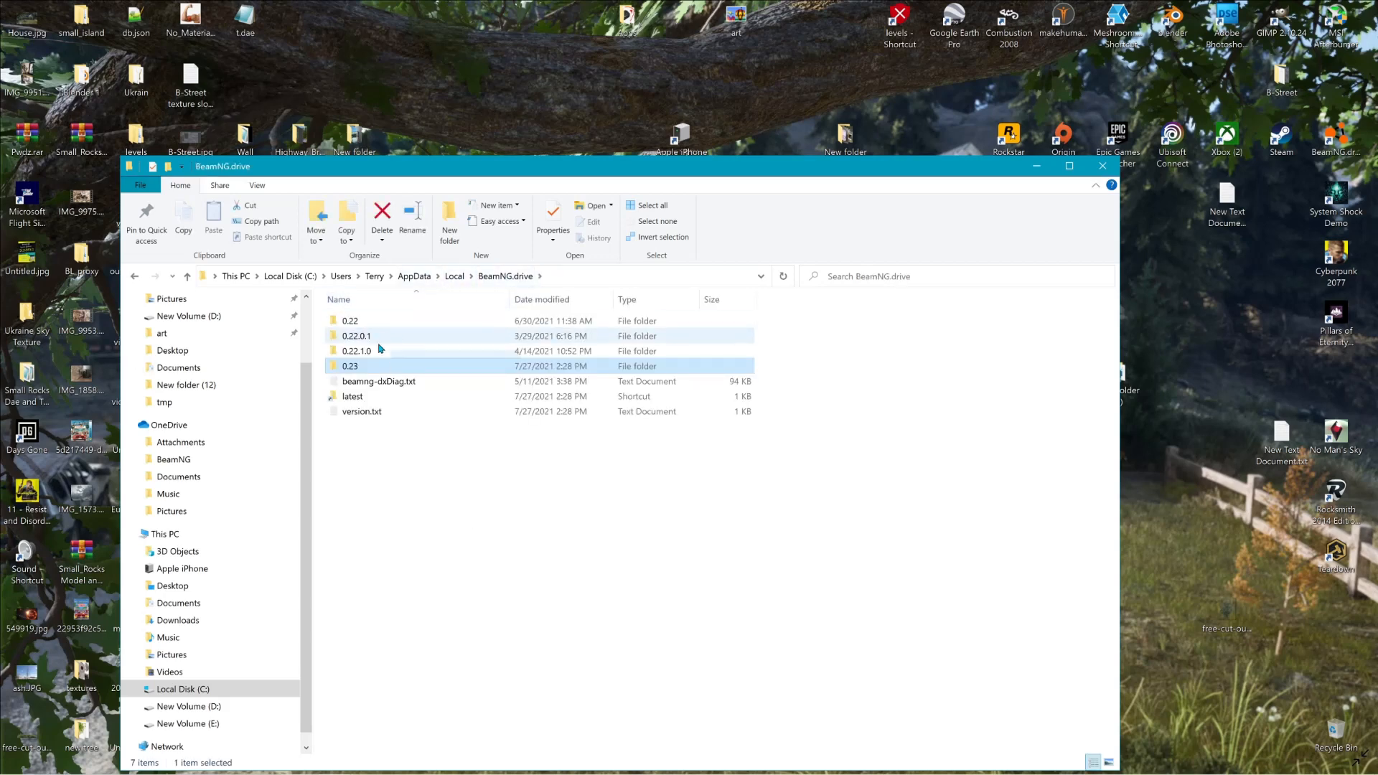
pyautogui.doubleClick(357, 366)
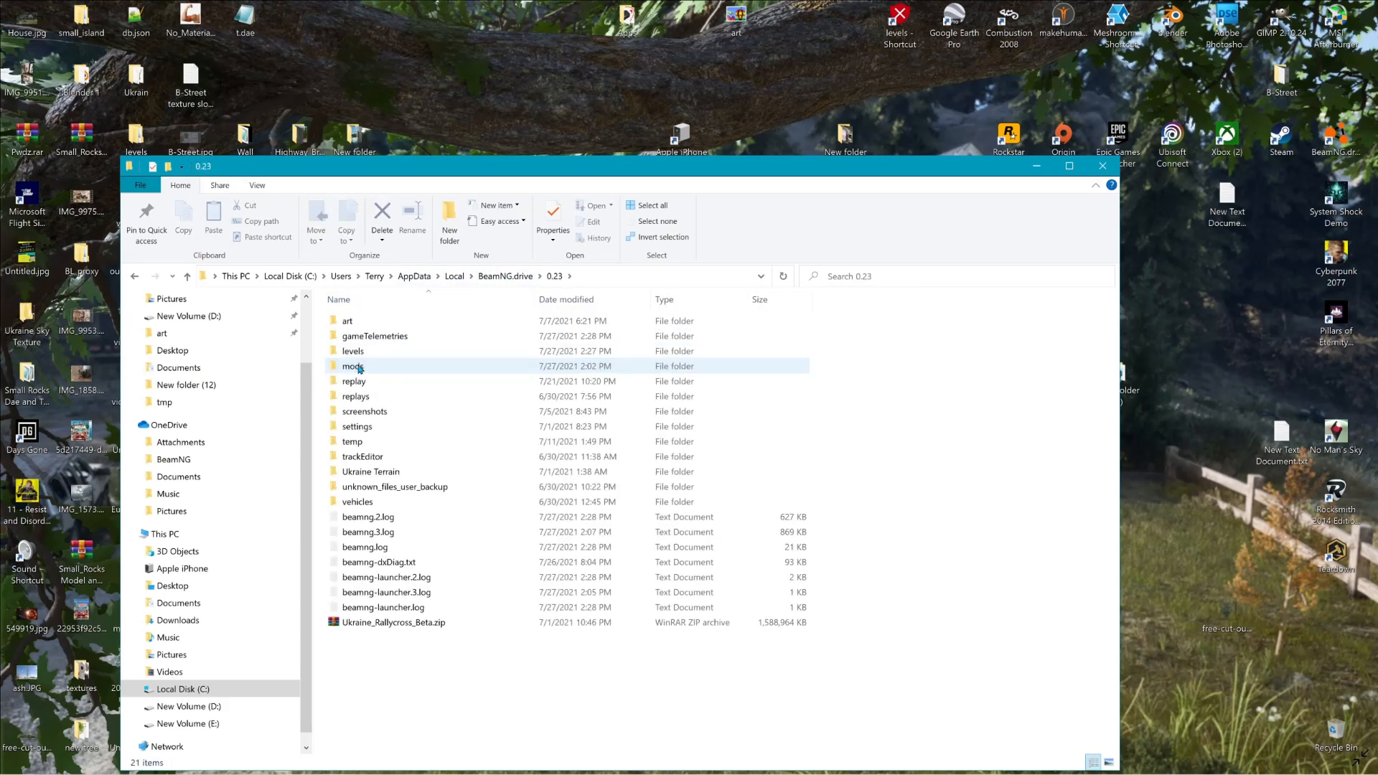
pyautogui.doubleClick(357, 367)
pyautogui.doubleClick(362, 366)
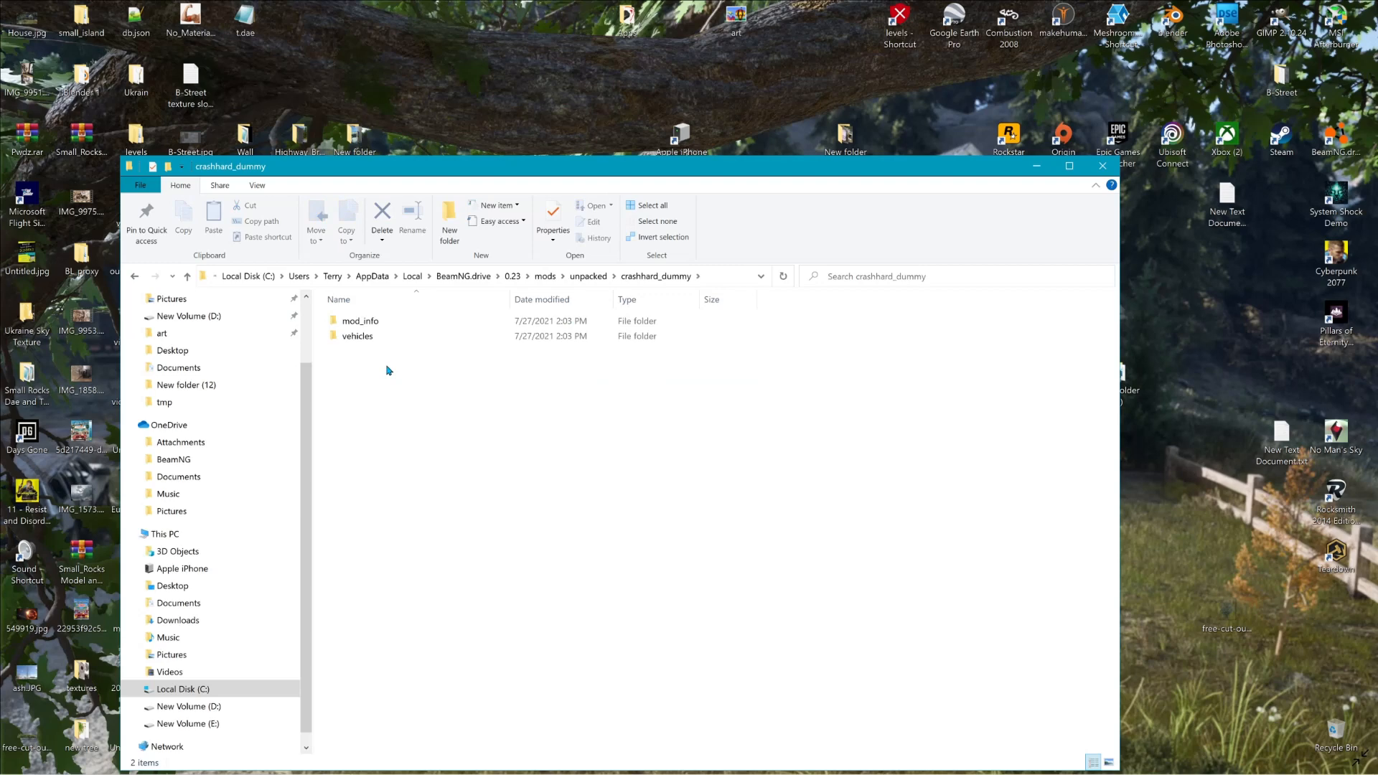
pyautogui.doubleClick(359, 337)
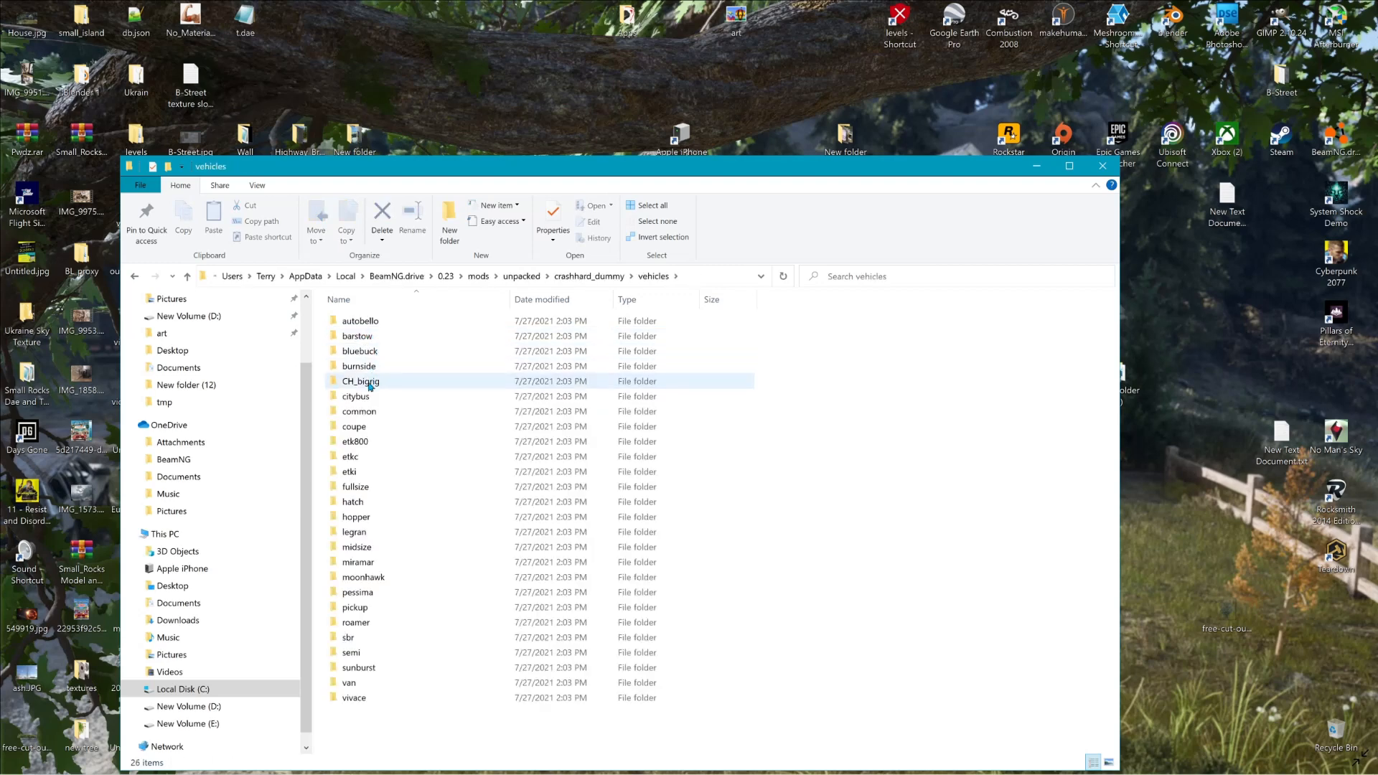
pyautogui.click(362, 413)
pyautogui.doubleClick(363, 412)
pyautogui.doubleClick(369, 322)
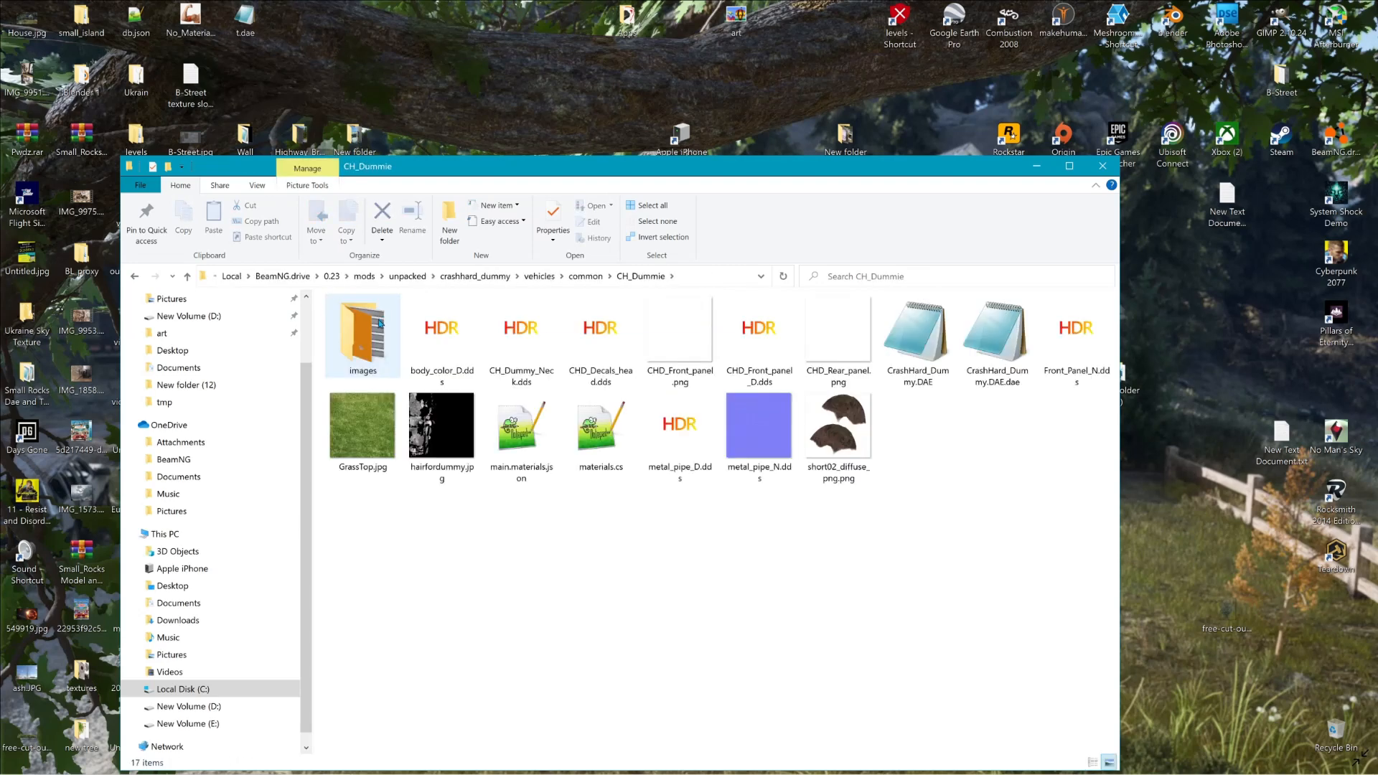
# Step: Check the copied head and hair textures, view hairfordummy.jpg full size, and close the CH_Dummie folder
pyautogui.click(846, 452)
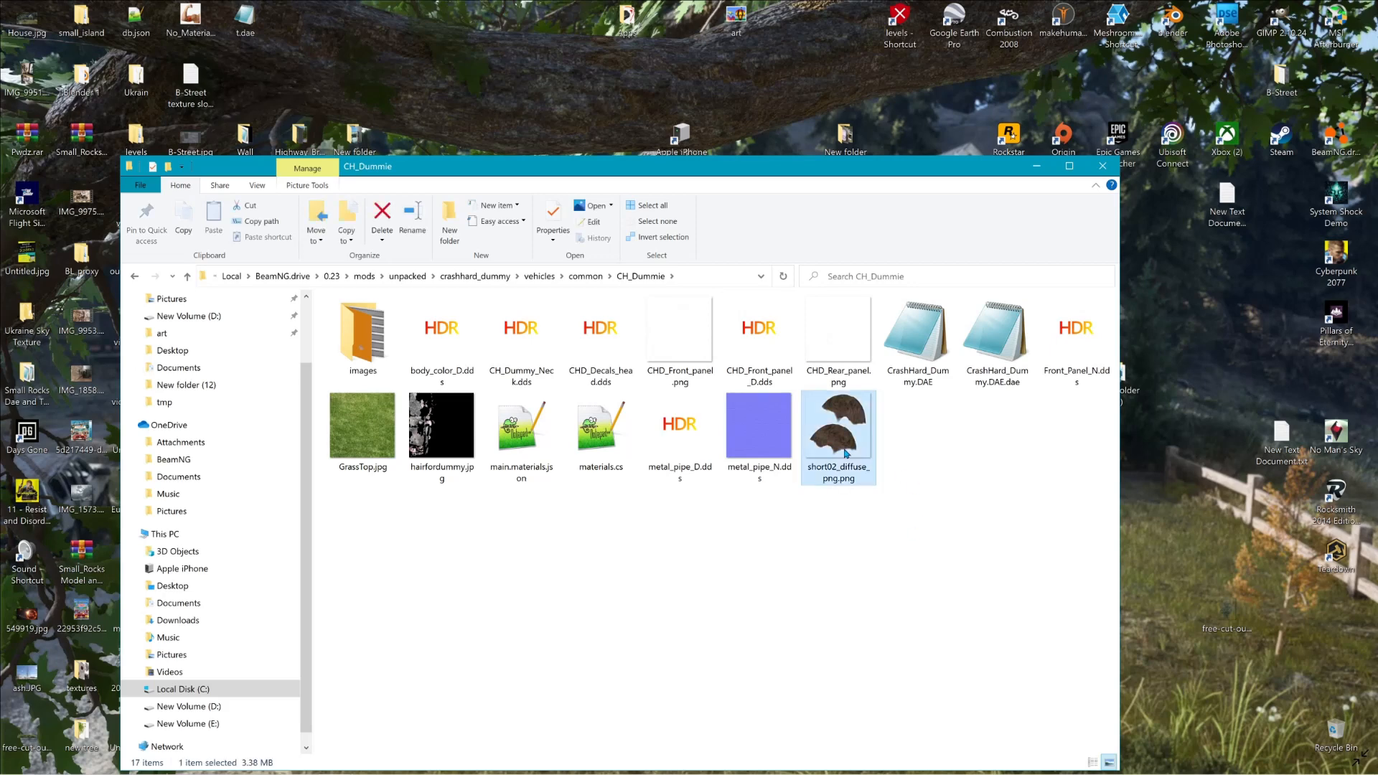
pyautogui.click(431, 437)
pyautogui.doubleClick(431, 437)
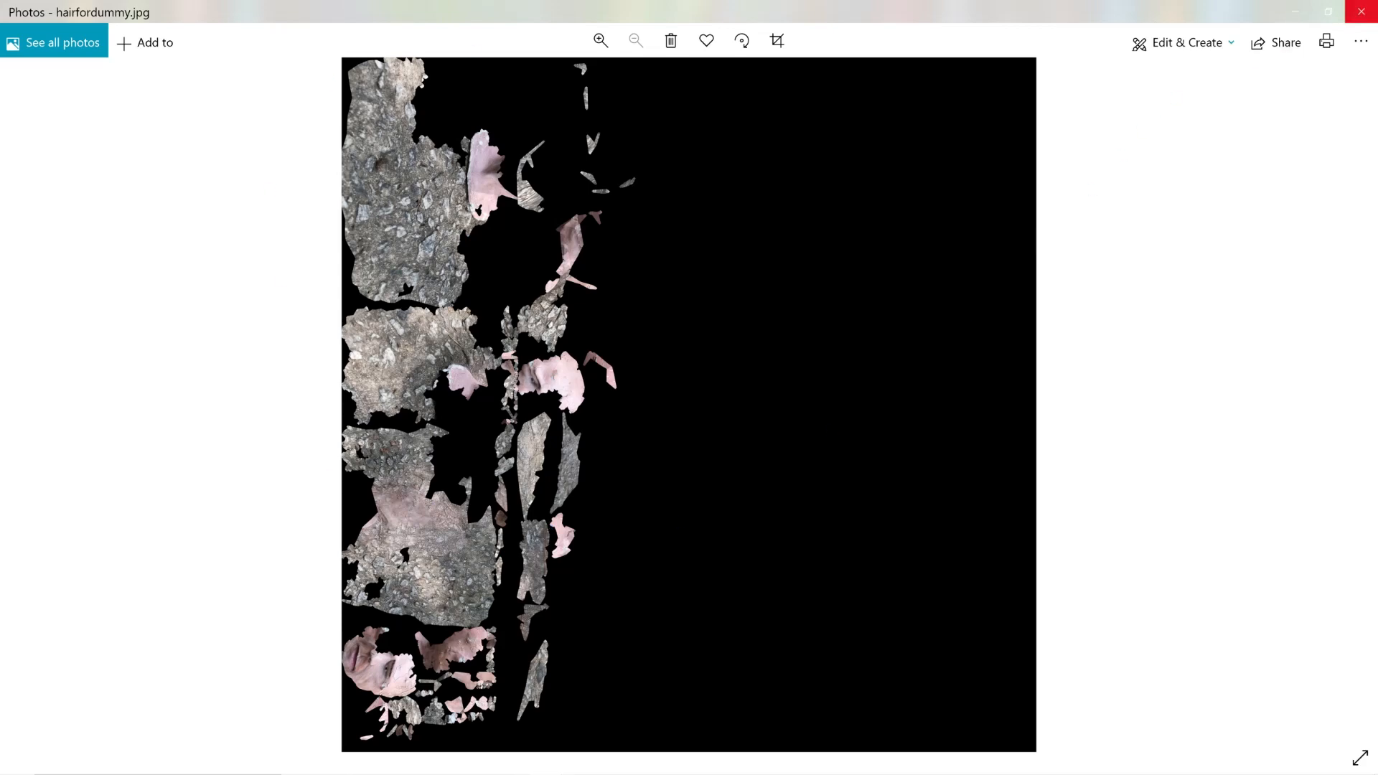
pyautogui.click(1362, 12)
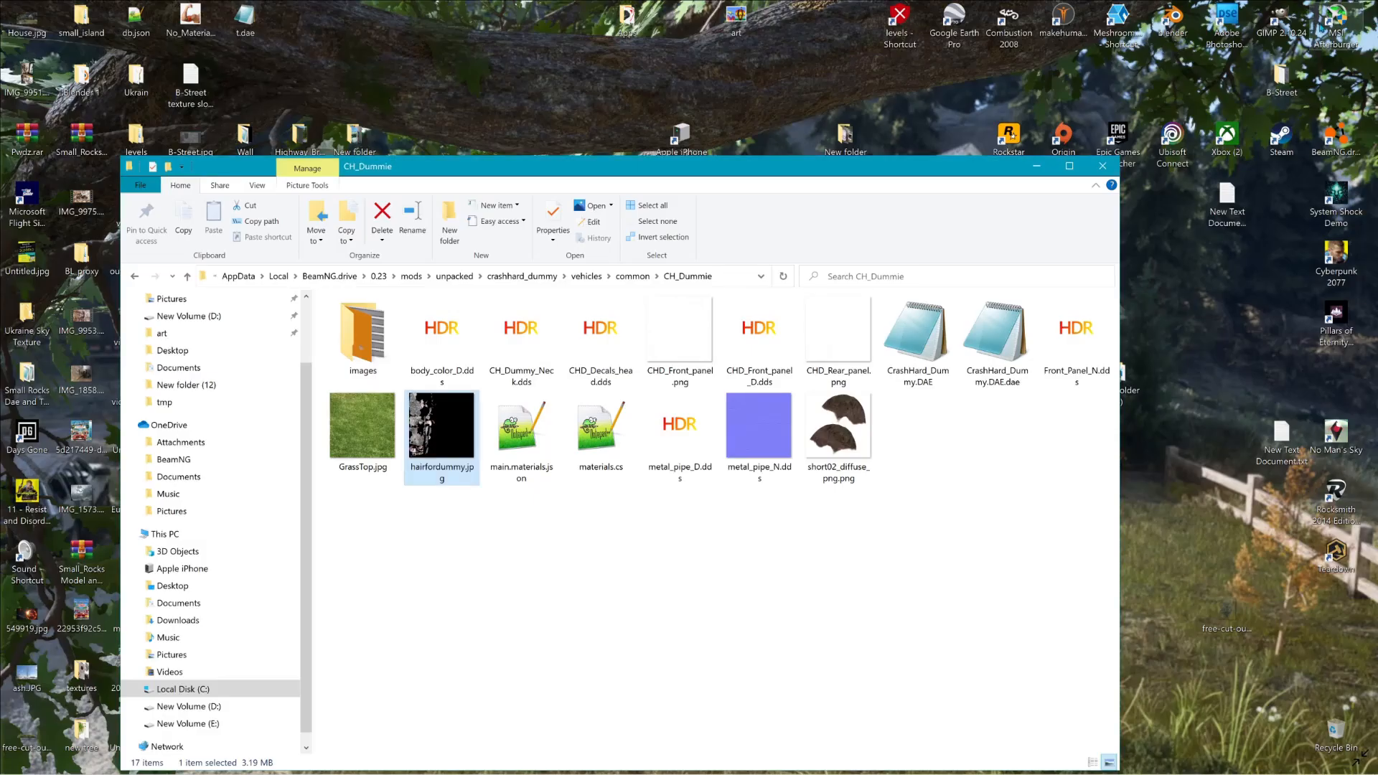
pyautogui.click(1105, 165)
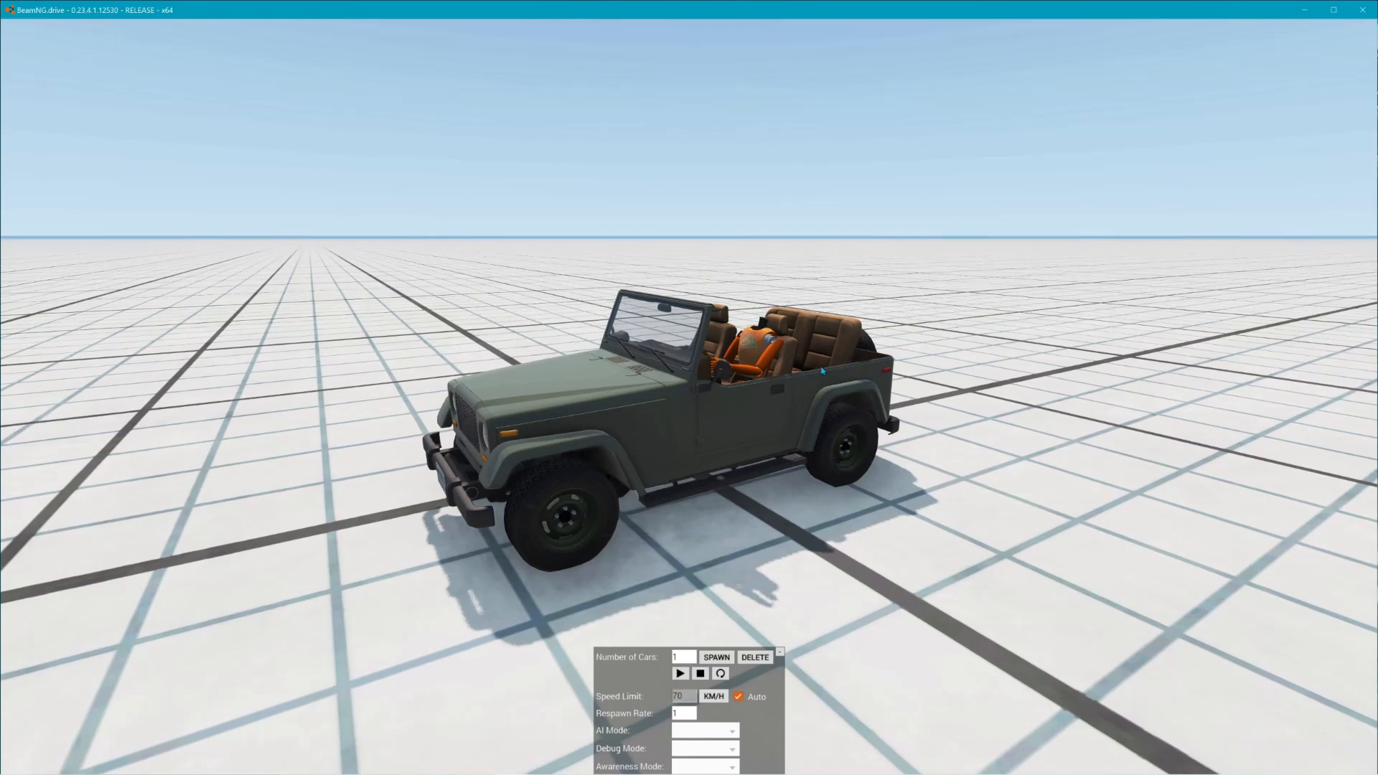
# Step: Inspect the dummy in the parked jeep in BeamNG.drive and set the vehicle's Additional Modification to Empty
pyautogui.moveTo(730, 393); pyautogui.dragTo(824, 345, button='right')
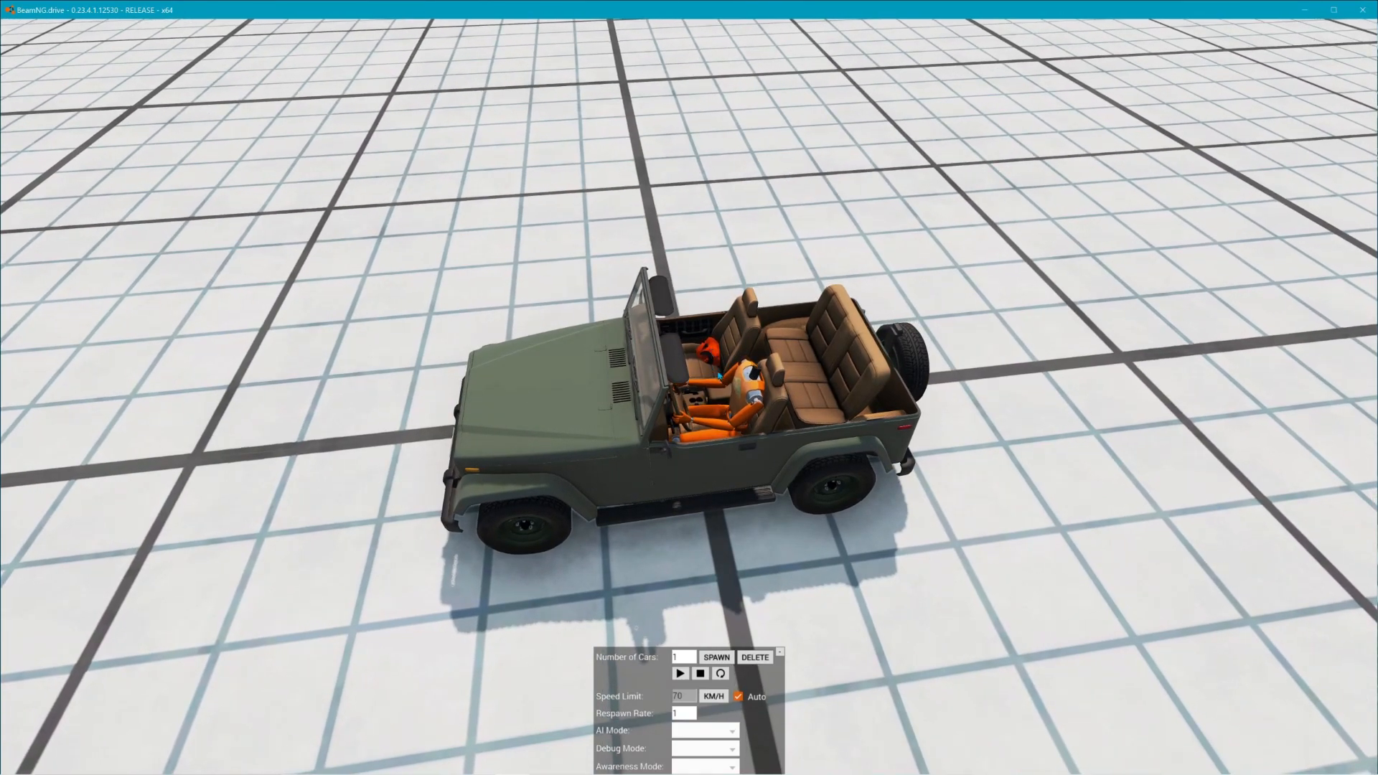
pyautogui.moveTo(753, 373); pyautogui.dragTo(617, 375, button='right')
pyautogui.press('Escape')
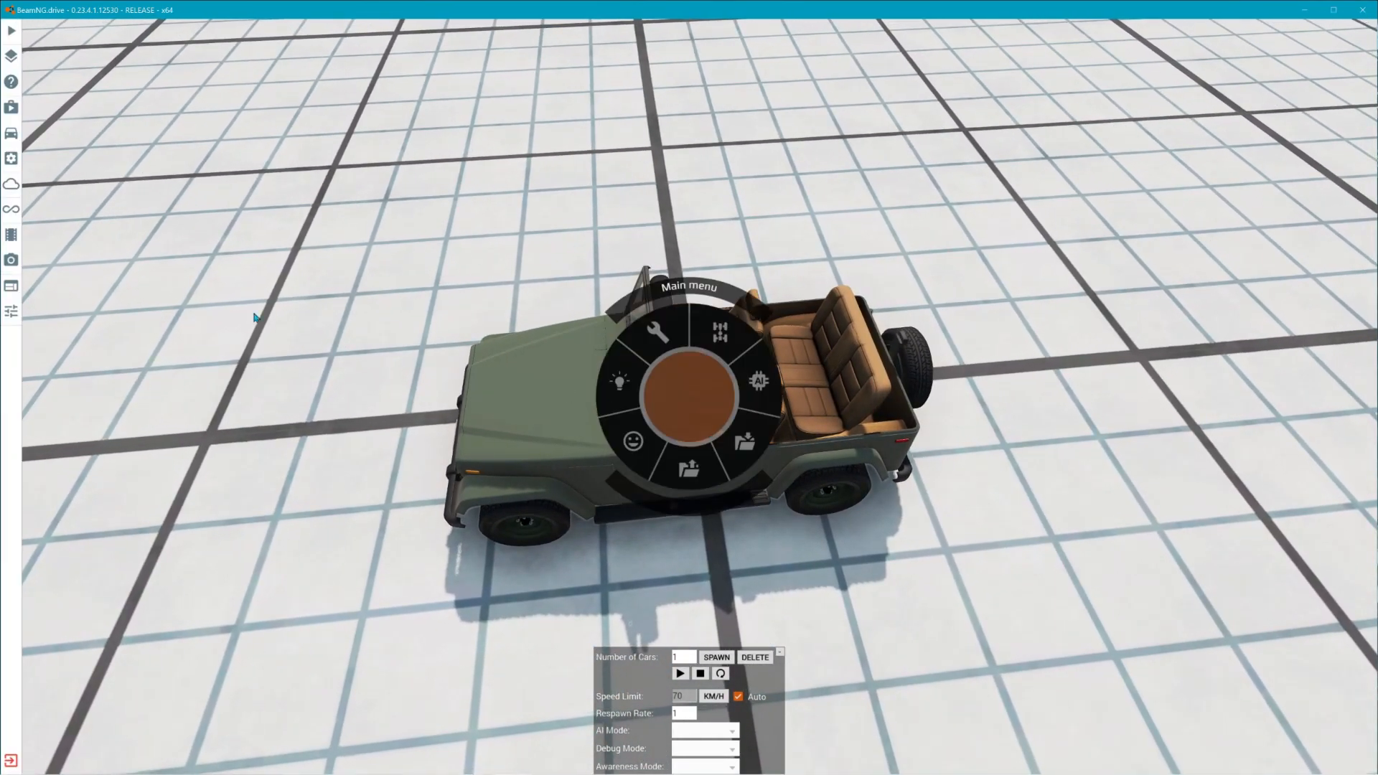
pyautogui.click(12, 158)
pyautogui.click(244, 188)
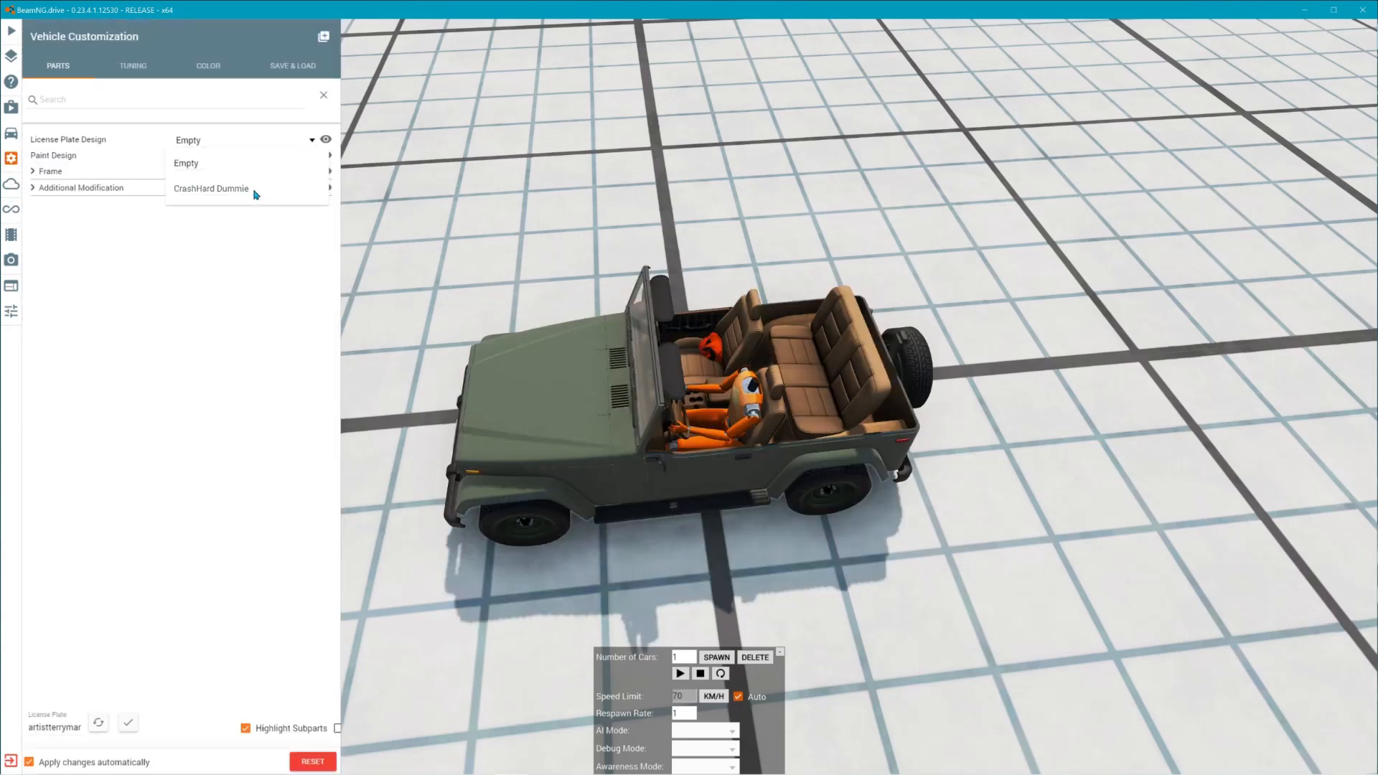
pyautogui.click(199, 165)
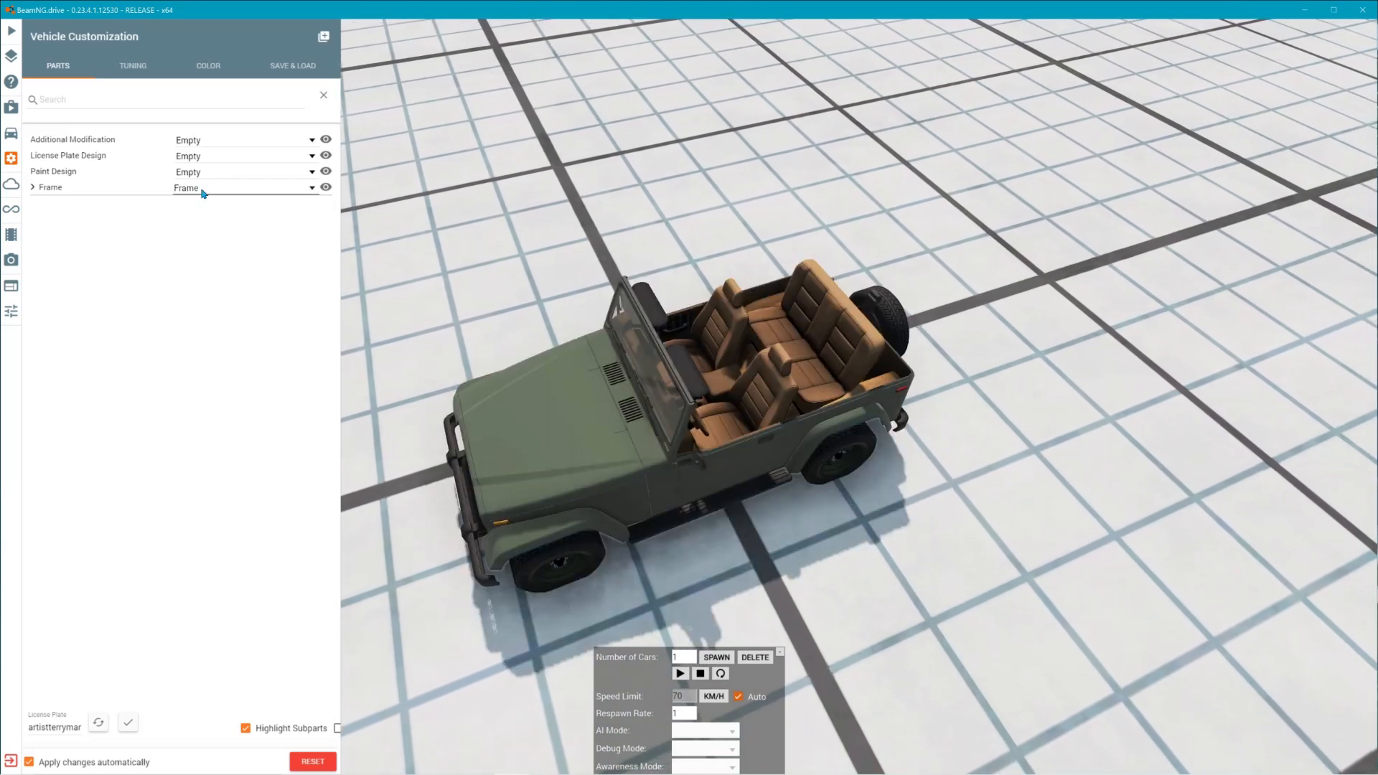
# Step: Set the jeep's Additional Modification to CrashHard Dummie and return to the vehicle view
pyautogui.click(208, 186)
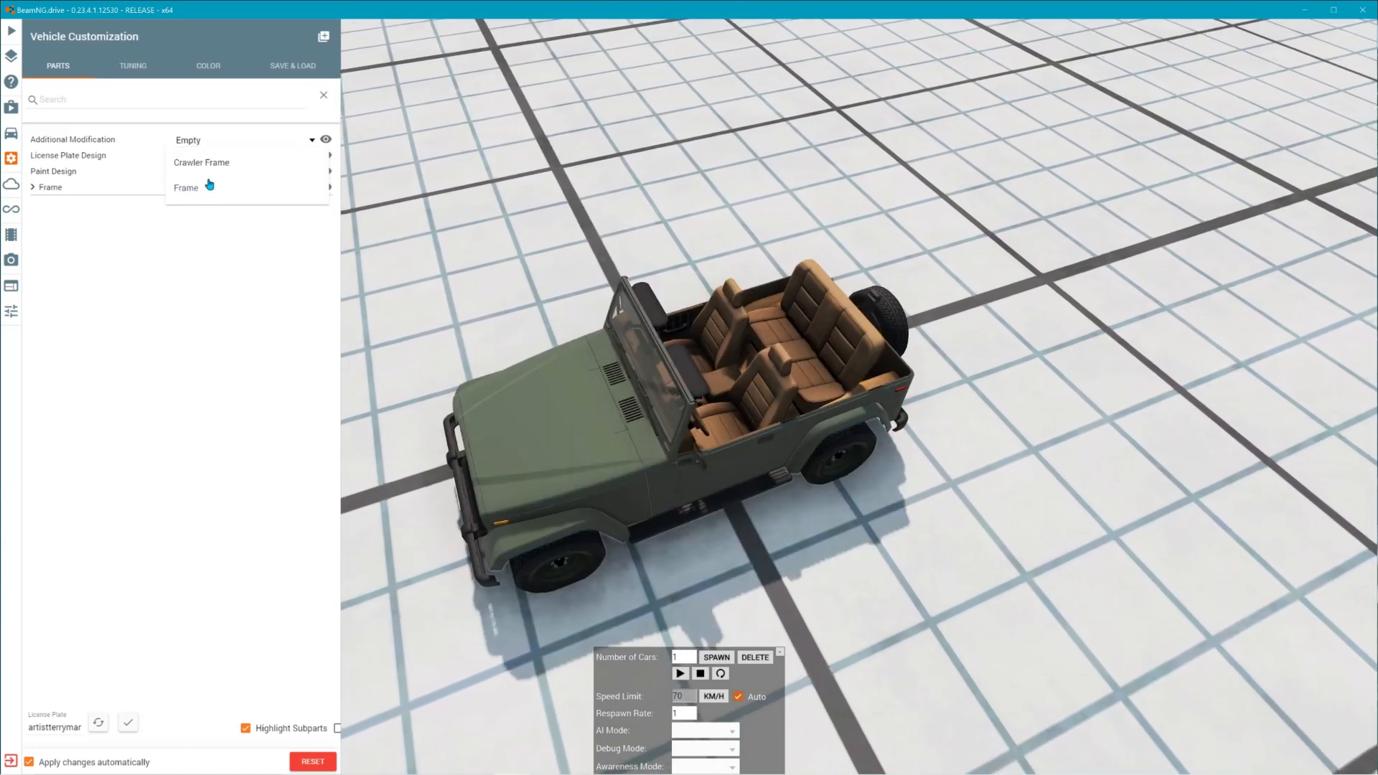
pyautogui.click(137, 219)
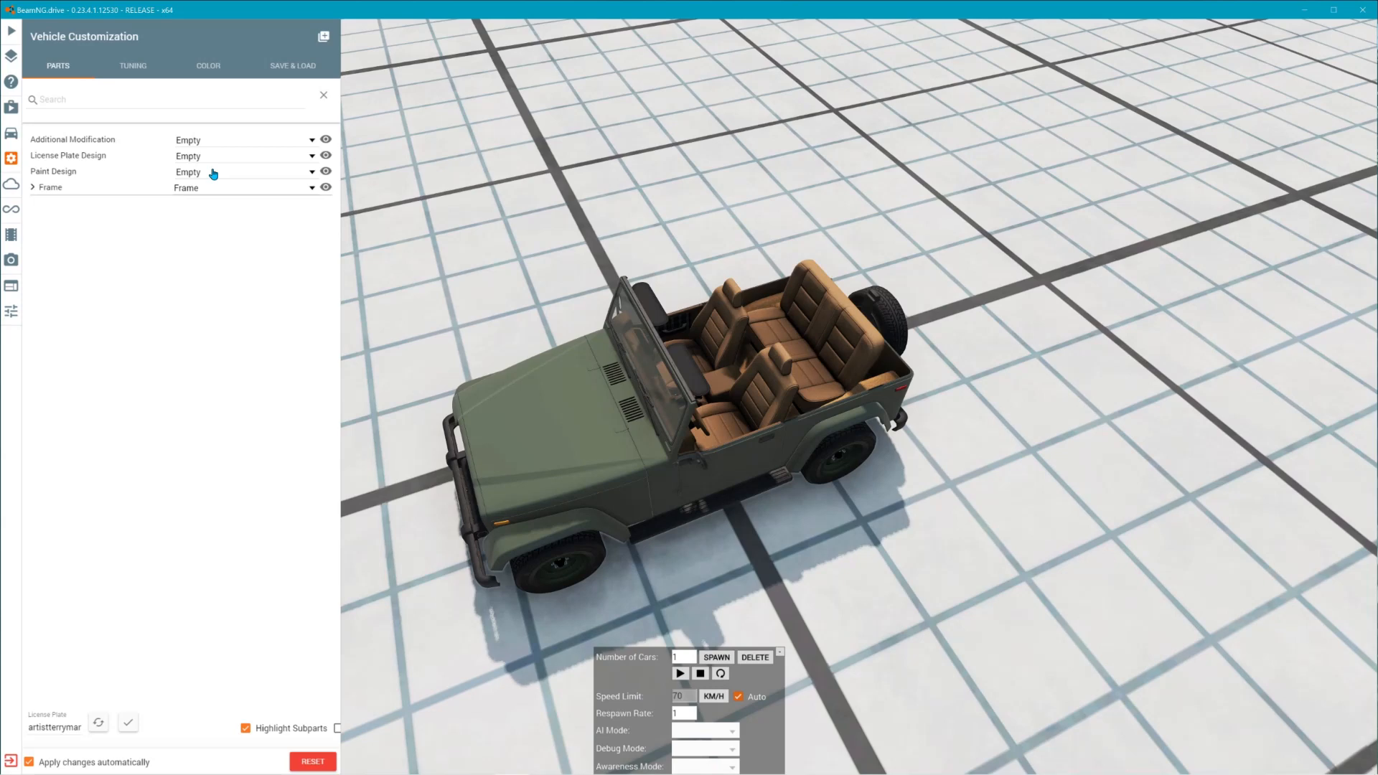
pyautogui.click(212, 140)
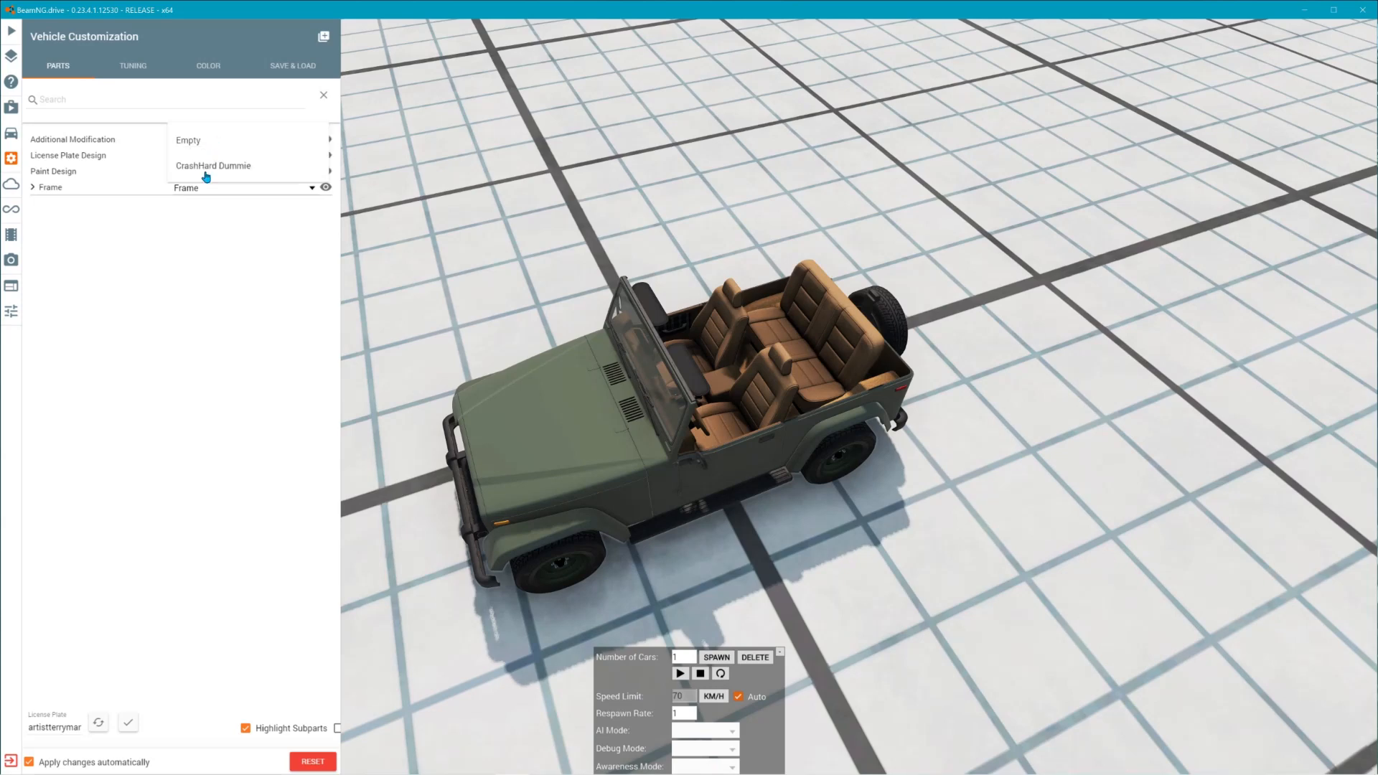
pyautogui.click(211, 166)
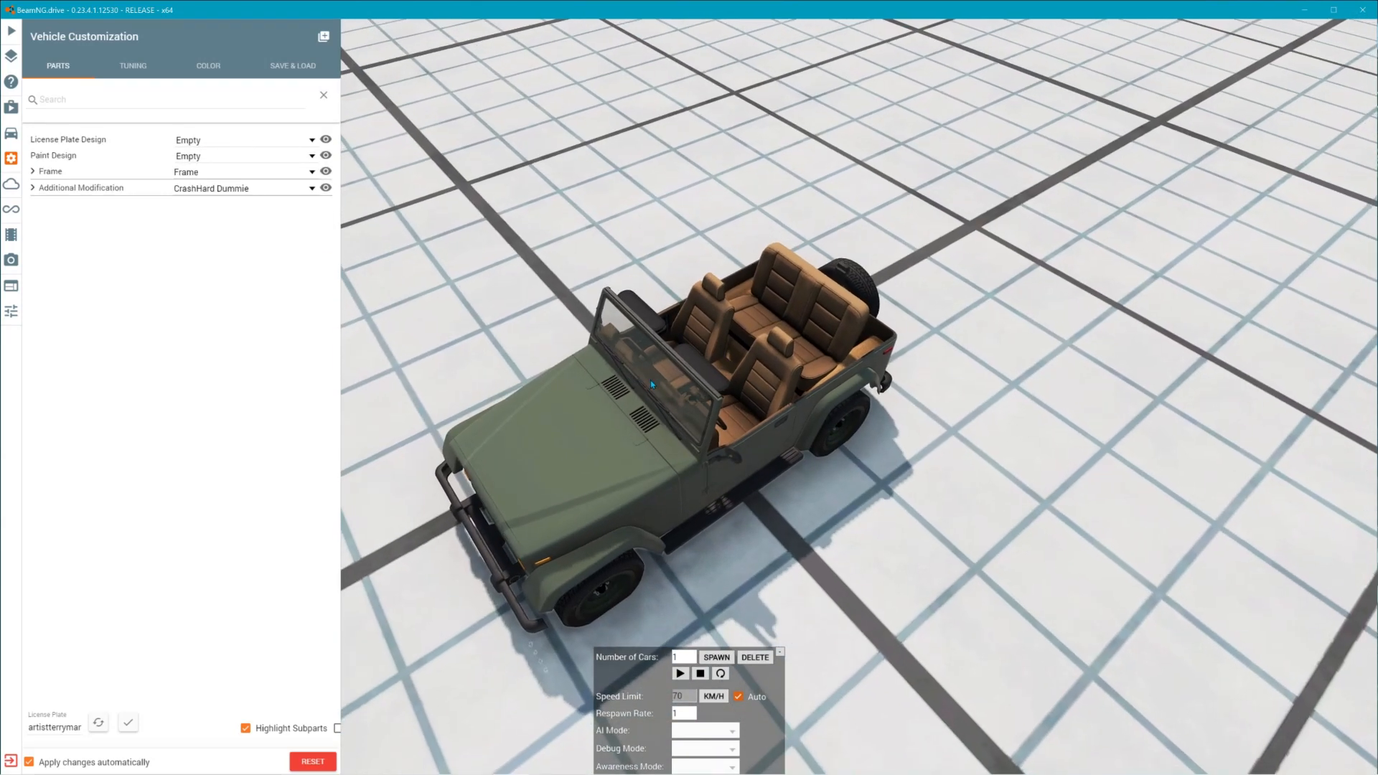
pyautogui.press('Escape')
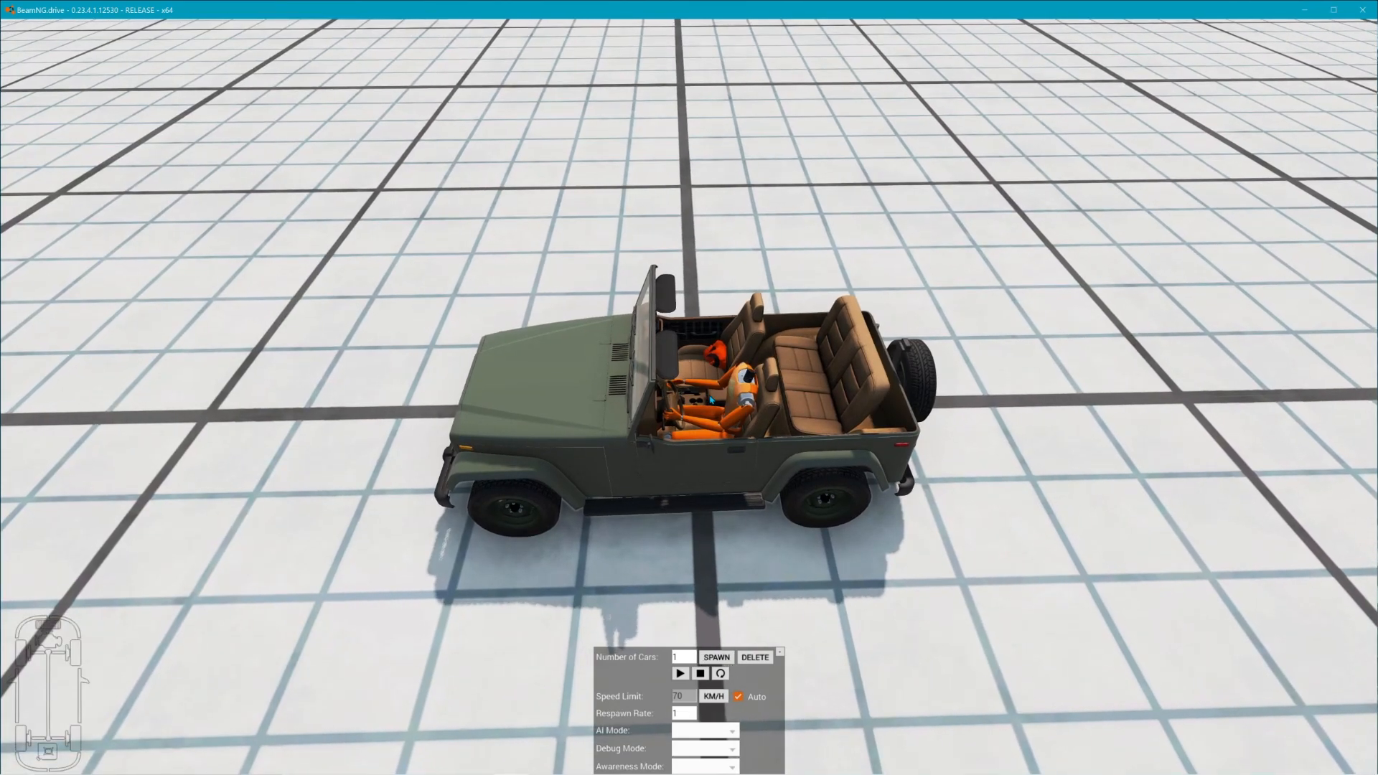
# Step: Switch to Blender and apply all transforms to the dummy's CHD_Head object
pyautogui.hotkey('alt', 'Tab')
pyautogui.hotkey('alt', 'Tab')
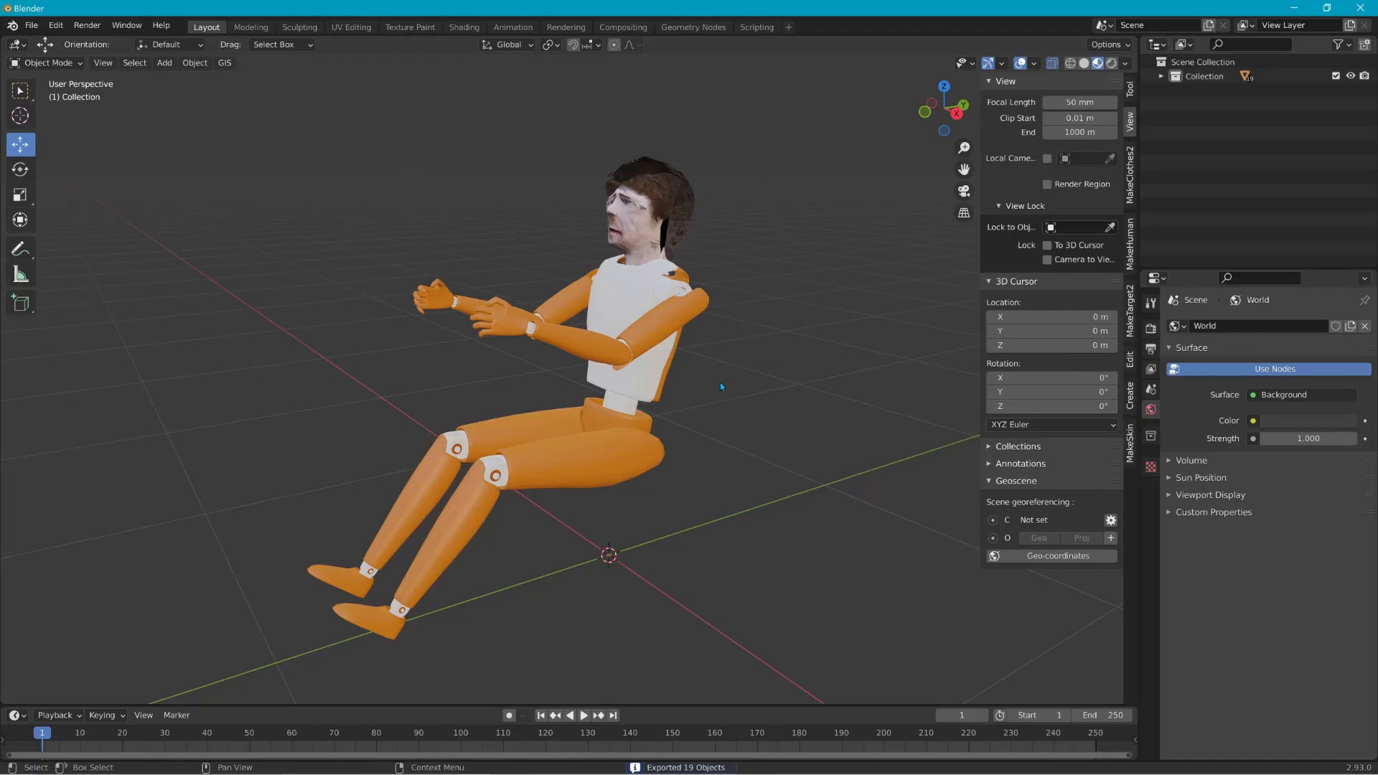
pyautogui.click(631, 215)
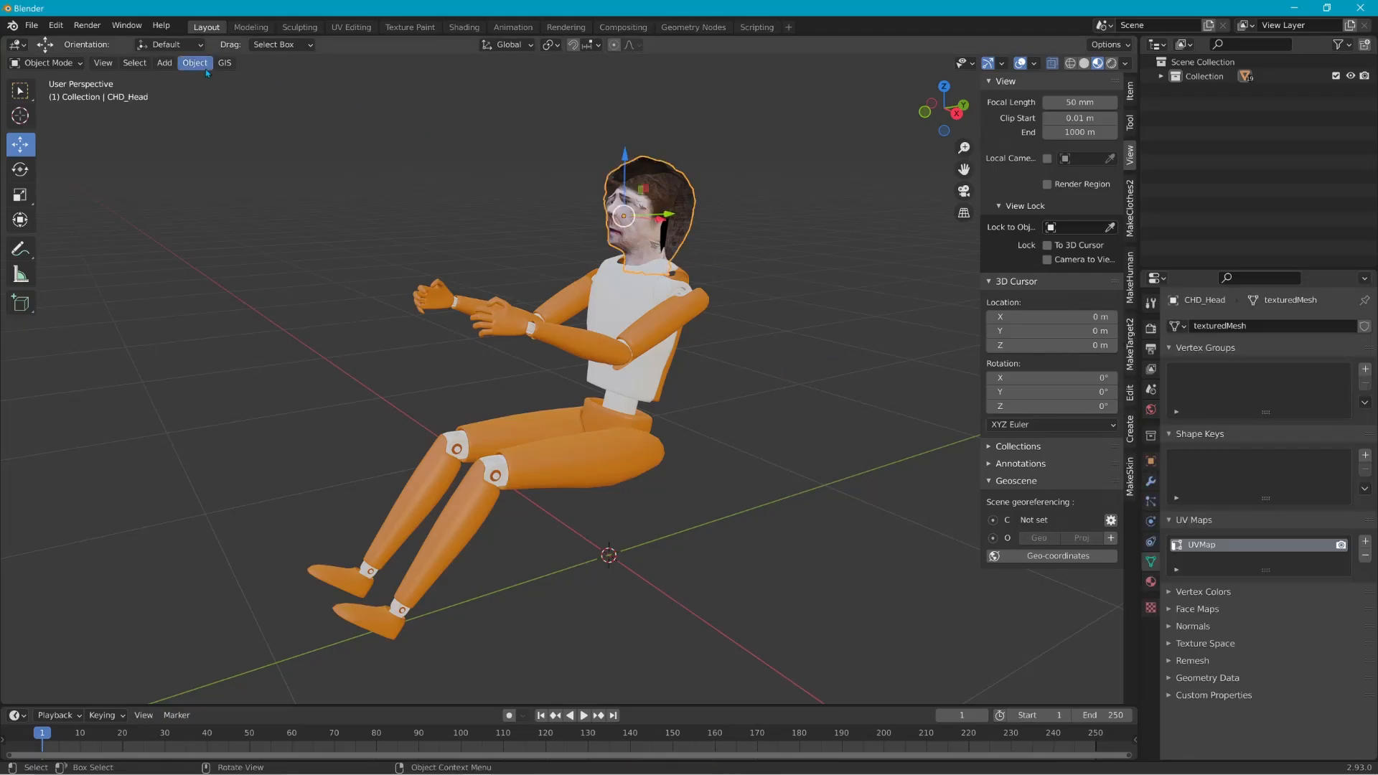
pyautogui.click(195, 63)
pyautogui.moveTo(230, 79)
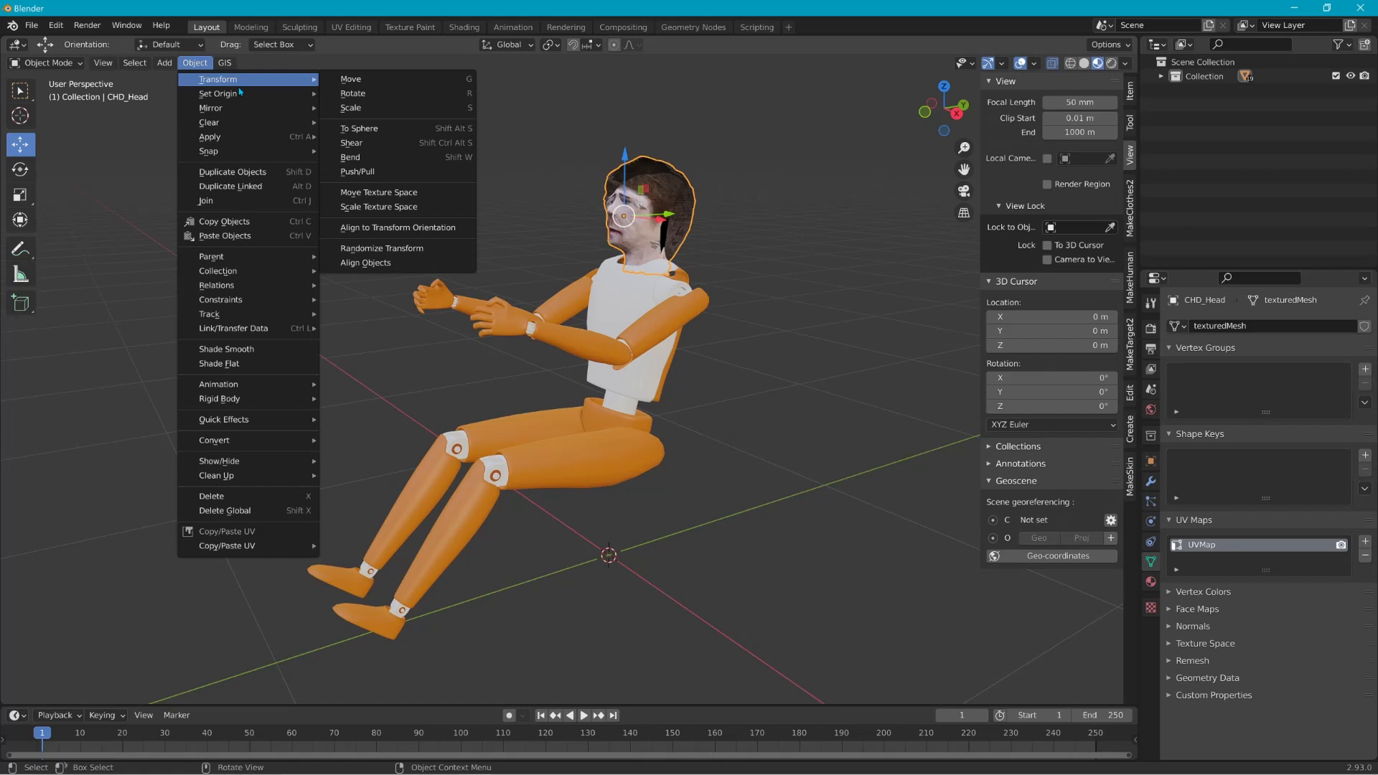
pyautogui.moveTo(240, 140)
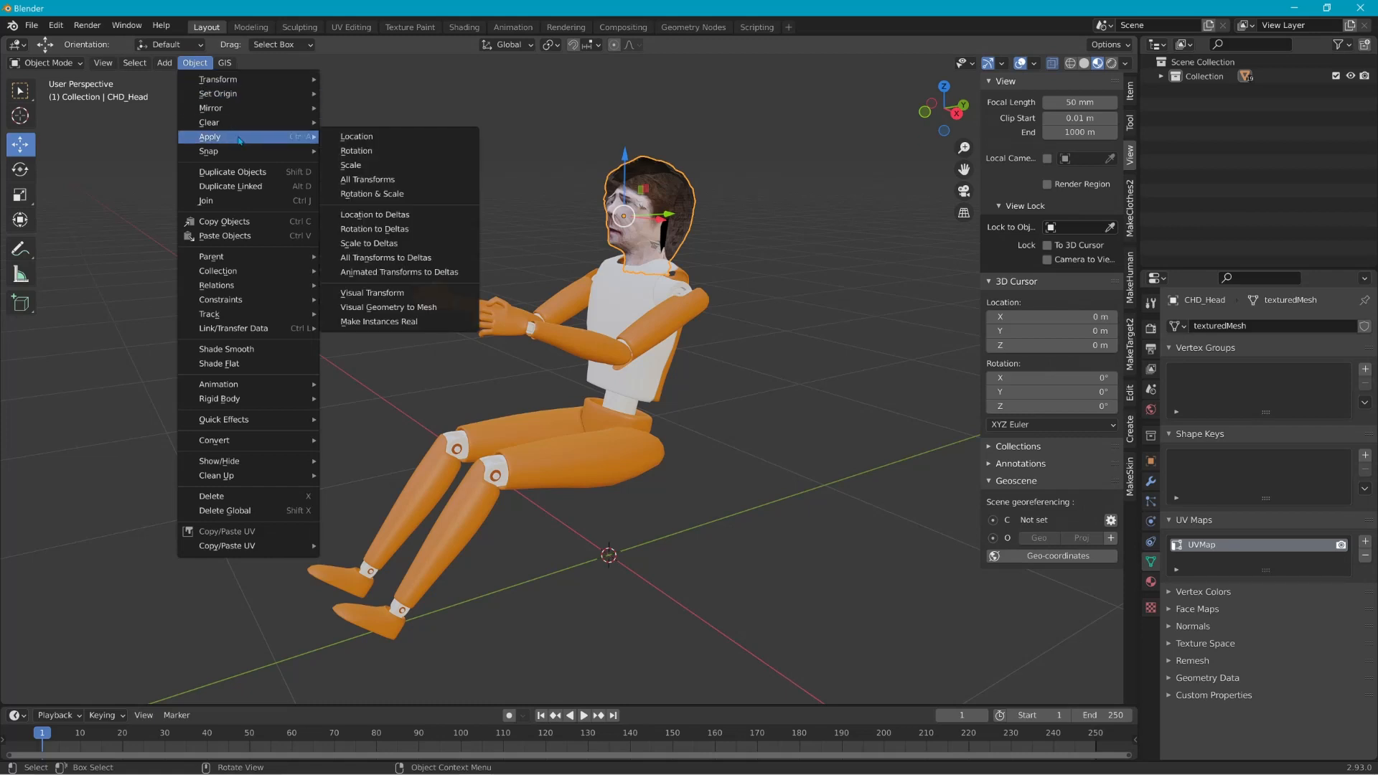
pyautogui.click(362, 179)
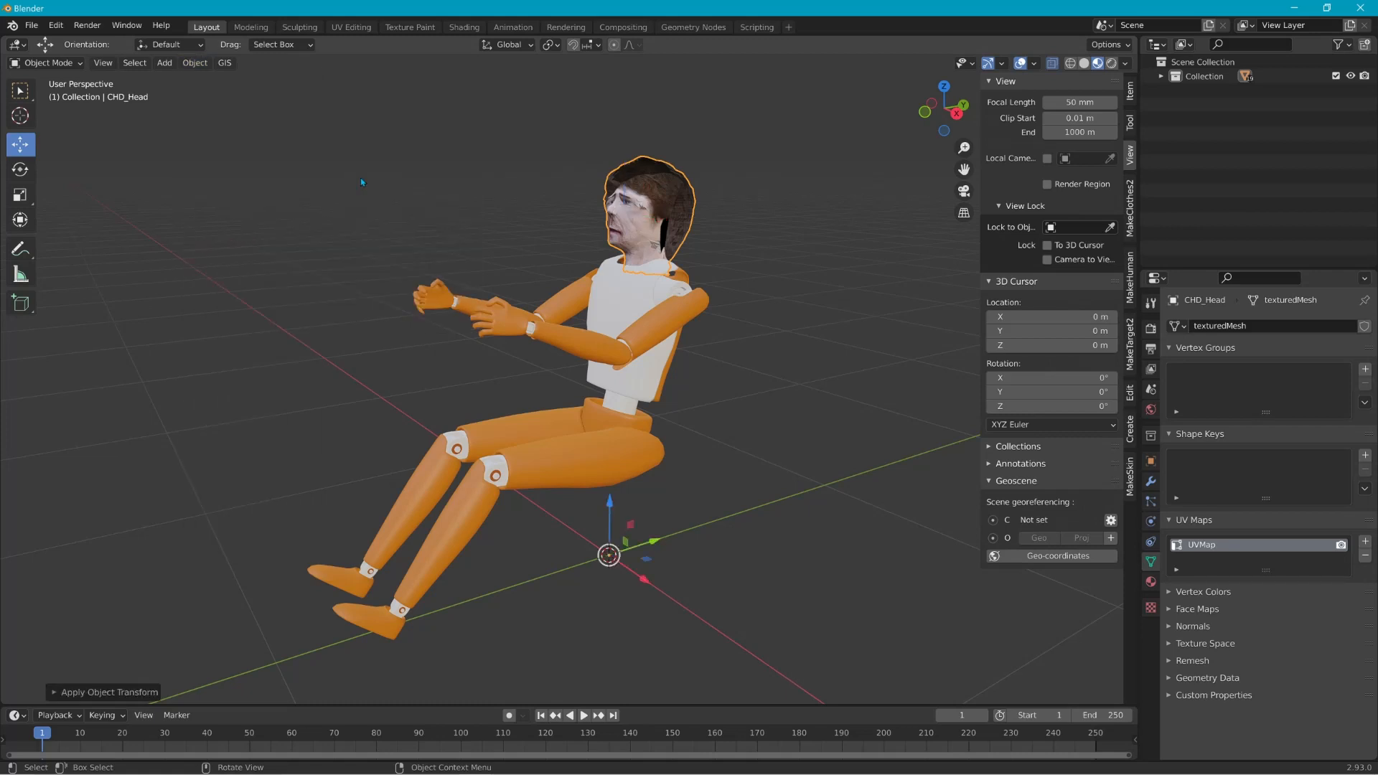
# Step: Export the dummy as Collada over CrashHard_Dummy.DAE in the recent CH_Dummie folder, with texture copying enabled
pyautogui.click(36, 28)
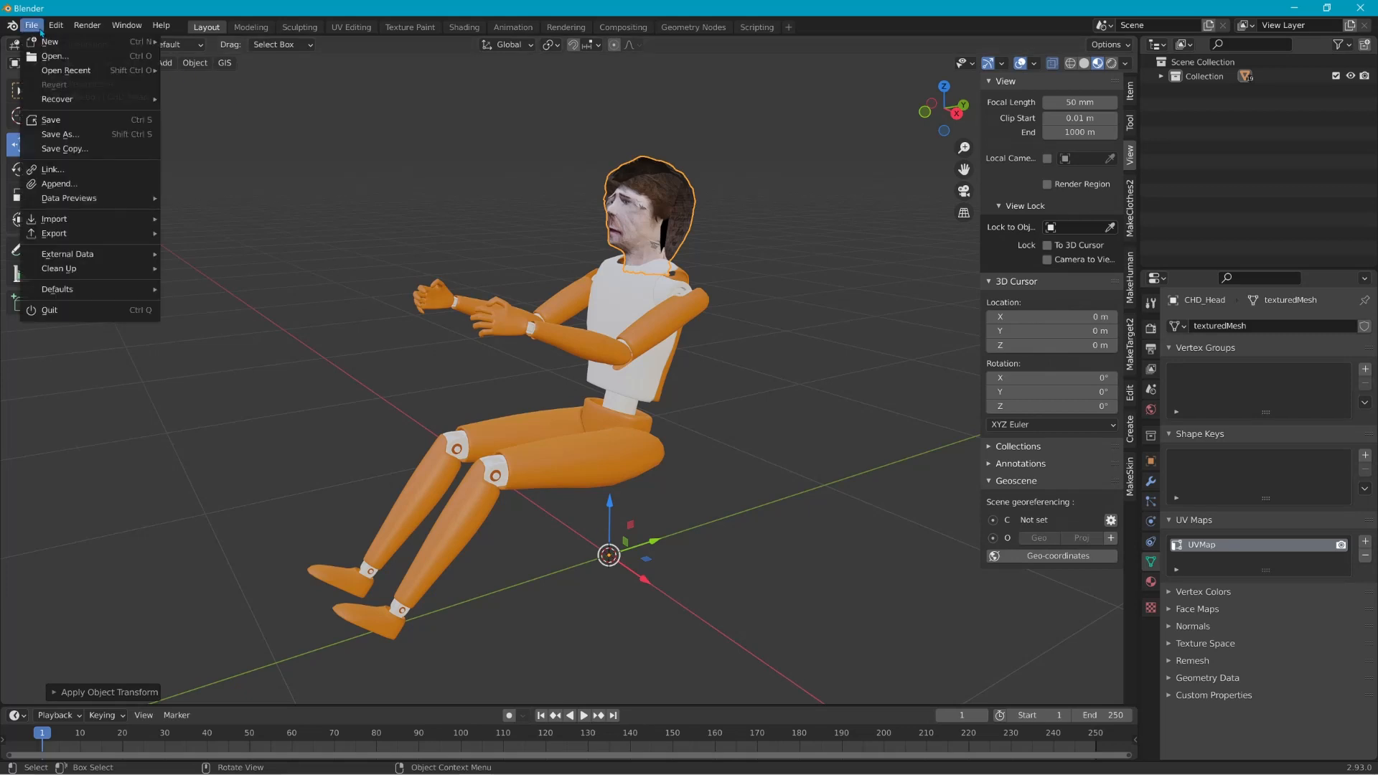
pyautogui.moveTo(86, 233)
pyautogui.click(201, 233)
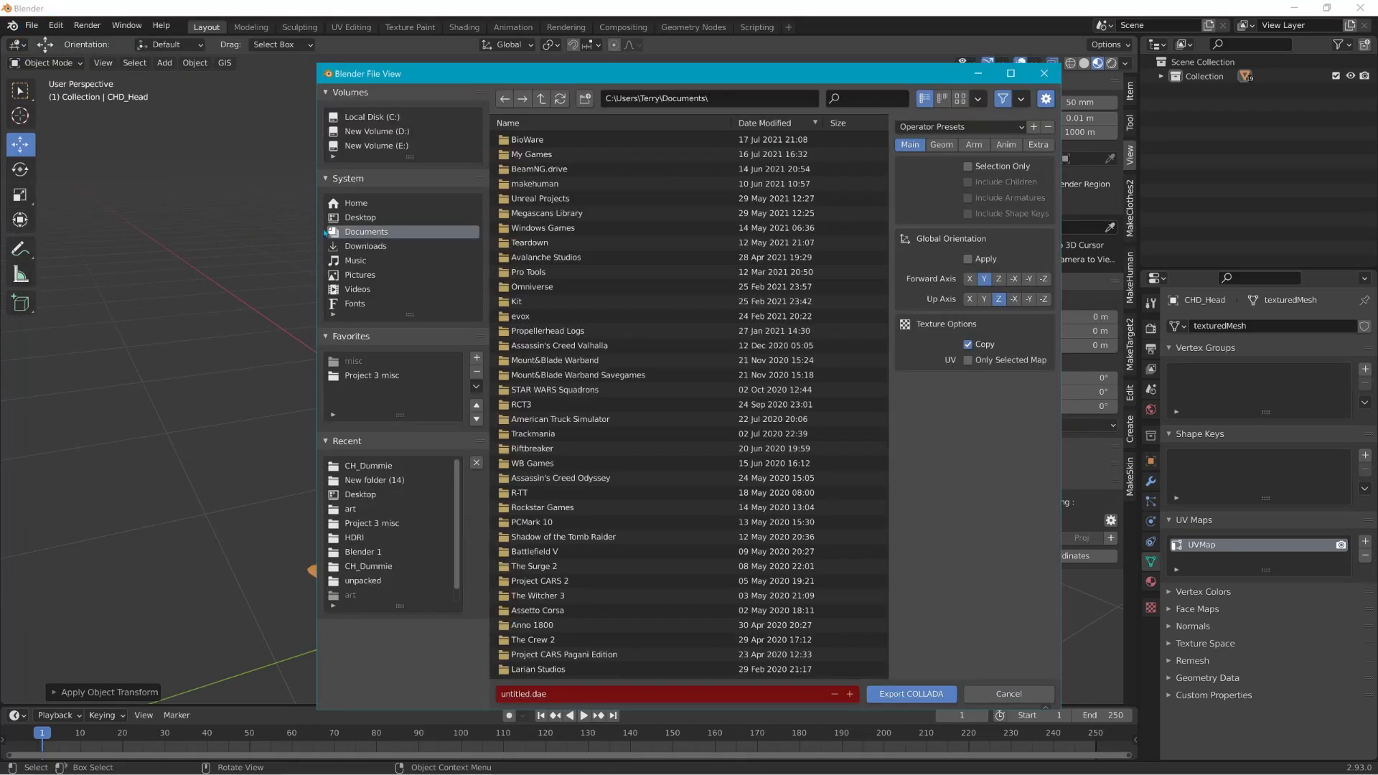
pyautogui.click(368, 465)
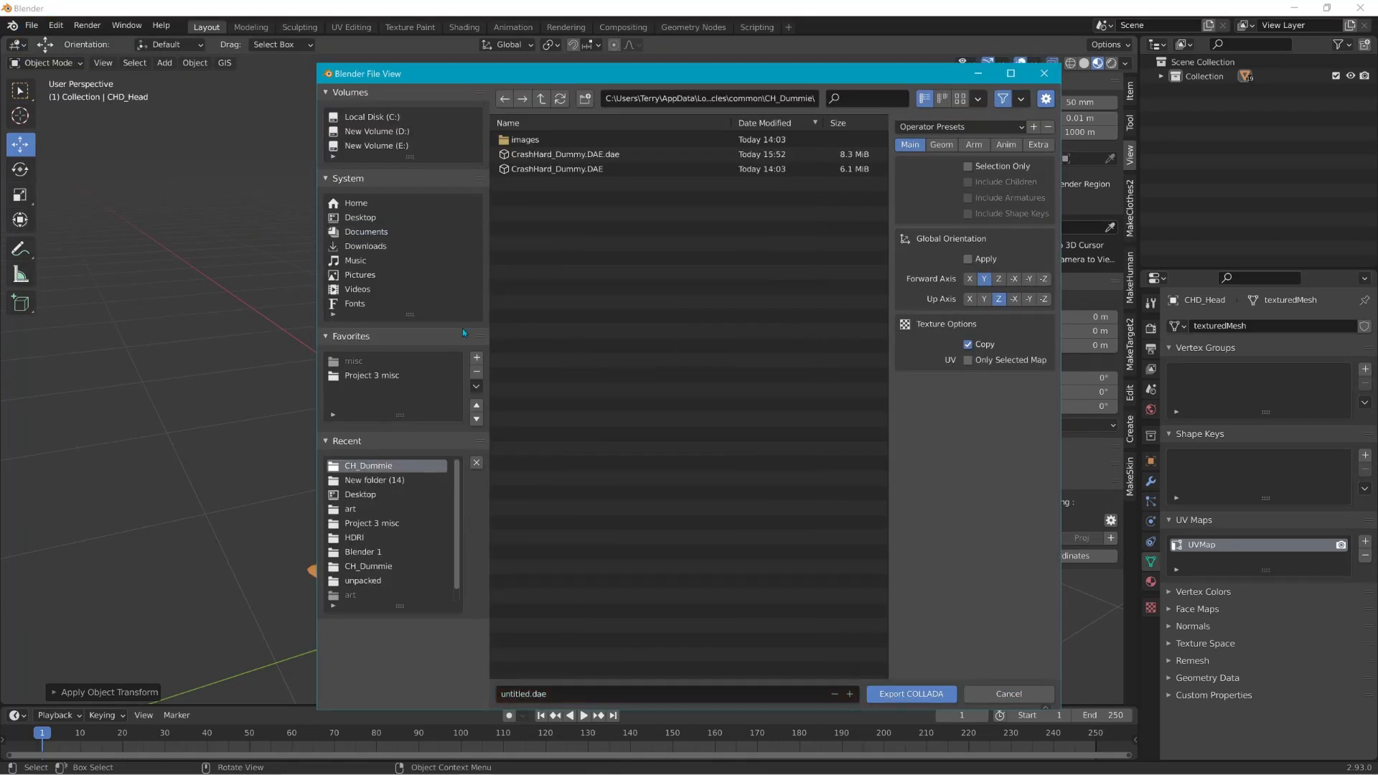
pyautogui.click(557, 169)
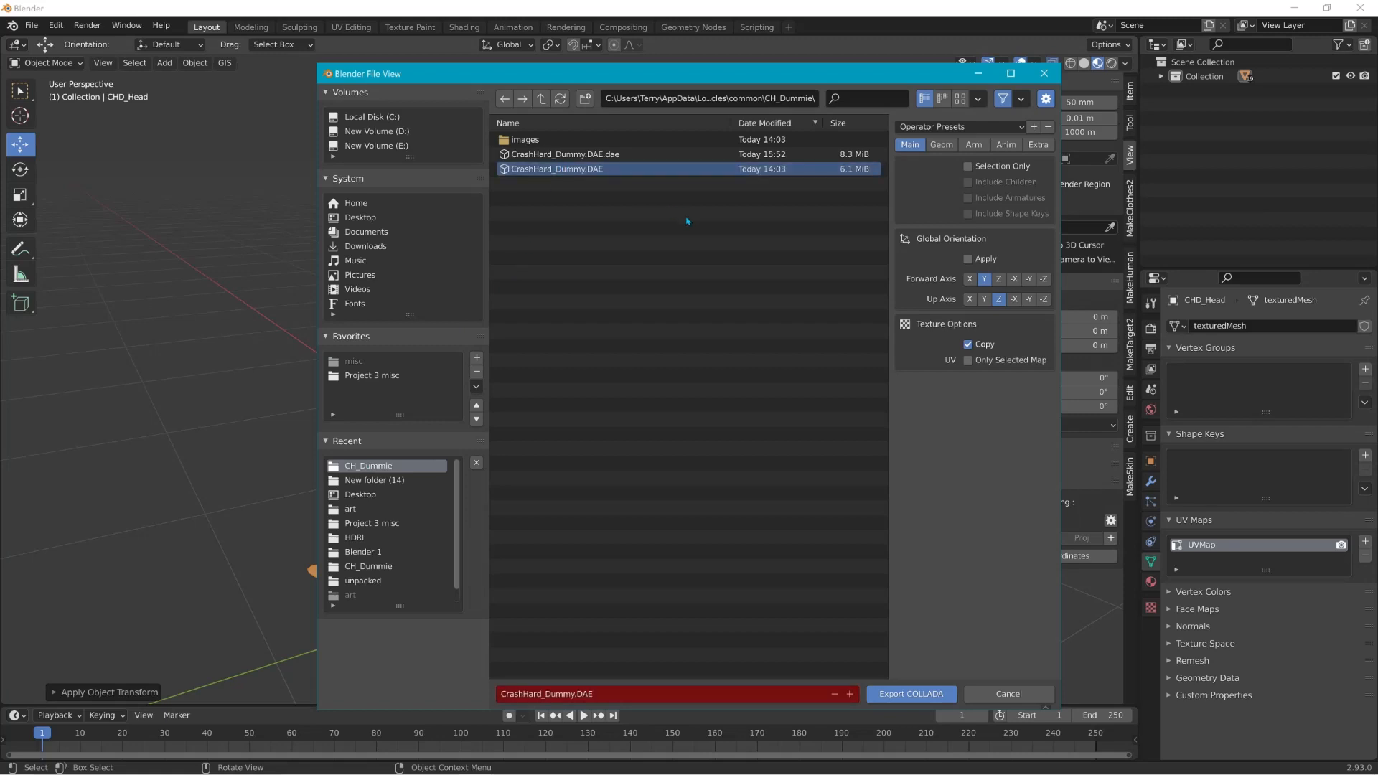
pyautogui.click(907, 694)
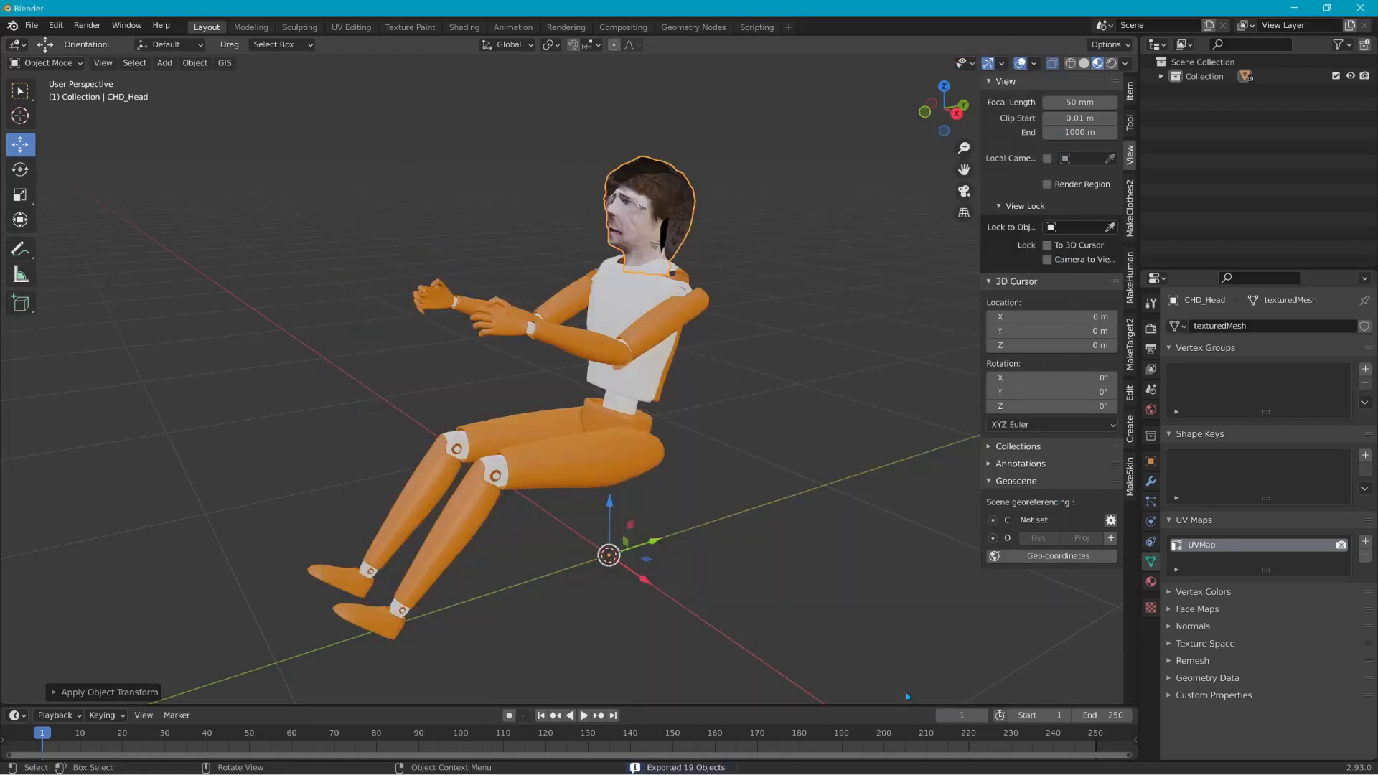
# Step: Switch to BeamNG.drive, reload the jeep to inspect the dummy's new head, and open the World Editor
pyautogui.hotkey('alt', 'Tab')
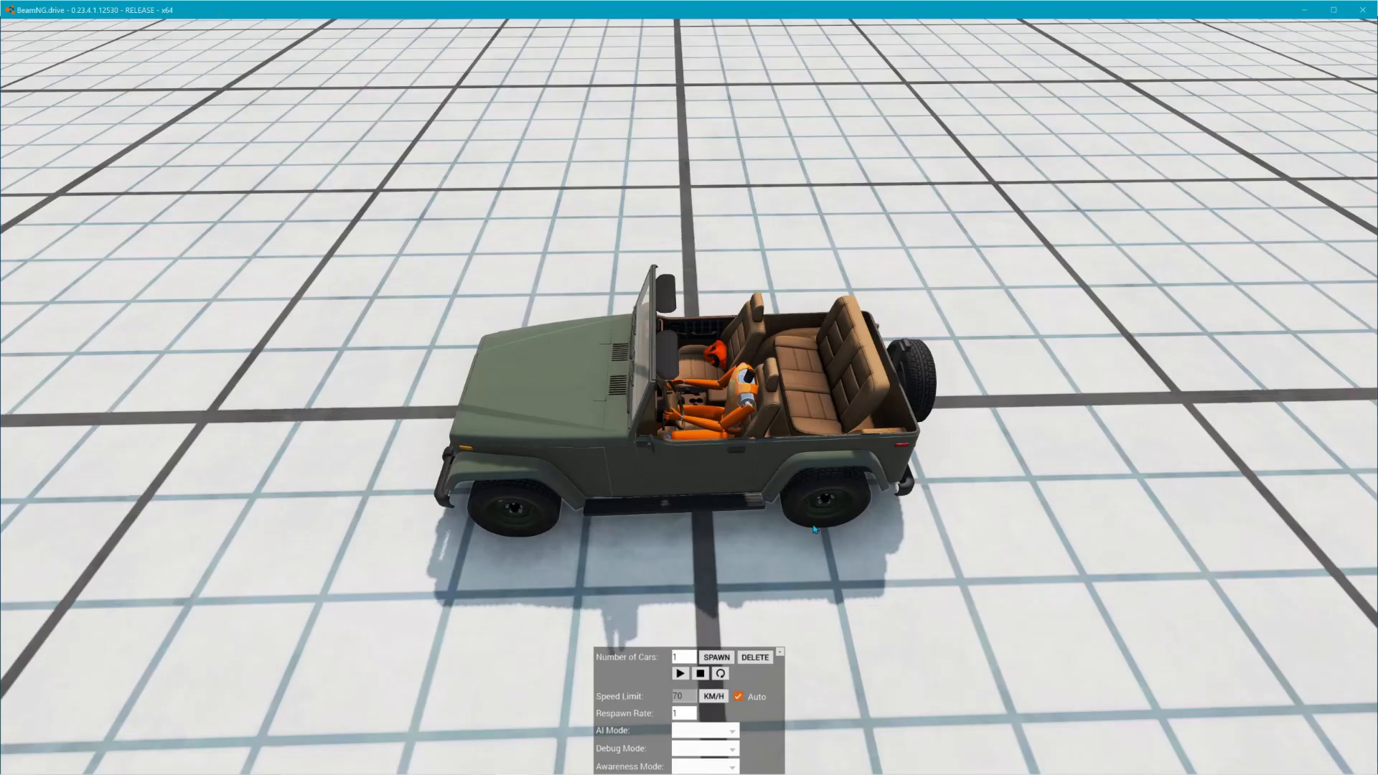
pyautogui.hotkey('ctrl', 'r')
pyautogui.moveTo(815, 529); pyautogui.dragTo(849, 497, button='right')
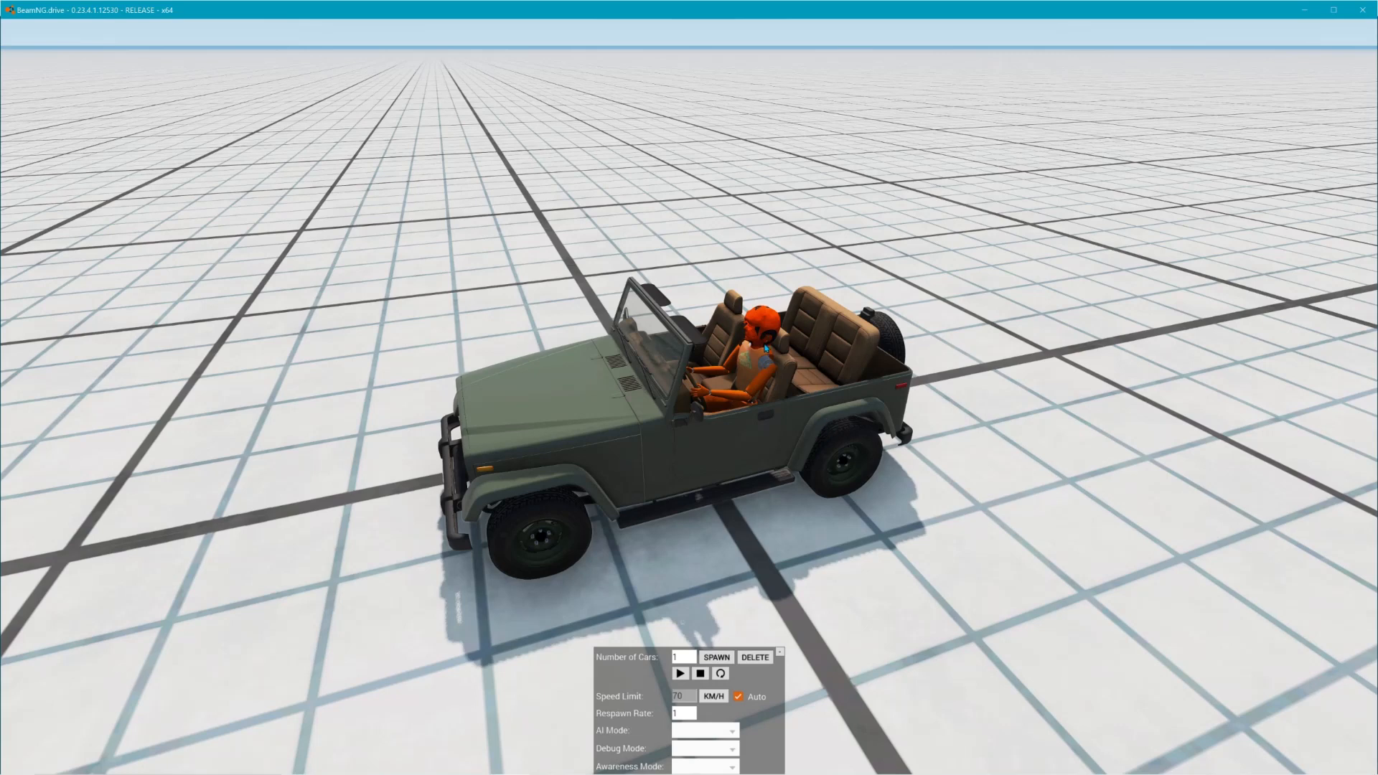
pyautogui.press('F11')
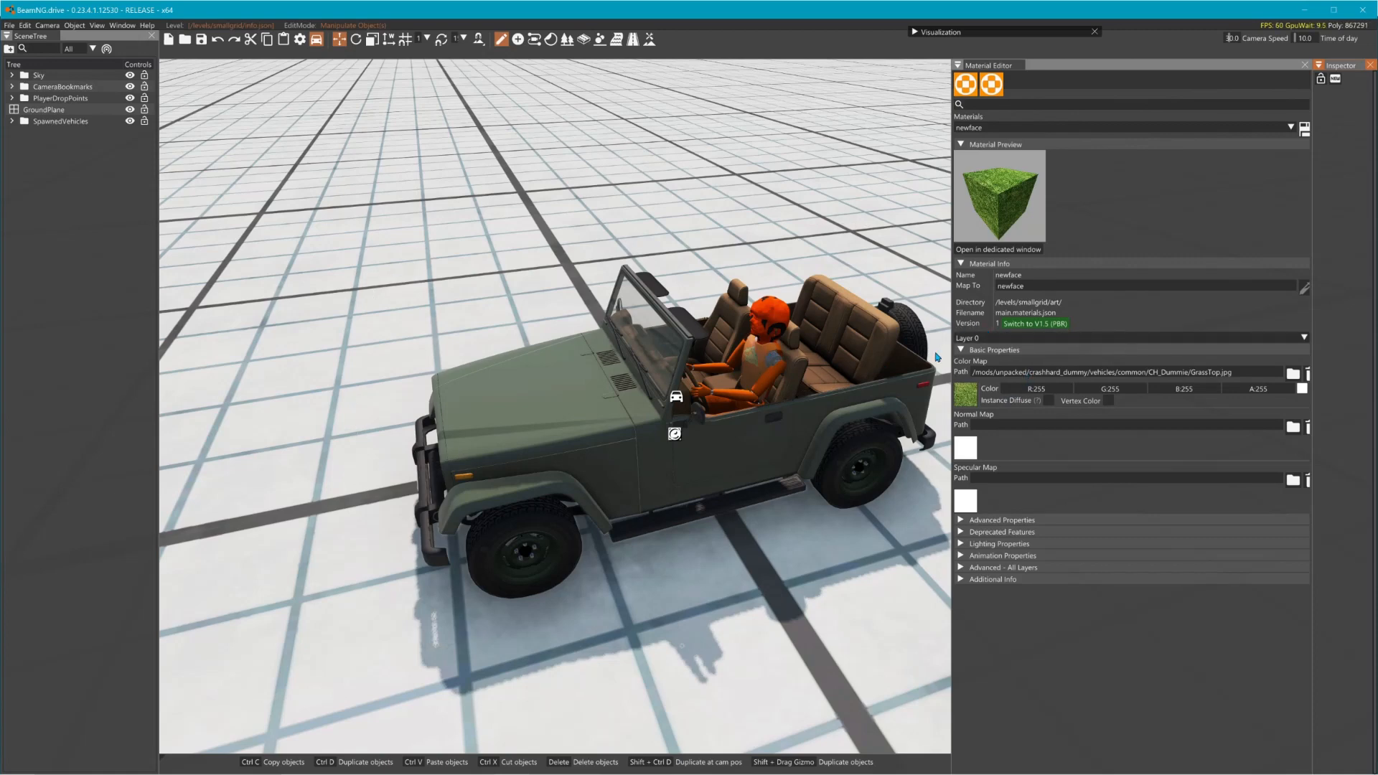
pyautogui.press('super+Tab')
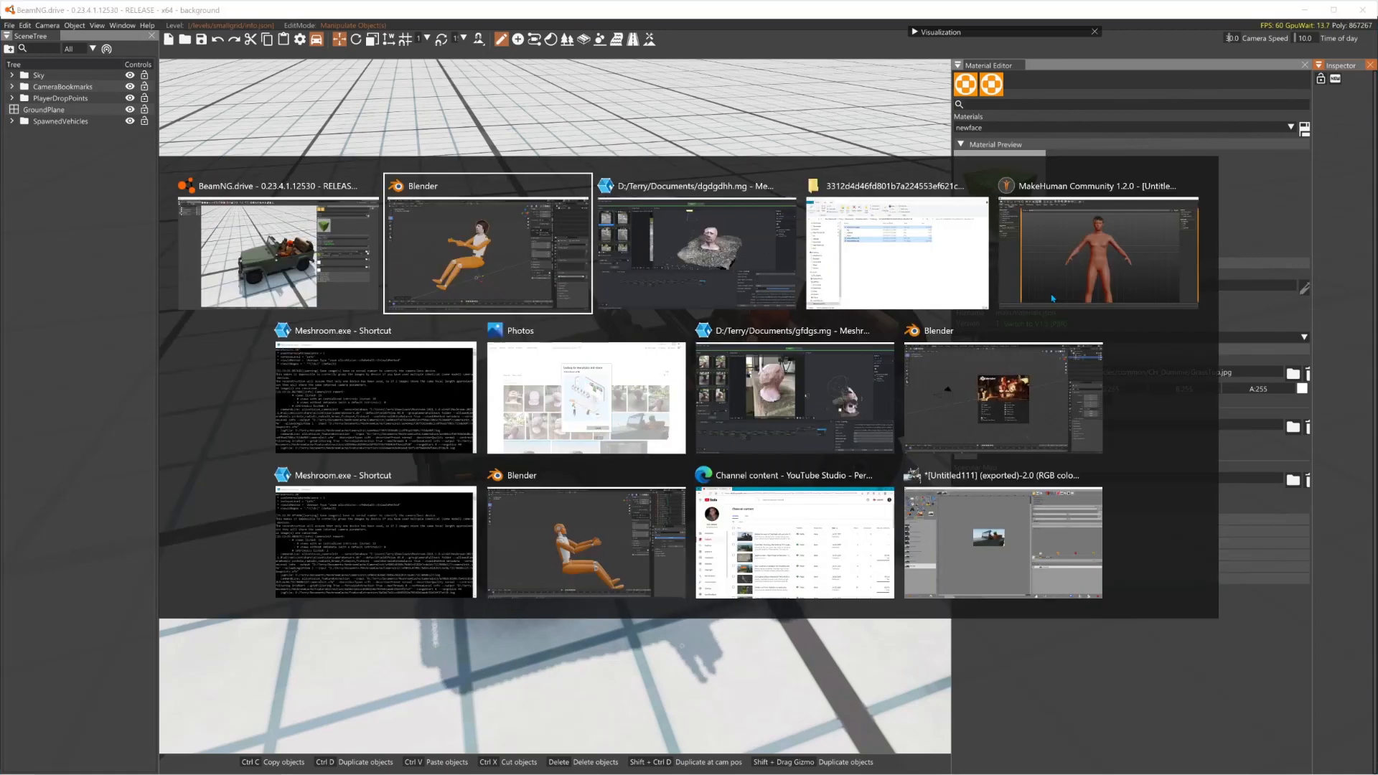
pyautogui.press('Right')
pyautogui.press('Right')
pyautogui.press('Right')
pyautogui.press('Right')
pyautogui.press('Right')
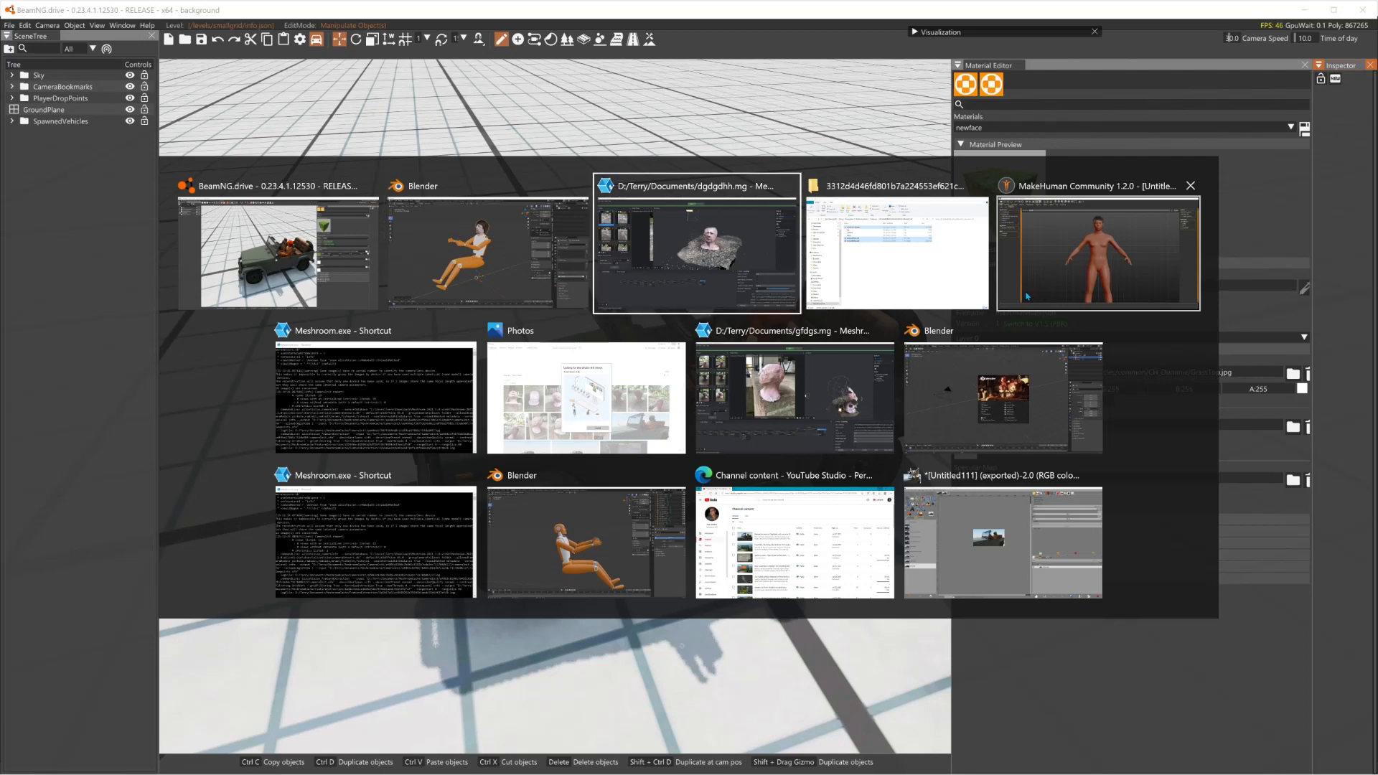
pyautogui.press('Right')
pyautogui.press('Right')
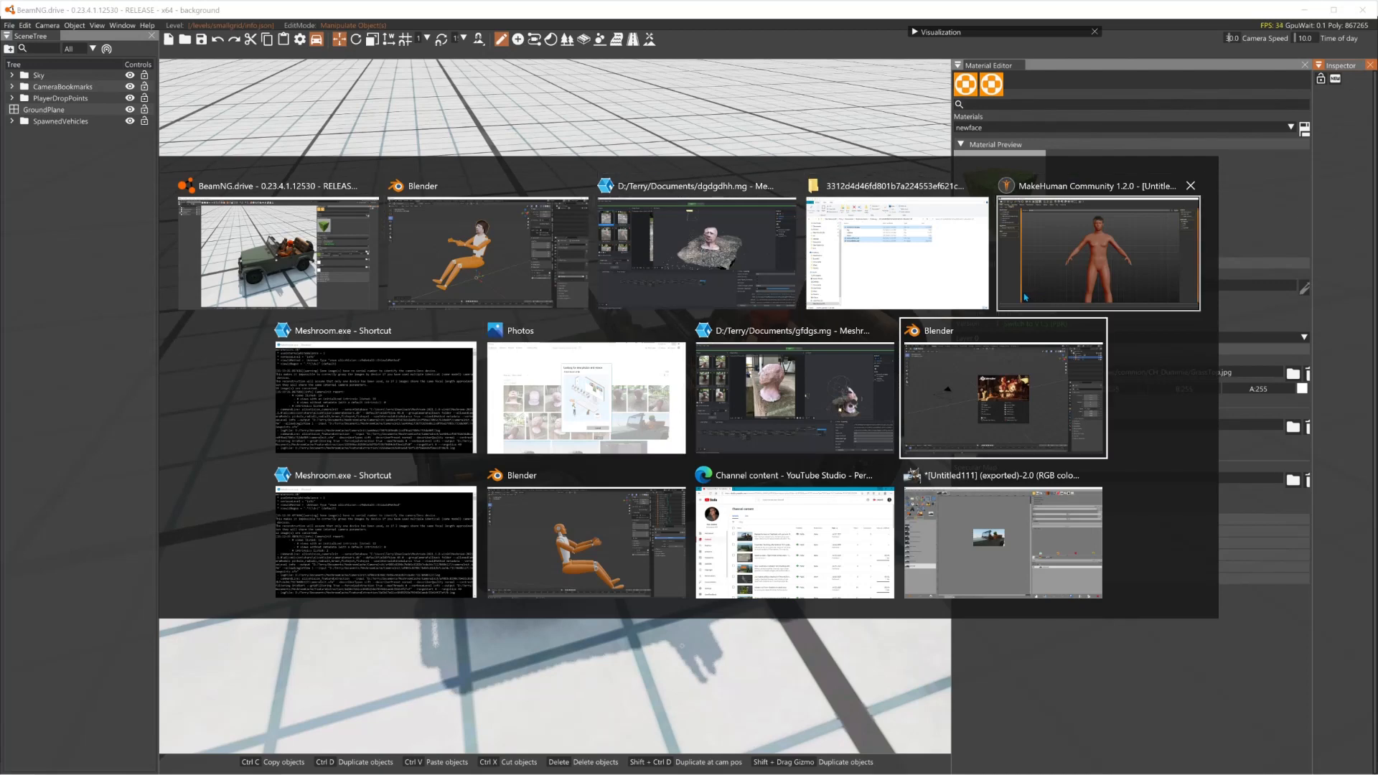
pyautogui.press('Return')
# Step: Switch to the Blender window containing the dummy and examine the material names under CHD_Head
pyautogui.hotkey('alt', 'Tab')
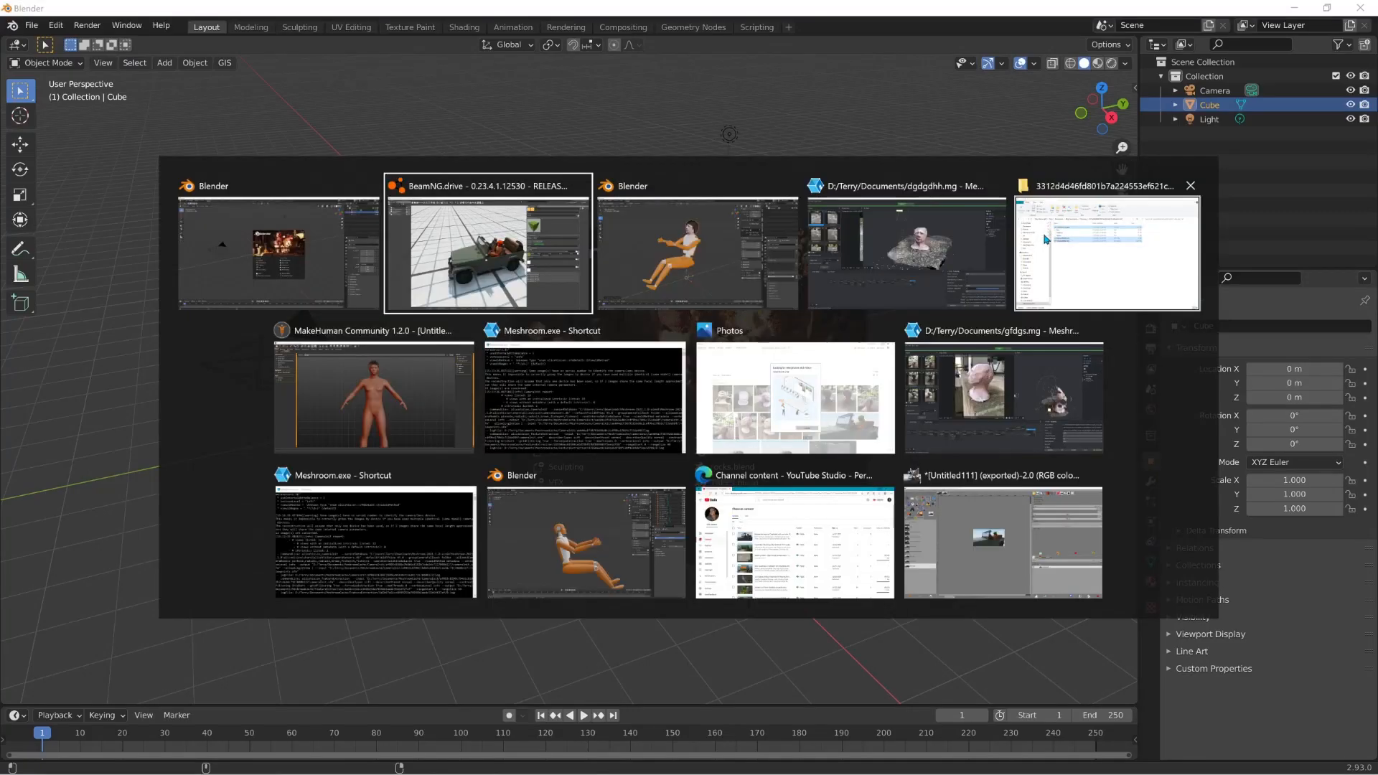
pyautogui.hotkey('alt', 'Tab')
pyautogui.hotkey('alt', 'Tab')
pyautogui.hotkey('alt', 'Tab')
pyautogui.hotkey('alt', 'Tab')
pyautogui.hotkey('alt', 'Tab')
pyautogui.hotkey('alt', 'Tab')
pyautogui.hotkey('alt', 'Tab')
pyautogui.hotkey('alt', 'Tab')
pyautogui.hotkey('alt', 'Tab')
pyautogui.hotkey('alt', 'Tab')
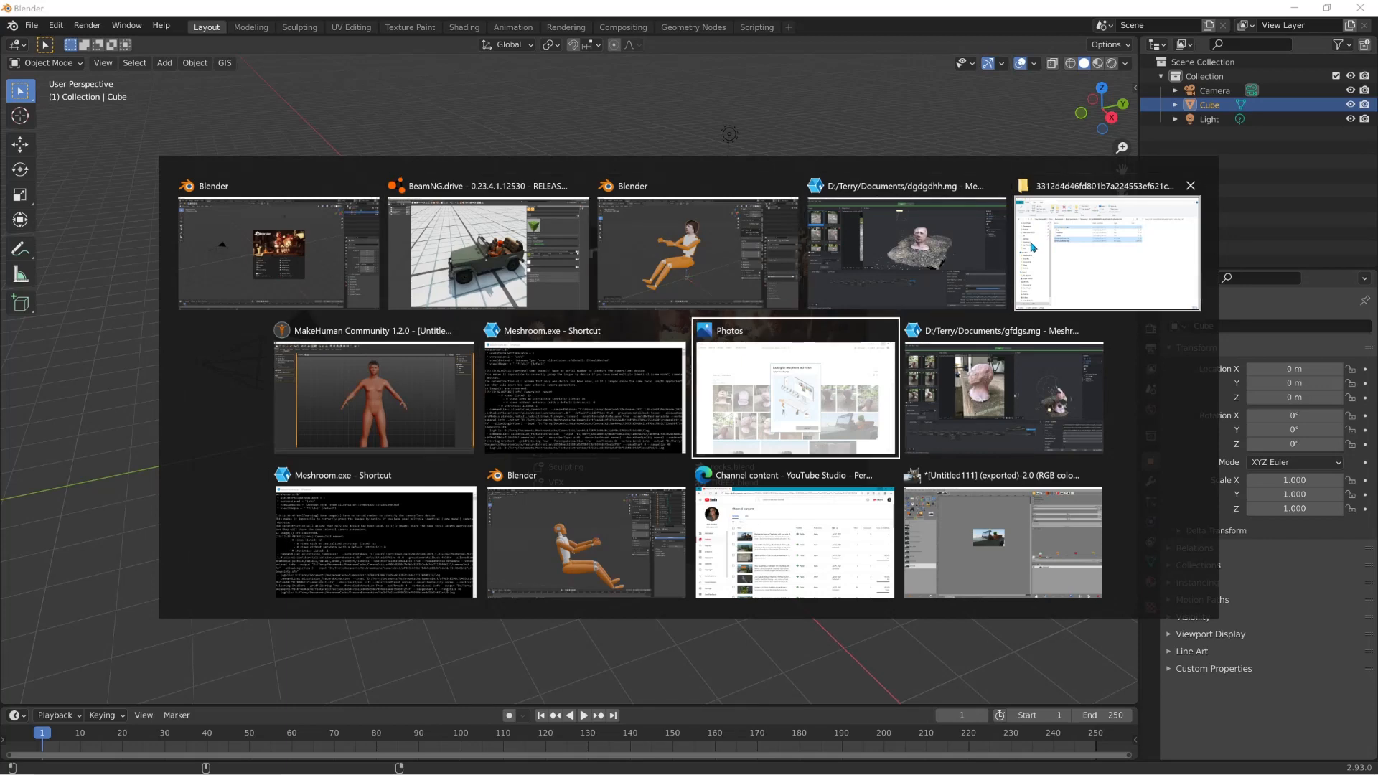
pyautogui.hotkey('alt', 'Tab')
pyautogui.hotkey('alt', 'Tab')
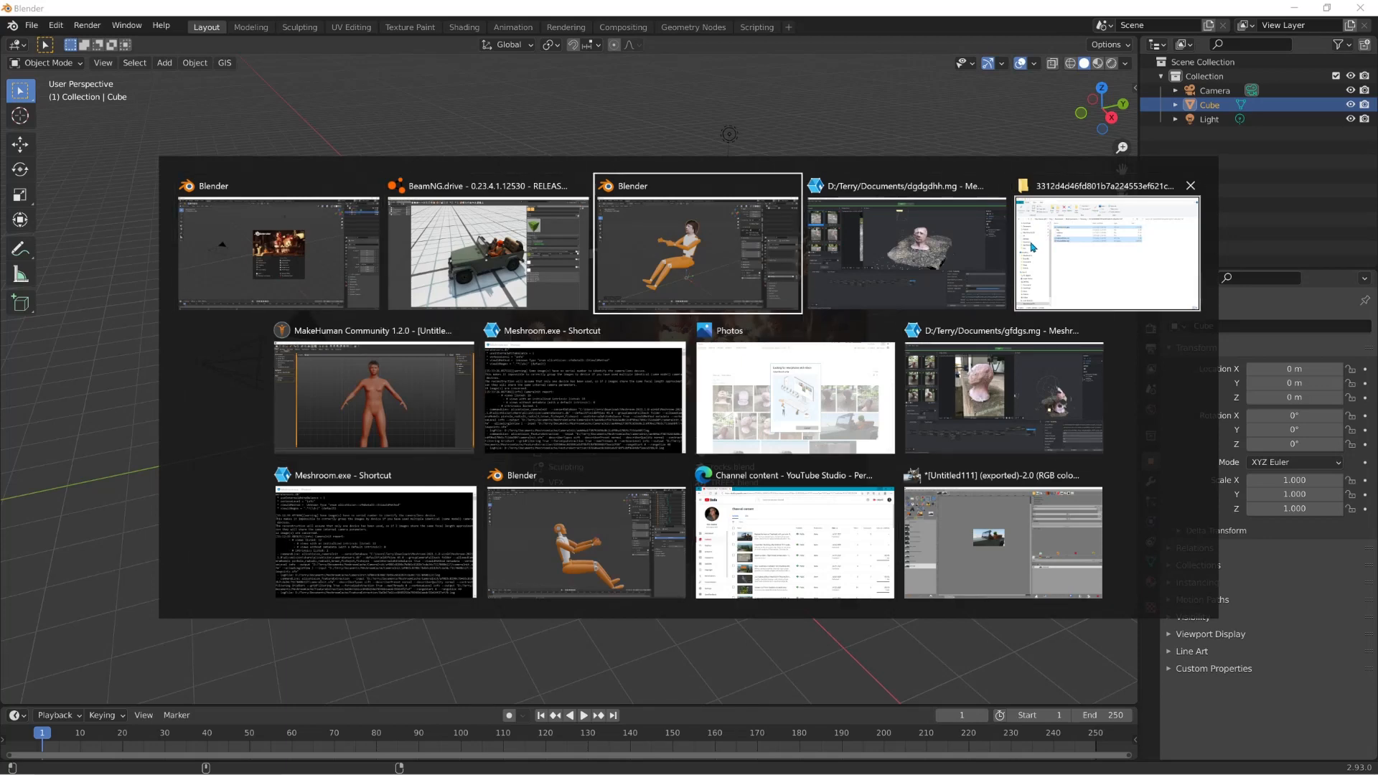
pyautogui.click(1160, 76)
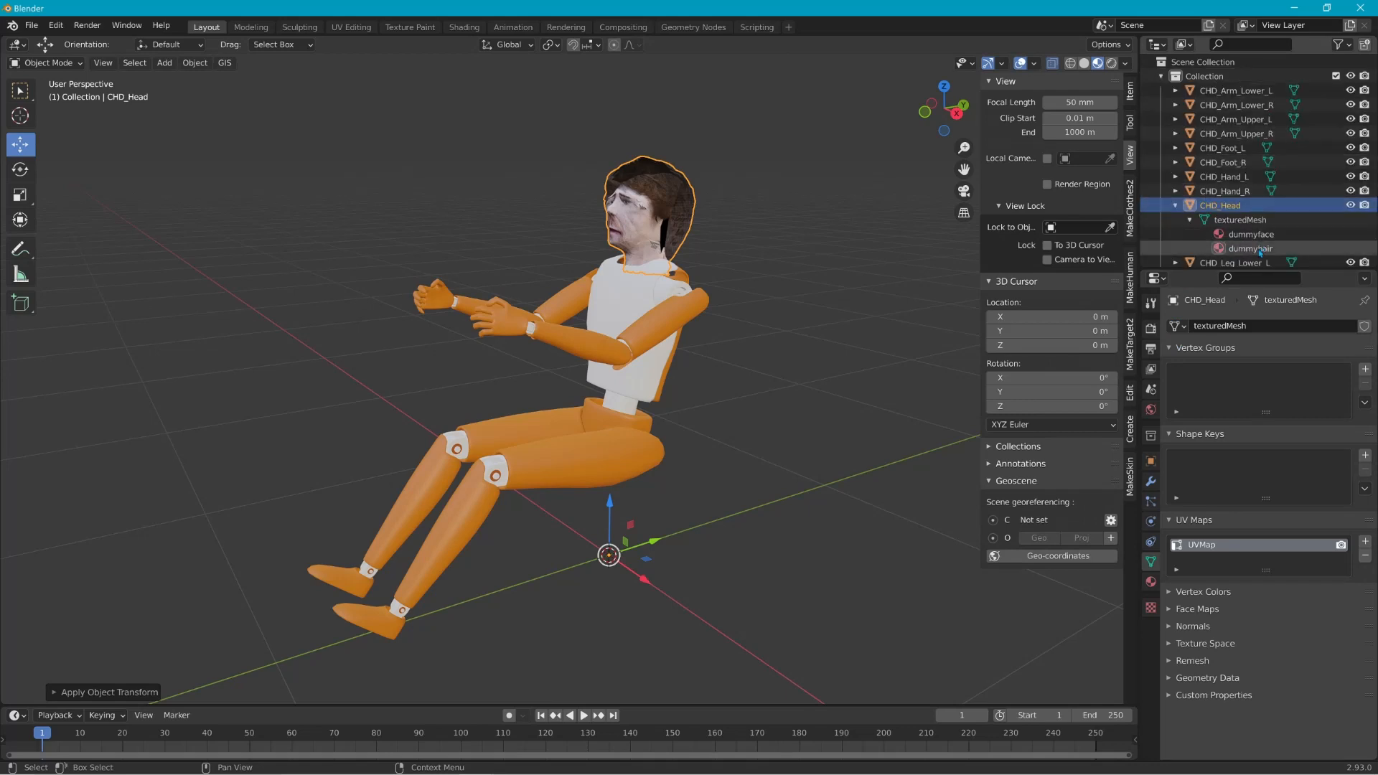
# Step: Switch back to BeamNG.drive and create a new material named dummyface
pyautogui.hotkey('alt', 'Tab')
pyautogui.hotkey('alt', 'Tab')
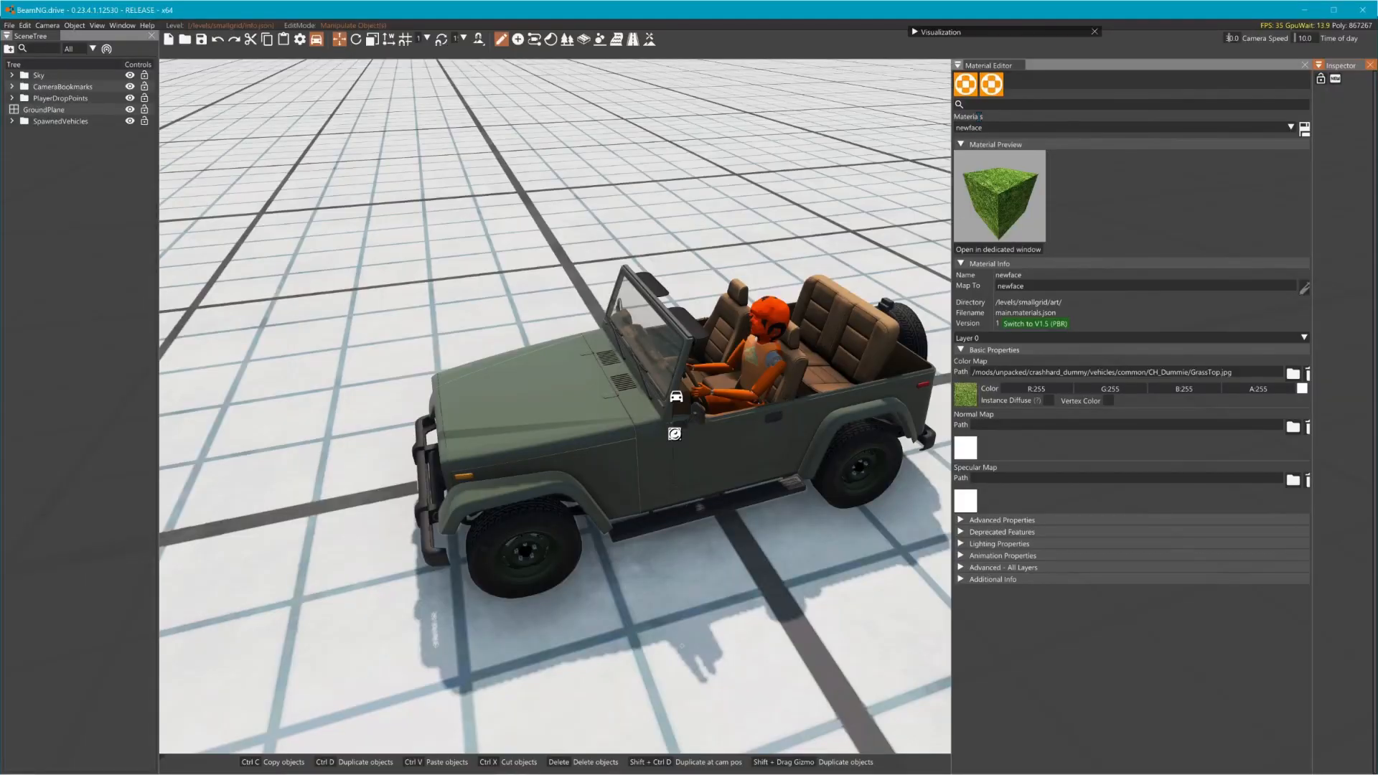
pyautogui.click(966, 84)
pyautogui.click(695, 231)
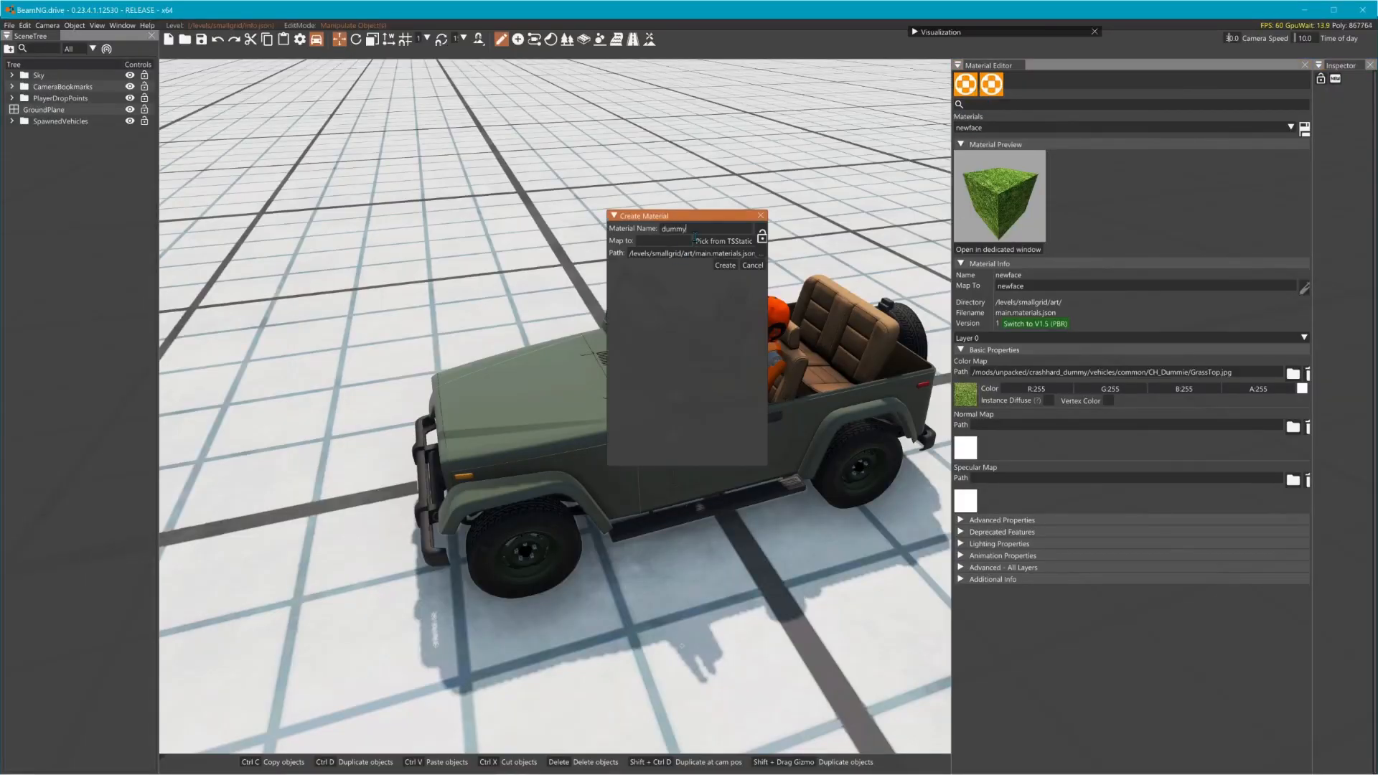
pyautogui.write('dummyface')
pyautogui.click(725, 266)
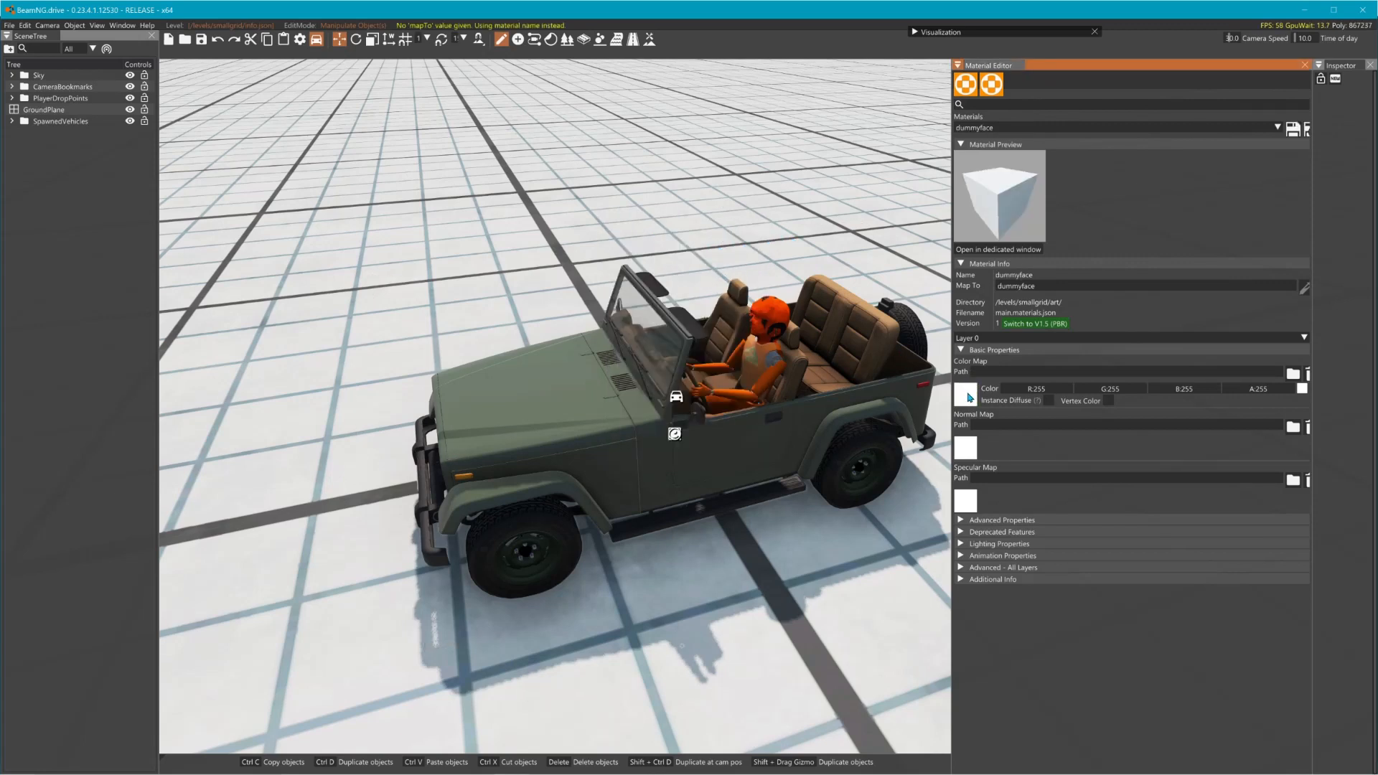
# Step: Set dummyface's color map to hairfordummy.jpg from /mods/unpacked/crashhard_dummy/vehicles/common/CH_Dummie
pyautogui.click(965, 395)
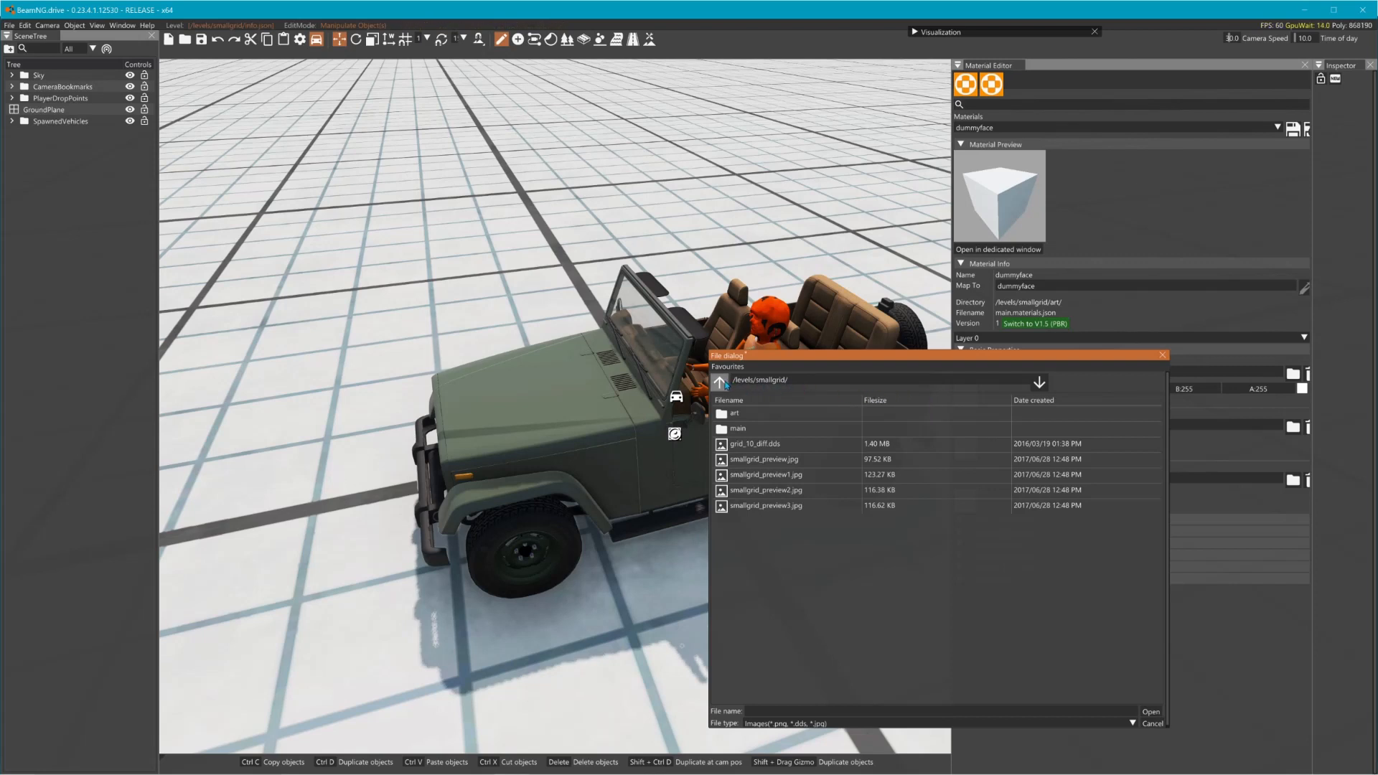
pyautogui.click(720, 381)
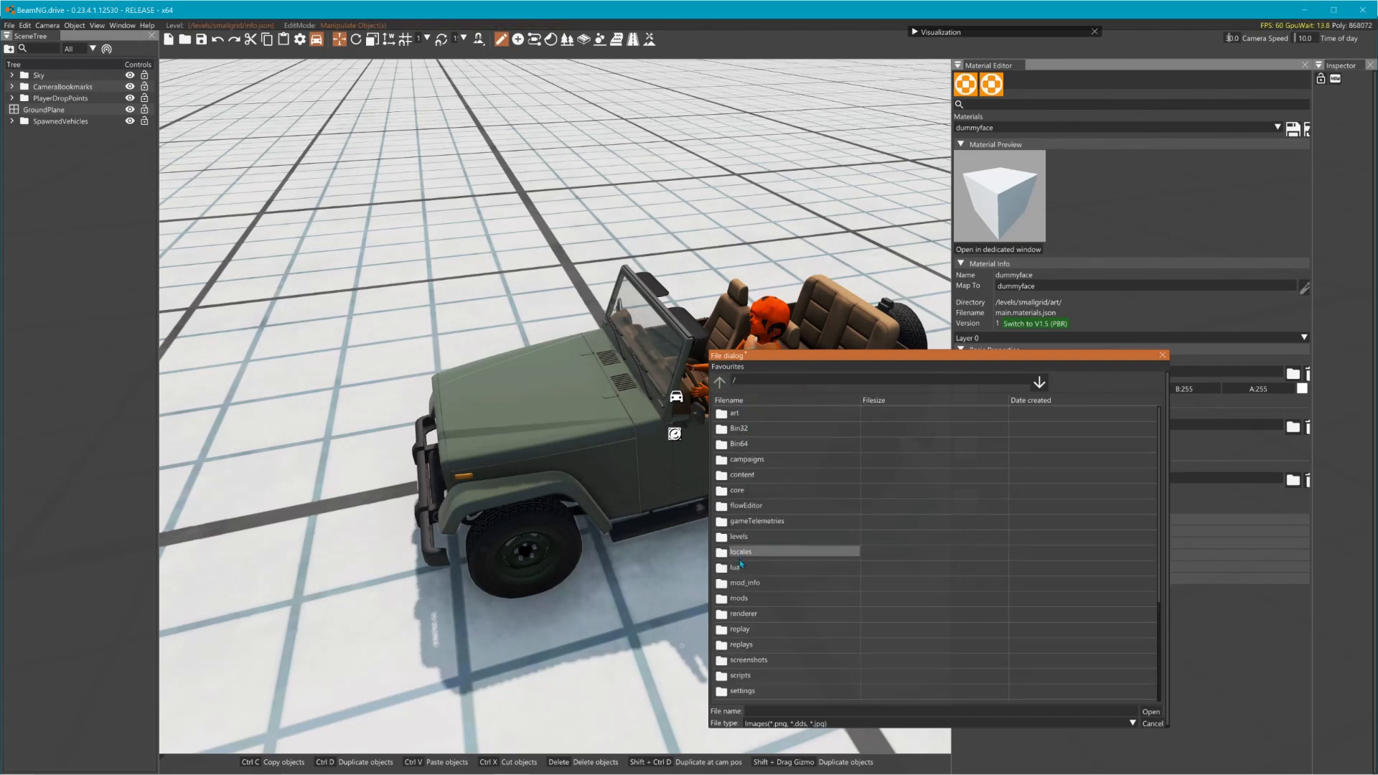
pyautogui.doubleClick(723, 600)
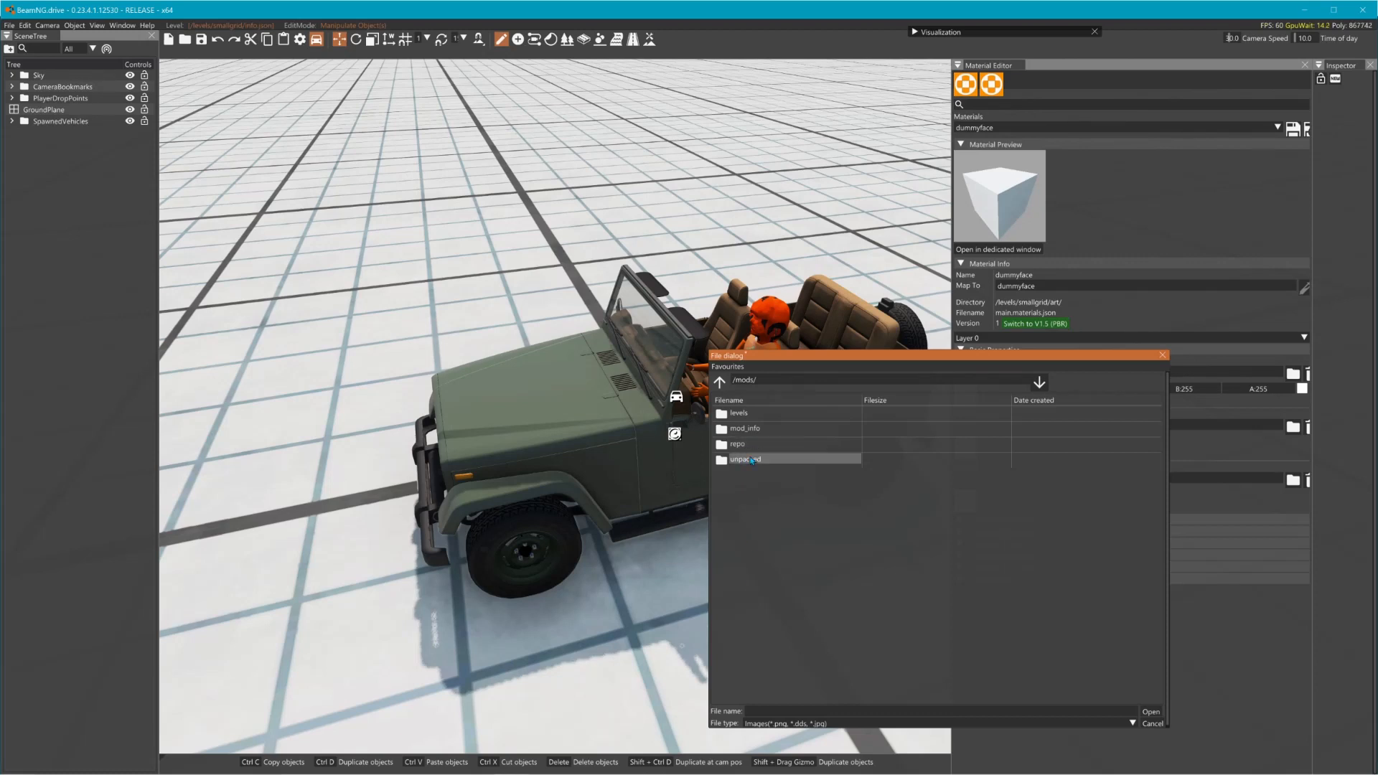
pyautogui.doubleClick(745, 459)
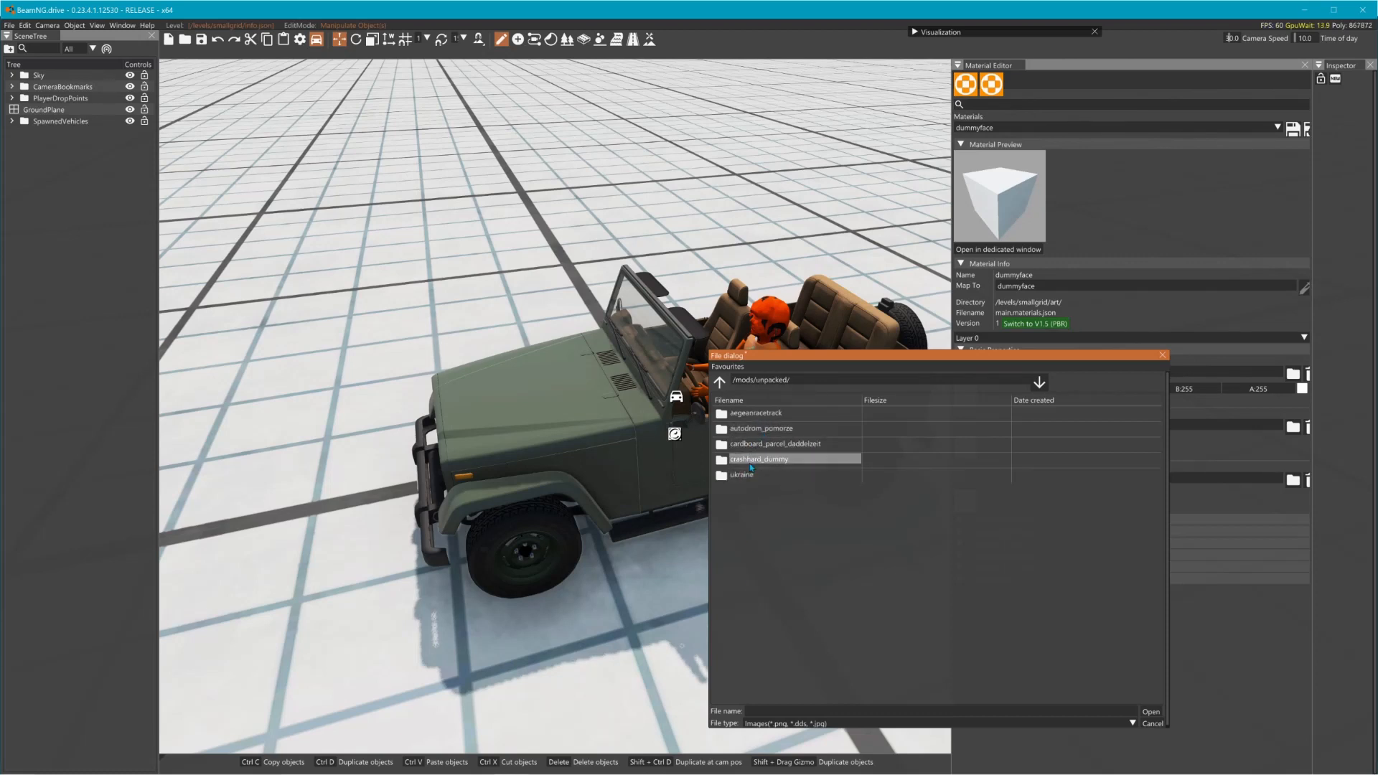
pyautogui.doubleClick(751, 461)
pyautogui.doubleClick(750, 440)
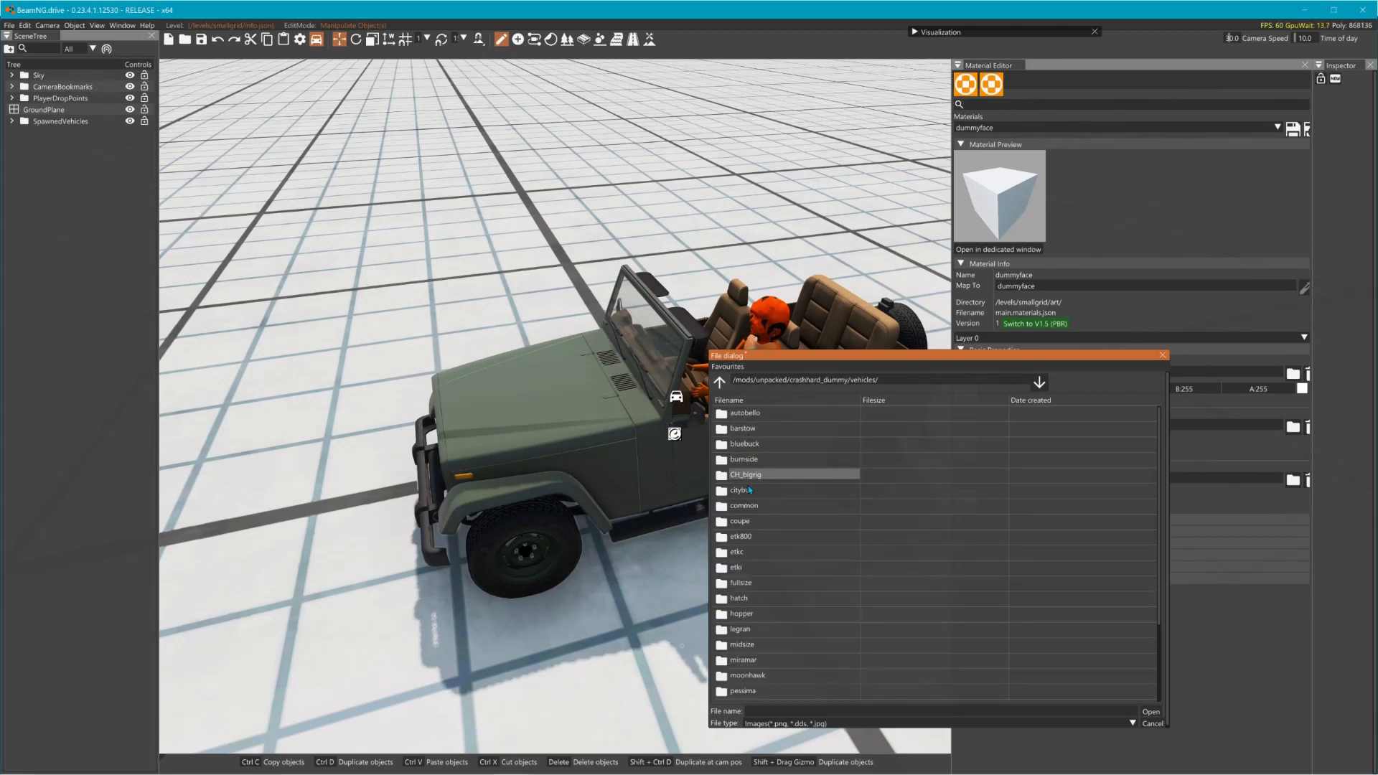
pyautogui.doubleClick(744, 505)
pyautogui.doubleClick(756, 414)
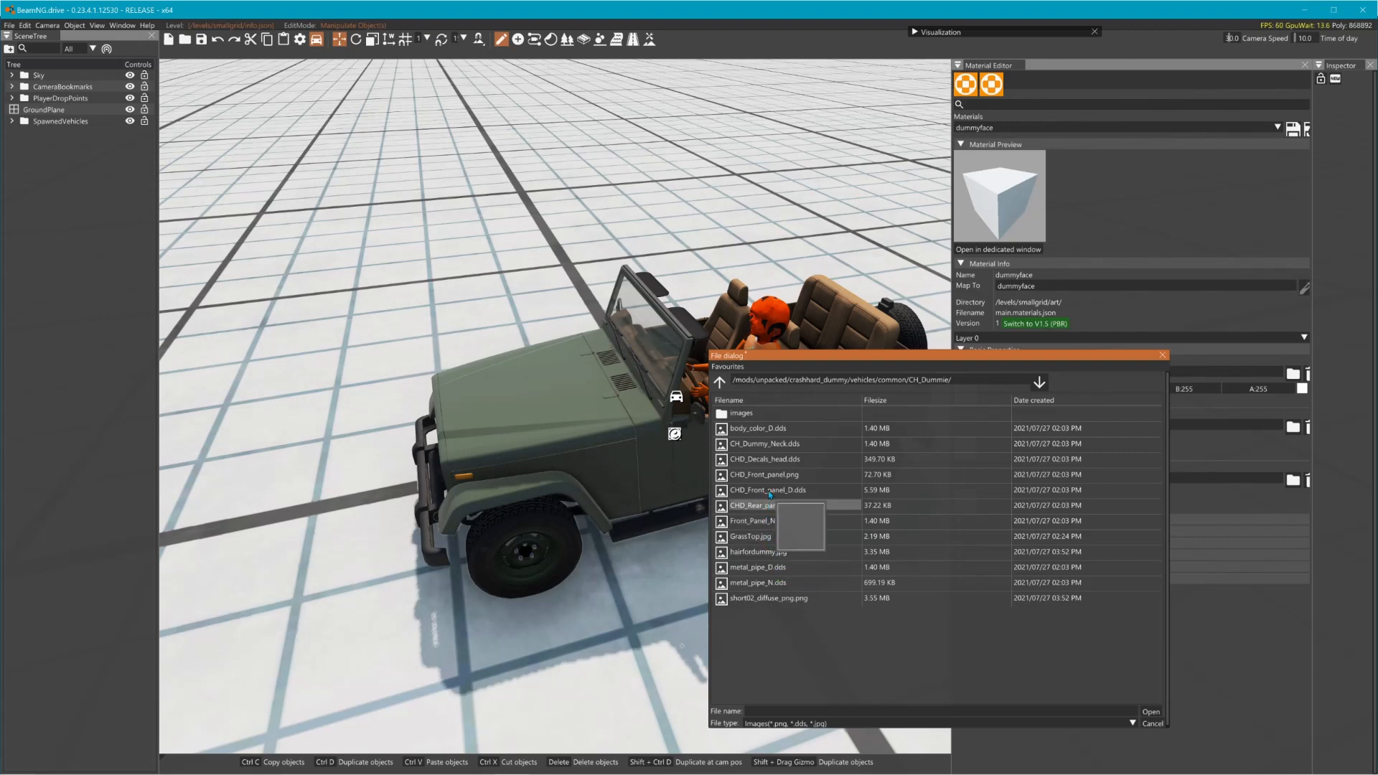
pyautogui.click(759, 553)
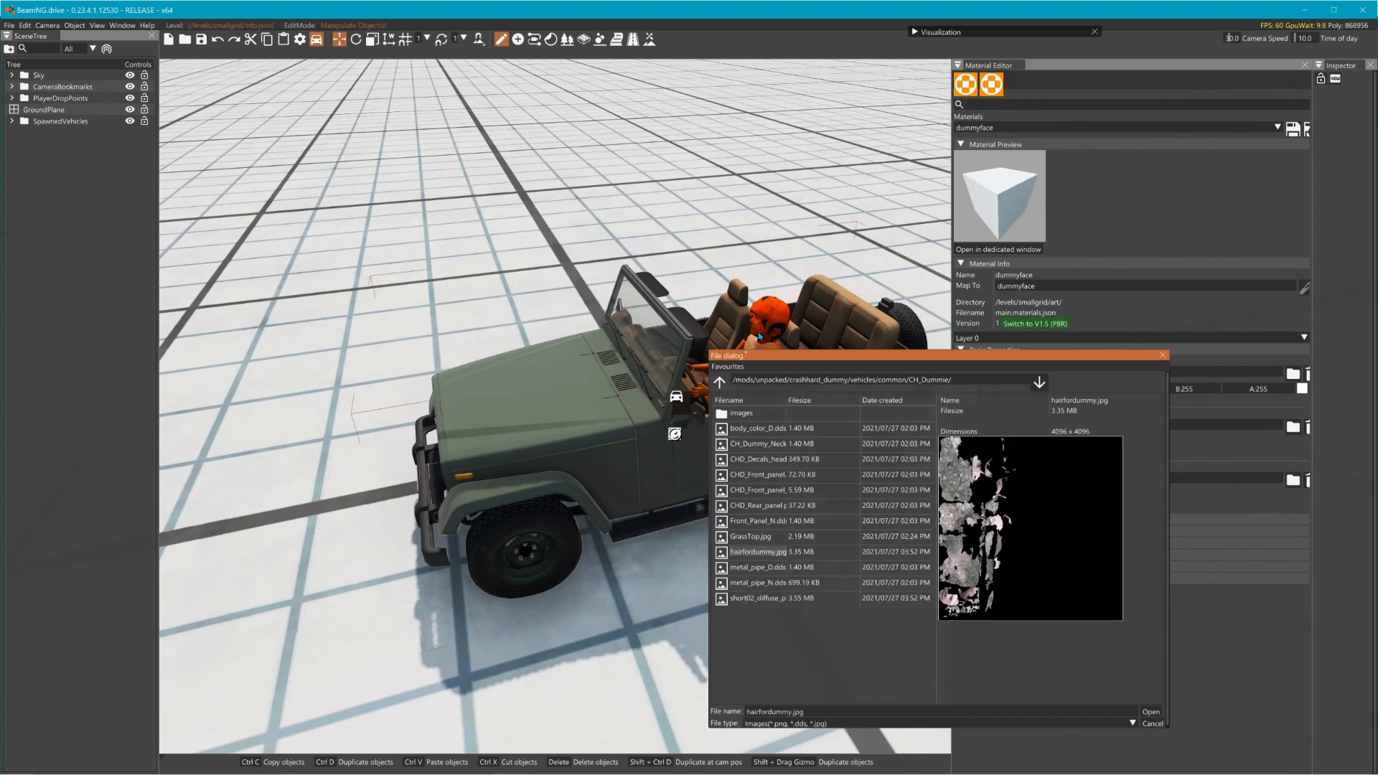
pyautogui.click(1148, 711)
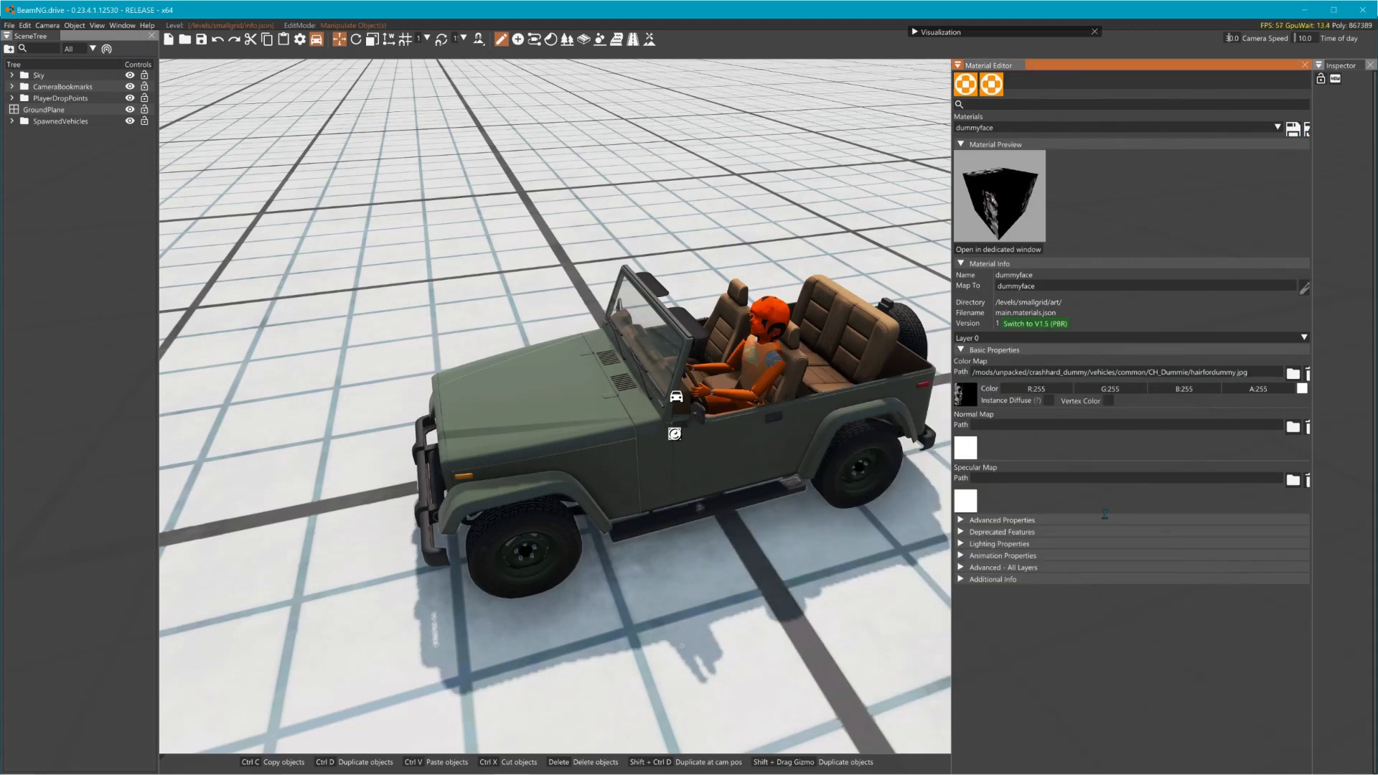
# Step: Enable Double Sided, Receive shadows and Anisotropic Filtering for dummyface, and save the material
pyautogui.click(962, 568)
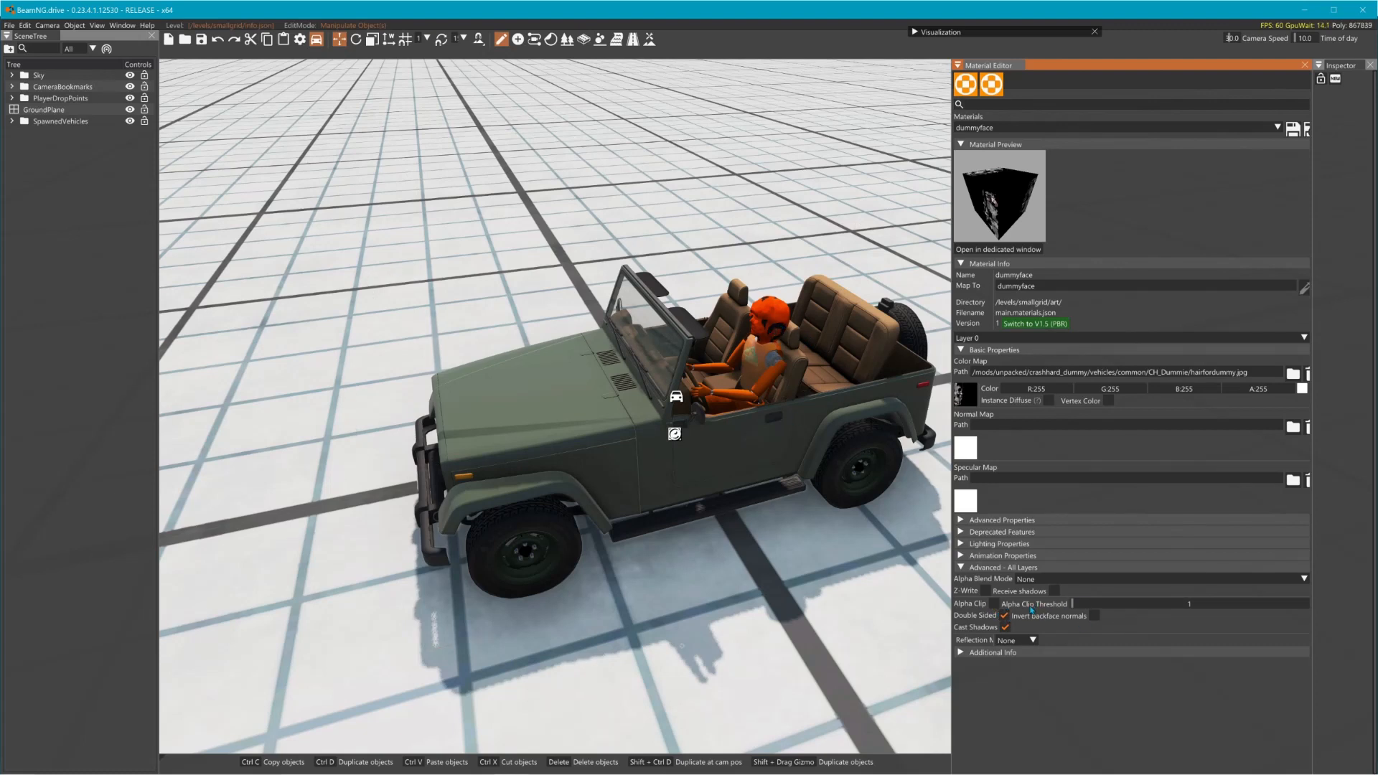
pyautogui.click(961, 544)
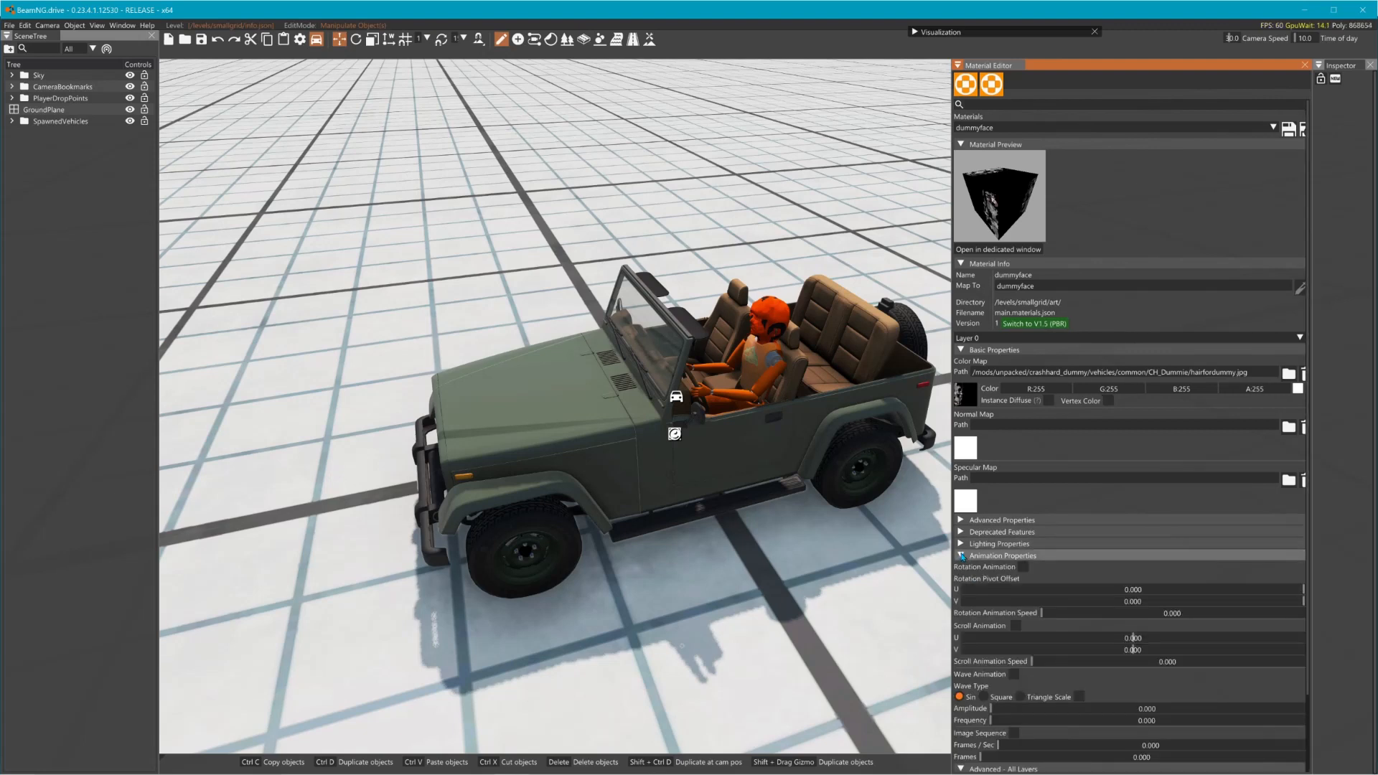
pyautogui.click(961, 544)
pyautogui.click(961, 544)
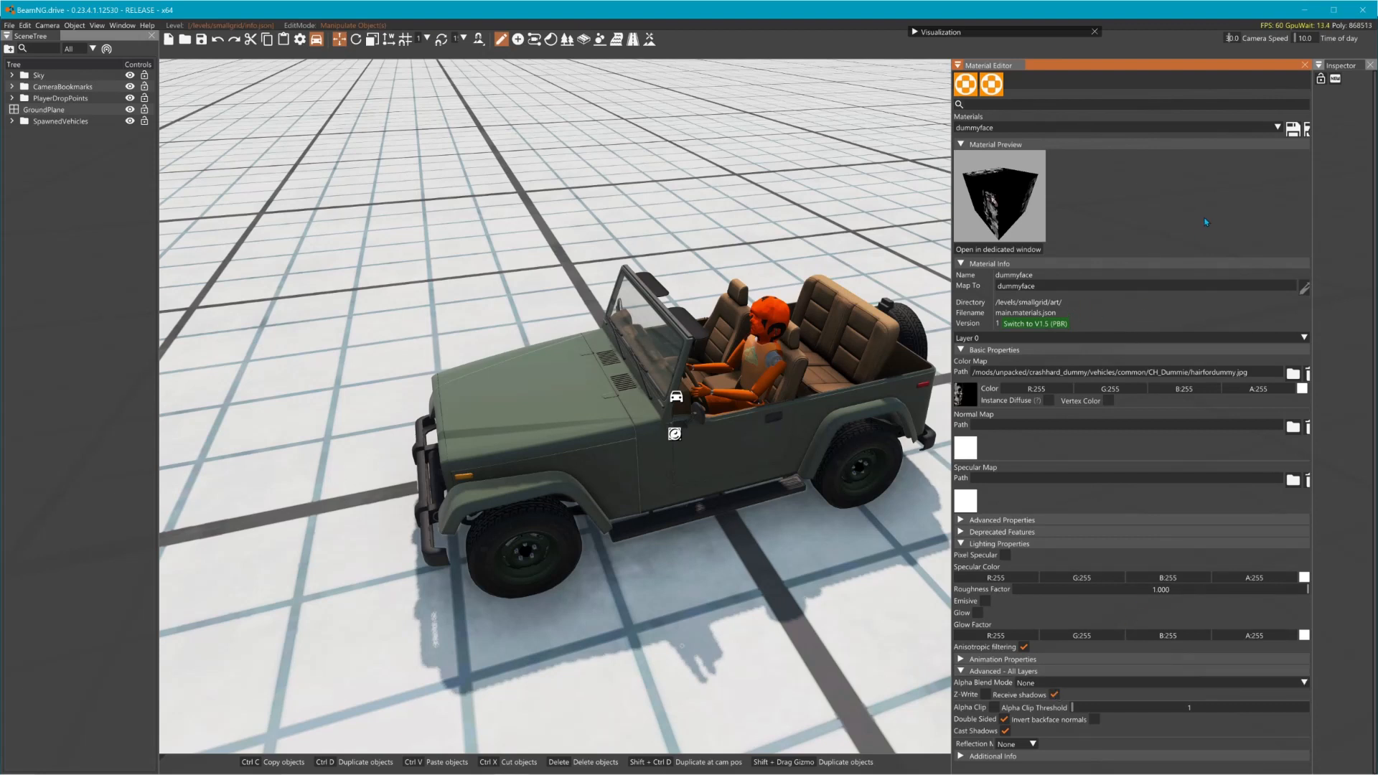
pyautogui.click(1291, 132)
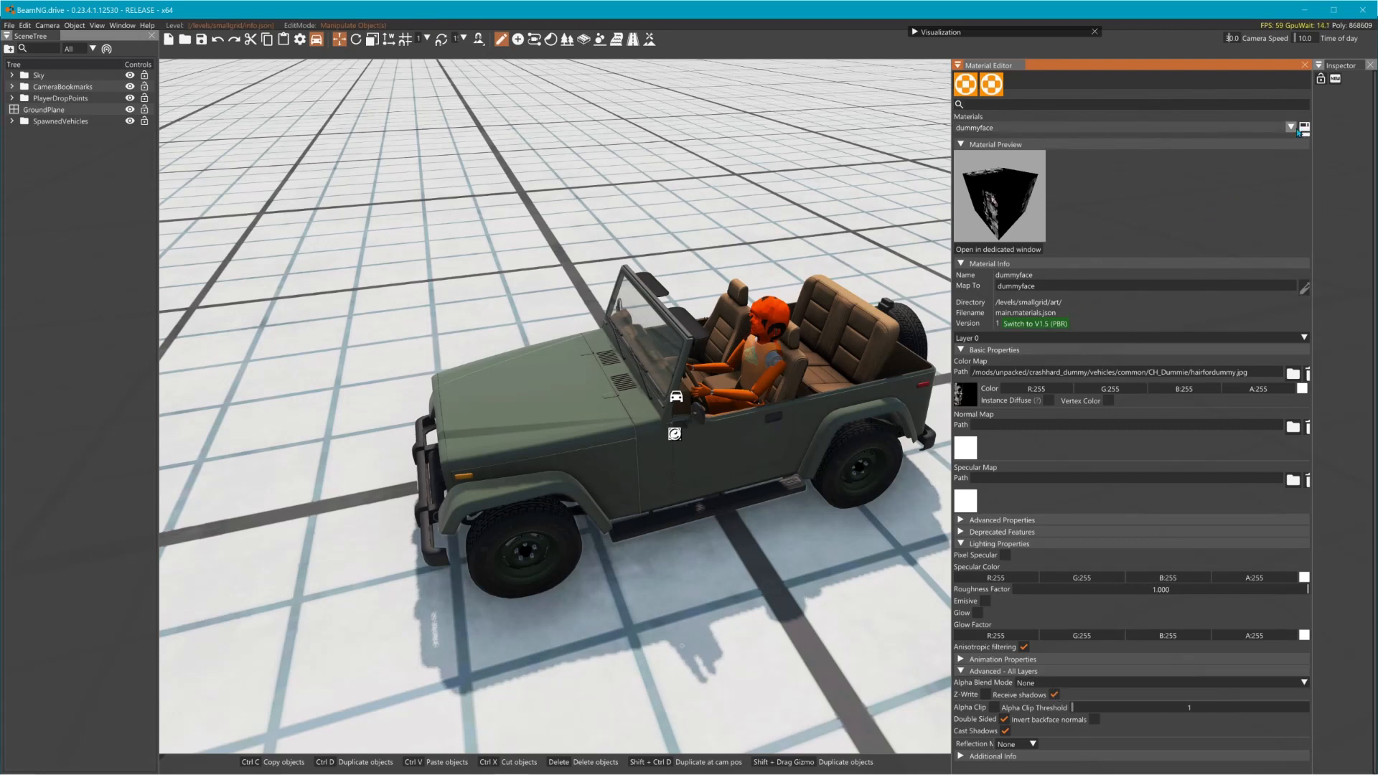
# Step: Create a dummyhair material with short02_diffuse_png.png from CH_Dummie as its color map, and save the material and level
pyautogui.click(966, 86)
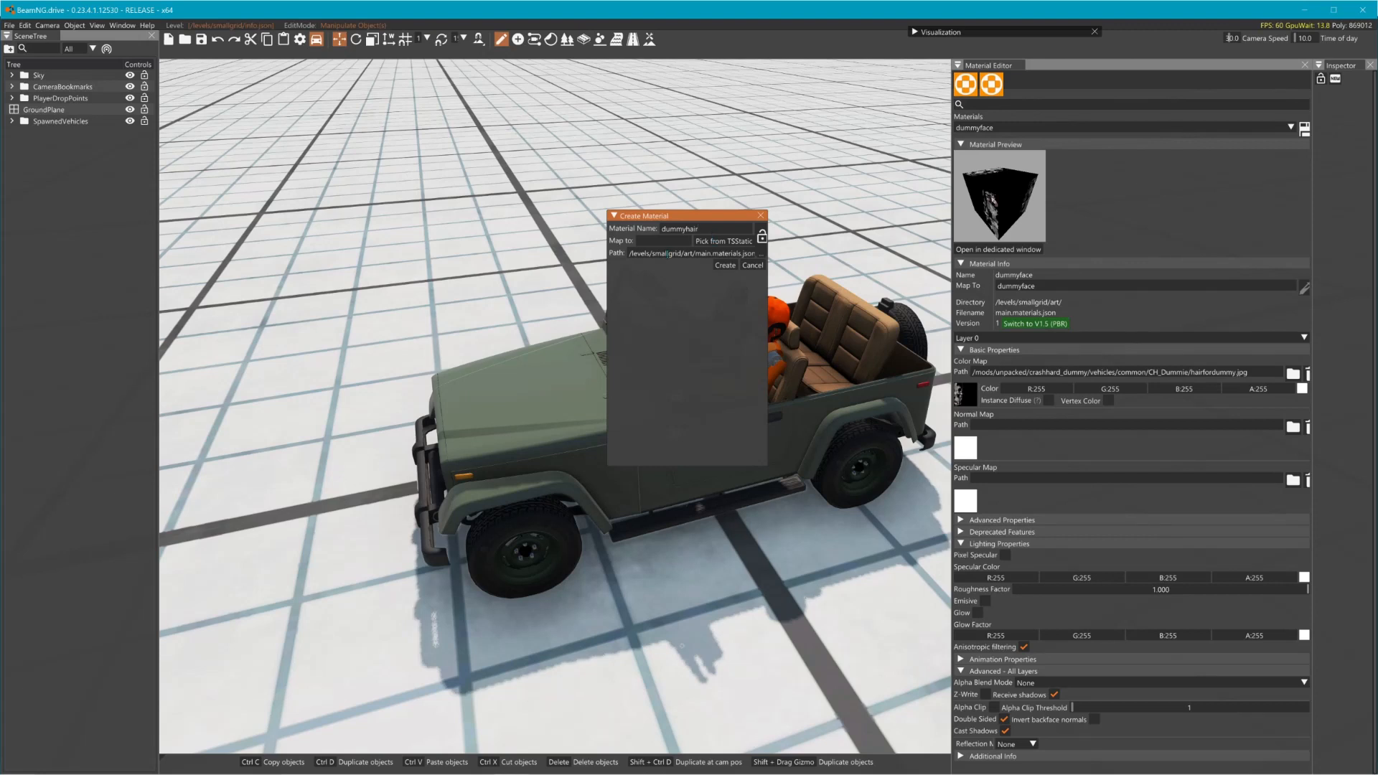
pyautogui.click(725, 264)
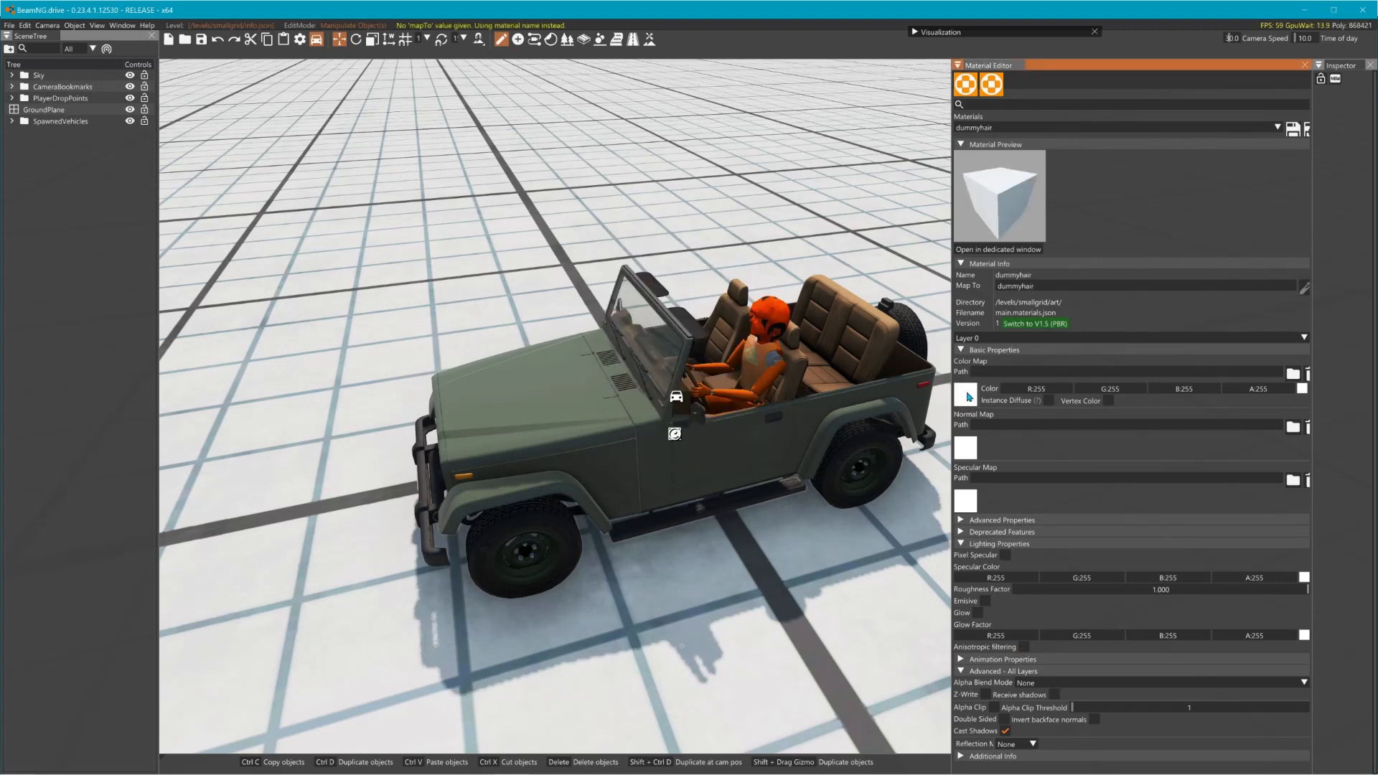
pyautogui.click(966, 394)
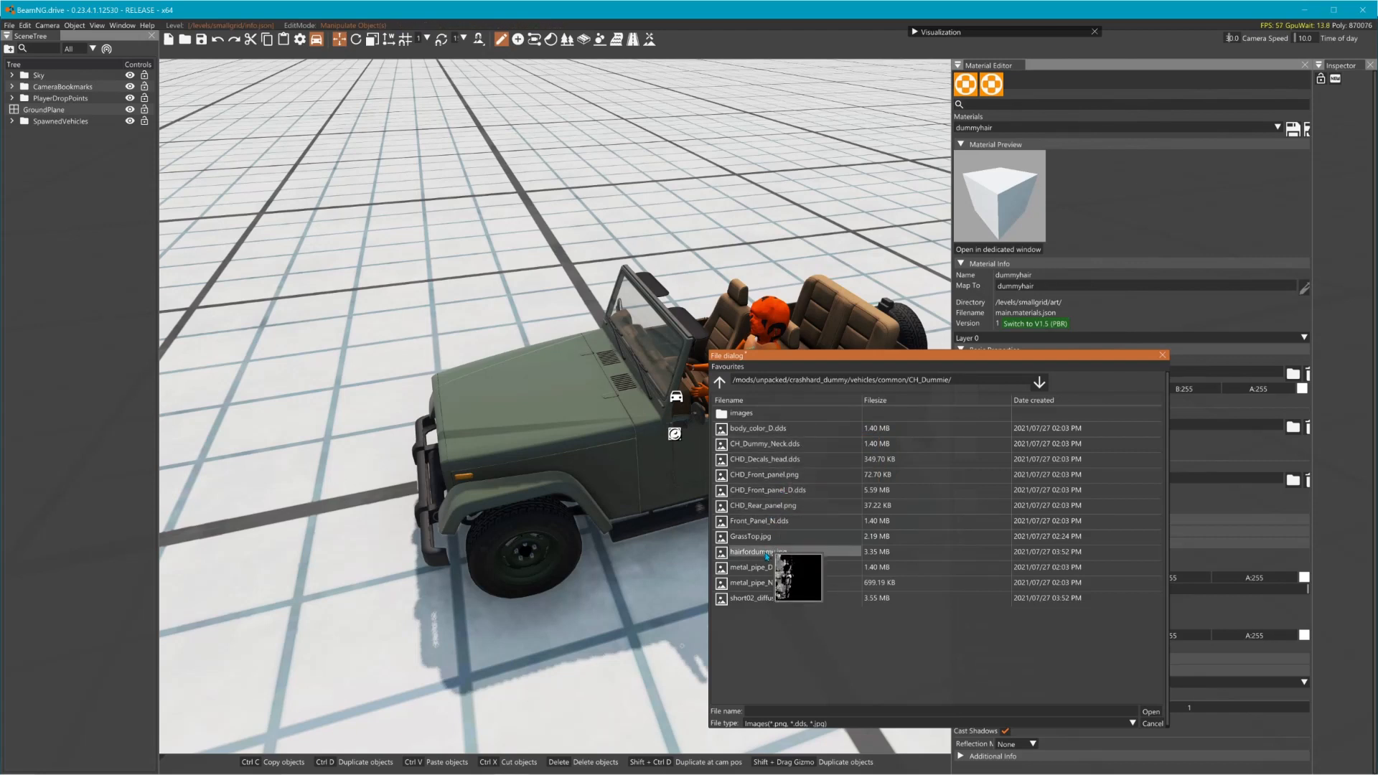
pyautogui.click(759, 601)
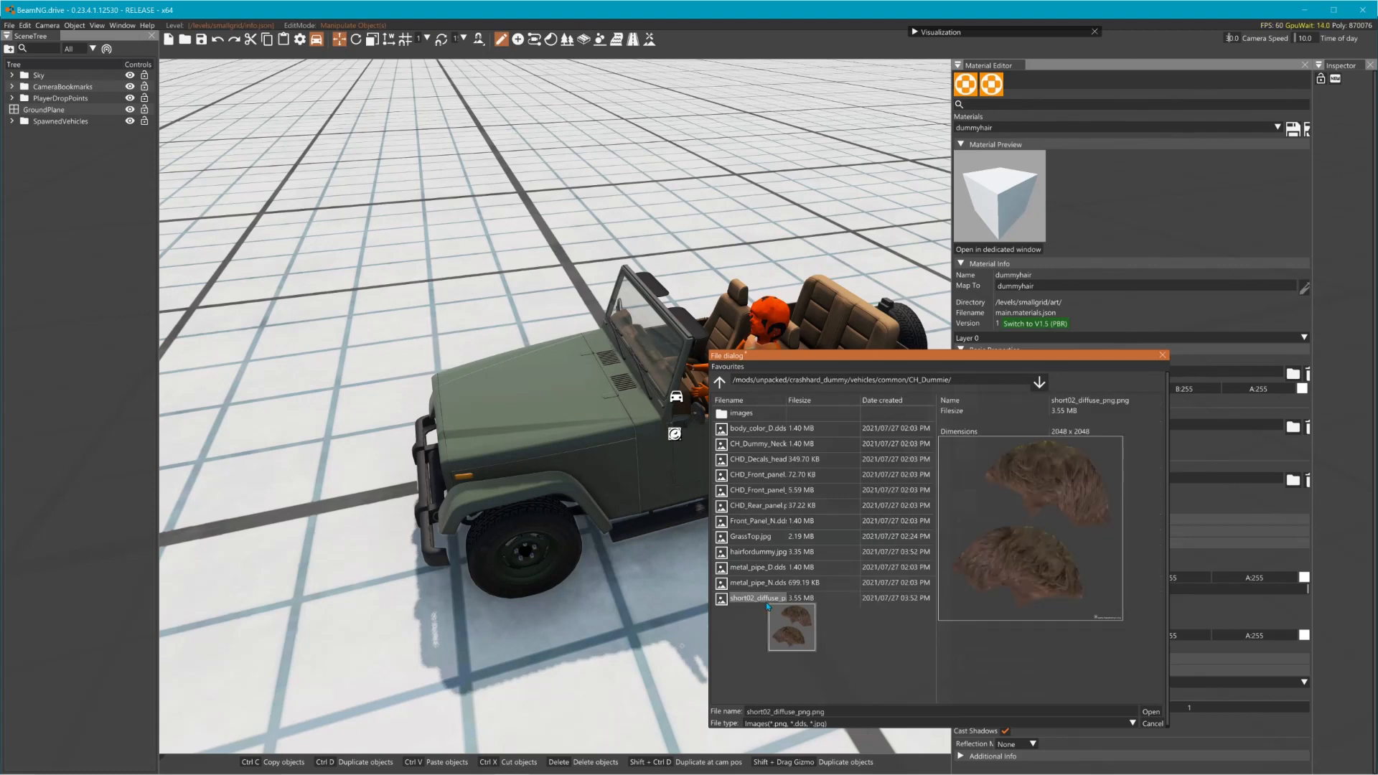
pyautogui.click(1150, 712)
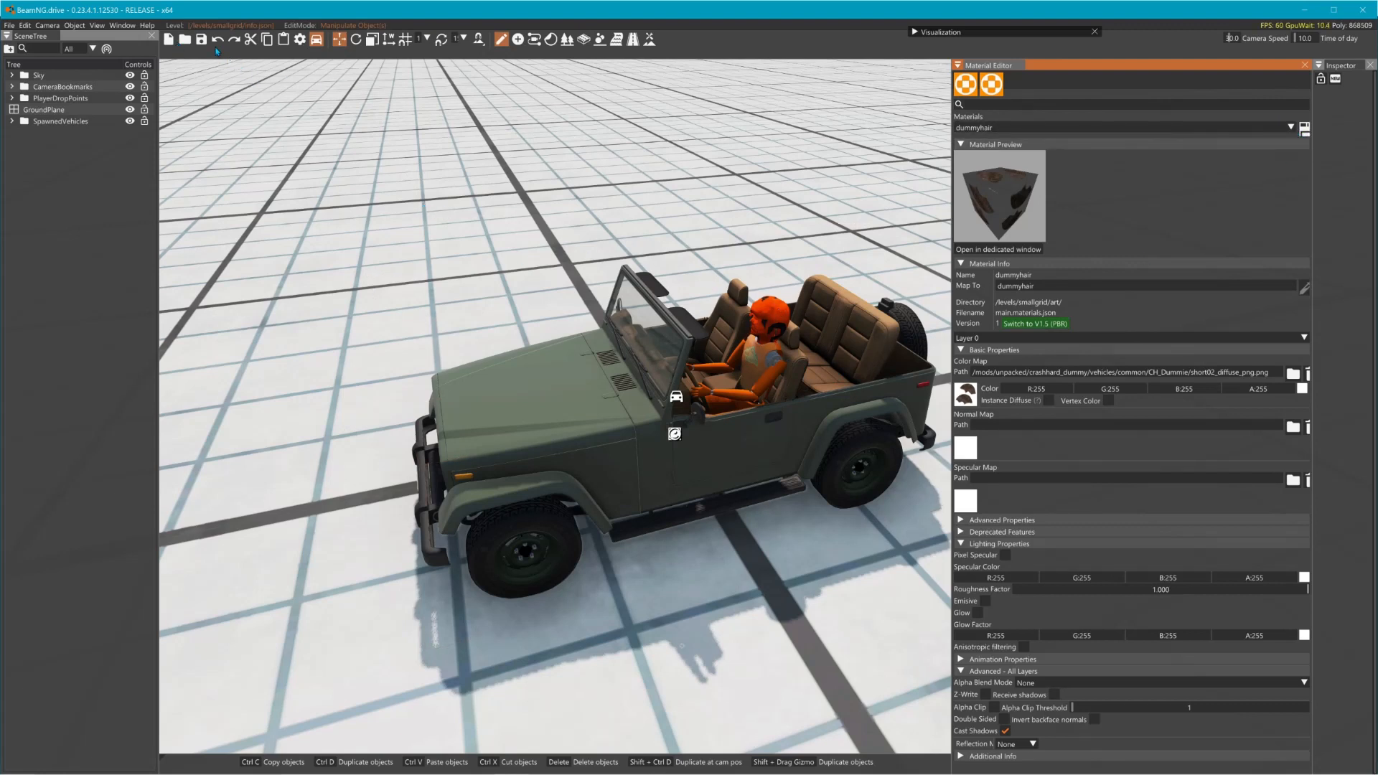
pyautogui.click(201, 40)
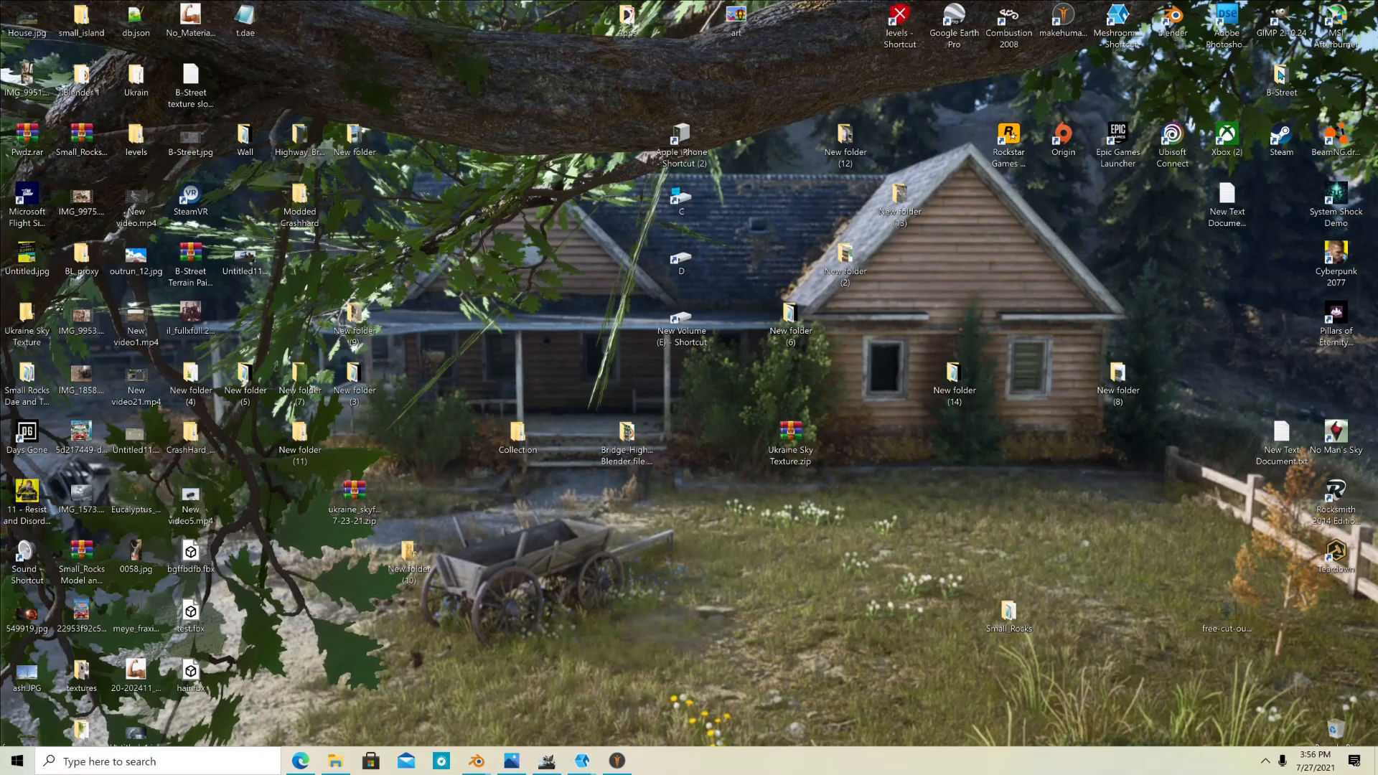
# Step: Launch BeamNG.drive again from the desktop and load the Grid, Small, Pure map in Freeroam at the default spawn point
pyautogui.doubleClick(1337, 136)
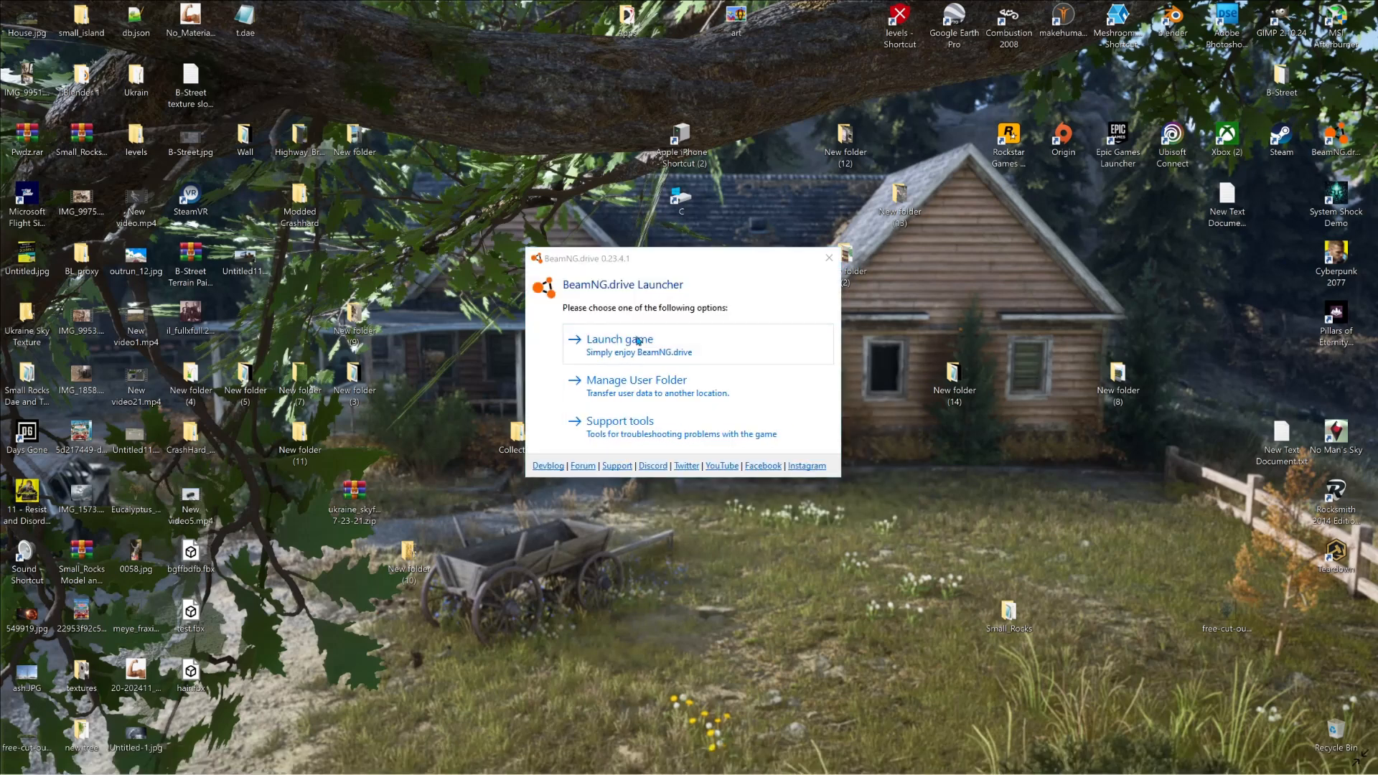
pyautogui.click(637, 341)
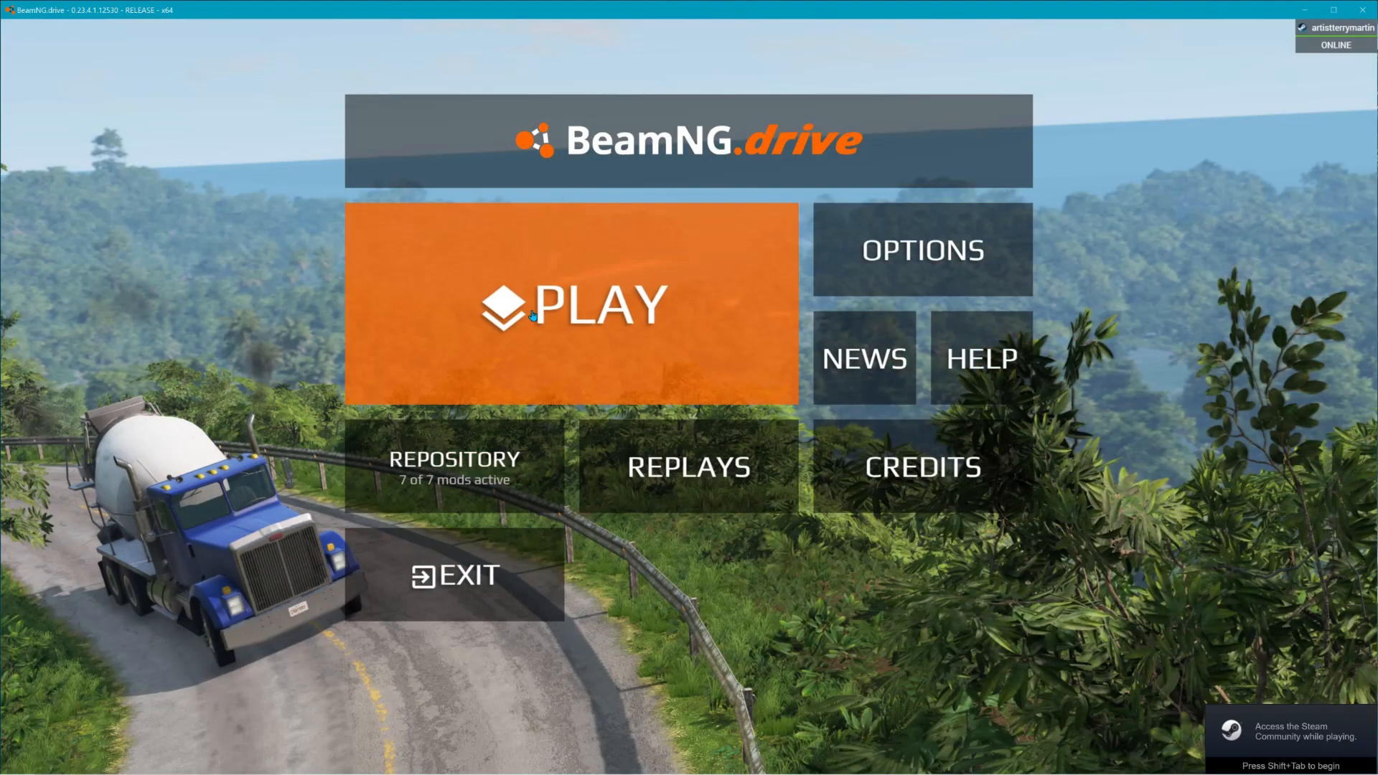
pyautogui.click(574, 316)
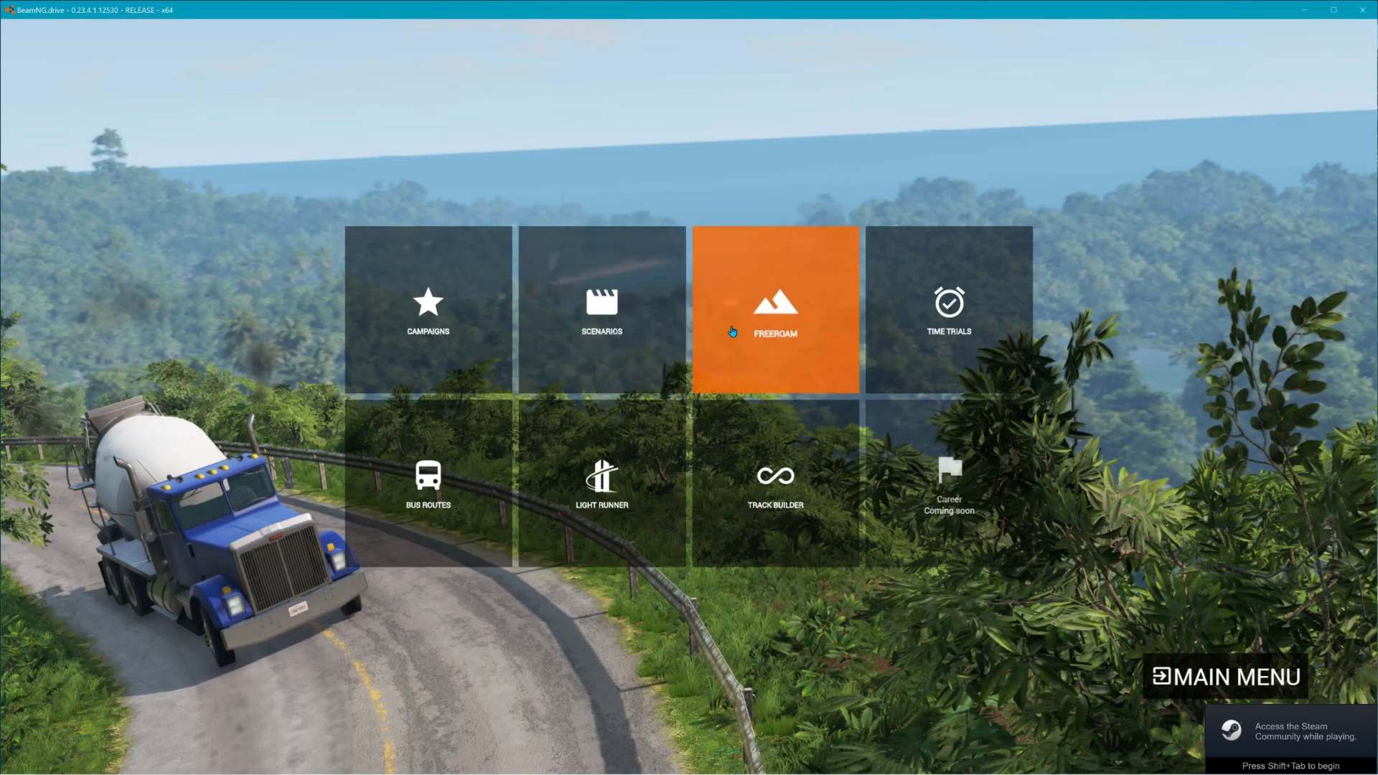
pyautogui.click(807, 335)
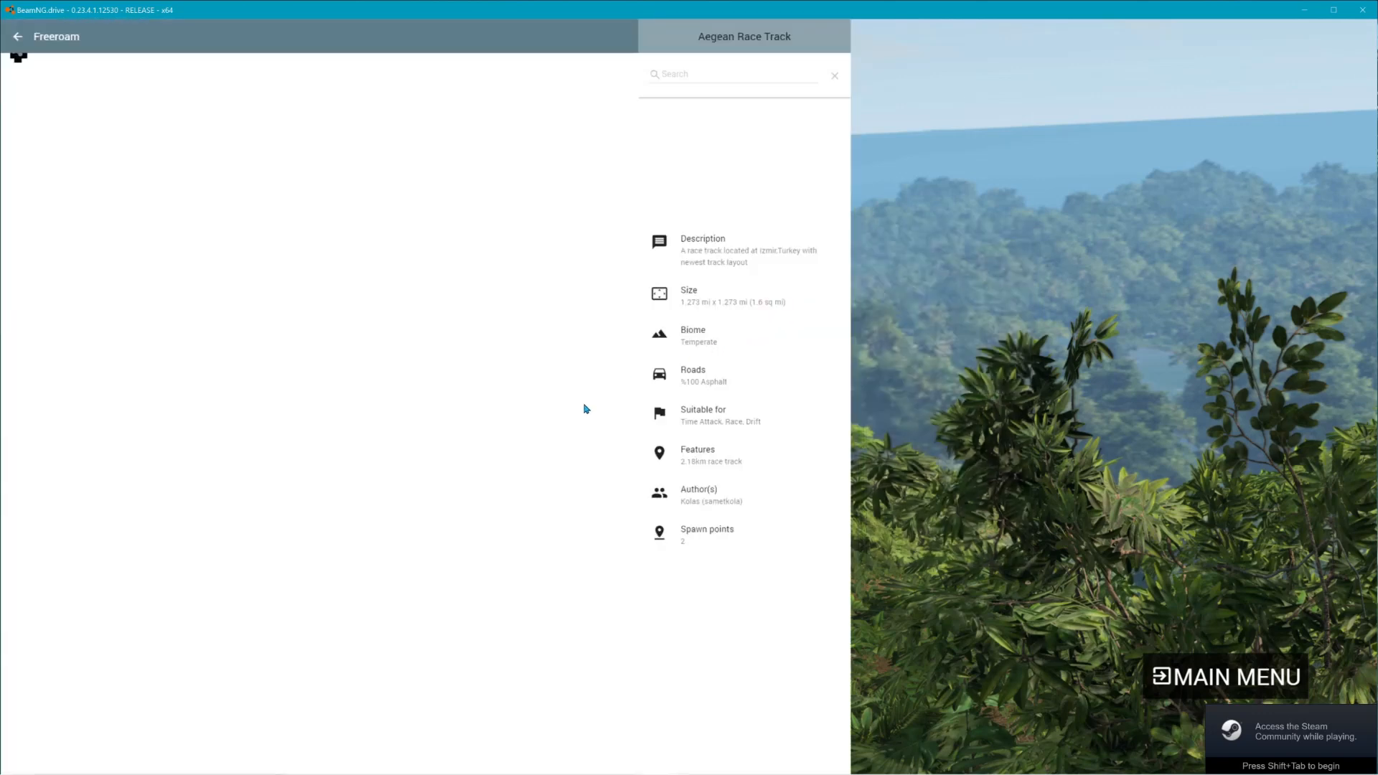
pyautogui.click(347, 557)
pyautogui.click(171, 668)
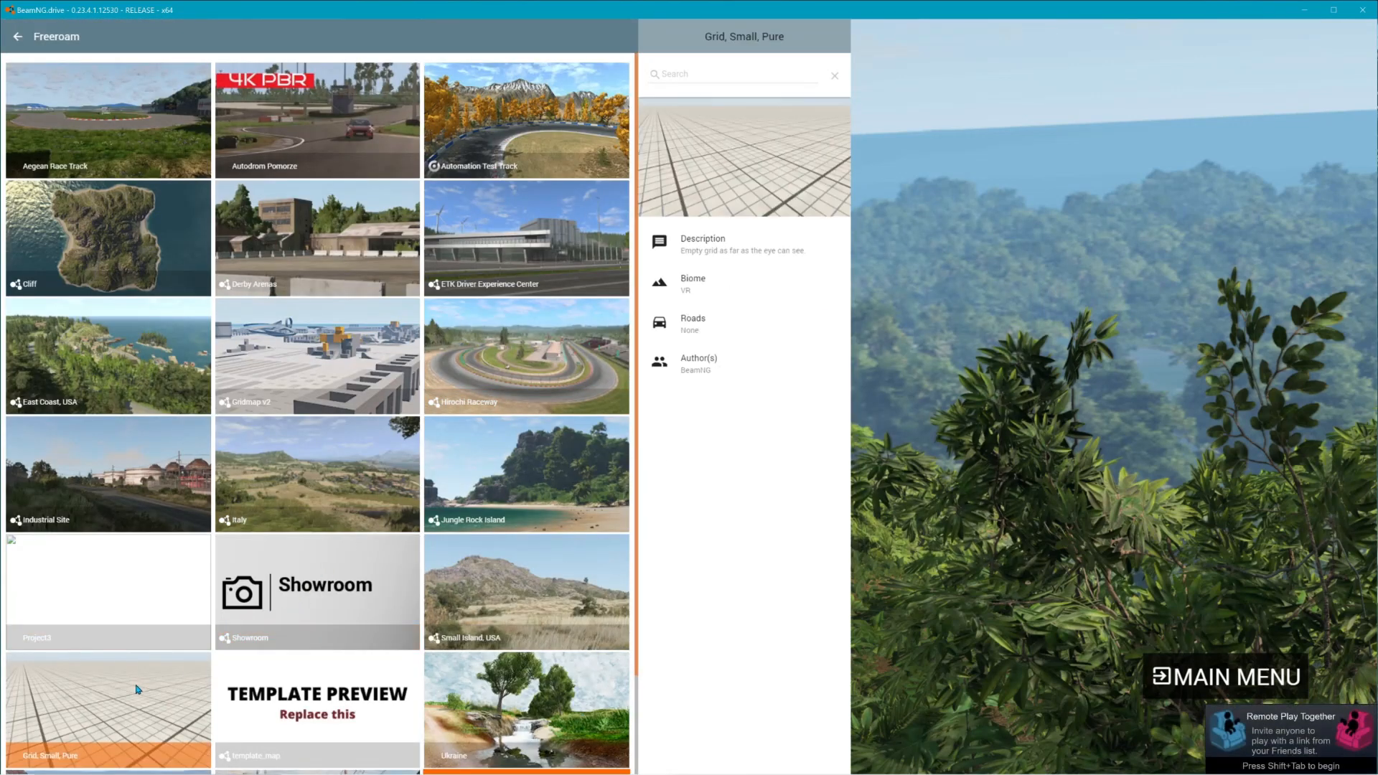
pyautogui.click(140, 689)
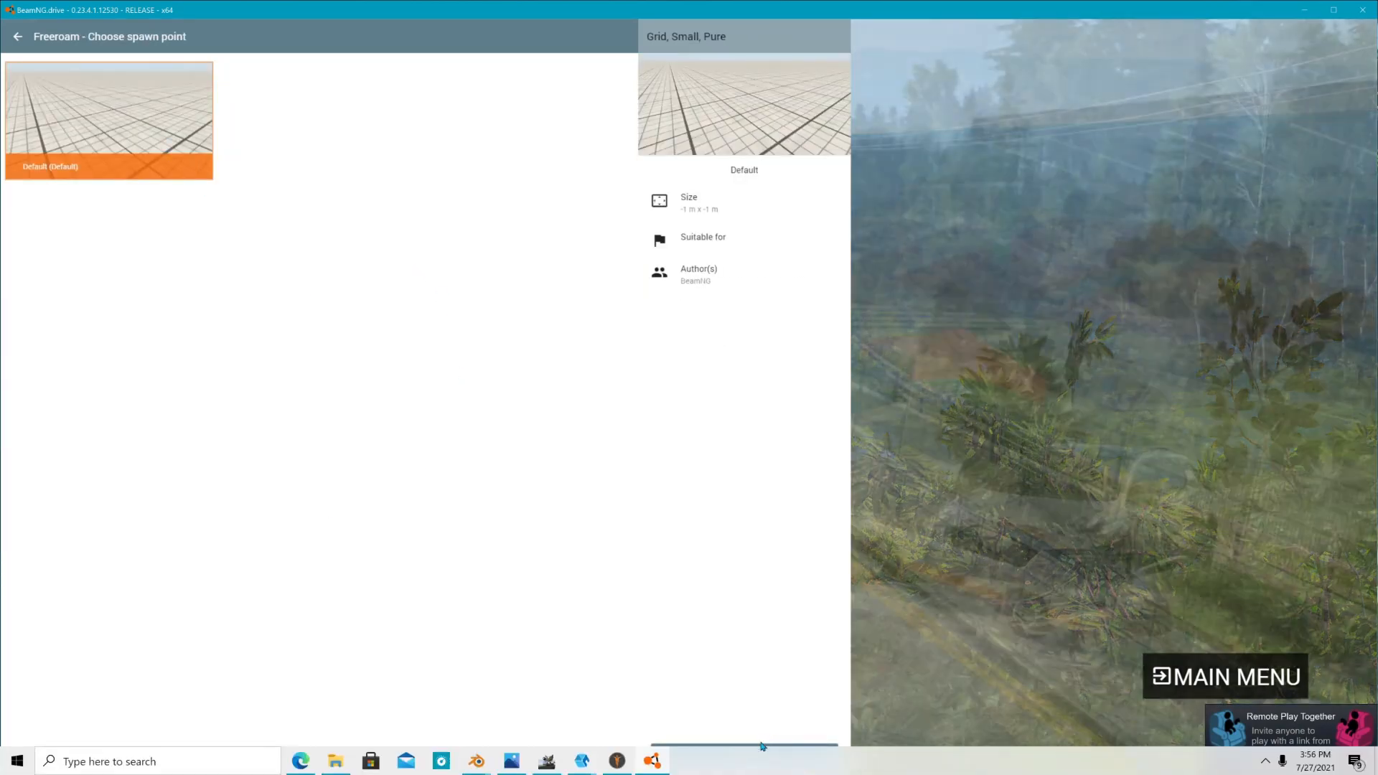
pyautogui.click(759, 753)
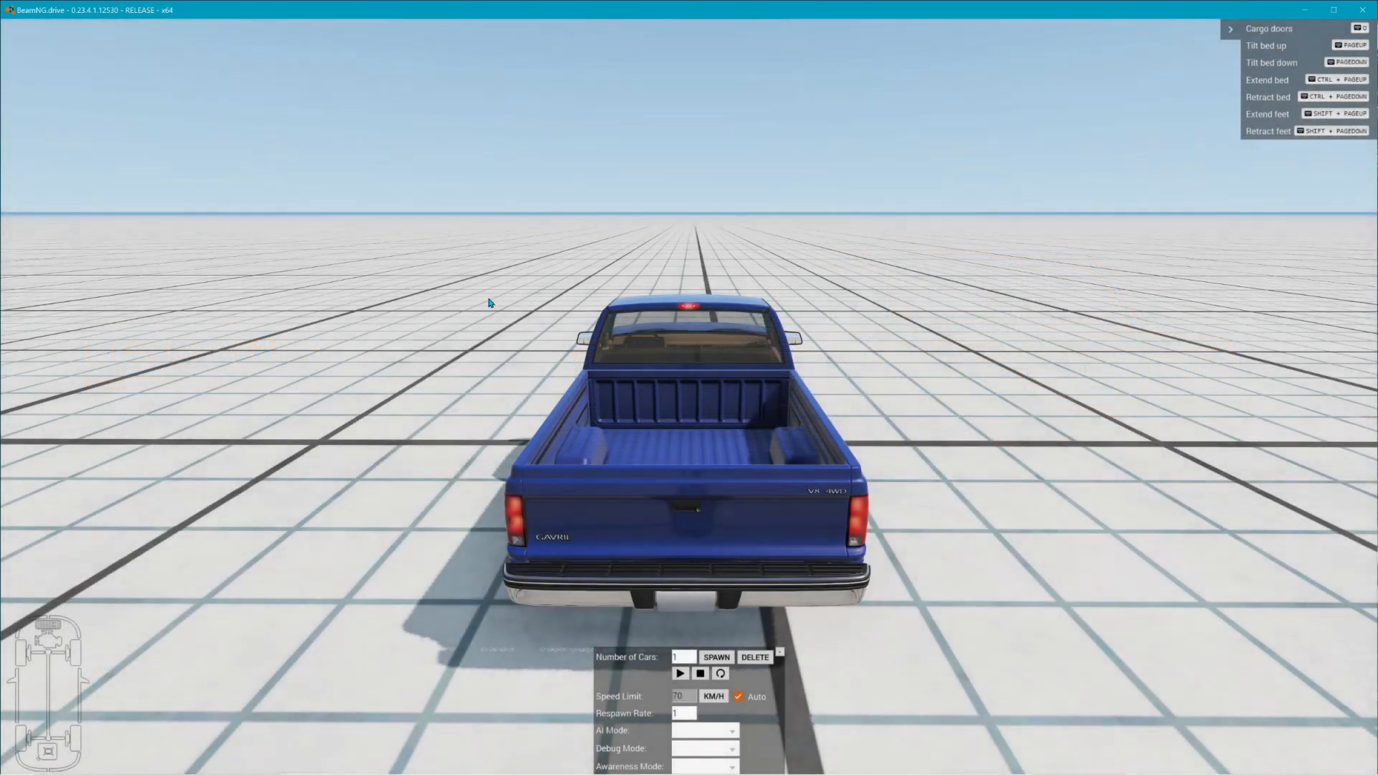
# Step: Replace the current pickup with the Ibishu Hopper Classic (M)
pyautogui.press('Escape')
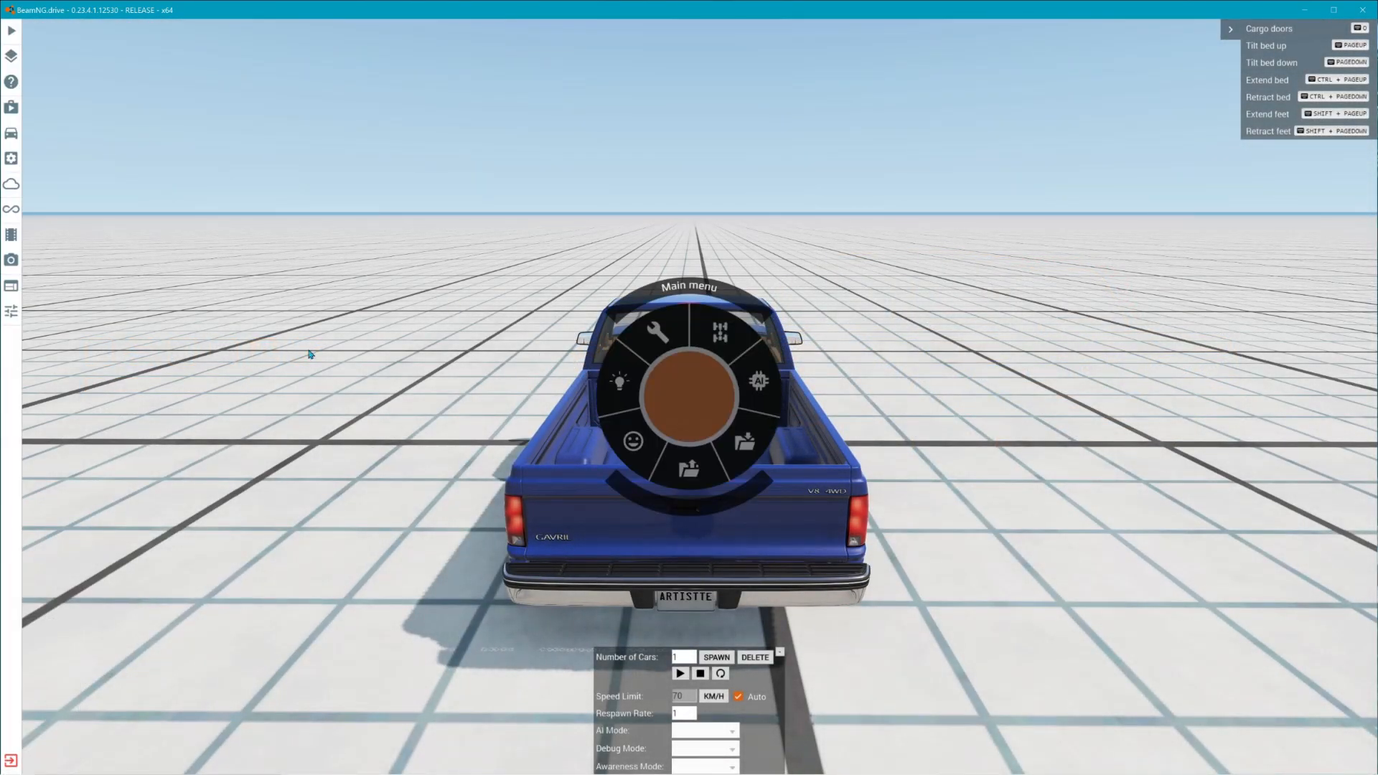
pyautogui.click(11, 134)
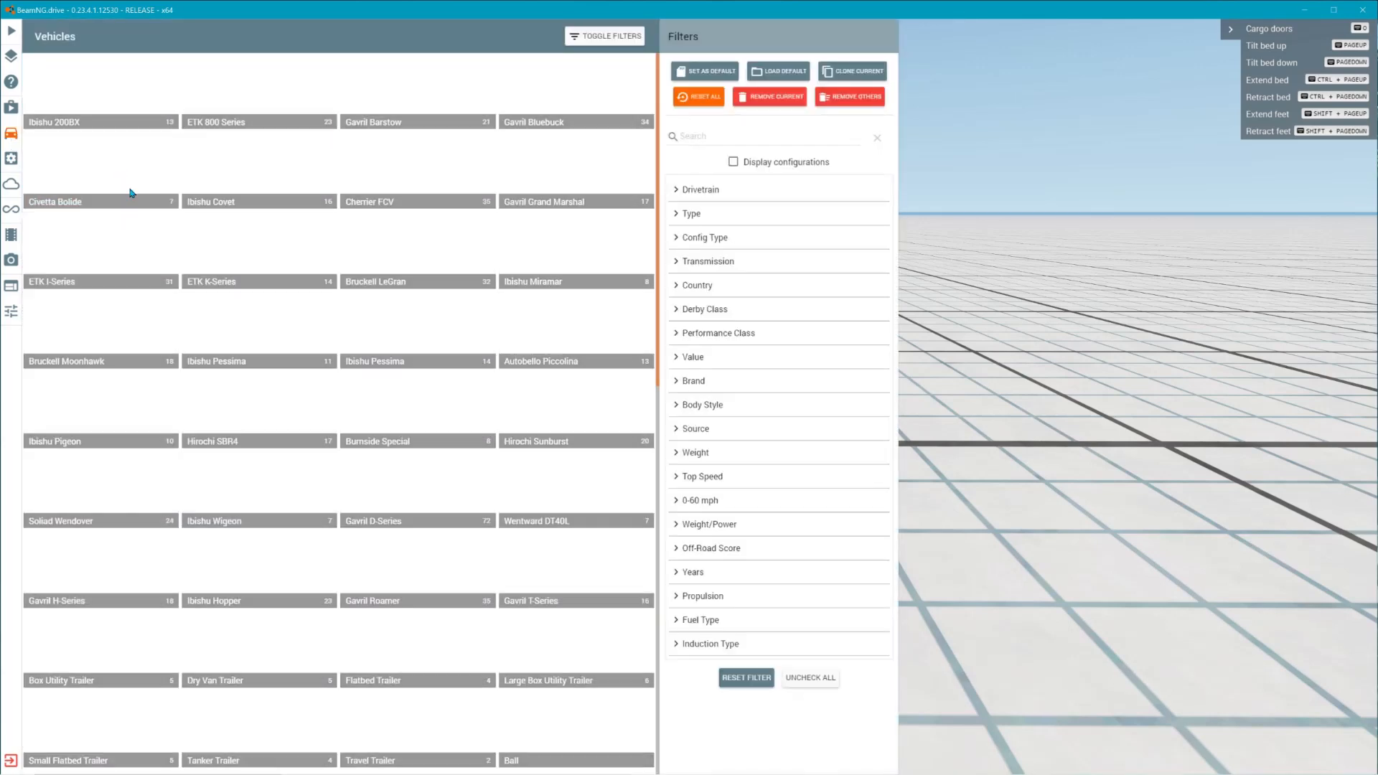
pyautogui.click(282, 565)
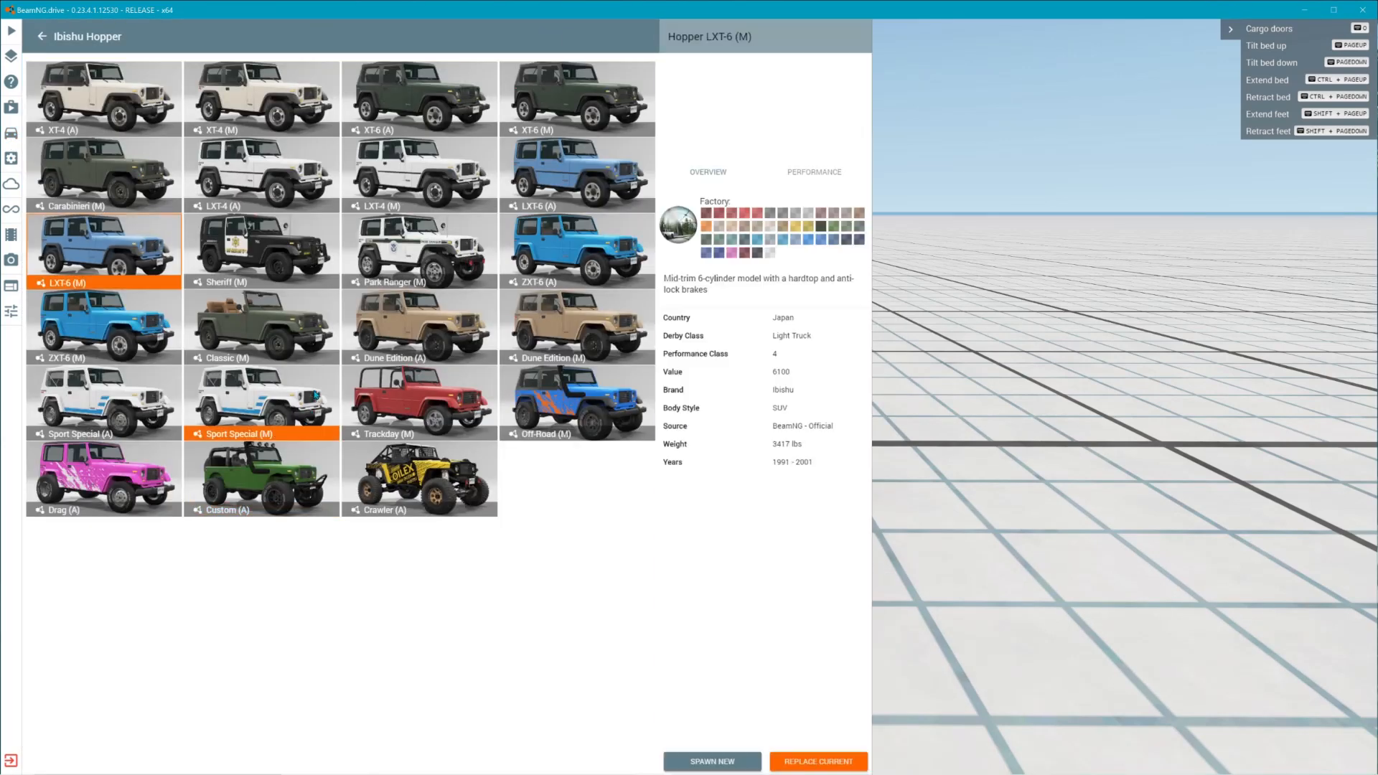
pyautogui.click(295, 353)
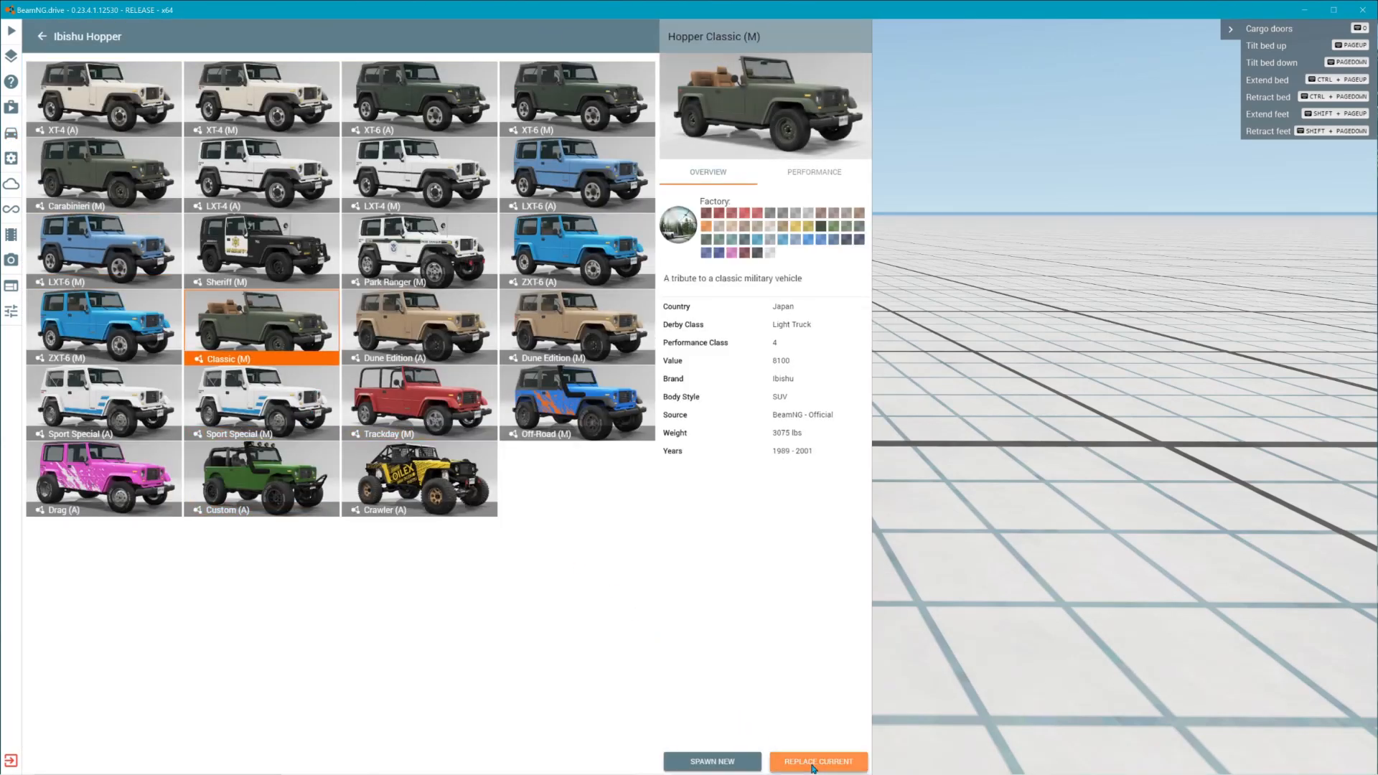
pyautogui.click(803, 757)
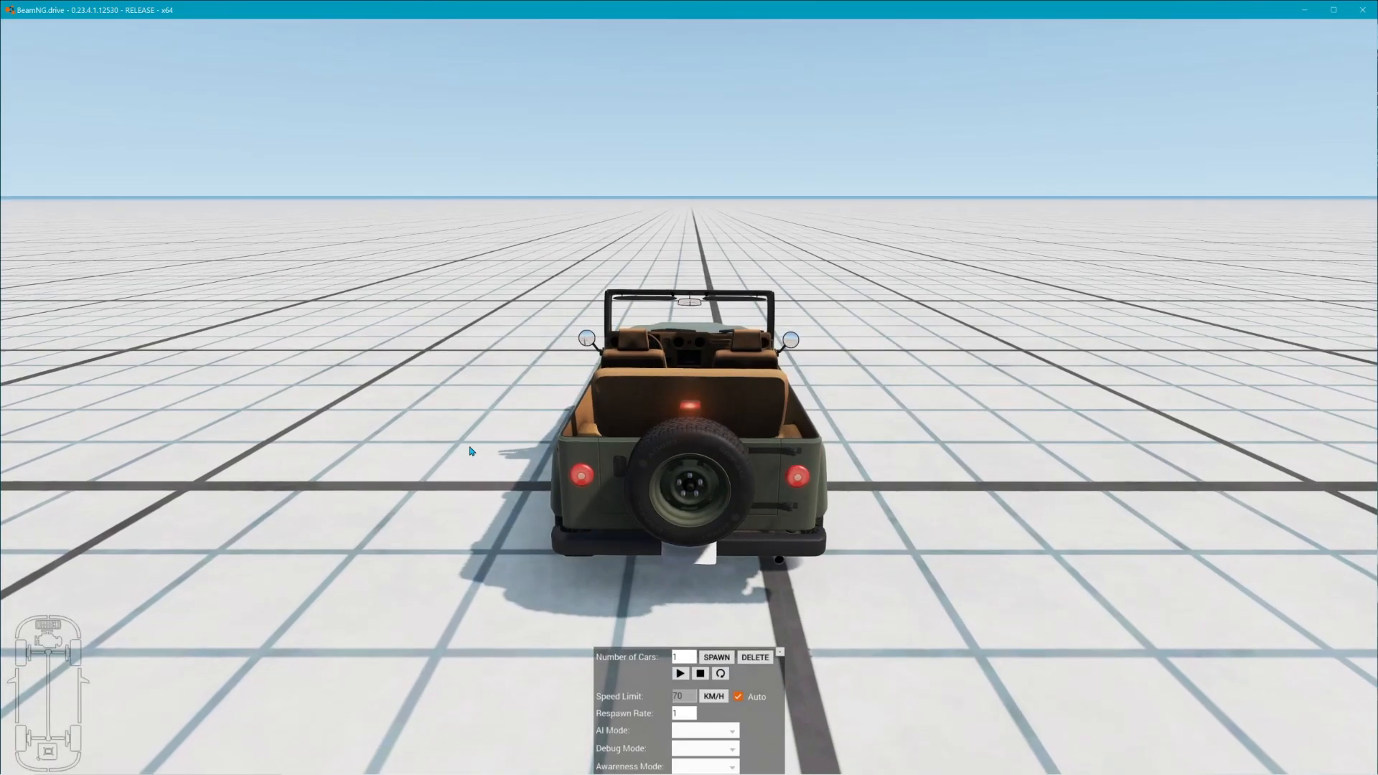
# Step: Fit the Hopper with the CrashHard Dummie as its Additional Modification part
pyautogui.moveTo(471, 455); pyautogui.dragTo(646, 518, button='right')
pyautogui.press('Escape')
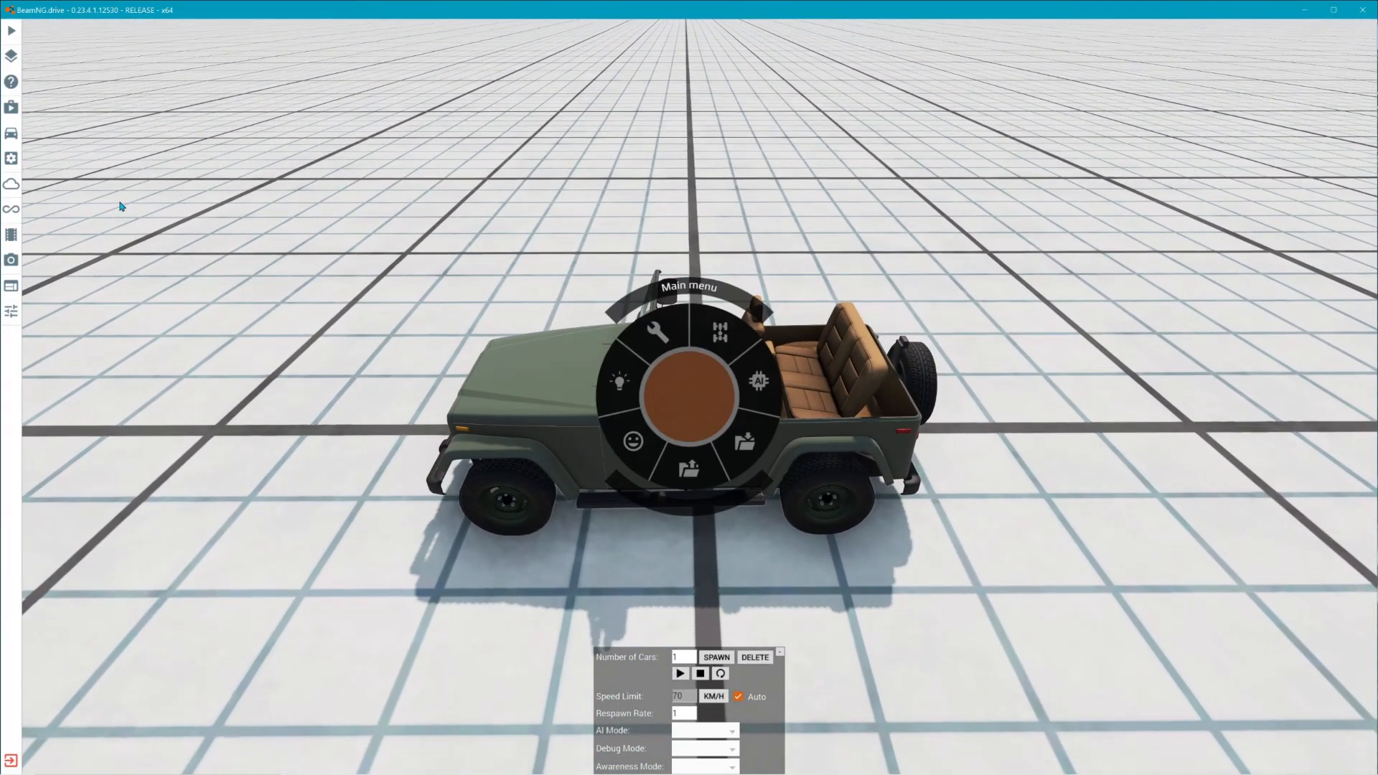
pyautogui.click(12, 161)
pyautogui.click(237, 143)
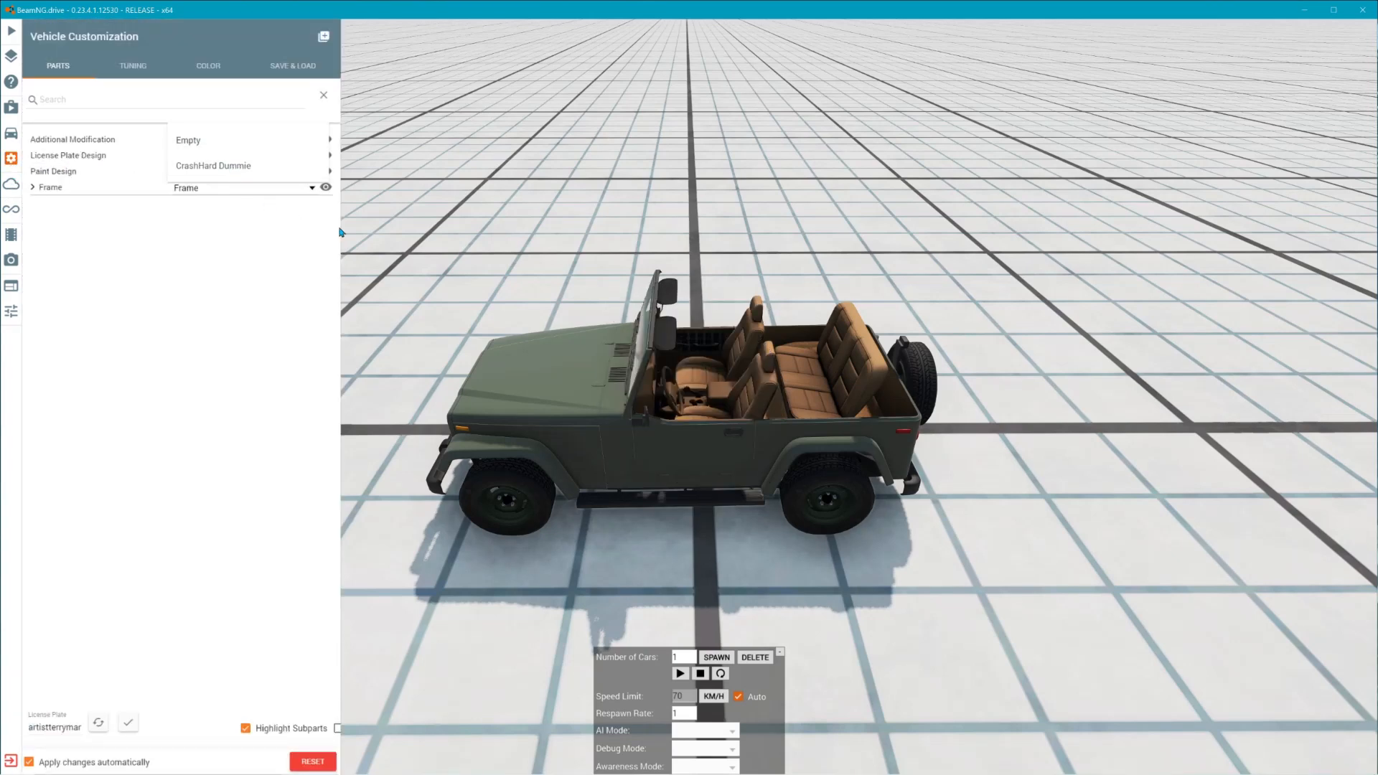
pyautogui.moveTo(422, 231); pyautogui.dragTo(451, 227, button='right')
pyautogui.press('Escape')
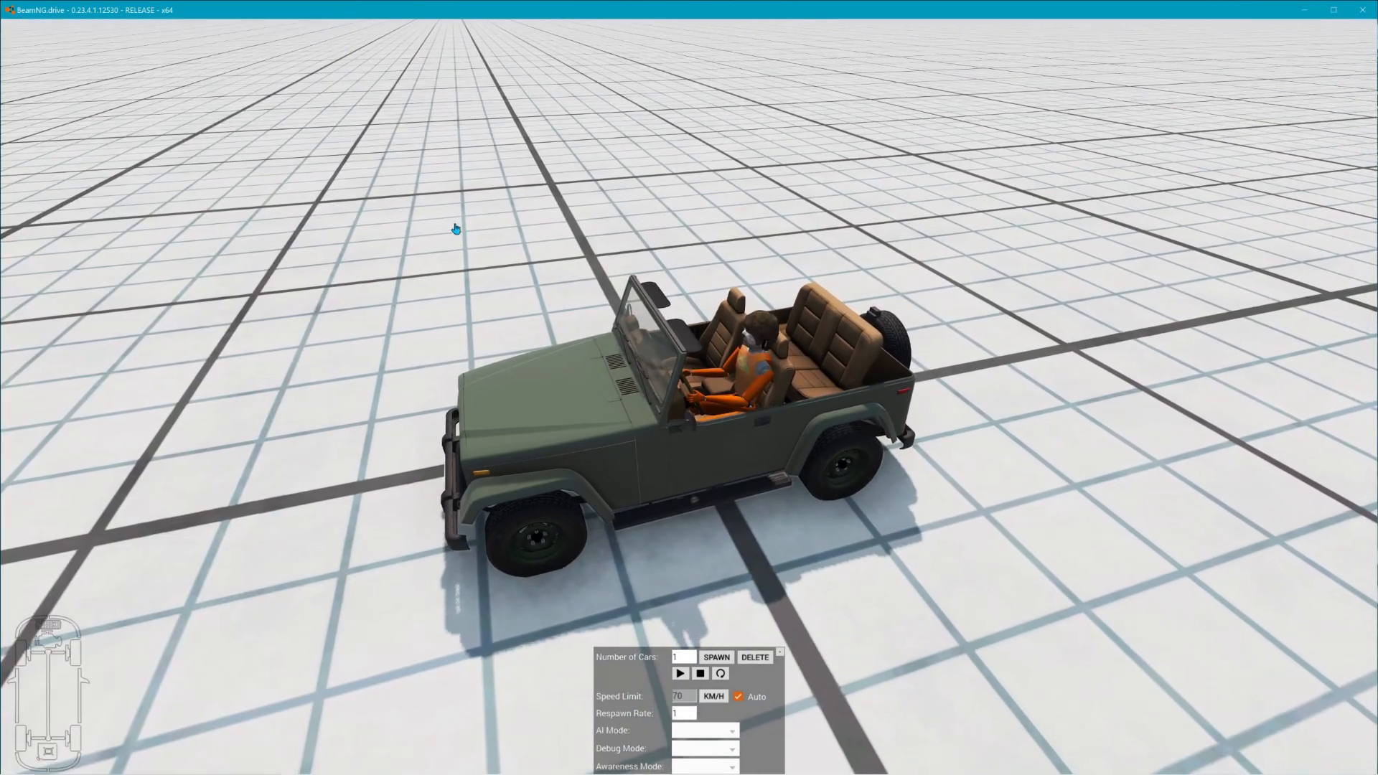
# Step: Open the world editor with the seated dummy in view and expand dummyhair's advanced all-layers properties
pyautogui.moveTo(807, 360); pyautogui.dragTo(815, 327, button='right')
pyautogui.scroll(5, 689, 387)
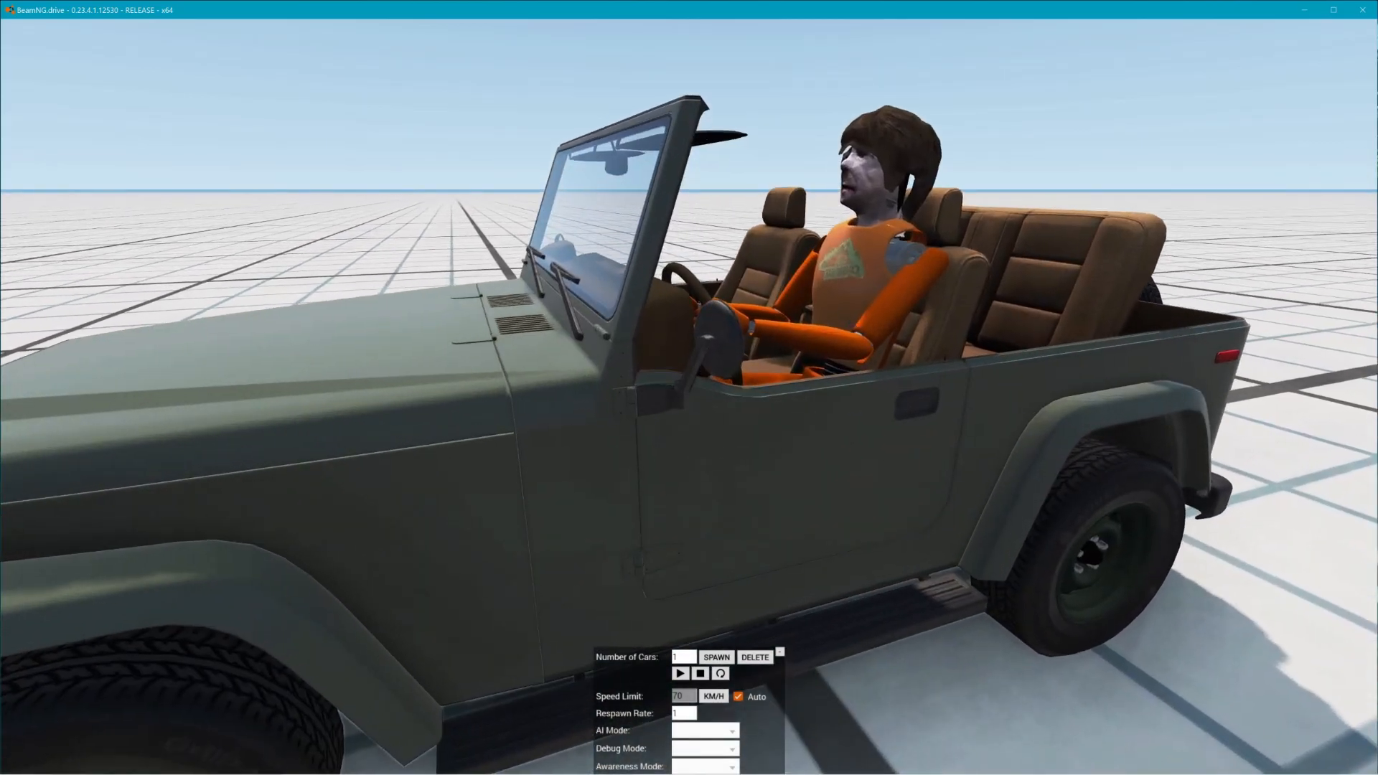
pyautogui.moveTo(689, 388); pyautogui.dragTo(344, 337, button='right')
pyautogui.moveTo(920, 315); pyautogui.dragTo(874, 308, button='right')
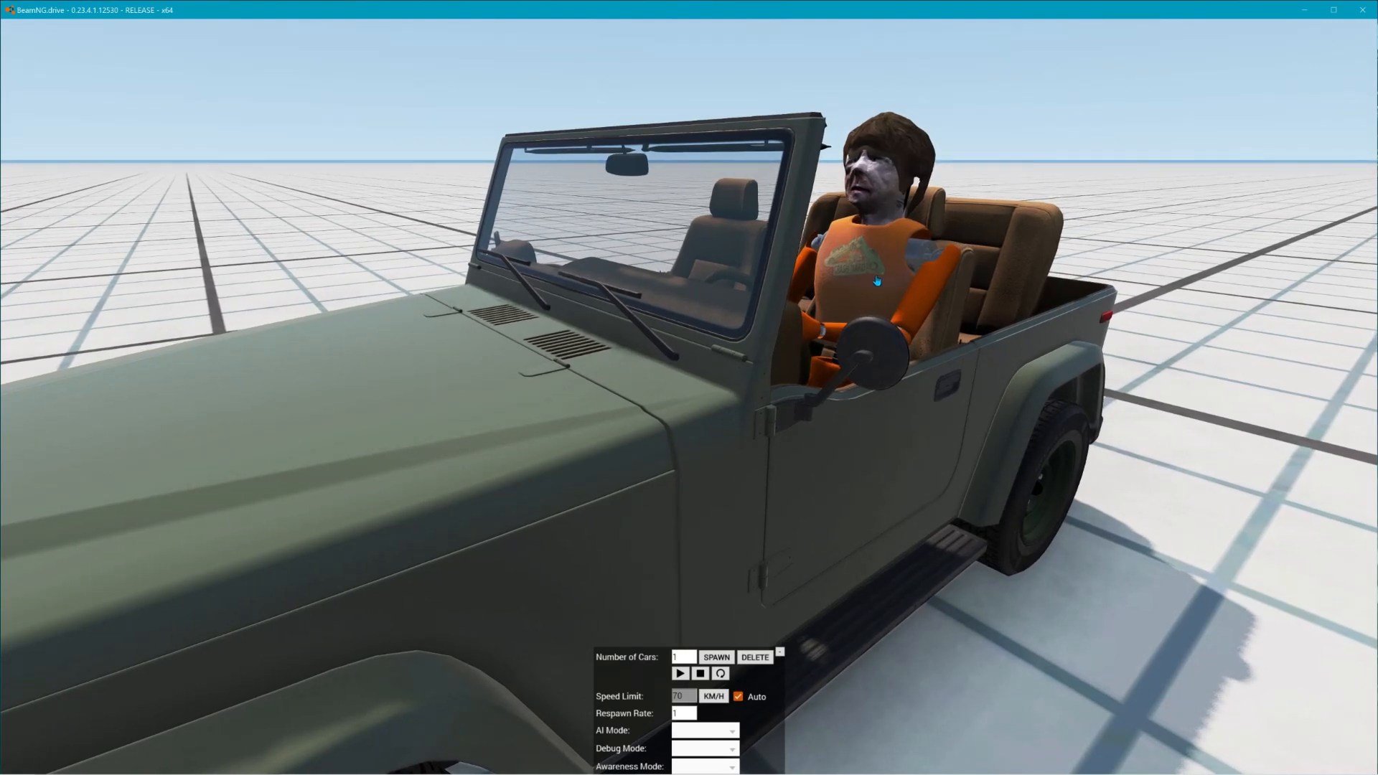
pyautogui.press('F11')
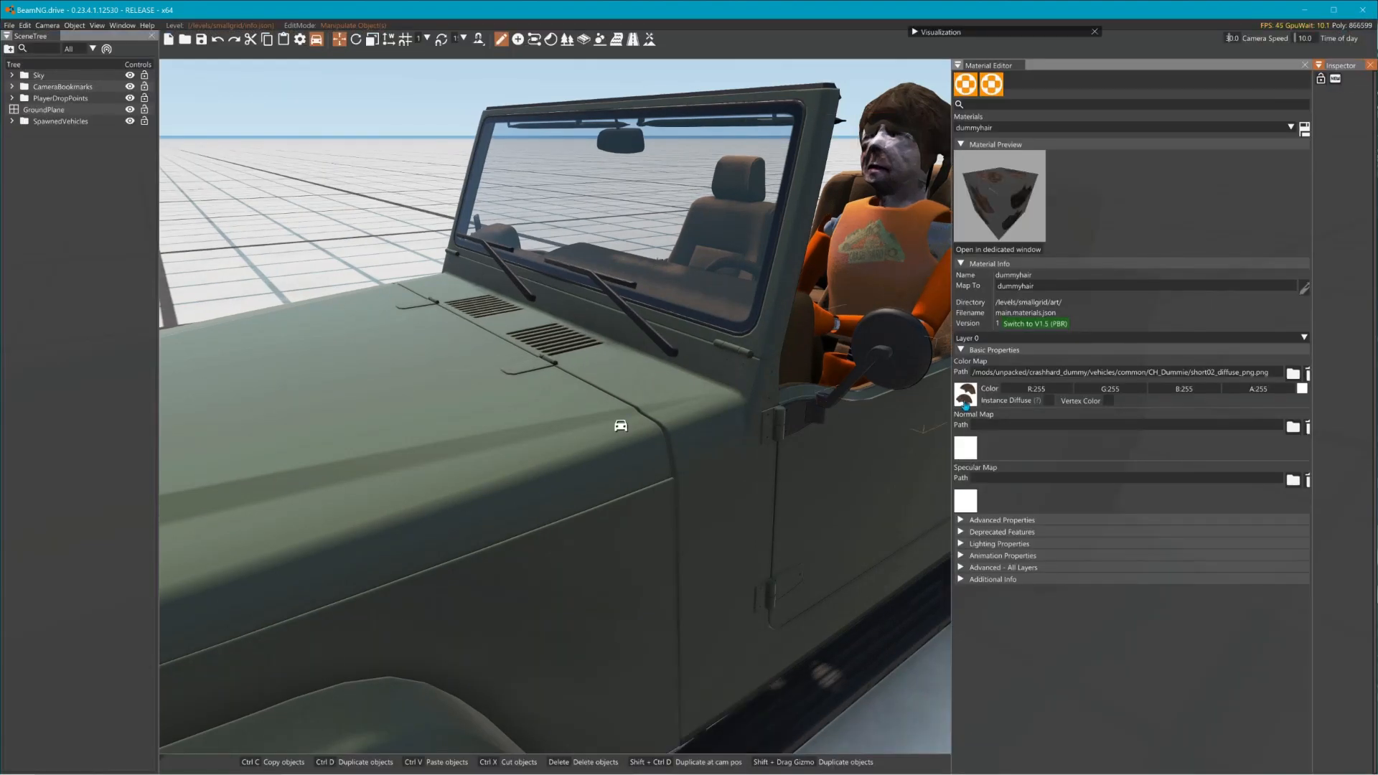
pyautogui.click(962, 567)
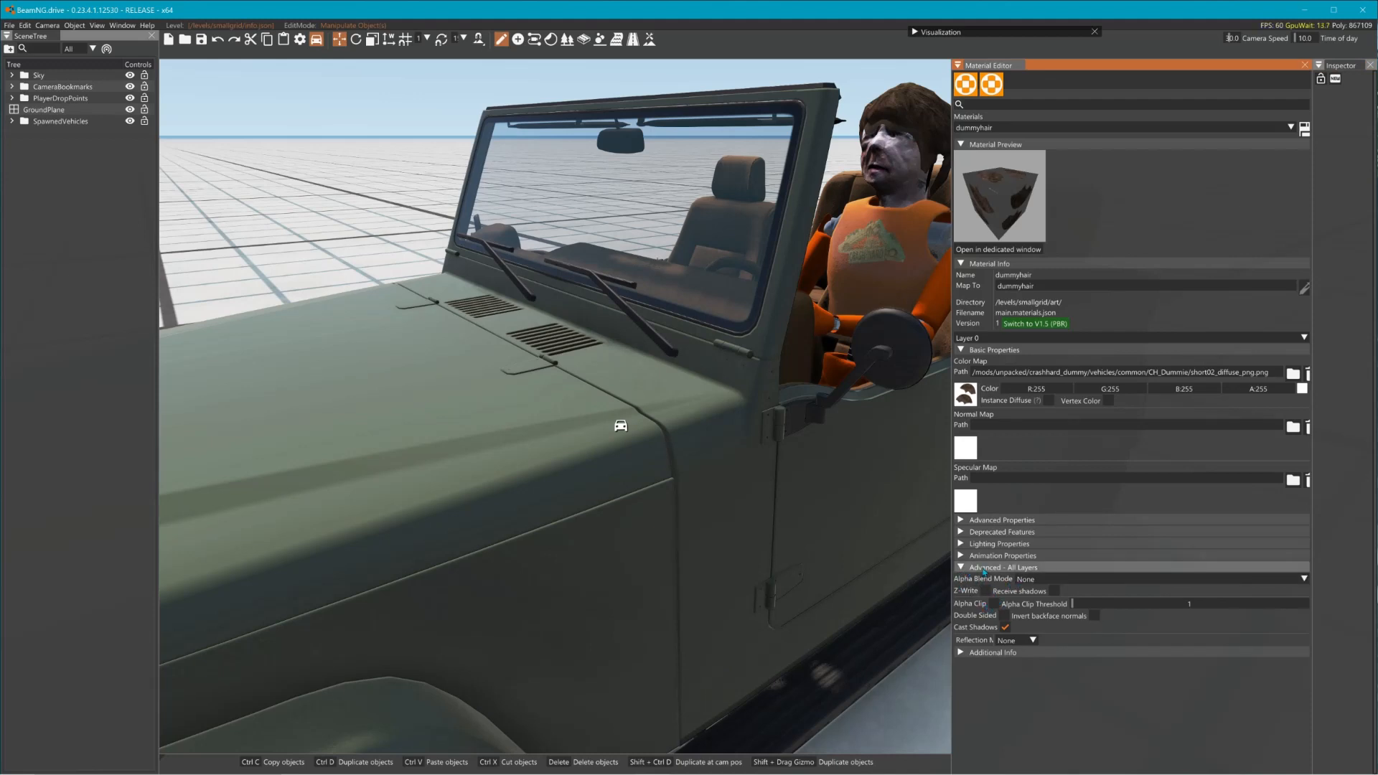
# Step: Try LerpAlpha as dummyhair's Alpha Blend Mode and compare it with None
pyautogui.click(1066, 579)
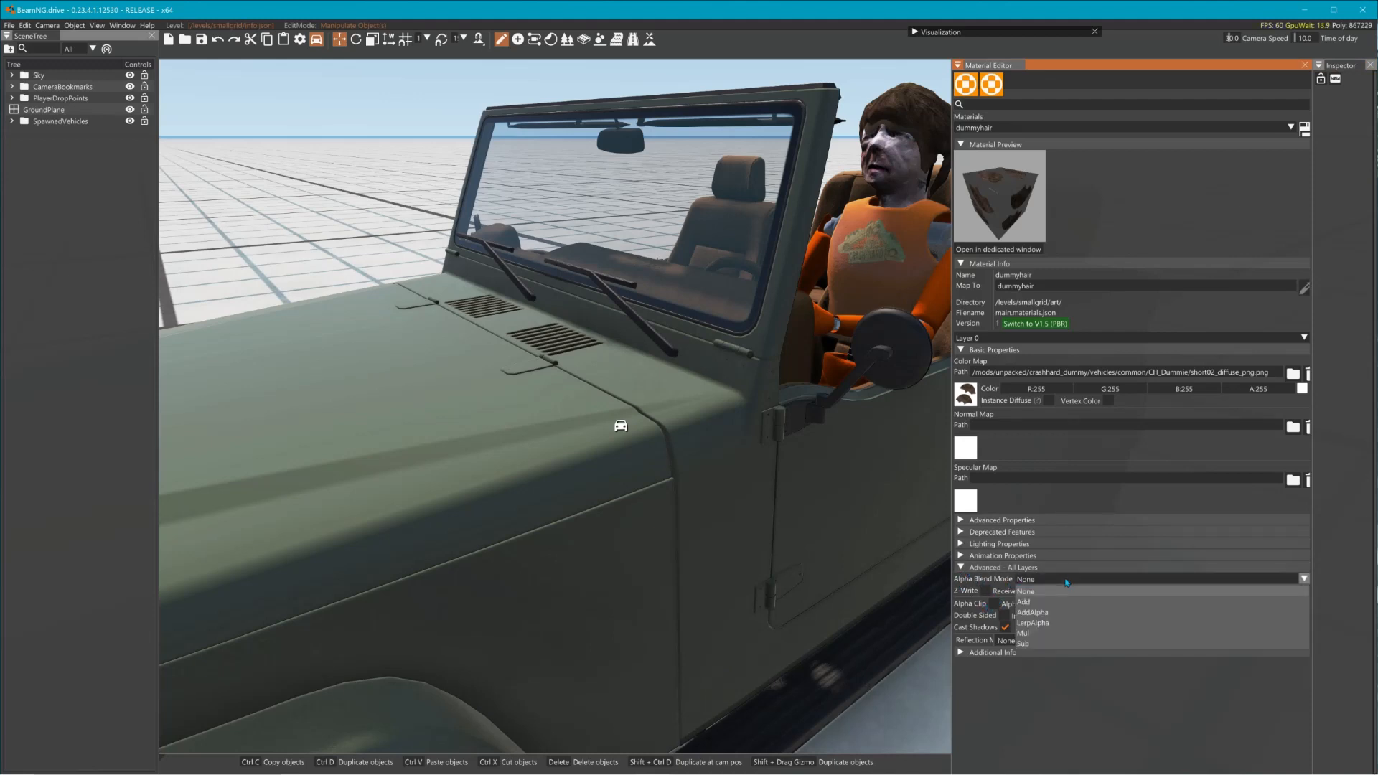
pyautogui.click(1033, 623)
pyautogui.moveTo(916, 359); pyautogui.dragTo(854, 226, button='right')
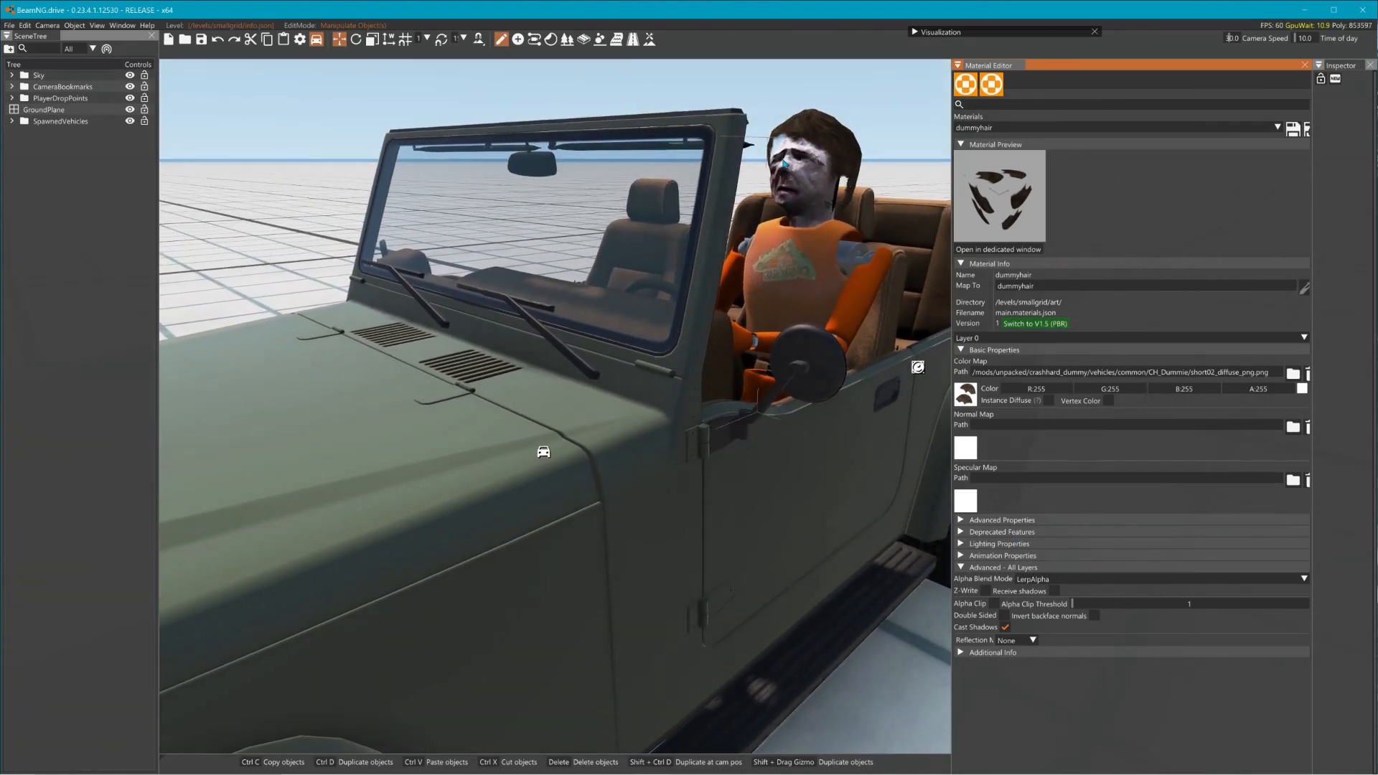
pyautogui.click(1047, 579)
pyautogui.click(1033, 593)
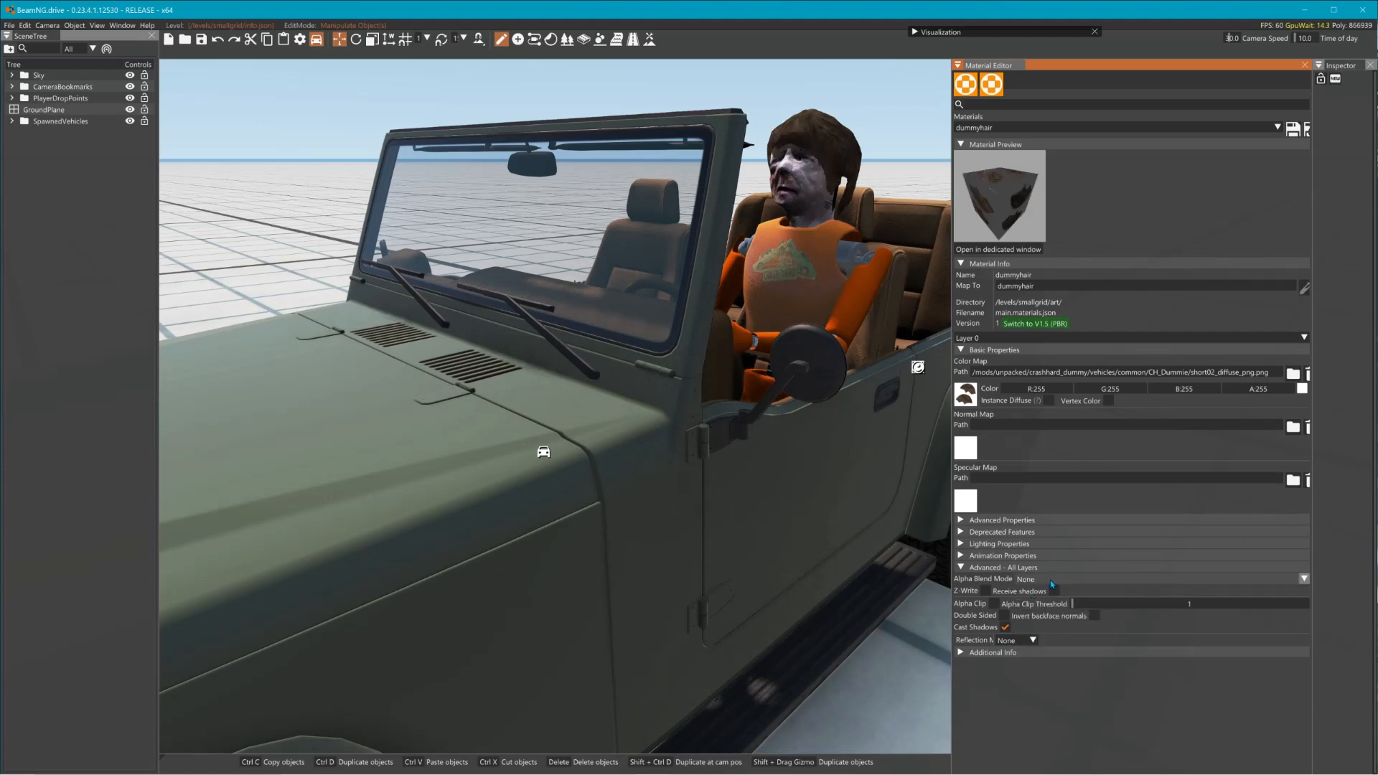
pyautogui.click(1037, 579)
pyautogui.click(1041, 624)
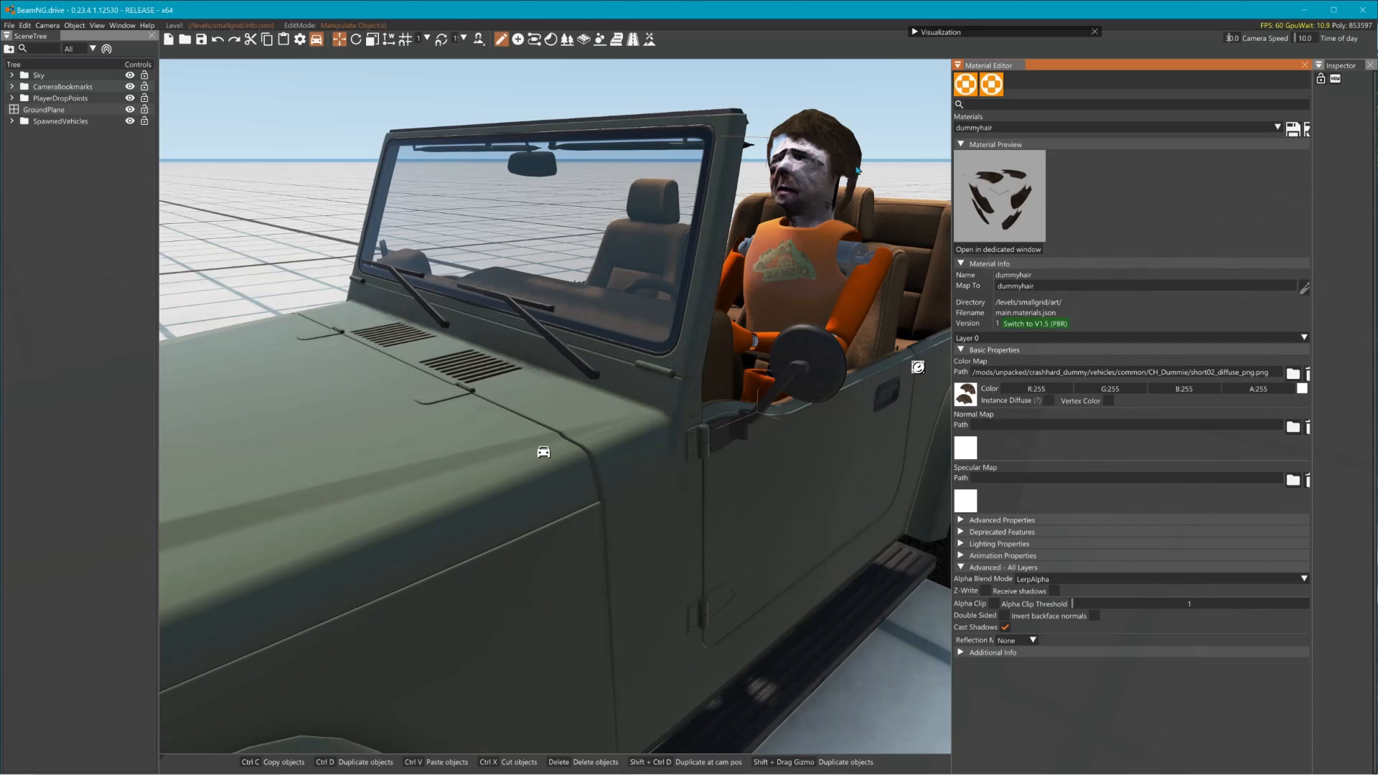
# Step: Compare the None and LerpAlpha blend modes on the dummy's hair at close range
pyautogui.moveTo(841, 152); pyautogui.dragTo(841, 151, button='right')
pyautogui.press('w')
pyautogui.press('s')
pyautogui.press('w')
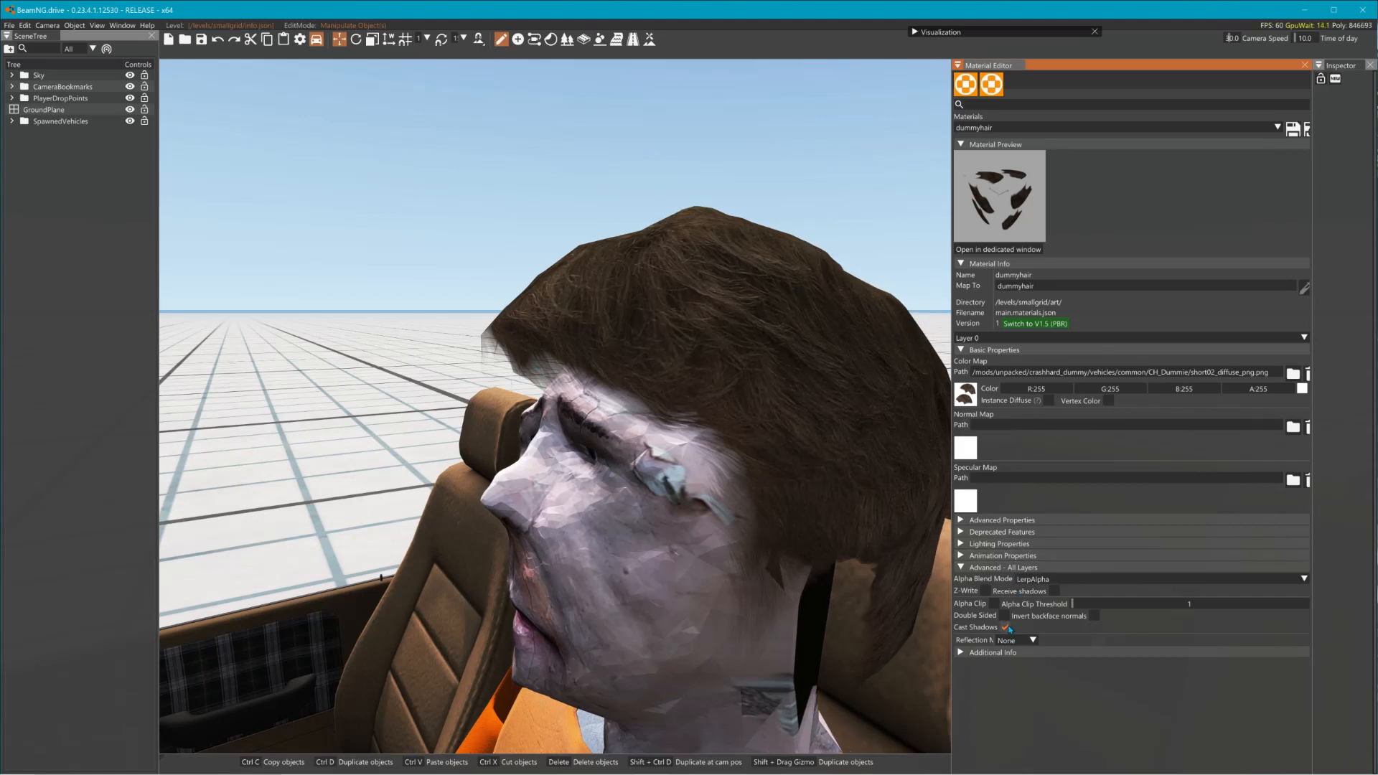
pyautogui.click(1039, 579)
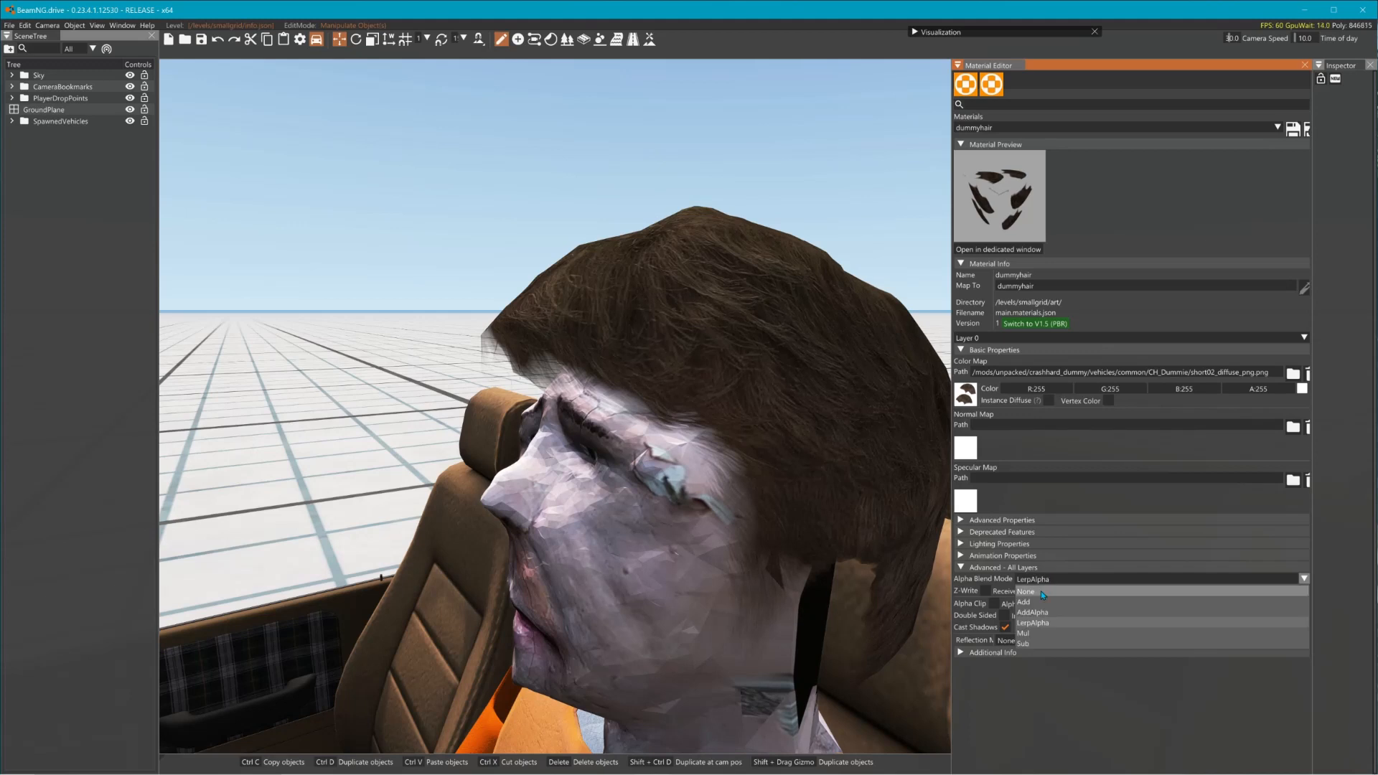
pyautogui.click(1040, 591)
pyautogui.click(1039, 578)
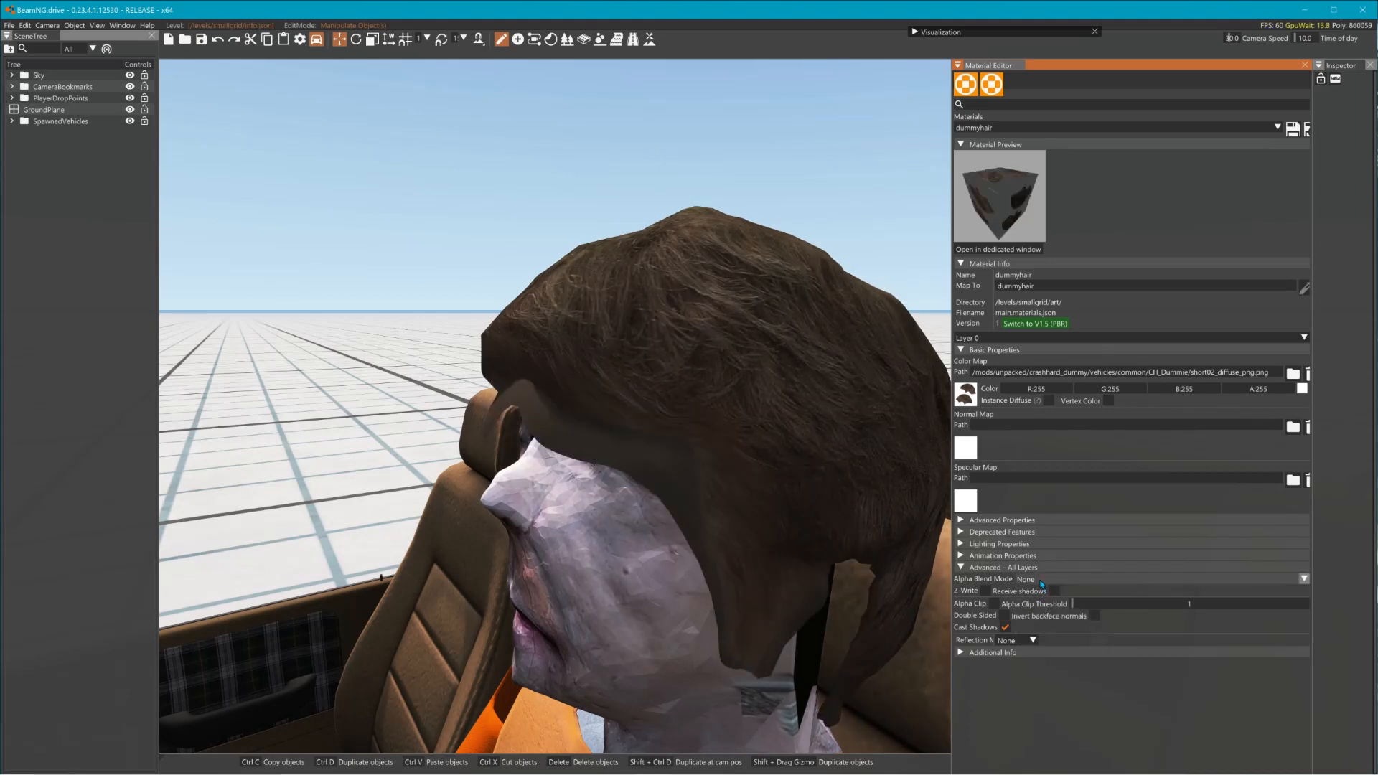
pyautogui.click(1039, 624)
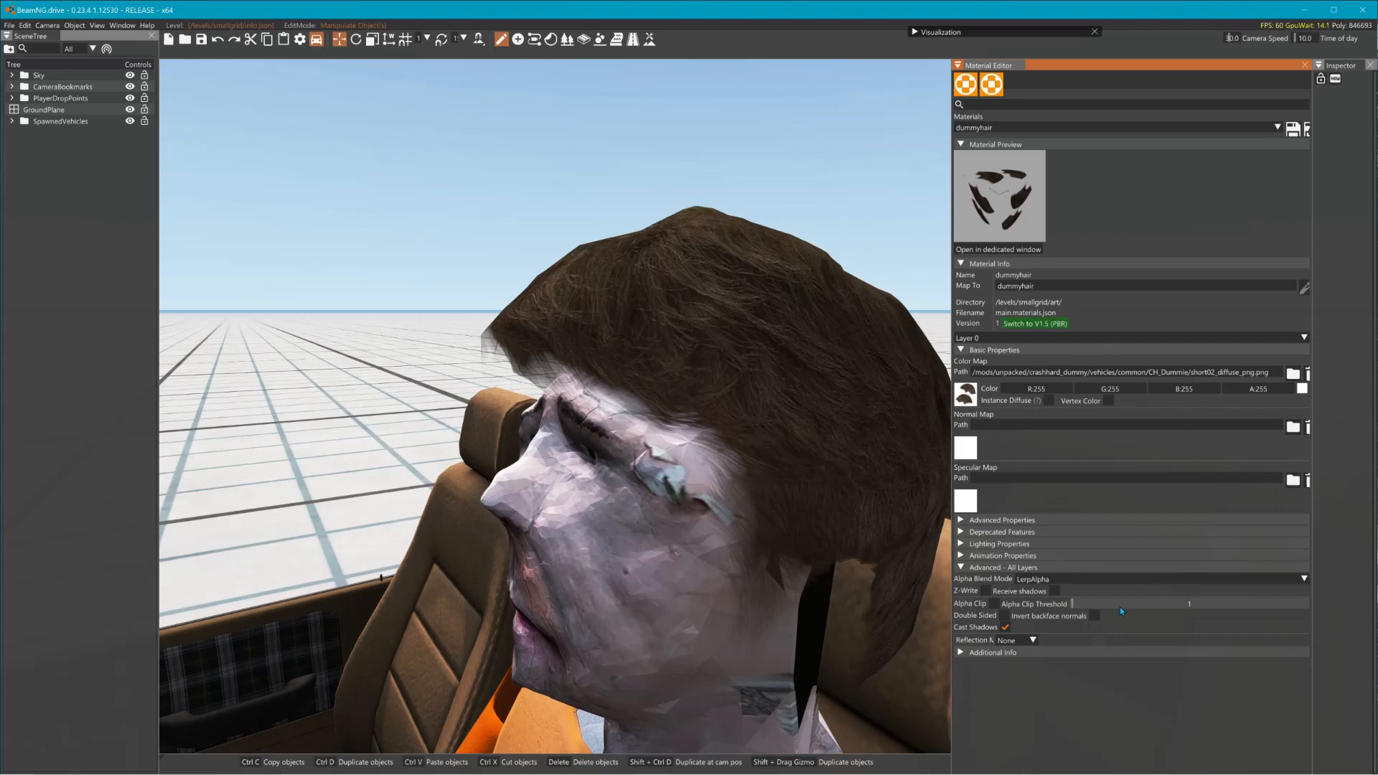
# Step: Try Double Sided together with LerpAlpha on dummyhair, then disable it and return Alpha Blend Mode to None
pyautogui.click(1007, 616)
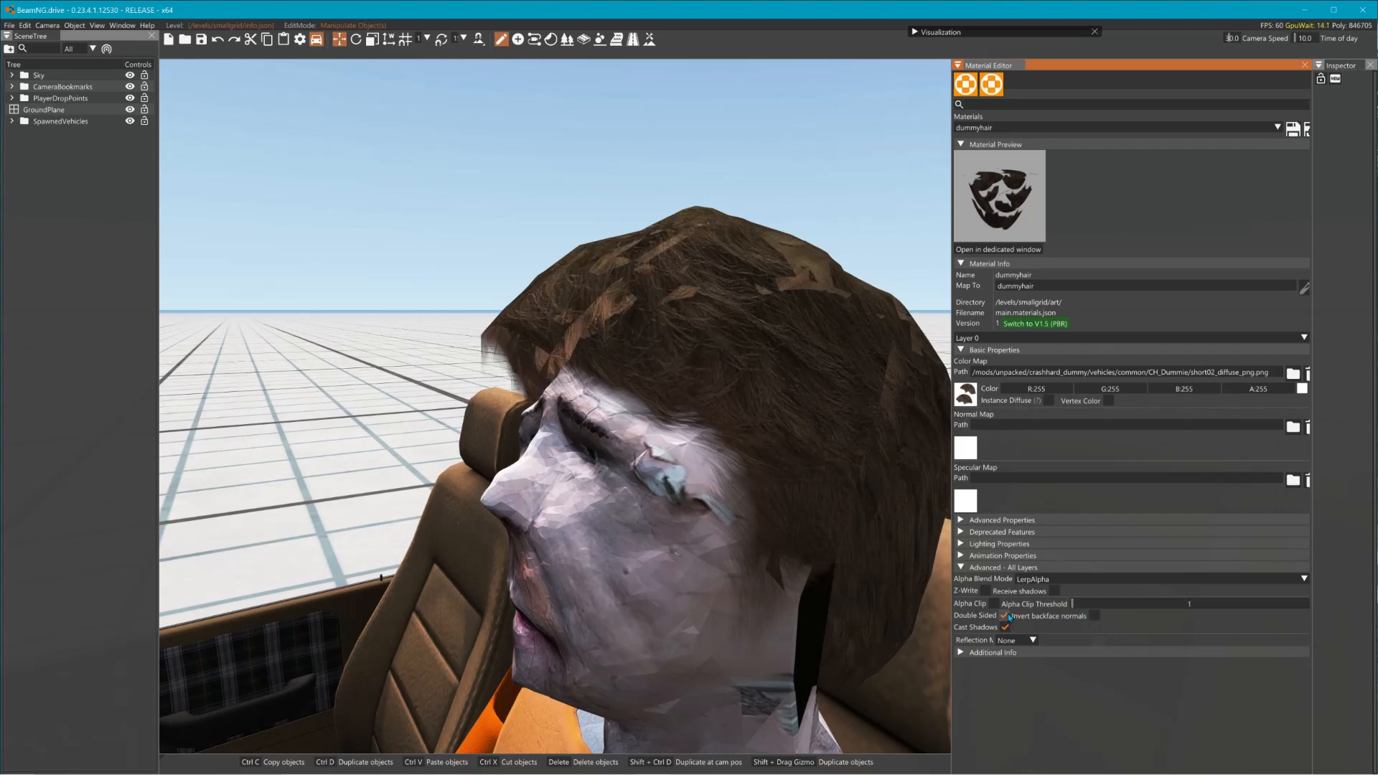
pyautogui.moveTo(804, 473)
pyautogui.mouseDown(button='right')
pyautogui.moveTo(862, 500)
pyautogui.moveTo(793, 466)
pyautogui.mouseUp(button='right')
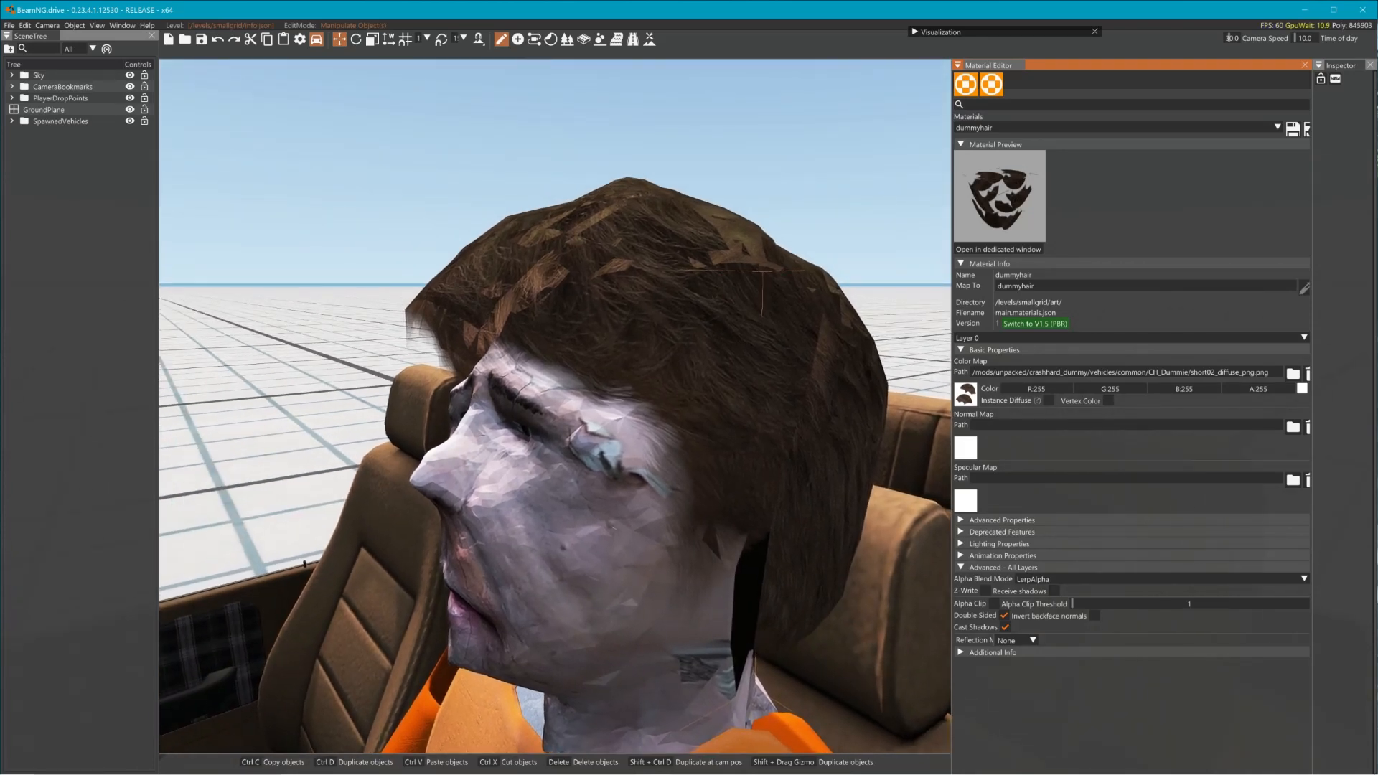
pyautogui.click(1004, 616)
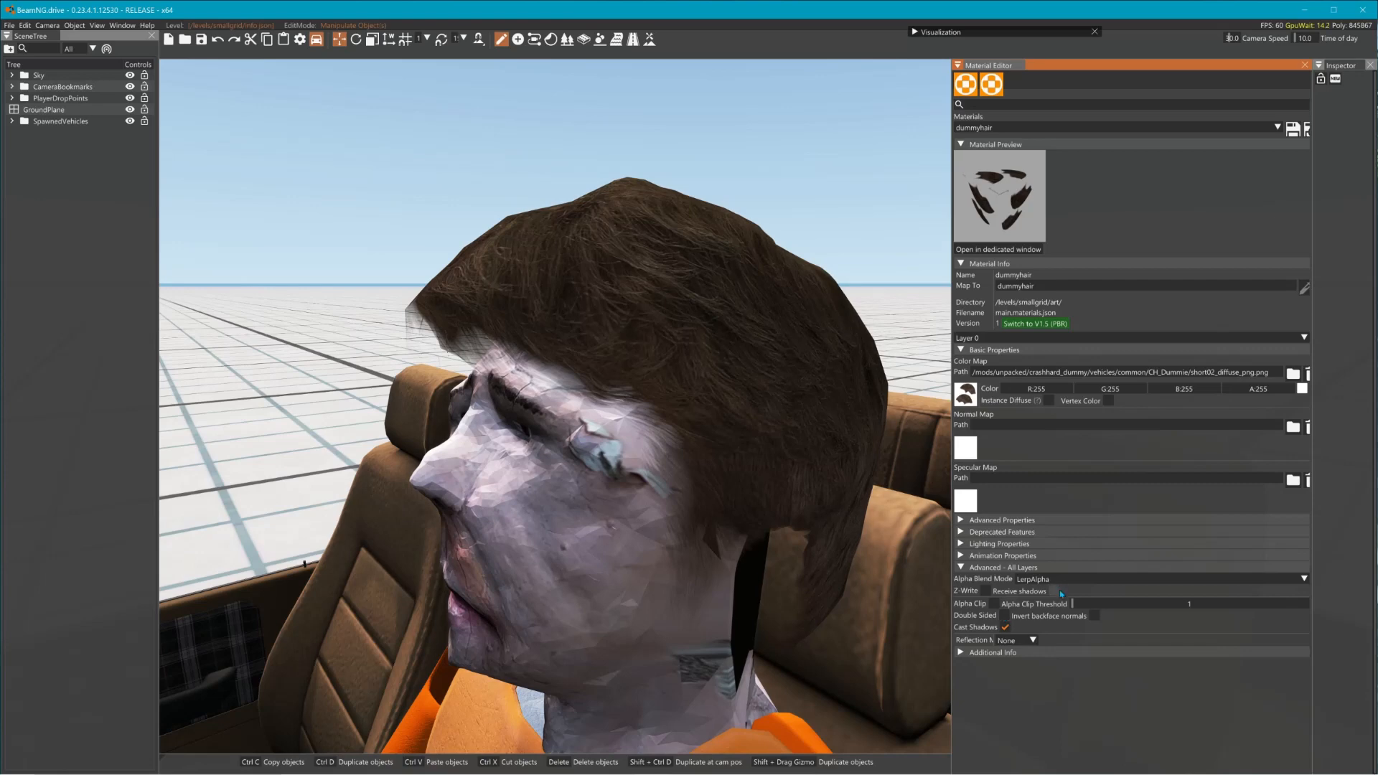
pyautogui.click(1061, 578)
pyautogui.click(1019, 590)
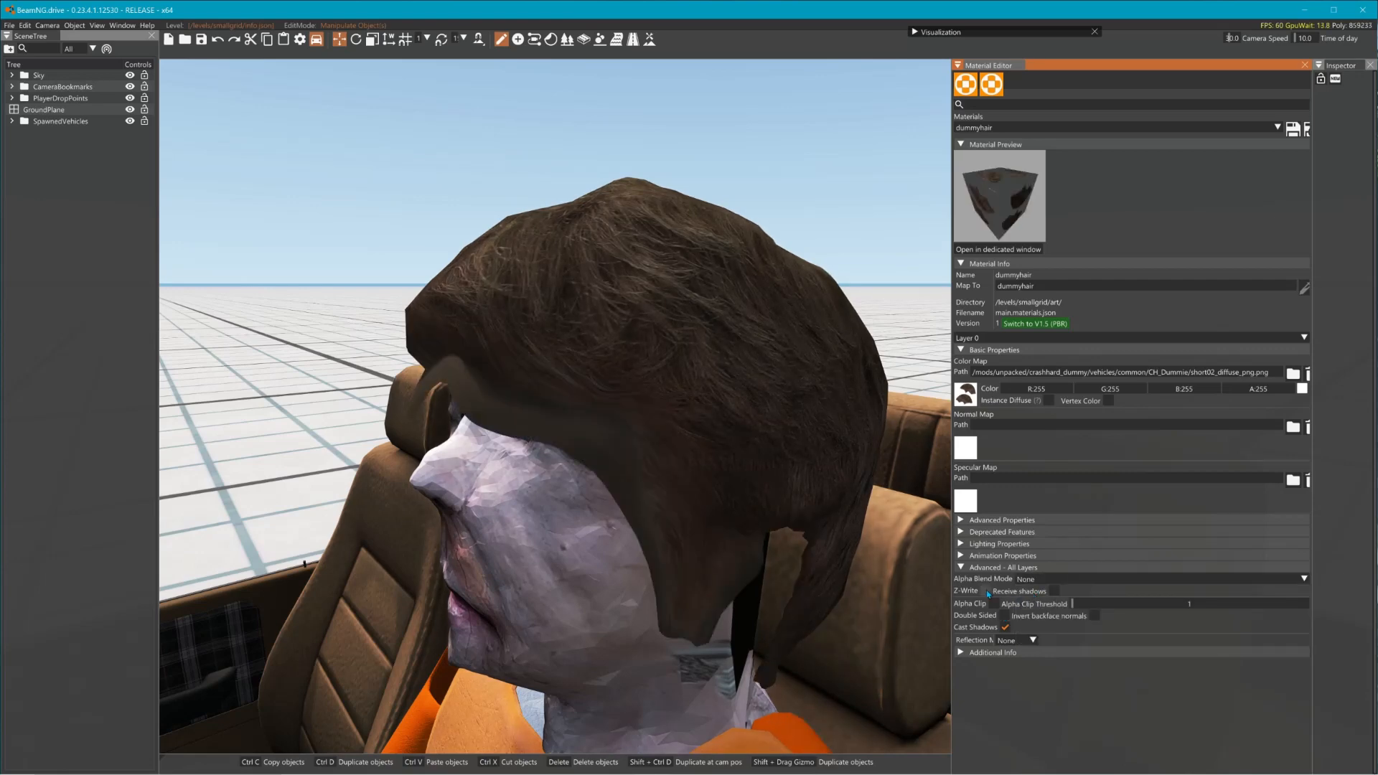
# Step: Enable Alpha Clip and Double Sided for dummyhair and set its Alpha Clip Threshold to 116
pyautogui.click(995, 604)
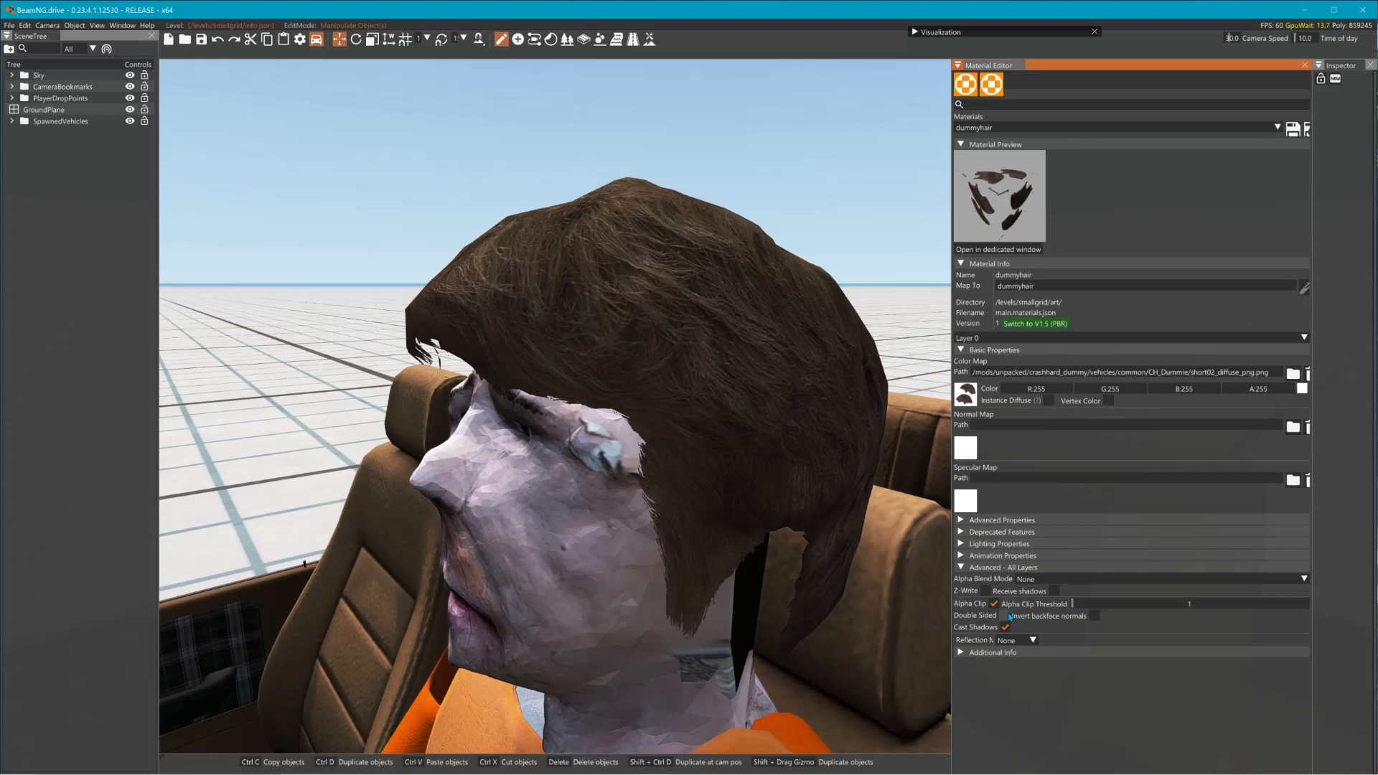
pyautogui.click(1005, 616)
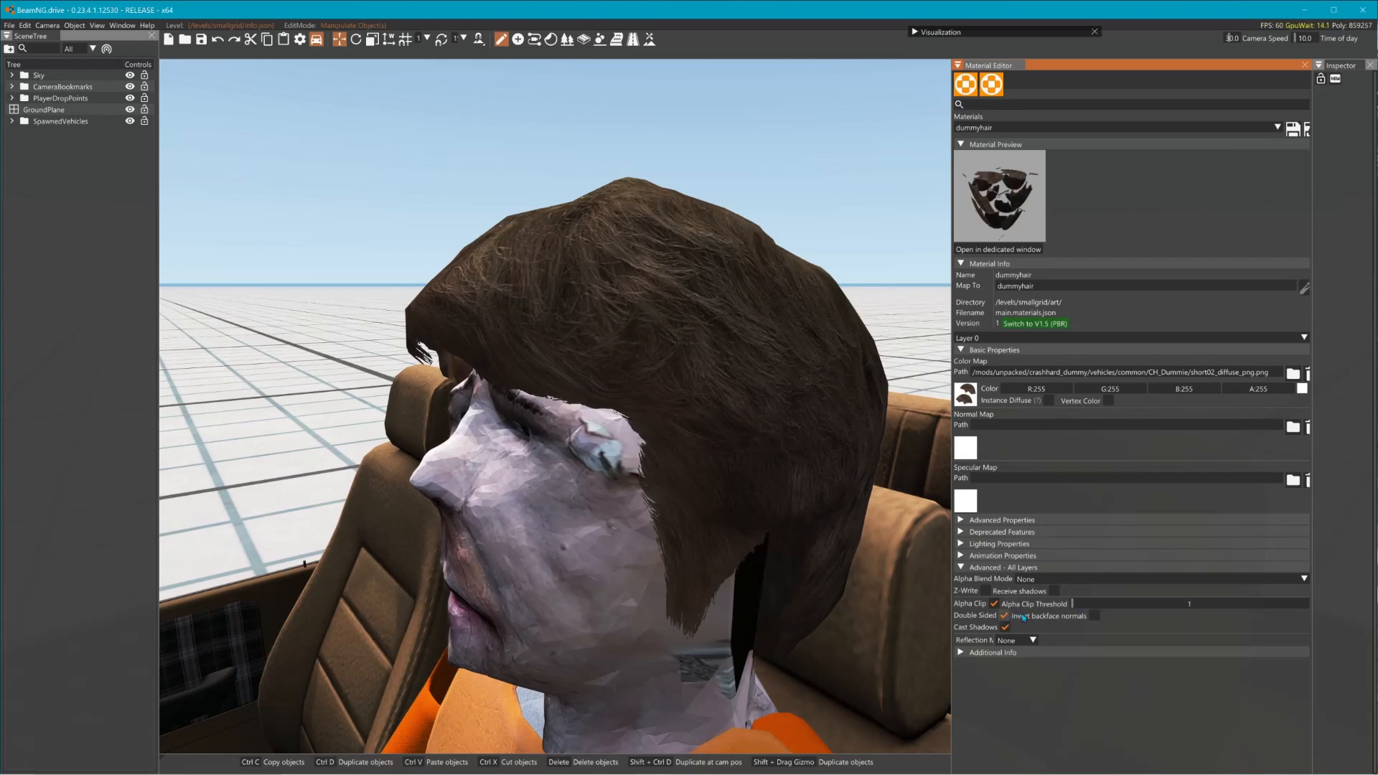
pyautogui.moveTo(1076, 603); pyautogui.dragTo(1181, 604)
pyautogui.moveTo(757, 530); pyautogui.dragTo(807, 525, button='right')
pyautogui.scroll(-5, 745, 534)
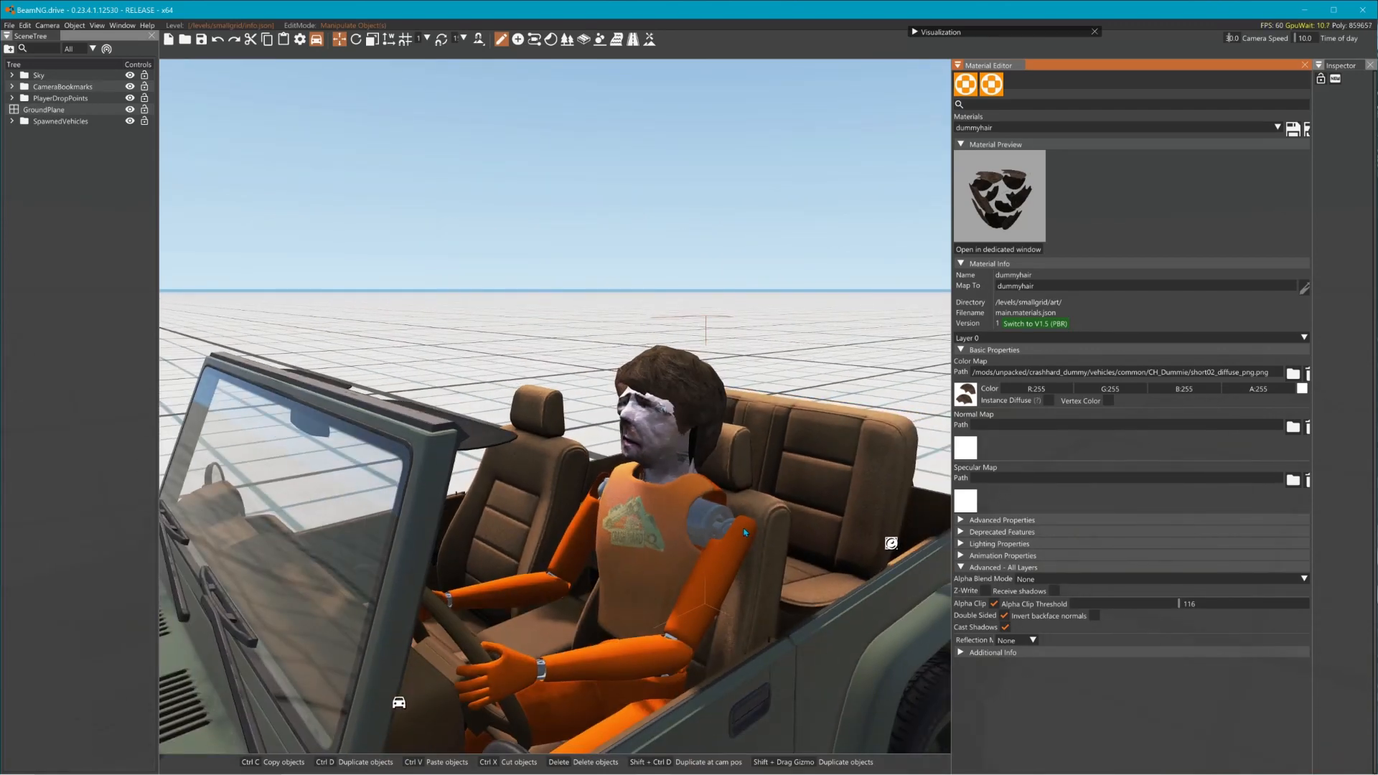
# Step: Pull the dummy's head out of the Hopper with the node grabber and turn it in the air to inspect the hair
pyautogui.scroll(-4, 742, 516)
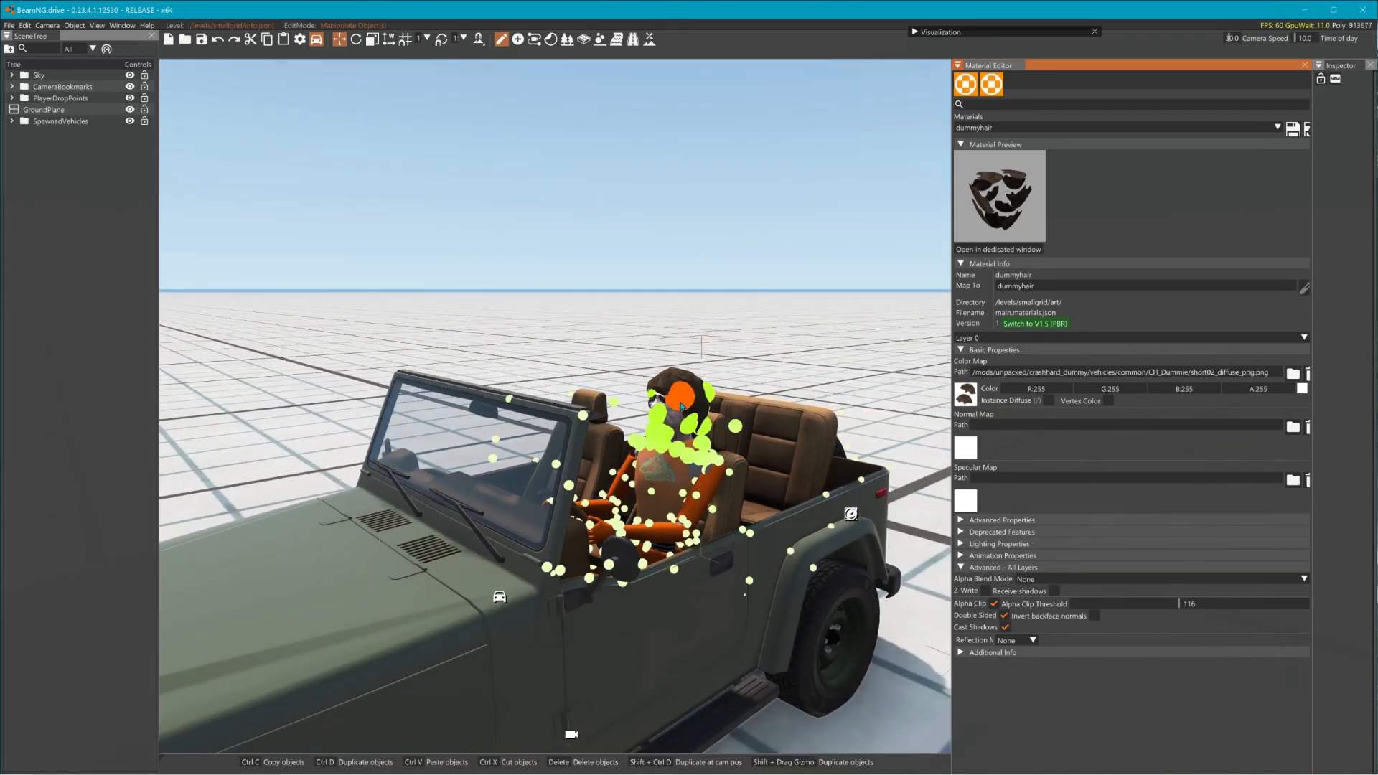
pyautogui.moveTo(735, 426); pyautogui.dragTo(650, 222)
pyautogui.press('s')
pyautogui.press('w')
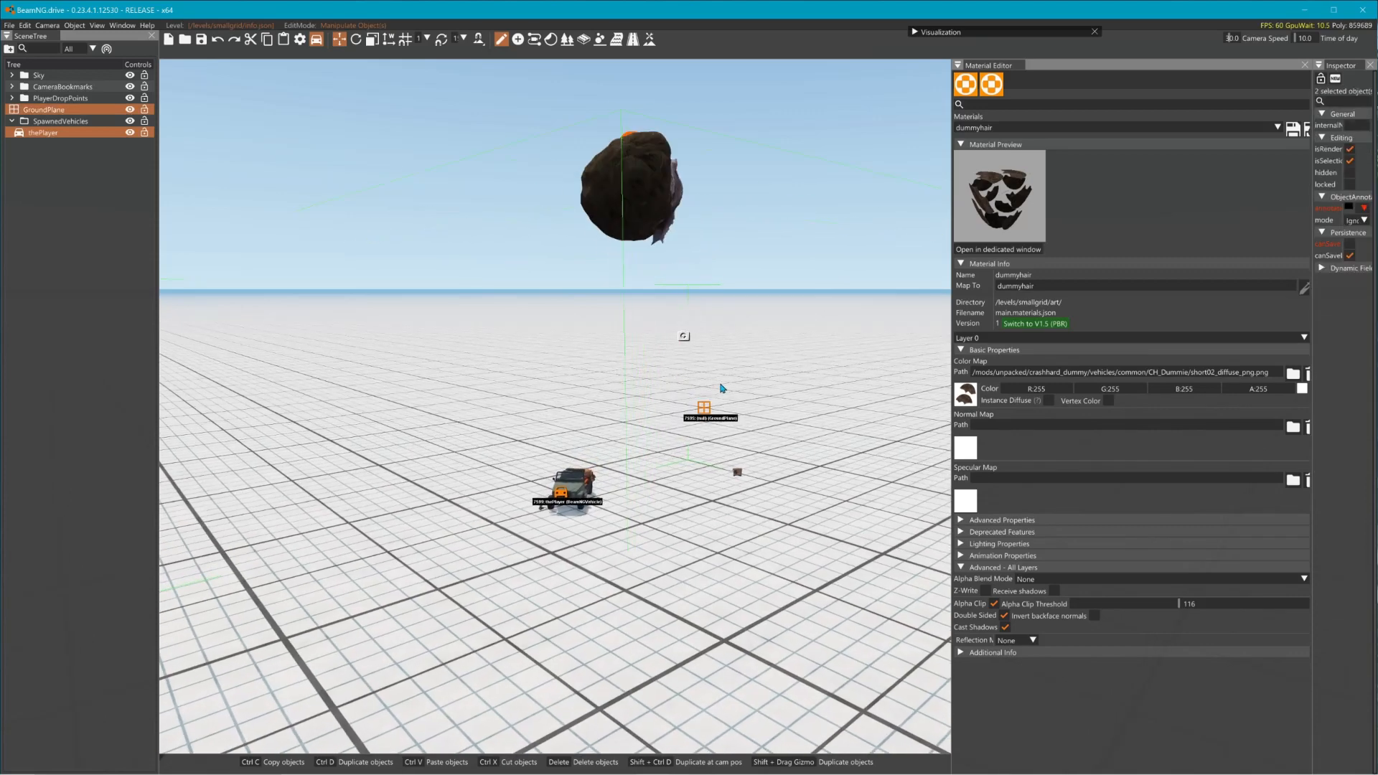
pyautogui.moveTo(703, 353); pyautogui.dragTo(694, 228, button='right')
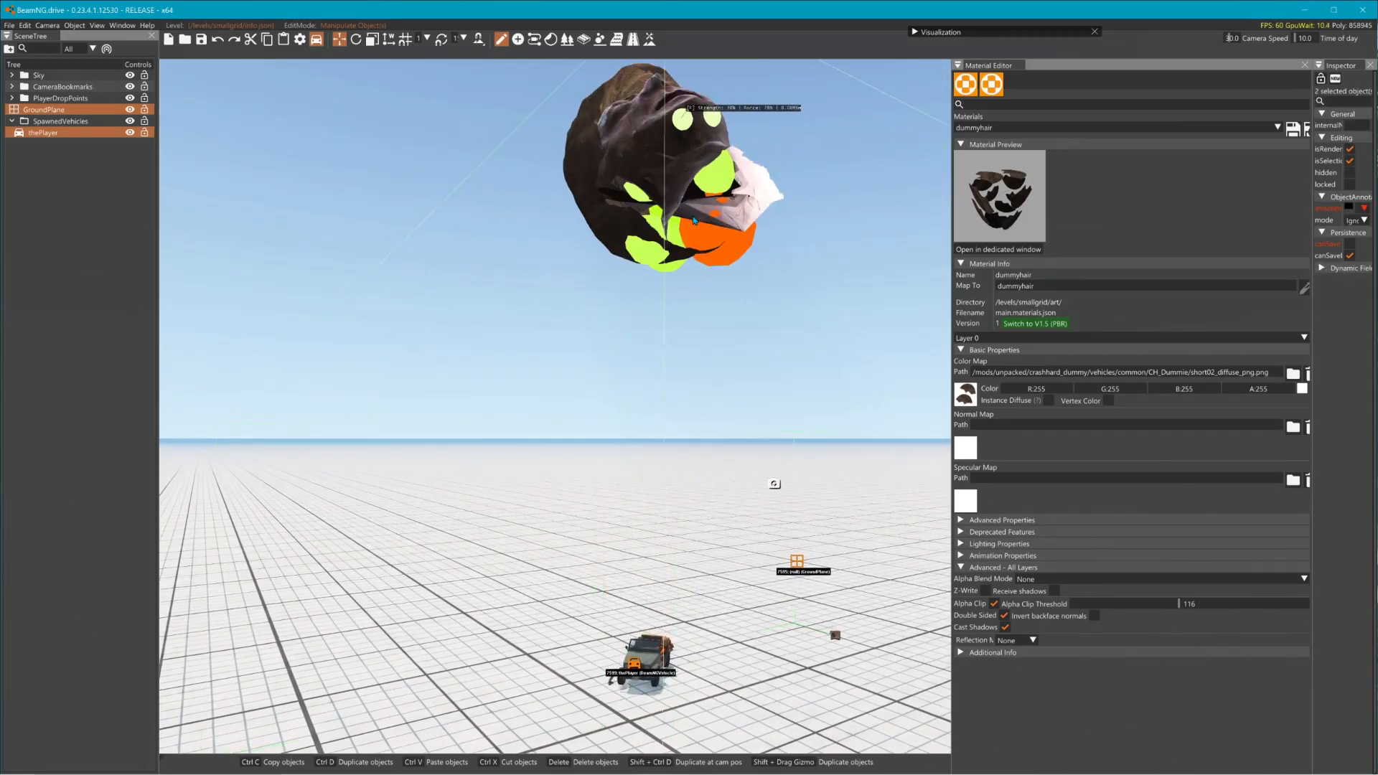
pyautogui.keyDown('ctrl'); pyautogui.moveTo(695, 229); pyautogui.dragTo(694, 220); pyautogui.keyUp('ctrl')
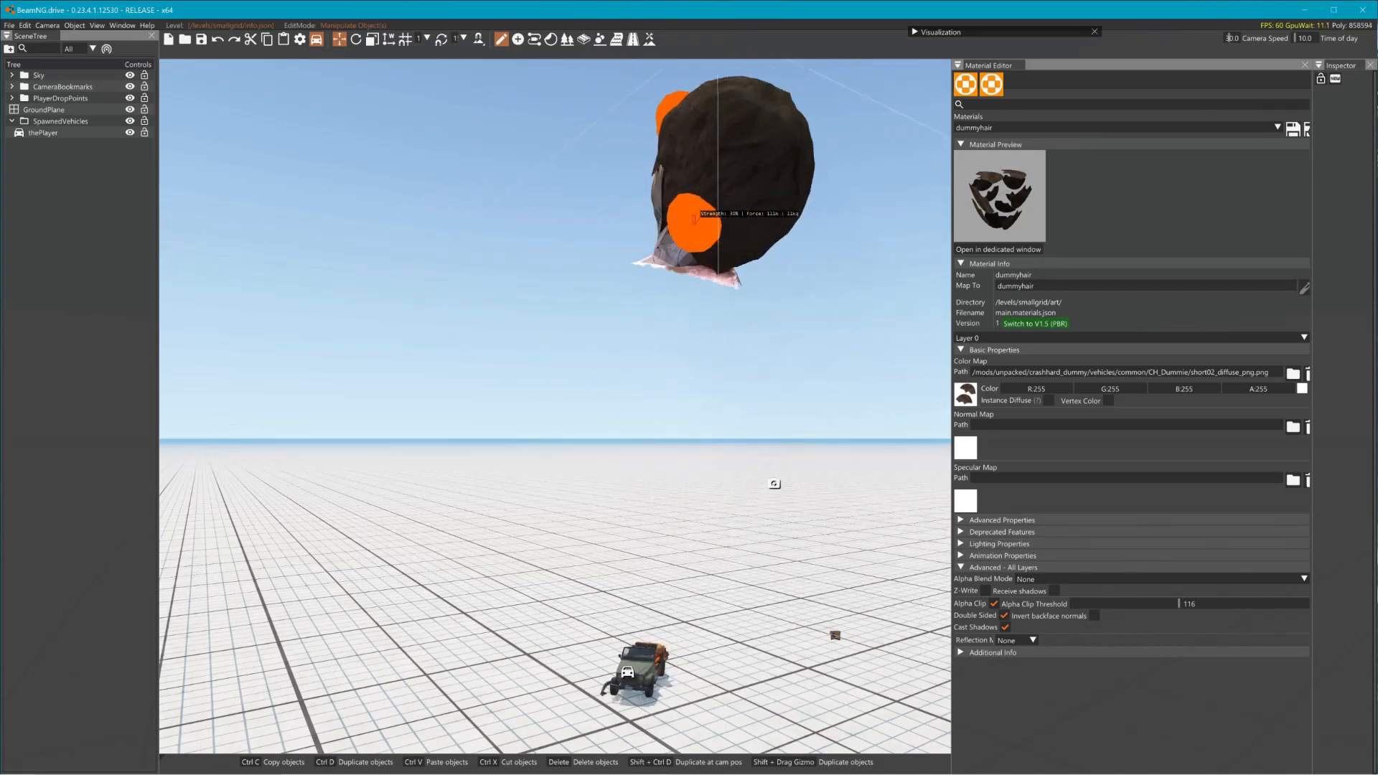
pyautogui.keyDown('ctrl'); pyautogui.moveTo(694, 220); pyautogui.dragTo(703, 231); pyautogui.keyUp('ctrl')
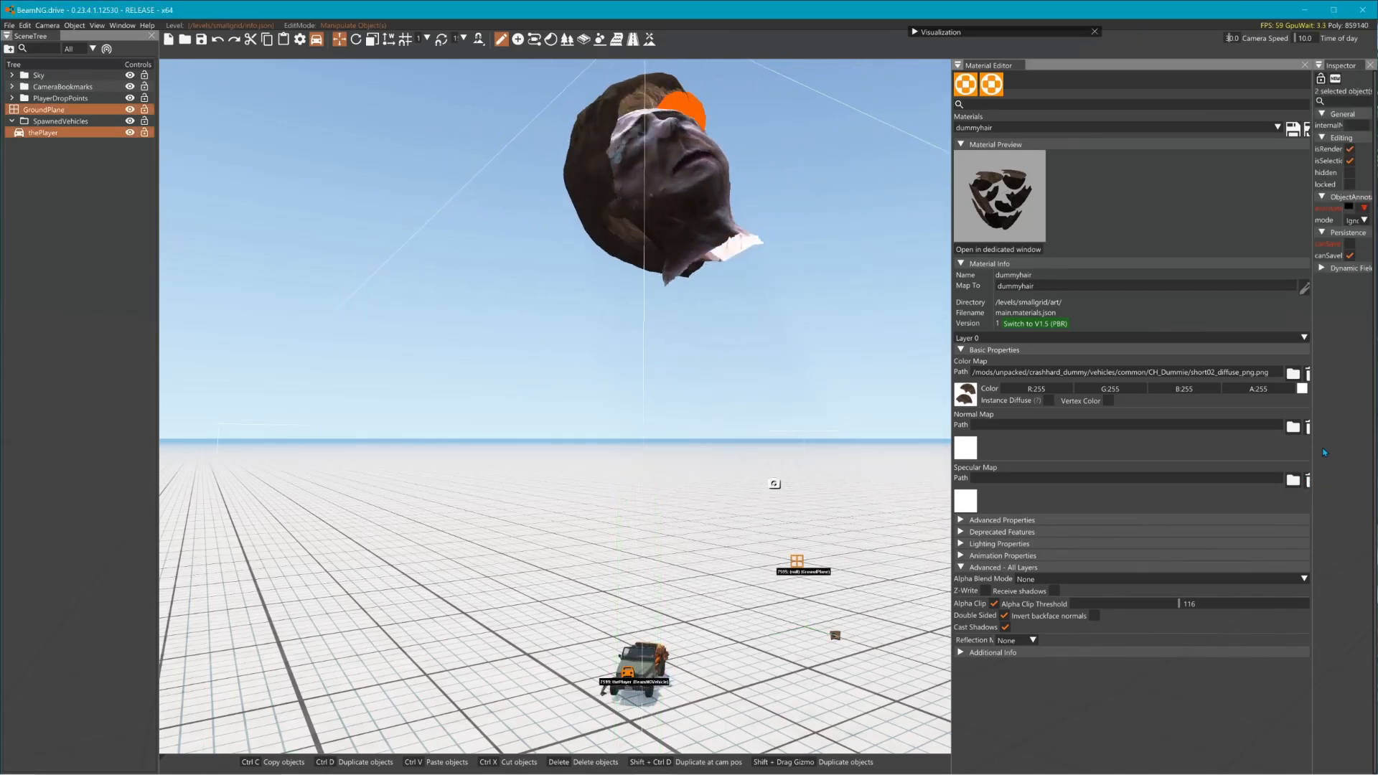
# Step: Show the dummyface material in the Material Editor and rotate the floating head by its nodes to inspect the face
pyautogui.click(1024, 127)
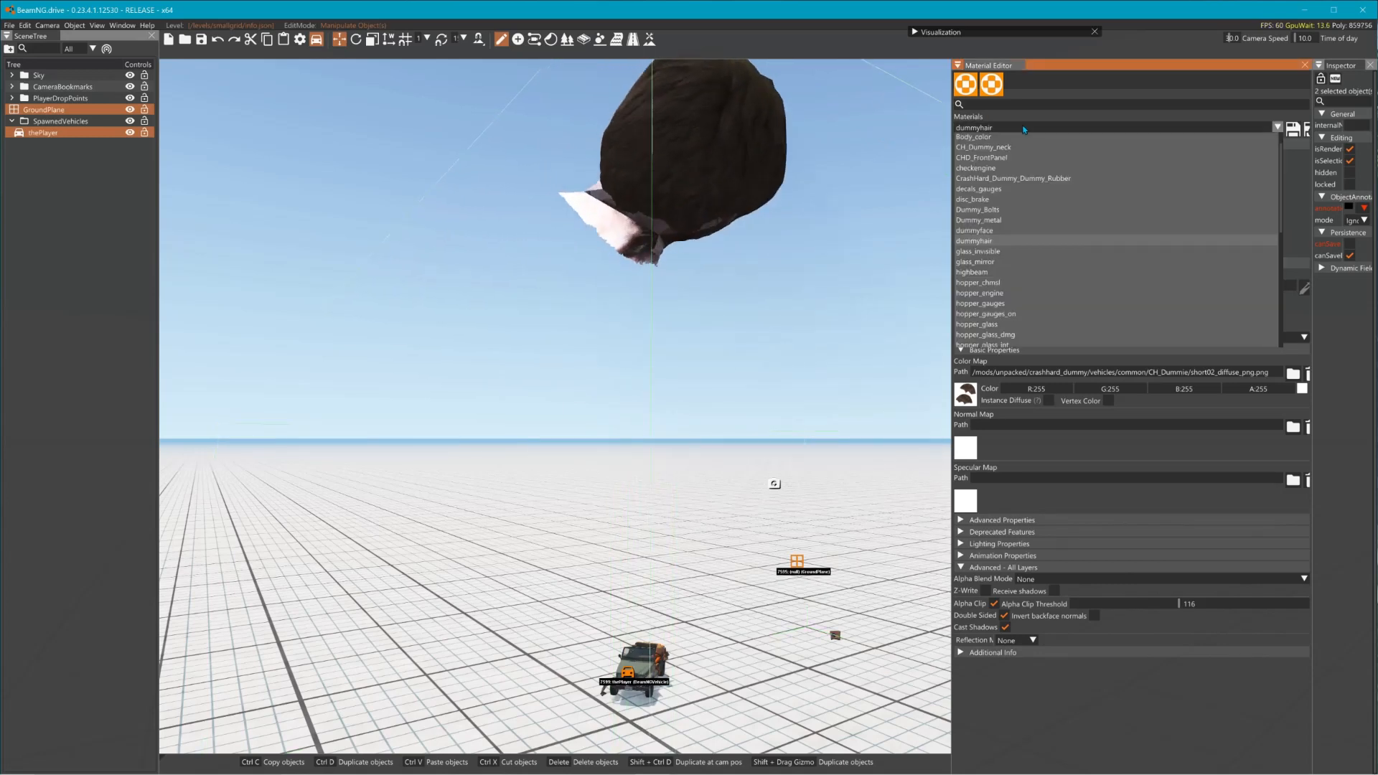
pyautogui.click(1005, 231)
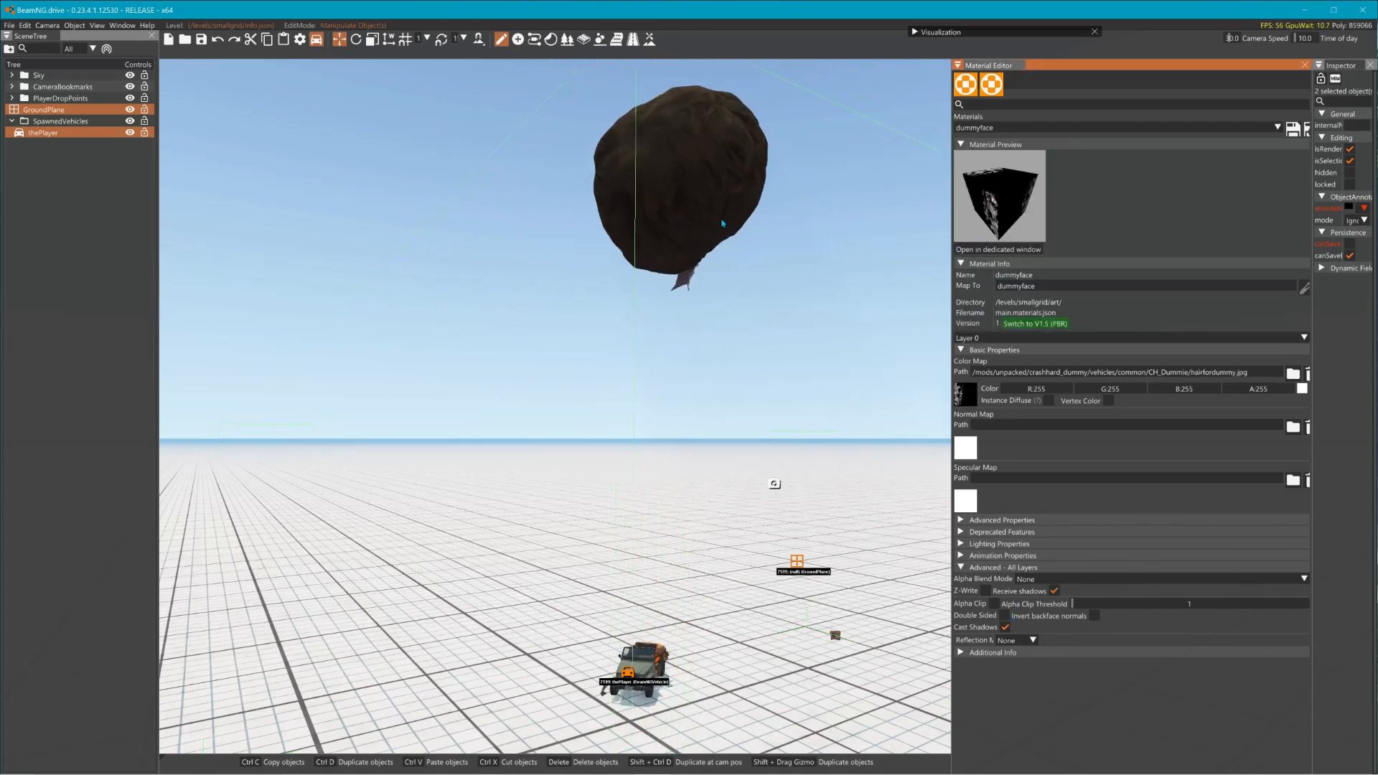
pyautogui.keyDown('ctrl'); pyautogui.moveTo(722, 224); pyautogui.dragTo(724, 172); pyautogui.keyUp('ctrl')
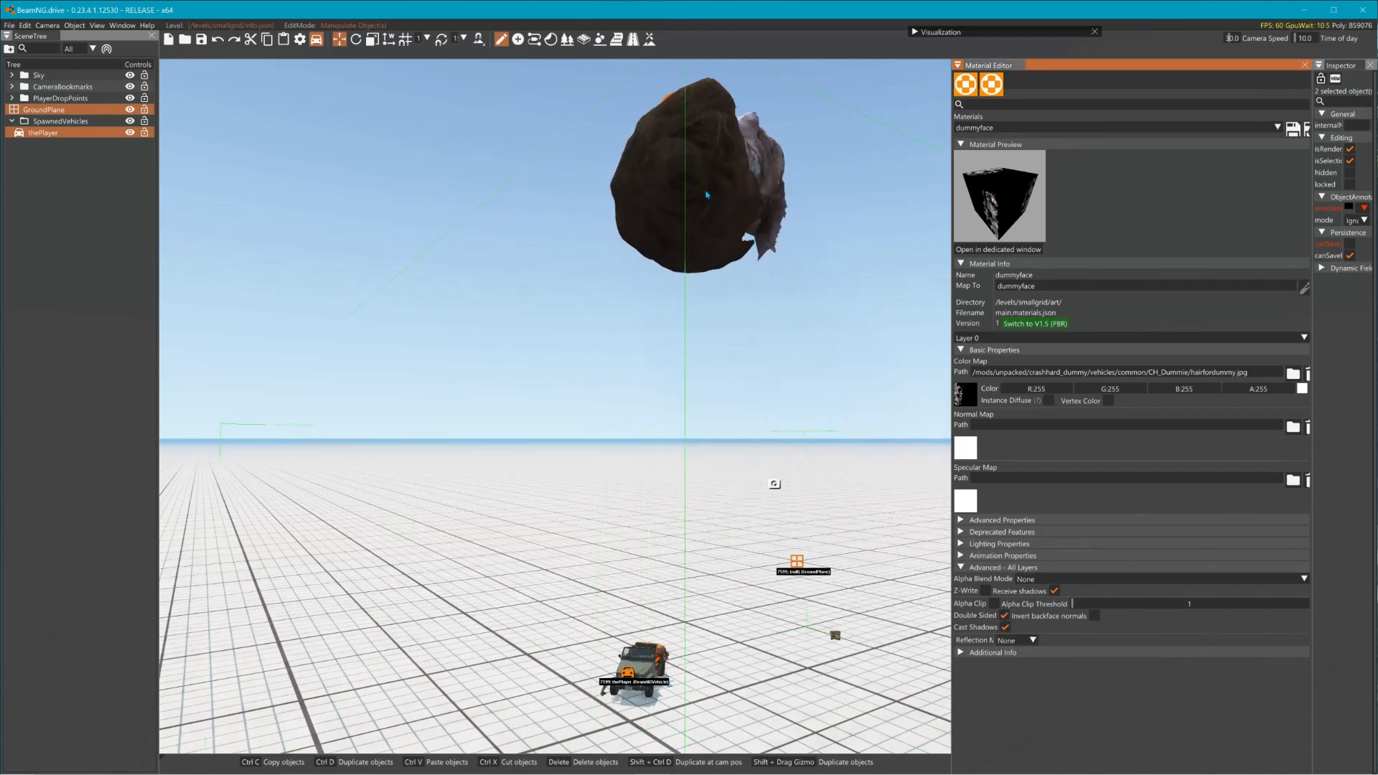
pyautogui.keyDown('ctrl'); pyautogui.moveTo(699, 198); pyautogui.dragTo(691, 224); pyautogui.keyUp('ctrl')
pyautogui.keyDown('ctrl'); pyautogui.moveTo(748, 312); pyautogui.dragTo(726, 255); pyautogui.keyUp('ctrl')
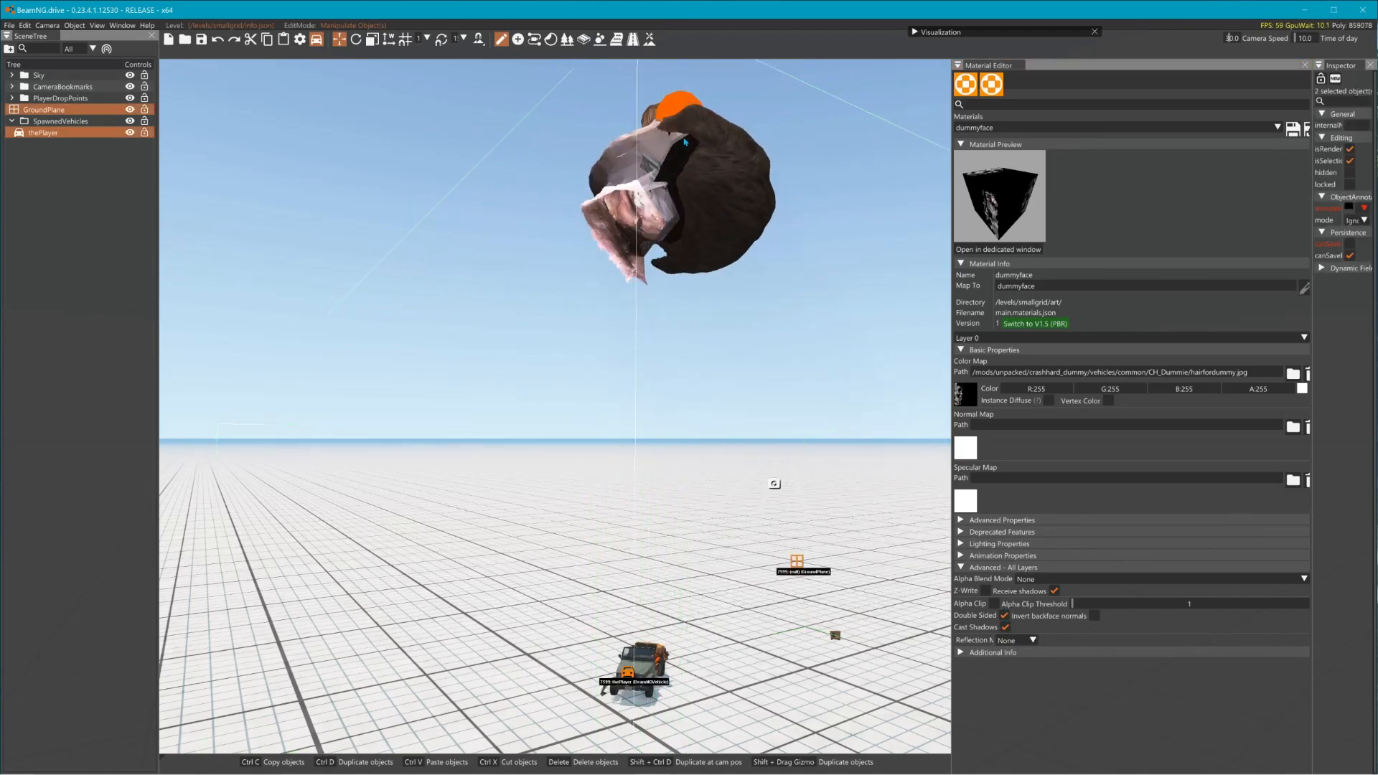
# Step: Examine the detached head's face and hair from different angles and distances above the grid
pyautogui.moveTo(682, 107); pyautogui.dragTo(643, 258, button='right')
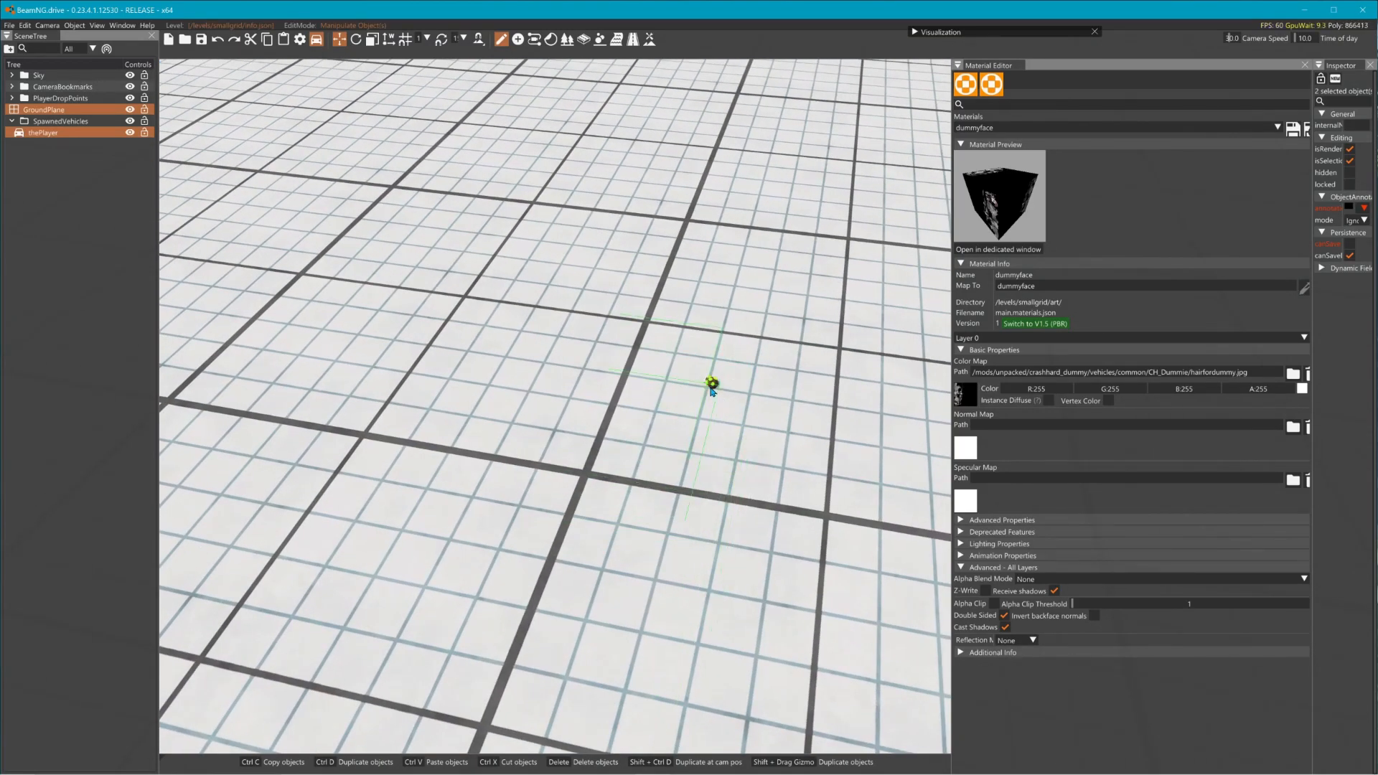
pyautogui.click(707, 361)
pyautogui.moveTo(525, 86); pyautogui.dragTo(531, 89)
pyautogui.moveTo(575, 133); pyautogui.dragTo(585, 47, button='right')
pyautogui.press('w')
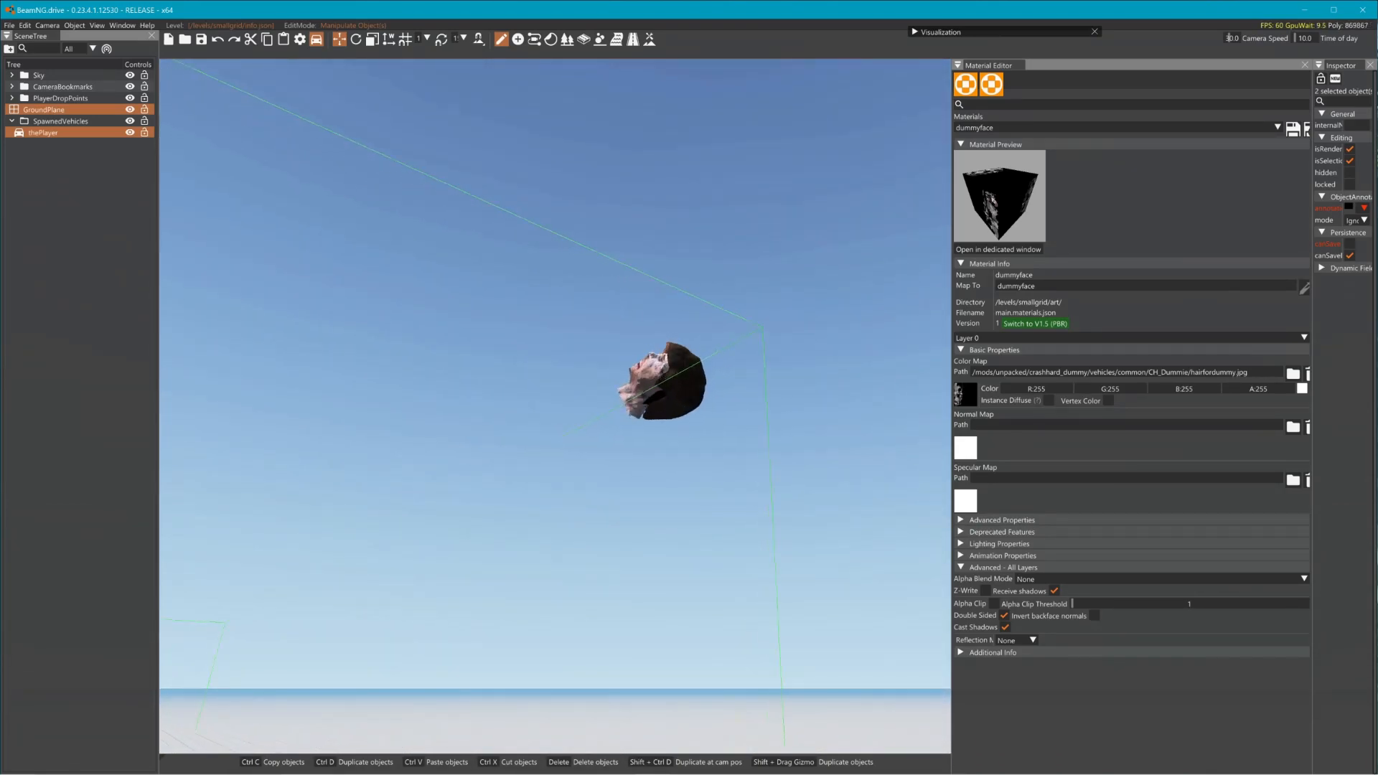
pyautogui.moveTo(586, 47); pyautogui.dragTo(569, 133, button='right')
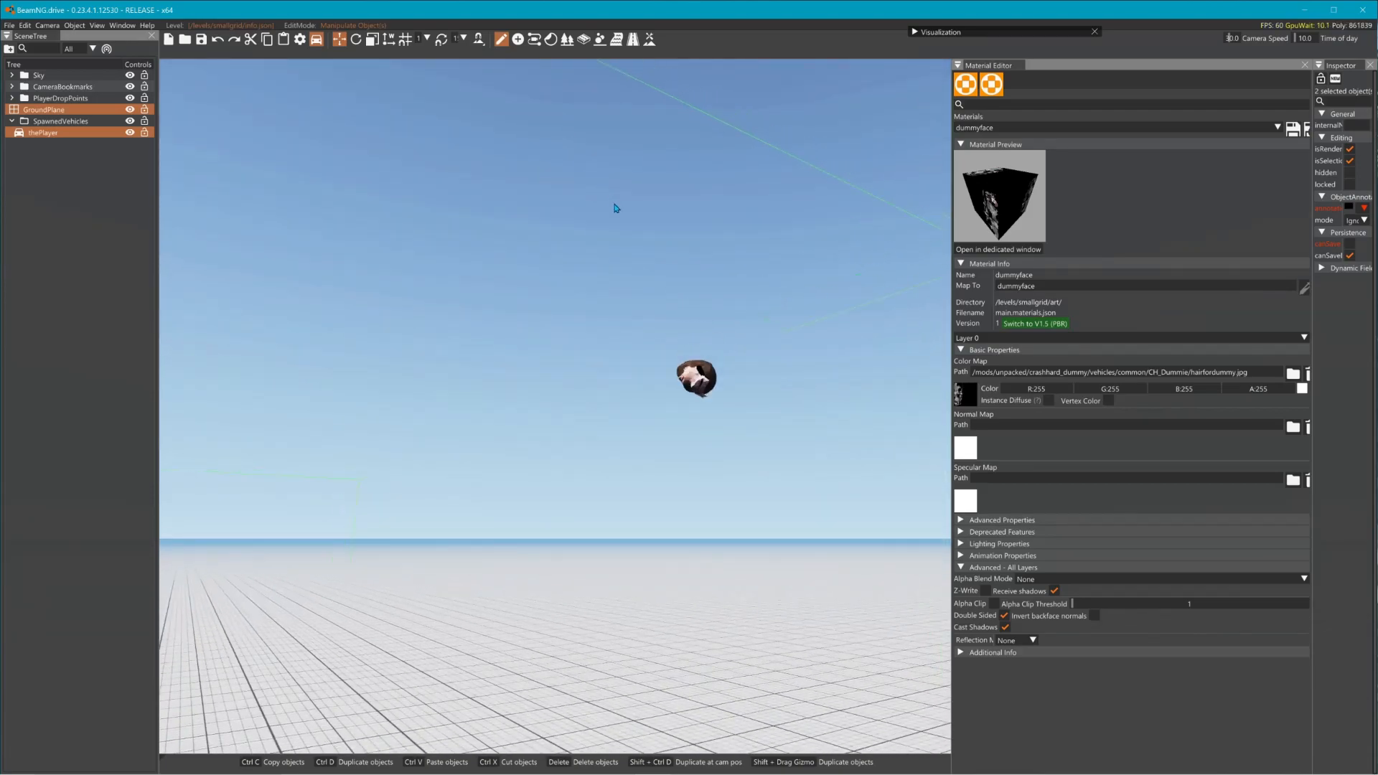